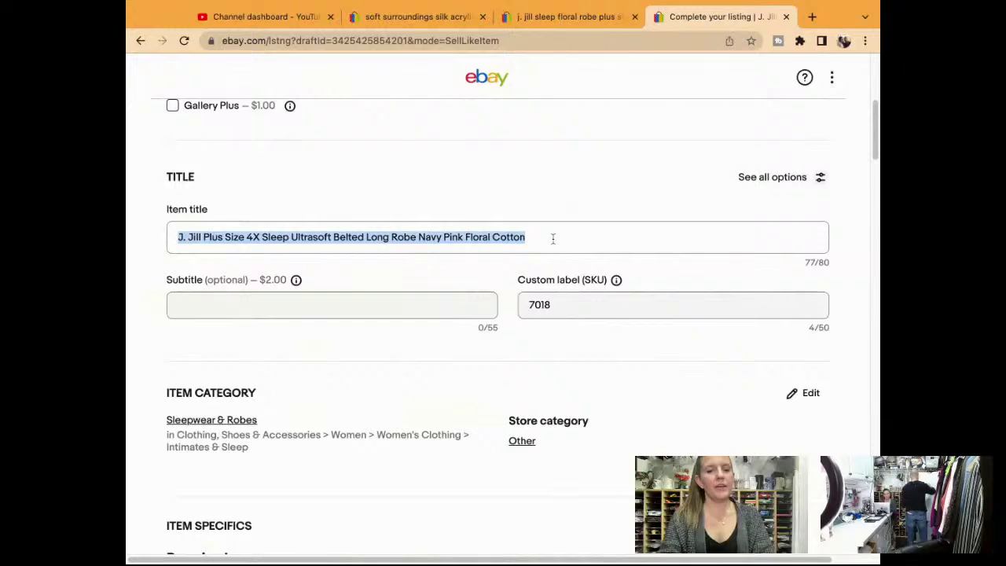
# Step: Review the J. Jill robe draft's category, item specifics, condition, description, pricing, shipping and preferences
pyautogui.scroll(-6, 552, 239)
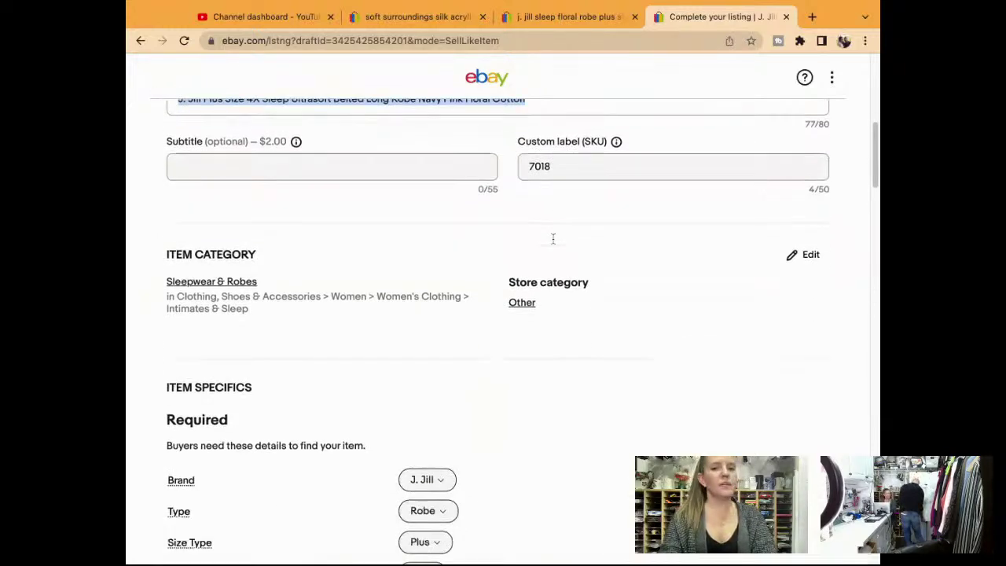
pyautogui.scroll(-3, 503, 330)
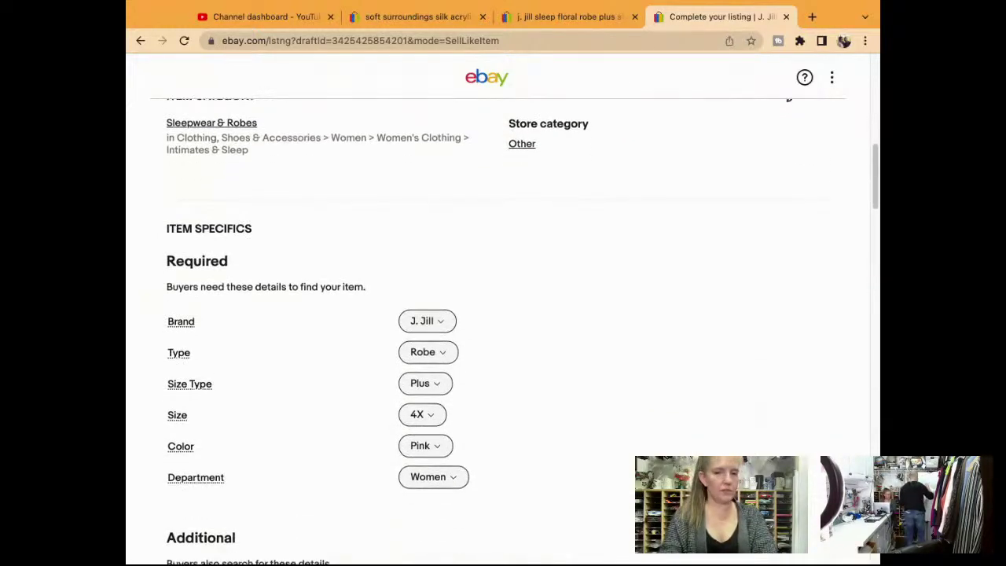
pyautogui.scroll(-8, 503, 330)
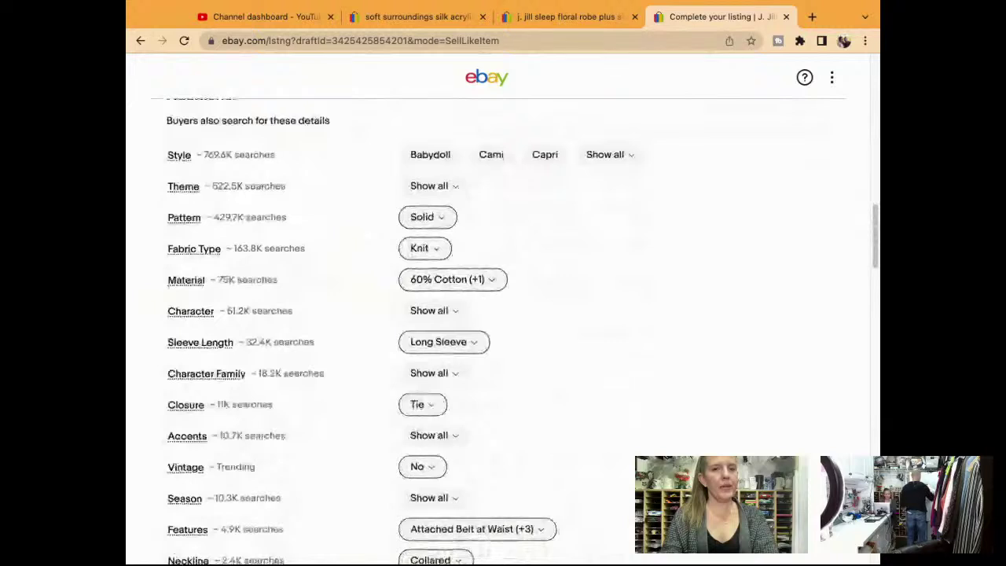
pyautogui.scroll(-2, 503, 330)
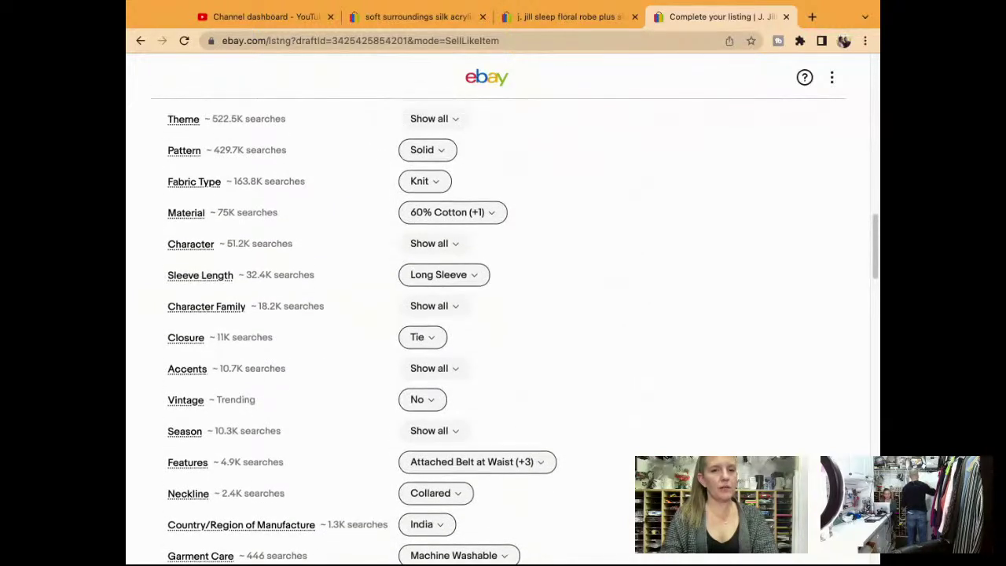
pyautogui.scroll(1, 503, 330)
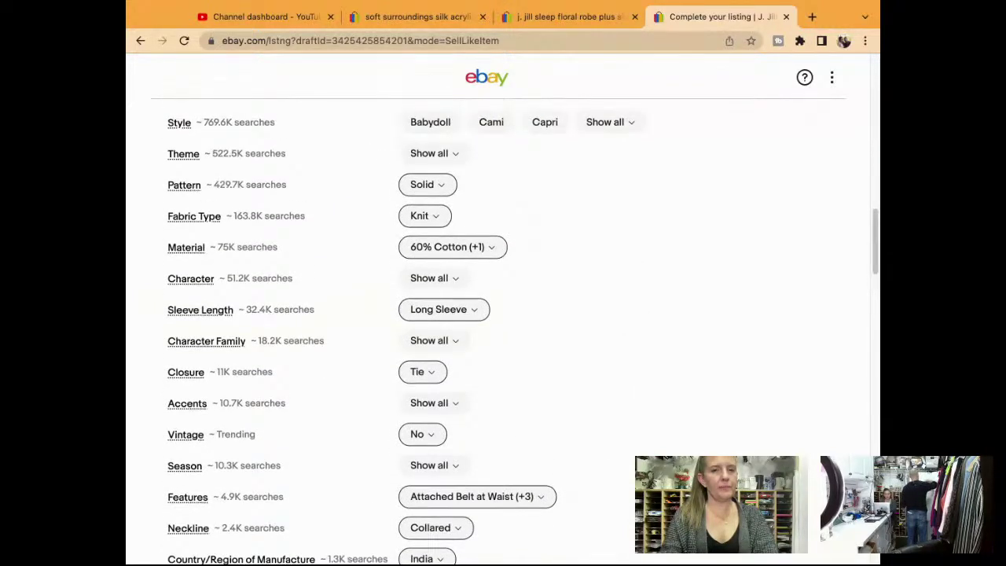
pyautogui.scroll(-12, 579, 257)
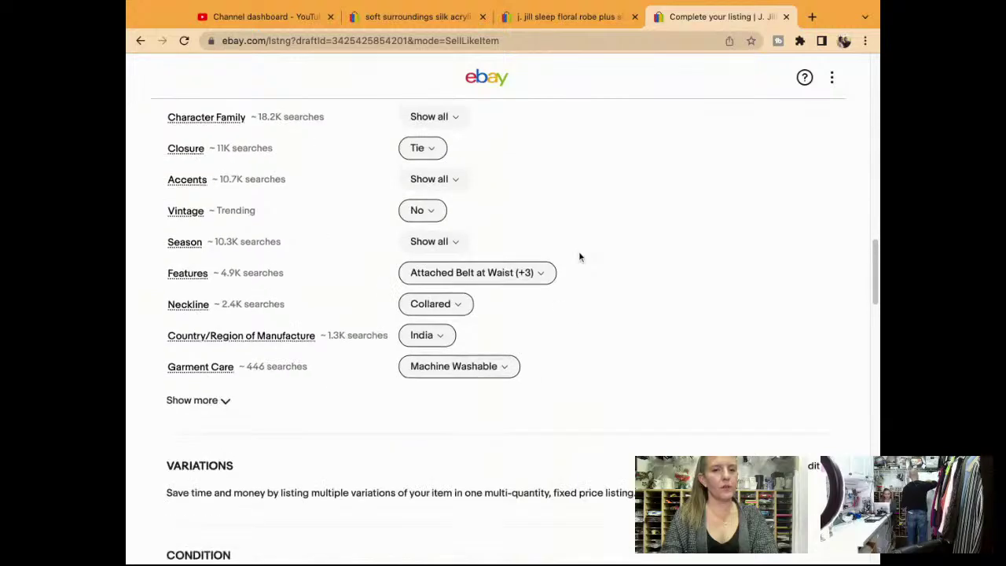
pyautogui.scroll(-7, 579, 257)
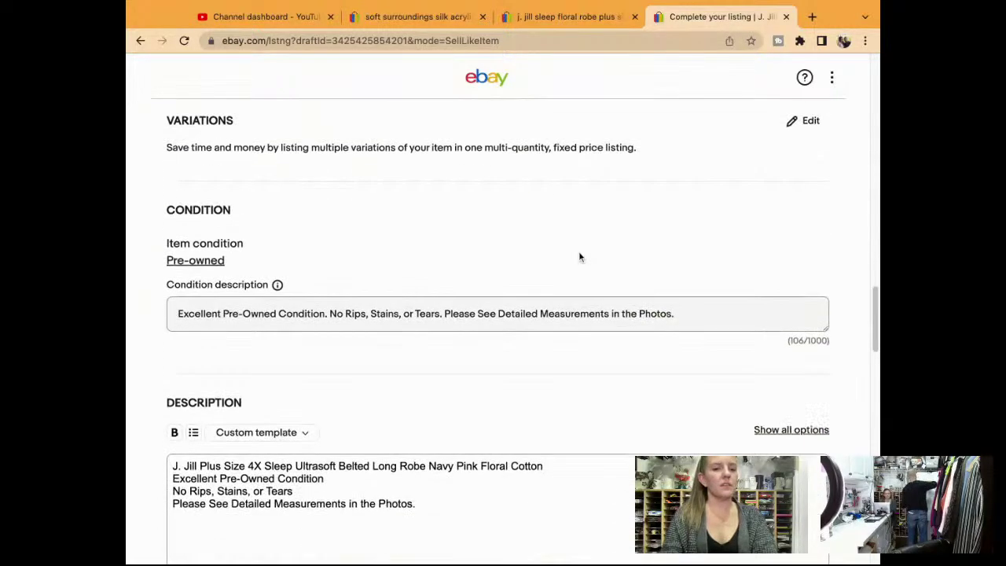
pyautogui.scroll(-11, 579, 251)
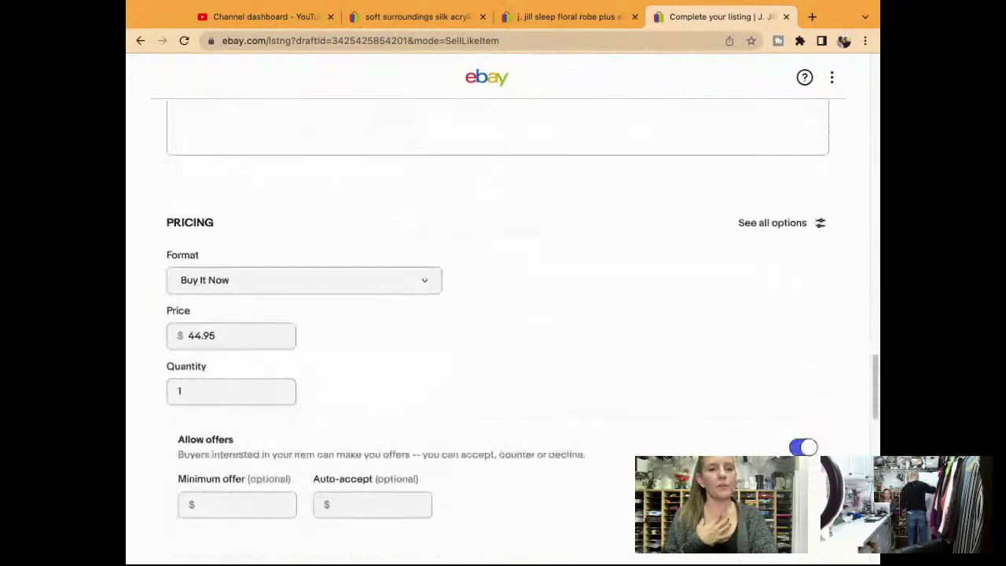
pyautogui.scroll(-11, 504, 314)
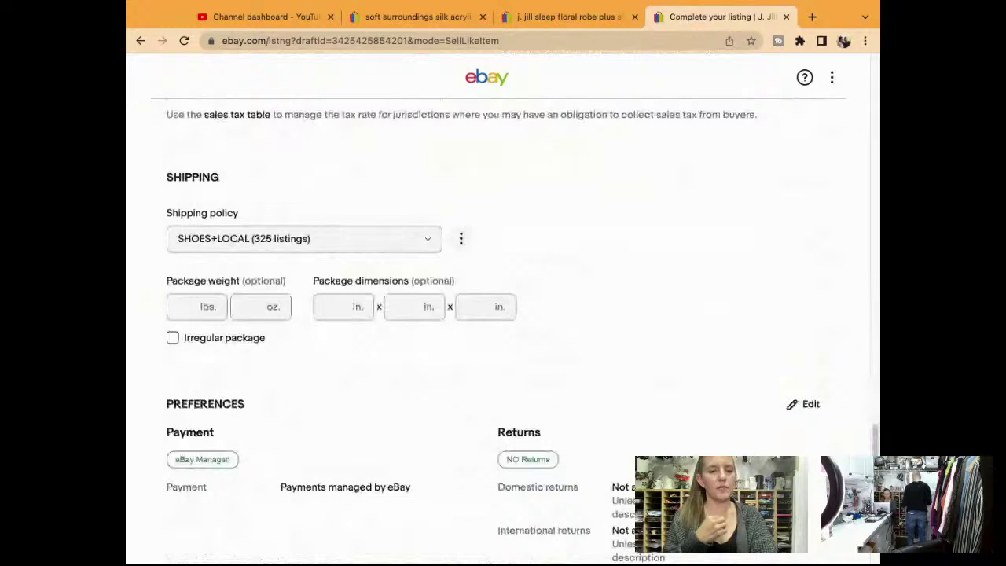
pyautogui.scroll(-8, 504, 314)
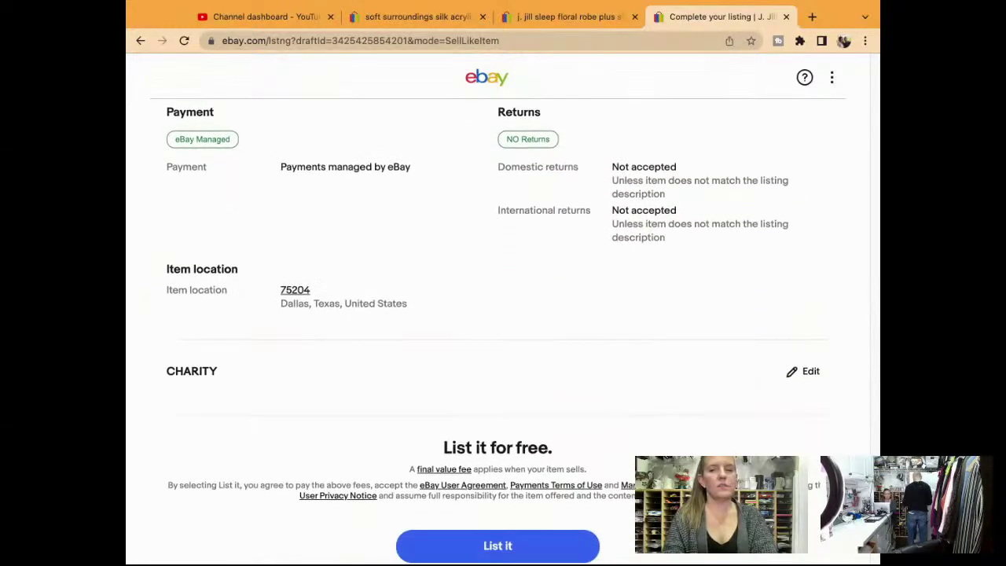
pyautogui.scroll(-5, 504, 315)
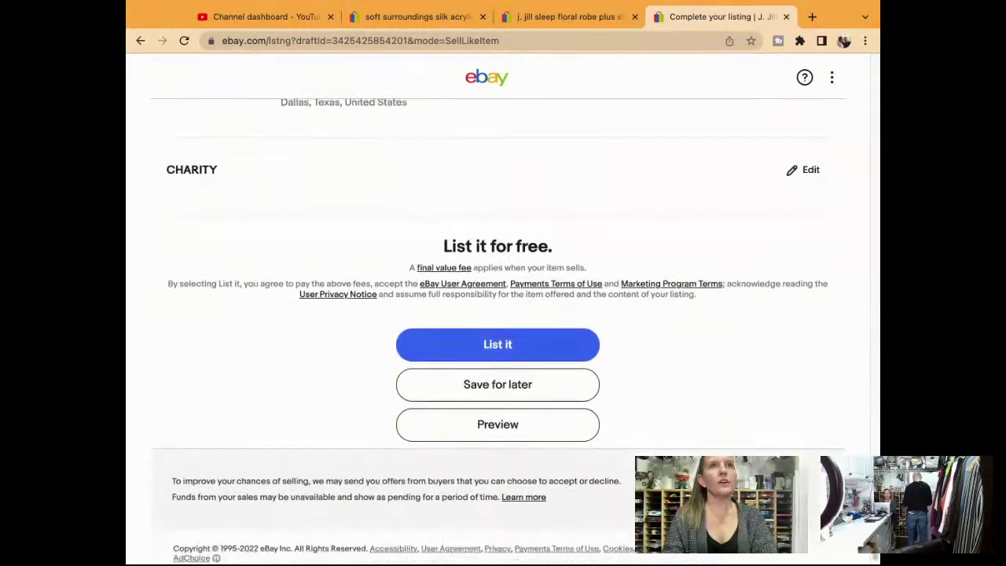
# Step: Publish the J. Jill robe listing and finish to return to the active listings
pyautogui.click(573, 350)
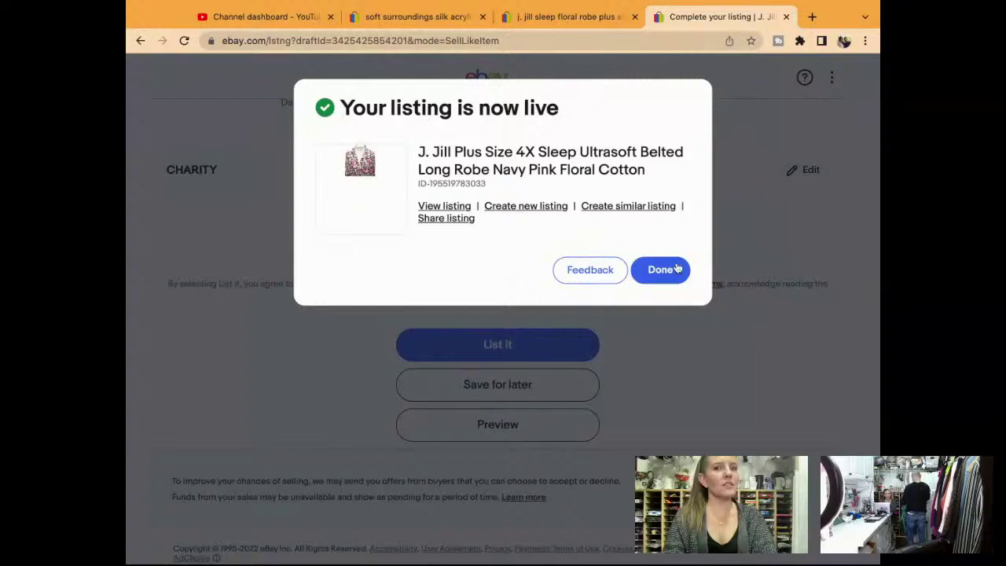
pyautogui.click(658, 270)
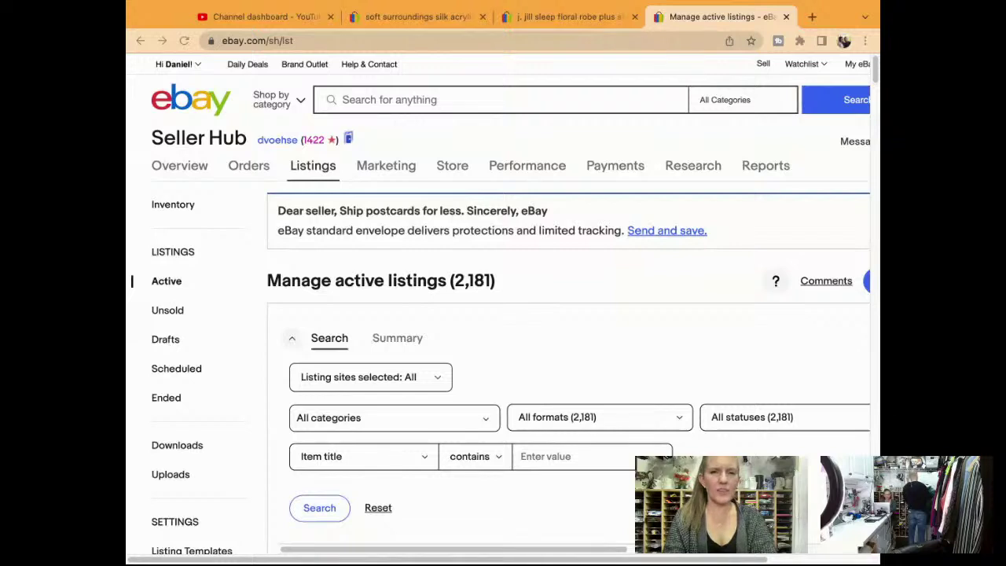
pyautogui.click(847, 11)
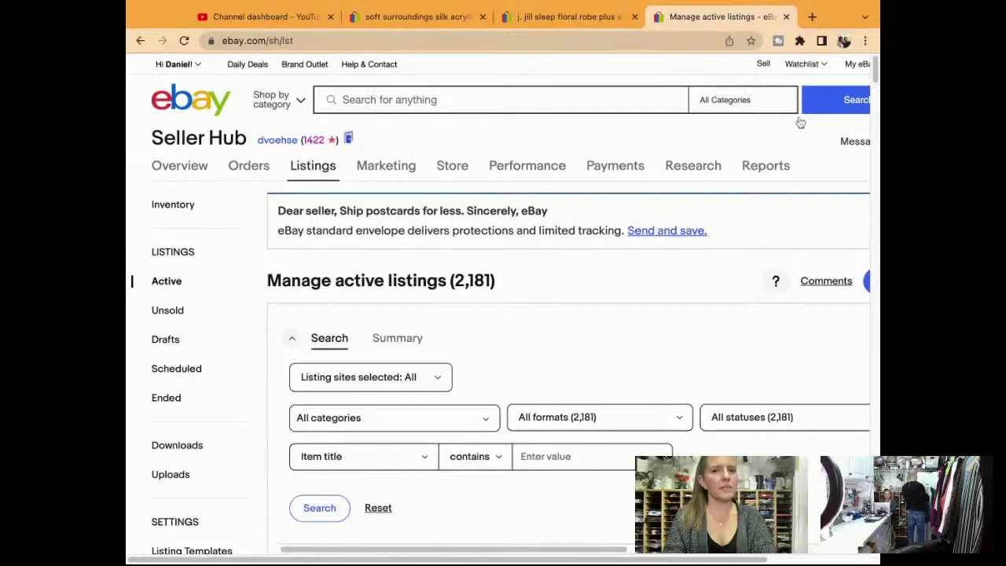
# Step: Search eBay for "bob mackie wearable art a64388"
pyautogui.moveTo(794, 164)
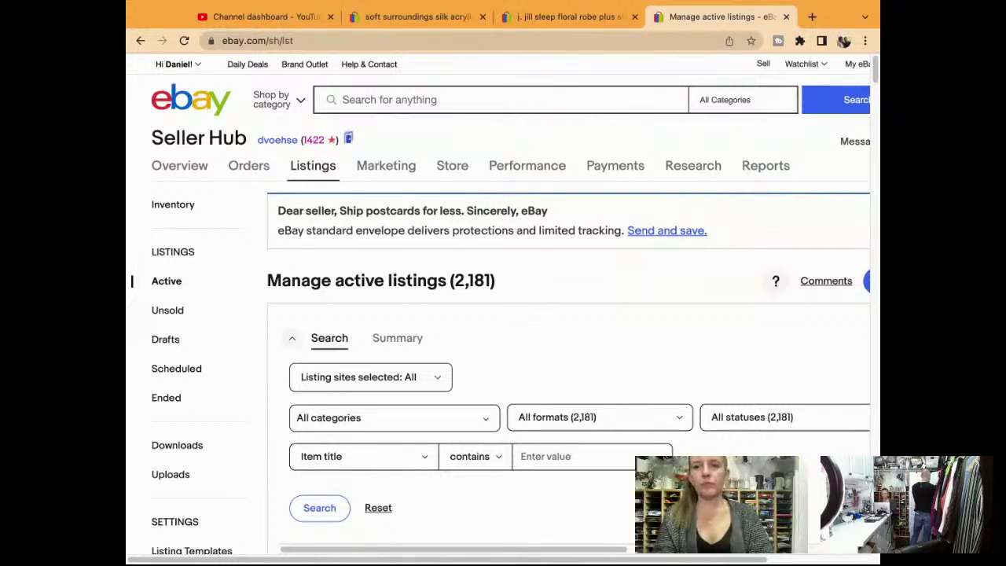
pyautogui.click(393, 100)
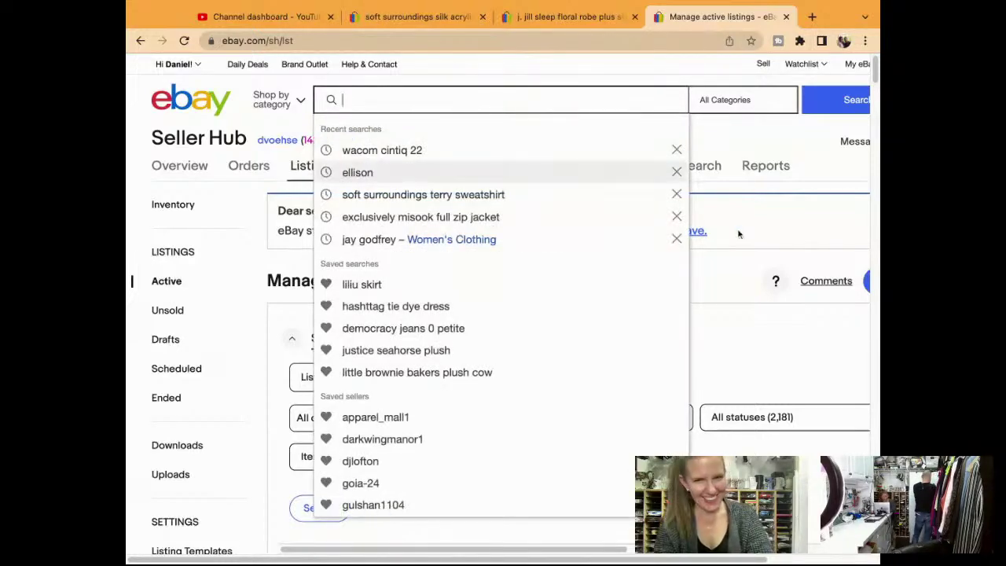
pyautogui.scroll(-8, 742, 231)
pyautogui.scroll(8, 739, 231)
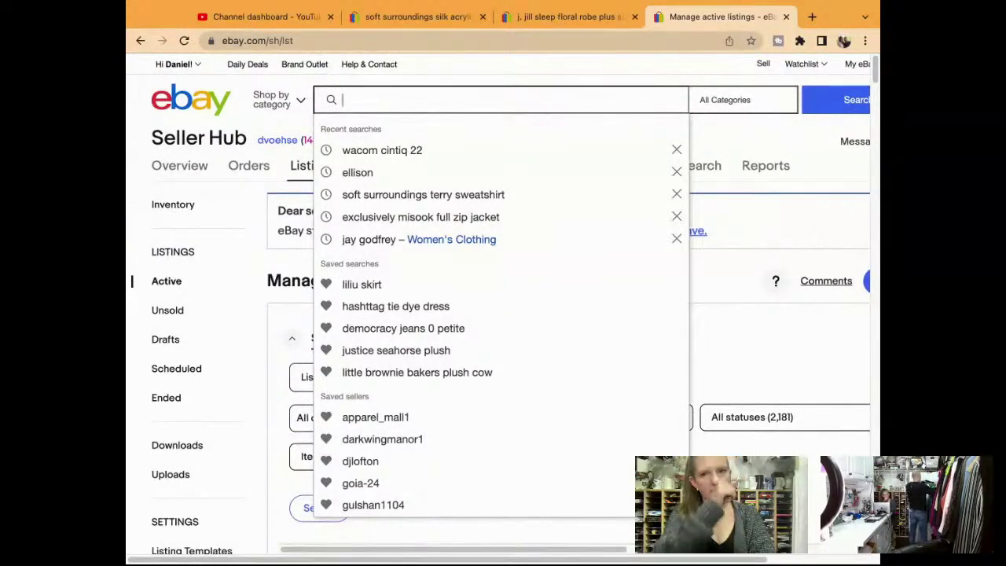
pyautogui.write('bob ')
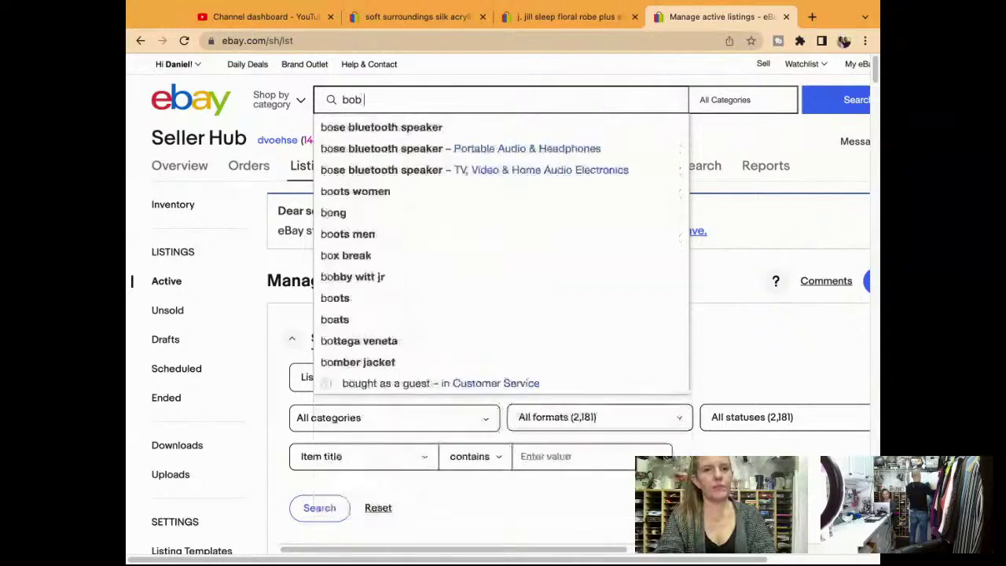
pyautogui.write('mackie')
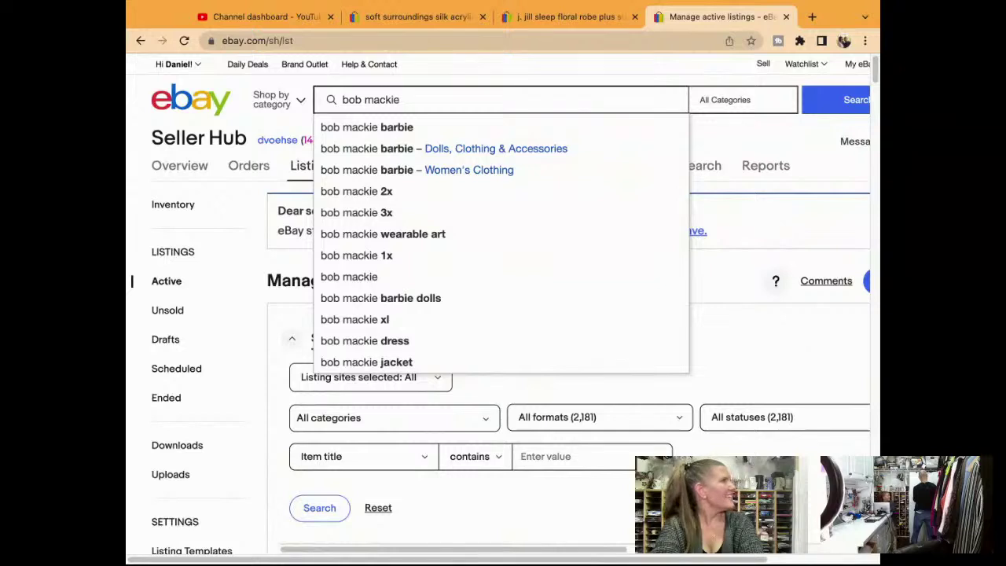
pyautogui.write('wearab')
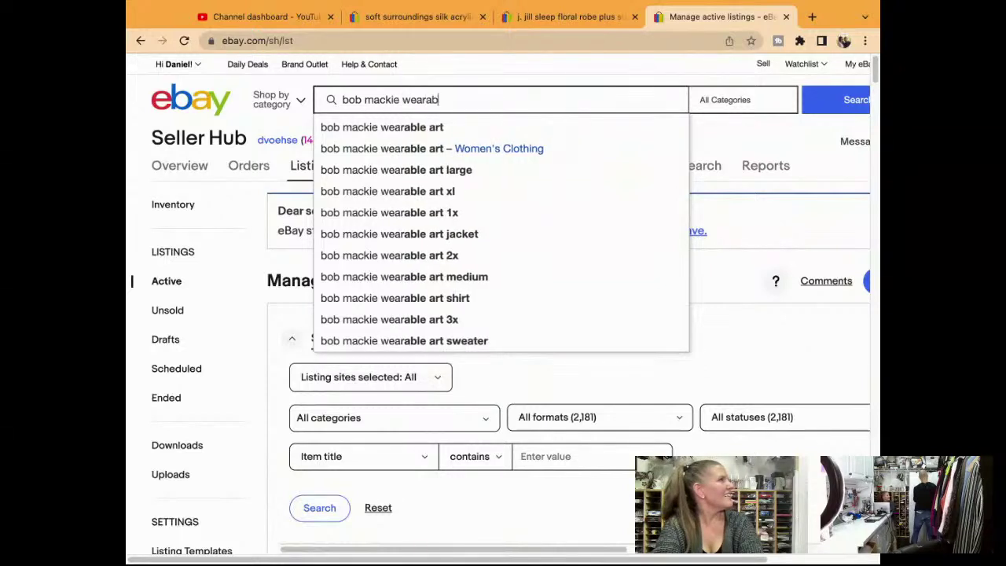
pyautogui.write('le art a')
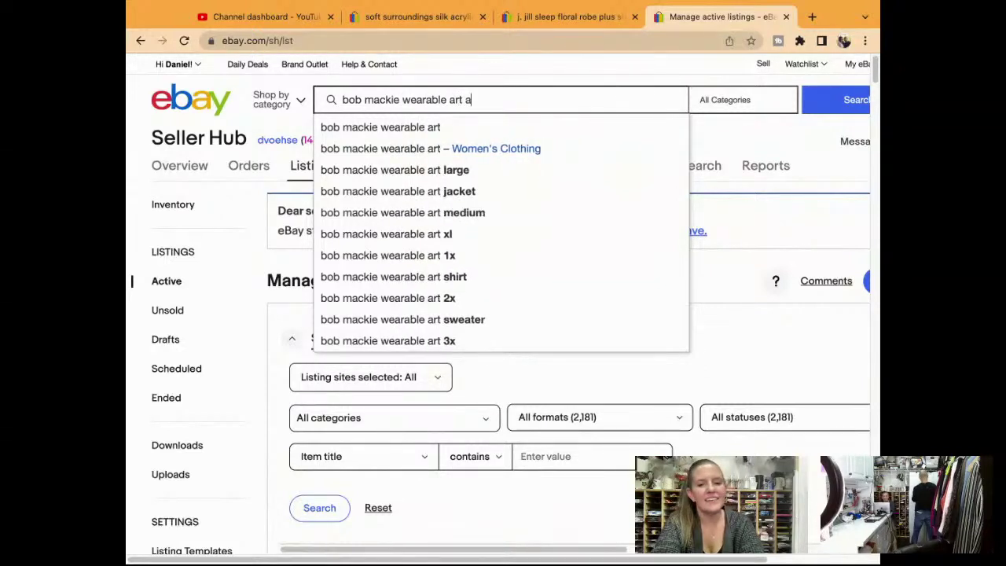
pyautogui.write('64388')
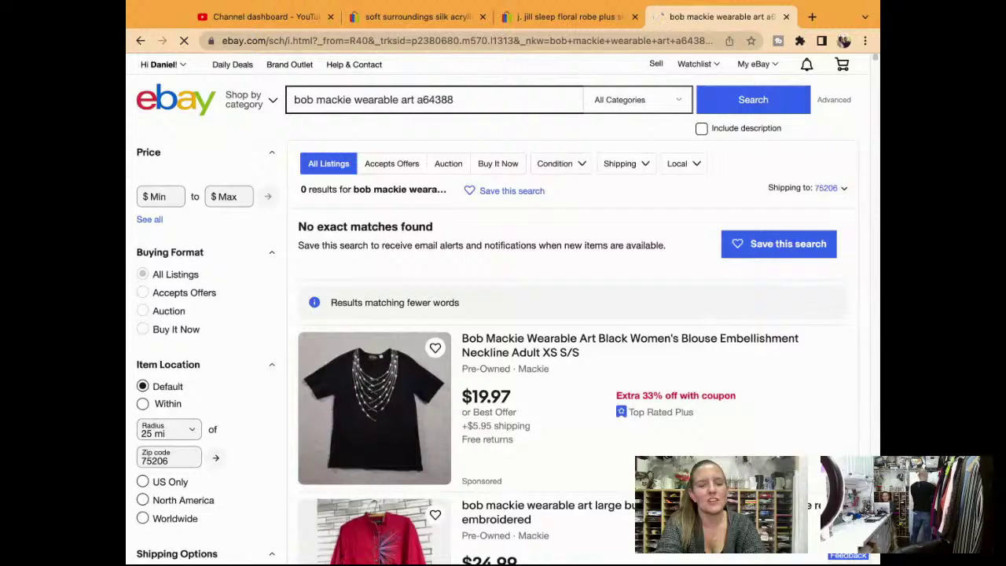
# Step: Look through the active Bob Mackie Wearable Art listings for comparable tops and their asking prices
pyautogui.scroll(-5, 503, 315)
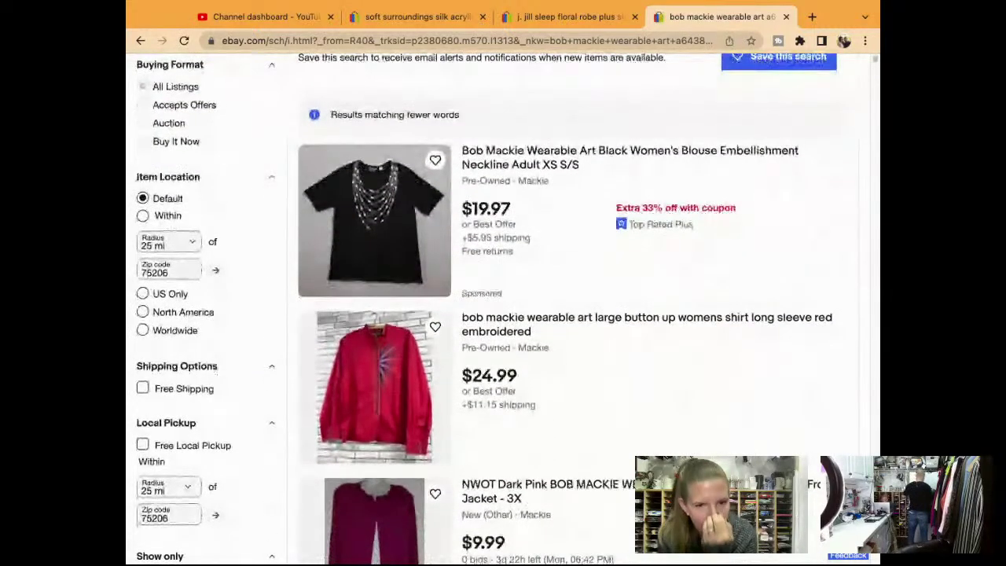
pyautogui.scroll(-6, 482, 309)
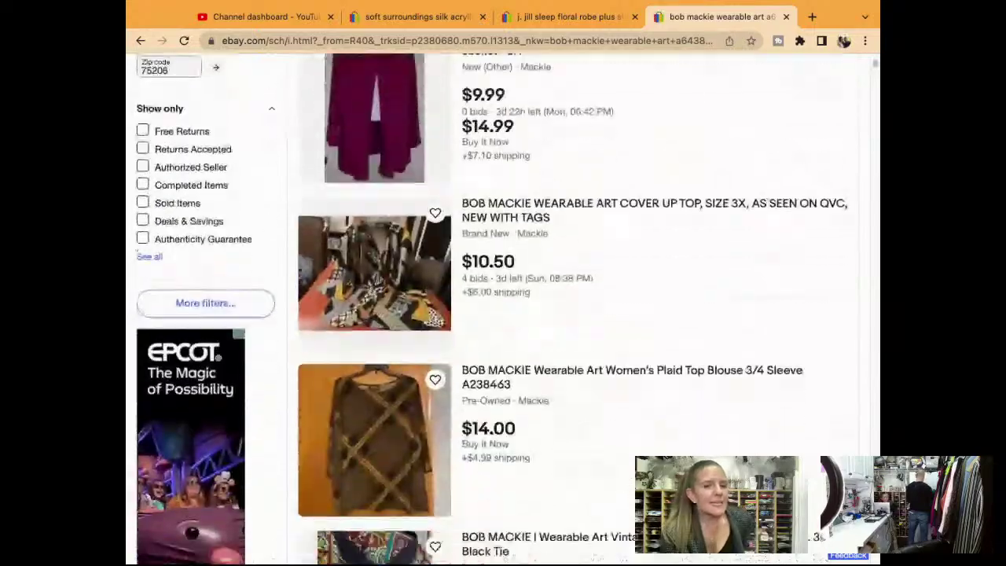
pyautogui.scroll(-4, 503, 314)
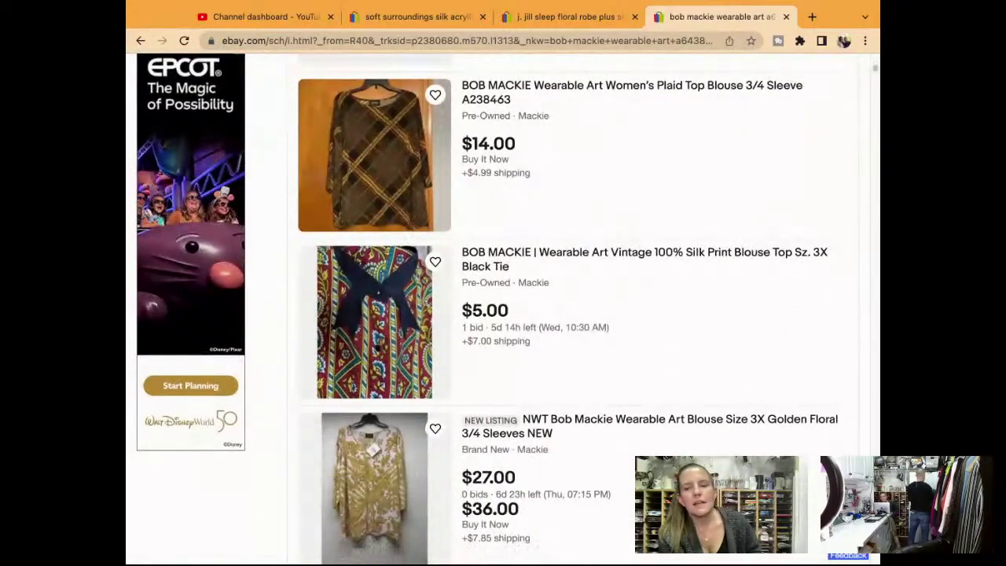
pyautogui.scroll(-2, 503, 315)
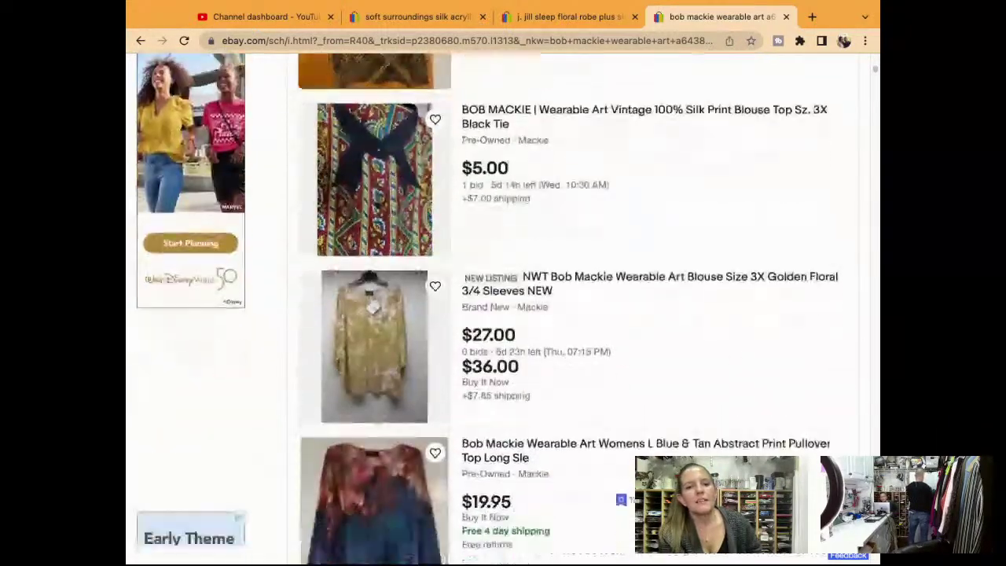
pyautogui.scroll(-7, 503, 315)
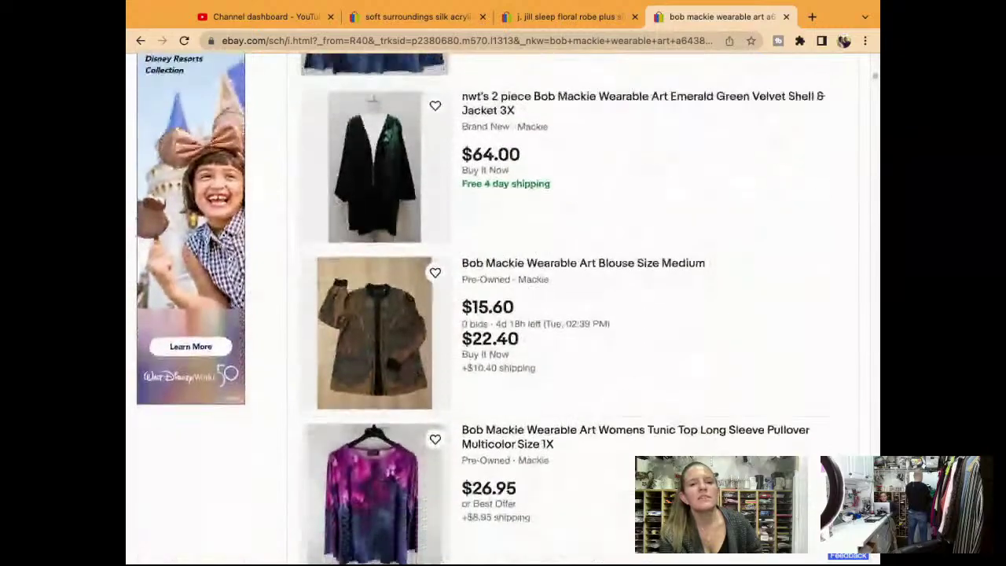
pyautogui.scroll(-3, 503, 314)
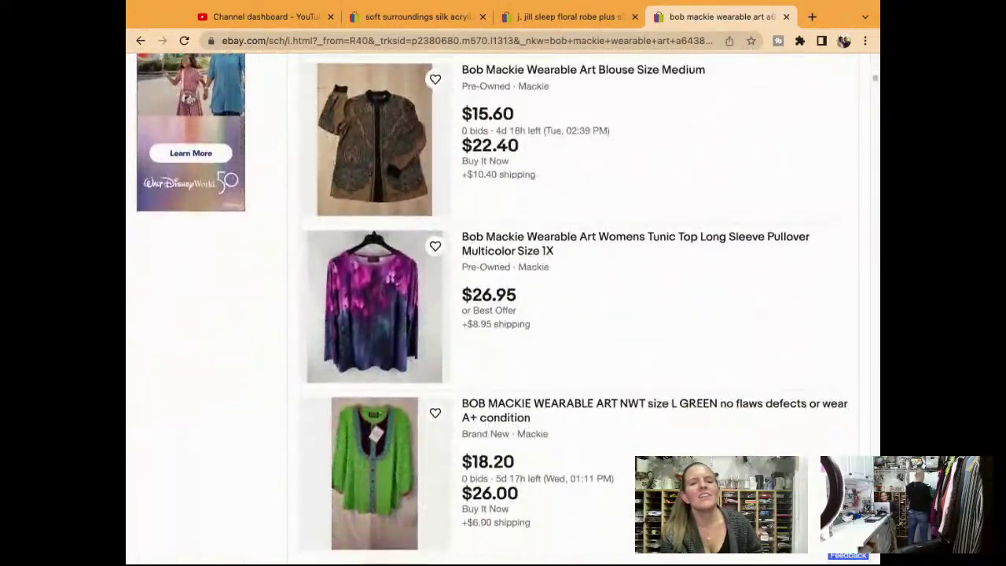
pyautogui.scroll(-11, 504, 315)
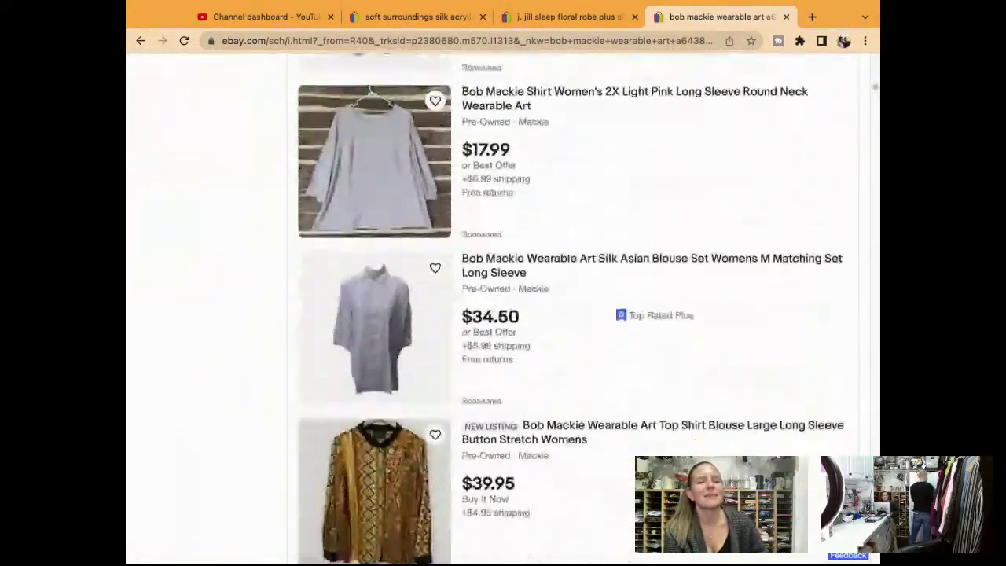
pyautogui.scroll(-7, 504, 314)
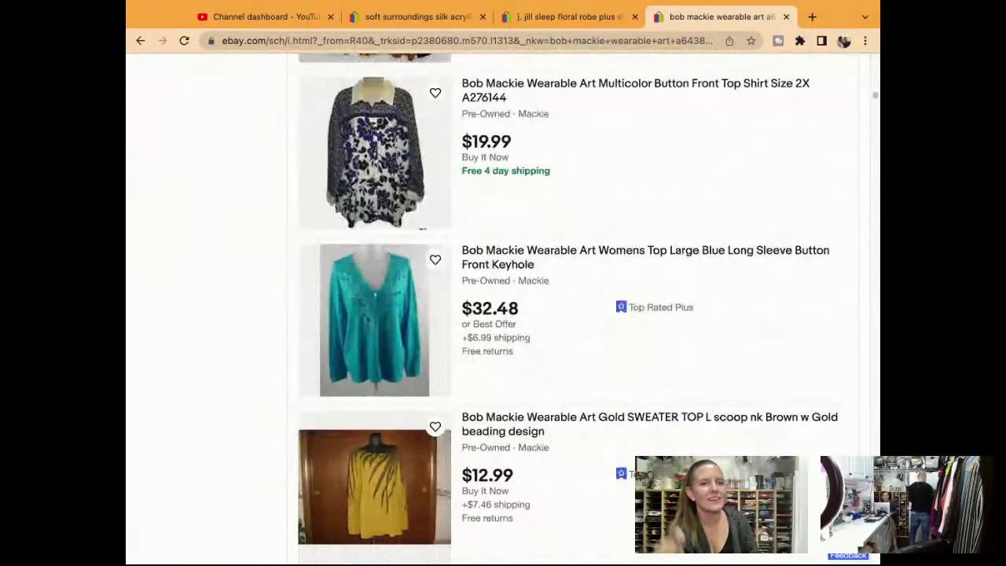
pyautogui.scroll(-5, 503, 315)
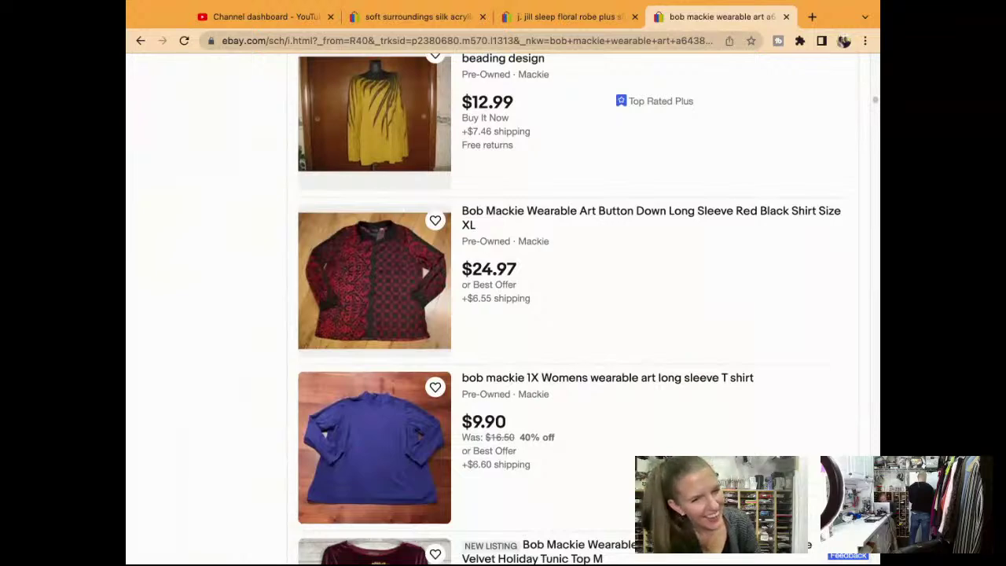
pyautogui.scroll(-6, 503, 314)
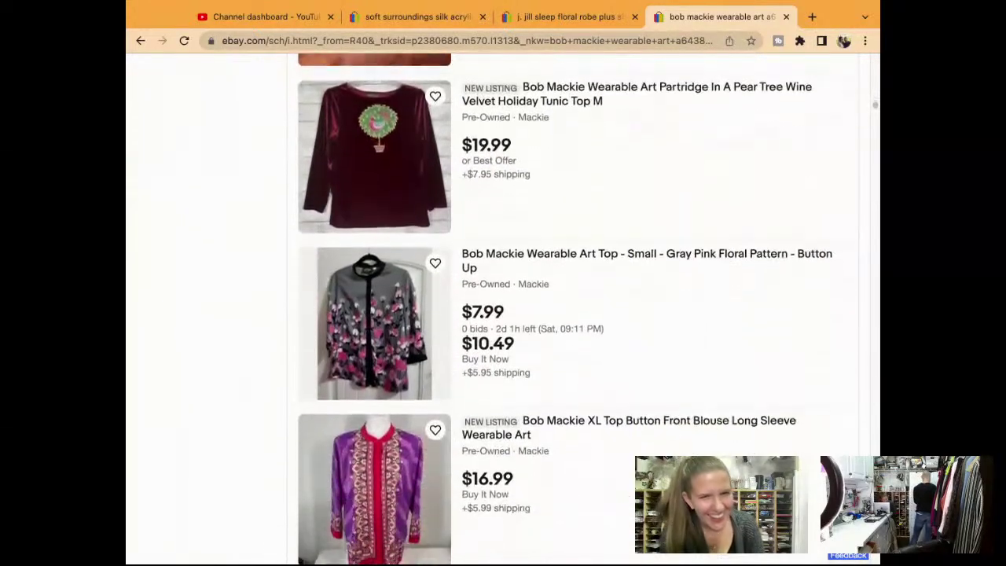
pyautogui.scroll(-1, 503, 315)
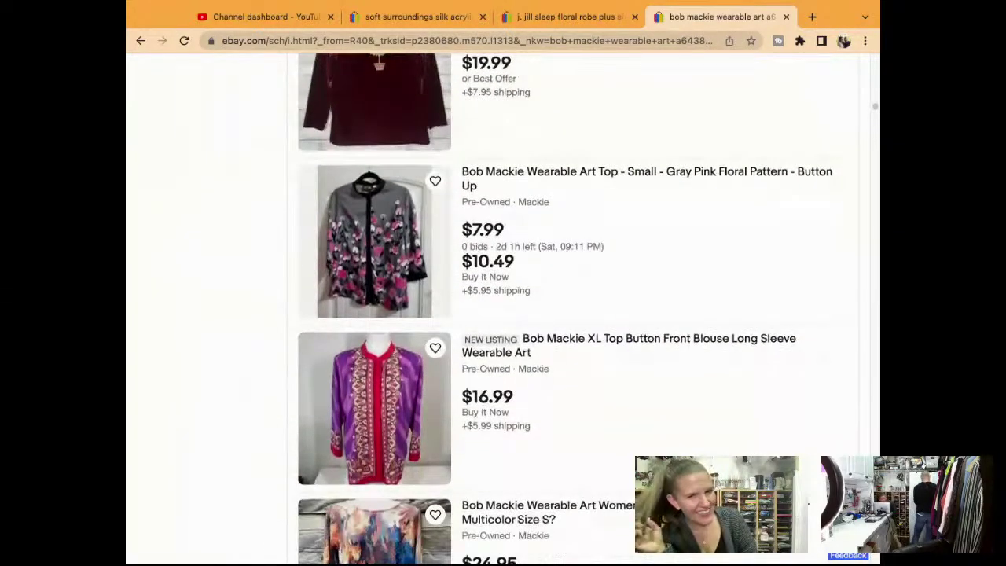
pyautogui.scroll(9, 503, 315)
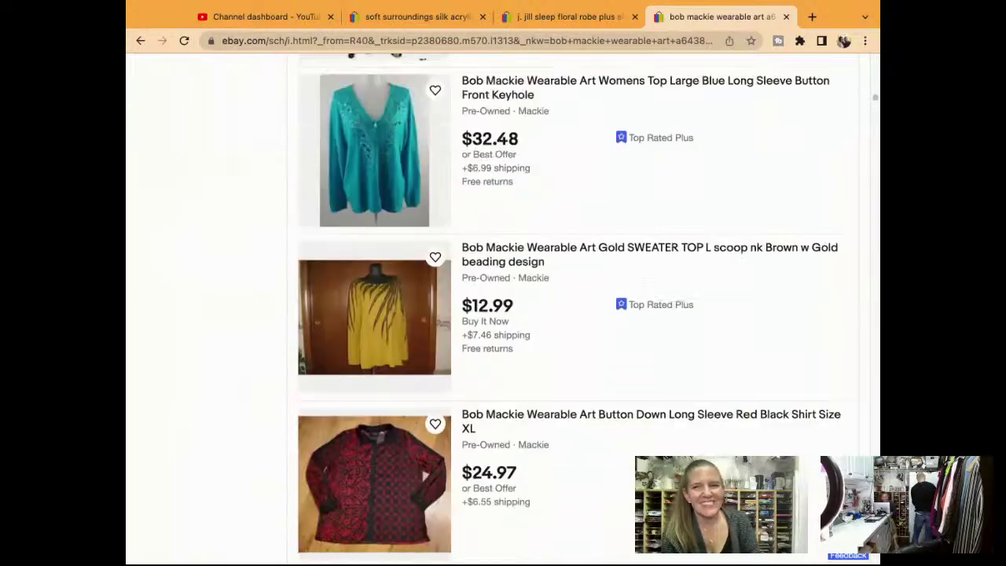
pyautogui.scroll(9, 503, 314)
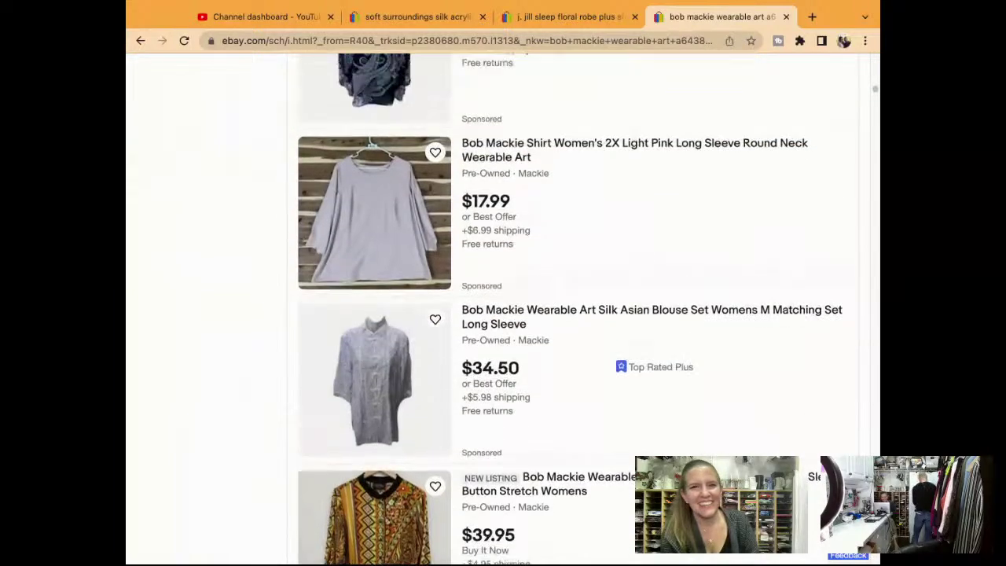
# Step: Limit the results to sold items and examine the sold Bob Mackie Wearable Art listings for comparable pieces
pyautogui.scroll(20, 504, 314)
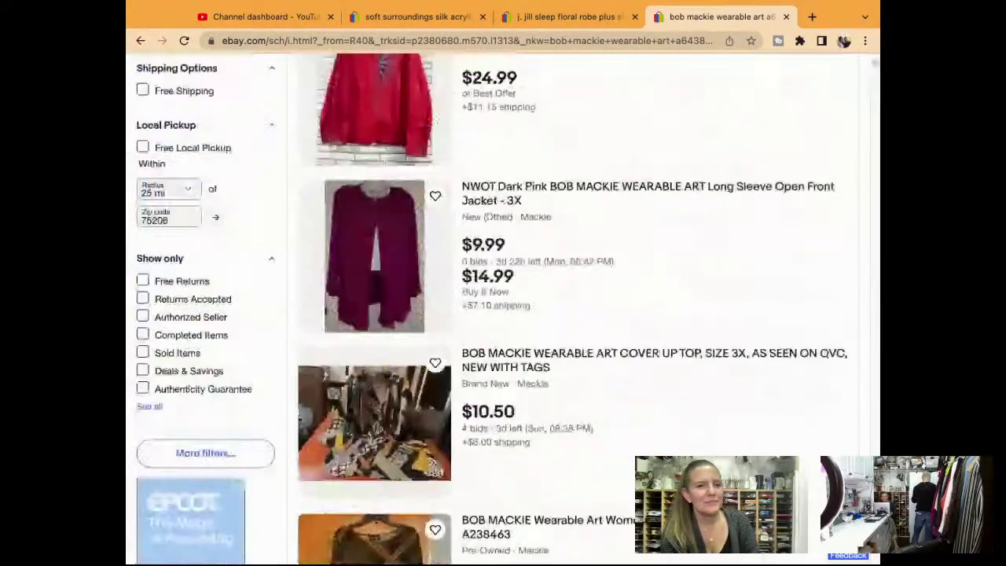
pyautogui.click(165, 353)
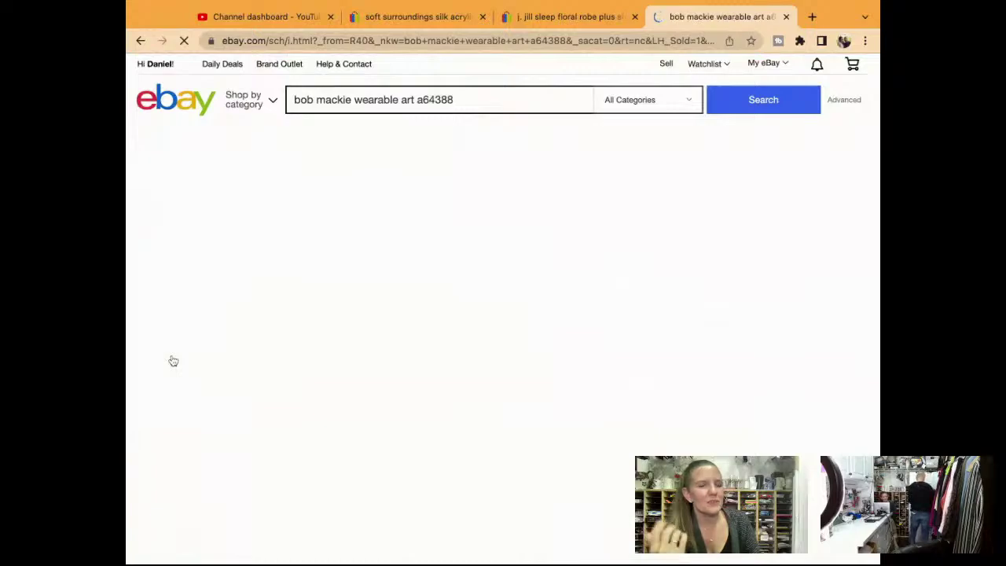
pyautogui.scroll(-2, 547, 423)
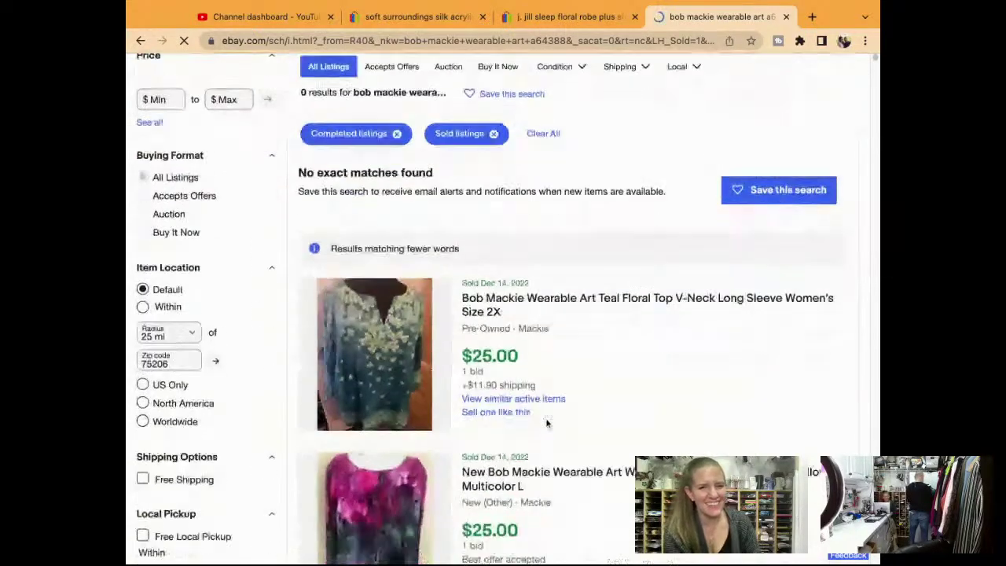
pyautogui.scroll(-10, 547, 423)
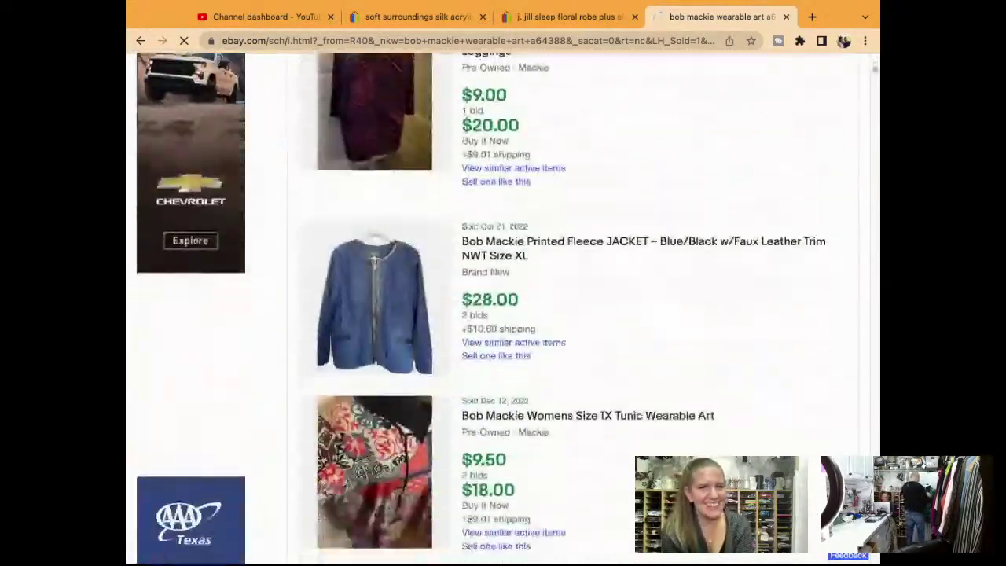
pyautogui.scroll(-7, 503, 308)
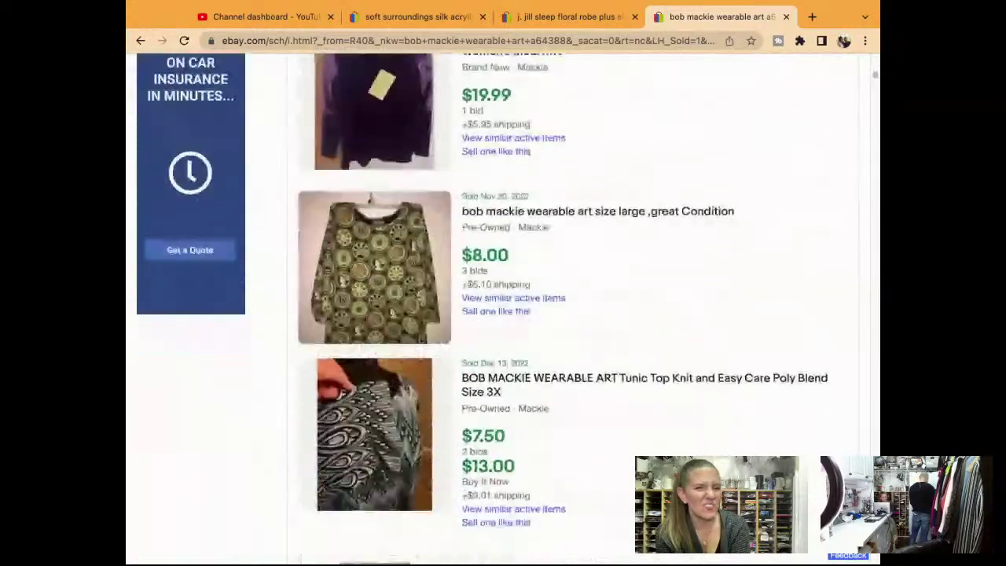
pyautogui.scroll(-5, 504, 308)
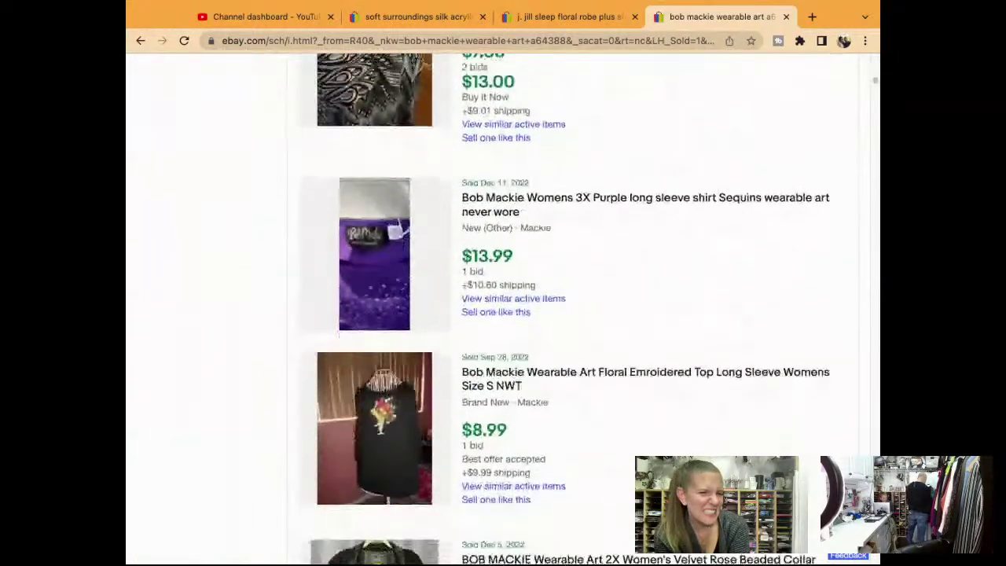
pyautogui.scroll(-4, 504, 309)
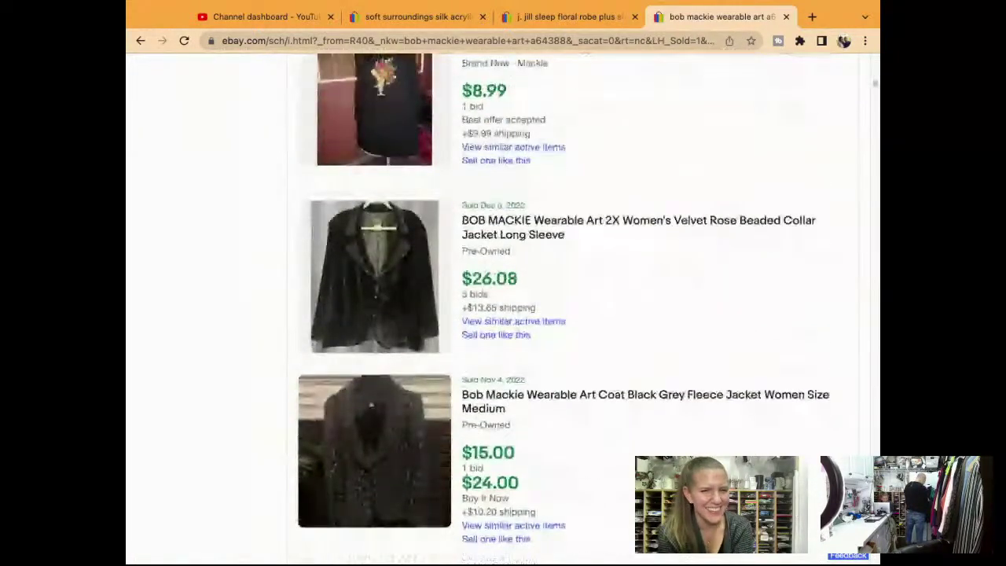
pyautogui.scroll(-5, 503, 308)
pyautogui.scroll(-5, 503, 308)
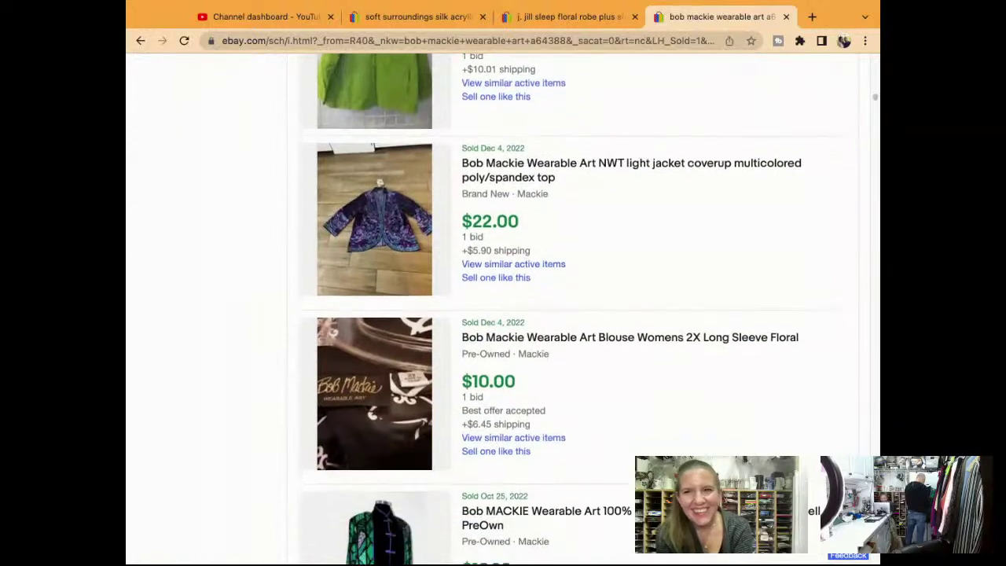
pyautogui.scroll(-2, 503, 308)
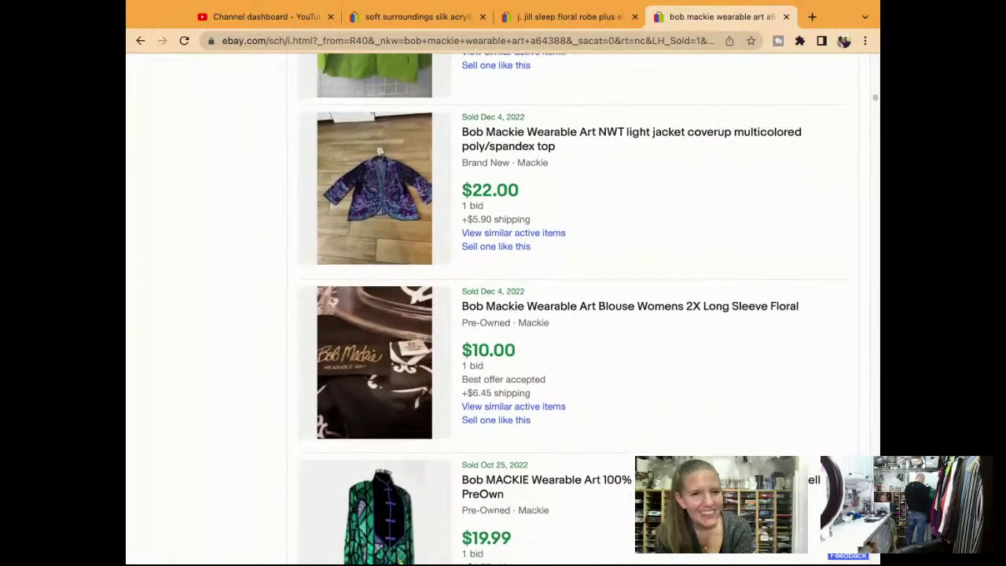
pyautogui.scroll(1, 503, 308)
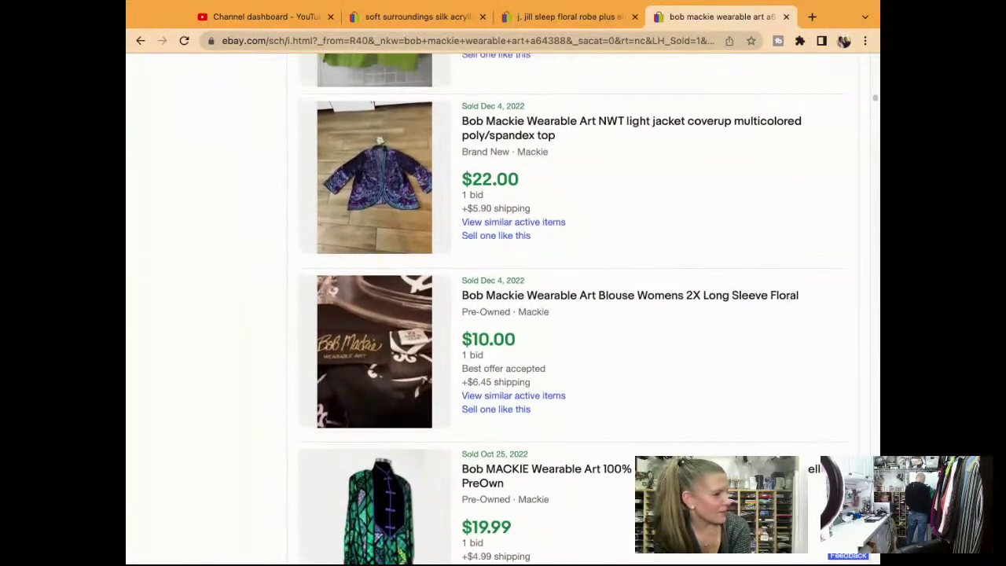
pyautogui.scroll(-1, 503, 308)
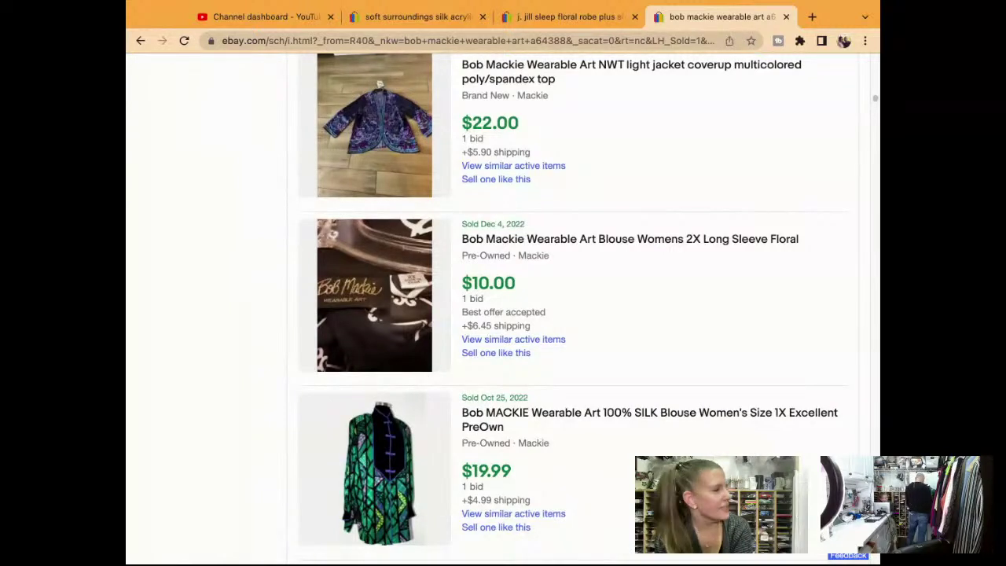
# Step: Open the sold Bob Mackie Wearable Art 100% silk blouse size 1X listing and start a similar listing from it
pyautogui.scroll(-5, 576, 308)
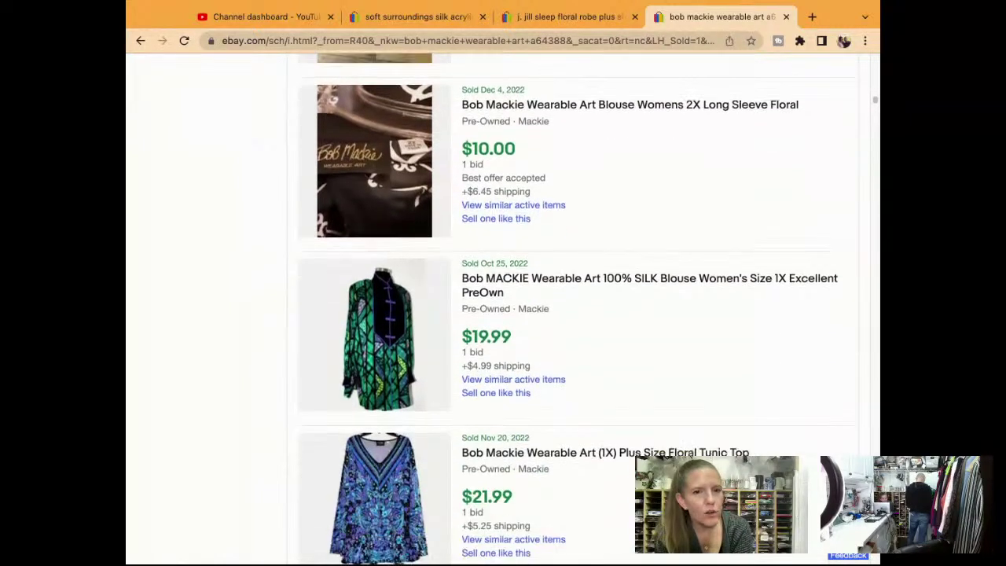
pyautogui.scroll(-2, 577, 308)
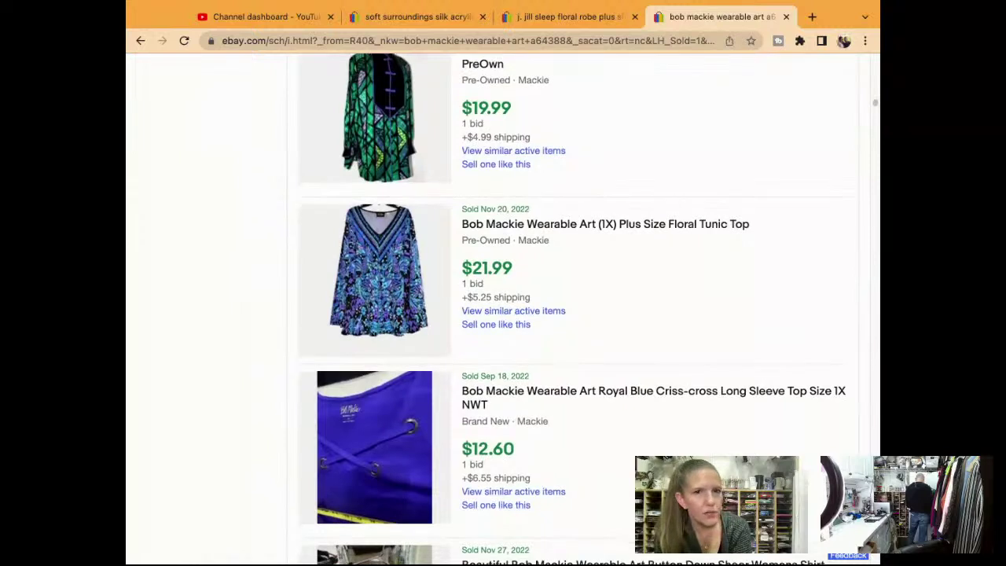
pyautogui.click(647, 61)
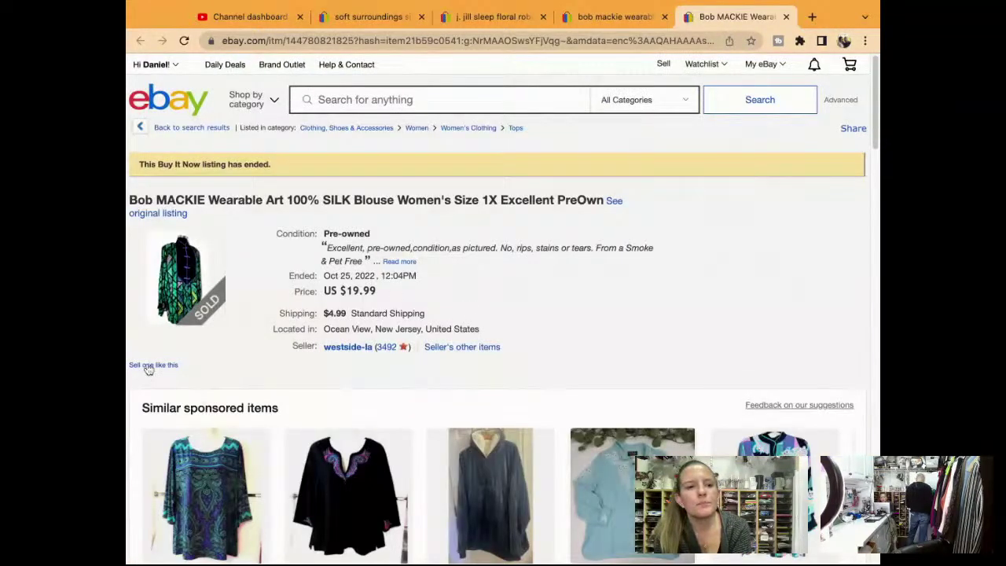
pyautogui.click(149, 368)
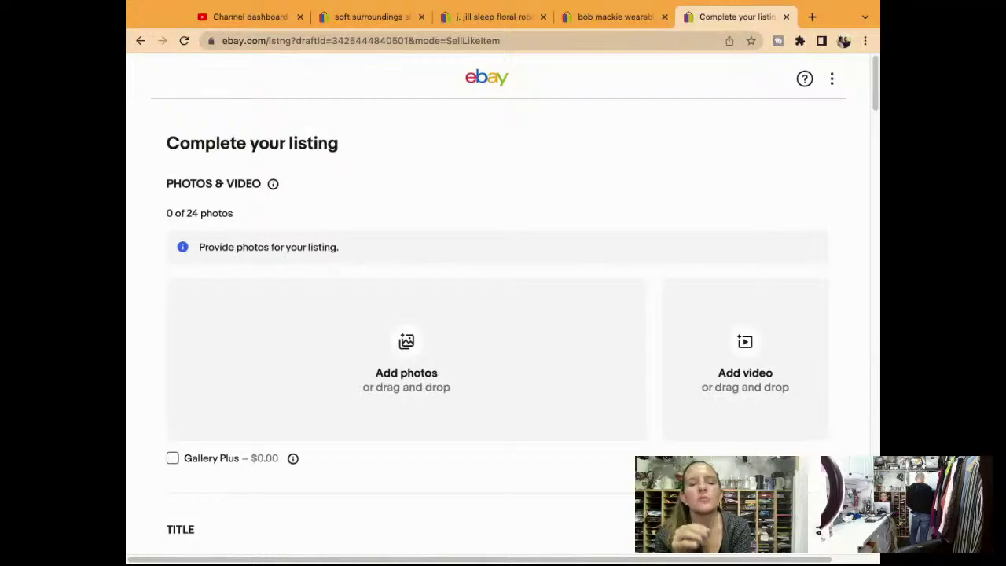
# Step: Change "Women's" to "Womens" in the new listing's item title
pyautogui.scroll(-5, 498, 315)
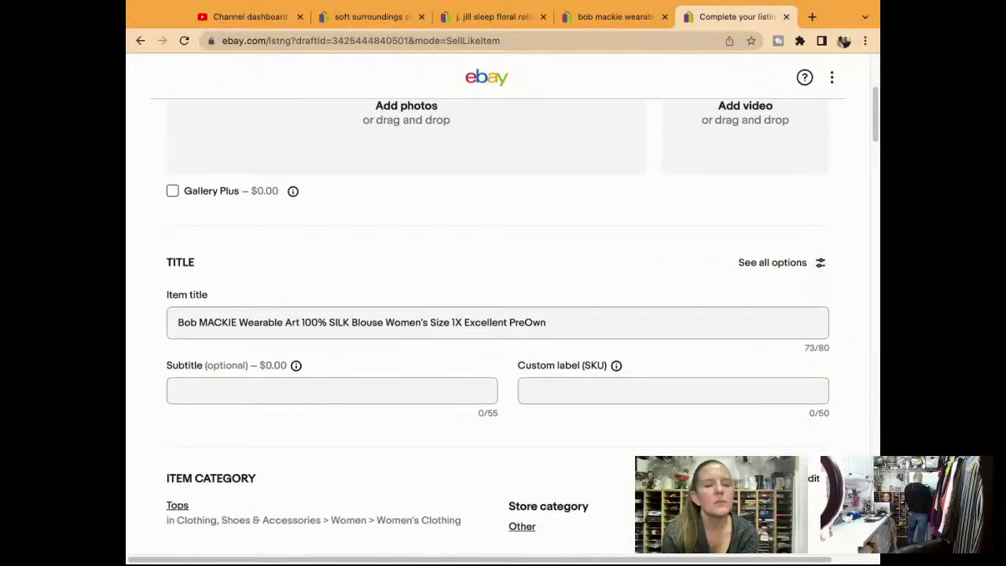
pyautogui.scroll(-1, 498, 314)
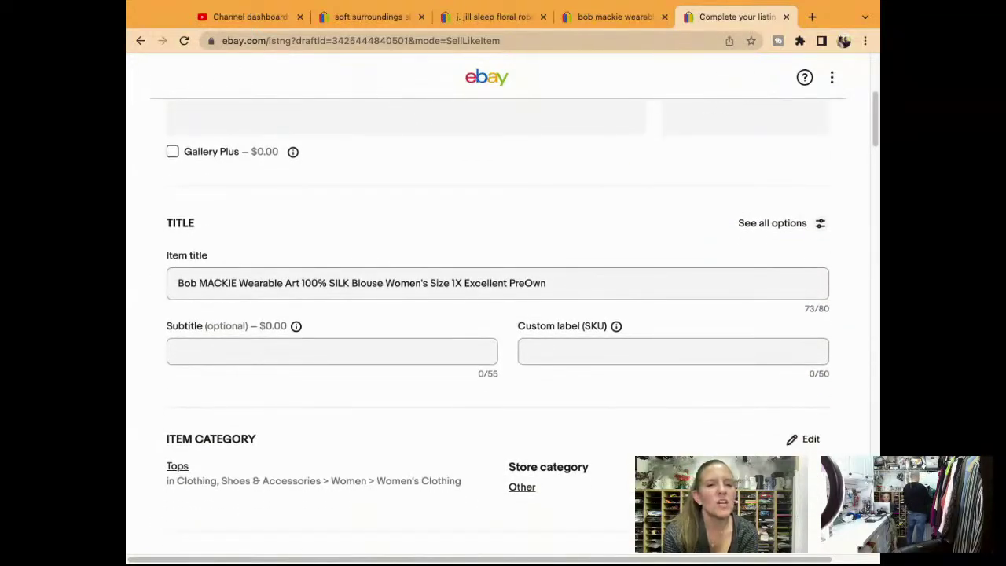
pyautogui.click(427, 282)
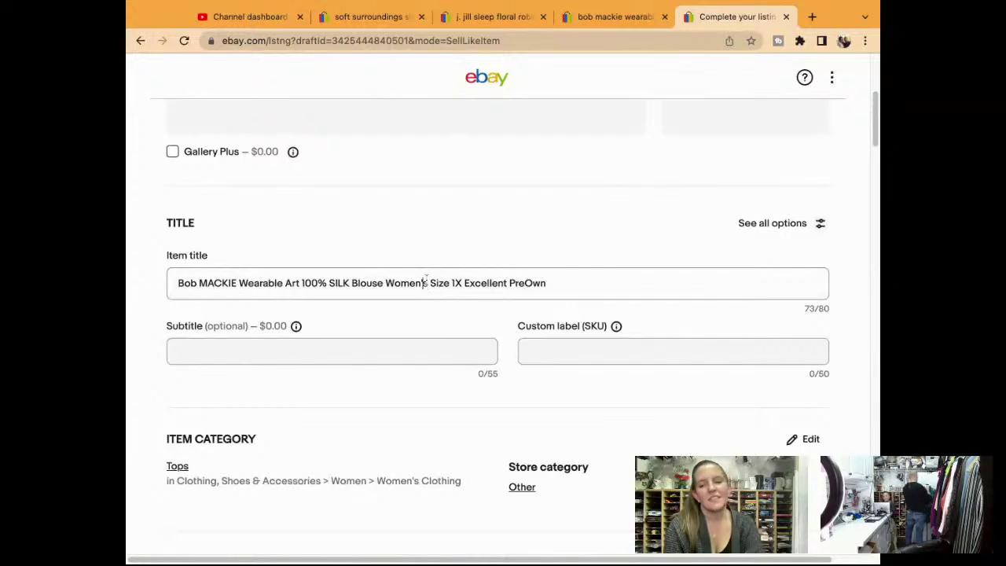
pyautogui.press('BackSpace')
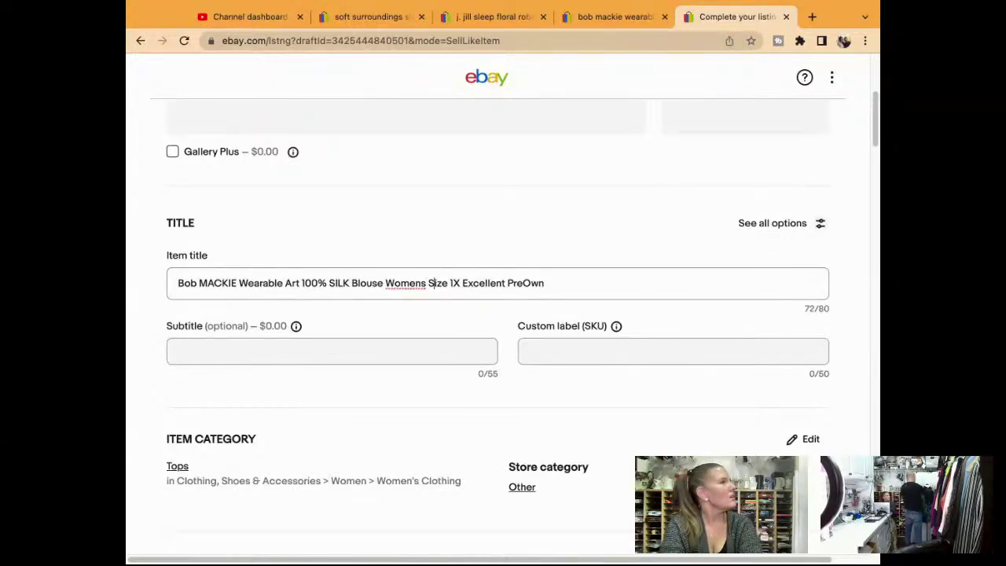
# Step: Remove "Excellent PreOwn" from the end of the item title so it ends with "Size 1X"
pyautogui.click(435, 283)
pyautogui.press('Right')
pyautogui.press('Right')
pyautogui.press('Right')
pyautogui.press('Right')
pyautogui.press('Right')
pyautogui.press('Right')
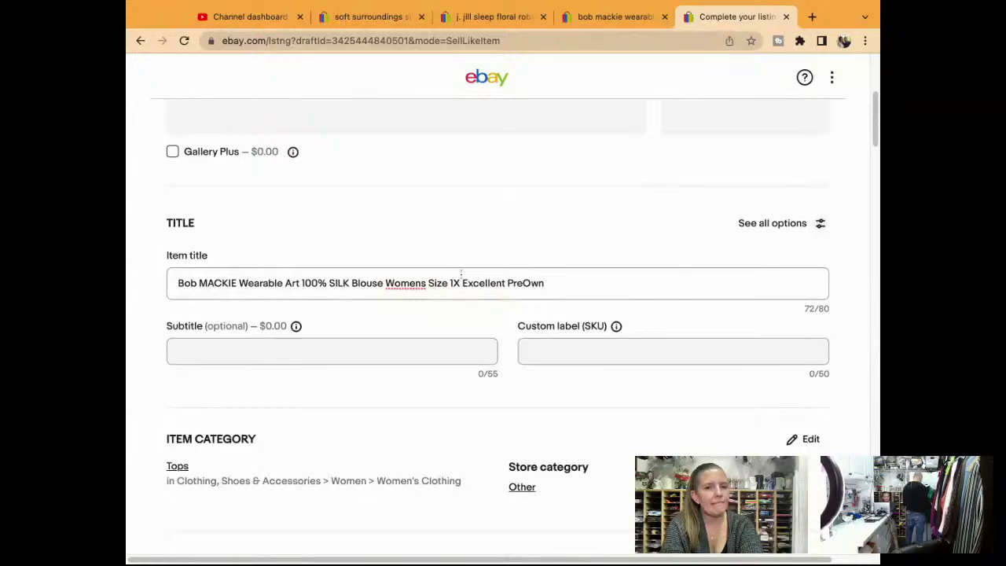
pyautogui.press('Right')
pyautogui.press('shift+super+Right')
pyautogui.press('BackSpace')
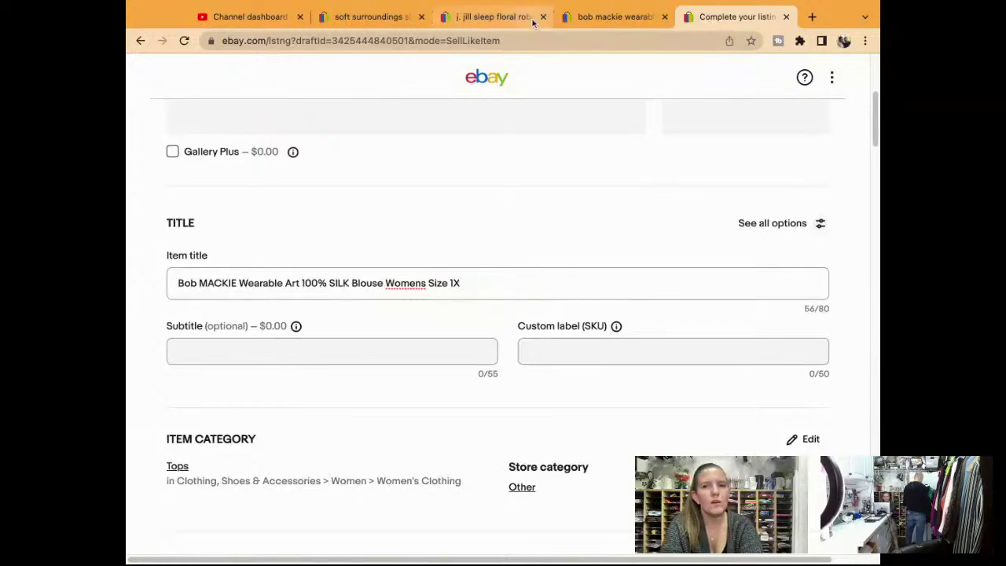
# Step: Insert "Plus" before "Size 1X" in the item title
pyautogui.click(607, 17)
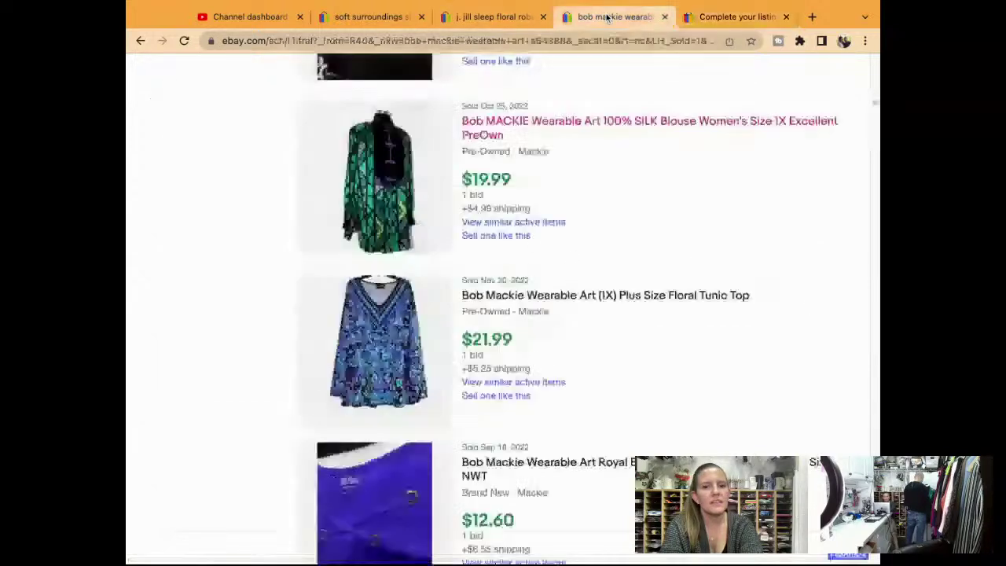
pyautogui.click(745, 17)
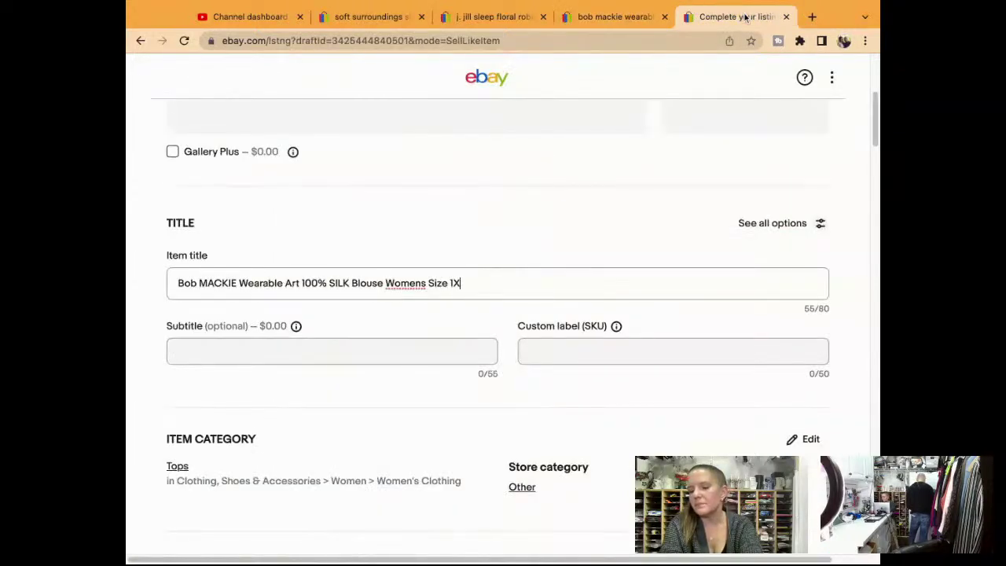
pyautogui.doubleClick(474, 283)
pyautogui.hotkey('alt', 'shift', 'Left')
pyautogui.click(428, 283)
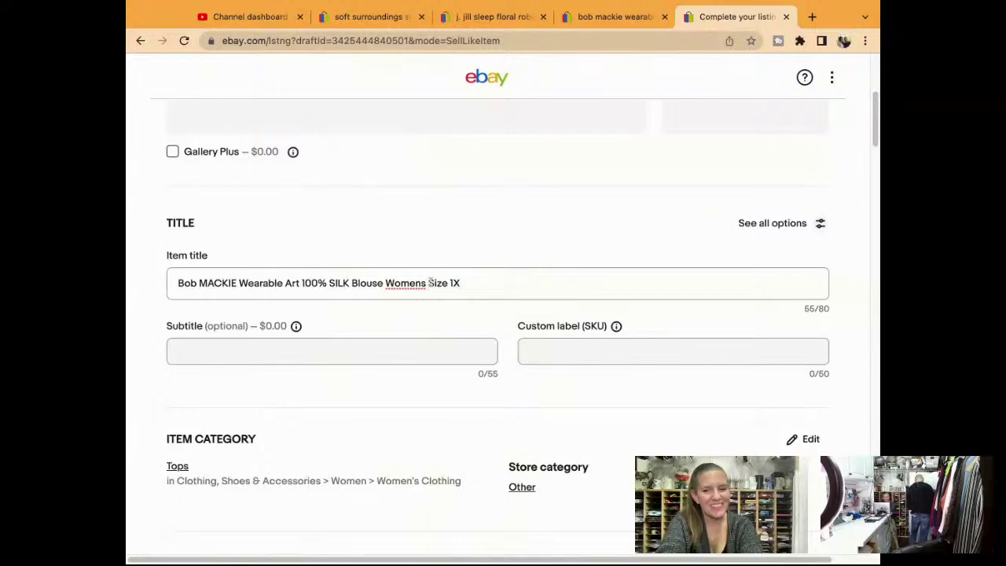
pyautogui.write('Plus')
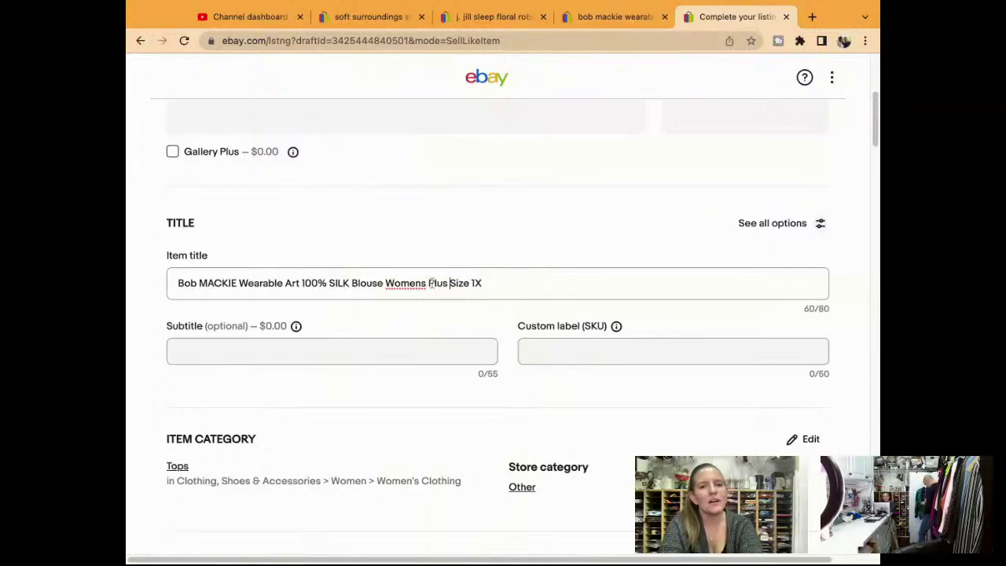
# Step: Move "Womens Plus Size 1X" from the end of the item title to directly after "Bob MACKIE"
pyautogui.moveTo(387, 283); pyautogui.dragTo(581, 303)
pyautogui.hotkey('ctrl', 'c')
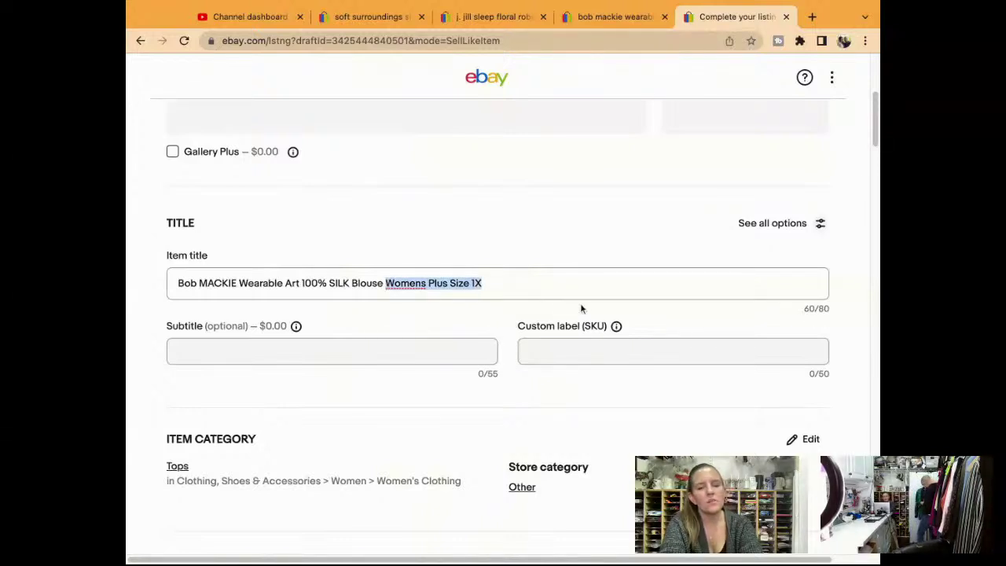
pyautogui.press('BackSpace')
pyautogui.press('BackSpace')
pyautogui.click(238, 284)
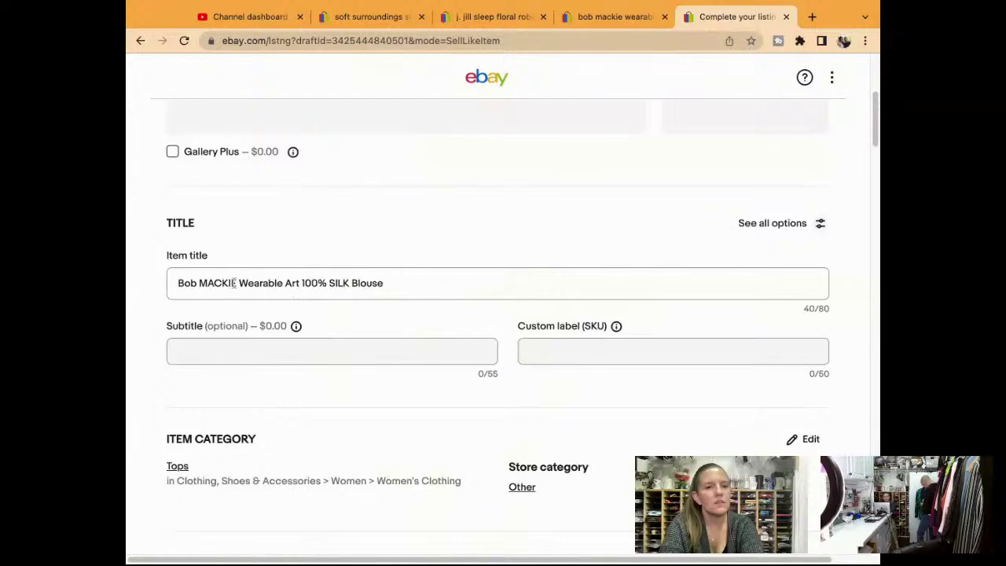
pyautogui.hotkey('ctrl', 'v')
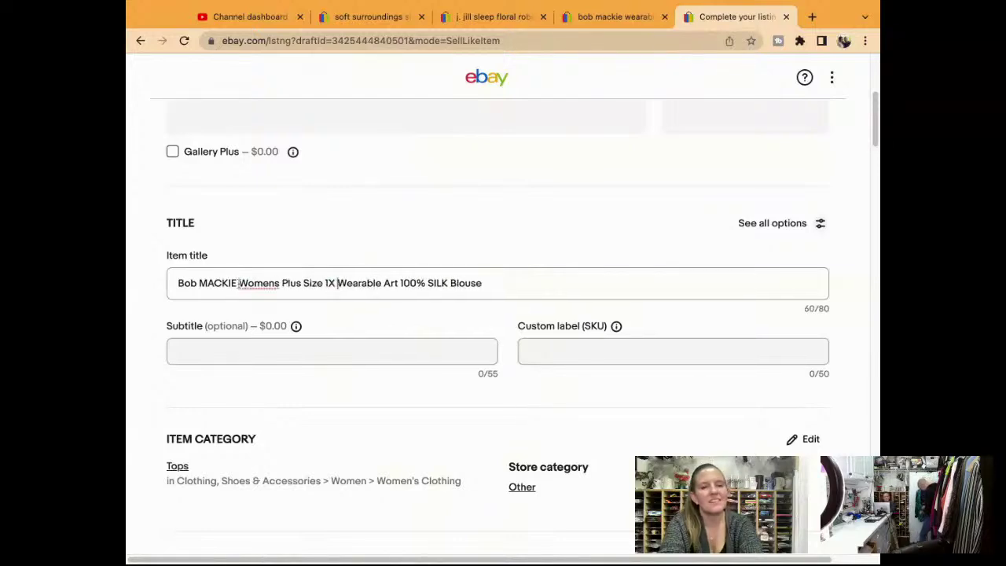
# Step: Append "Green Mandarin Style" to the item title, shortening "Size" to "Sz" so it fits the character limit
pyautogui.click(484, 287)
pyautogui.write('Gre')
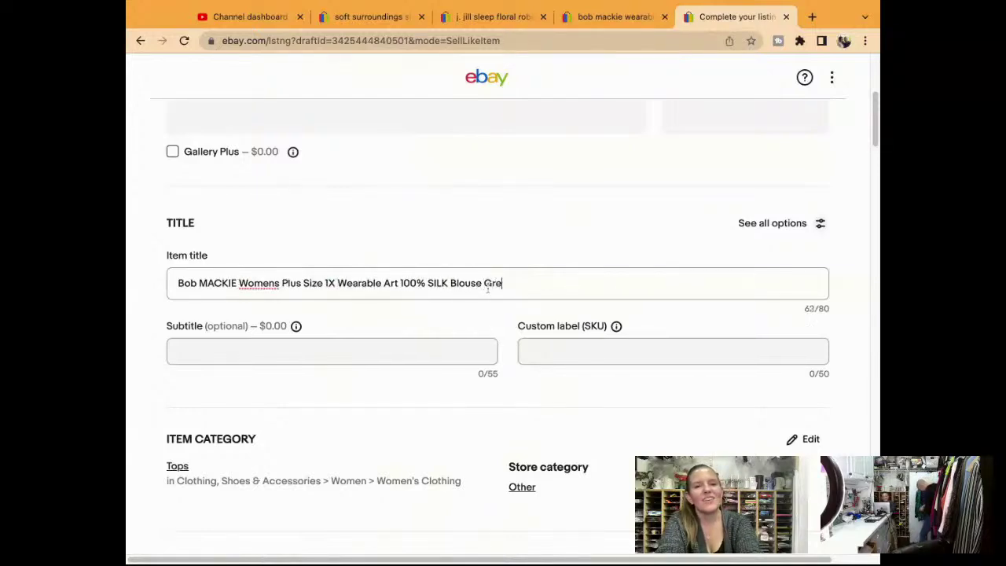
pyautogui.write('en Mandarin ')
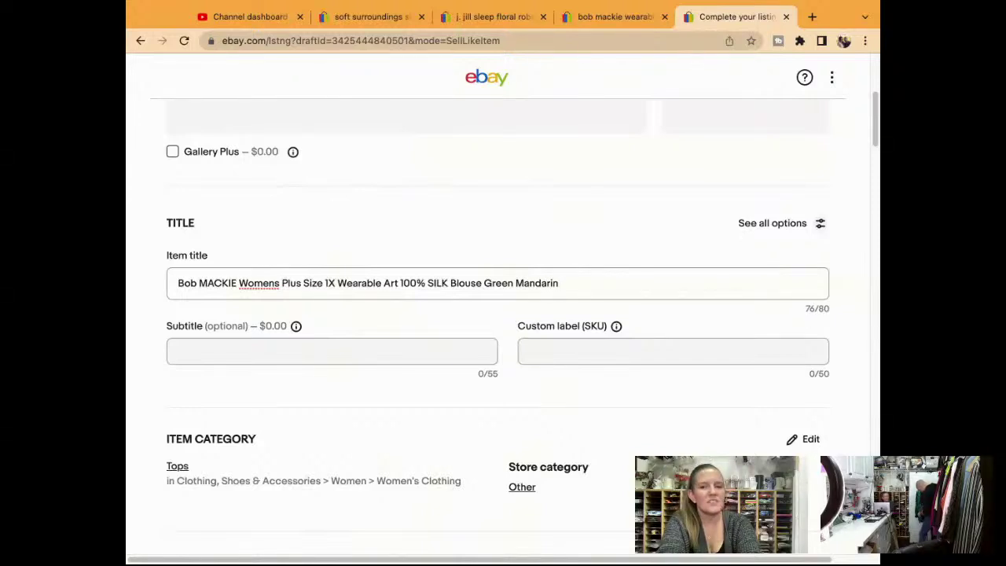
pyautogui.write('Styl')
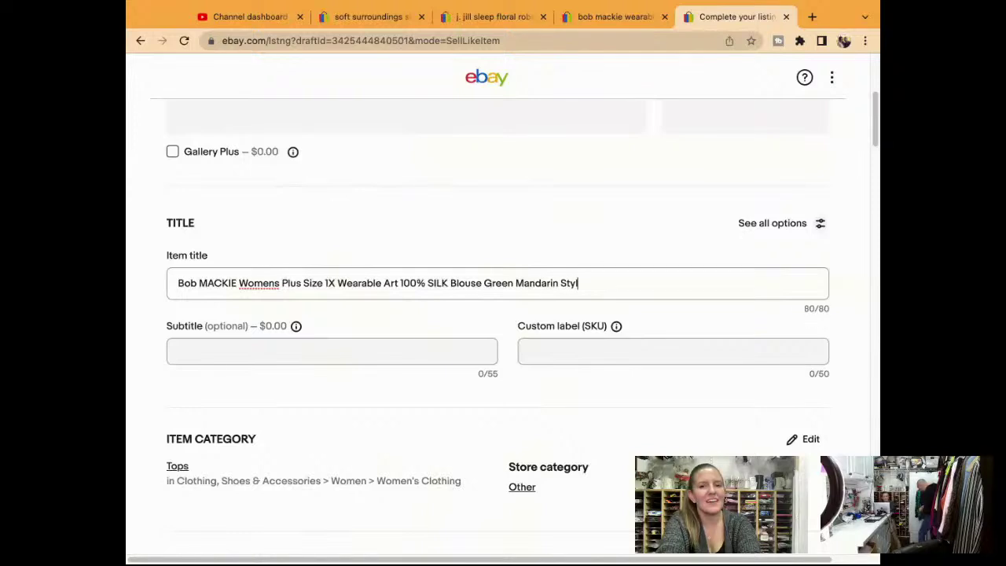
pyautogui.click(322, 285)
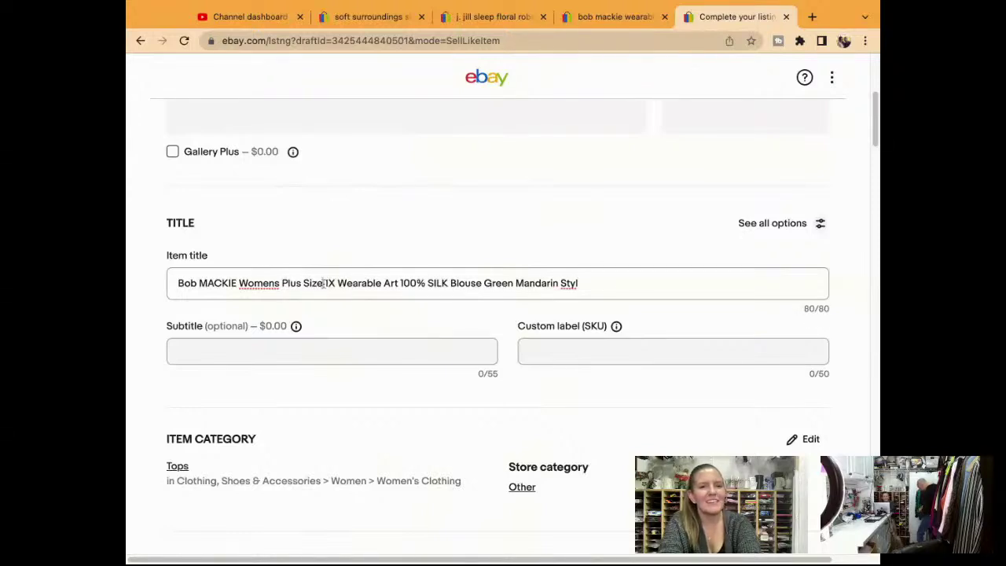
pyautogui.press('BackSpace')
pyautogui.press('BackSpace')
pyautogui.press('BackSpace')
pyautogui.write('z')
pyautogui.click(582, 283)
pyautogui.write('e')
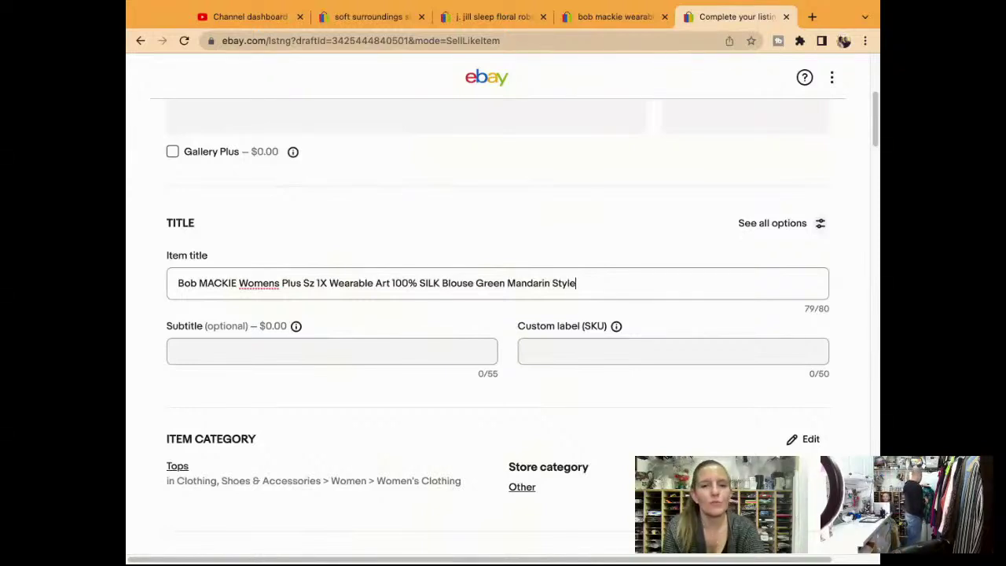
# Step: Enter 7019 as the listing's custom label (SKU)
pyautogui.click(643, 347)
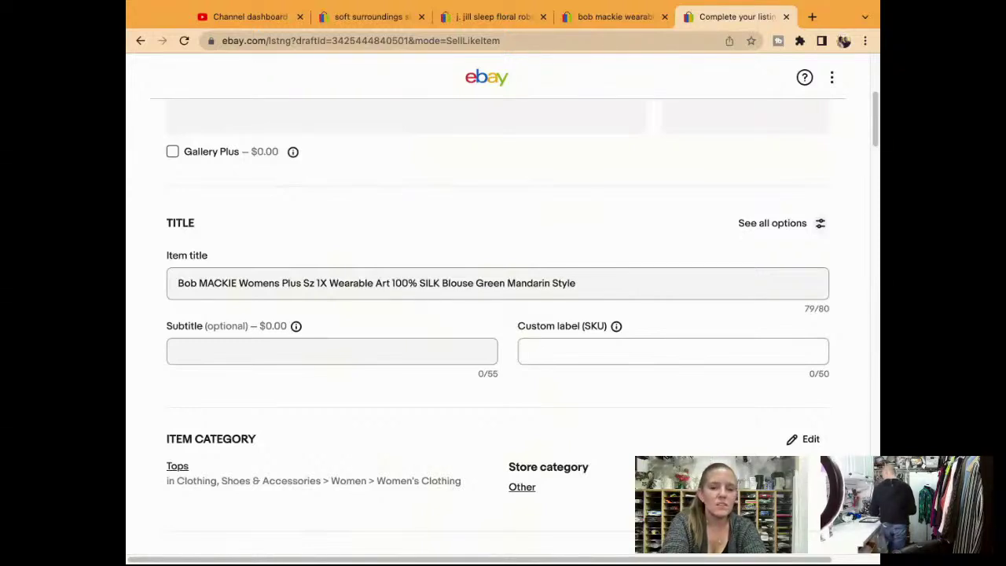
pyautogui.write('7')
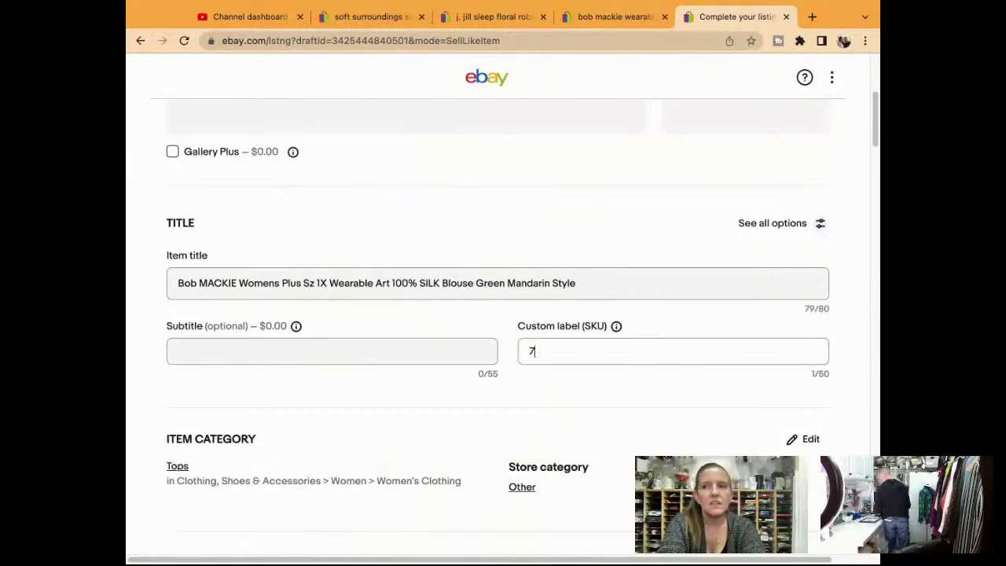
pyautogui.write('019')
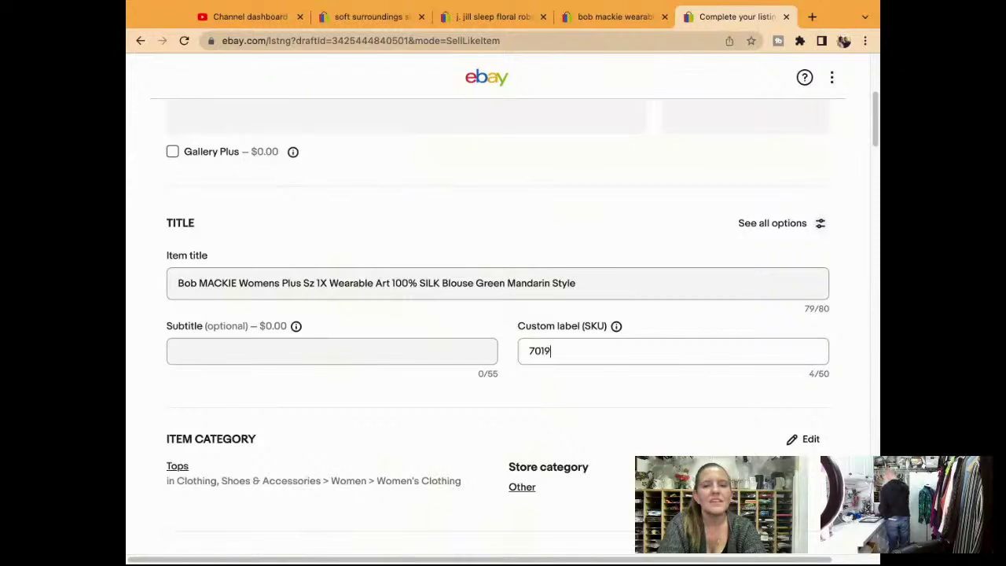
pyautogui.tripleClick(638, 292)
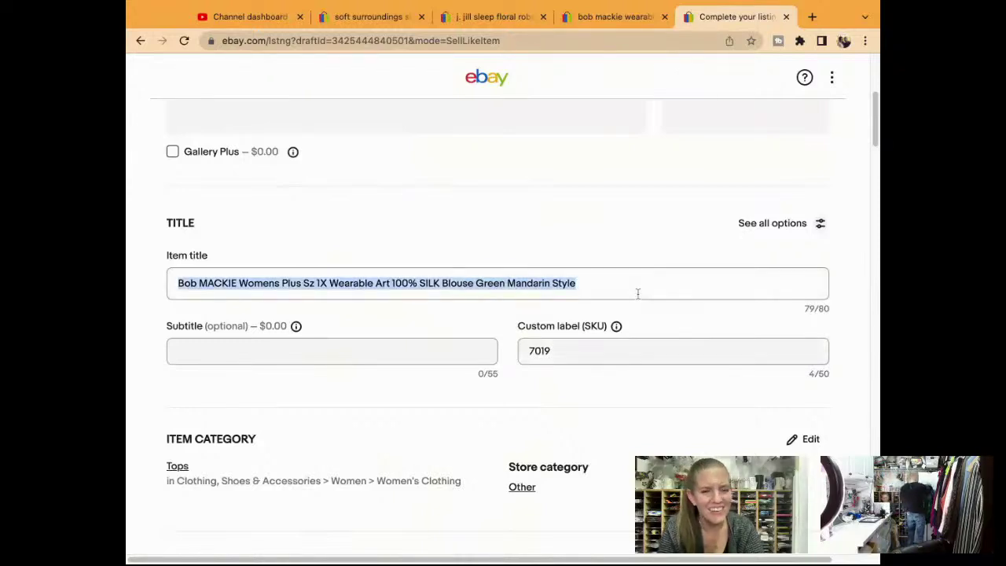
# Step: Set Personalize and Handmade to No in the additional item specifics
pyautogui.scroll(-5, 638, 293)
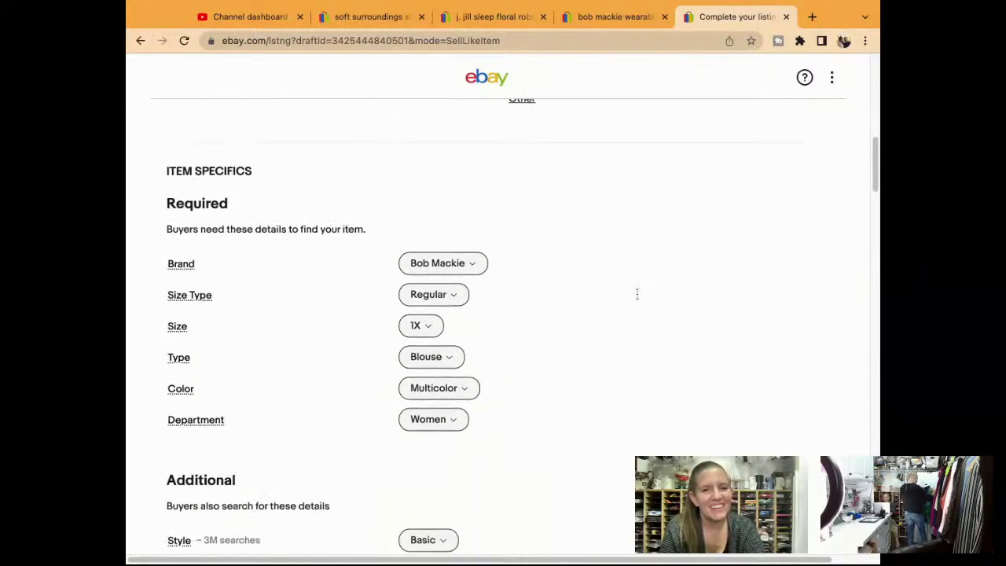
pyautogui.scroll(-5, 638, 293)
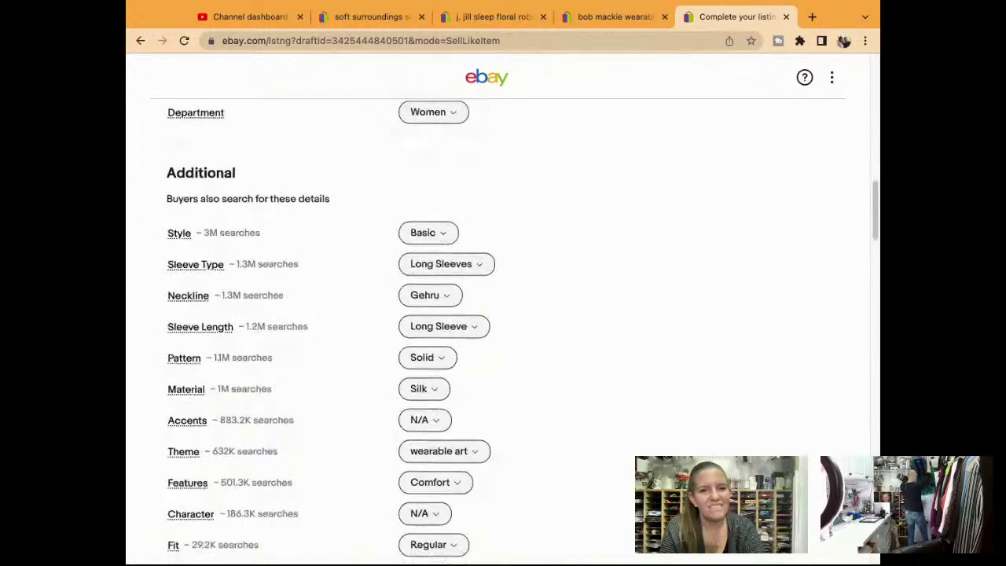
pyautogui.scroll(-4, 511, 315)
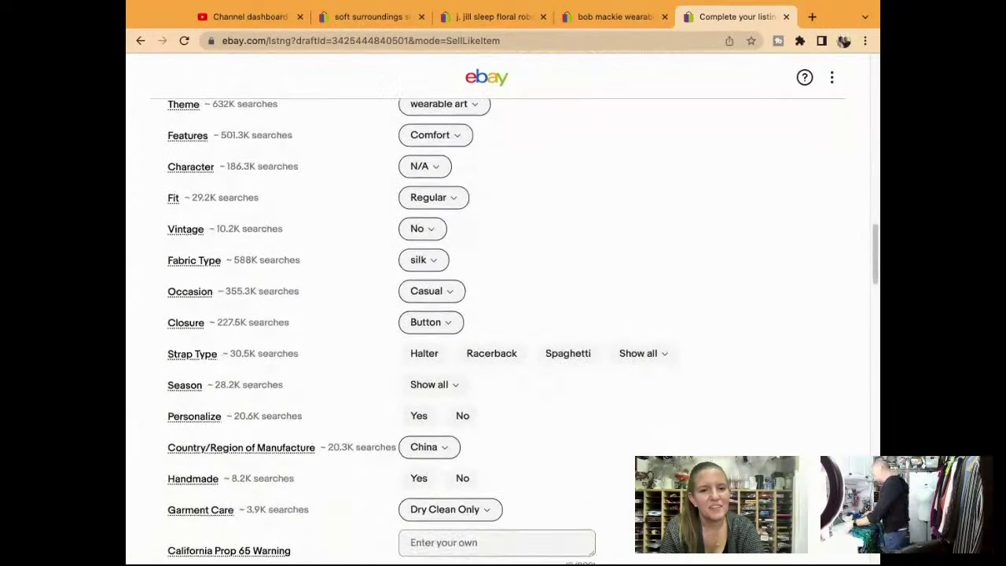
pyautogui.scroll(-3, 511, 330)
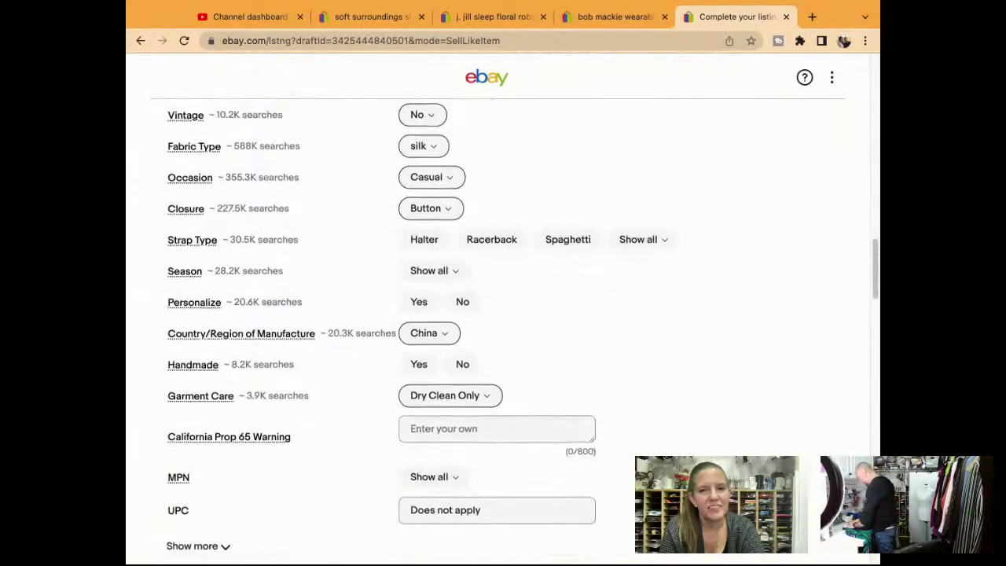
pyautogui.scroll(-1, 499, 280)
pyautogui.click(463, 265)
pyautogui.click(465, 330)
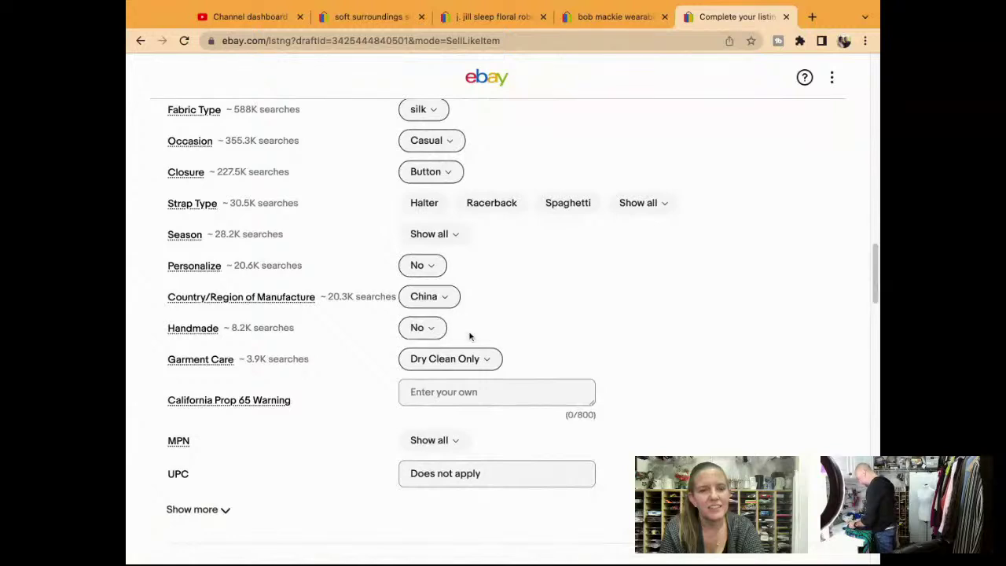
# Step: Set the item condition to Pre-owned with description "Excellent Pre-Owned Condition. No Rips, Stains, or Tears. Please See Detailed Measurements in the Photos."
pyautogui.scroll(-10, 469, 336)
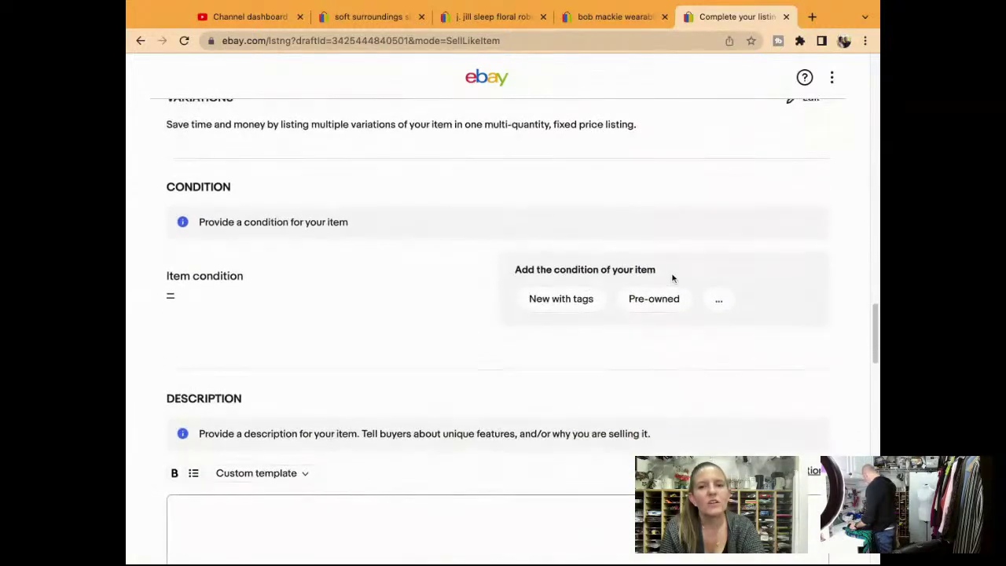
pyautogui.click(652, 303)
pyautogui.click(647, 281)
pyautogui.write('e')
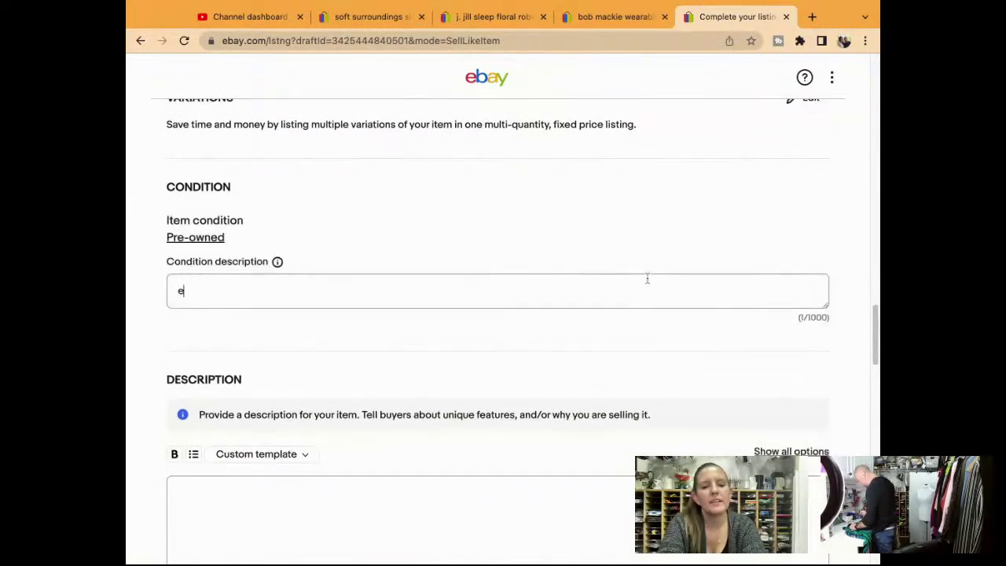
pyautogui.write('xcellent Pre-Owned Condition. n$')
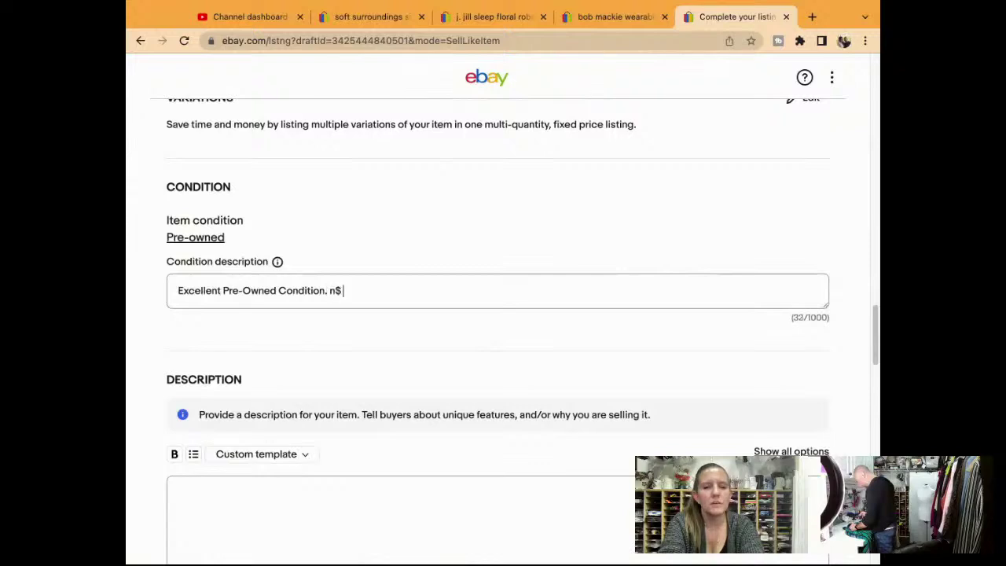
pyautogui.write(' m$')
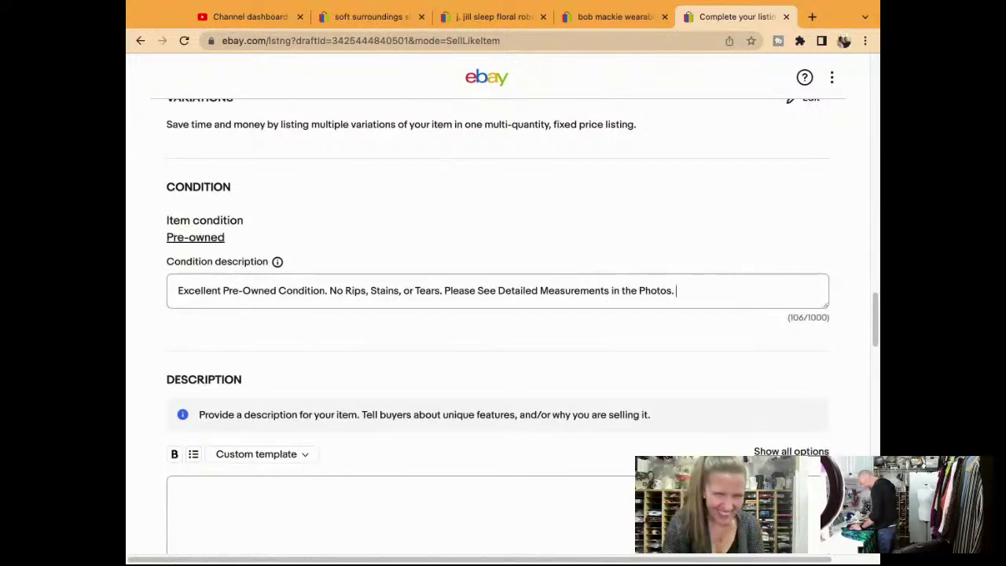
# Step: Copy the full item title into the listing's description as its first line
pyautogui.scroll(10, 696, 206)
pyautogui.scroll(10, 696, 206)
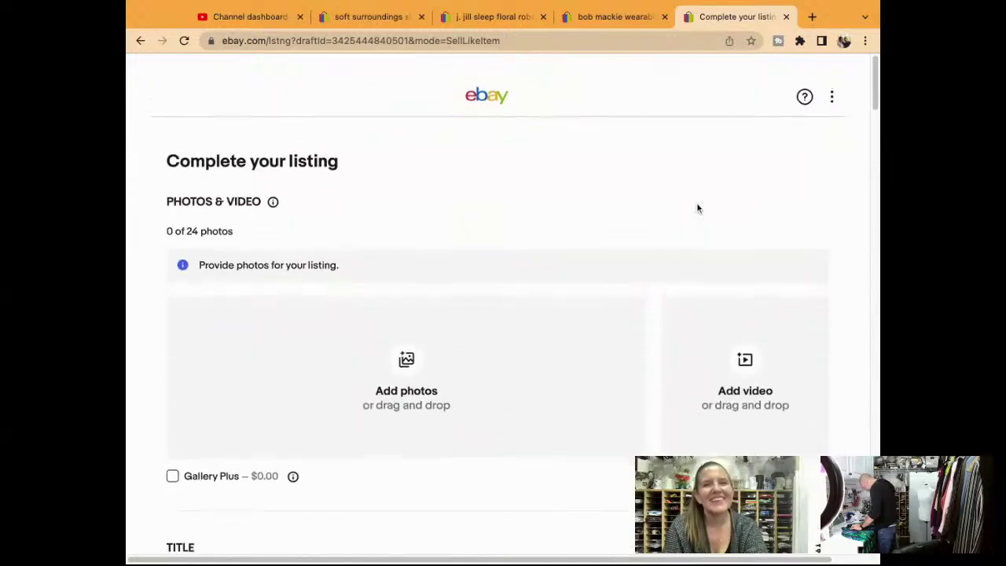
pyautogui.scroll(-3, 611, 299)
pyautogui.scroll(-2, 587, 348)
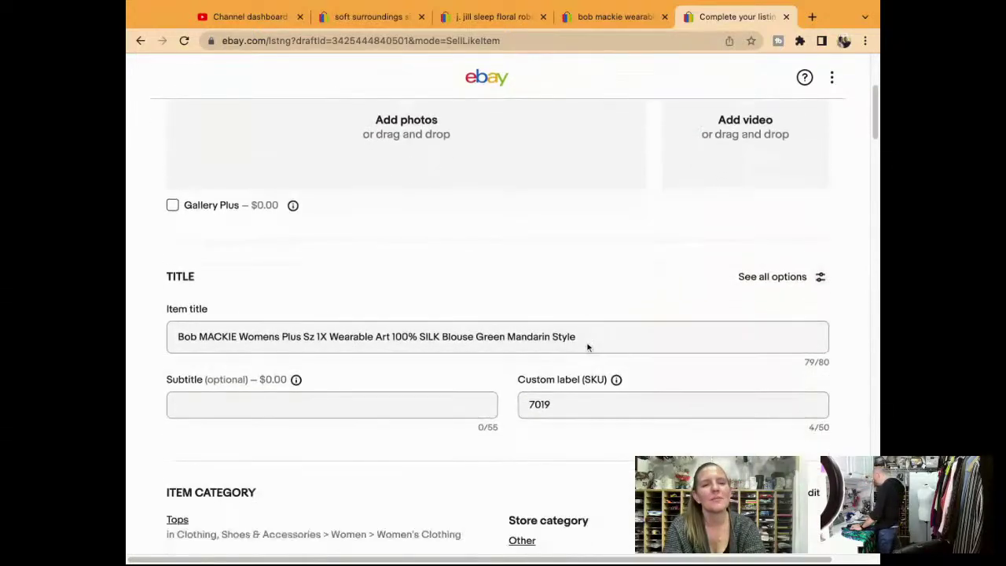
pyautogui.tripleClick(588, 346)
pyautogui.hotkey('ctrl', 'c')
pyautogui.scroll(-15, 587, 347)
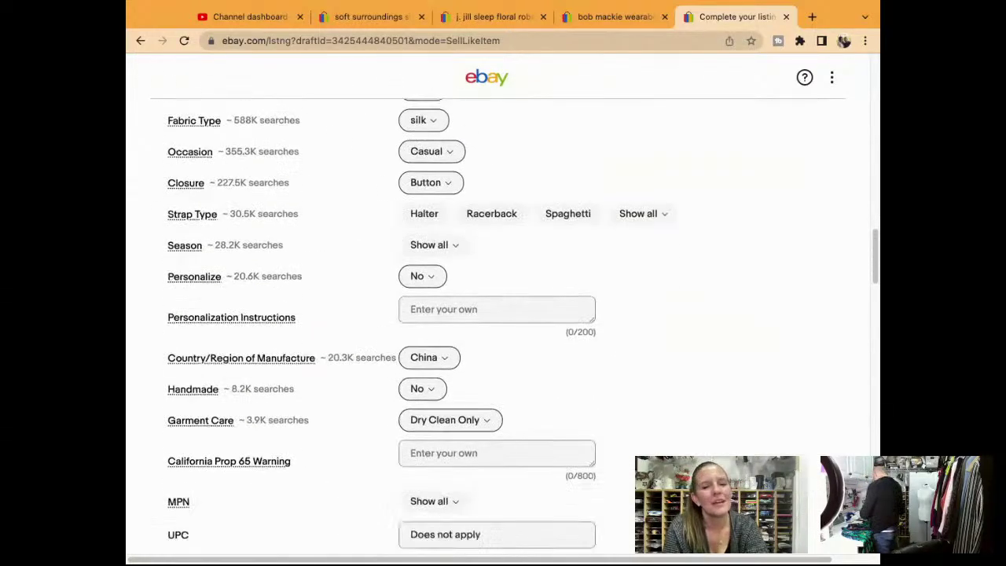
pyautogui.scroll(-4, 588, 393)
pyautogui.click(588, 394)
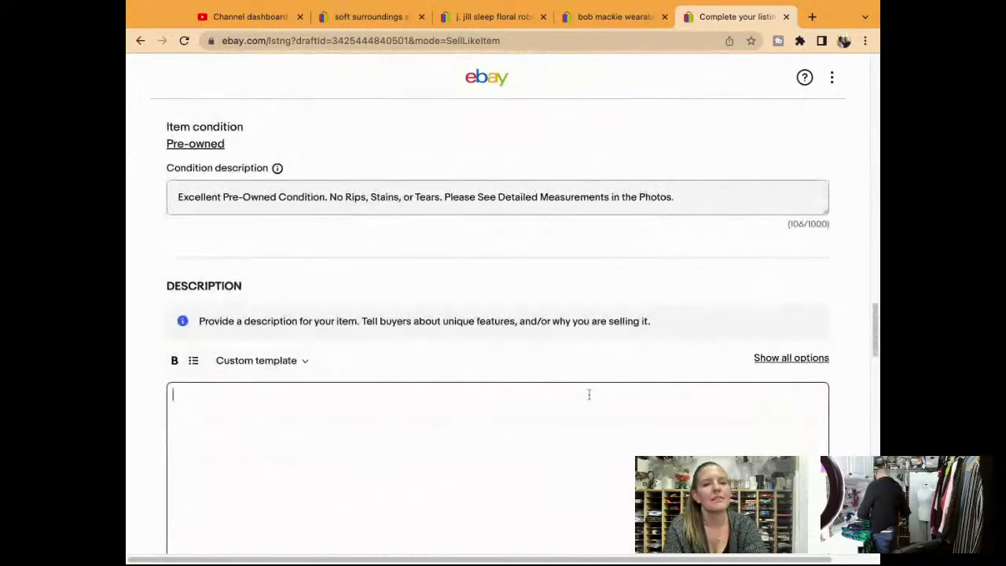
pyautogui.hotkey('ctrl', 'v')
# Step: Add description lines "Excellent Pre-Owned Condition", "No Rips, Stains, or Tears" and "Please See Detailed Measurements in the Photos."
pyautogui.press('Return')
pyautogui.write('Excellent Pre-Owned Condition')
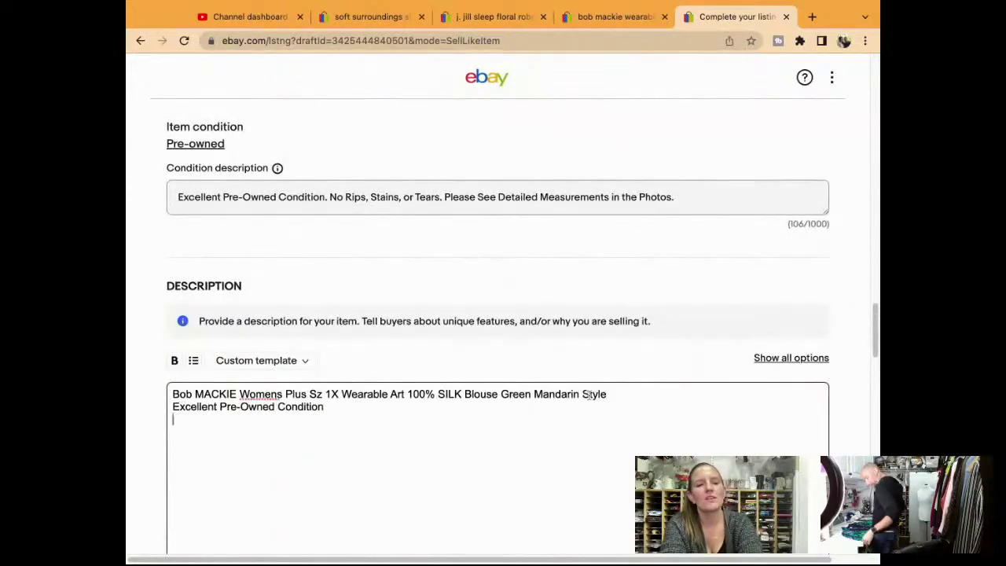
pyautogui.press('Return')
pyautogui.write('No Rips, Stains, or Tears')
pyautogui.press('Return')
pyautogui.write('m$')
# Step: Set the Buy It Now price of the blouse listing to $39.95
pyautogui.scroll(-4, 498, 314)
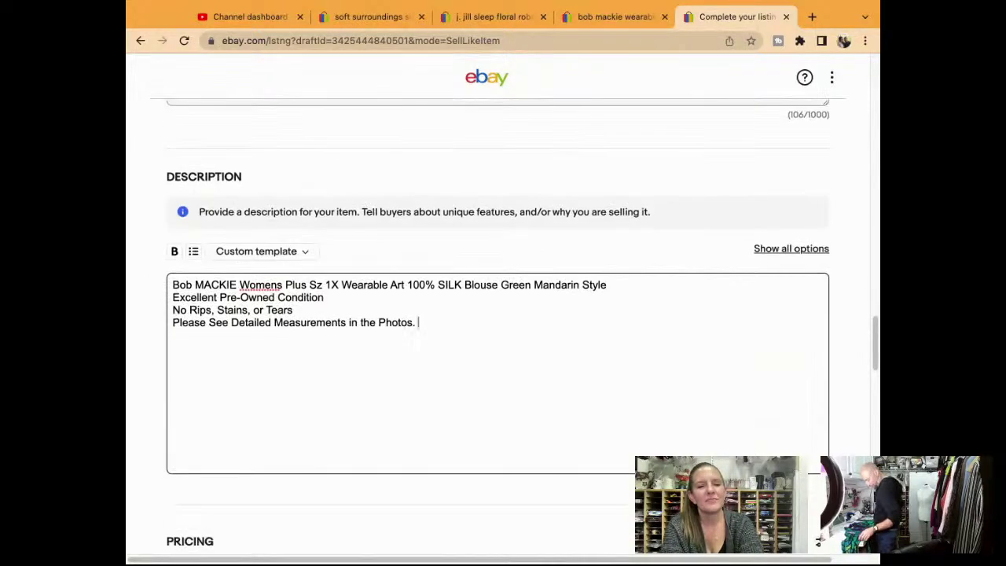
pyautogui.scroll(-4, 498, 314)
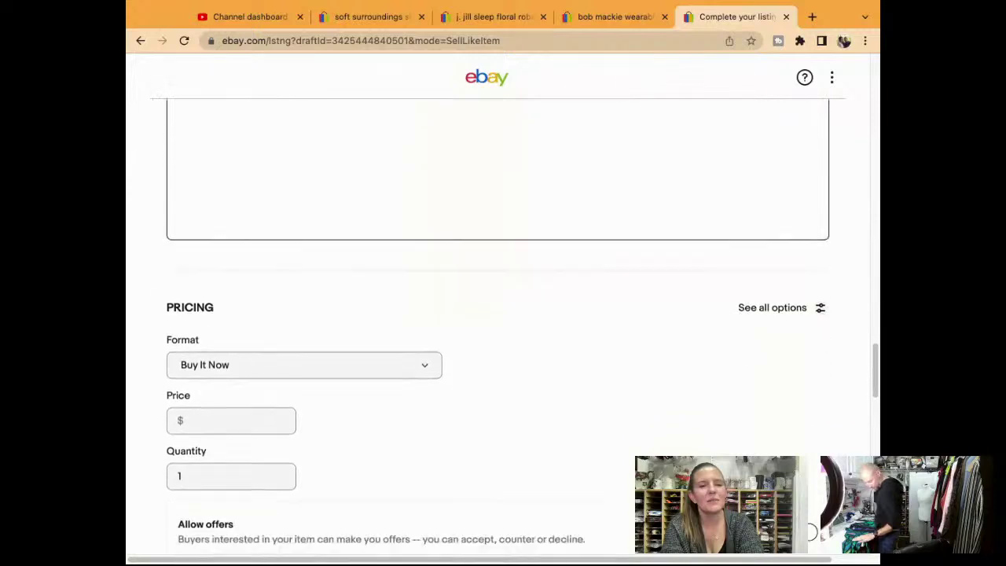
pyautogui.scroll(-1, 498, 314)
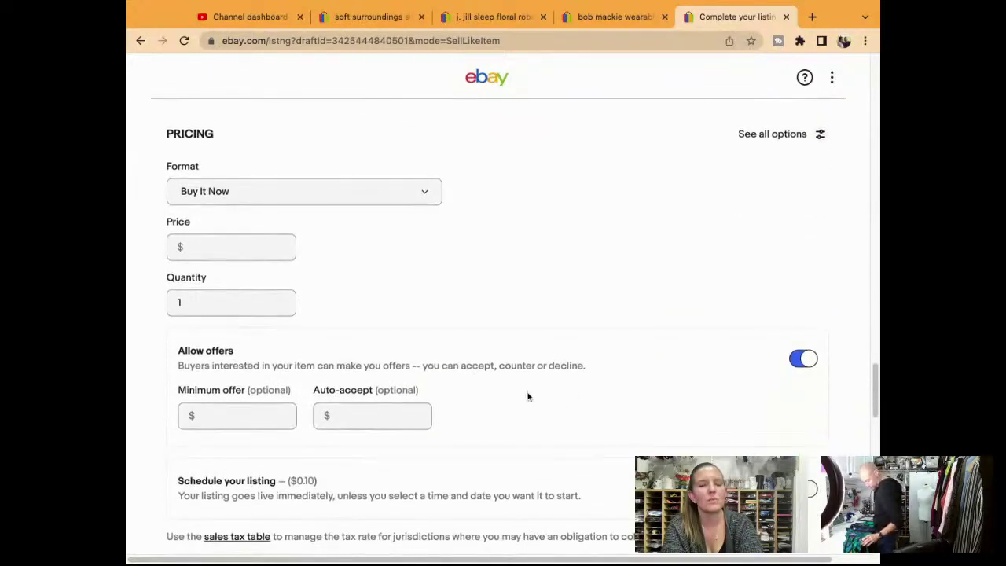
pyautogui.click(252, 244)
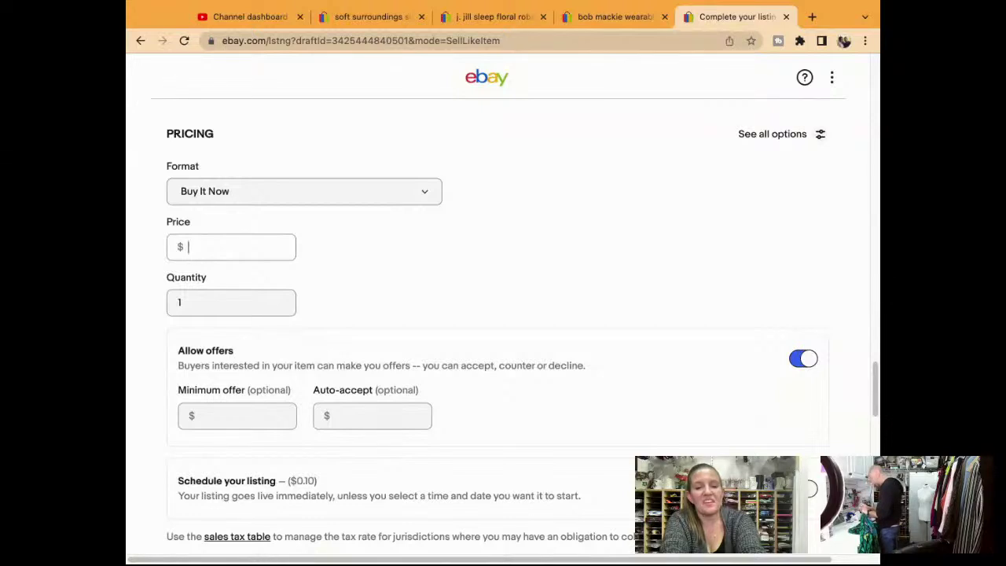
pyautogui.write('39')
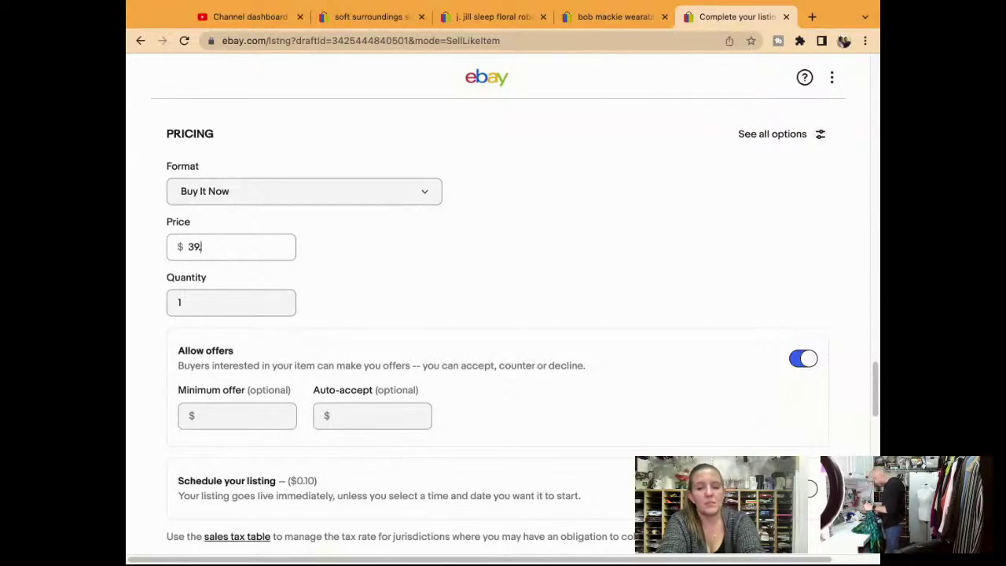
pyautogui.write('.95')
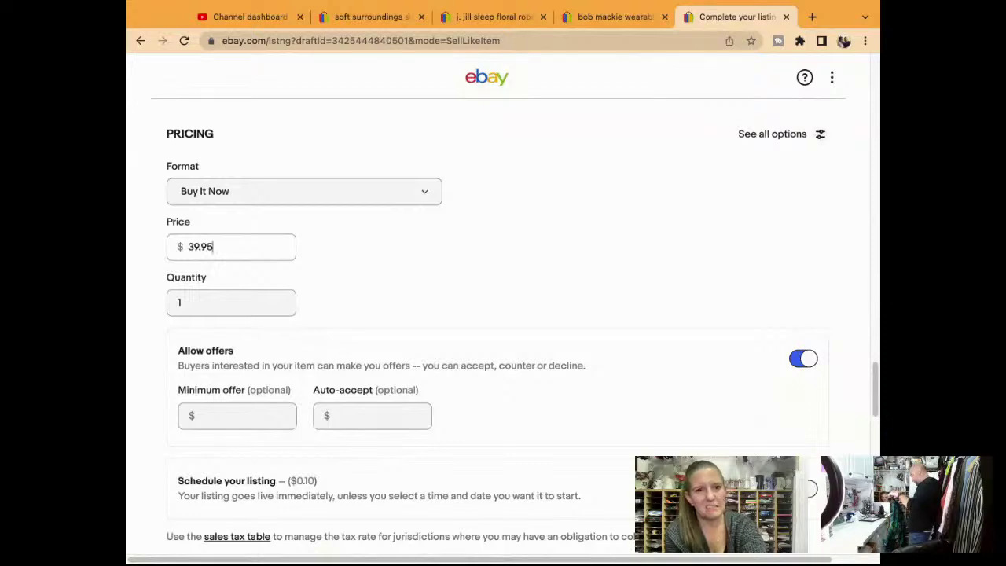
# Step: Review the listing's promotion, preferences, shipping, description and item specifics before adding photos
pyautogui.scroll(-5, 503, 315)
pyautogui.scroll(-6, 493, 327)
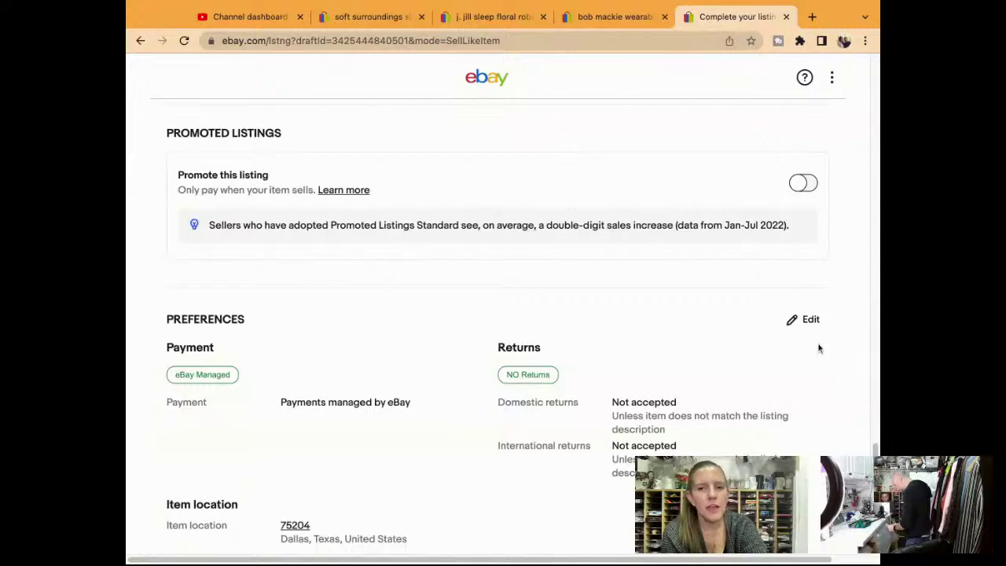
pyautogui.scroll(-5, 795, 320)
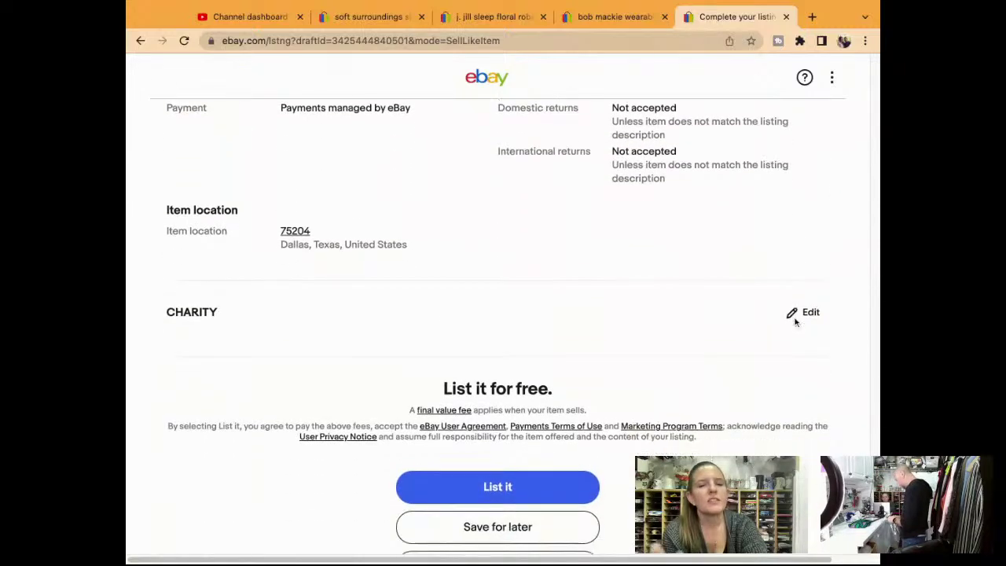
pyautogui.scroll(-2, 795, 322)
pyautogui.scroll(8, 795, 321)
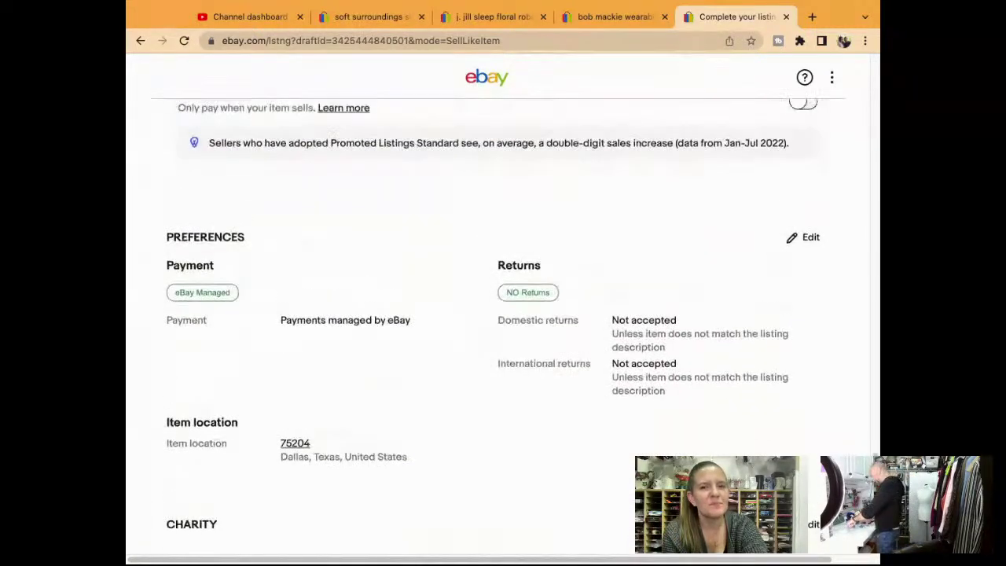
pyautogui.scroll(7, 503, 305)
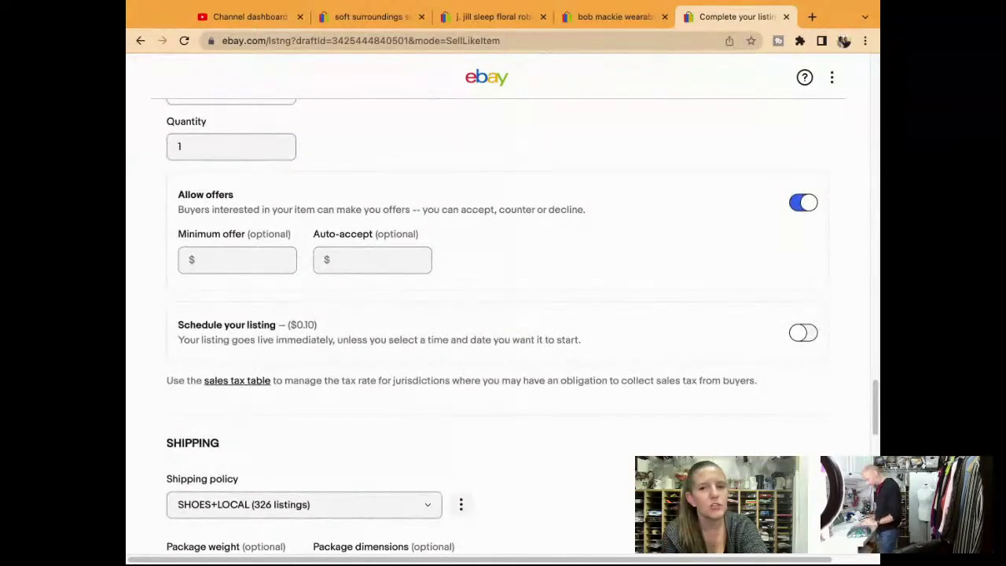
pyautogui.scroll(9, 503, 315)
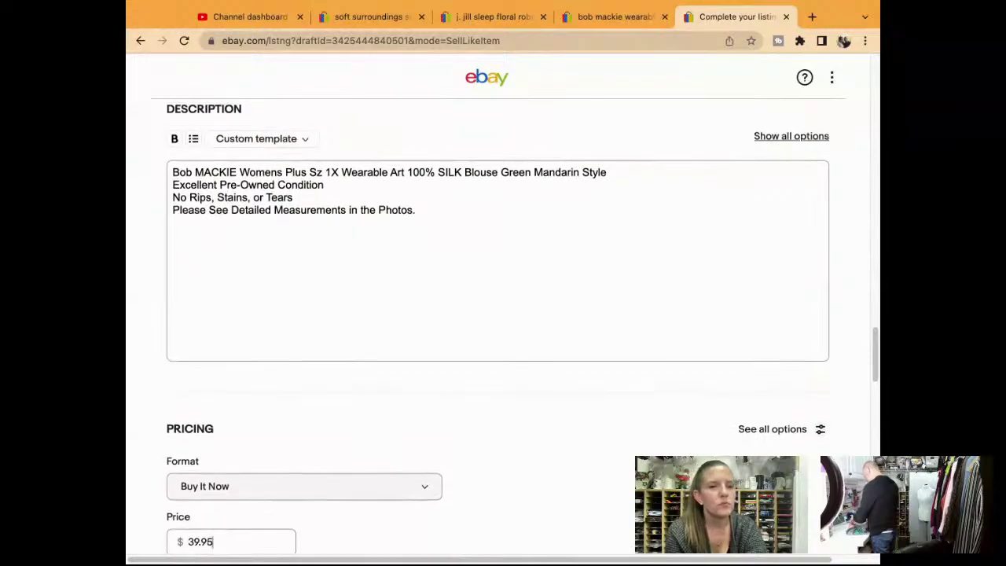
pyautogui.scroll(9, 502, 314)
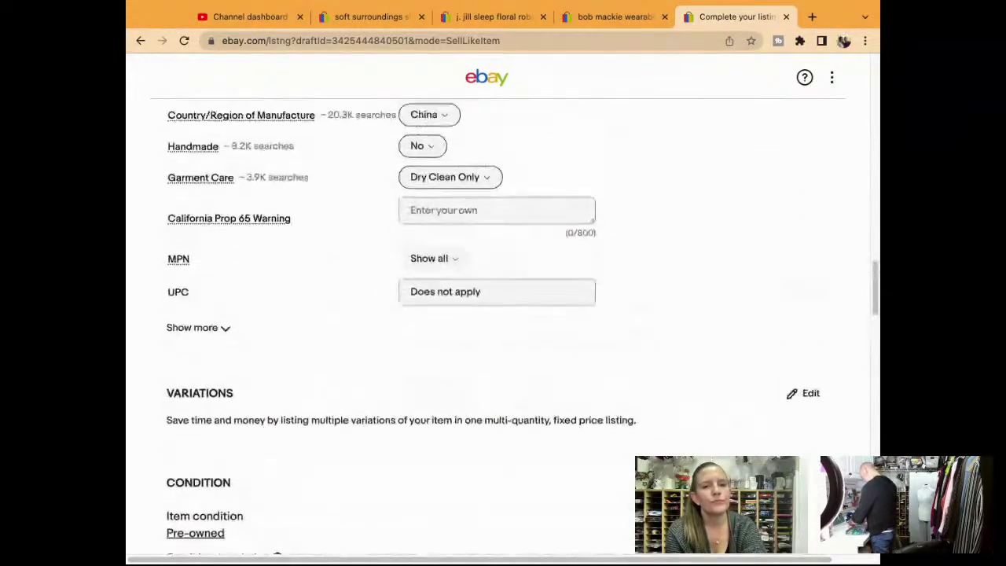
pyautogui.scroll(5, 502, 314)
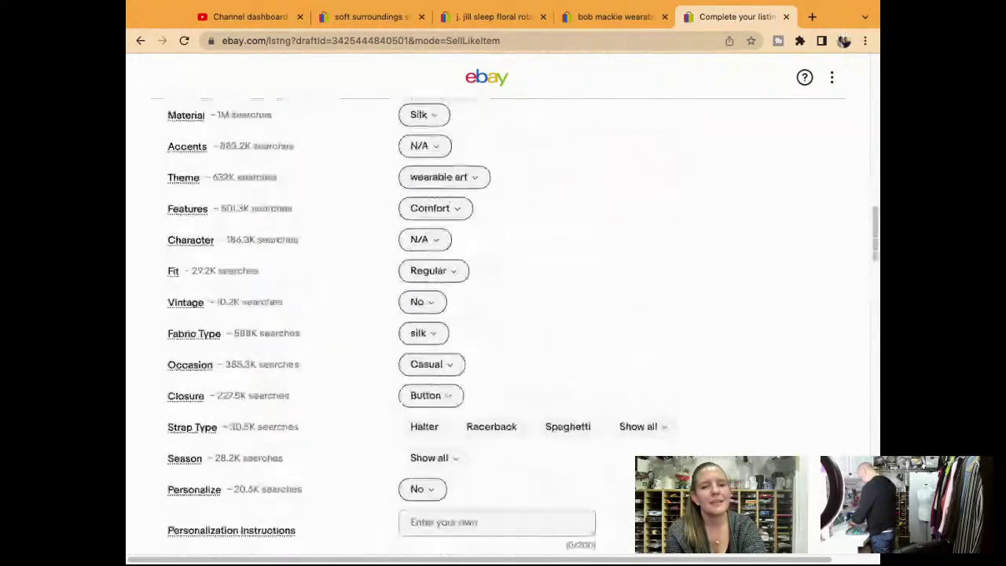
pyautogui.scroll(7, 502, 315)
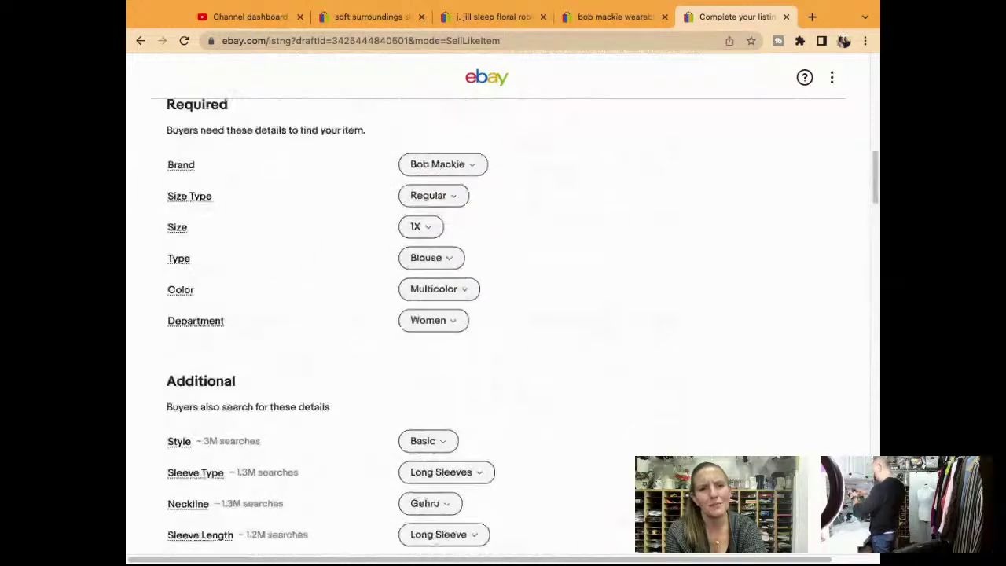
# Step: Add the blouse photos to the listing and make the straight front view the main photo
pyautogui.scroll(8, 503, 314)
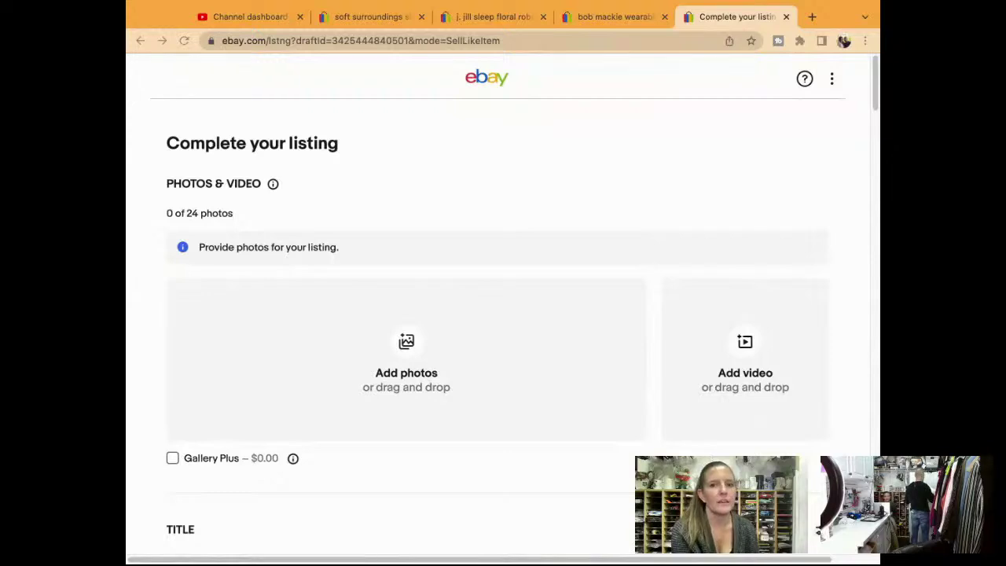
pyautogui.moveTo(872, 346); pyautogui.dragTo(495, 346)
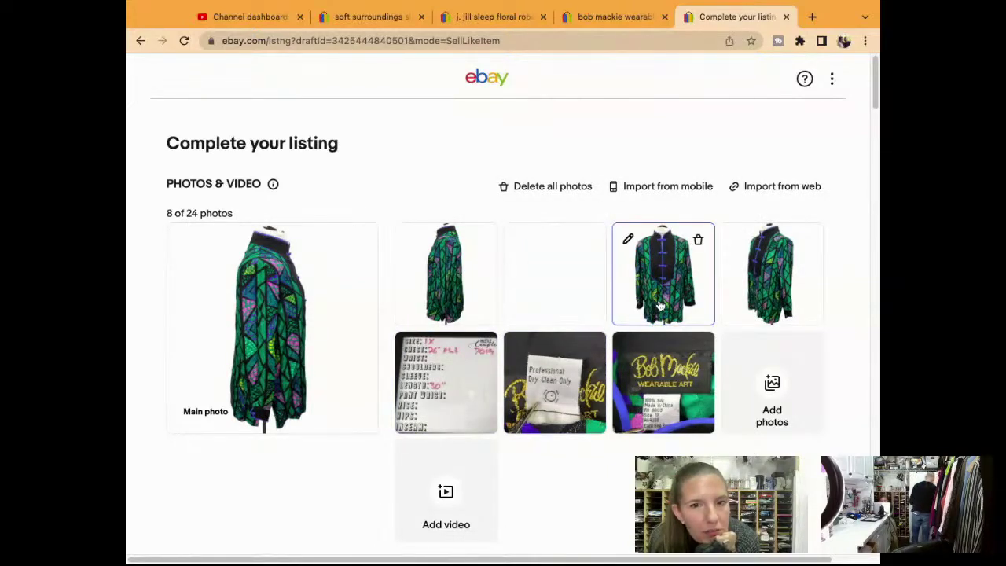
pyautogui.moveTo(660, 305); pyautogui.dragTo(271, 330)
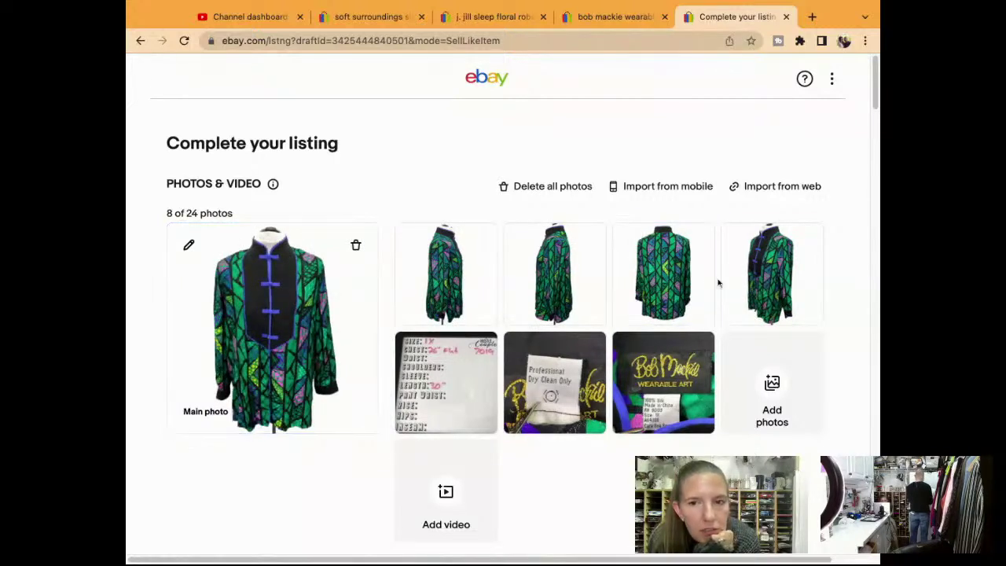
# Step: Reorder the photos with the angled front view second, the Bob Mackie label ahead of the care label, and the measurement board last
pyautogui.moveTo(739, 279); pyautogui.dragTo(417, 286)
pyautogui.moveTo(428, 382); pyautogui.dragTo(718, 383)
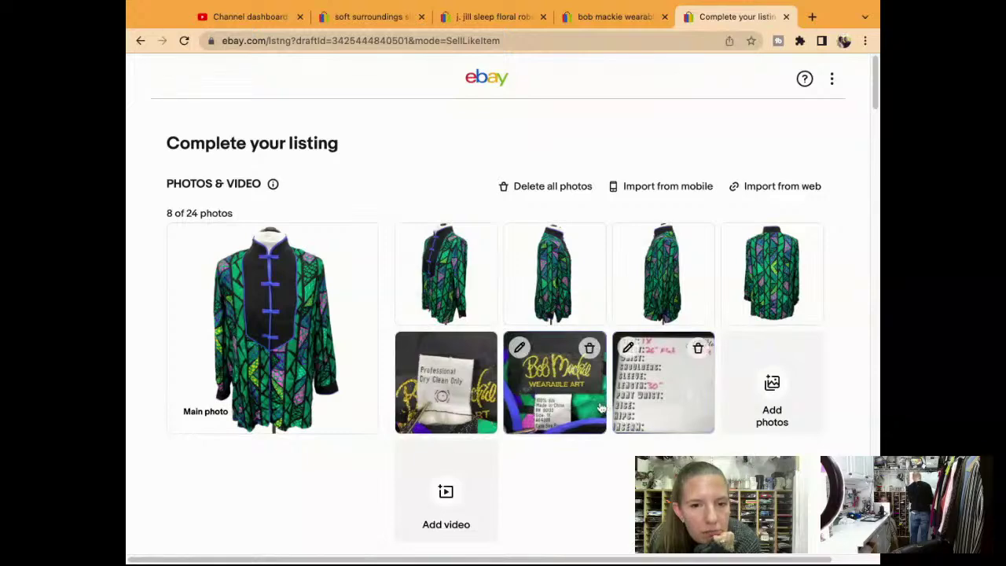
pyautogui.moveTo(603, 408); pyautogui.dragTo(444, 384)
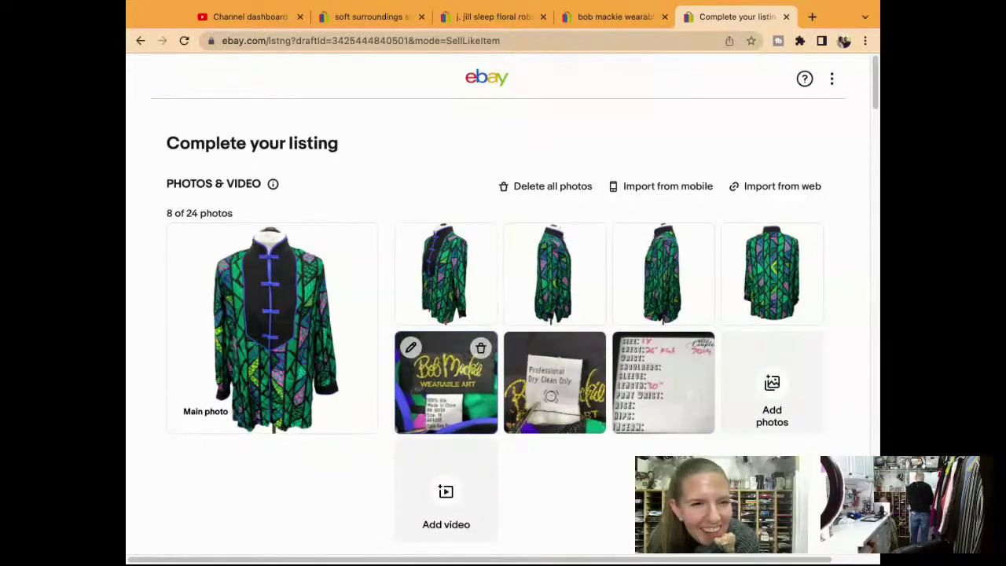
# Step: Change the listing's shipping policy to FIRST CLASS
pyautogui.scroll(-3, 472, 354)
pyautogui.scroll(-10, 472, 353)
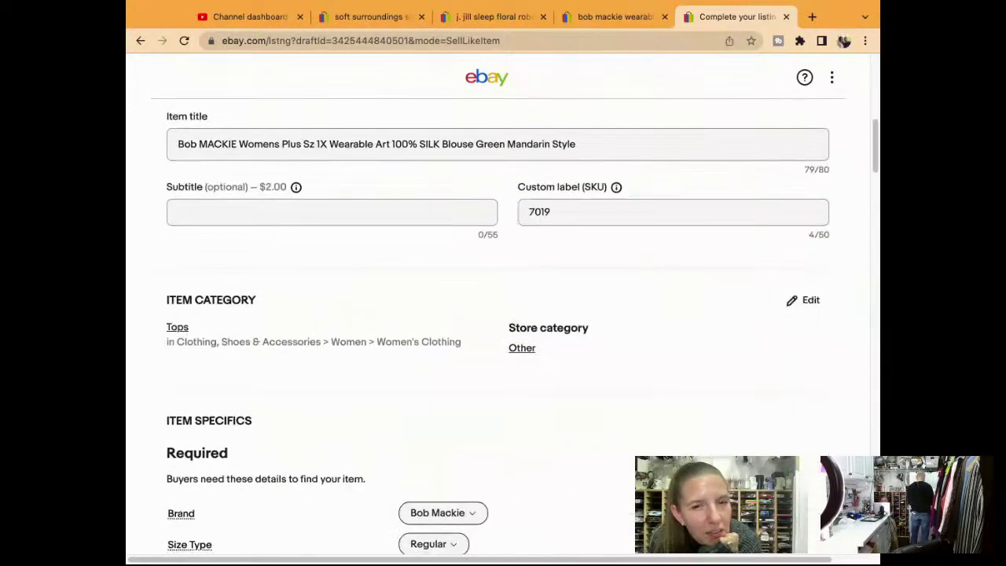
pyautogui.scroll(-8, 524, 322)
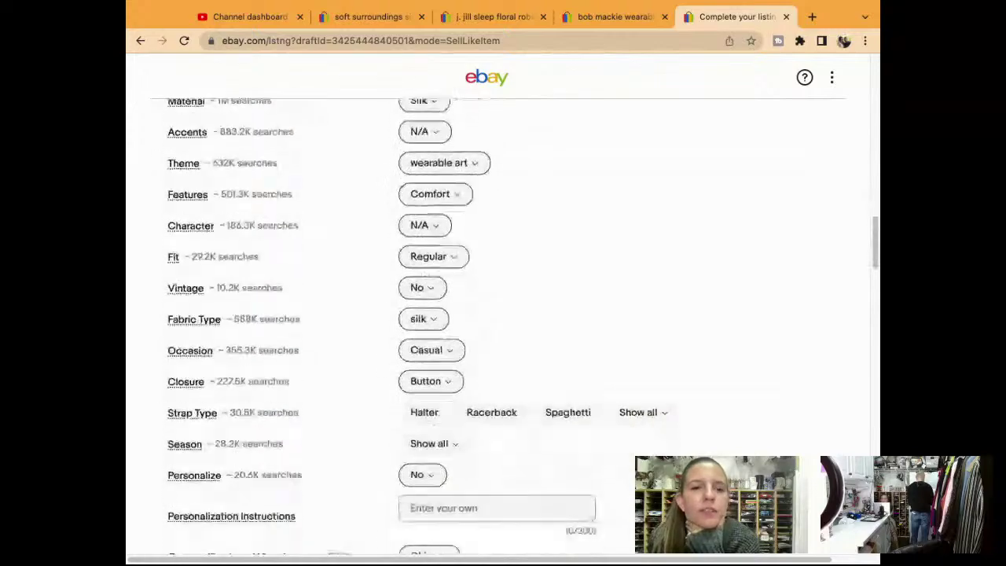
pyautogui.scroll(-15, 497, 315)
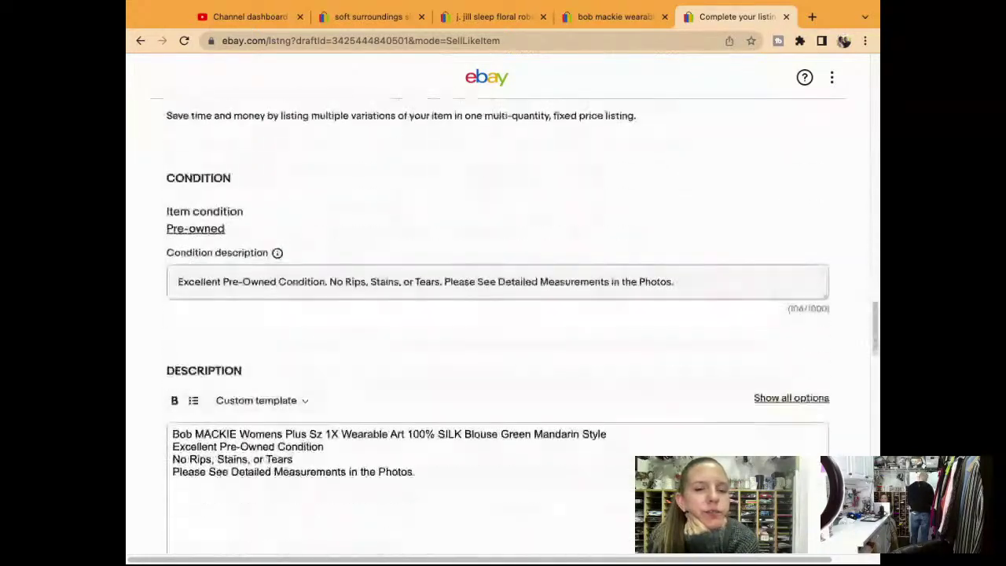
pyautogui.scroll(-10, 497, 327)
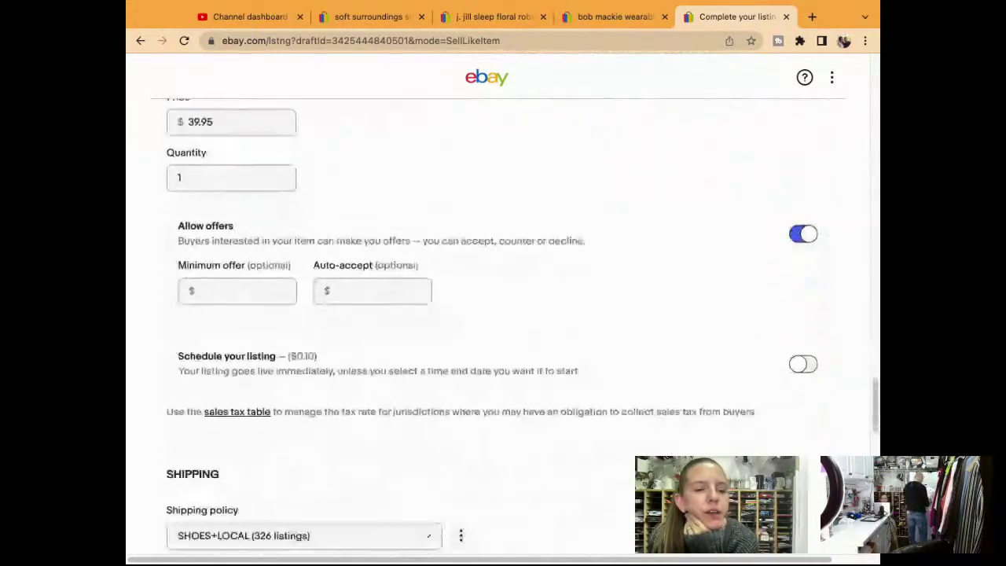
pyautogui.click(409, 433)
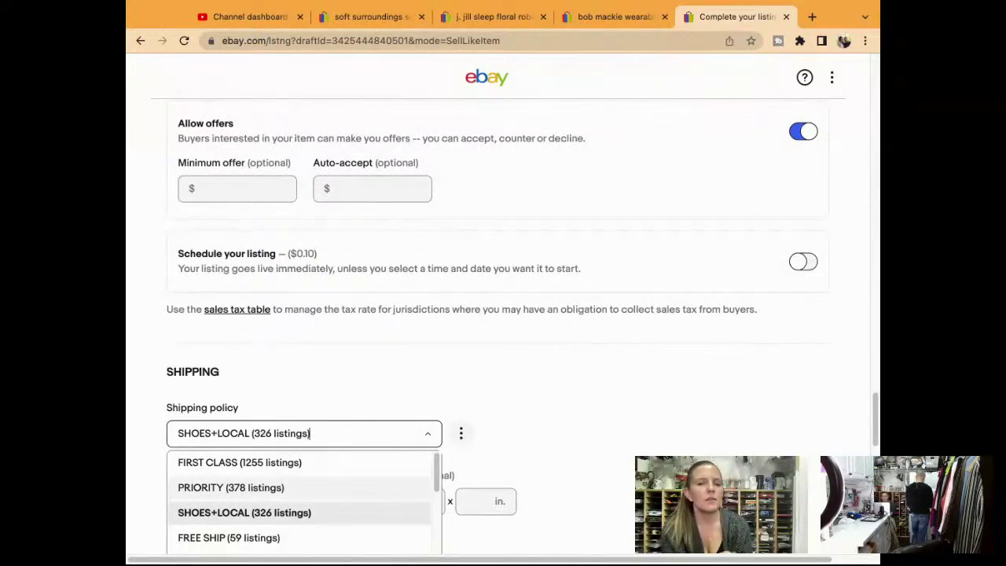
pyautogui.click(388, 464)
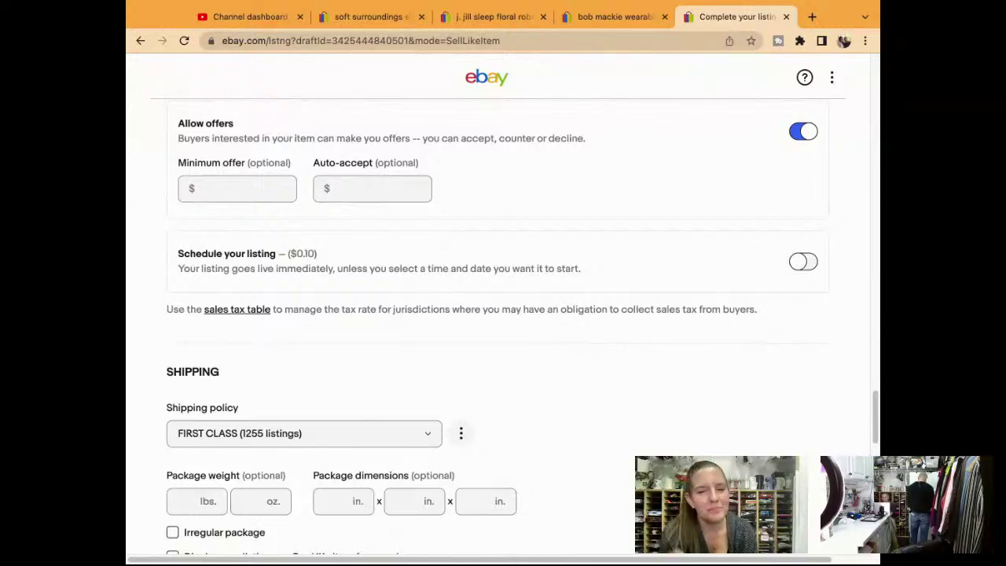
# Step: Publish the Bob Mackie blouse listing and close the confirmation to return to the active listings
pyautogui.scroll(-3, 688, 281)
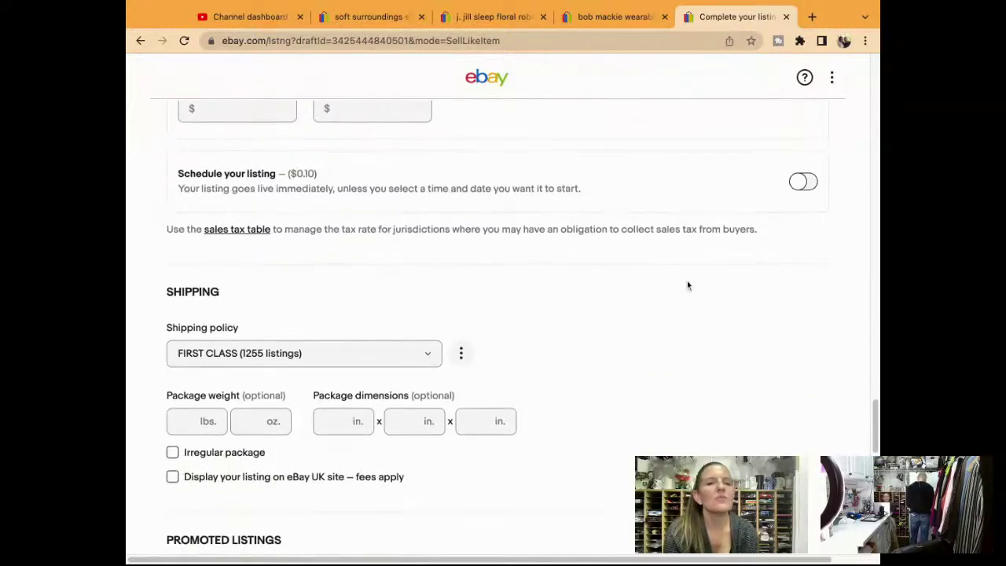
pyautogui.scroll(-10, 688, 285)
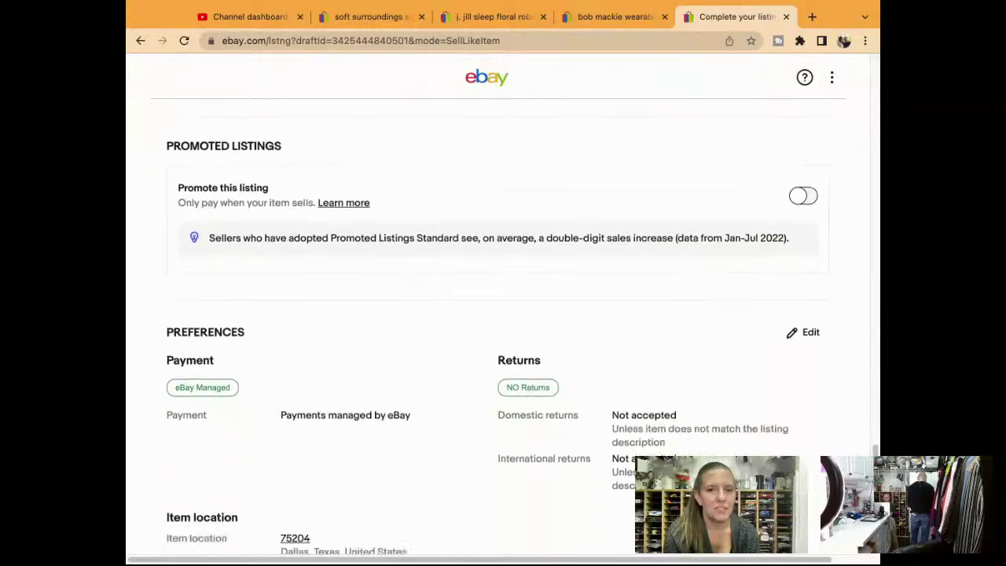
pyautogui.click(565, 314)
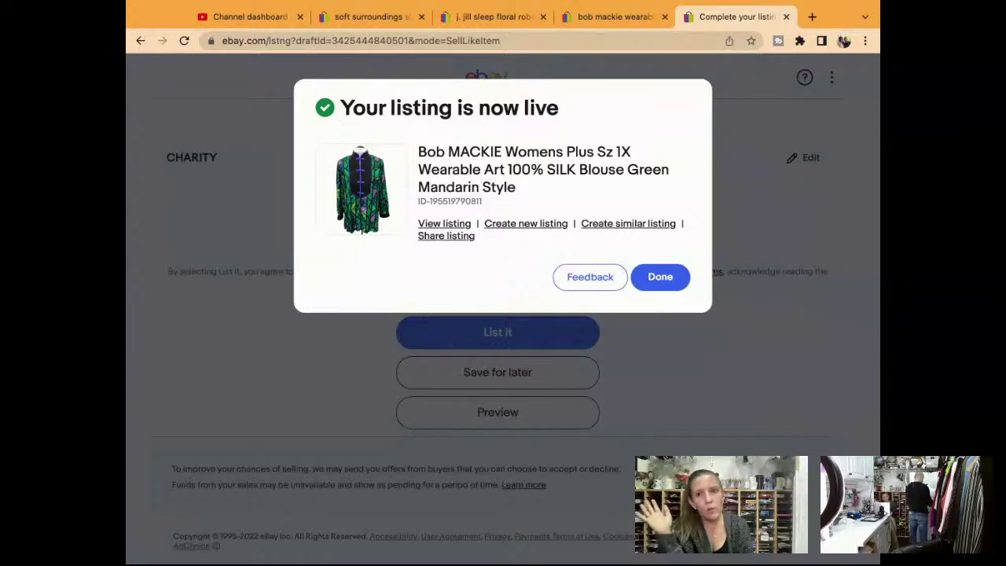
pyautogui.click(671, 283)
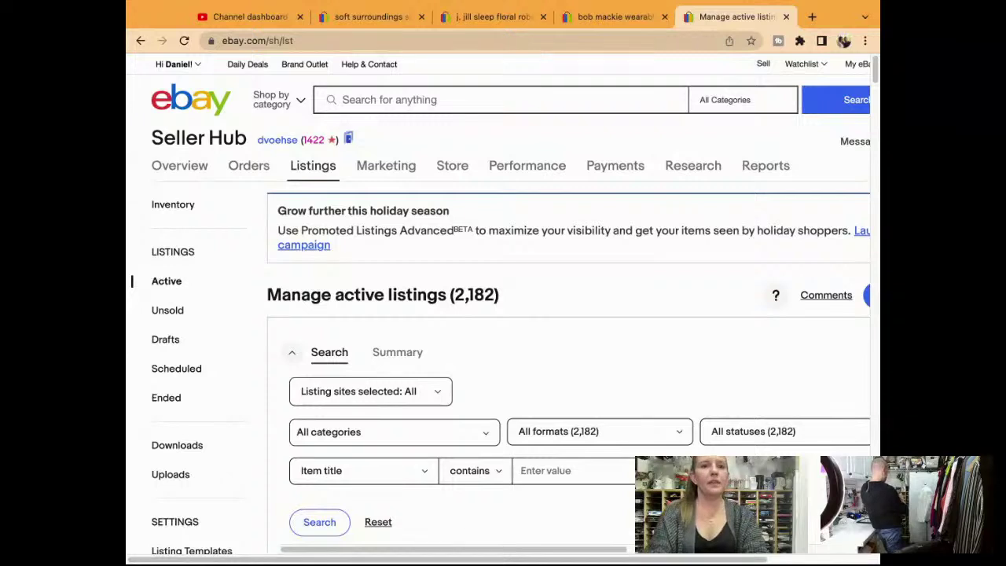
# Step: Search eBay for "soft surroundings crinkle button front shirt"
pyautogui.click(595, 94)
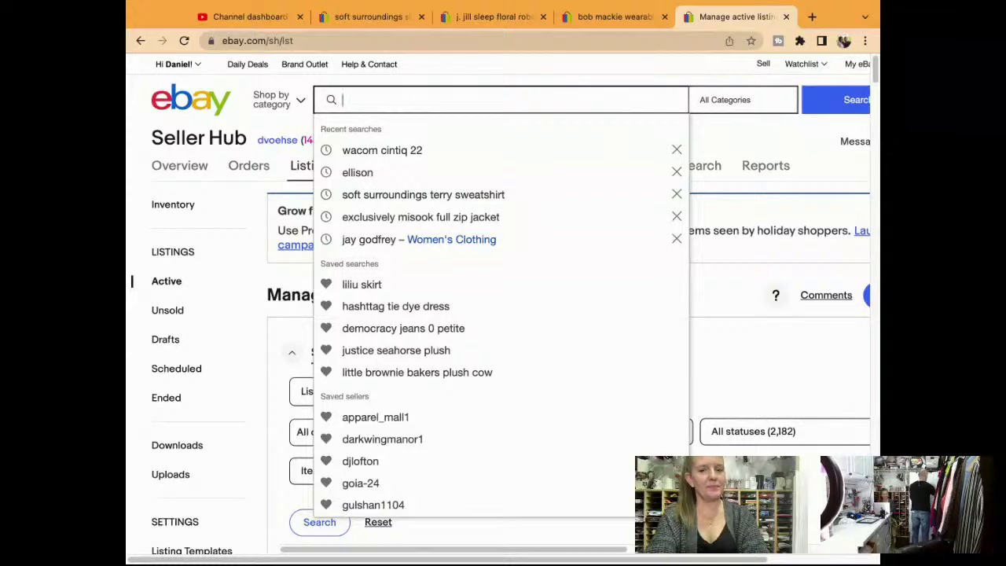
pyautogui.write('soft surround')
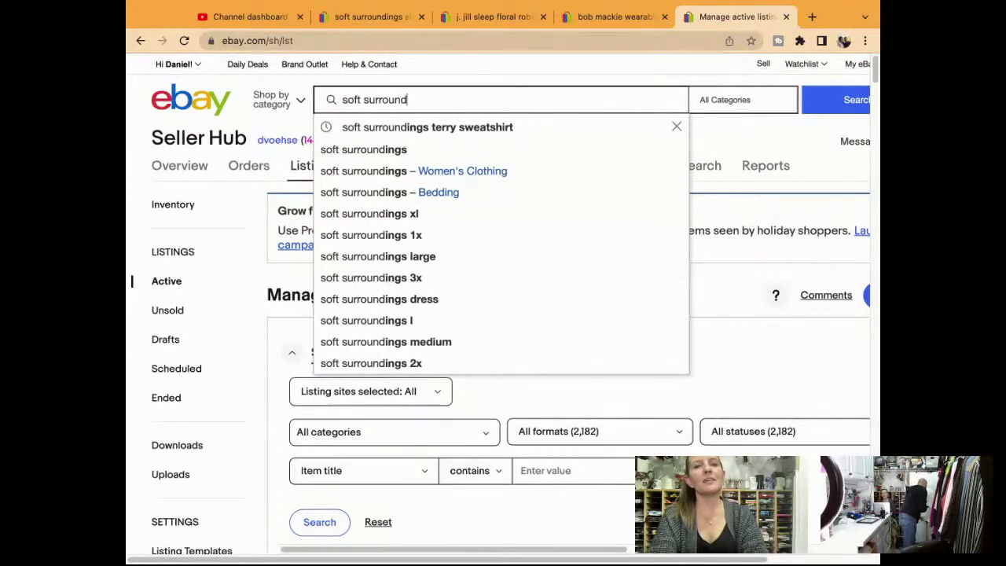
pyautogui.write('ings ')
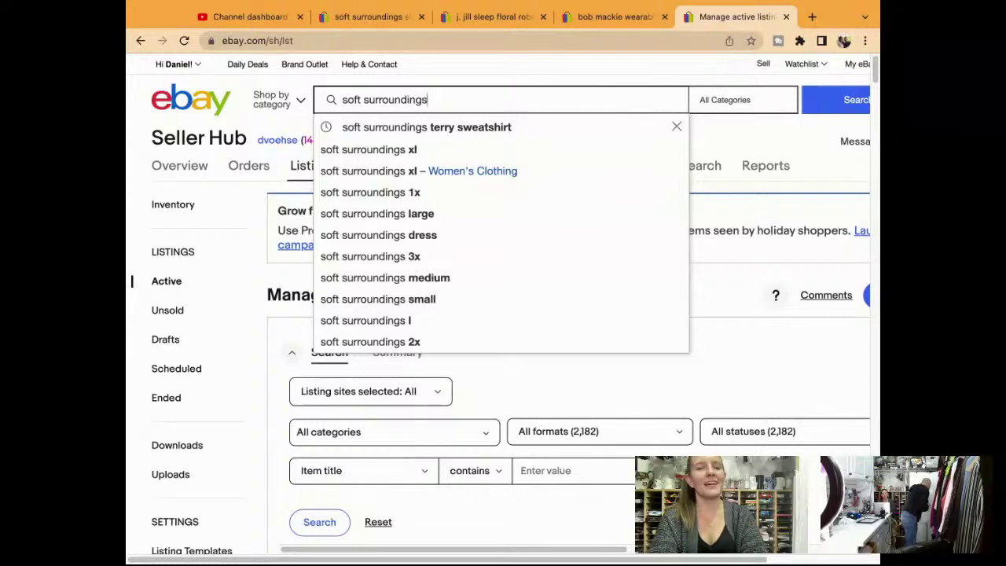
pyautogui.write('cr')
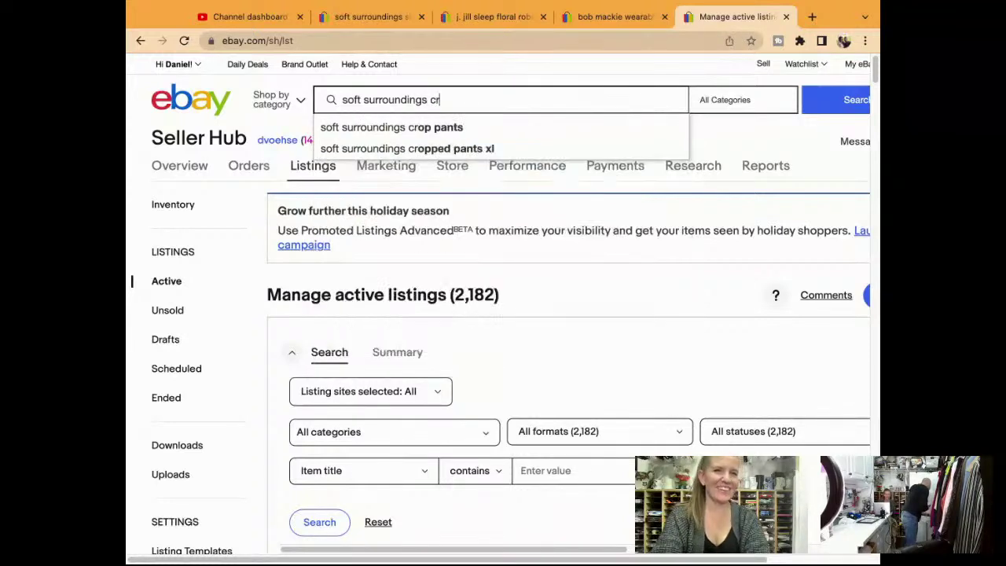
pyautogui.write('inkle sh')
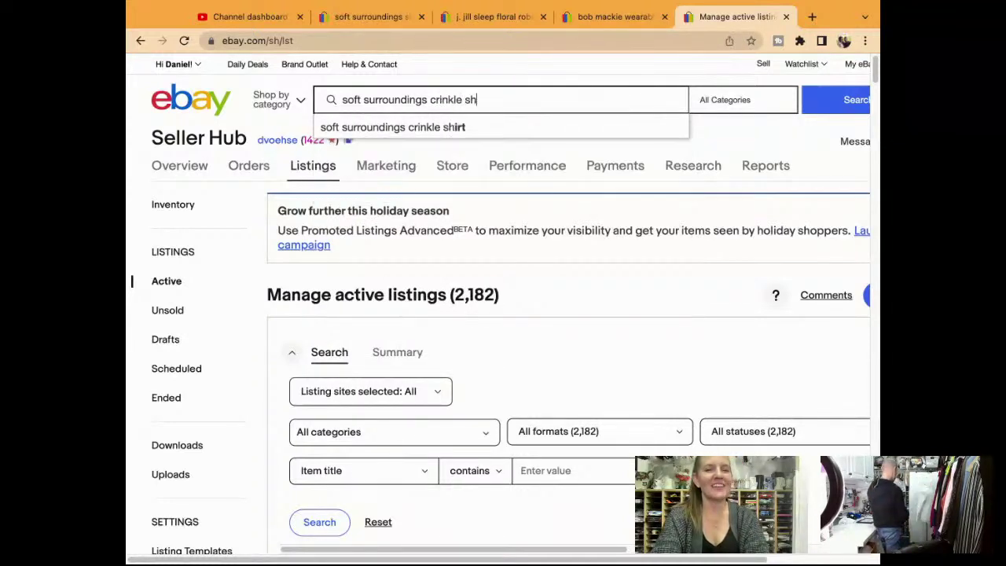
pyautogui.press('BackSpace')
pyautogui.press('BackSpace')
pyautogui.write('button front shirt')
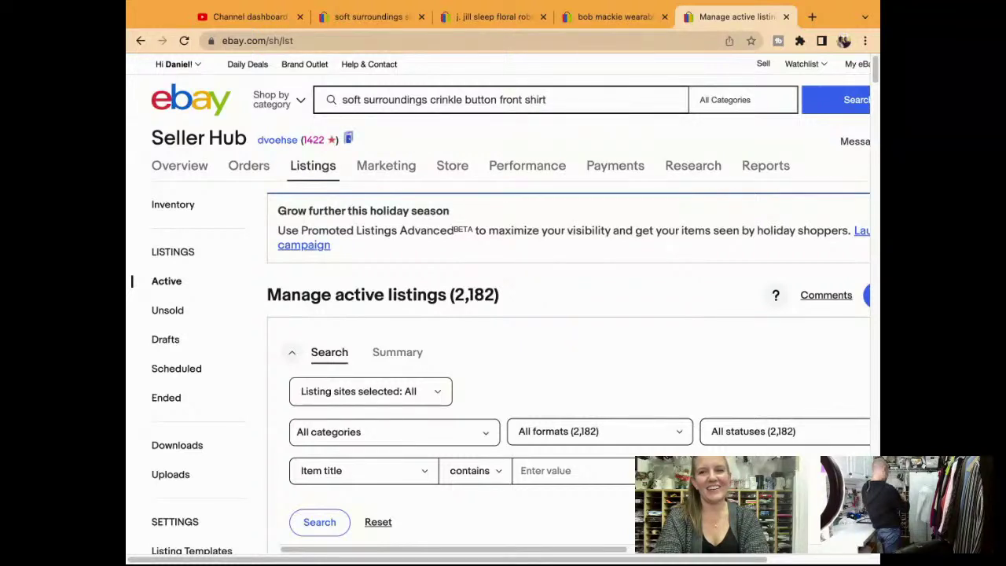
# Step: Run the shirt search and examine the styles and asking prices of comparable Soft Surroundings listings
pyautogui.press('Return')
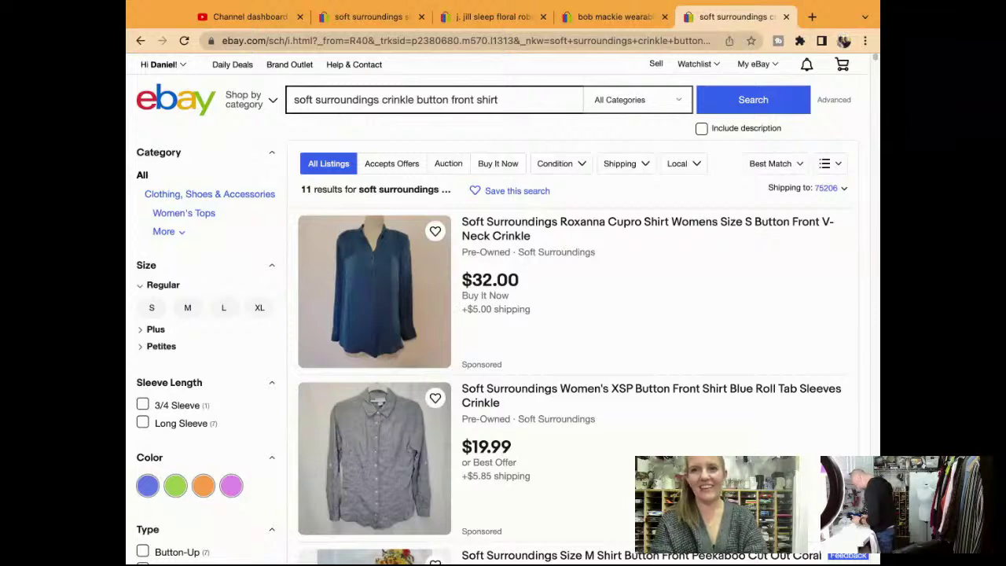
pyautogui.scroll(-3, 681, 293)
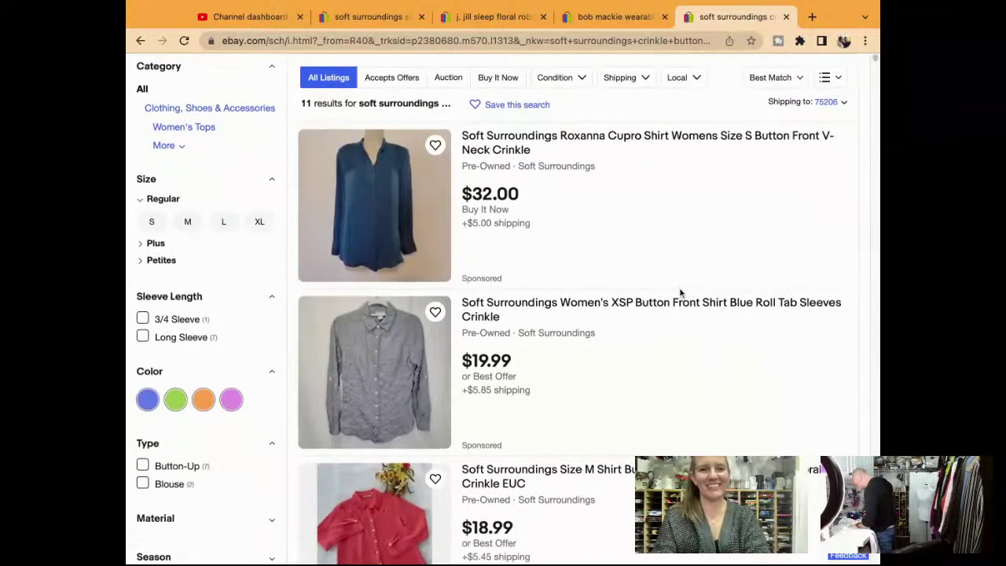
pyautogui.scroll(-3, 681, 292)
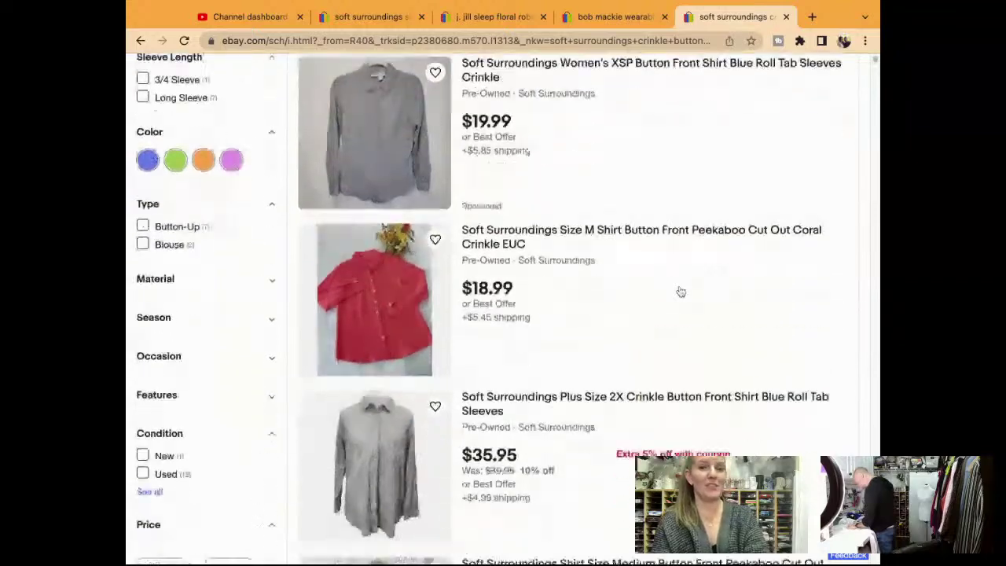
pyautogui.scroll(-5, 681, 292)
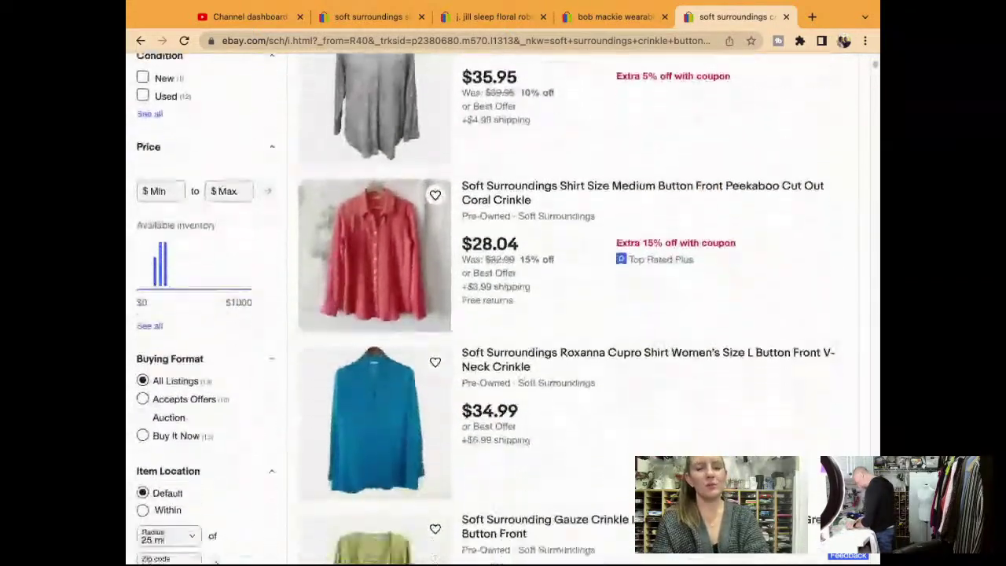
pyautogui.scroll(-3, 503, 308)
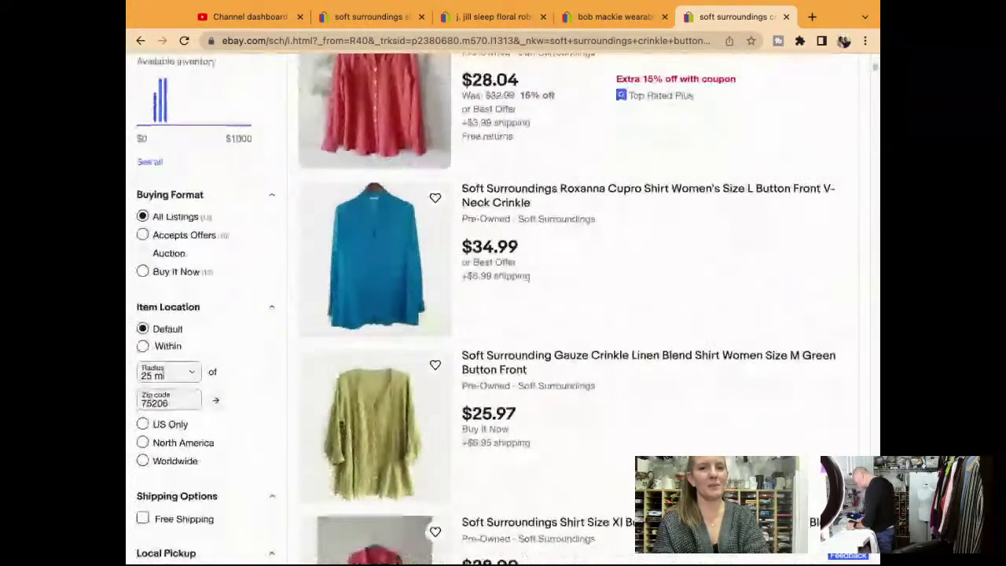
pyautogui.scroll(-1, 447, 279)
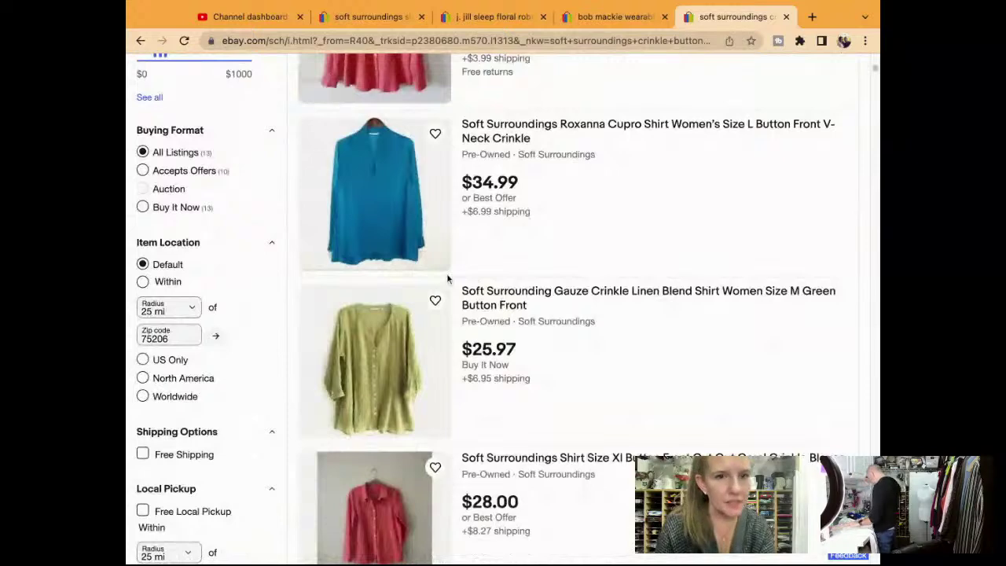
pyautogui.scroll(-1, 198, 444)
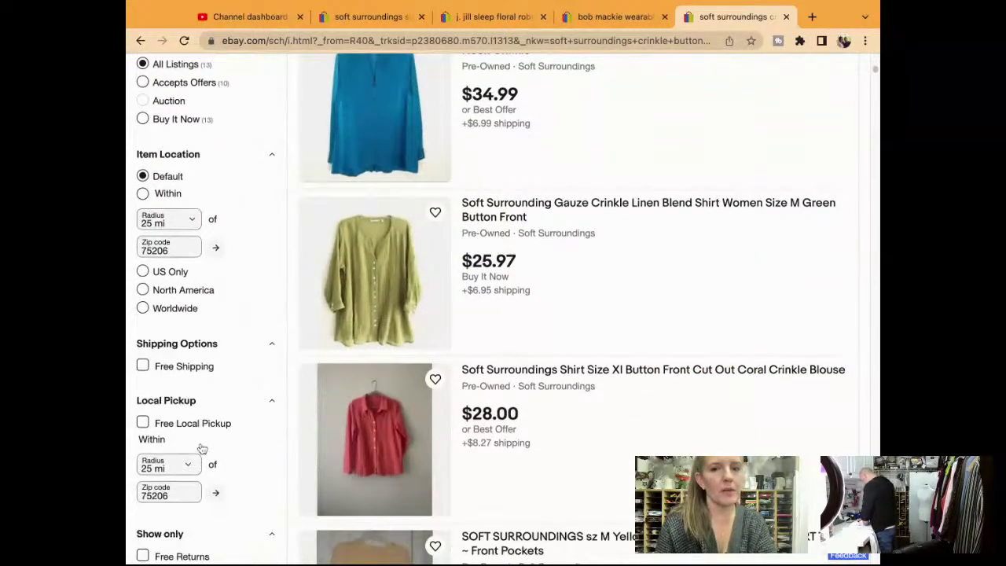
pyautogui.scroll(-2, 202, 448)
pyautogui.scroll(-1, 202, 448)
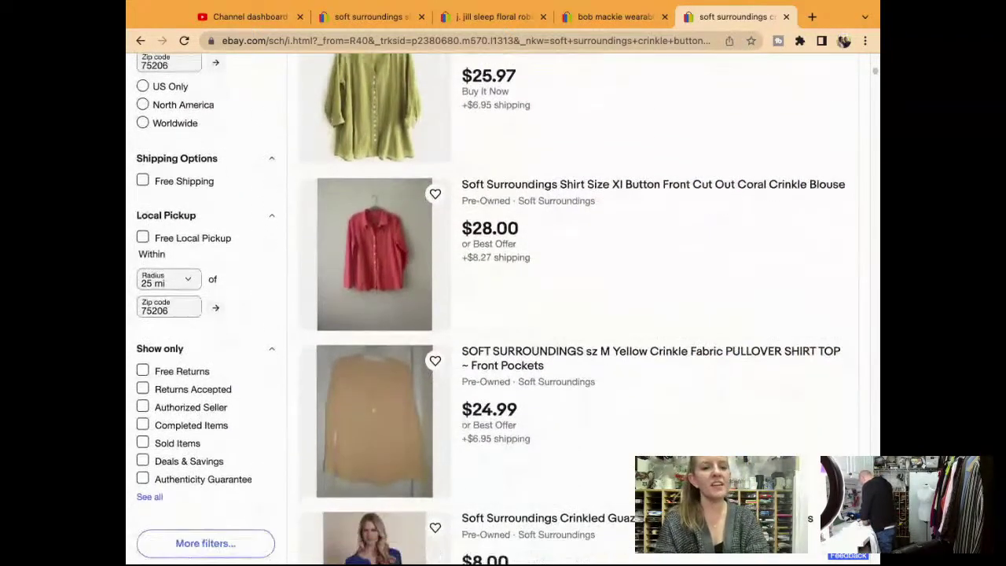
# Step: Filter the shirt search to sold items and look through the listings for comparable styles and prices
pyautogui.click(143, 443)
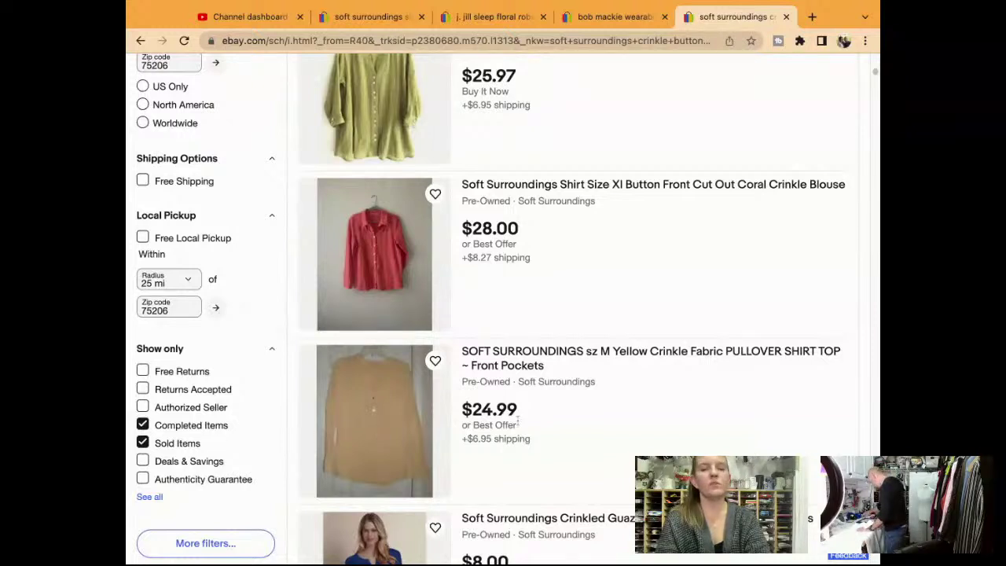
pyautogui.scroll(-2, 518, 422)
pyautogui.scroll(-5, 518, 421)
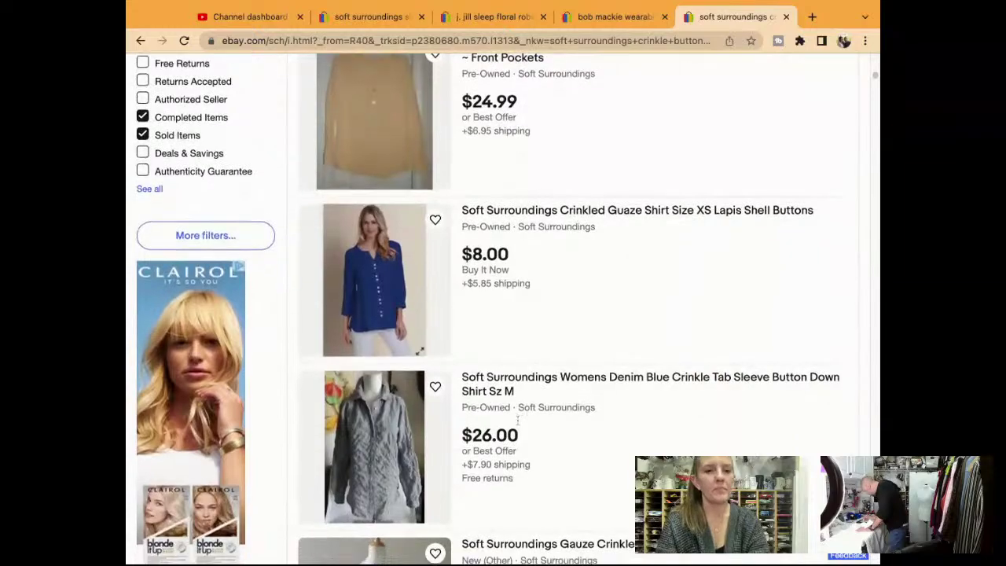
pyautogui.scroll(-15, 513, 444)
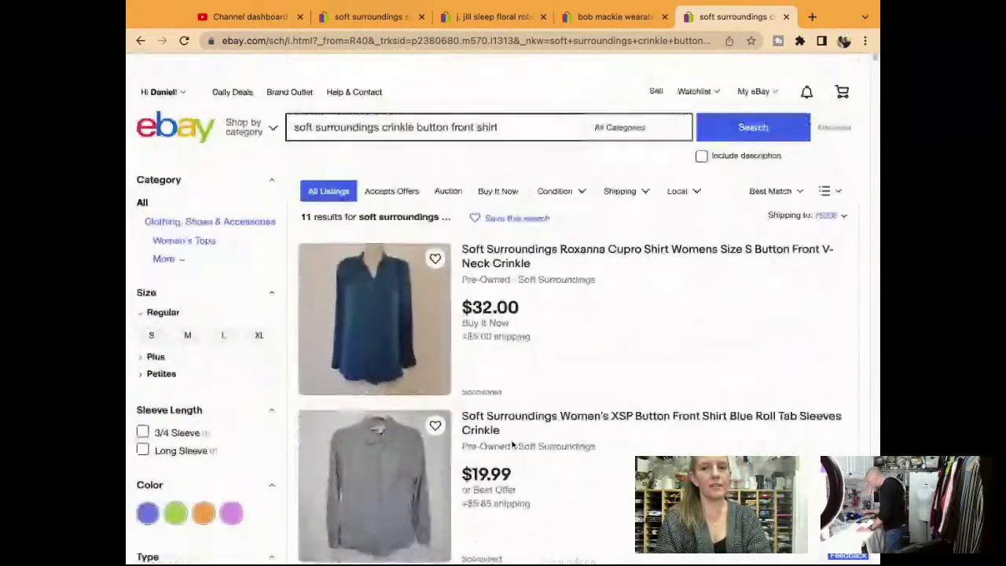
# Step: Open the XSP blue roll tab sleeve shirt listing and start a new listing based on it
pyautogui.scroll(-2, 515, 431)
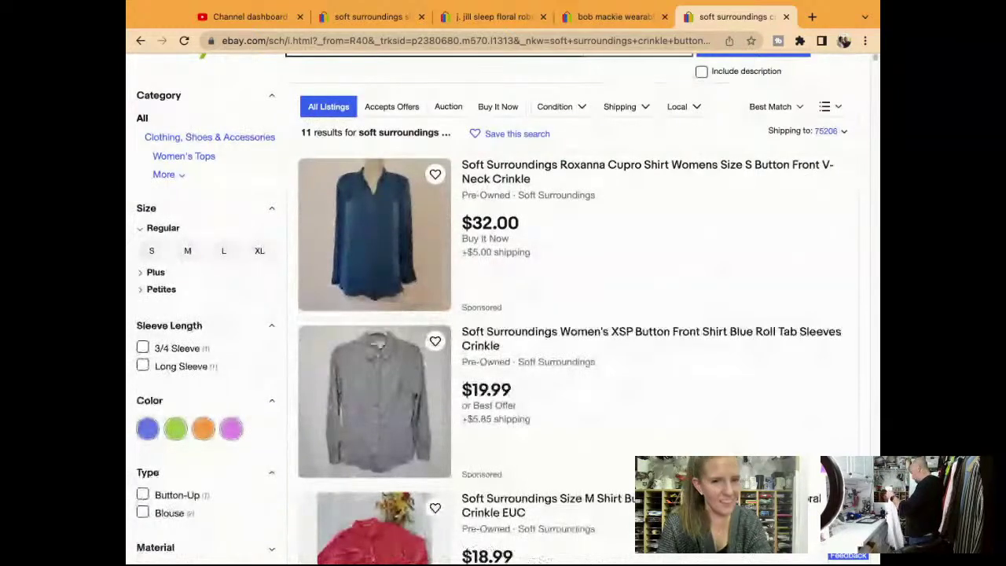
pyautogui.click(518, 344)
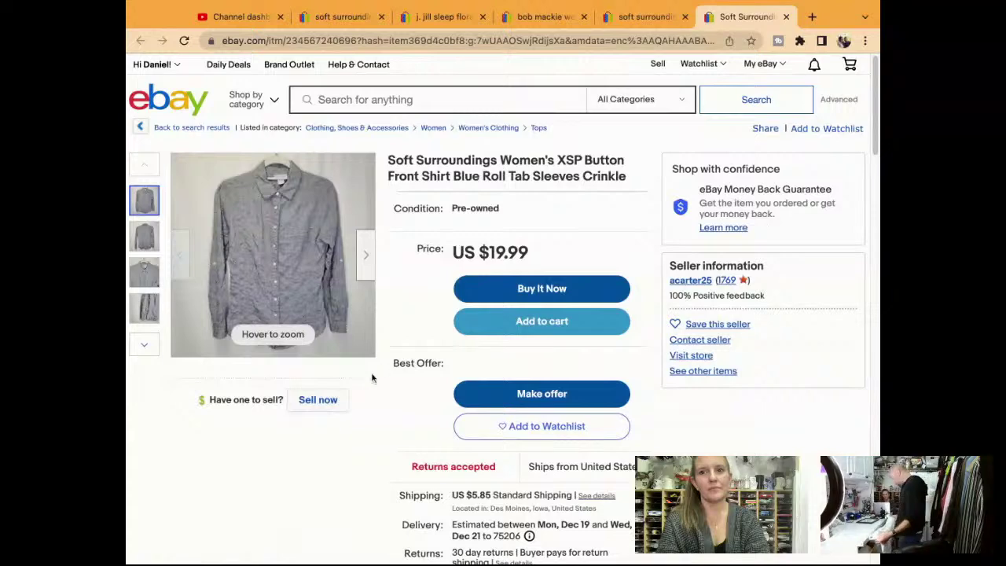
pyautogui.click(317, 400)
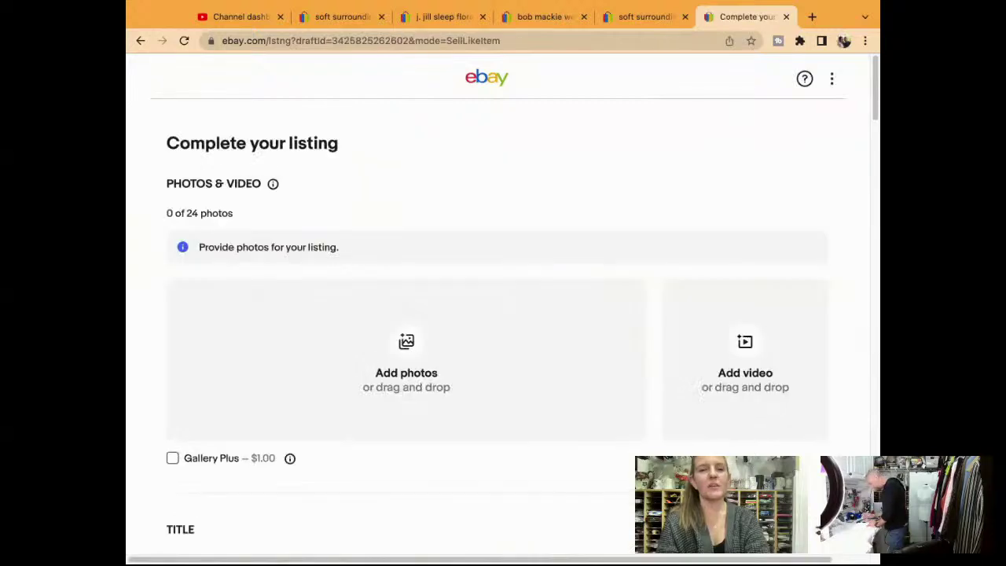
# Step: Replace "Women's XSP" in the item title with "Plus Size 2X"
pyautogui.scroll(-5, 503, 314)
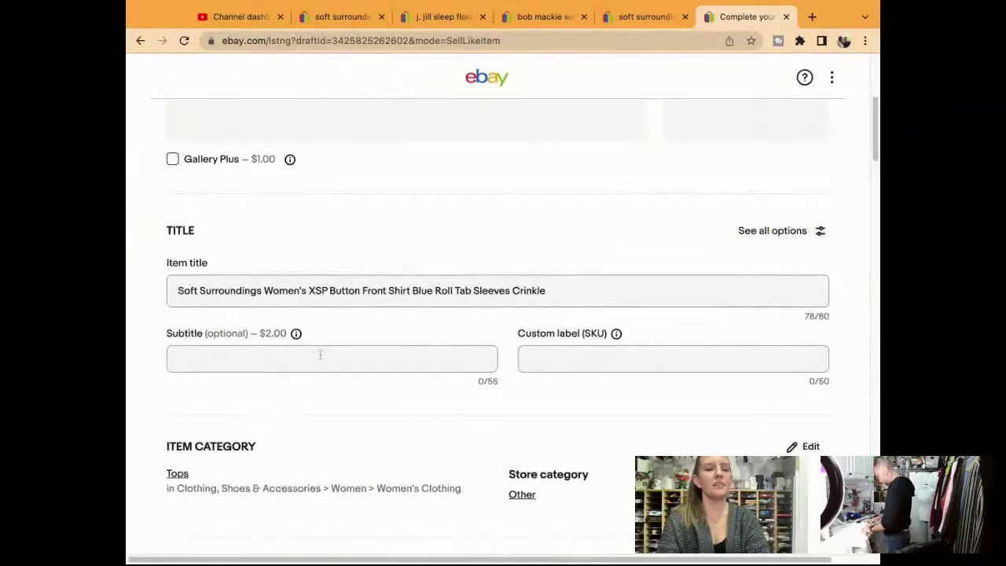
pyautogui.click(301, 291)
pyautogui.press('BackSpace')
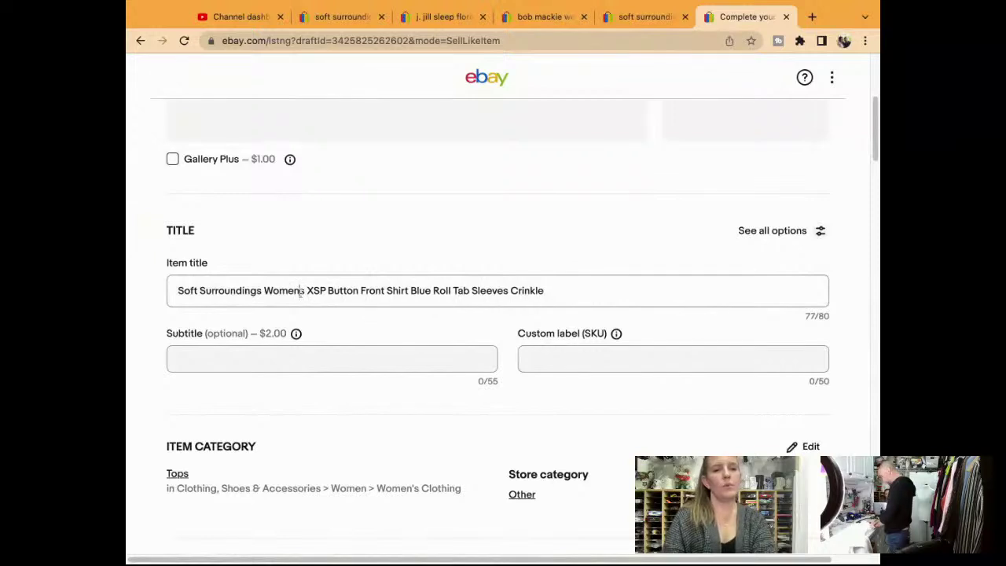
pyautogui.press('BackSpace')
pyautogui.press('BackSpace')
pyautogui.press('BackSpace')
pyautogui.press('BackSpace')
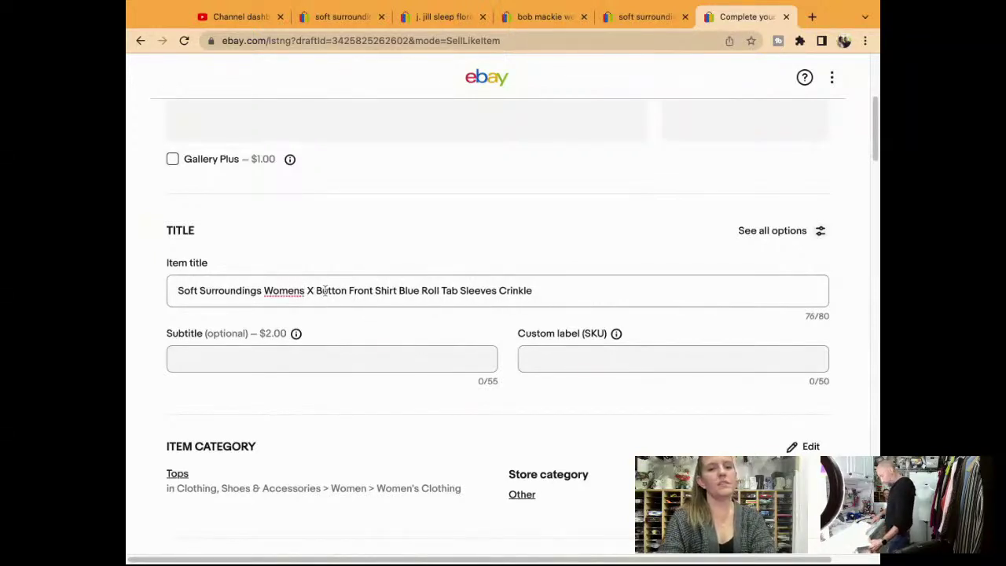
pyautogui.press('BackSpace')
pyautogui.press('BackSpace')
pyautogui.press('BackSpace')
pyautogui.press('BackSpace')
pyautogui.press('BackSpace')
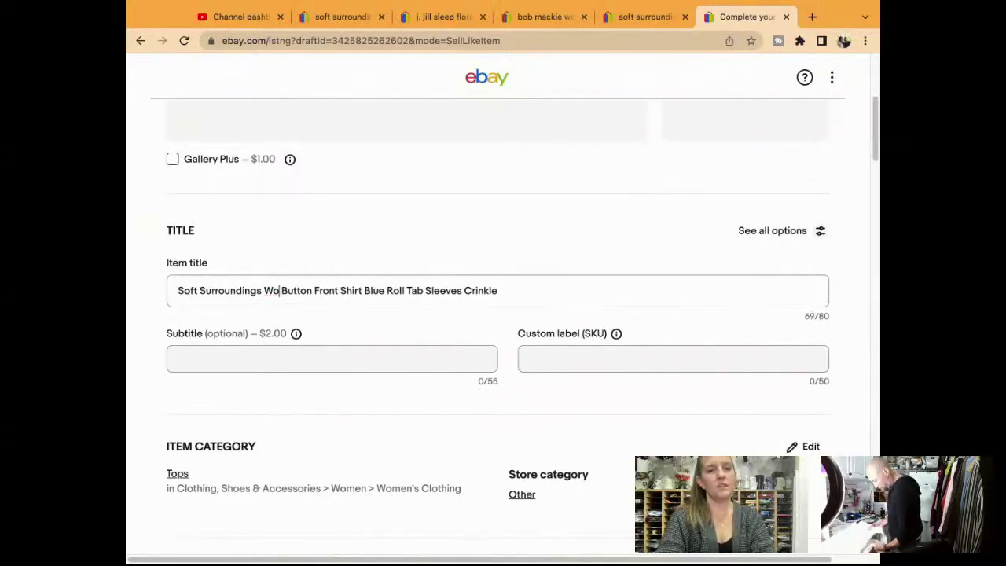
pyautogui.write('Plus Size 2X')
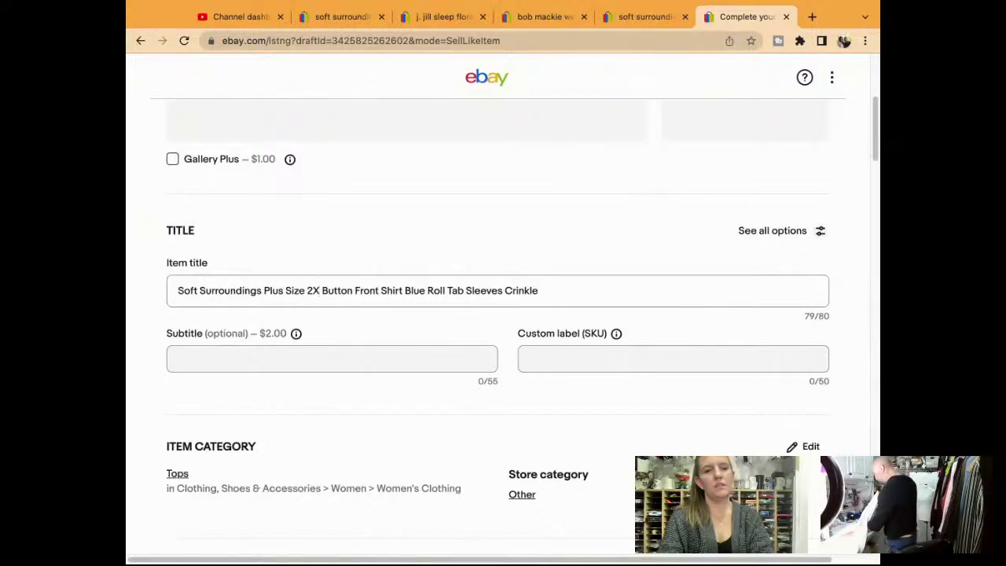
# Step: Change the color in the item title from Blue to White
pyautogui.click(425, 291)
pyautogui.press('BackSpace')
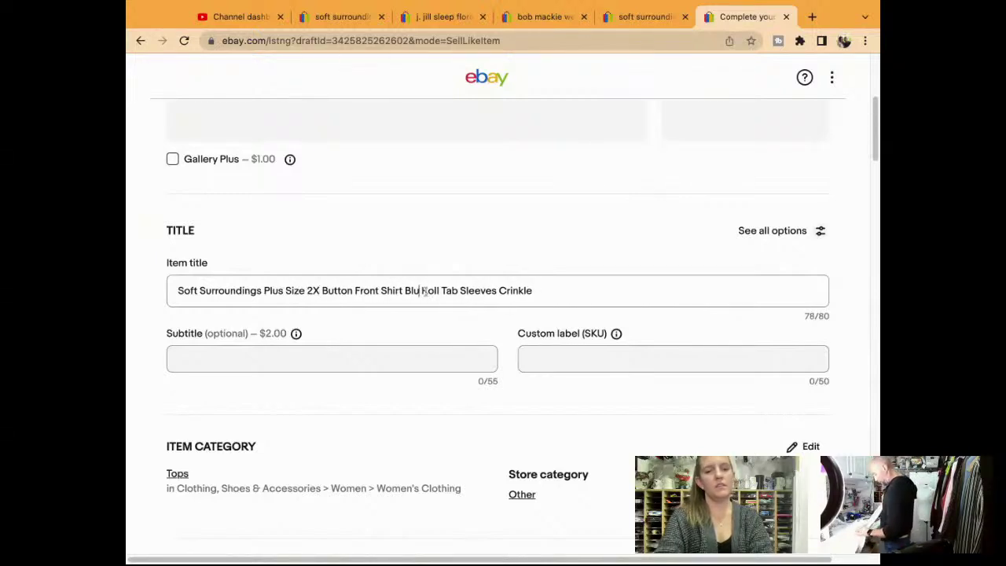
pyautogui.press('BackSpace')
pyautogui.press('BackSpace')
pyautogui.press('BackSpace')
pyautogui.write('White')
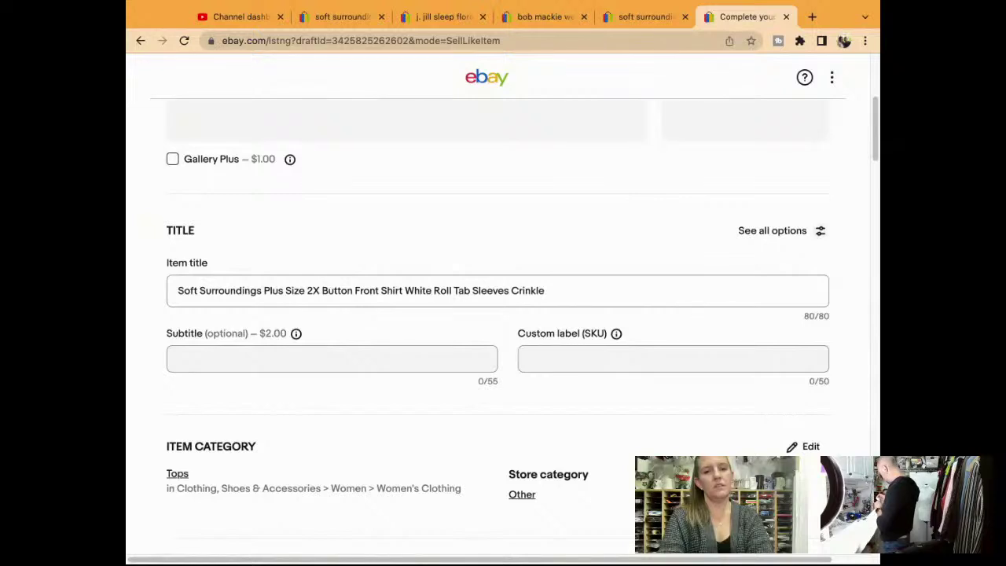
# Step: Enter 7020 as the custom label (SKU) and select the full item title
pyautogui.click(587, 300)
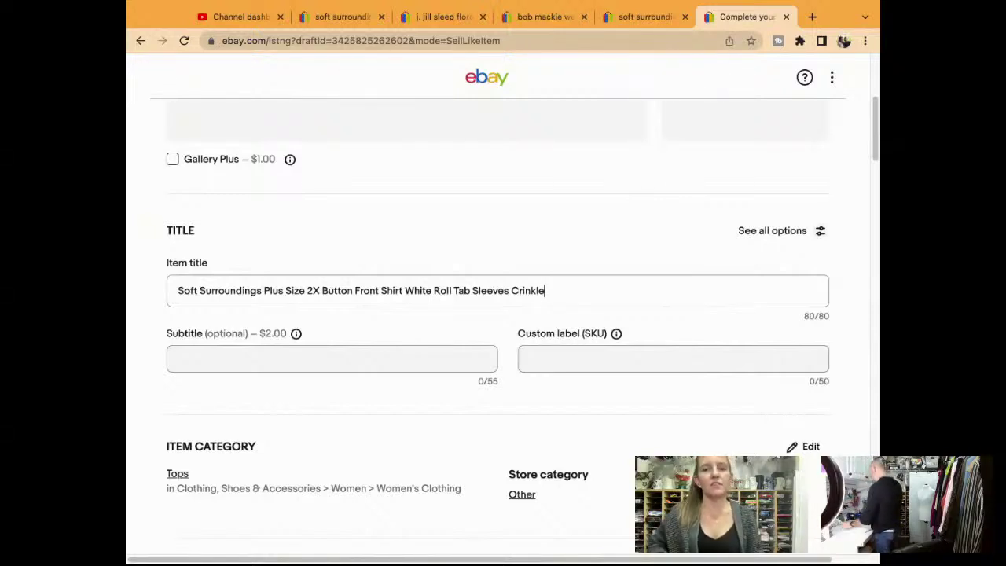
pyautogui.click(588, 359)
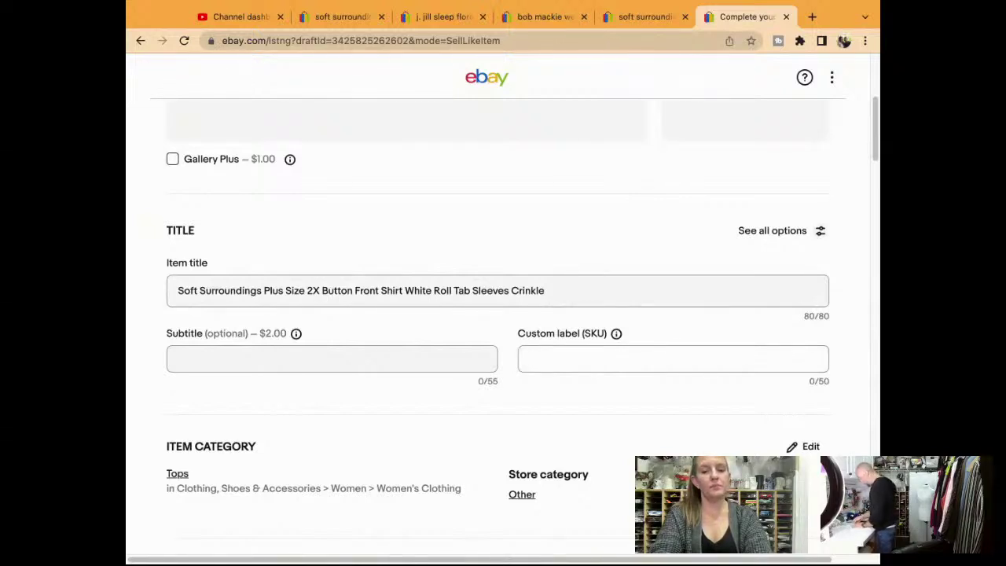
pyautogui.write('7020')
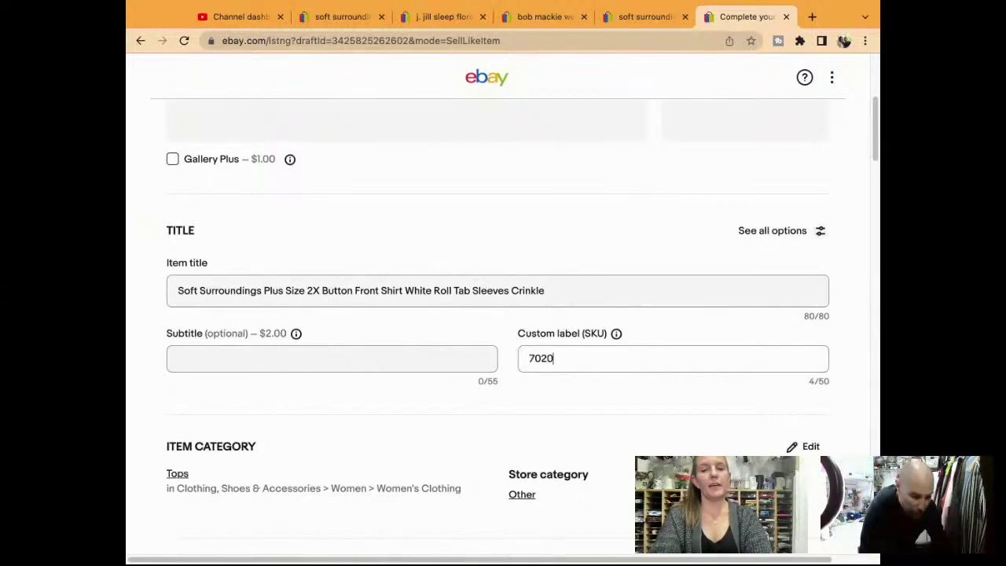
pyautogui.doubleClick(619, 291)
pyautogui.tripleClick(618, 291)
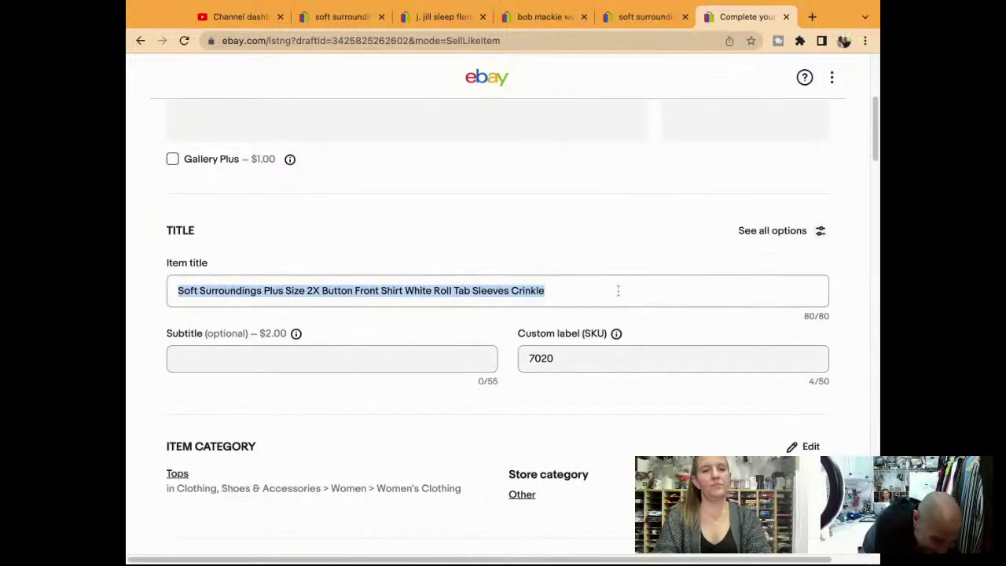
# Step: Set the Size Type in the required item specifics to Plus
pyautogui.scroll(-2, 619, 291)
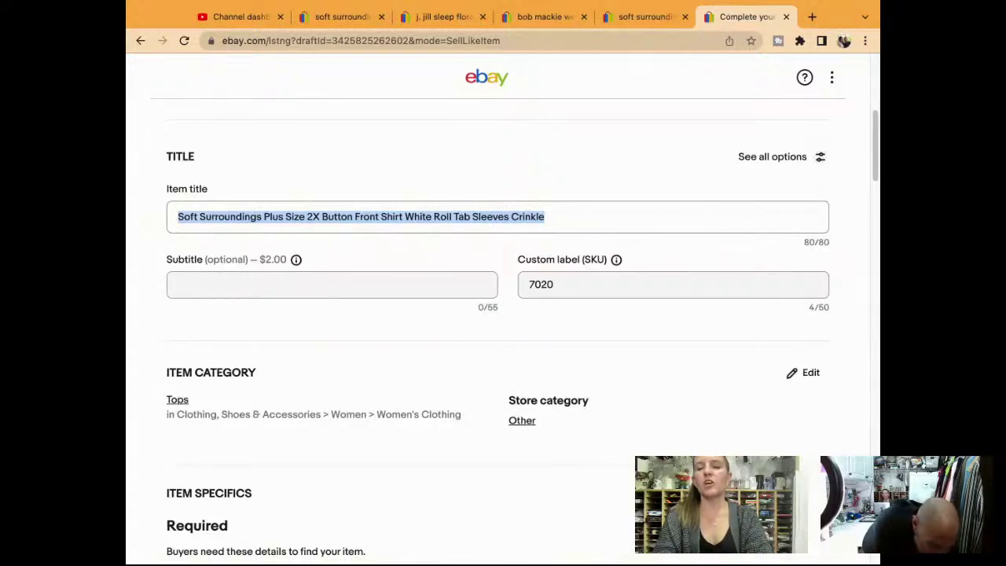
pyautogui.scroll(-3, 522, 333)
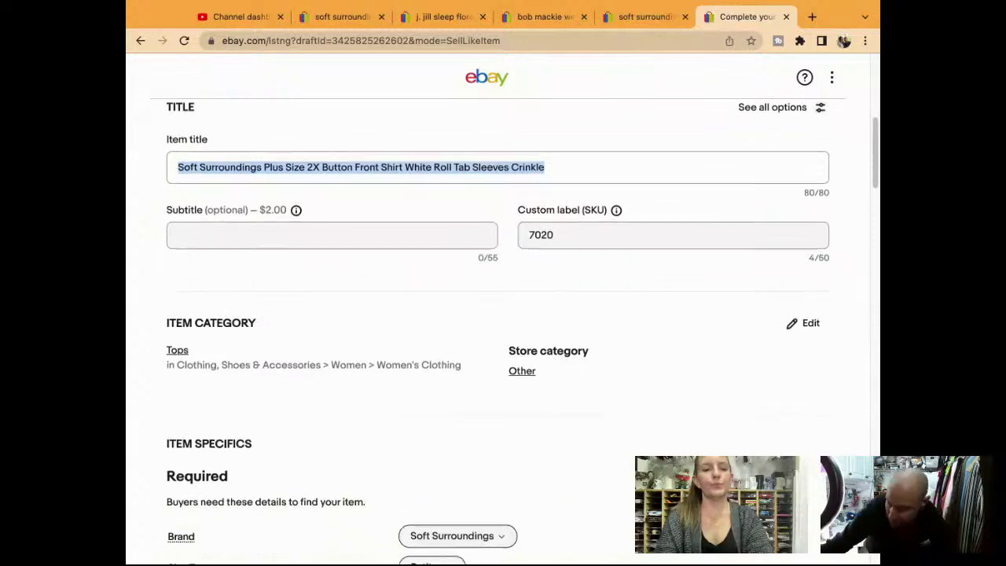
pyautogui.scroll(-5, 523, 334)
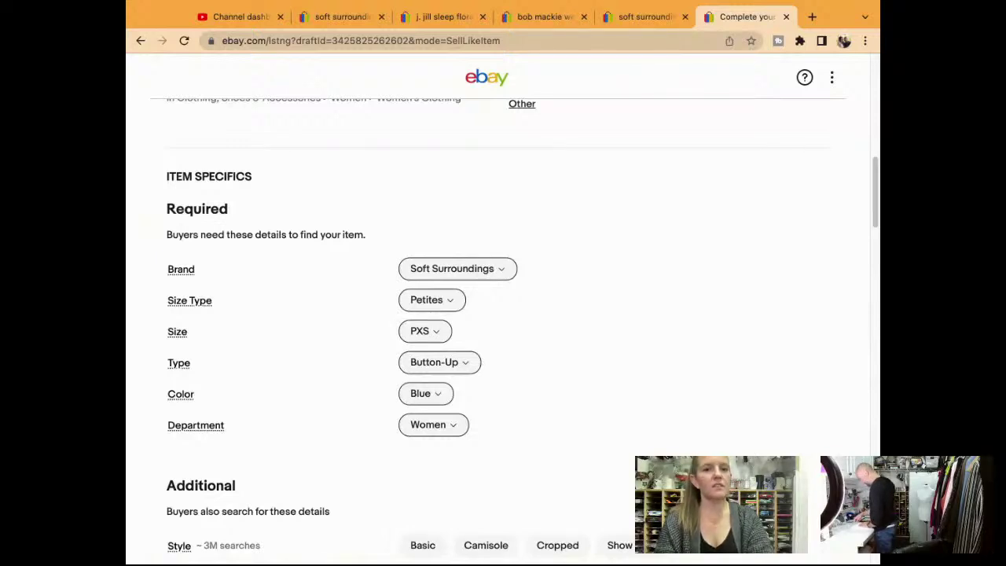
pyautogui.click(432, 299)
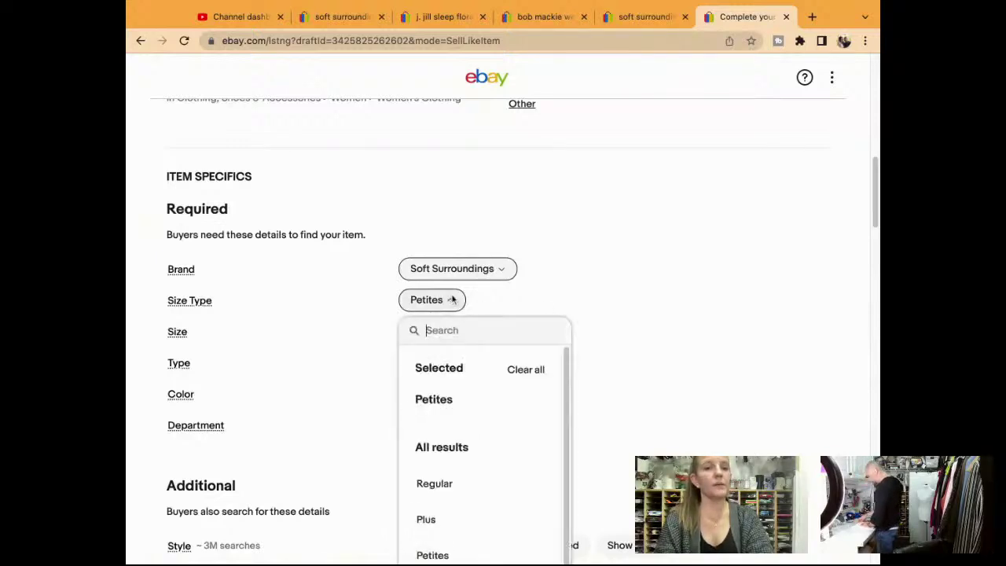
pyautogui.scroll(-1, 640, 358)
pyautogui.scroll(-2, 516, 458)
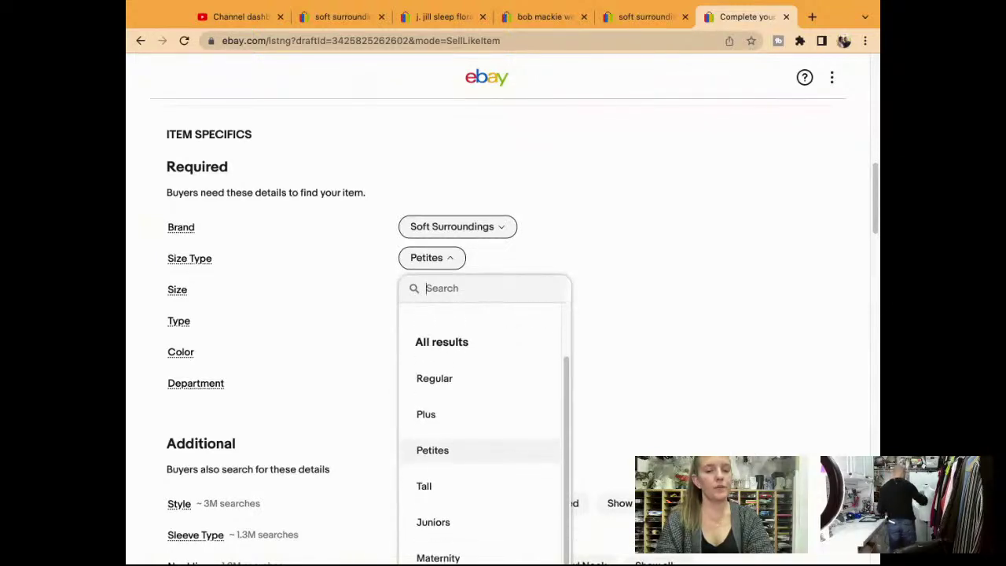
pyautogui.click(512, 414)
pyautogui.scroll(1, 512, 417)
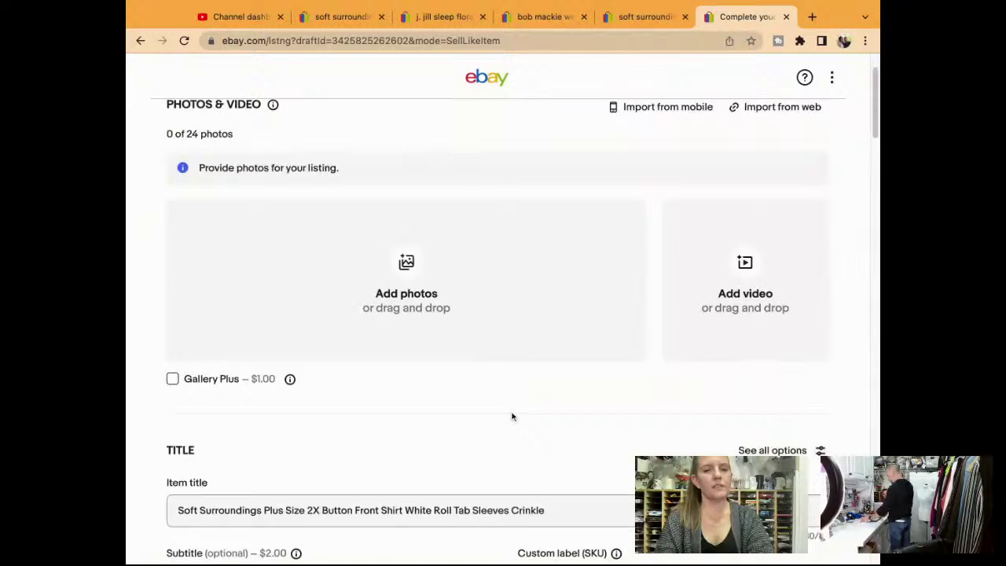
# Step: Set the Size in the required item specifics to 2X
pyautogui.scroll(-5, 512, 416)
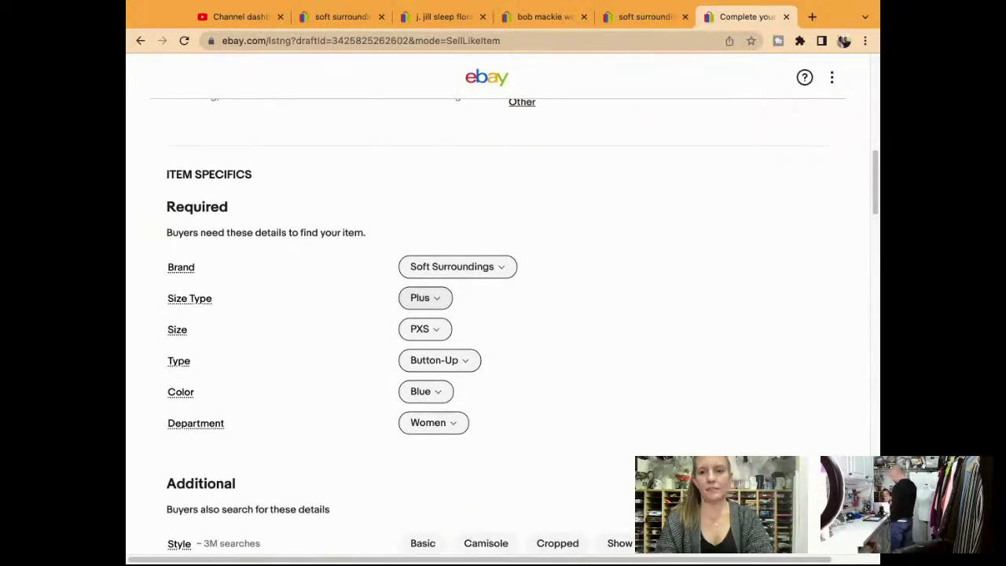
pyautogui.click(437, 328)
pyautogui.scroll(-3, 600, 417)
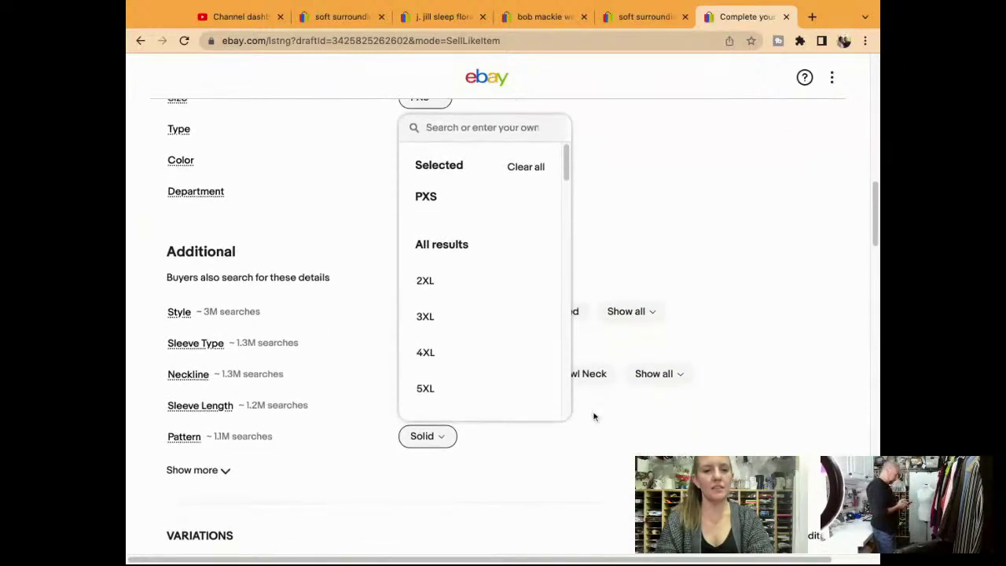
pyautogui.scroll(-5, 515, 342)
pyautogui.scroll(-10, 515, 344)
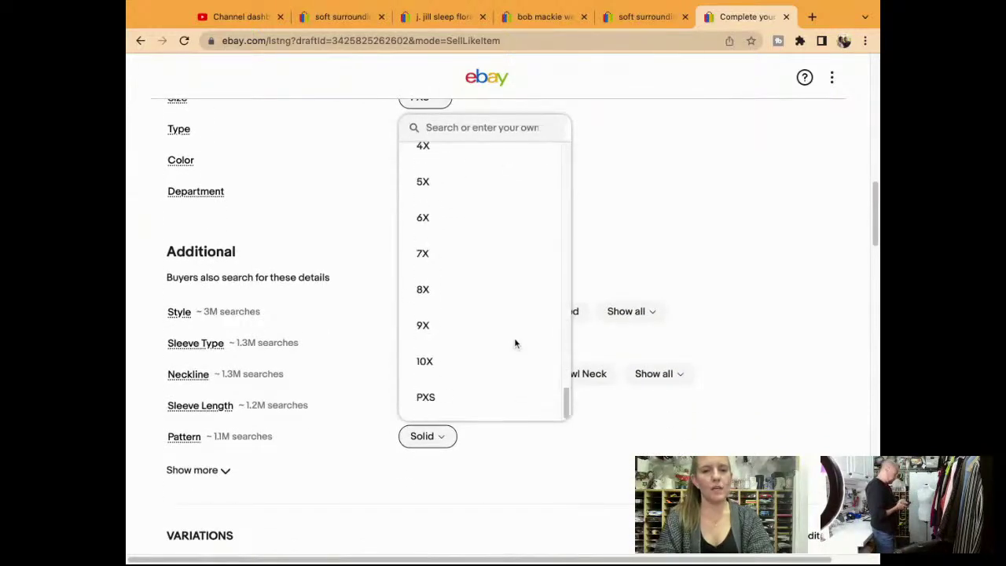
pyautogui.scroll(2, 508, 333)
pyautogui.scroll(2, 481, 158)
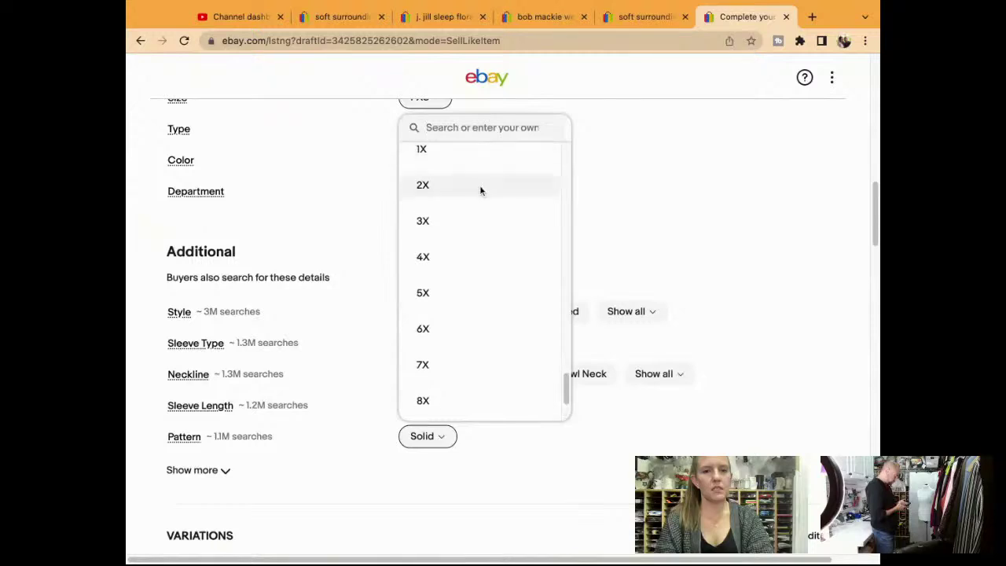
pyautogui.click(479, 185)
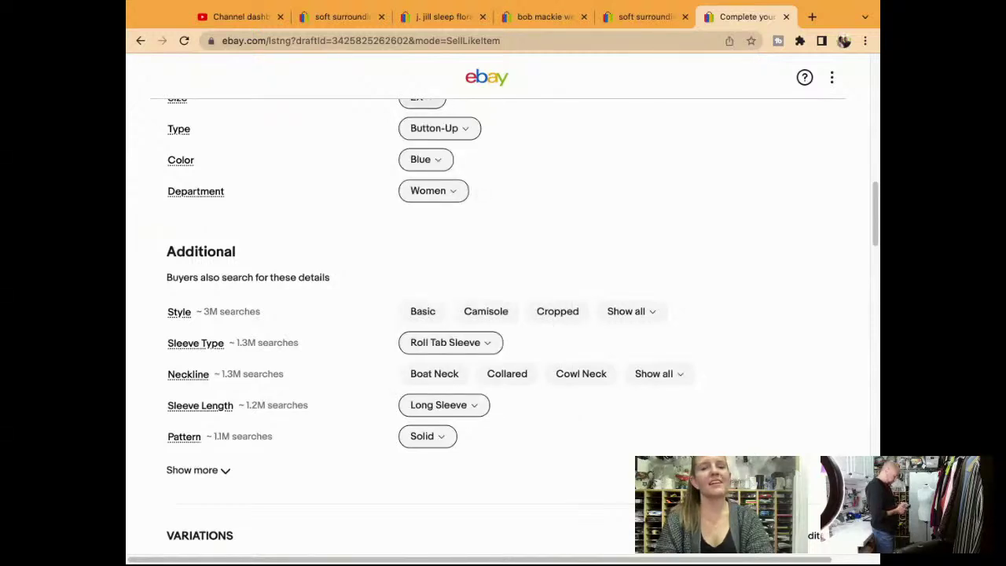
# Step: Set the Style to Basic and the Neckline to Collared in the additional item specifics
pyautogui.scroll(-1, 594, 243)
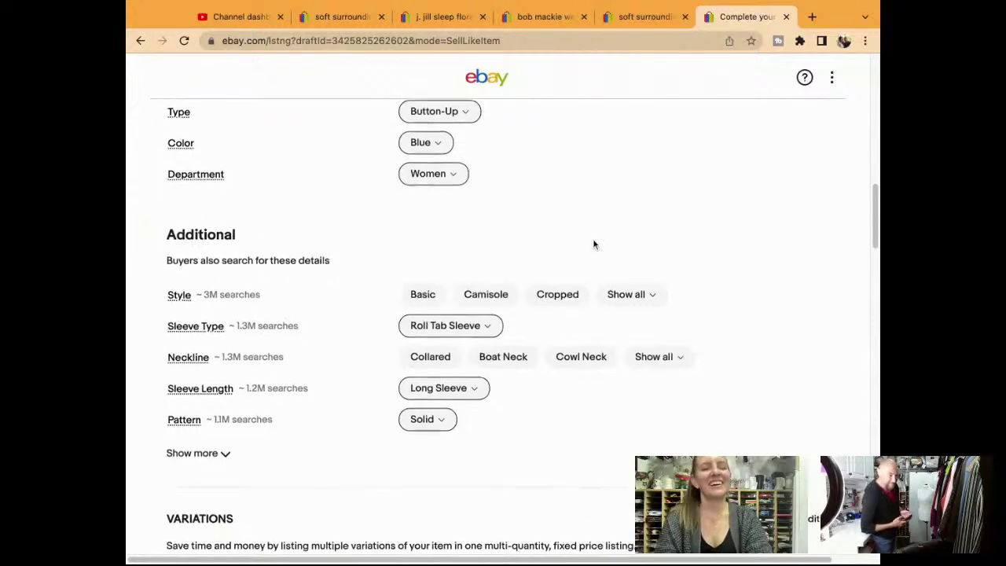
pyautogui.scroll(-1, 594, 244)
pyautogui.click(423, 280)
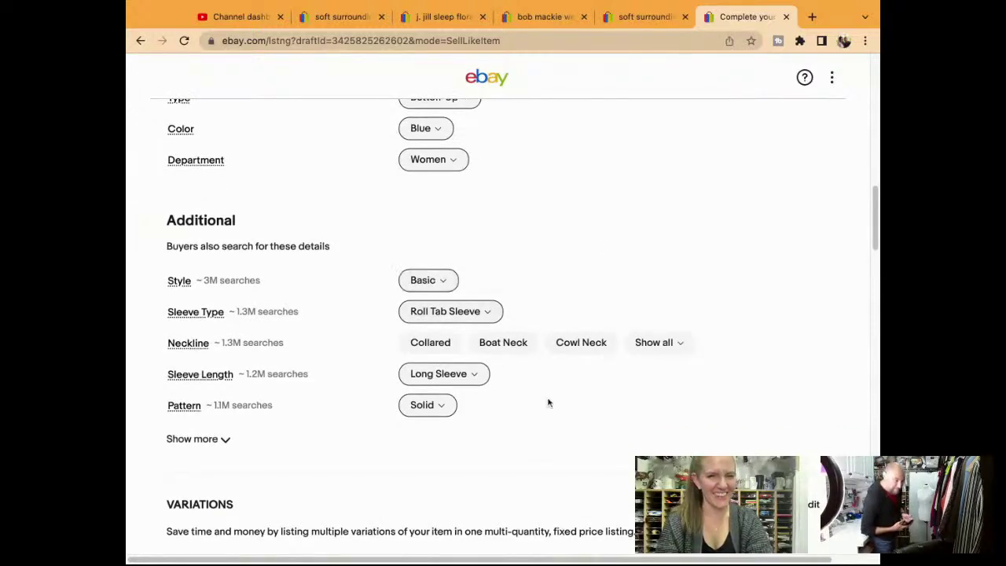
pyautogui.click(448, 349)
pyautogui.scroll(-2, 449, 390)
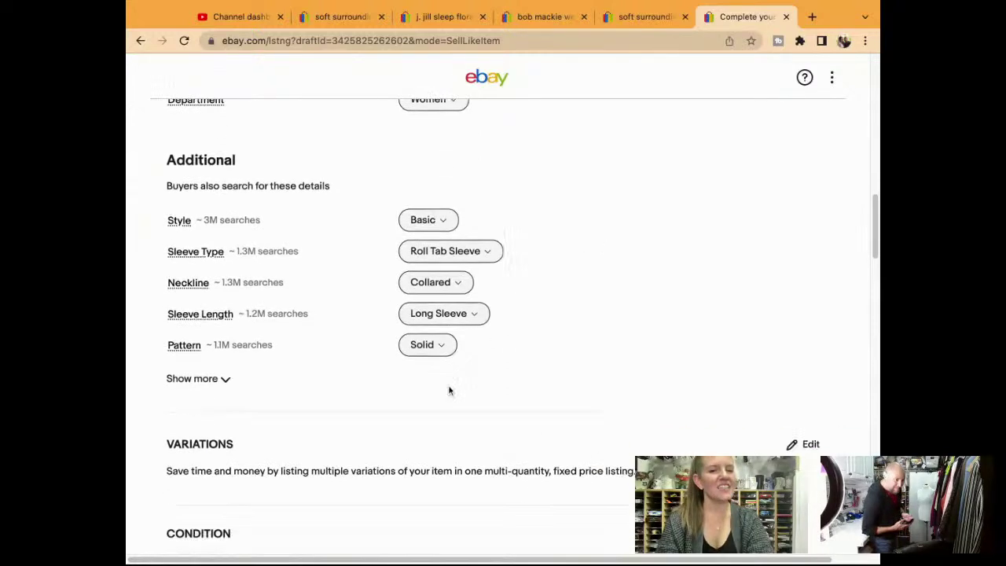
# Step: Set the condition to Pre-owned and describe it as "Excellent Pre-Owned Condition. No Rips, Stains, or Tears. Please See Detailed Measurements in the Photos."
pyautogui.scroll(-8, 449, 391)
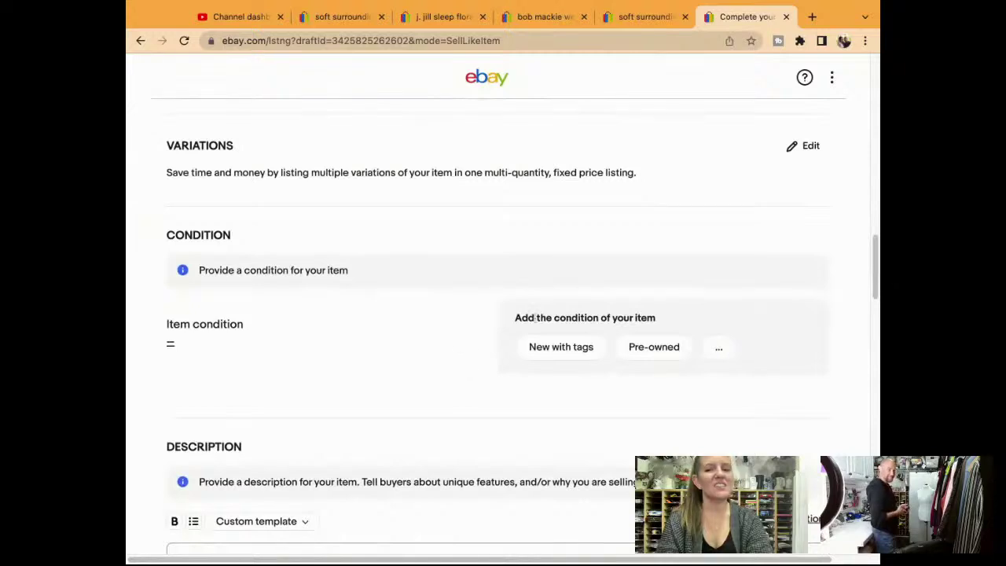
pyautogui.click(637, 350)
pyautogui.click(626, 343)
pyautogui.write('e')
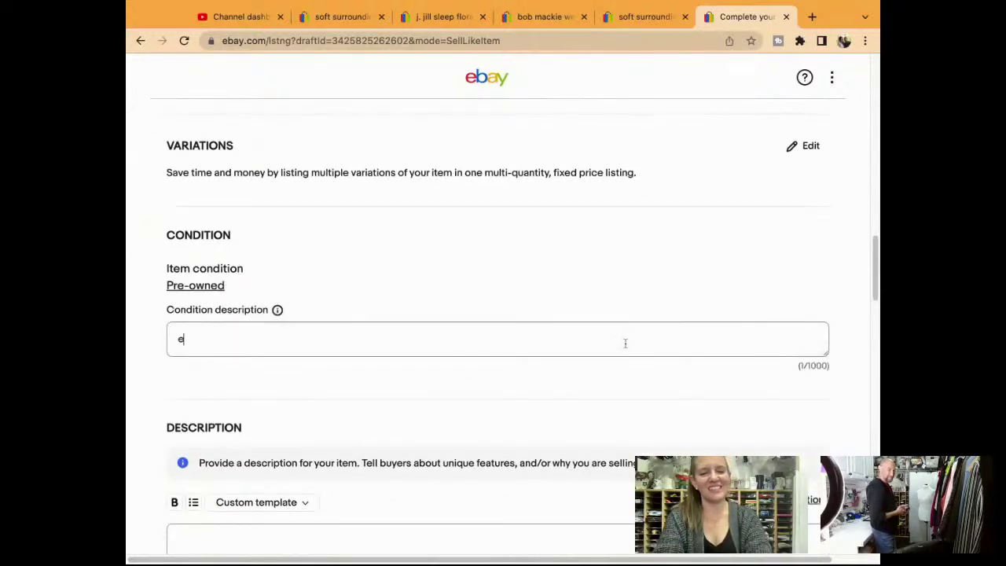
pyautogui.press('Return')
pyautogui.write('.')
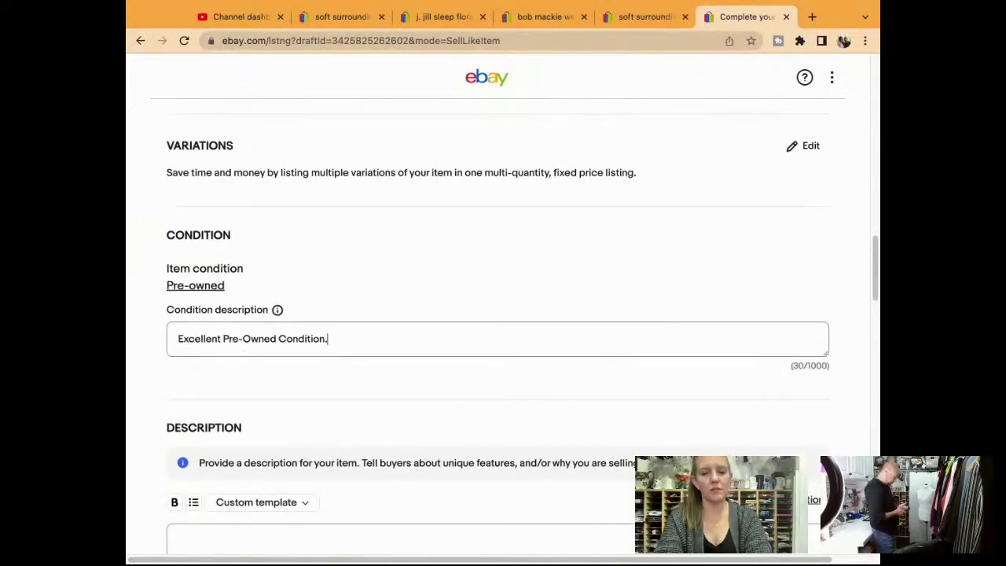
pyautogui.write(' No Rips, Stains, or Tears.')
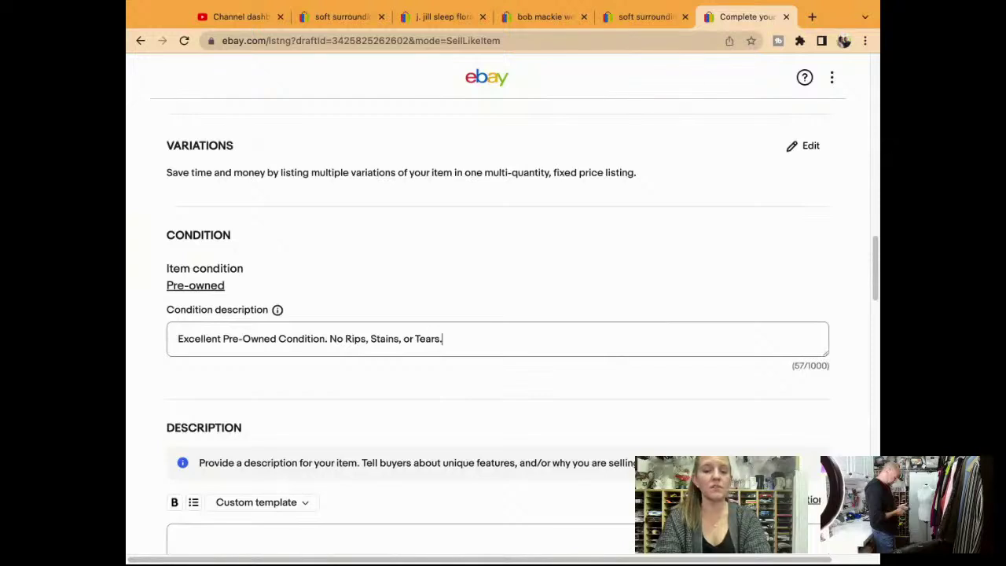
pyautogui.write(' m')
pyautogui.press('Return')
# Step: Fill the description with the item title, "Excellent Pre-Owned Condition", "No Rips, Stains, or Tears" and "Please See Detailed Measurements in the Photos." on separate lines
pyautogui.scroll(-3, 498, 330)
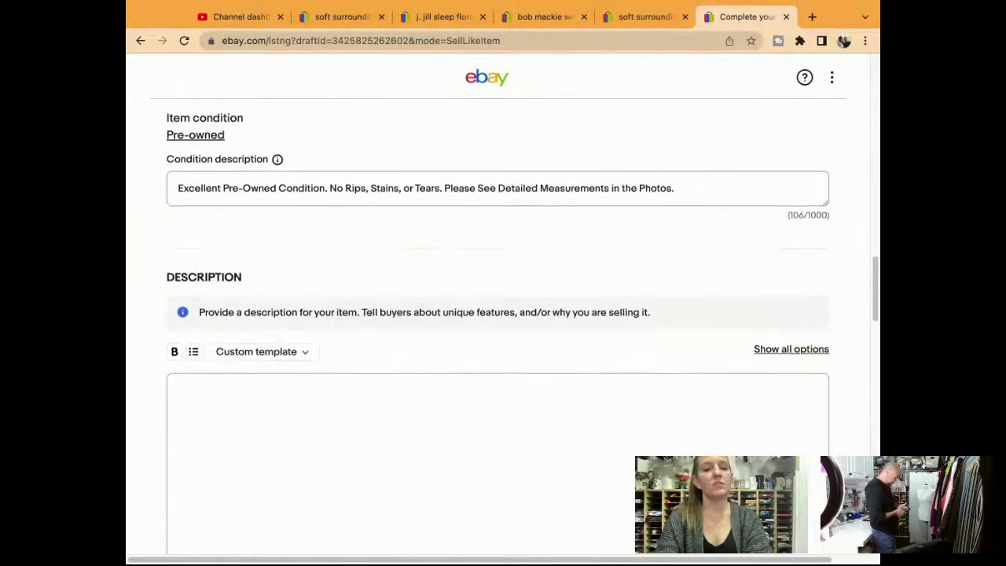
pyautogui.click(577, 328)
pyautogui.write('Soft Surroundings Plus Size 2X Button Front Shirt White Roll Tab Sleeves Crinkle')
pyautogui.press('Return')
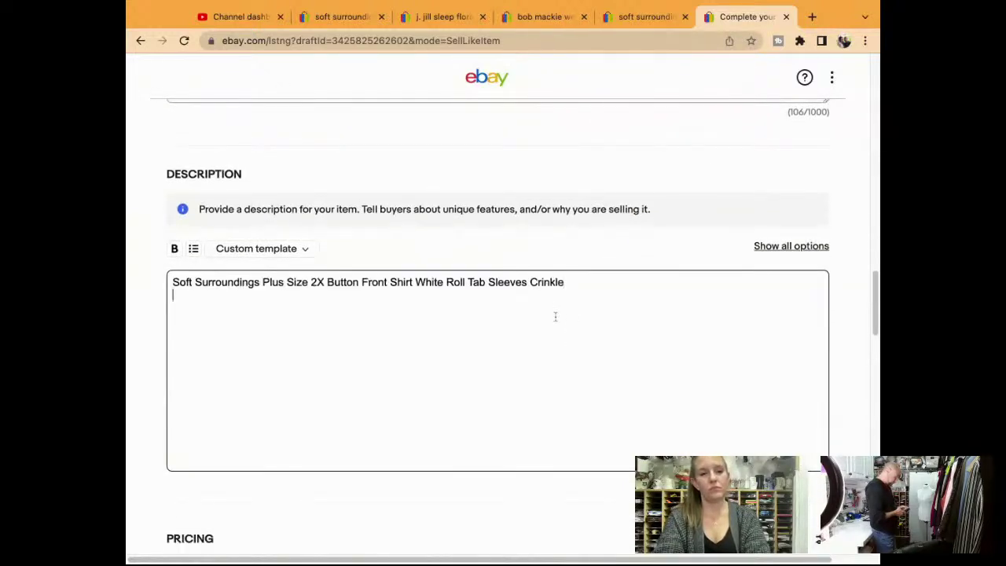
pyautogui.write('e')
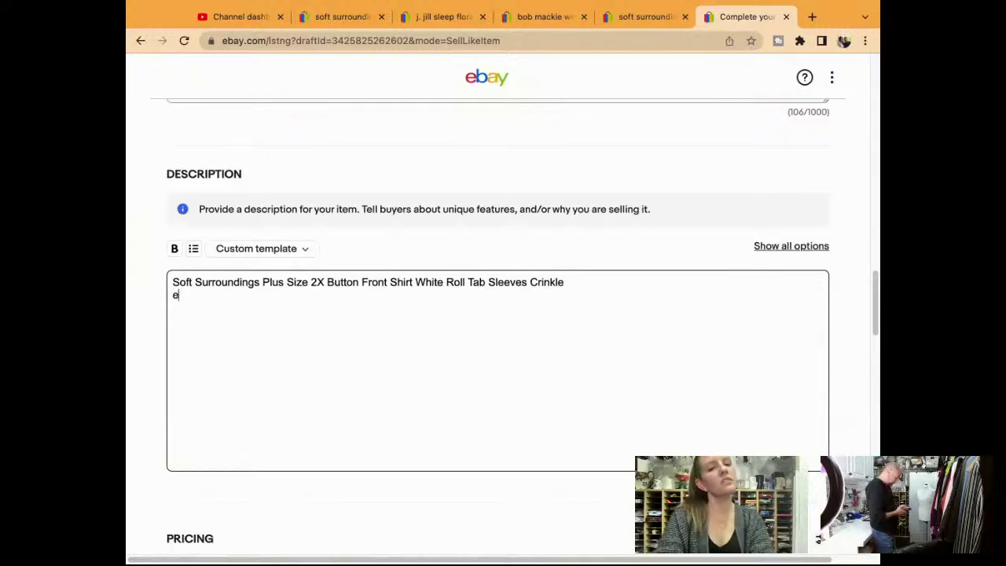
pyautogui.write(' Excellent Pre-Owned Condition')
pyautogui.press('Return')
pyautogui.write('No Rips, Stains, or Tears')
pyautogui.press('Return')
pyautogui.write('Please See Detailed Measurements in the Photos.')
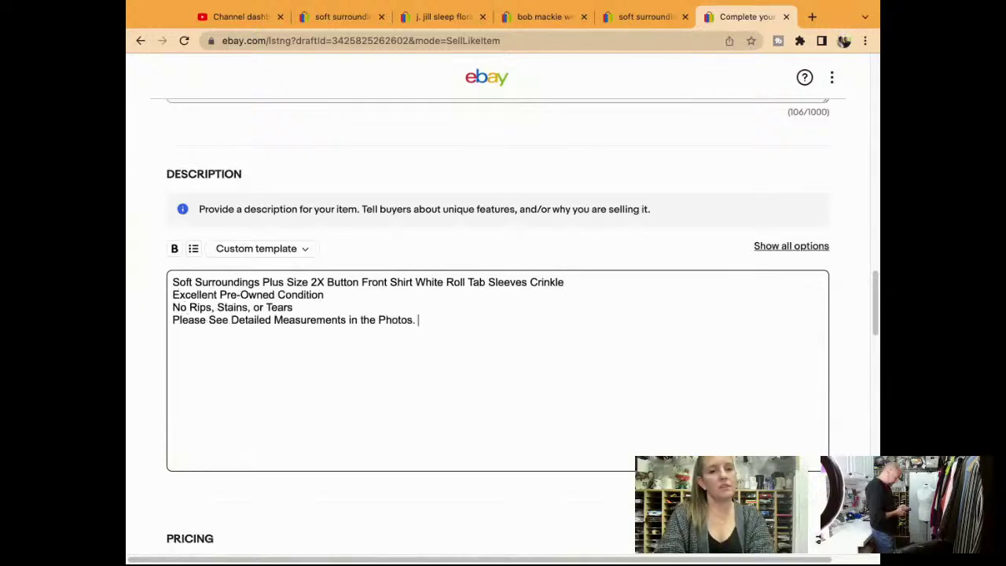
# Step: Check the comparable Soft Surroundings crinkle shirt listings and set the Buy It Now price to $32.95
pyautogui.scroll(-1, 818, 540)
pyautogui.scroll(-4, 818, 539)
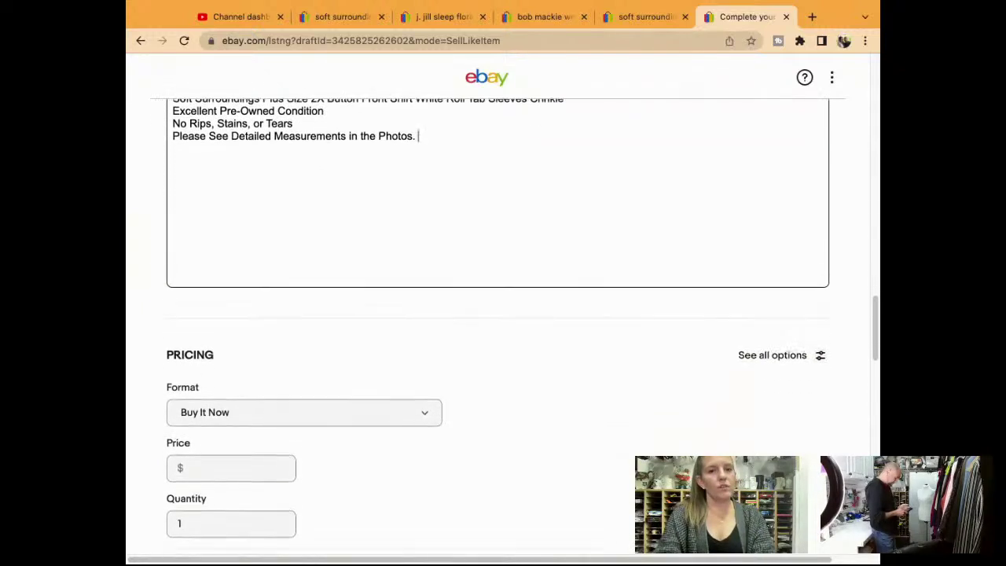
pyautogui.click(641, 16)
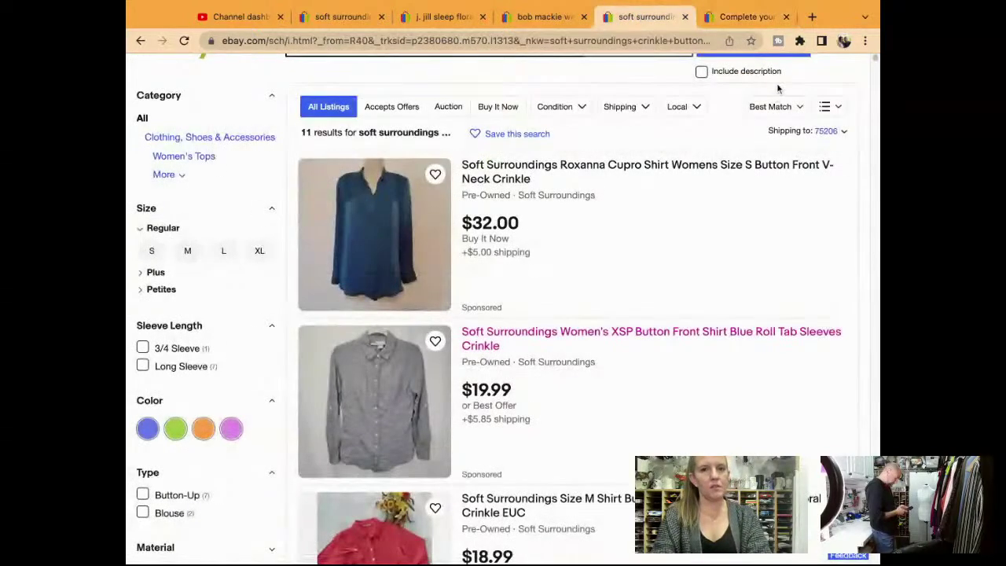
pyautogui.click(745, 17)
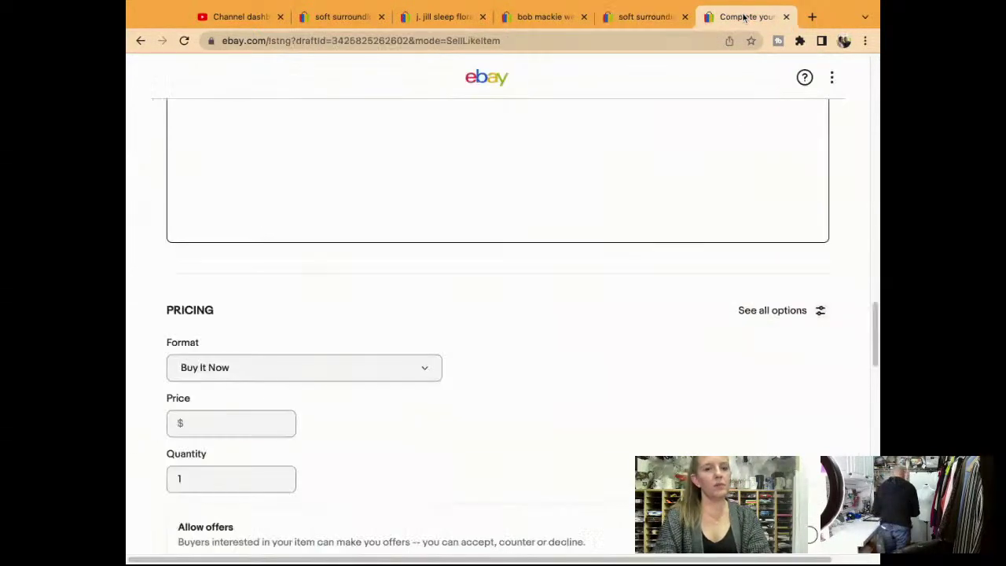
pyautogui.click(274, 425)
pyautogui.write('32.95')
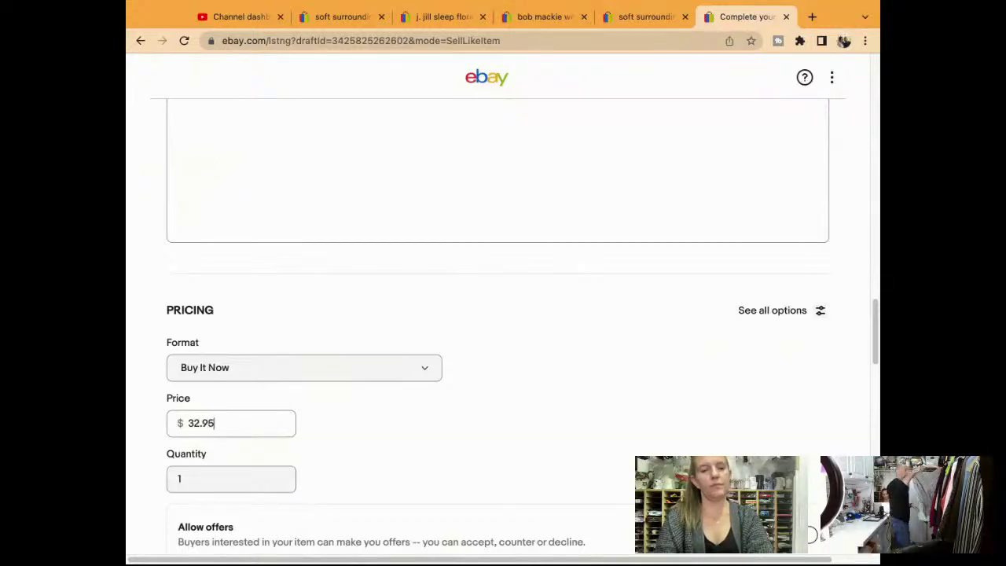
pyautogui.scroll(-5, 497, 315)
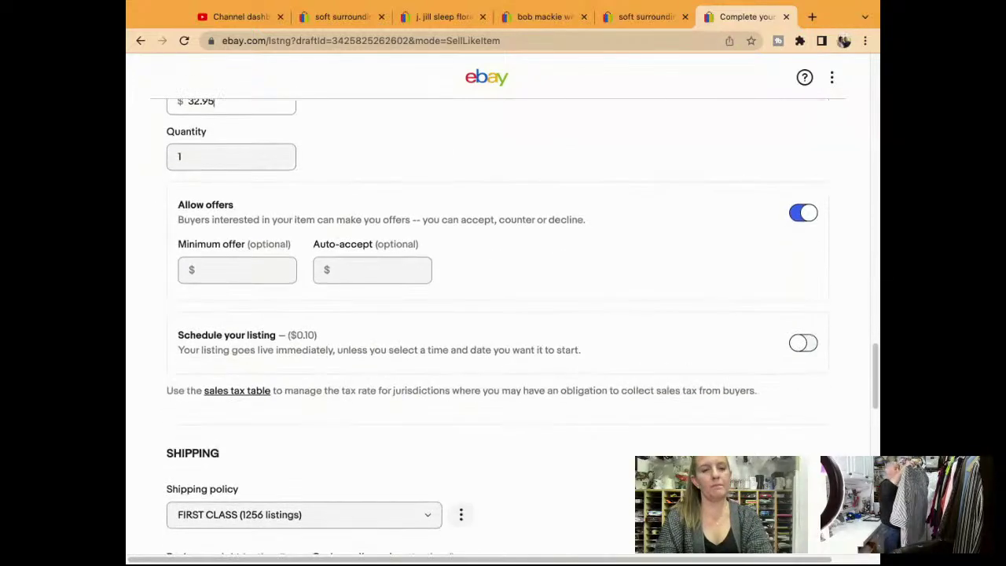
# Step: Add the eight photos of the white shirt, its labels and its measurement card to the listing
pyautogui.scroll(20, 498, 315)
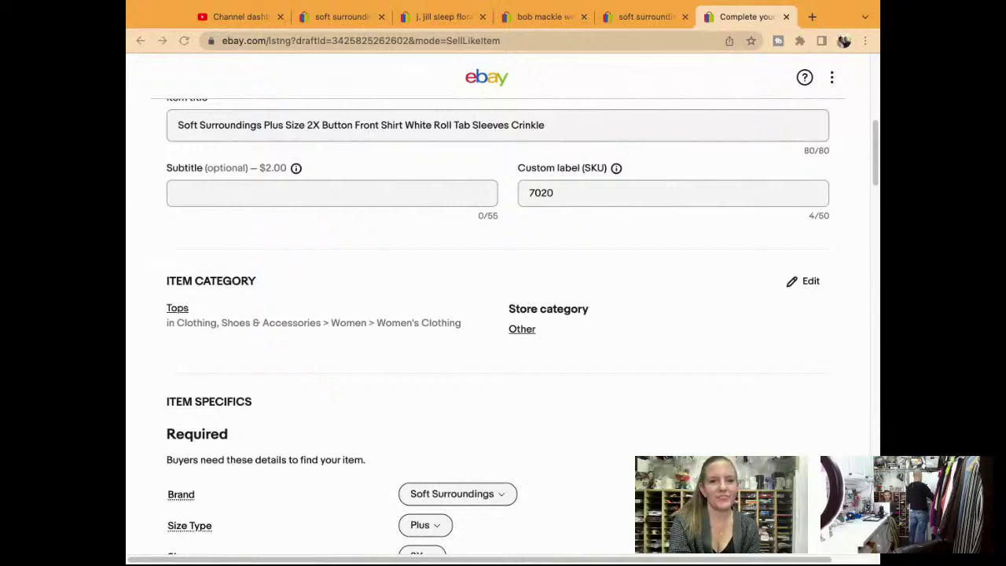
pyautogui.scroll(2, 498, 315)
pyautogui.press('Return')
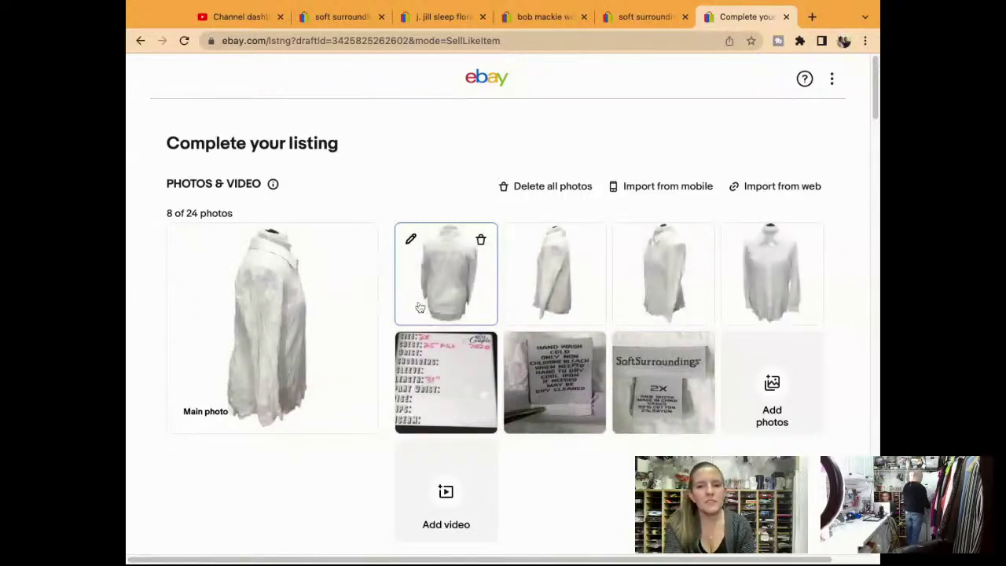
# Step: Reorder the photos with the front view as main photo, an angled view second and the measurement card last
pyautogui.moveTo(772, 275); pyautogui.dragTo(196, 329)
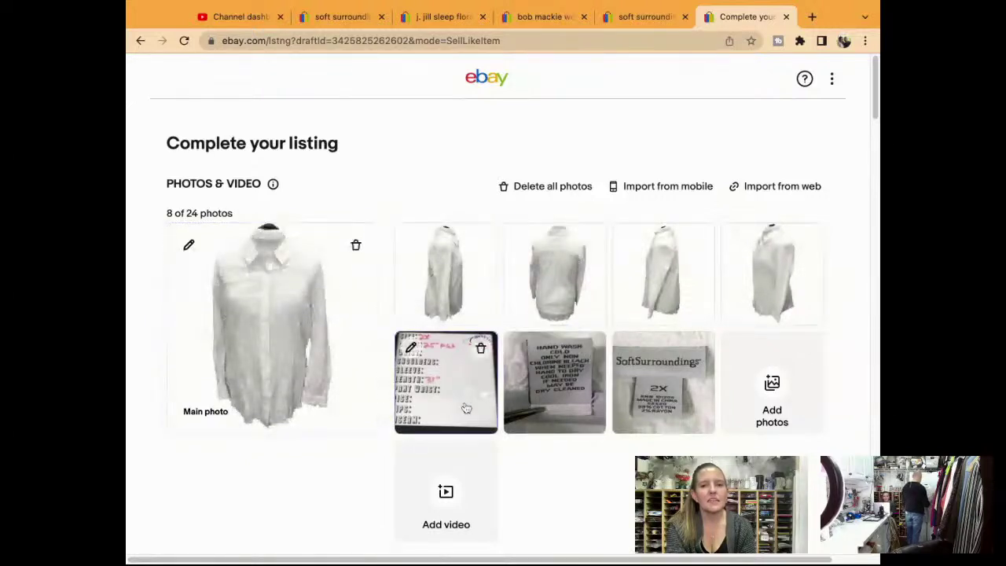
pyautogui.moveTo(454, 400); pyautogui.dragTo(455, 402)
pyautogui.moveTo(455, 402); pyautogui.dragTo(645, 399)
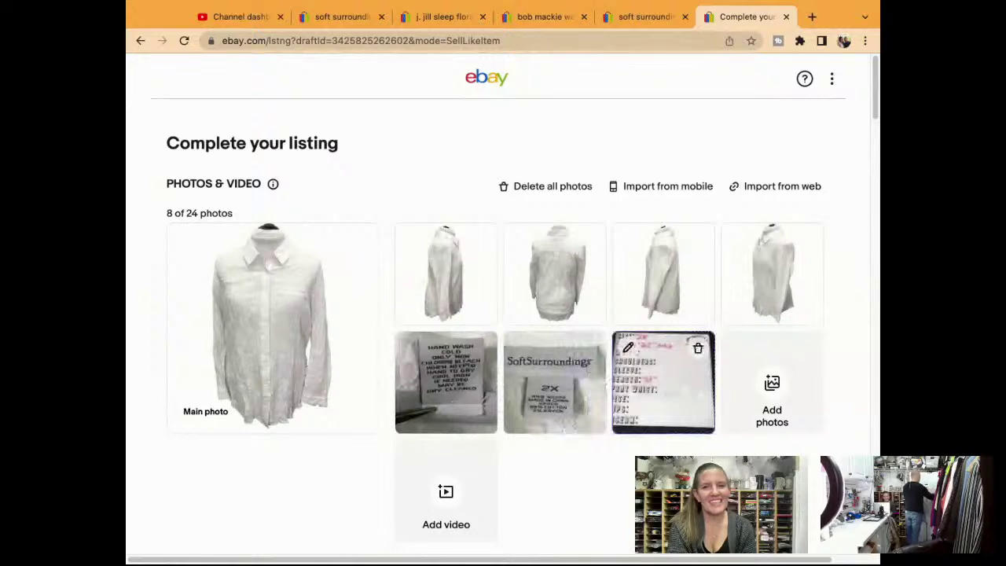
pyautogui.moveTo(811, 289); pyautogui.dragTo(485, 287)
# Step: Publish the completed white shirt listing and dismiss the confirmation
pyautogui.scroll(-15, 484, 287)
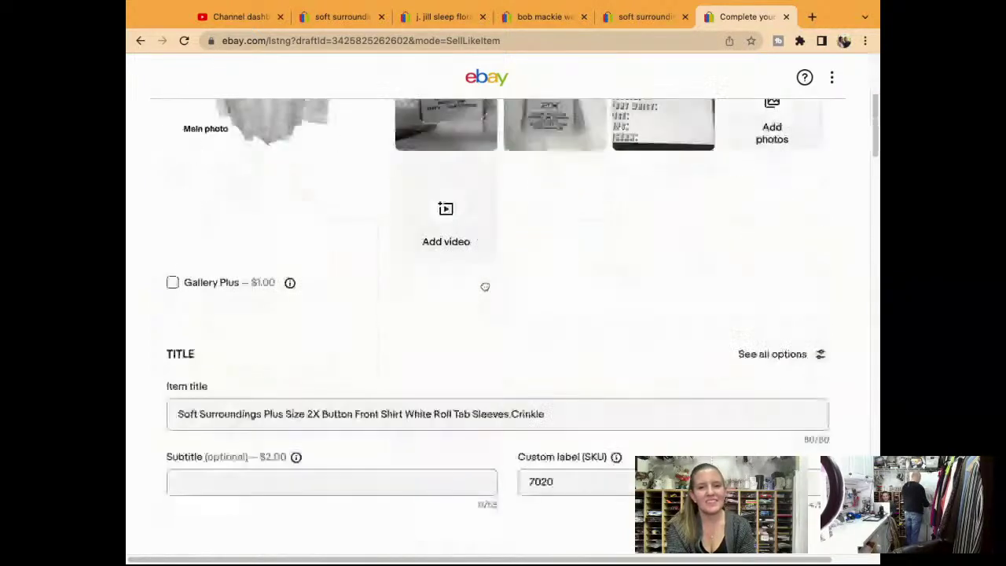
pyautogui.scroll(-15, 500, 315)
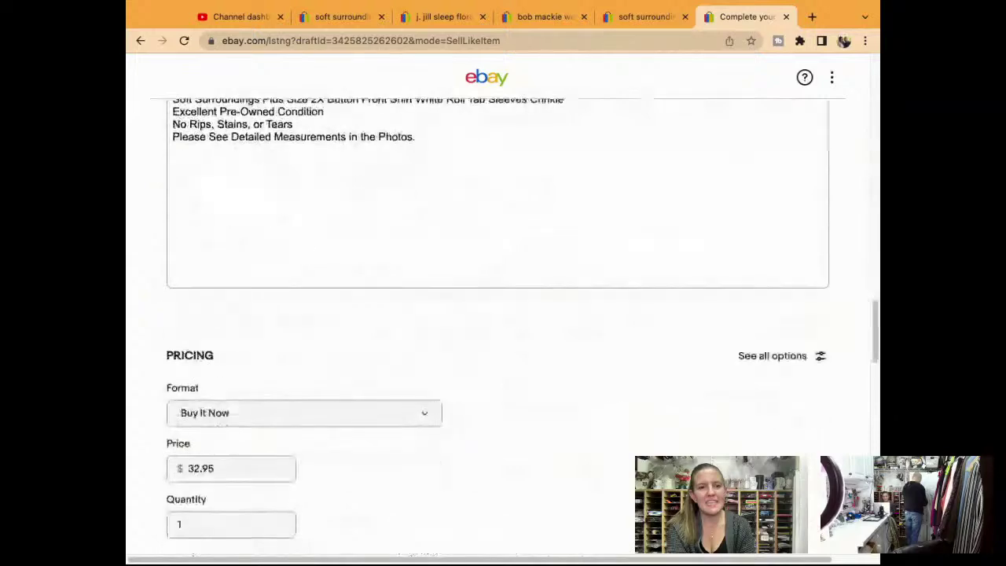
pyautogui.scroll(-20, 500, 314)
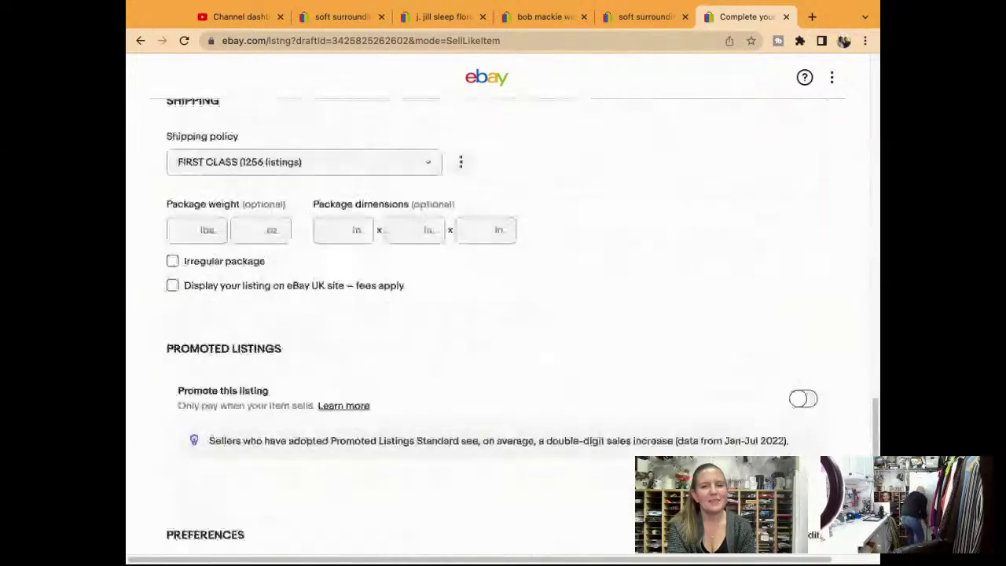
pyautogui.click(492, 320)
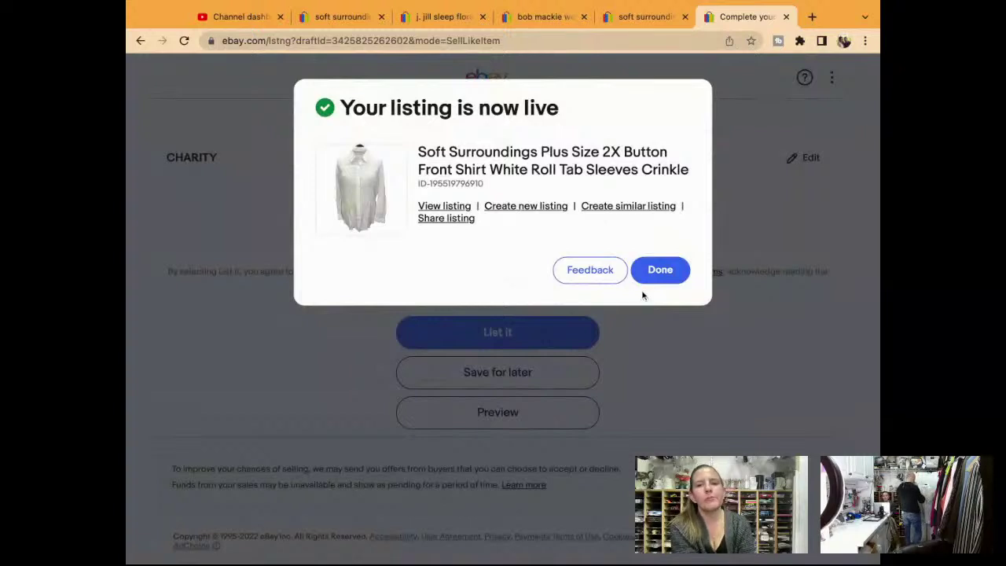
pyautogui.click(665, 271)
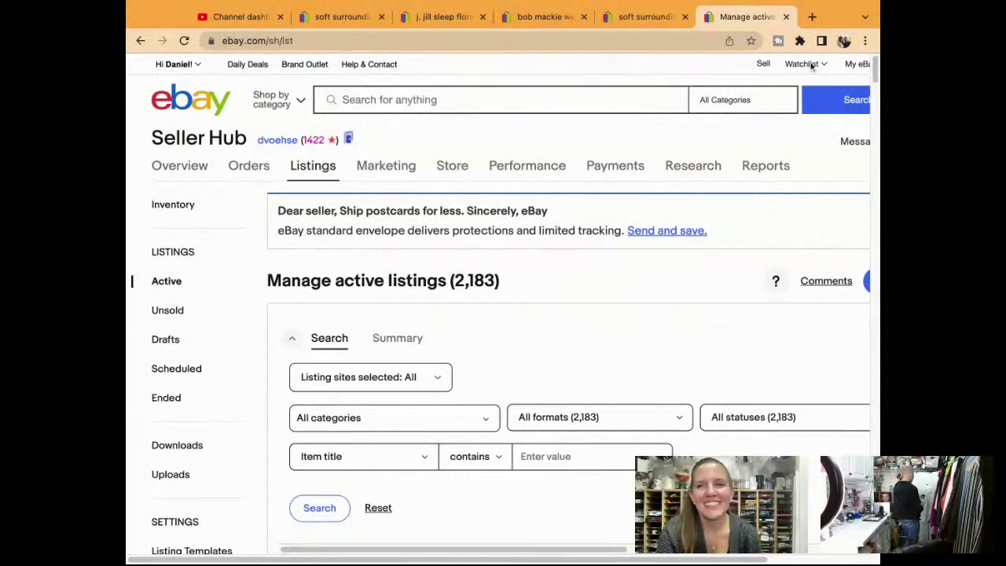
# Step: Search eBay for "foxcroft appleseeds striped tunic" and look through the matching listings
pyautogui.click(634, 96)
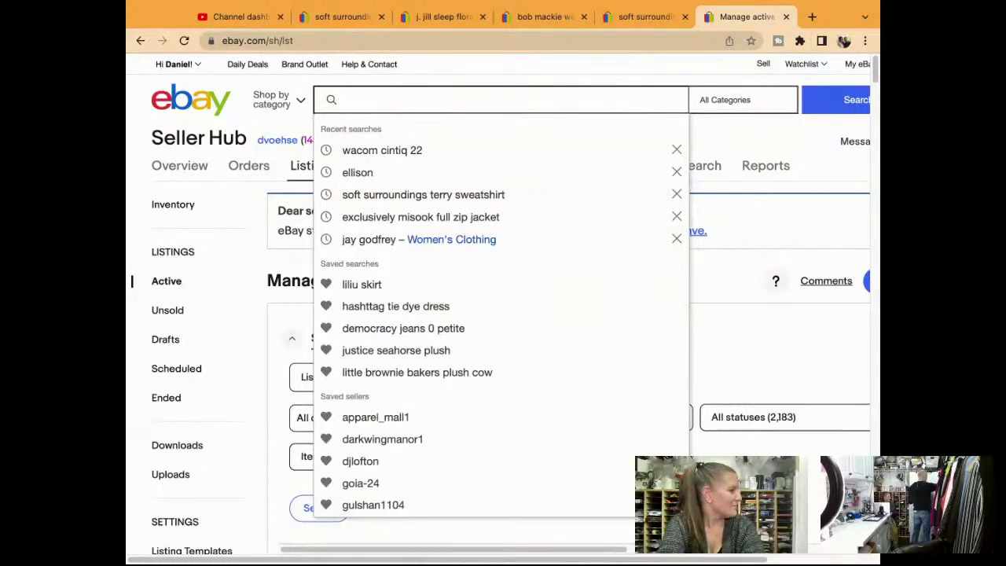
pyautogui.write('fo')
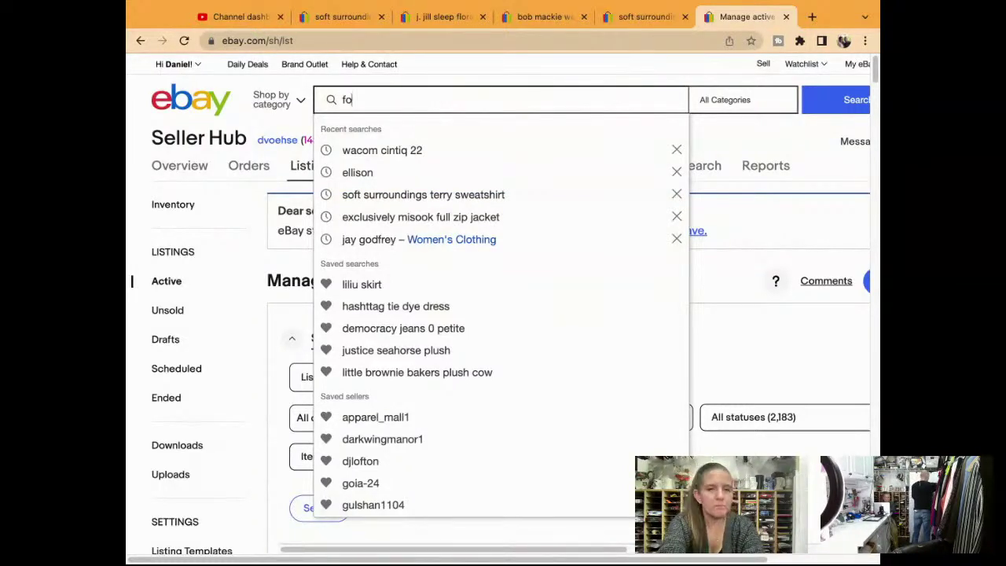
pyautogui.write('xcroft appleseeds striped')
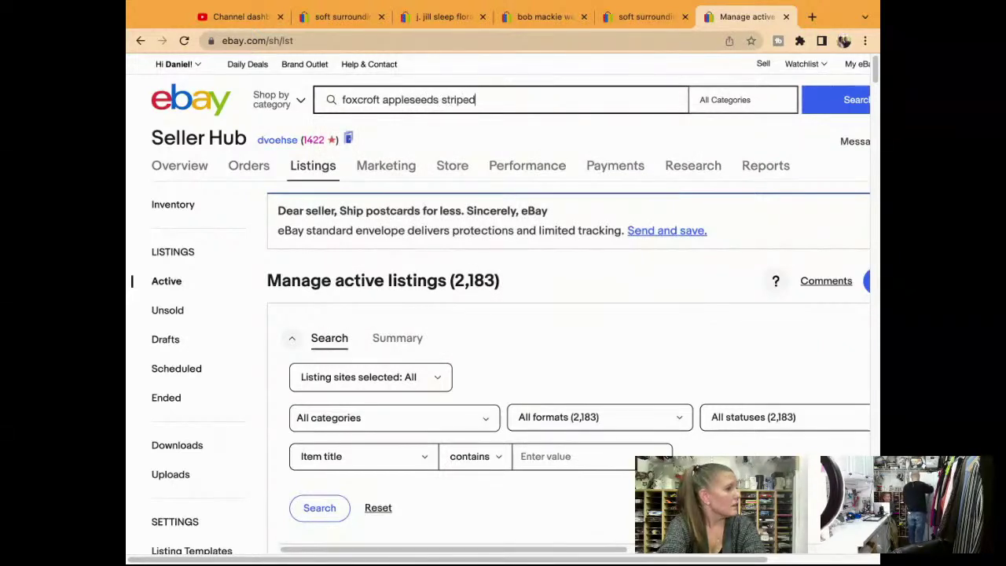
pyautogui.write('tunic')
pyautogui.press('Return')
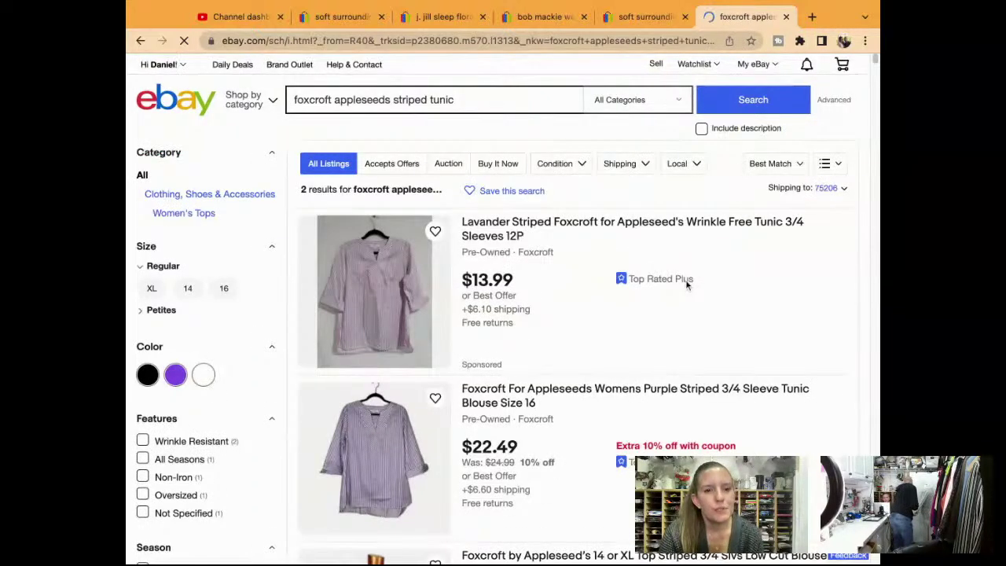
pyautogui.scroll(-1, 703, 375)
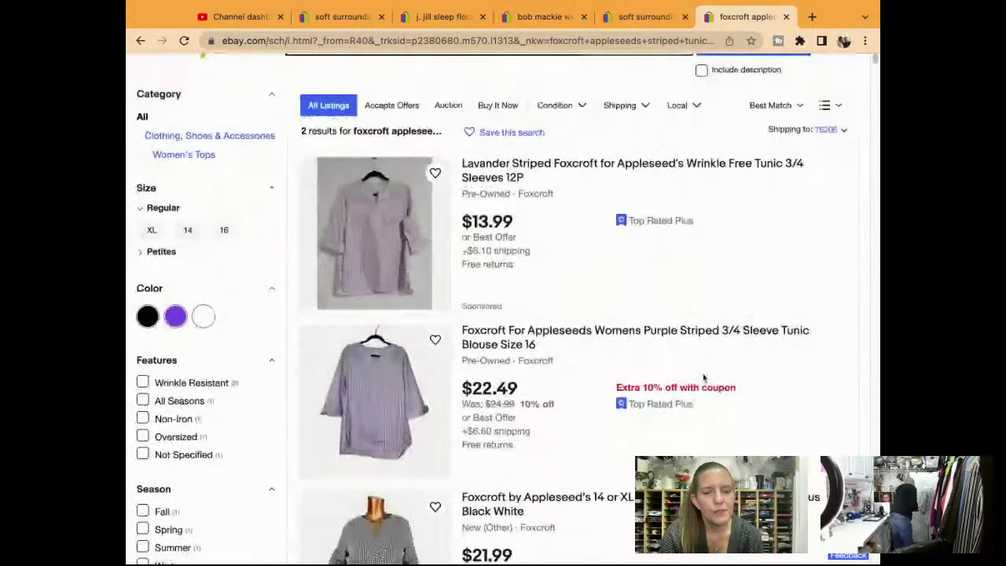
# Step: Examine the active Foxcroft striped tunic listings, comparing their styles and asking prices
pyautogui.scroll(-2, 705, 378)
pyautogui.scroll(-2, 705, 378)
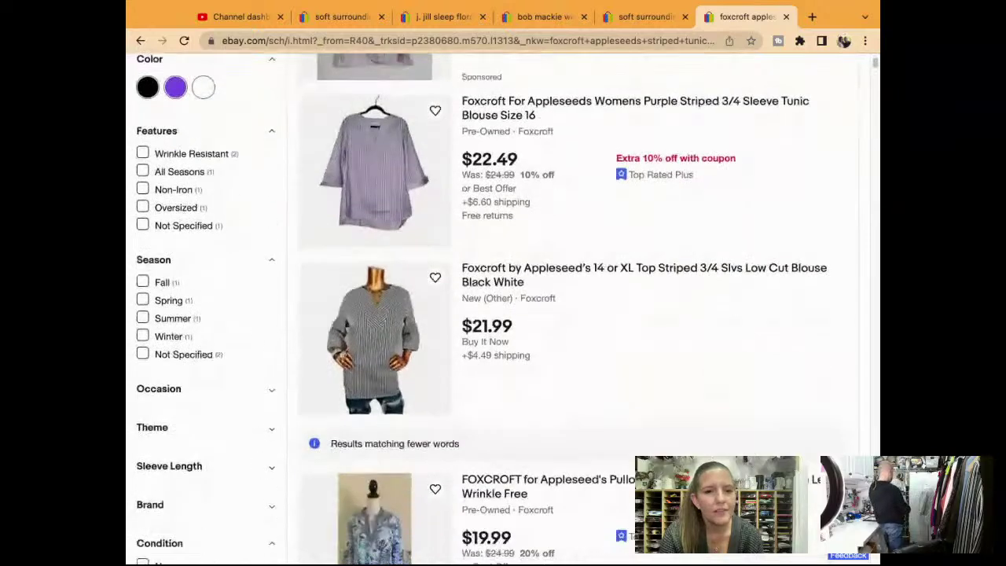
pyautogui.scroll(-1, 705, 378)
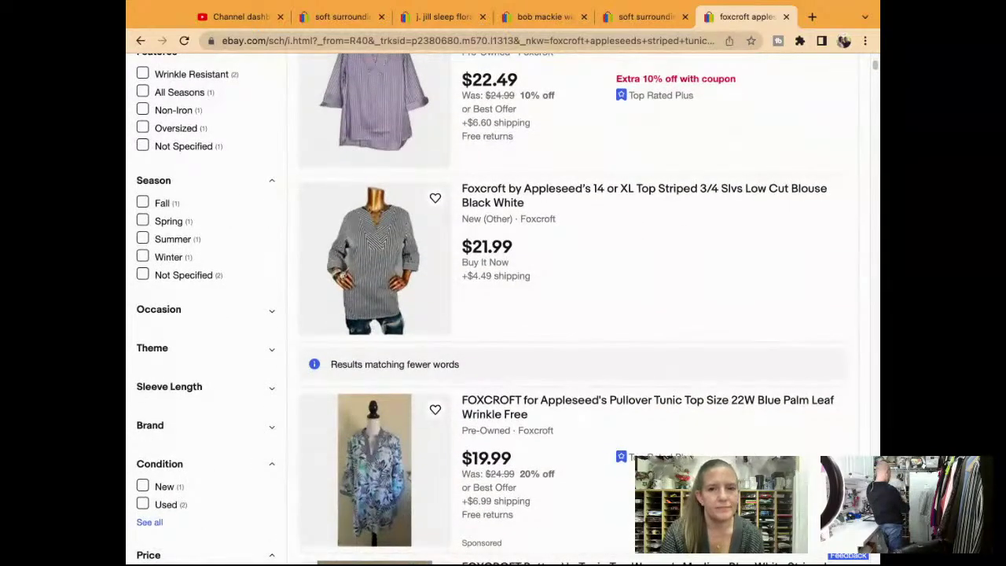
pyautogui.scroll(1, 488, 309)
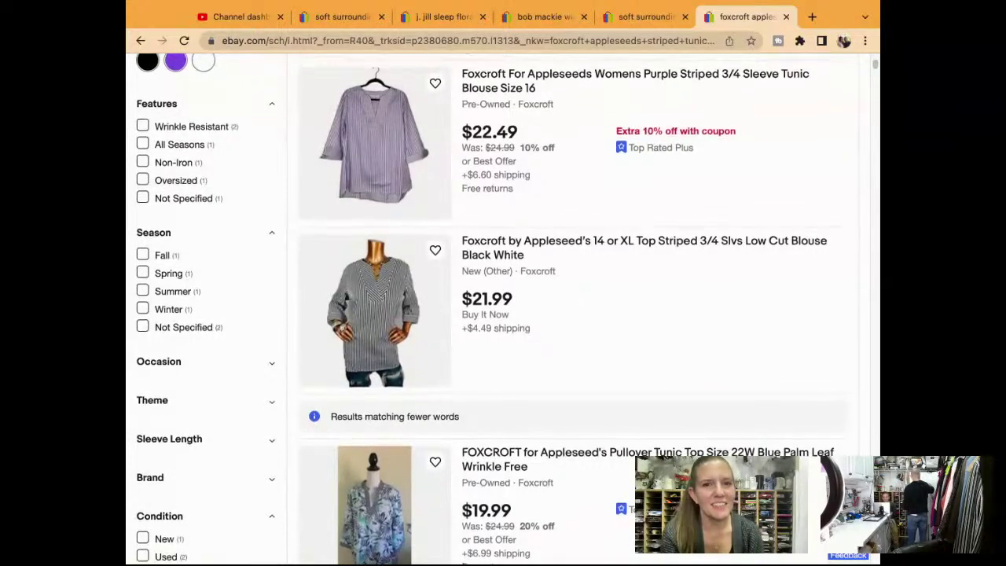
pyautogui.scroll(1, 488, 308)
pyautogui.scroll(-5, 571, 308)
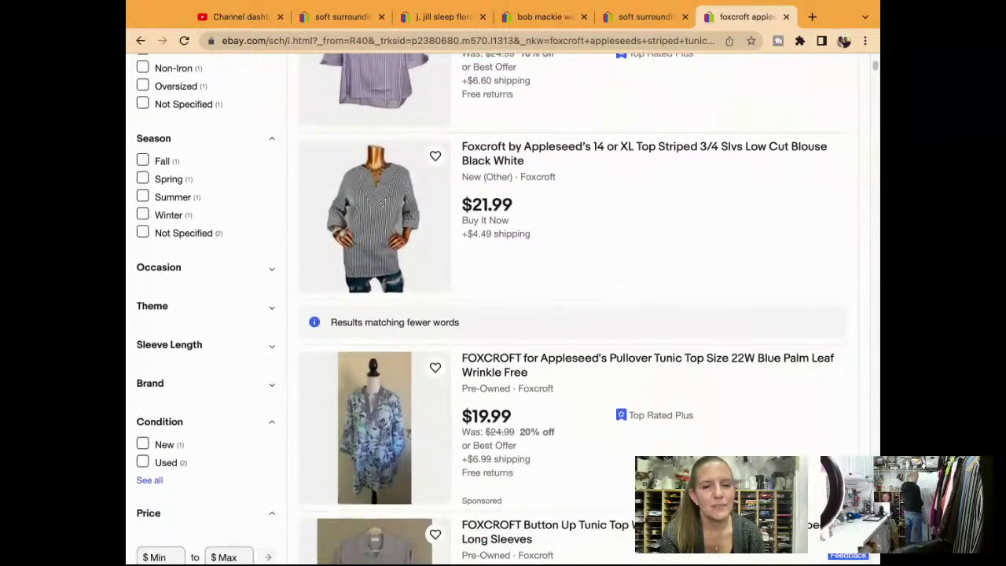
pyautogui.scroll(-20, 197, 353)
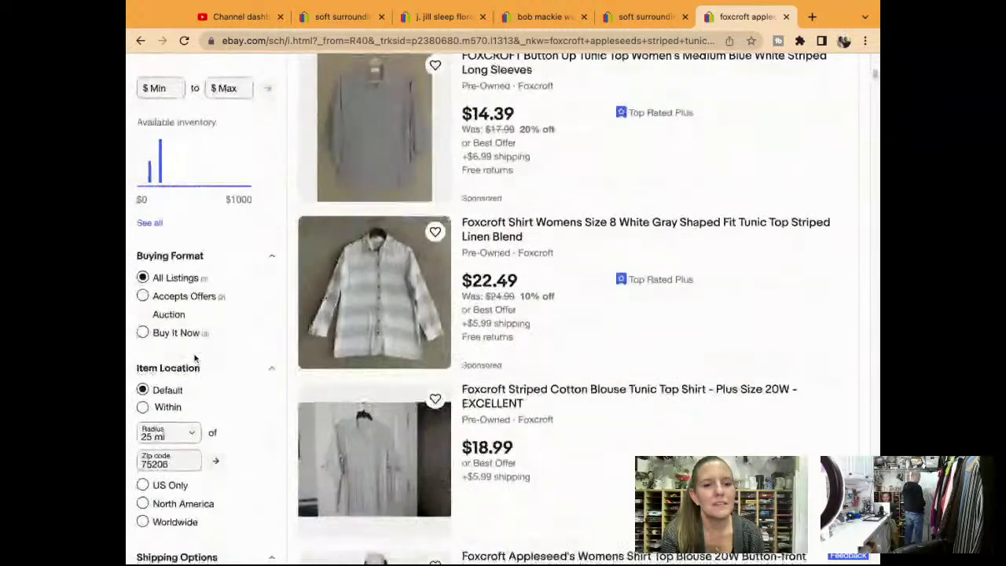
# Step: Filter the Foxcroft search to sold items and look through the sold listings and their prices
pyautogui.click(160, 463)
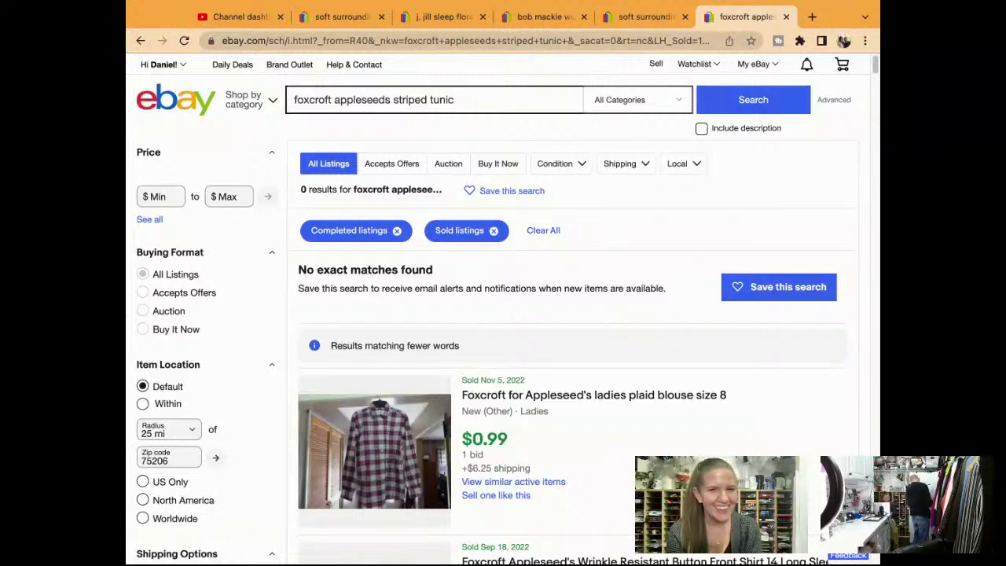
pyautogui.scroll(-5, 483, 368)
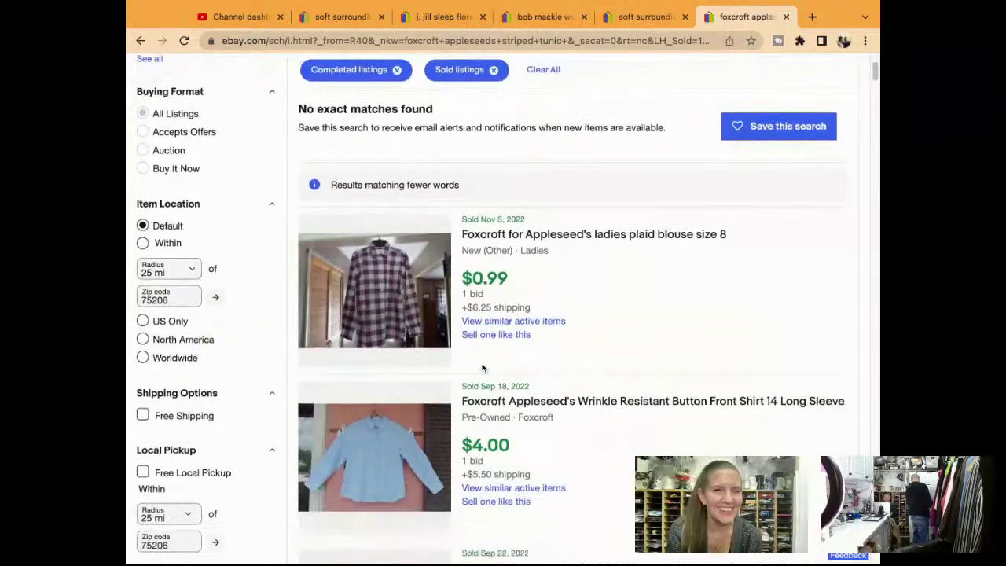
pyautogui.scroll(-1, 483, 368)
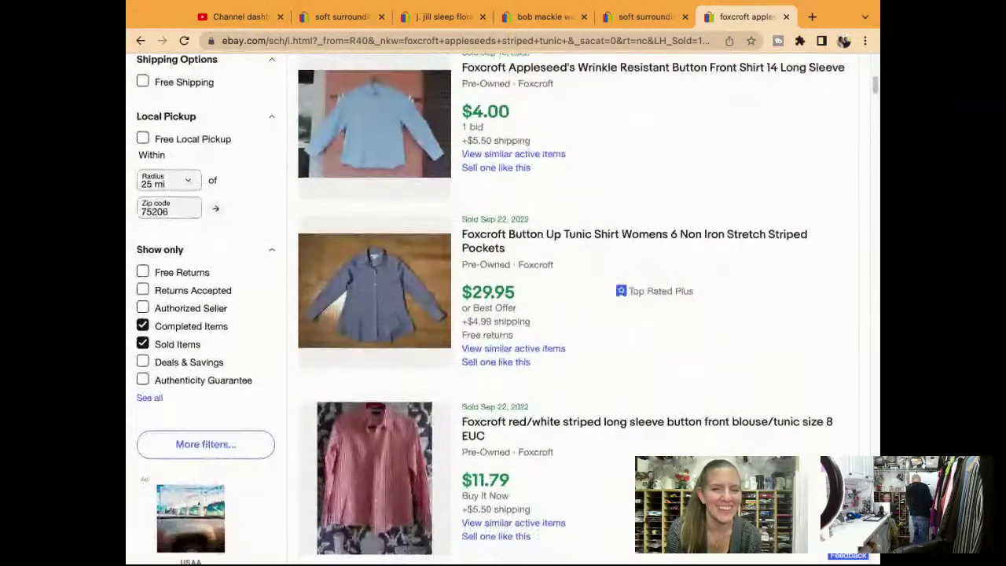
pyautogui.scroll(-6, 482, 350)
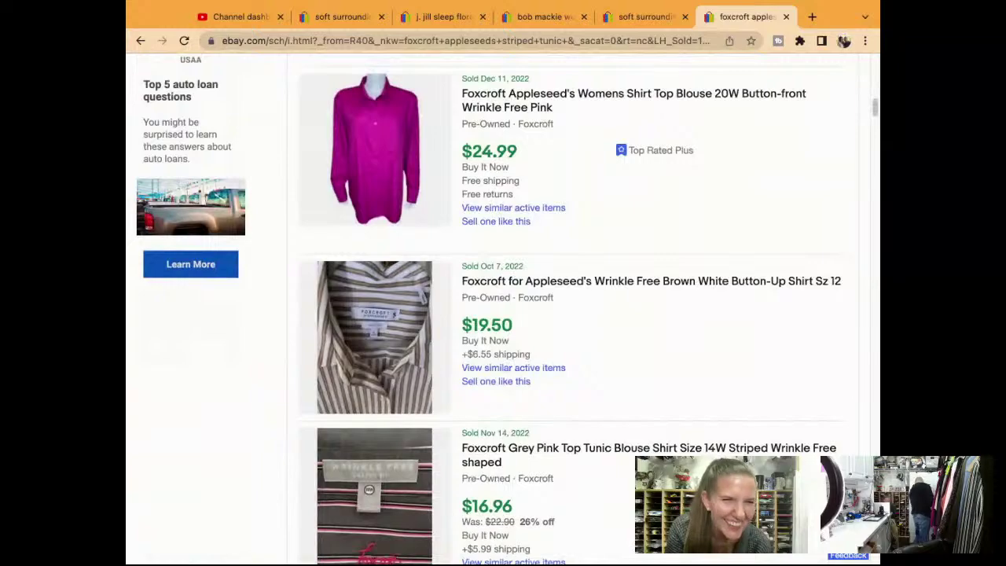
pyautogui.scroll(15, 482, 350)
pyautogui.scroll(-6, 484, 301)
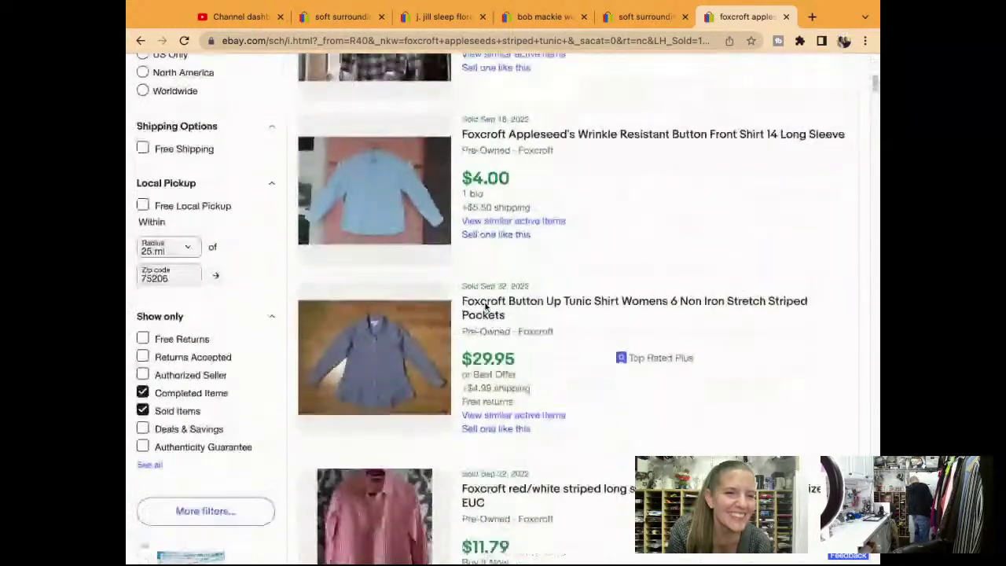
# Step: Return to the active listings and start a listing based on the black and white Foxcroft by Appleseed's striped blouse
pyautogui.click(143, 402)
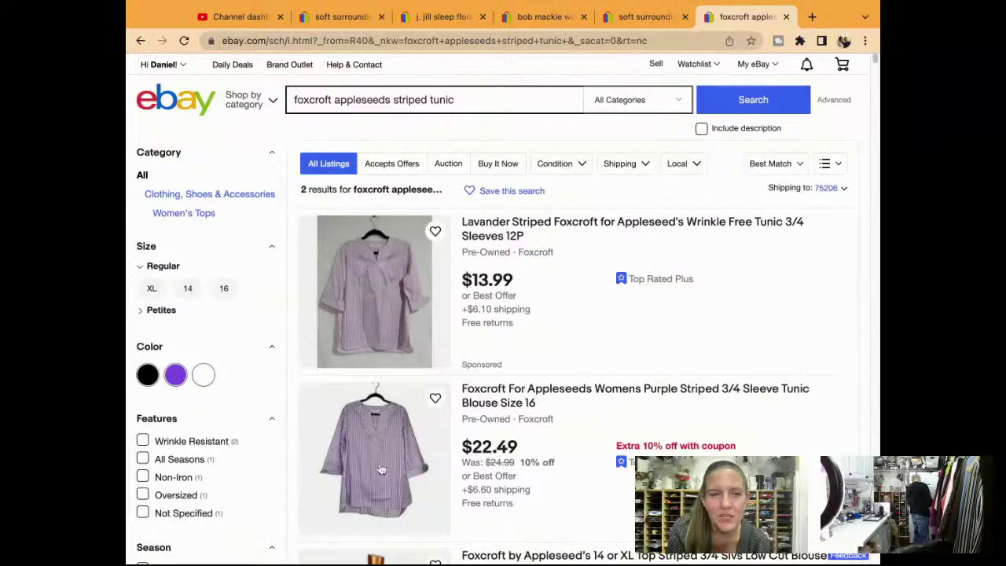
pyautogui.scroll(-6, 567, 437)
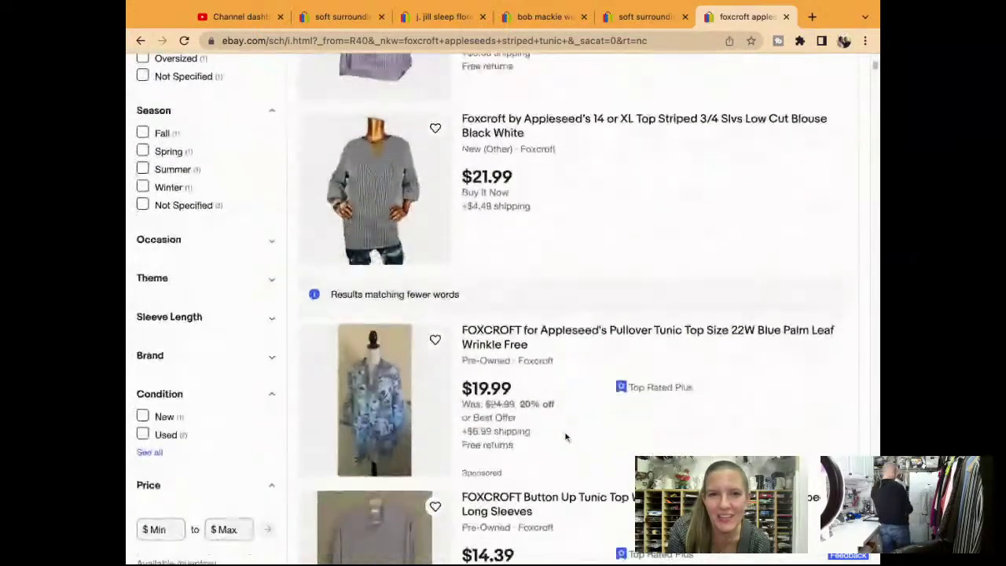
pyautogui.click(656, 121)
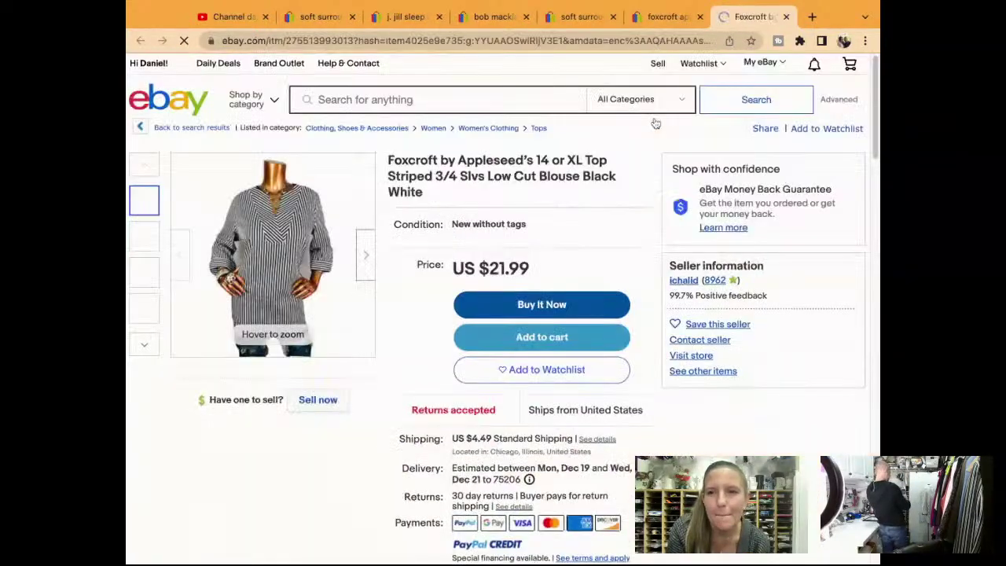
pyautogui.click(318, 400)
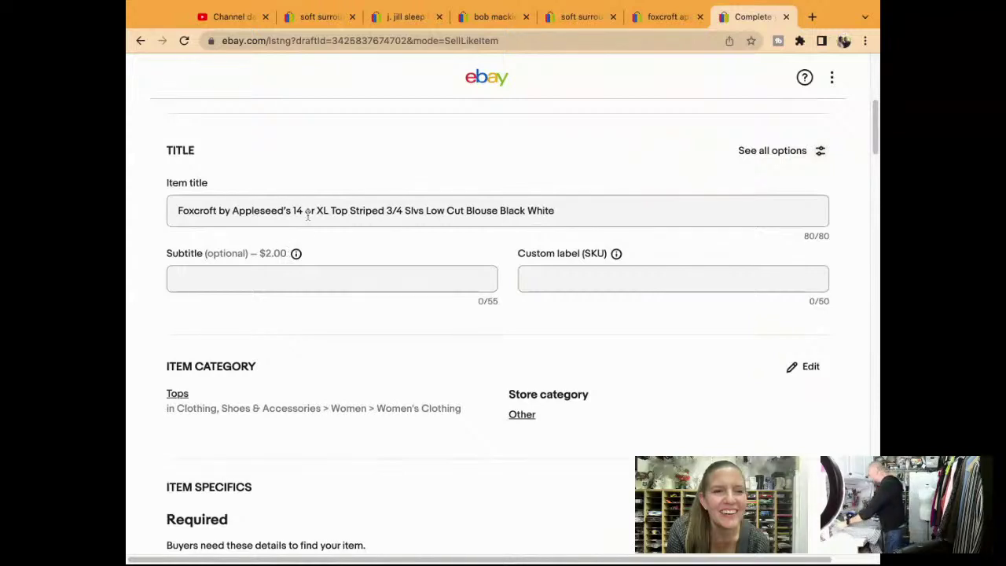
# Step: Replace "by Appleseed's" with "for Appleseeds" in the item title
pyautogui.click(288, 210)
pyautogui.press('BackSpace')
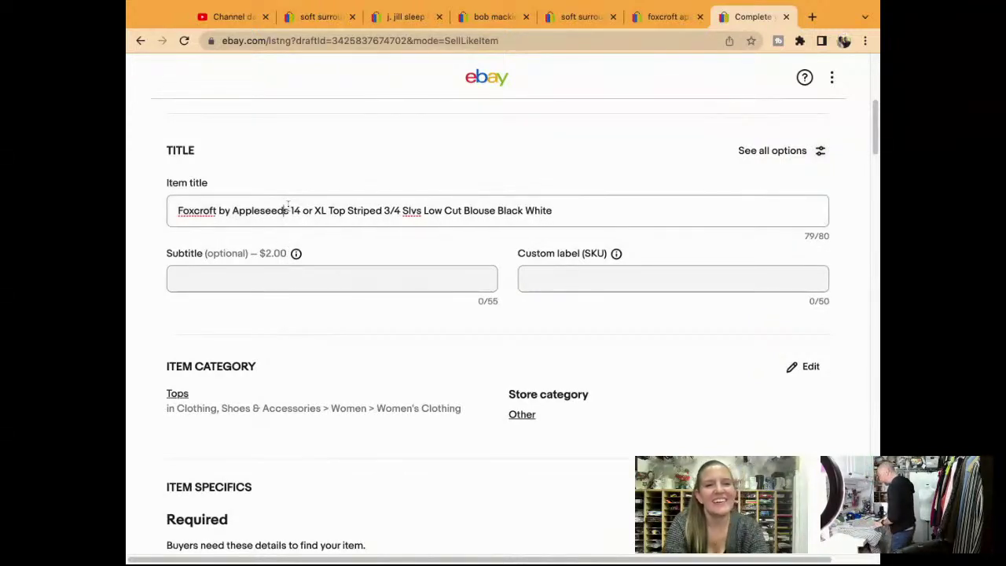
pyautogui.press('BackSpace')
pyautogui.press('BackSpace')
pyautogui.write('for')
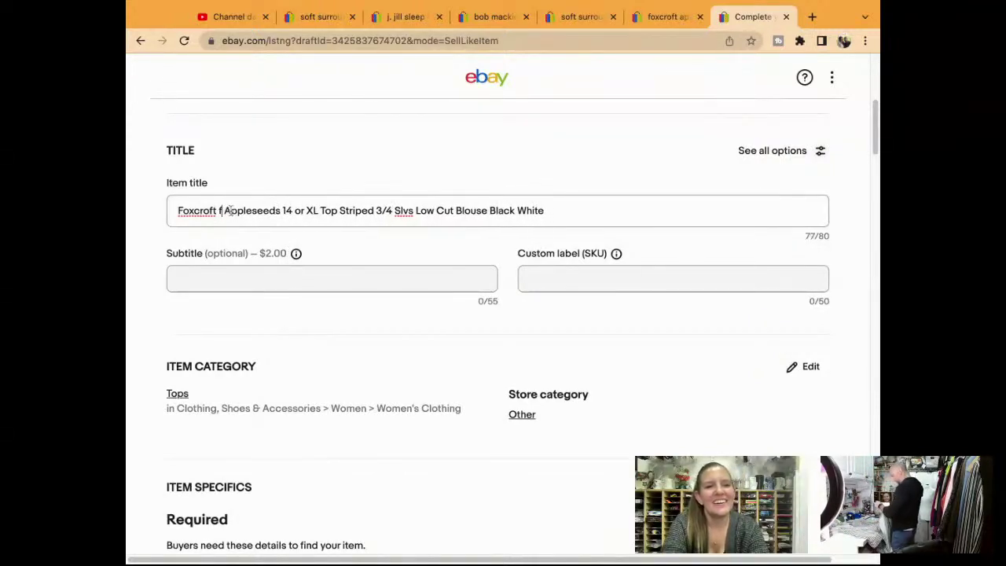
# Step: Replace "14 or XL" in the item title with "Plus Sz"
pyautogui.moveTo(328, 210); pyautogui.dragTo(299, 211)
pyautogui.press('BackSpace')
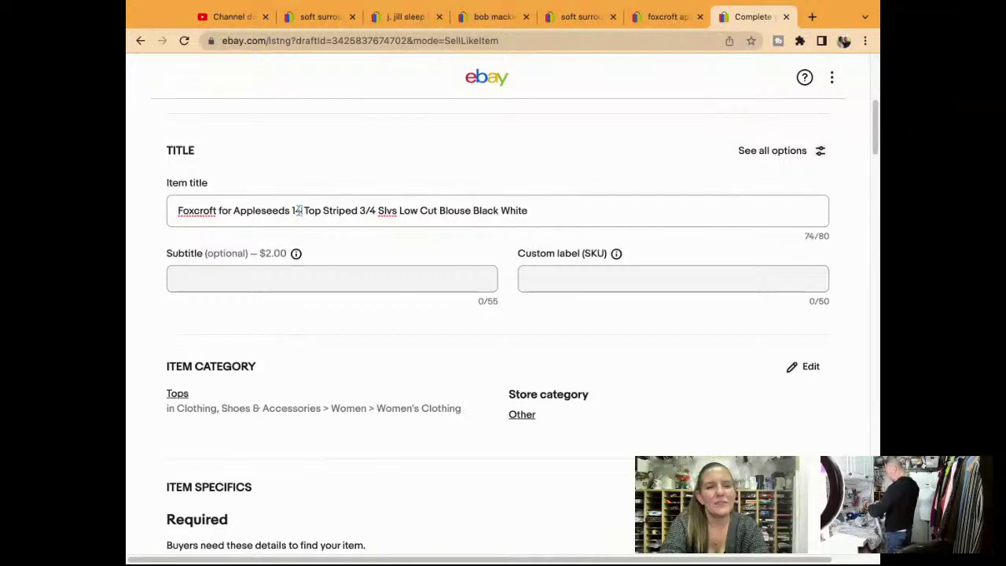
pyautogui.press('BackSpace')
pyautogui.write('Plus Siz')
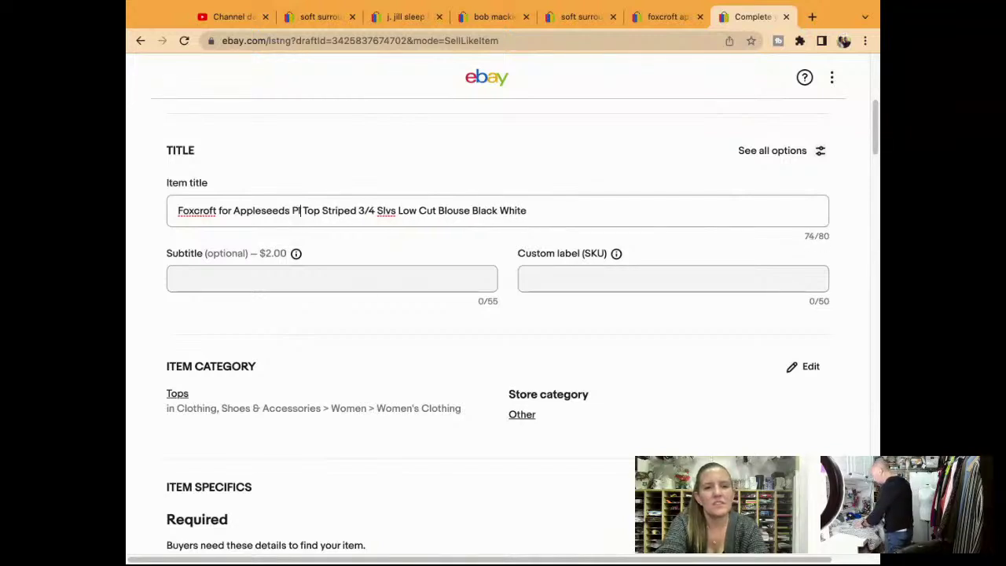
pyautogui.press('BackSpace')
pyautogui.press('BackSpace')
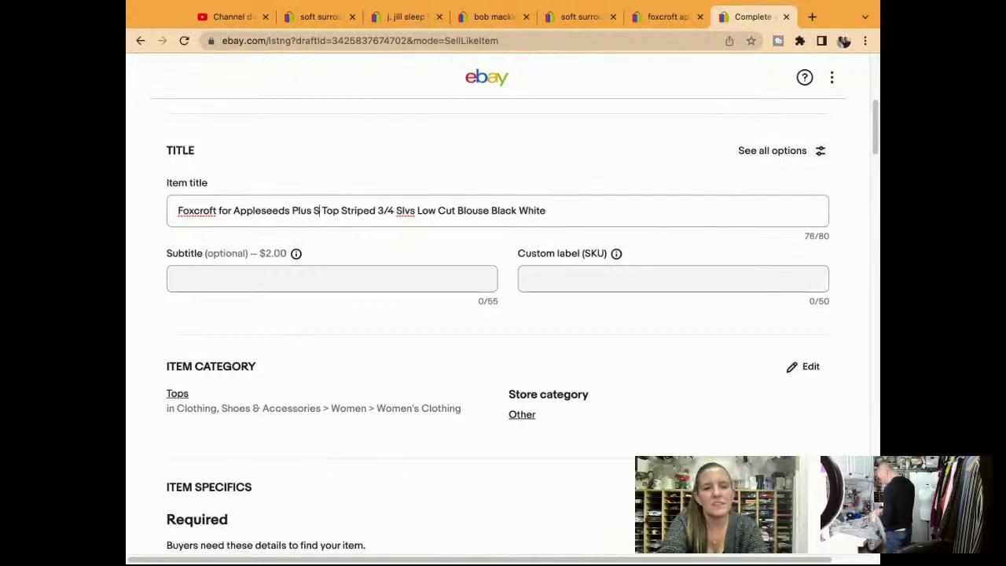
pyautogui.write('z')
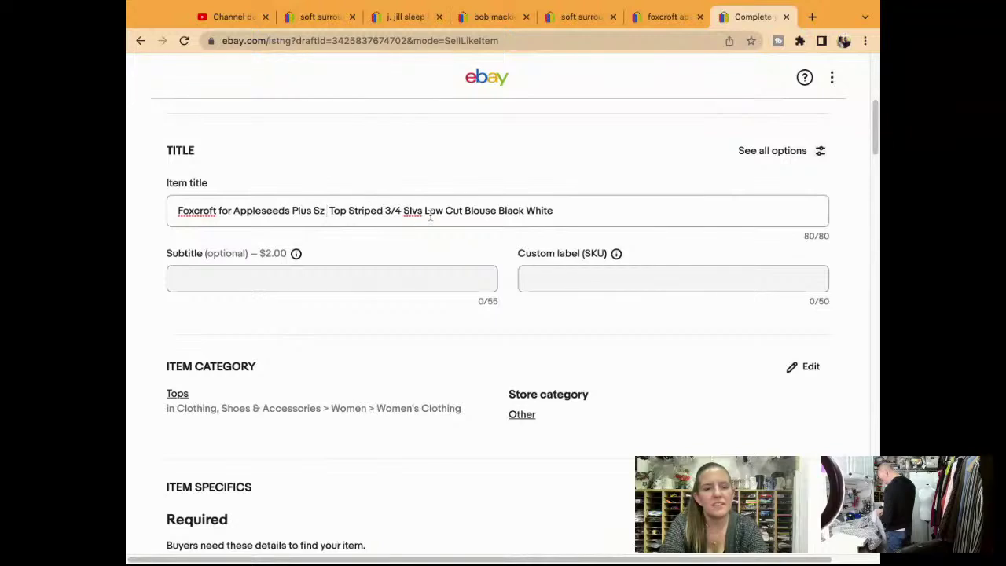
# Step: Remove "3/4 Slvs" from the item title
pyautogui.press('BackSpace')
pyautogui.press('BackSpace')
pyautogui.press('BackSpace')
pyautogui.press('BackSpace')
pyautogui.press('BackSpace')
pyautogui.press('BackSpace')
pyautogui.press('BackSpace')
pyautogui.press('BackSpace')
pyautogui.press('BackSpace')
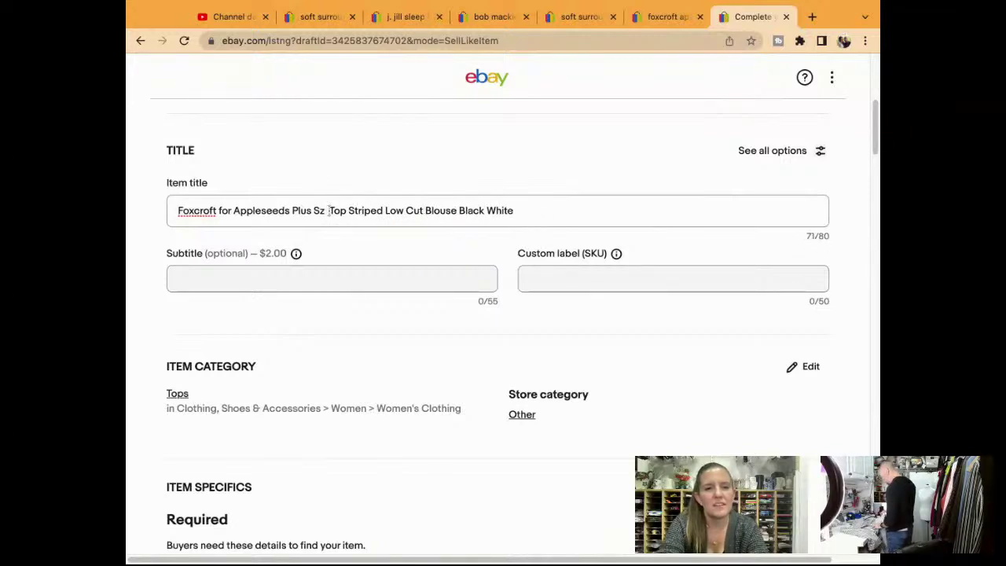
# Step: Add "22W" to the size in the title and spell out "Sz" as "Size"
pyautogui.write('22q')
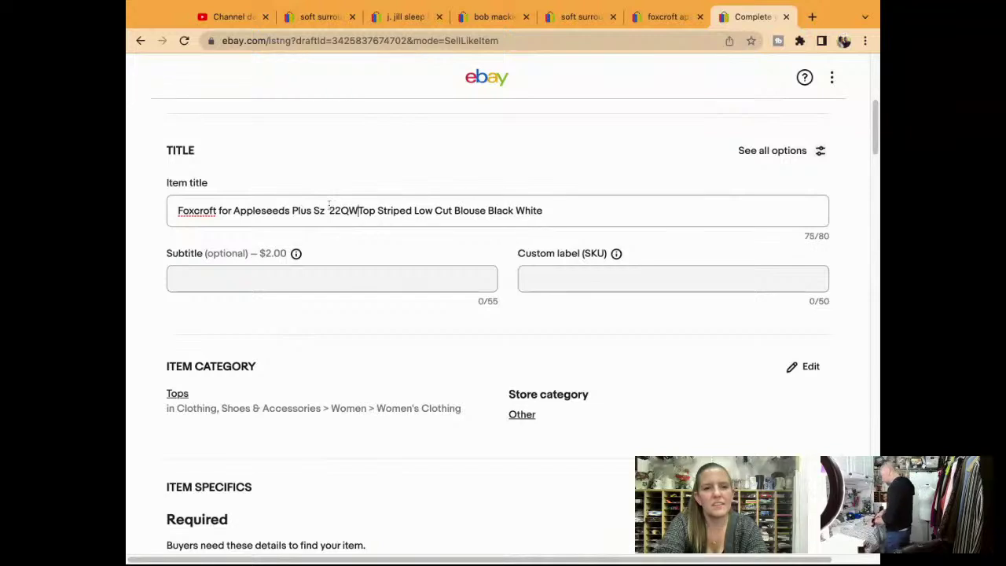
pyautogui.press('BackSpace')
pyautogui.write('W ')
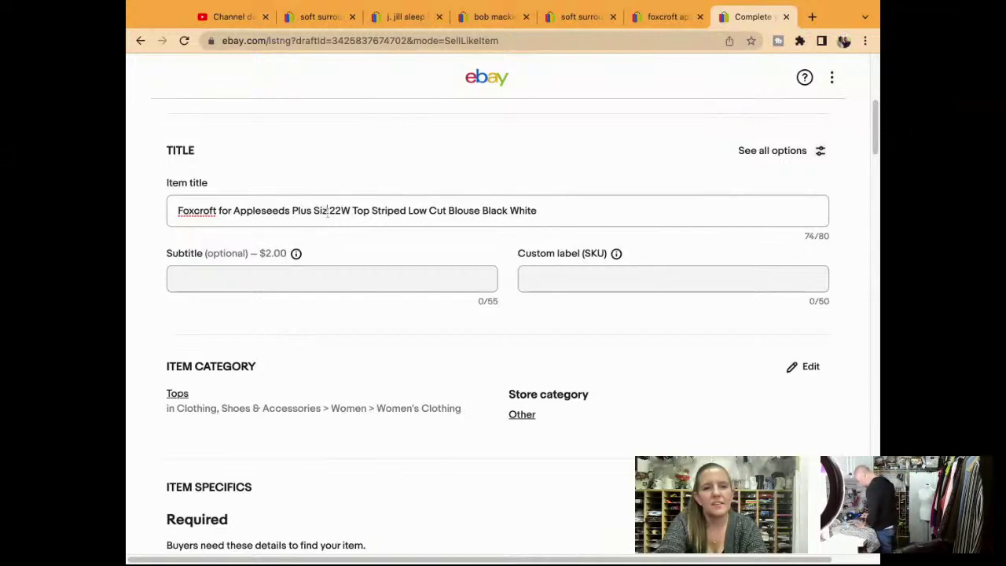
pyautogui.write('e')
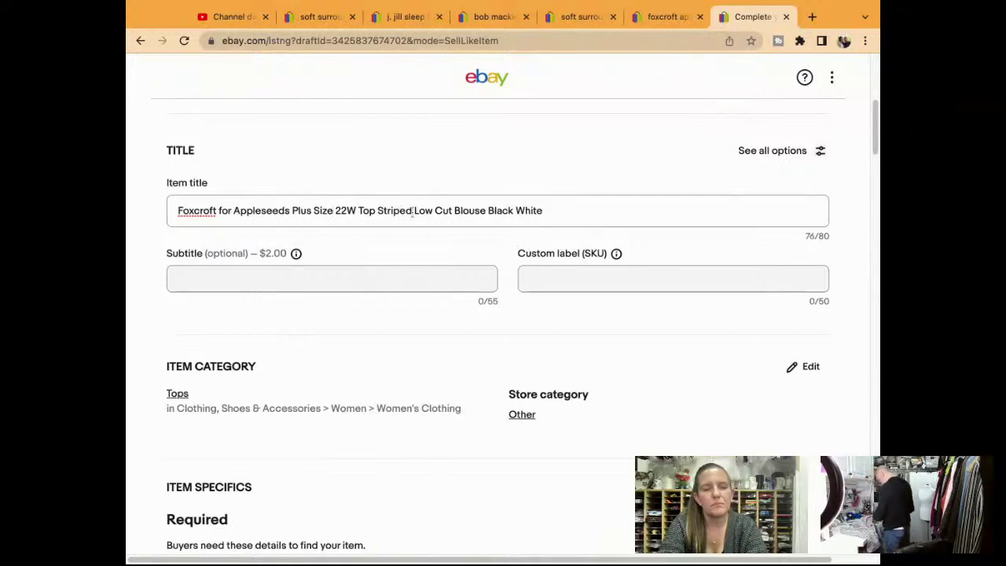
# Step: Replace "Low Cut" in the item title with "Tunic"
pyautogui.press('BackSpace')
pyautogui.press('BackSpace')
pyautogui.press('BackSpace')
pyautogui.press('BackSpace')
pyautogui.press('BackSpace')
pyautogui.press('BackSpace')
pyautogui.write('t')
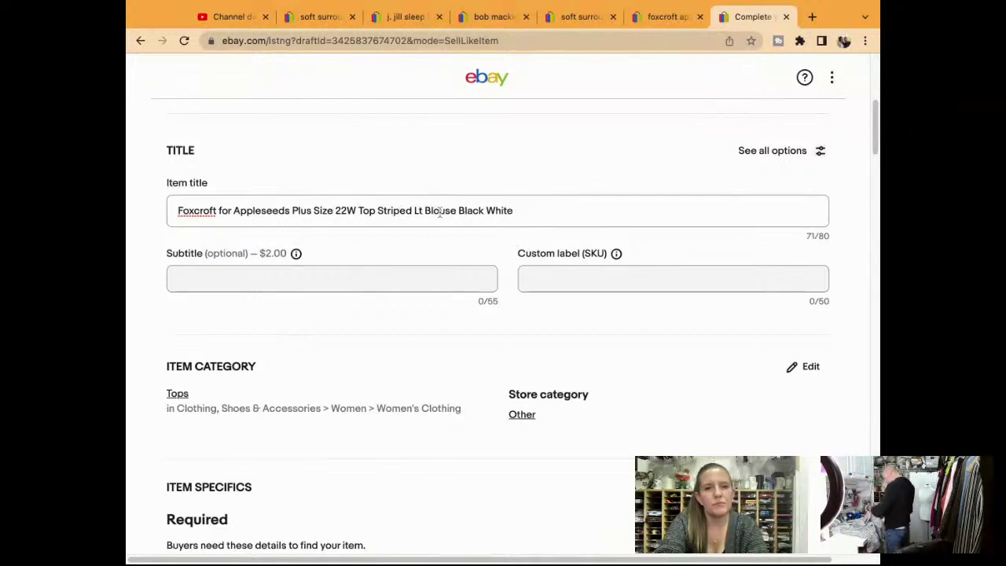
pyautogui.press('BackSpace')
pyautogui.press('BackSpace')
pyautogui.write('Tunic')
pyautogui.press('BackSpace')
pyautogui.press('BackSpace')
pyautogui.press('BackSpace')
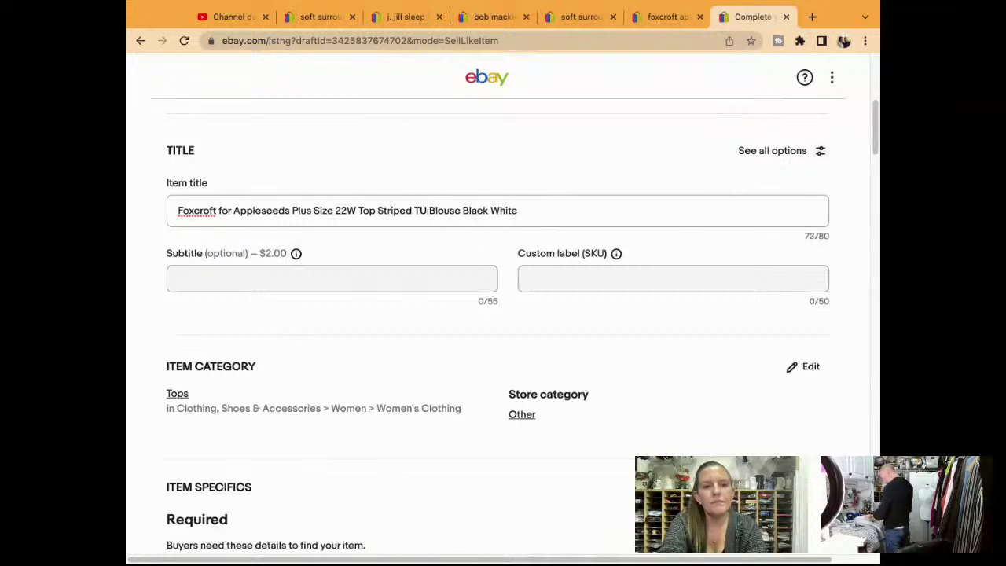
pyautogui.write('nic')
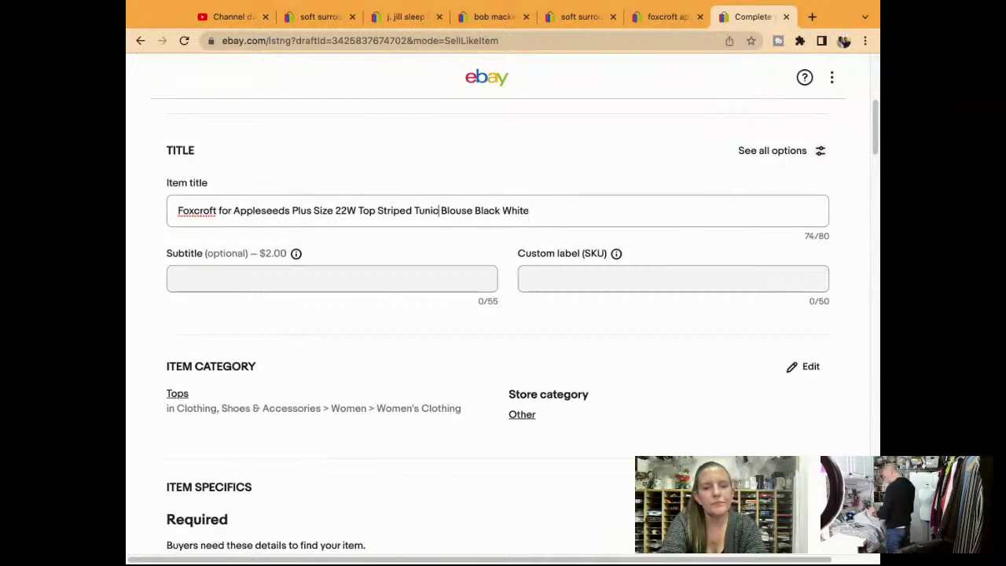
# Step: Set the custom label (SKU) to 7021 and copy the full item title
pyautogui.tripleClick(563, 221)
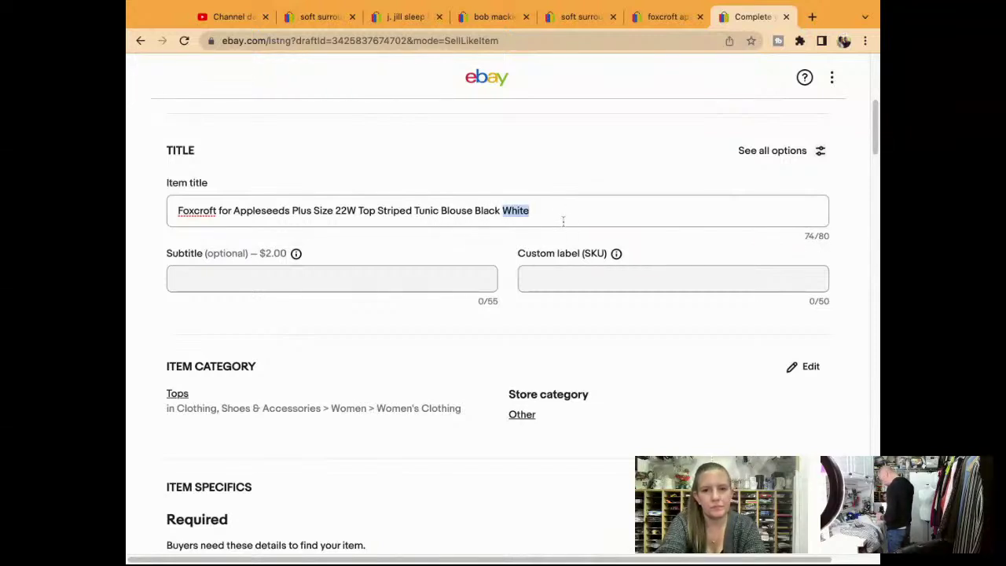
pyautogui.click(530, 211)
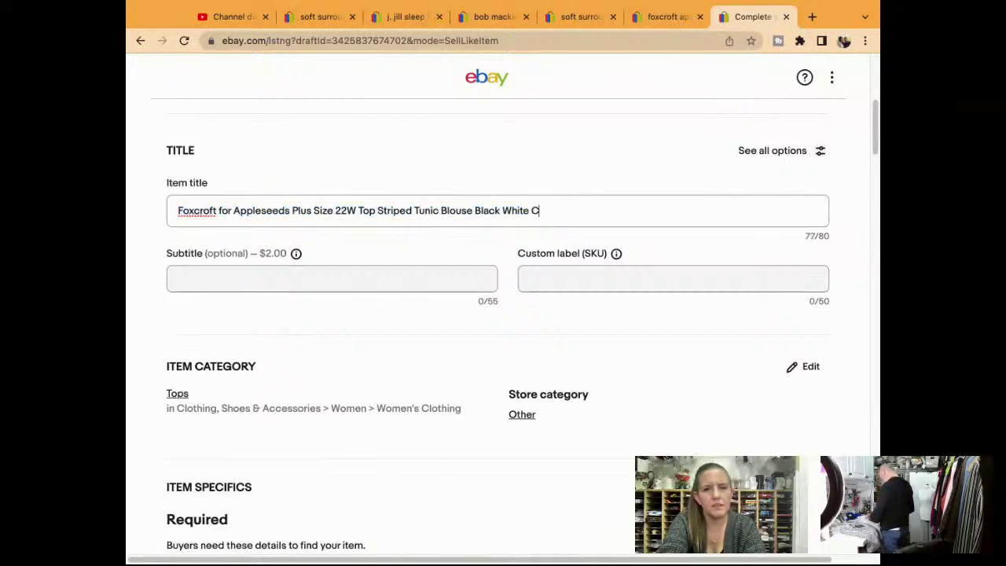
pyautogui.click(601, 283)
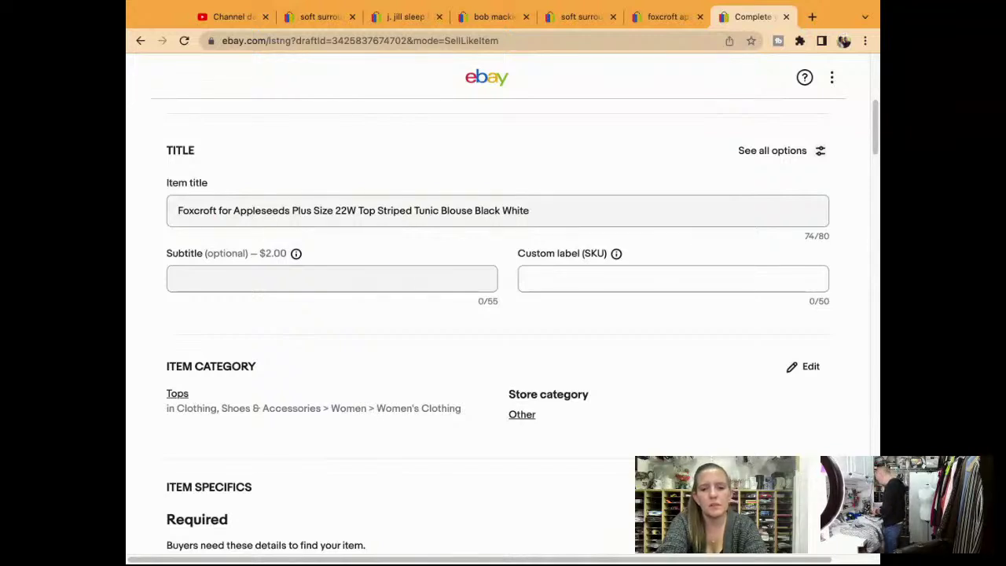
pyautogui.tripleClick(575, 220)
pyautogui.press('super+c')
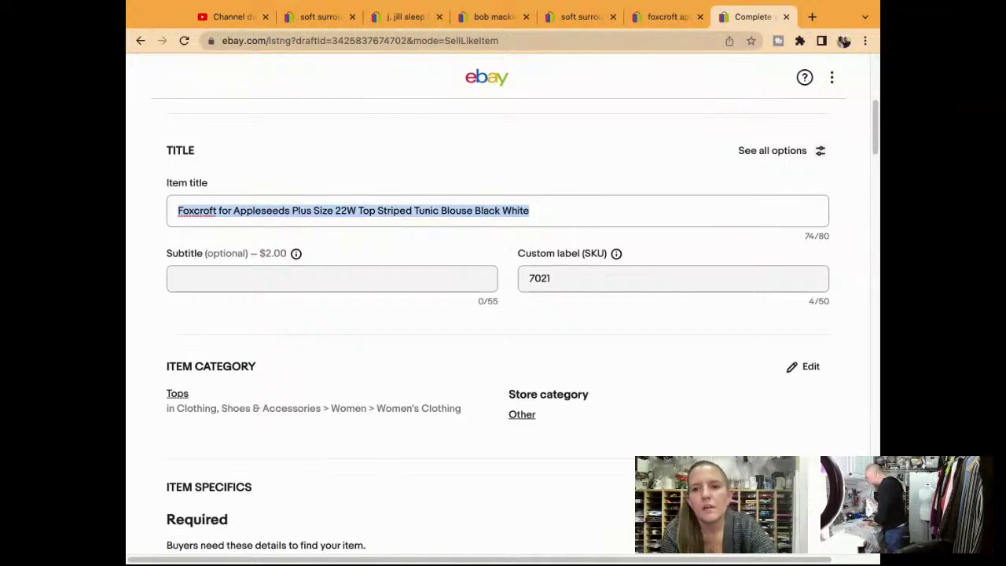
# Step: Set the size type in the required item specifics to Plus
pyautogui.scroll(-1, 498, 335)
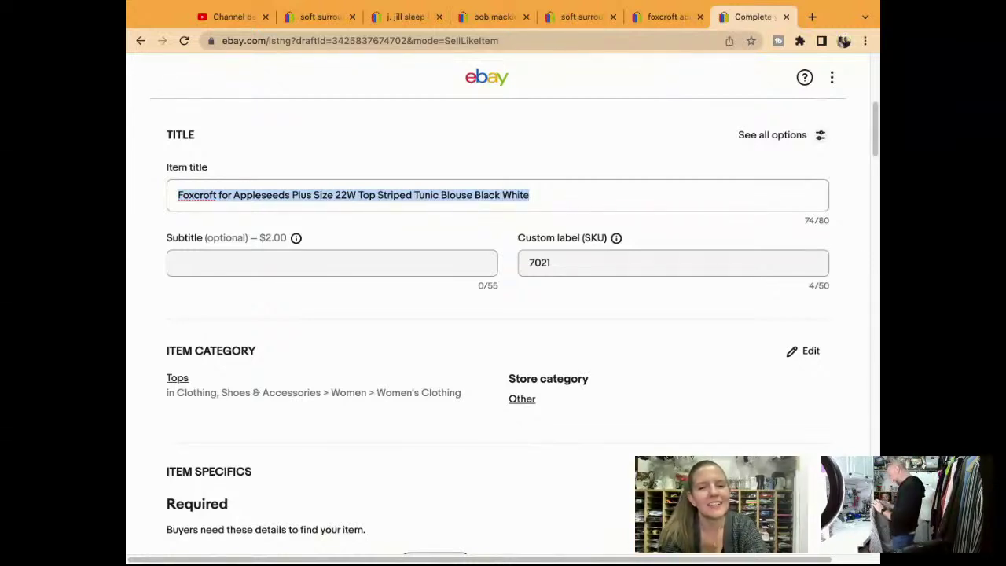
pyautogui.scroll(-5, 487, 330)
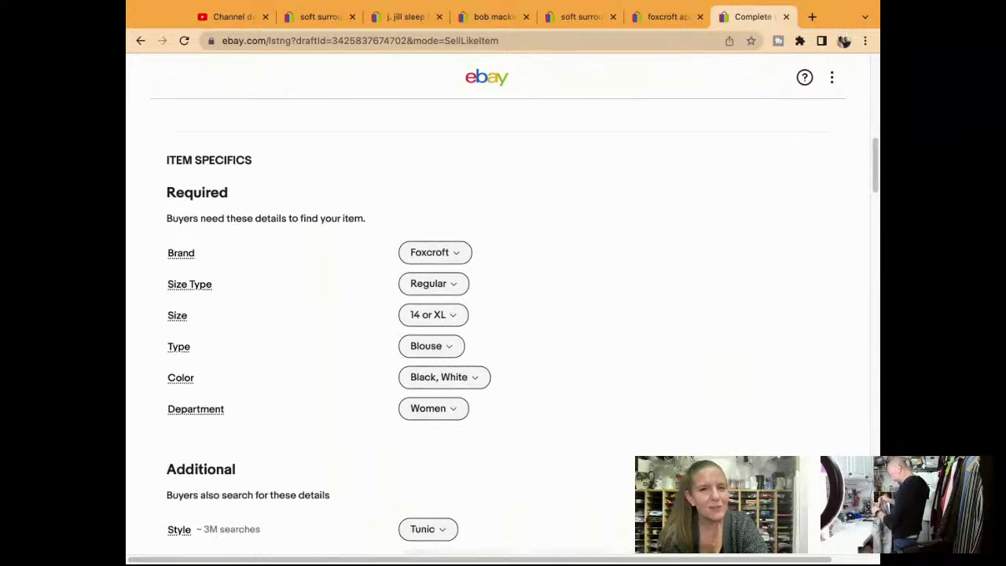
pyautogui.scroll(-3, 448, 196)
pyautogui.click(442, 185)
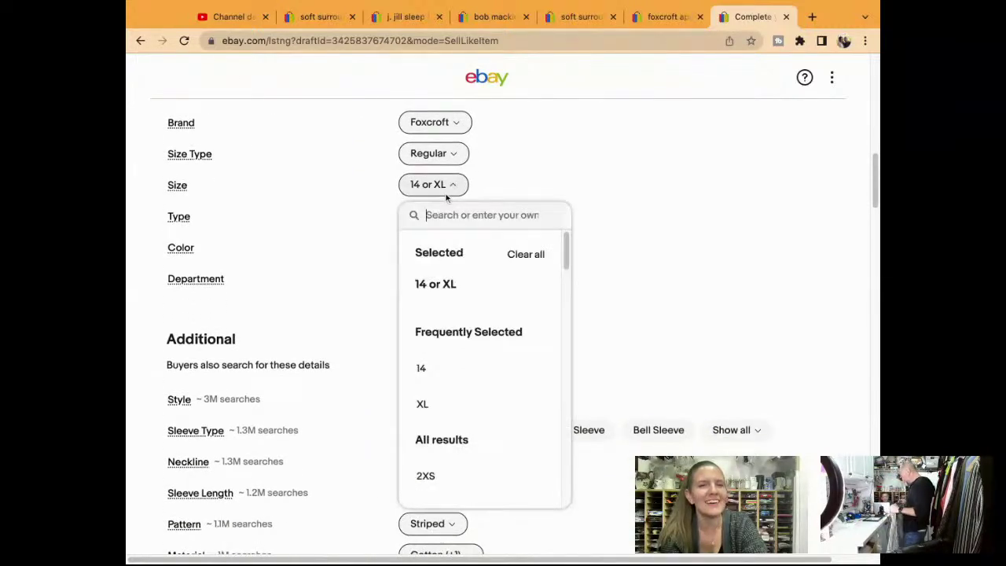
pyautogui.click(454, 156)
pyautogui.click(537, 368)
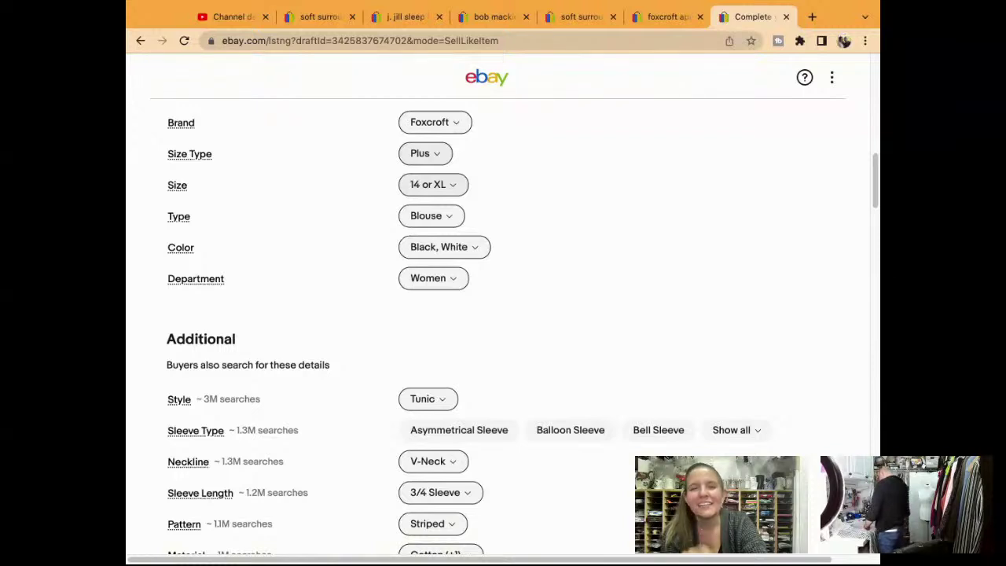
# Step: Set the size in the required item specifics to 22W
pyautogui.click(433, 184)
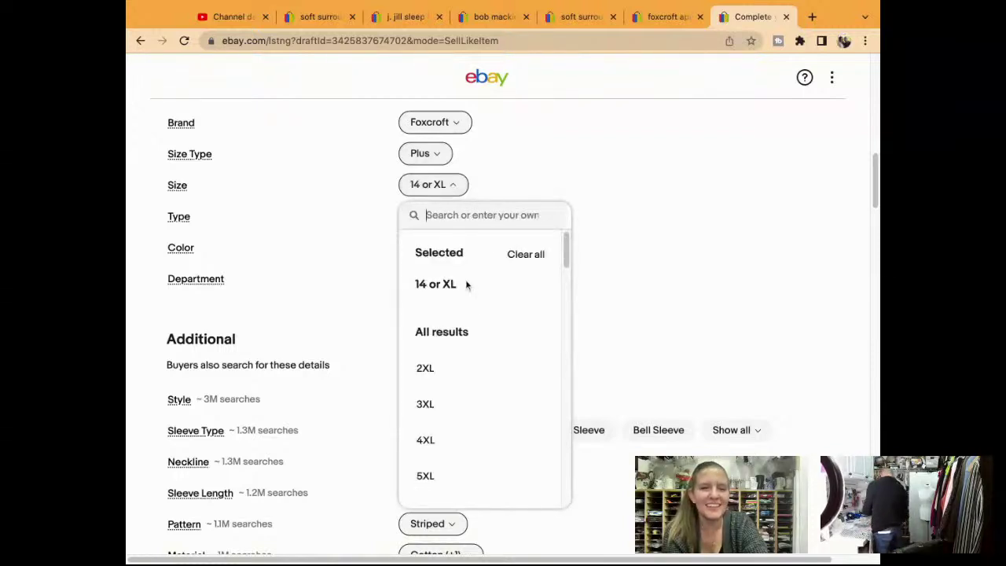
pyautogui.scroll(-10, 479, 310)
pyautogui.scroll(-10, 479, 312)
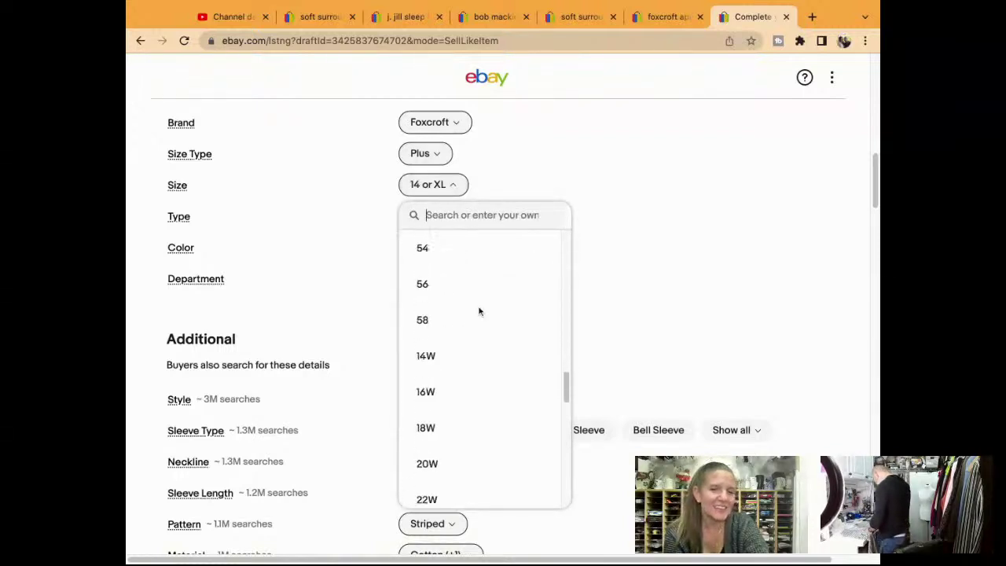
pyautogui.scroll(2, 479, 311)
pyautogui.scroll(2, 479, 308)
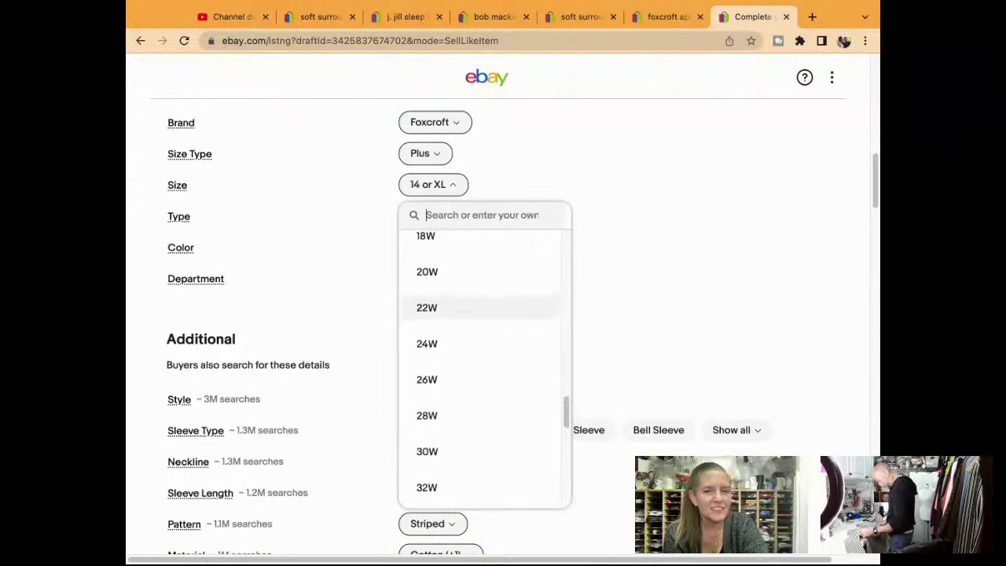
pyautogui.click(479, 308)
# Step: Set the sleeve type in the additional item specifics to Casual Sleeve
pyautogui.scroll(-2, 479, 281)
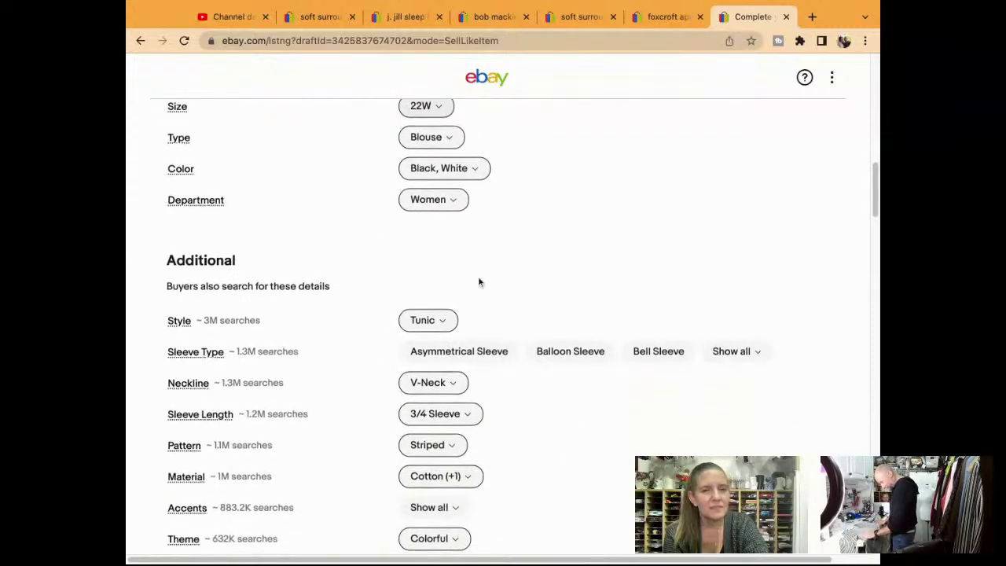
pyautogui.scroll(-1, 480, 277)
pyautogui.scroll(-1, 479, 278)
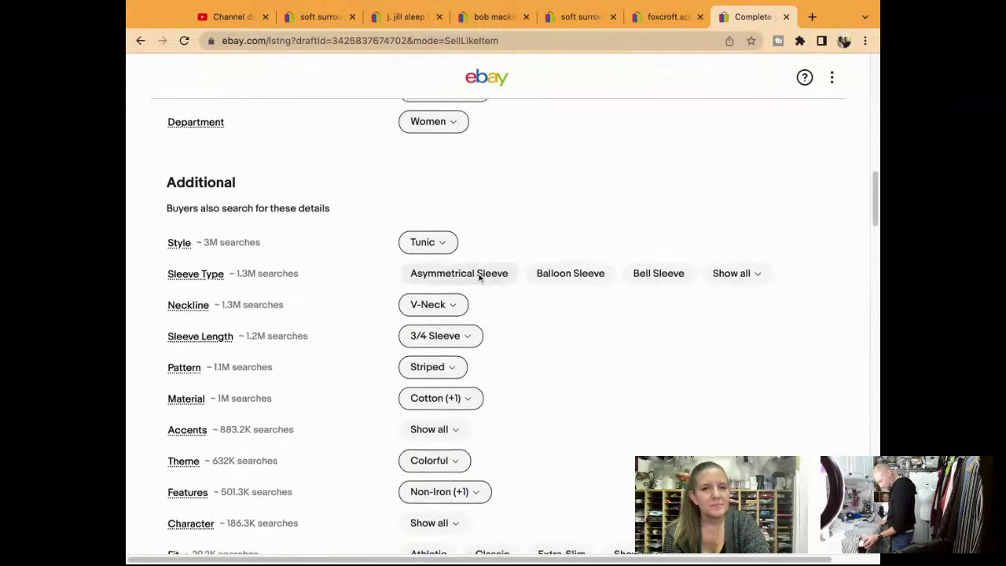
pyautogui.click(766, 274)
pyautogui.click(810, 495)
# Step: Set both Handmade and Personalize to No in the additional item specifics
pyautogui.scroll(-10, 503, 327)
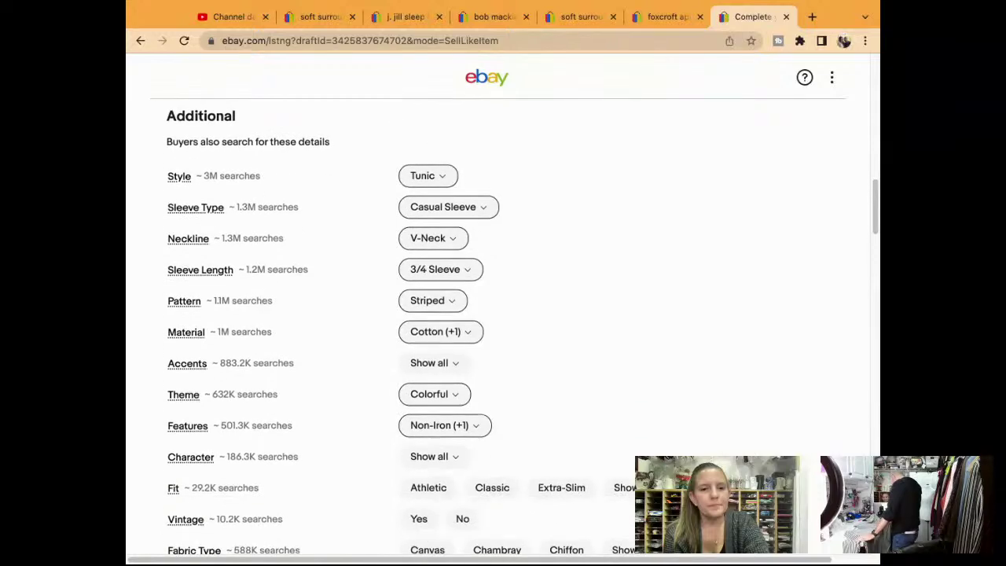
pyautogui.scroll(-2, 467, 254)
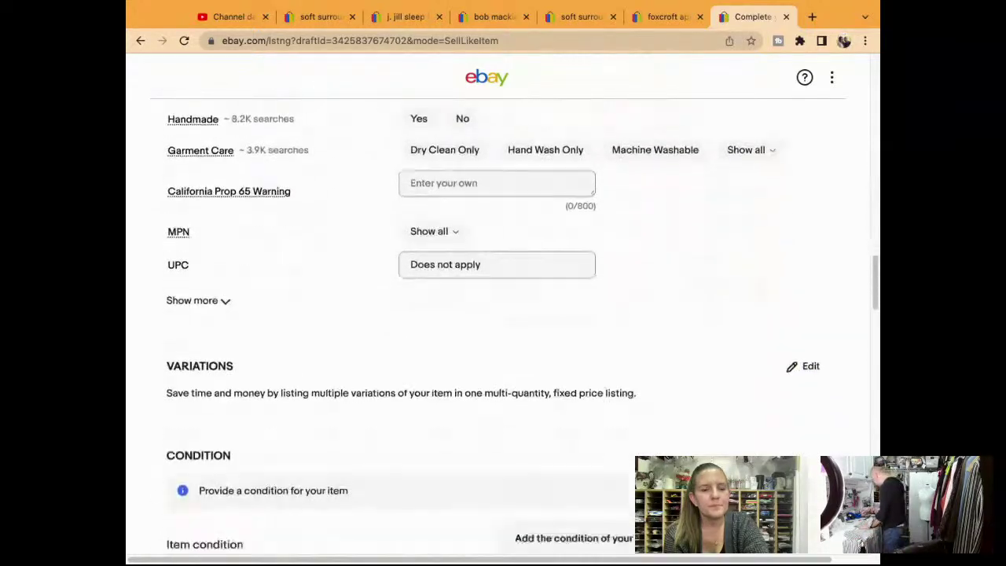
pyautogui.scroll(3, 467, 253)
pyautogui.click(462, 230)
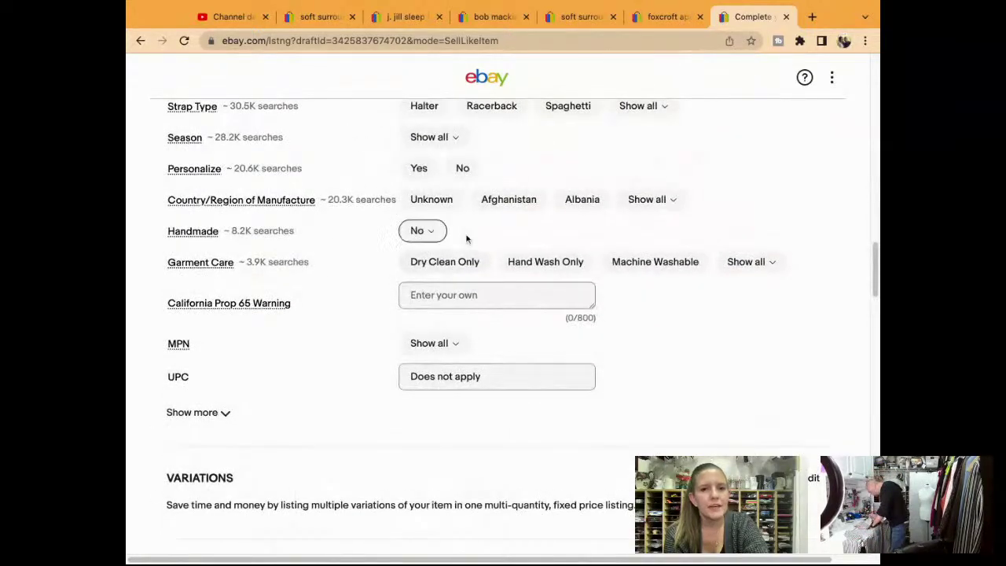
pyautogui.click(462, 168)
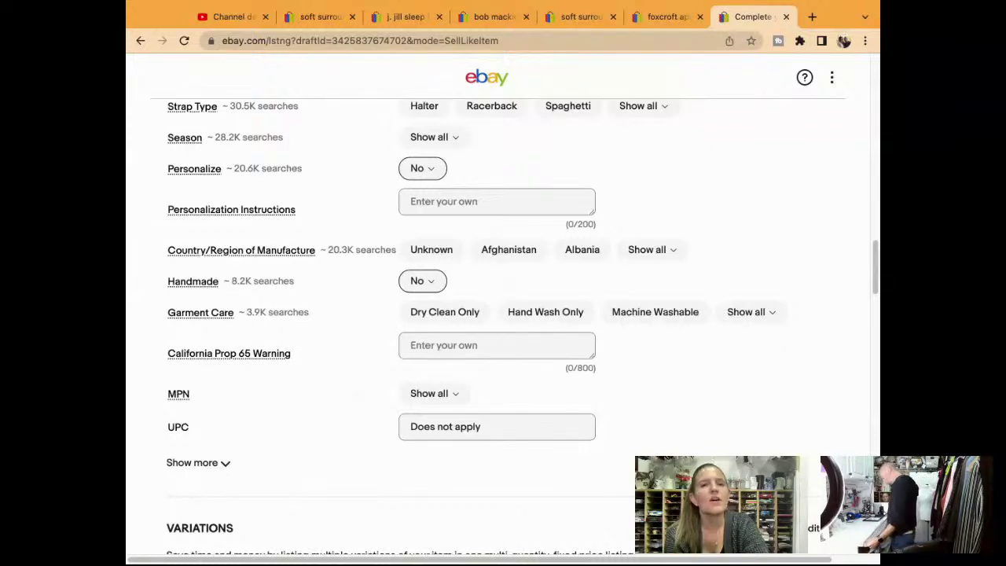
# Step: Set the item condition to Pre-owned with the description "Excellent Pre-Owned Condition. No Rips, Stains, or Tears. Please See Detailed Measurements in the Photos."
pyautogui.scroll(-5, 645, 367)
pyautogui.click(665, 370)
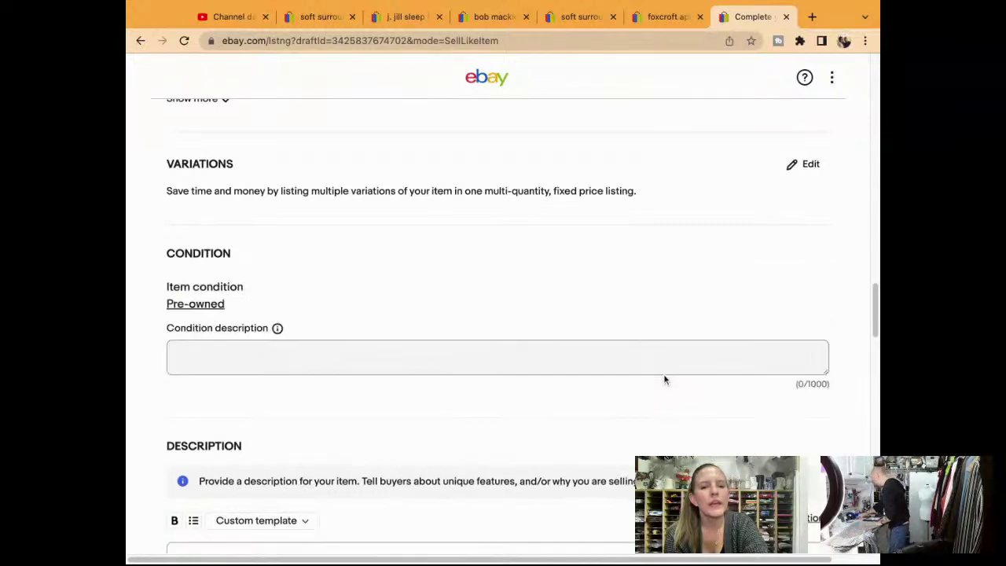
pyautogui.click(645, 357)
pyautogui.write('Excellent Pre-Owned Condition.')
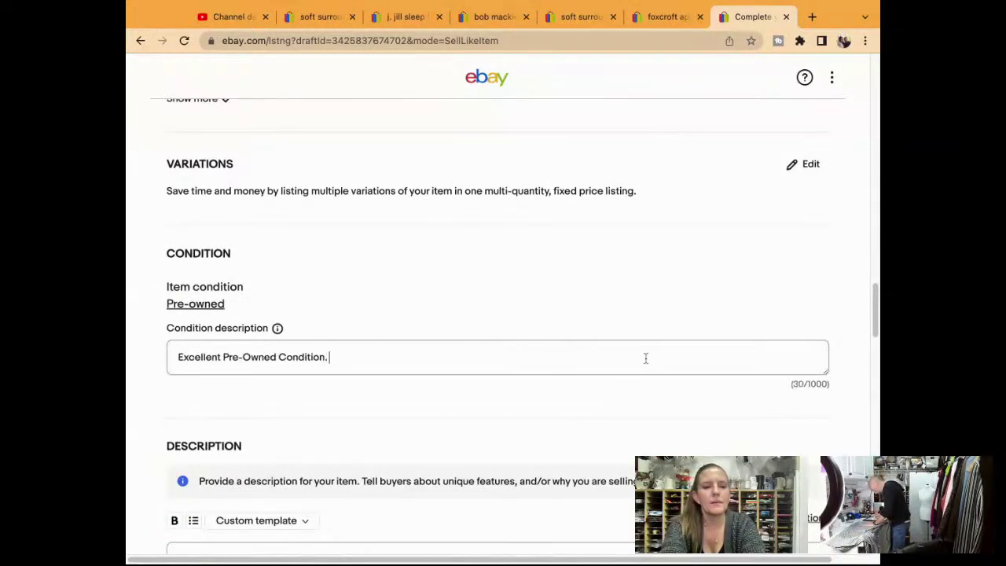
pyautogui.write(' No Rips, Stains, or Tears. Please See Detailed Measurements in the Photos.')
# Step: Paste the title into the description and add the lines "Excellent Pre-Owned Condition", "No Rips, Stains, or Tears" and "Please See Detailed Measurements in the Photos."
pyautogui.scroll(-2, 646, 358)
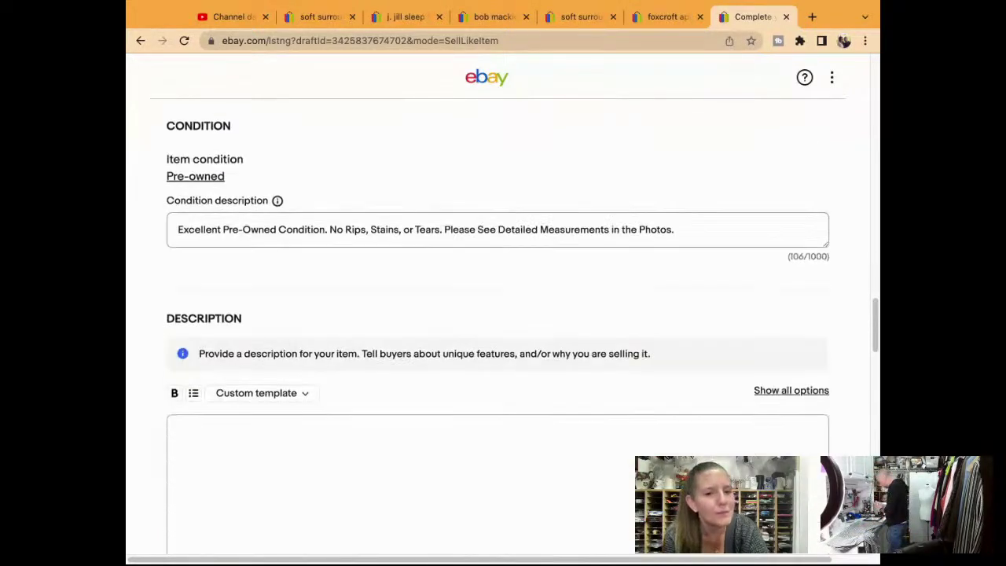
pyautogui.click(589, 420)
pyautogui.press('super+v')
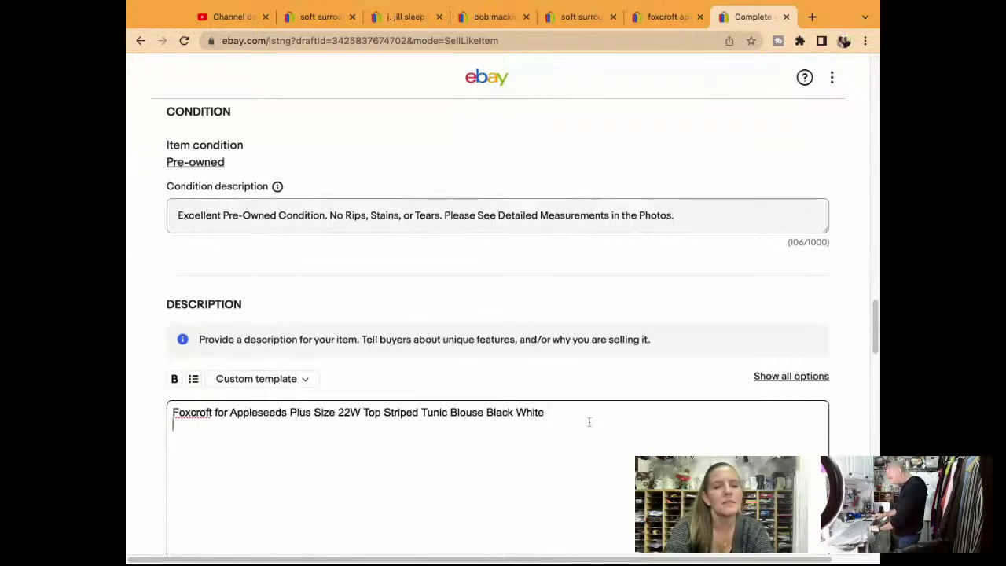
pyautogui.write('Excellent Pre-Owned Condition')
pyautogui.press('Return')
pyautogui.write('No Rips, Stains, or Tears')
pyautogui.press('Return')
pyautogui.write('Please See Detailed Measurements in the Photos.')
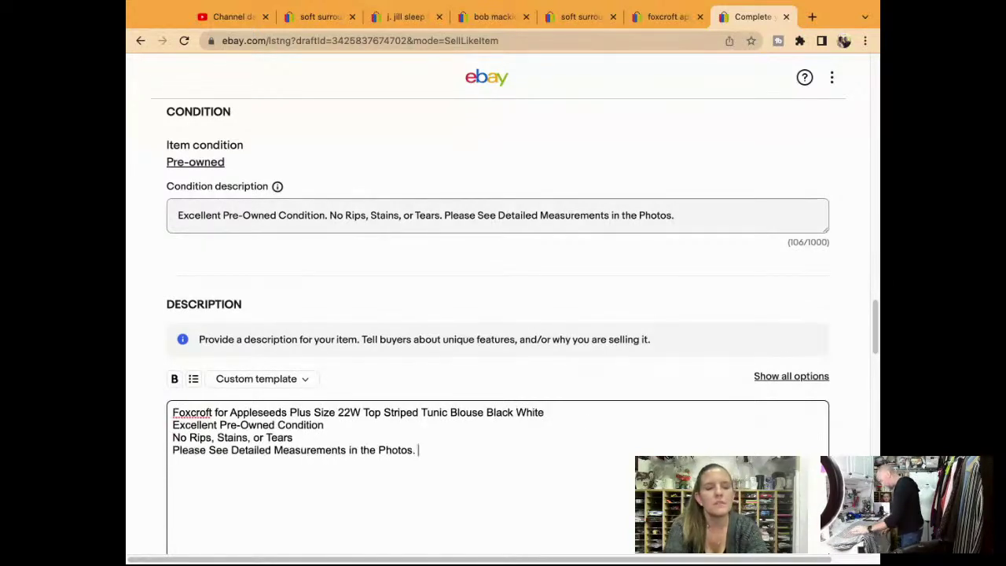
# Step: Set the Buy It Now price to $29.95 and compare it with the similar Foxcroft tunic search results
pyautogui.scroll(-8, 523, 418)
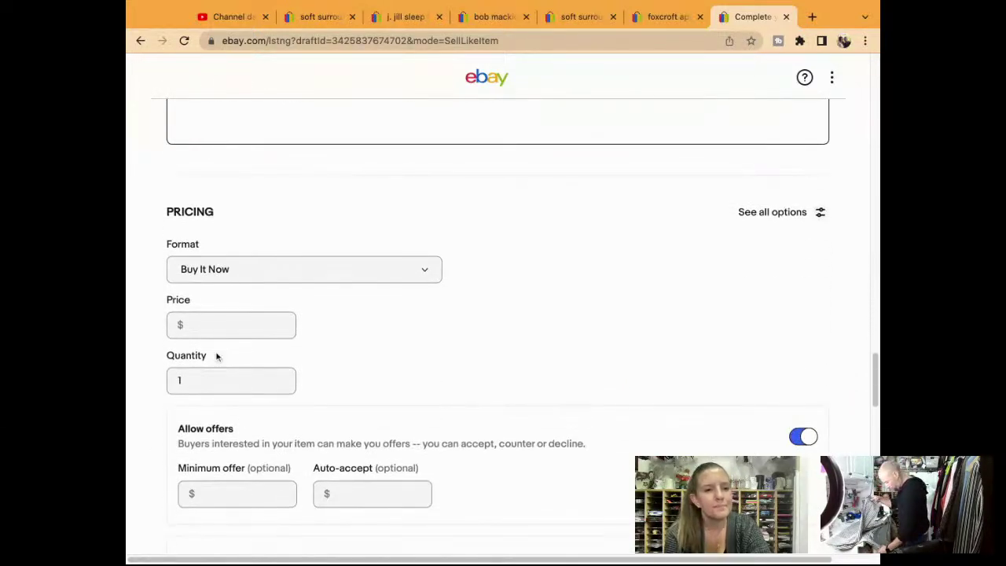
pyautogui.click(207, 325)
pyautogui.write('29')
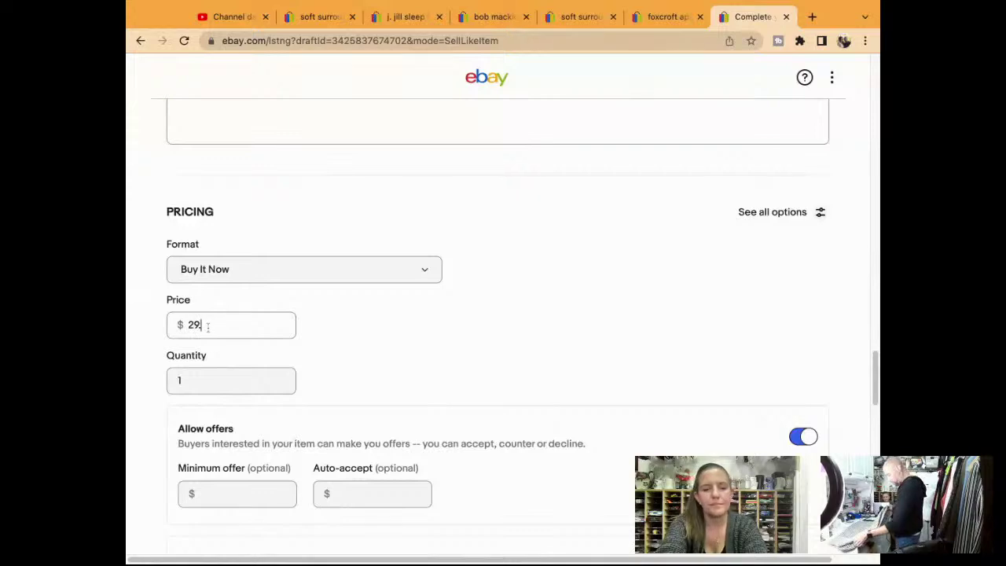
pyautogui.write('.95')
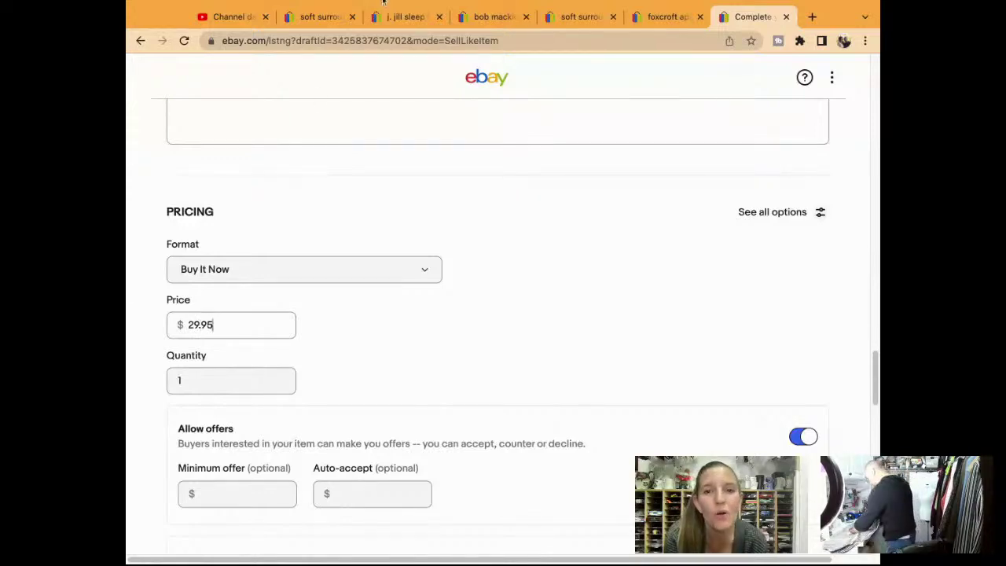
pyautogui.click(662, 23)
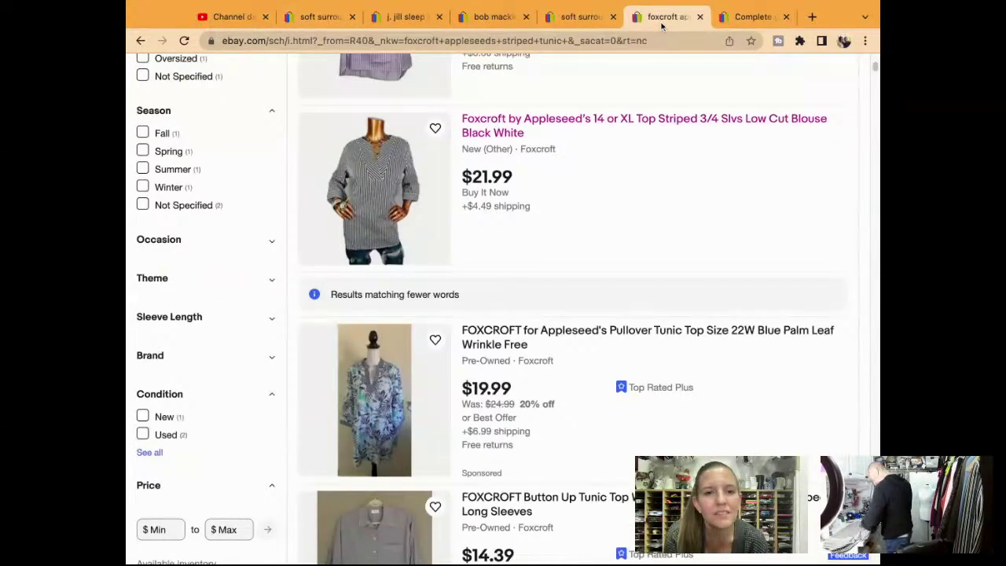
pyautogui.click(747, 18)
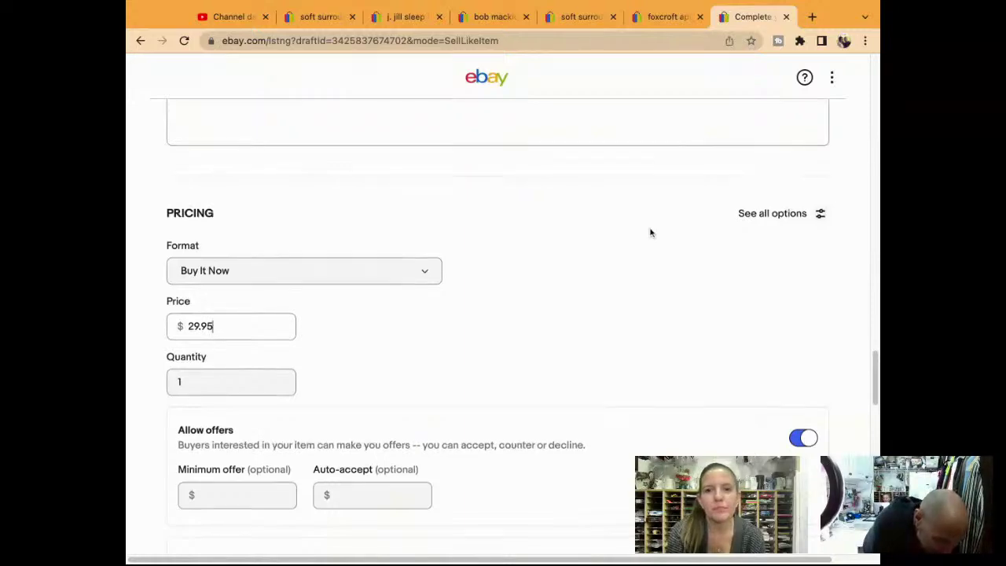
# Step: Review the draft listing from the photo and title sections through the condition, description and shipping settings
pyautogui.scroll(15, 651, 232)
pyautogui.scroll(3, 651, 232)
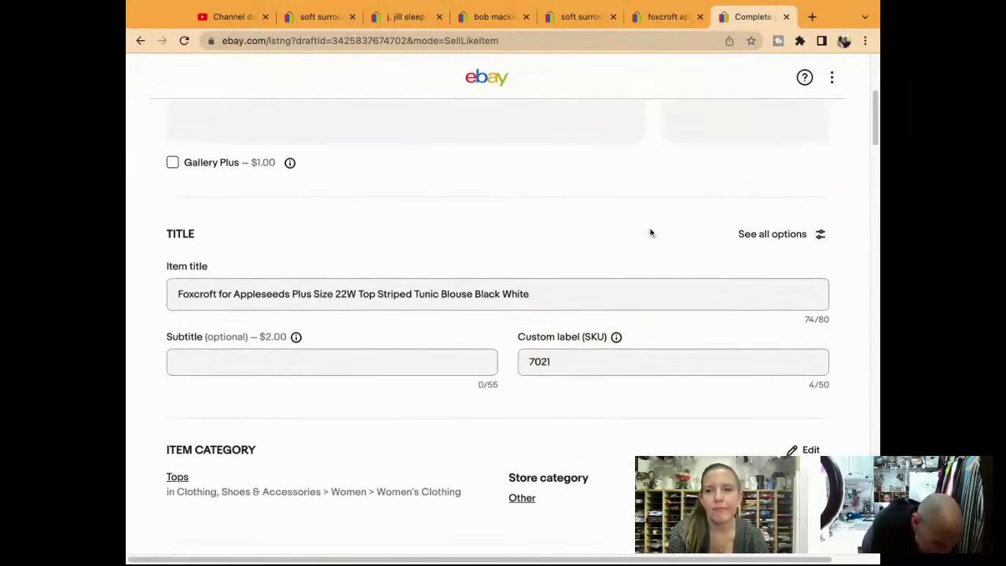
pyautogui.scroll(5, 734, 258)
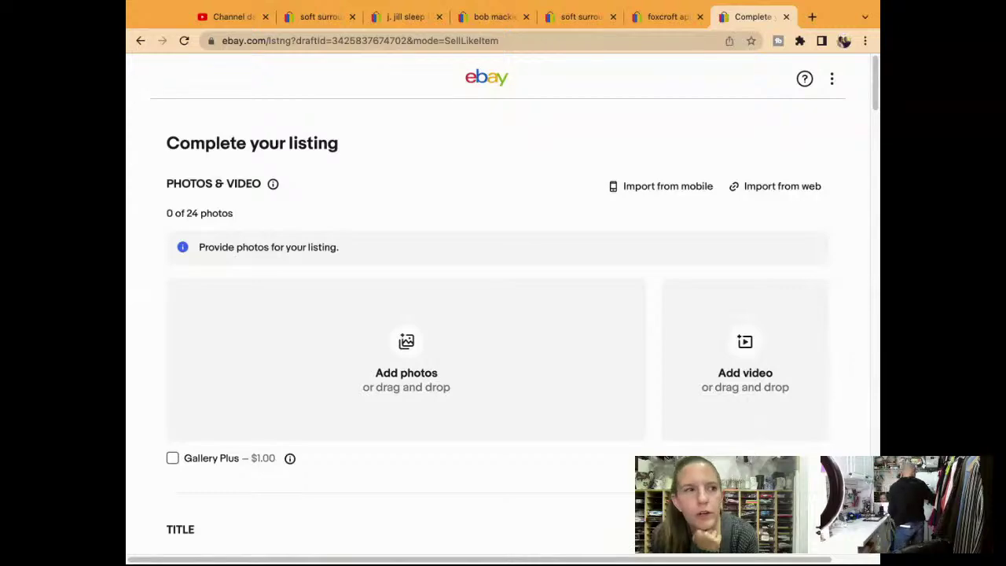
pyautogui.scroll(-15, 504, 314)
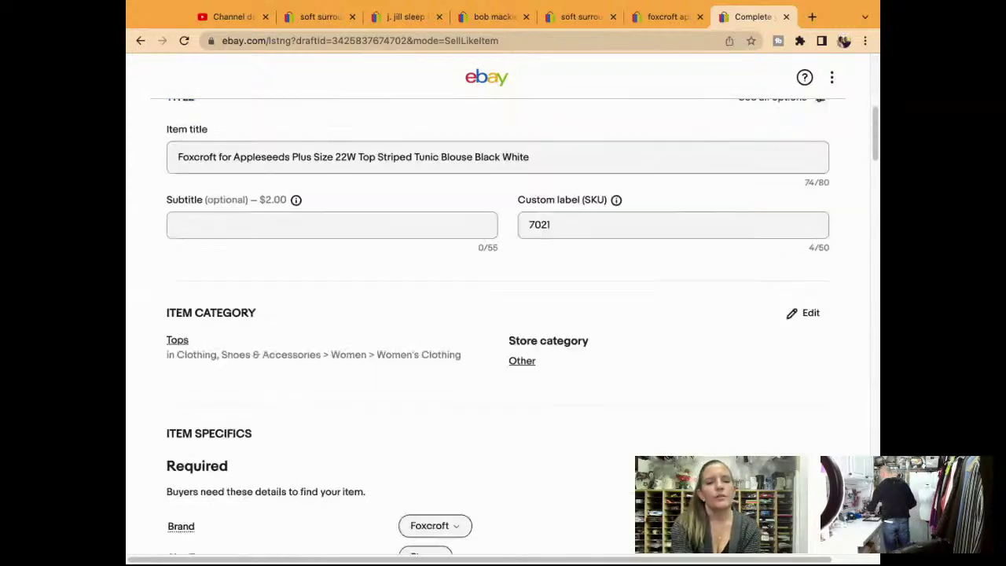
pyautogui.scroll(-20, 503, 315)
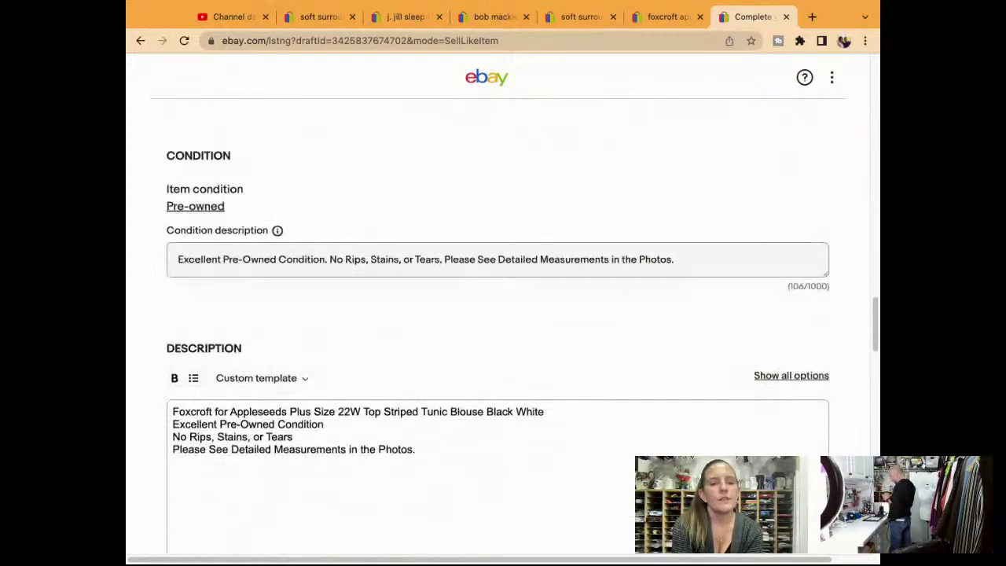
pyautogui.scroll(-10, 453, 239)
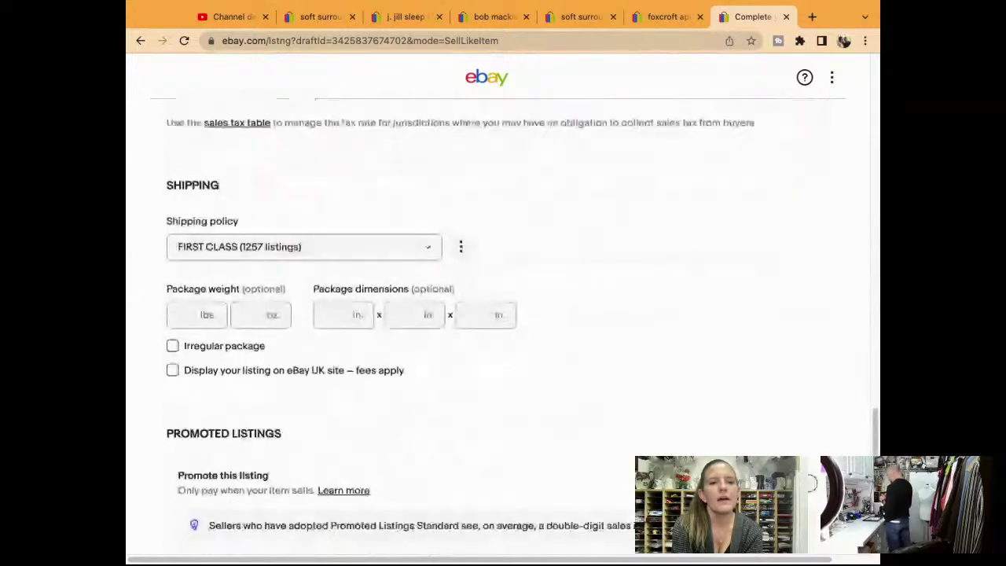
pyautogui.scroll(20, 452, 239)
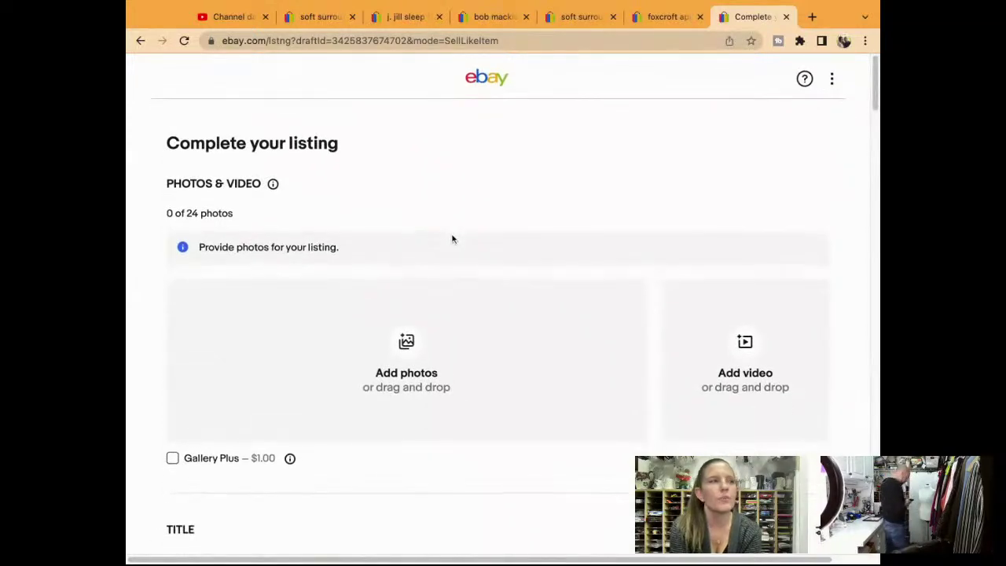
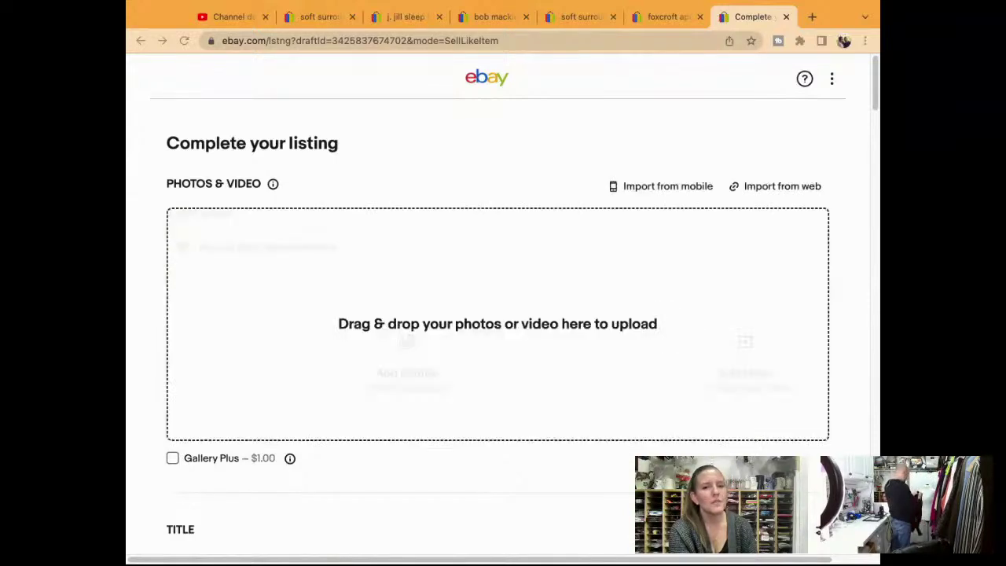
# Step: Upload the tunic photos and reorder them with the front view as main photo, the angled front view second and the measurement card last
pyautogui.moveTo(877, 331); pyautogui.dragTo(488, 330)
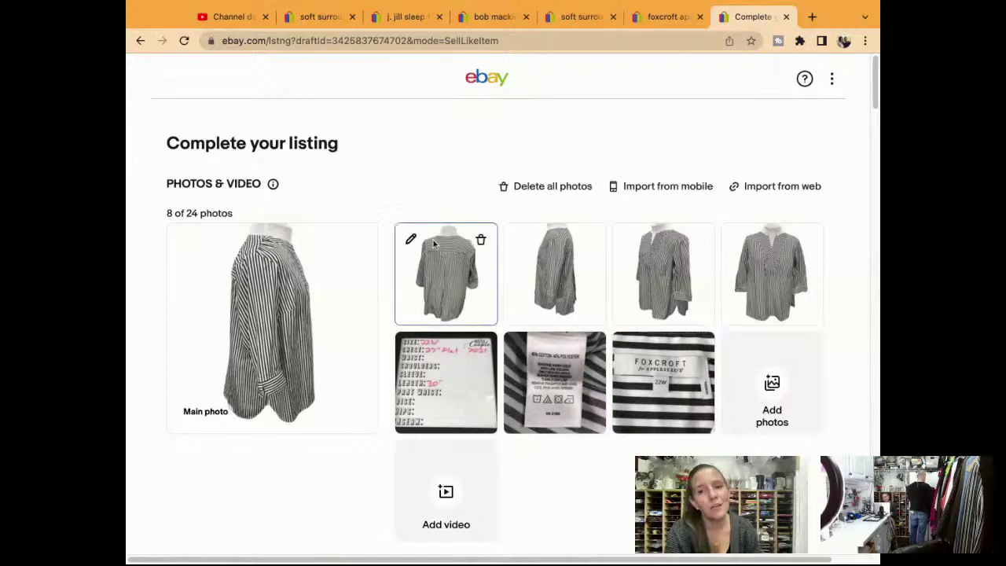
pyautogui.moveTo(822, 250)
pyautogui.moveTo(794, 273); pyautogui.dragTo(369, 341)
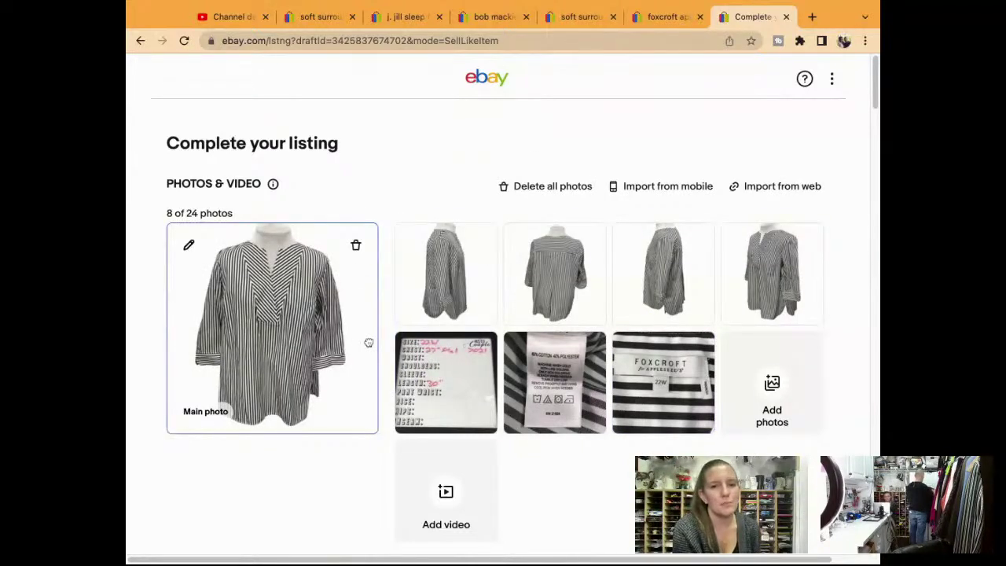
pyautogui.moveTo(767, 279); pyautogui.dragTo(413, 311)
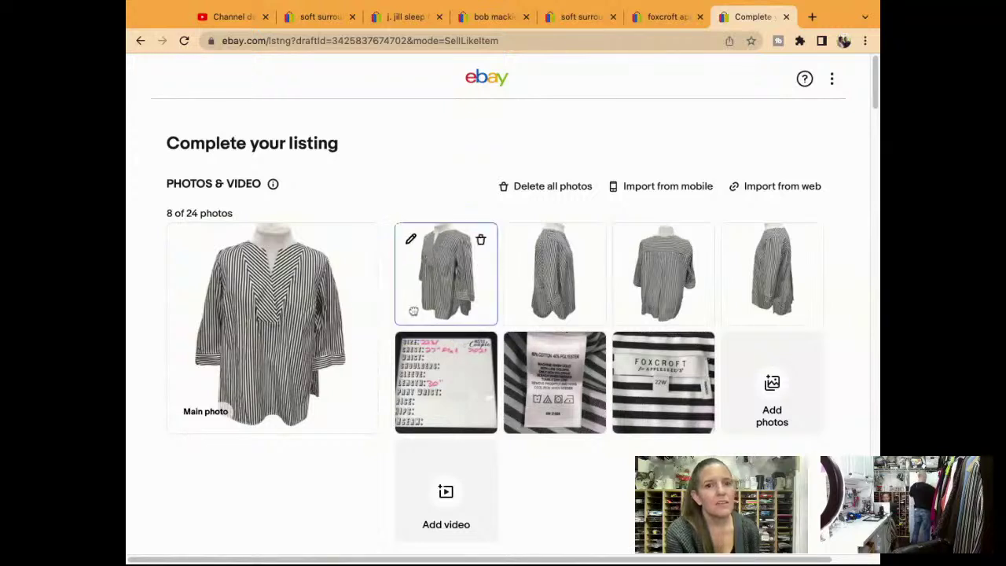
pyautogui.moveTo(448, 393); pyautogui.dragTo(693, 410)
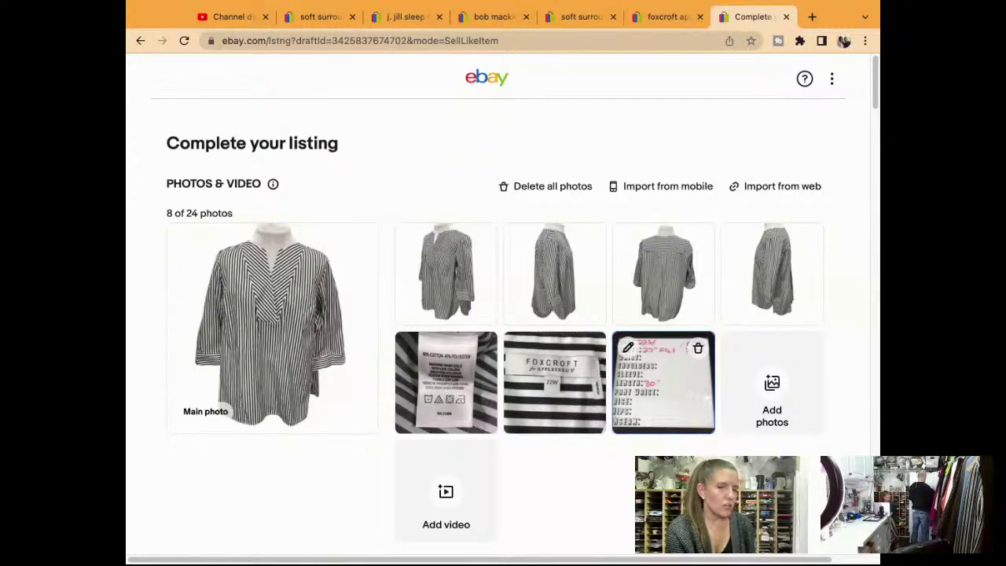
# Step: Set Vintage to No and Fit to Classic in the additional item specifics
pyautogui.scroll(-10, 503, 315)
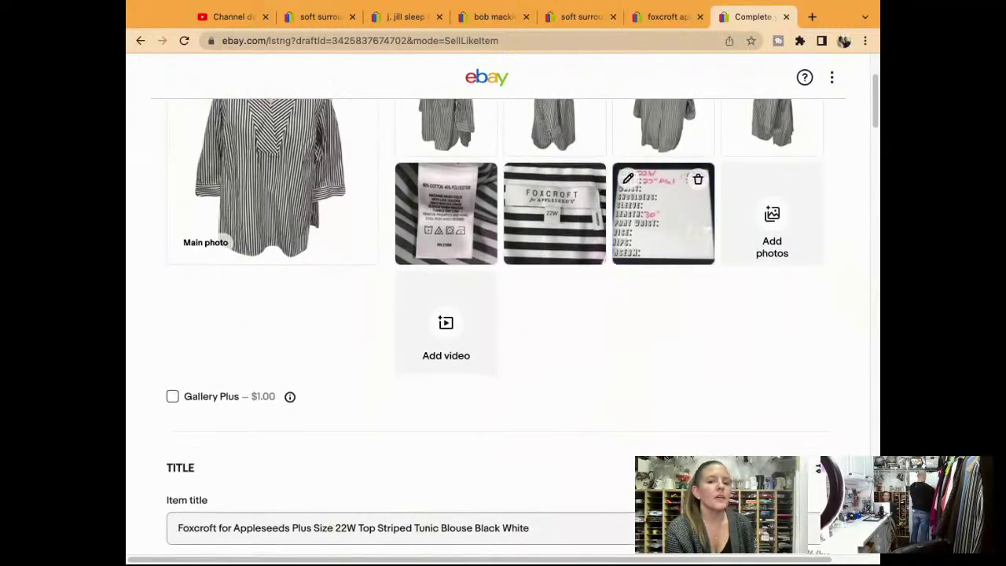
pyautogui.scroll(-8, 503, 315)
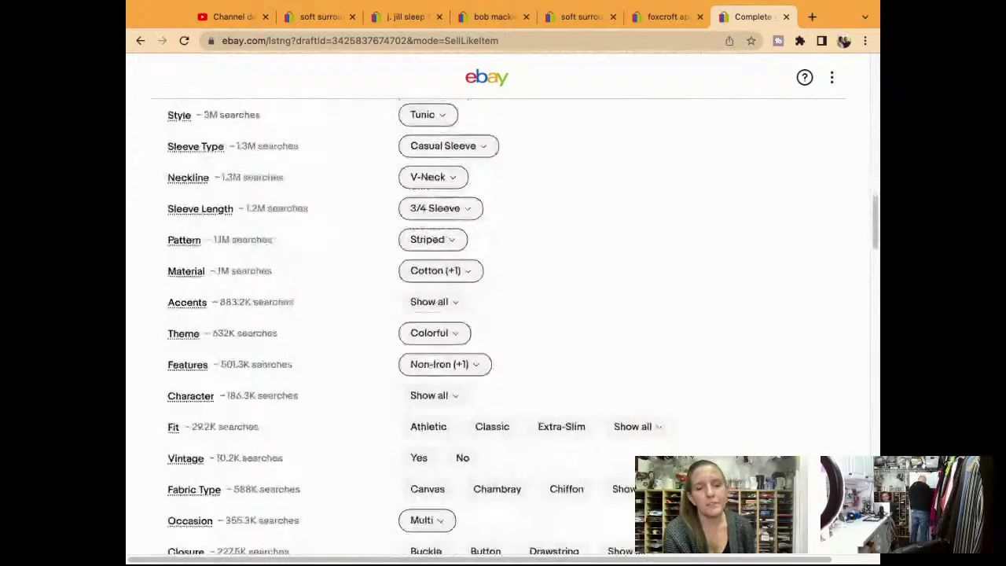
pyautogui.scroll(-4, 503, 314)
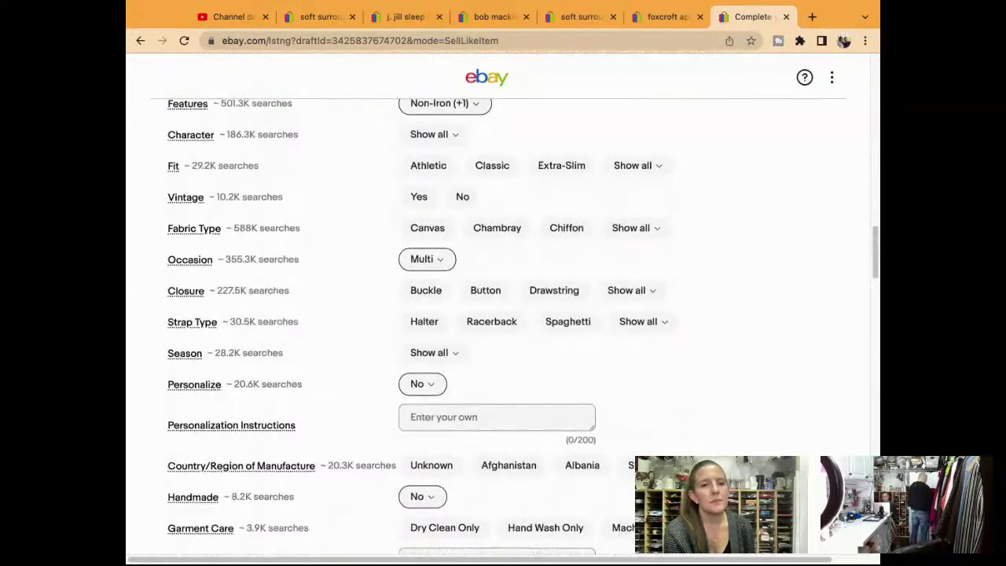
pyautogui.click(462, 196)
pyautogui.click(489, 167)
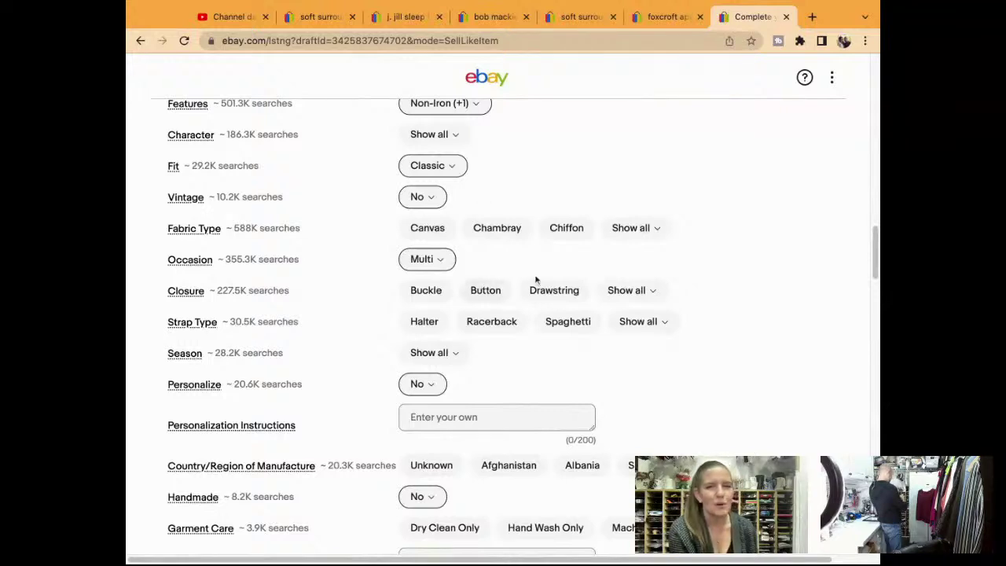
pyautogui.click(634, 291)
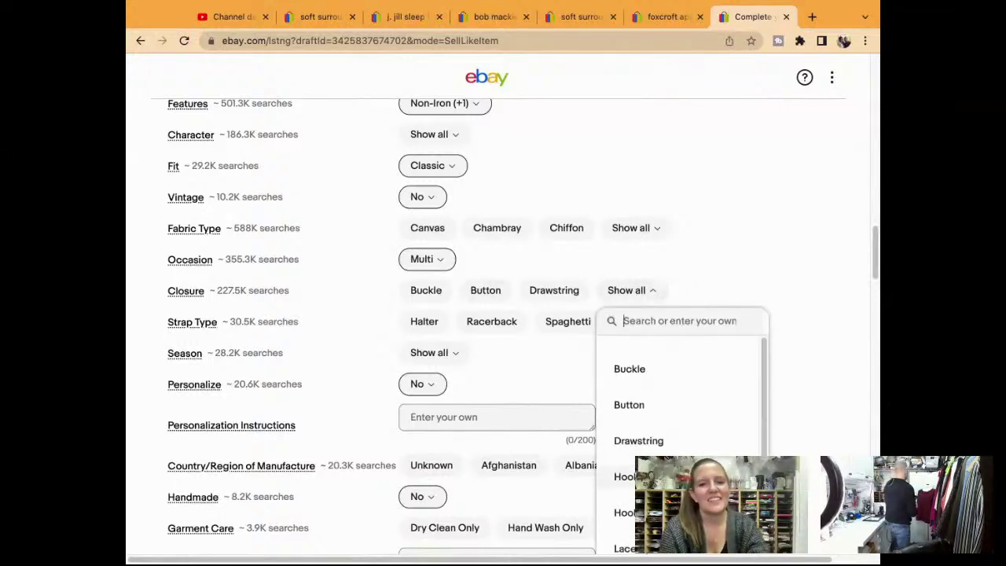
pyautogui.scroll(-3, 701, 443)
pyautogui.scroll(-5, 700, 446)
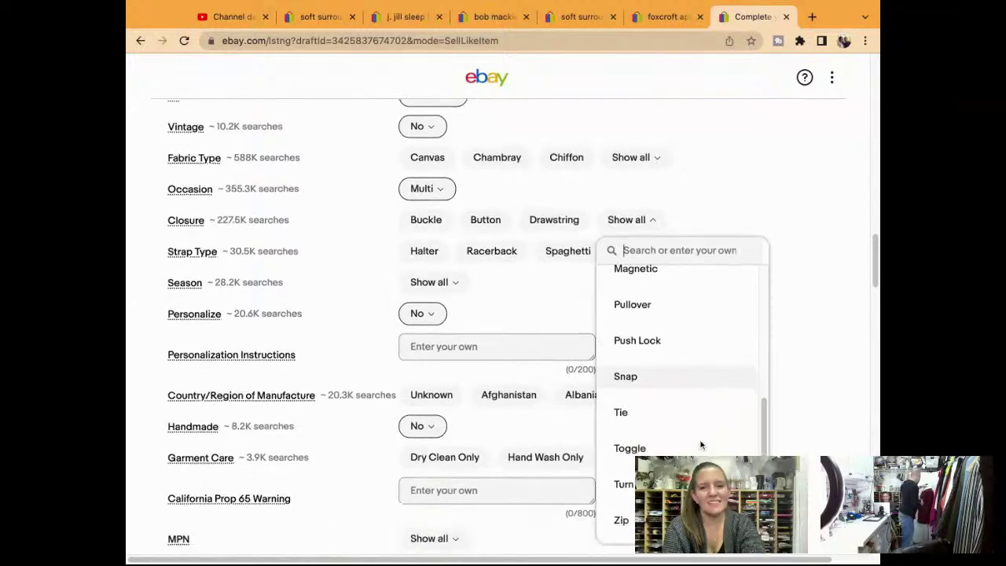
pyautogui.click(684, 226)
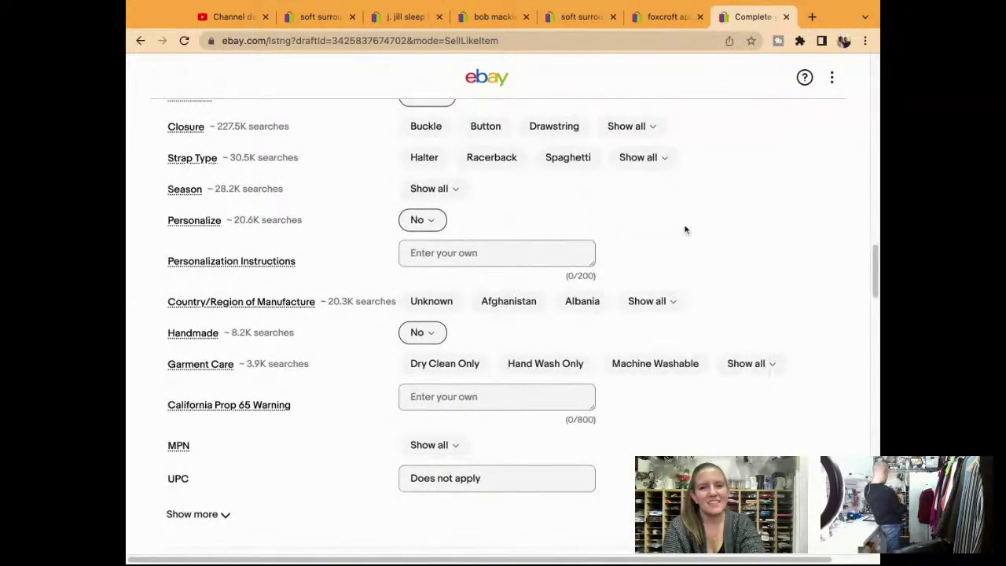
# Step: Set the Season specific to Fall, Spring, Summer and Winter
pyautogui.scroll(-1, 460, 244)
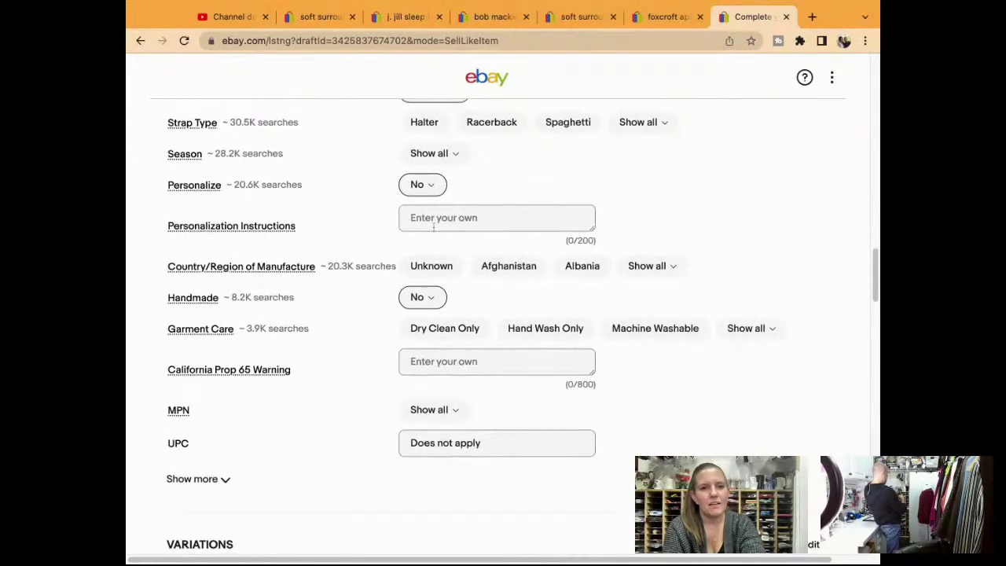
pyautogui.click(429, 153)
pyautogui.click(423, 240)
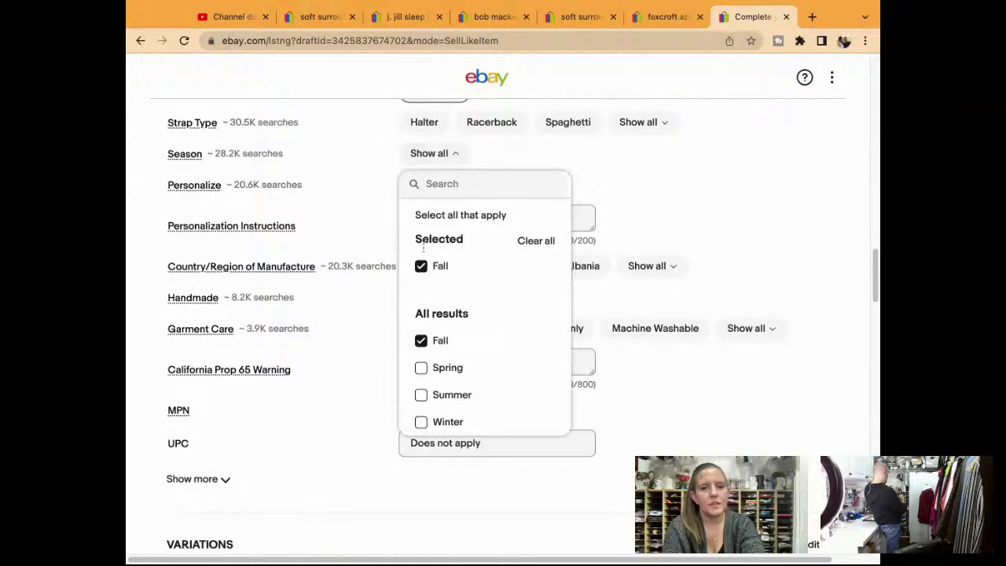
pyautogui.click(422, 371)
pyautogui.click(422, 424)
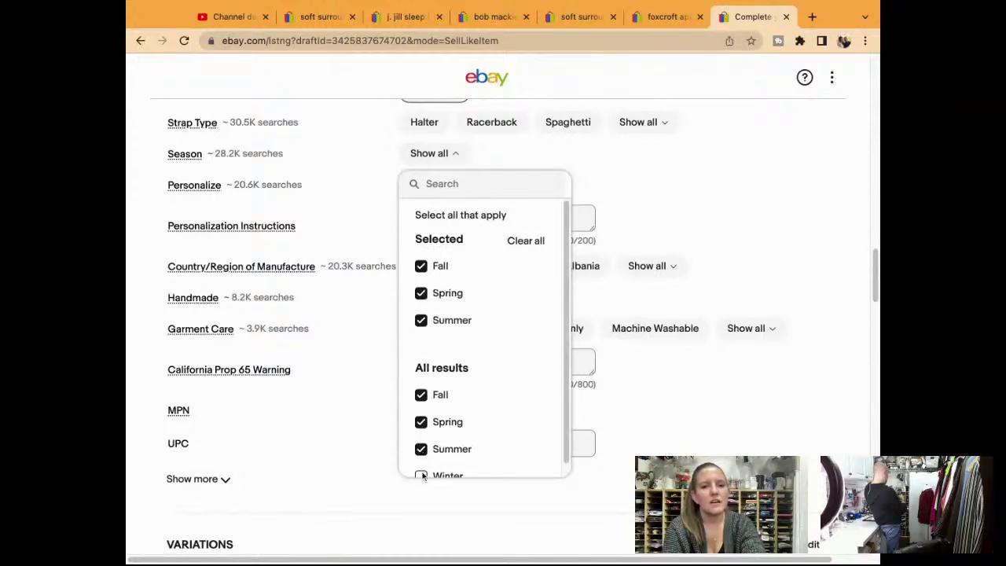
pyautogui.click(423, 475)
pyautogui.click(650, 447)
# Step: Check the description and pricing of the Foxcroft tunic draft, publish the listing and dismiss the confirmation
pyautogui.scroll(-15, 650, 447)
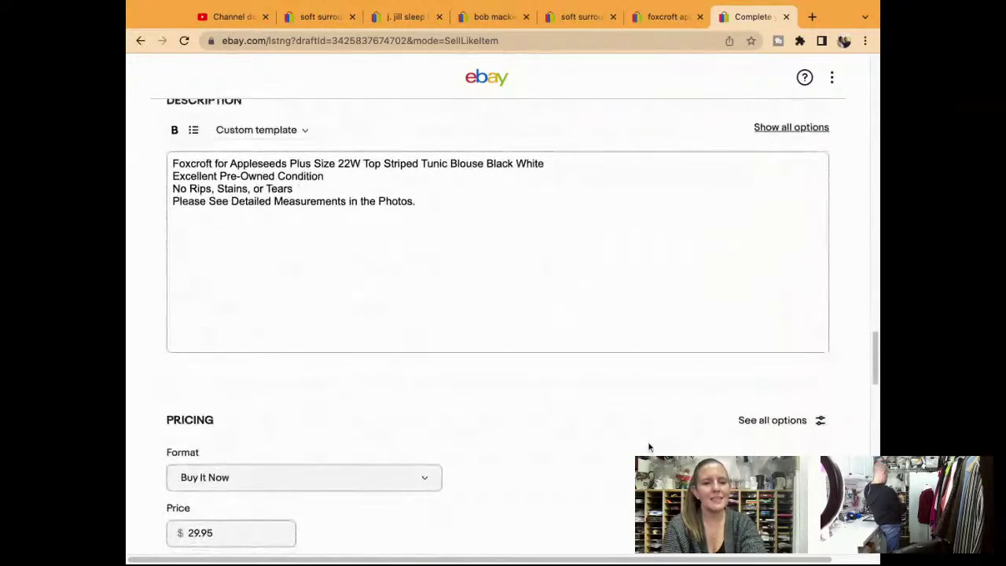
pyautogui.scroll(2, 503, 314)
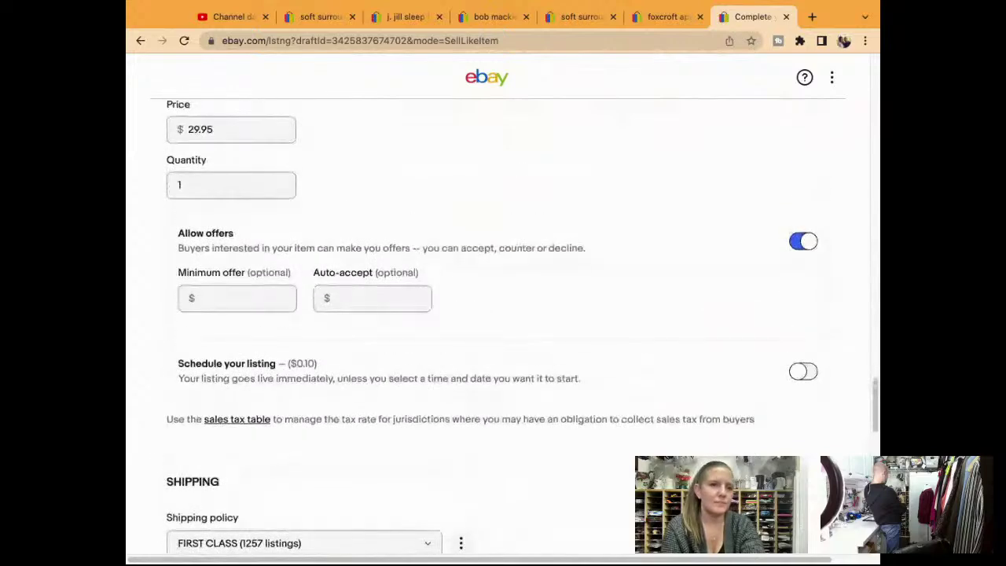
pyautogui.scroll(-15, 622, 409)
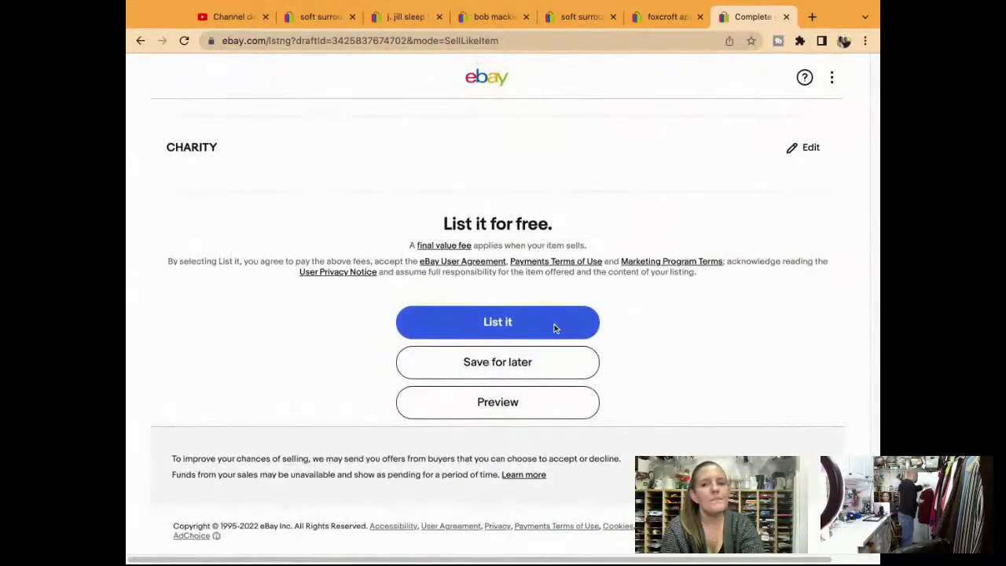
pyautogui.click(555, 328)
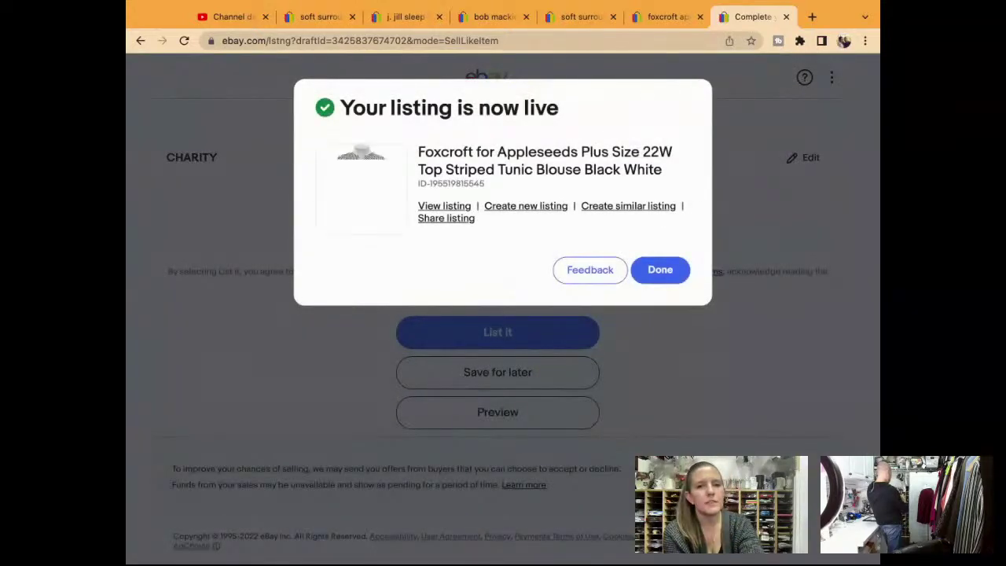
pyautogui.click(669, 270)
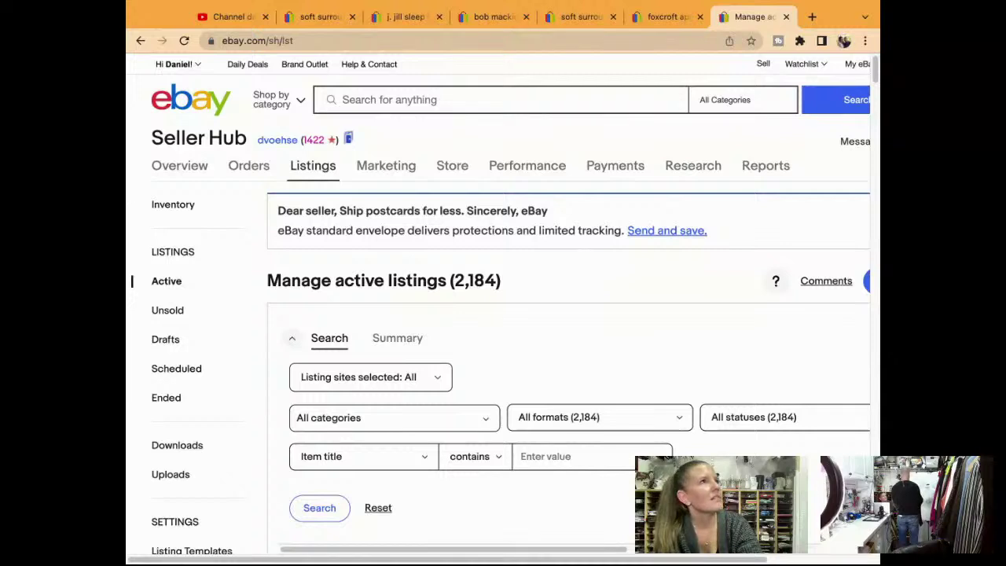
# Step: Search eBay for "j. jill sleep ultrasoft animal print henley pajama set"
pyautogui.click(506, 95)
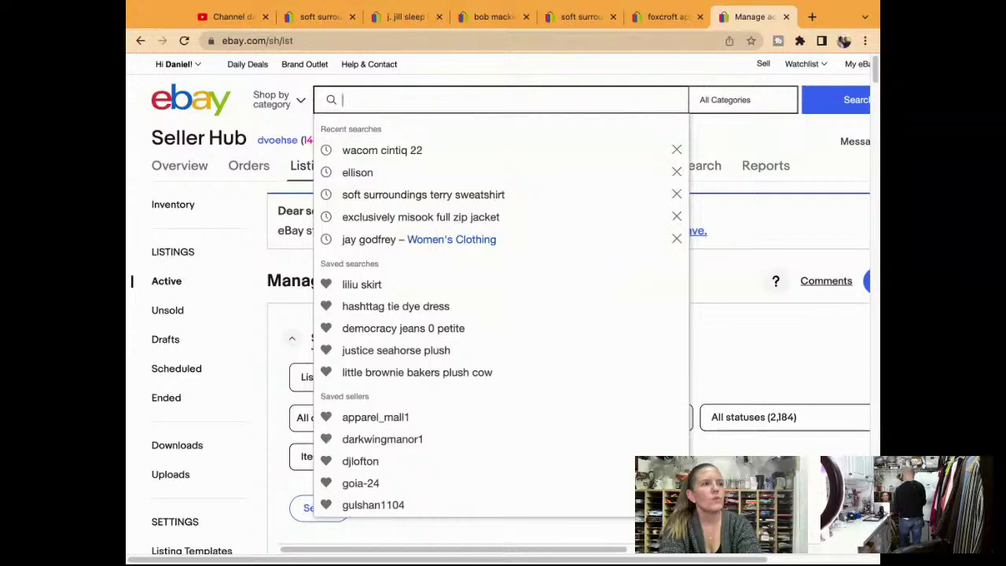
pyautogui.write('sj')
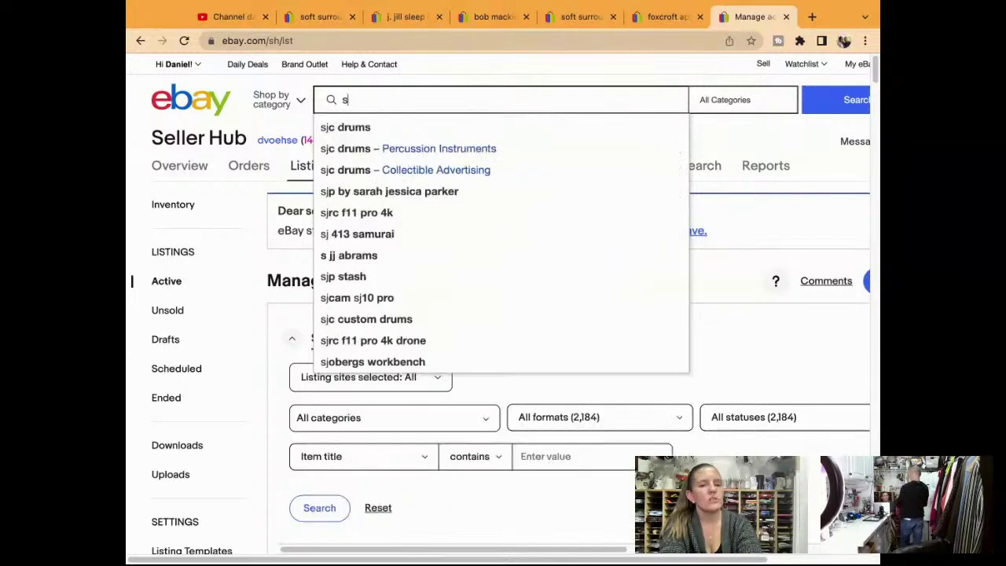
pyautogui.press('BackSpace')
pyautogui.press('BackSpace')
pyautogui.write('j. jill slee')
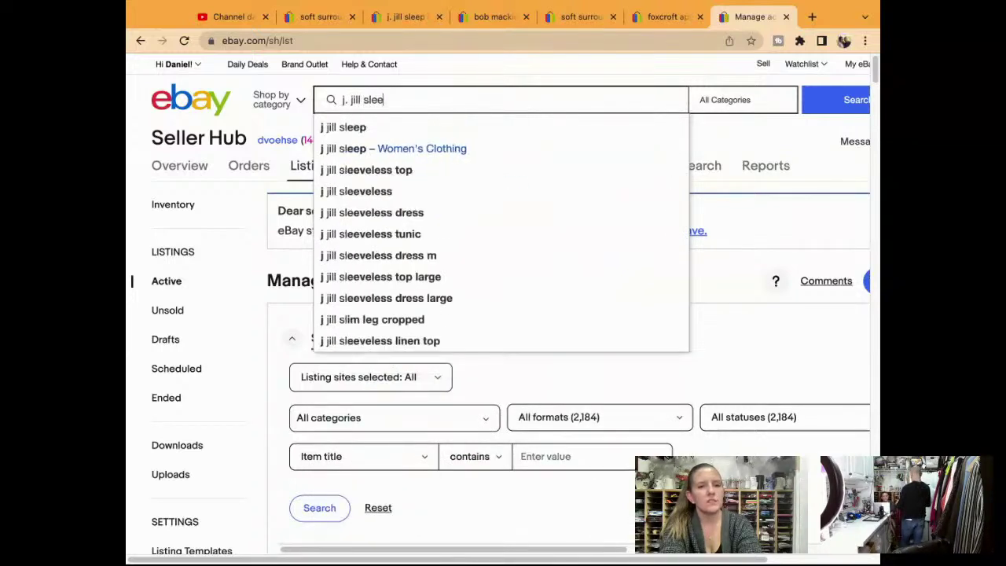
pyautogui.write('p ultrasof')
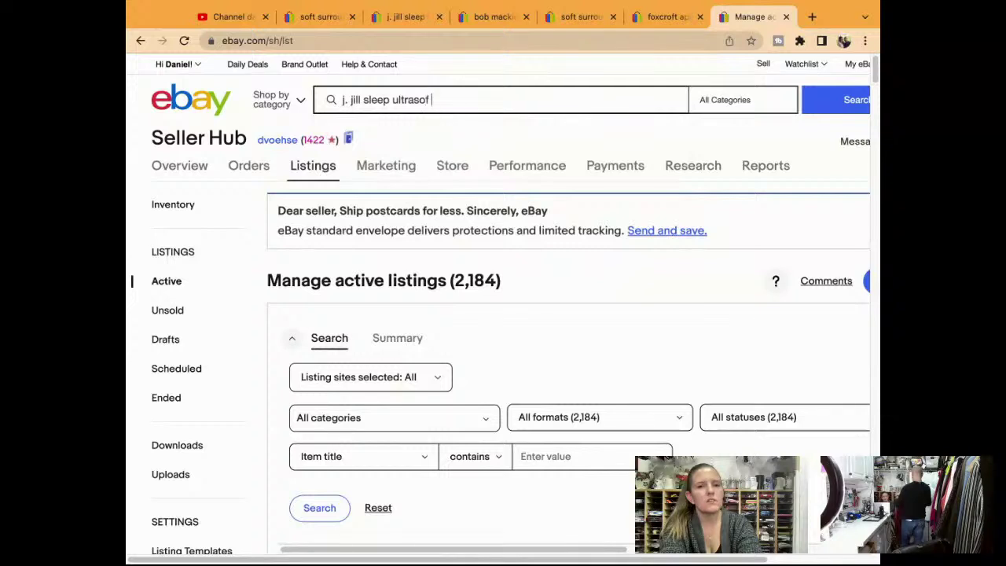
pyautogui.write('t animal print')
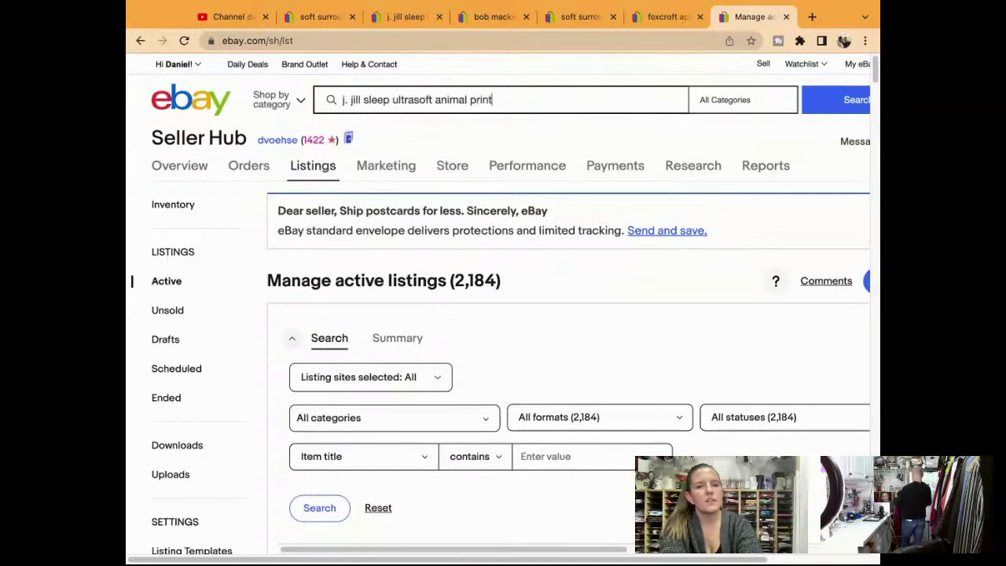
pyautogui.write(' a')
pyautogui.press('BackSpace')
pyautogui.write('henley pajama set')
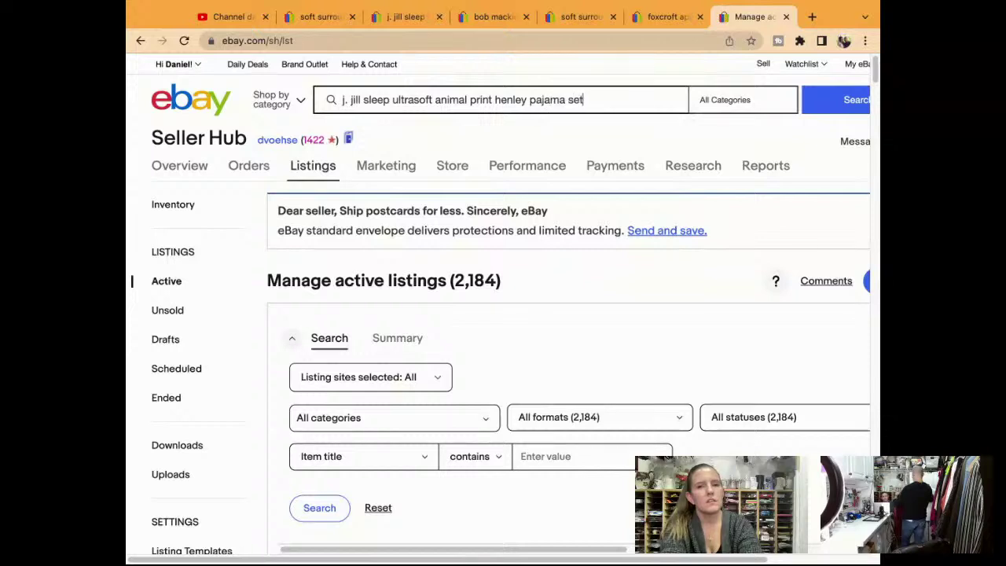
pyautogui.press('Return')
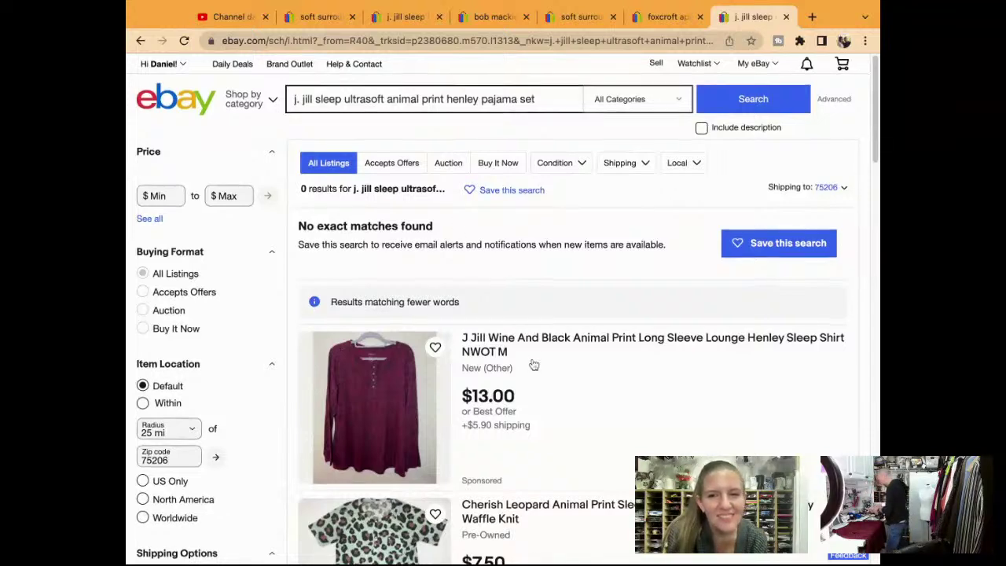
# Step: Look through the active pajama set results and restrict the search to sold items
pyautogui.scroll(-2, 534, 365)
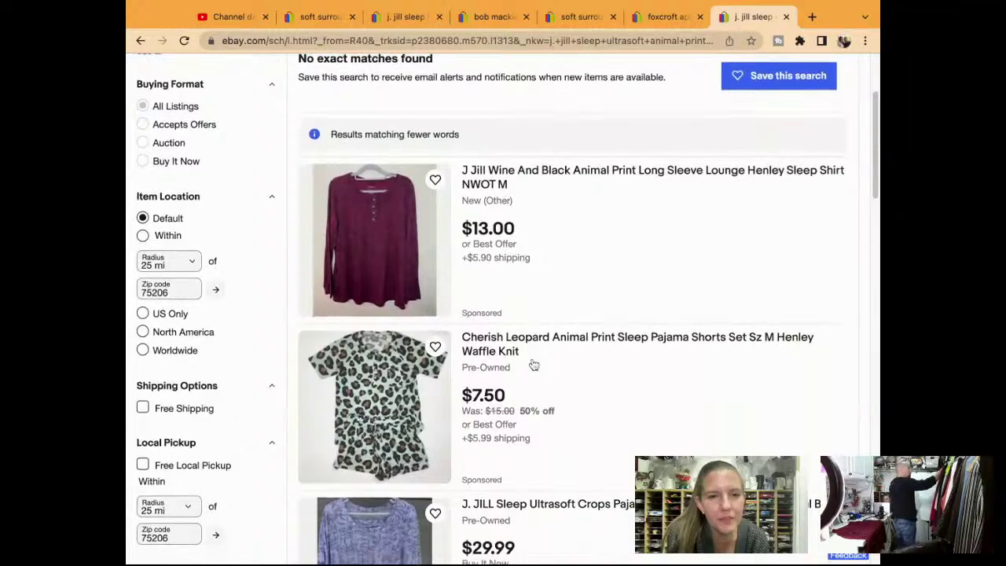
pyautogui.scroll(-7, 534, 365)
pyautogui.click(167, 297)
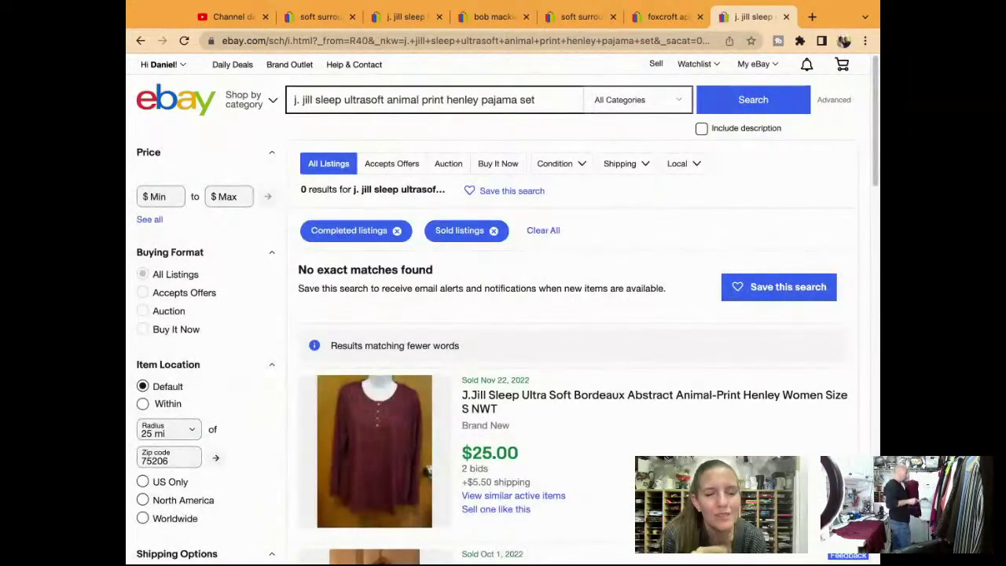
# Step: Examine the sold J. Jill Sleep Ultrasoft results for comparable pajama sets, their titles and sale prices
pyautogui.scroll(-4, 503, 315)
pyautogui.scroll(-6, 503, 315)
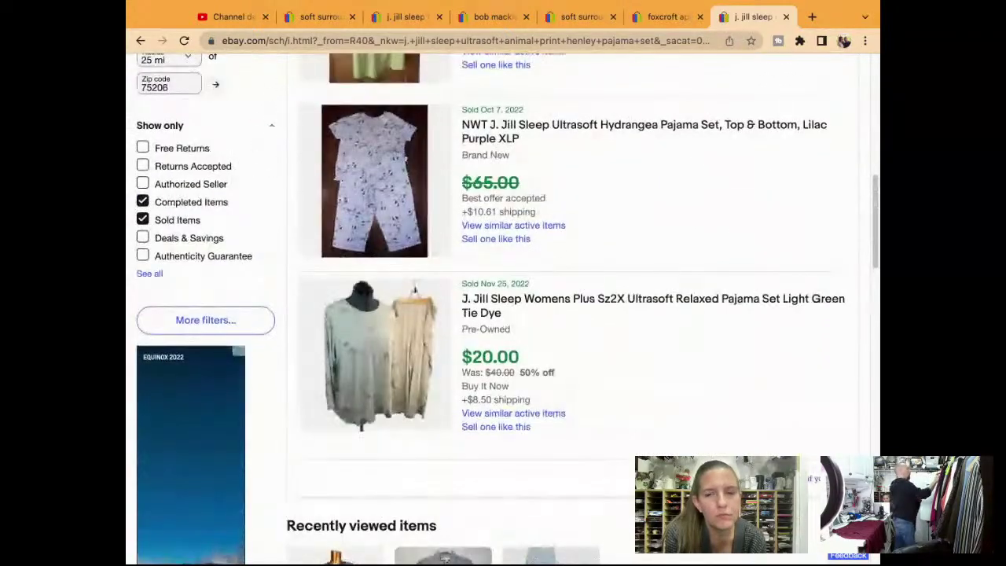
pyautogui.scroll(-3, 503, 315)
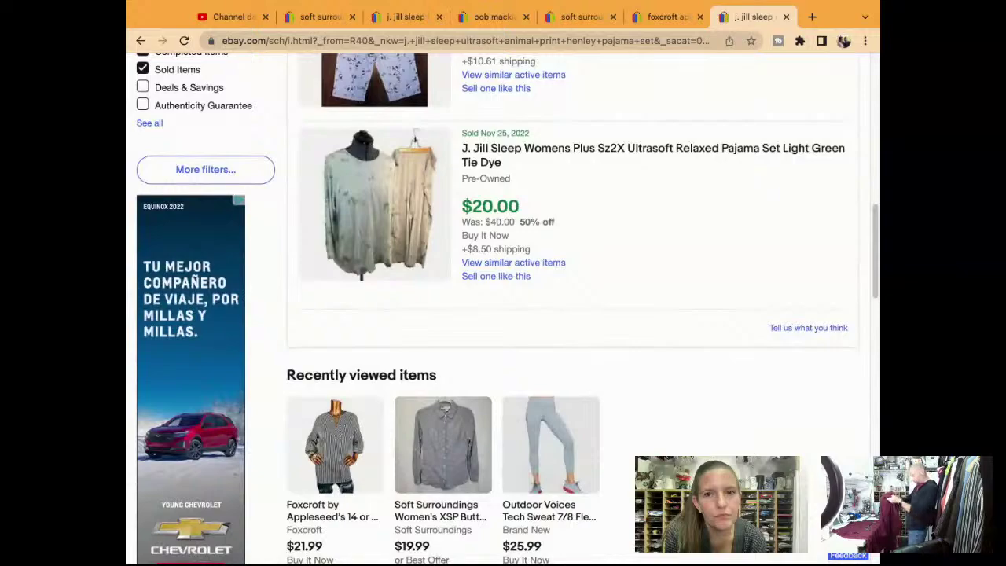
pyautogui.scroll(1, 523, 165)
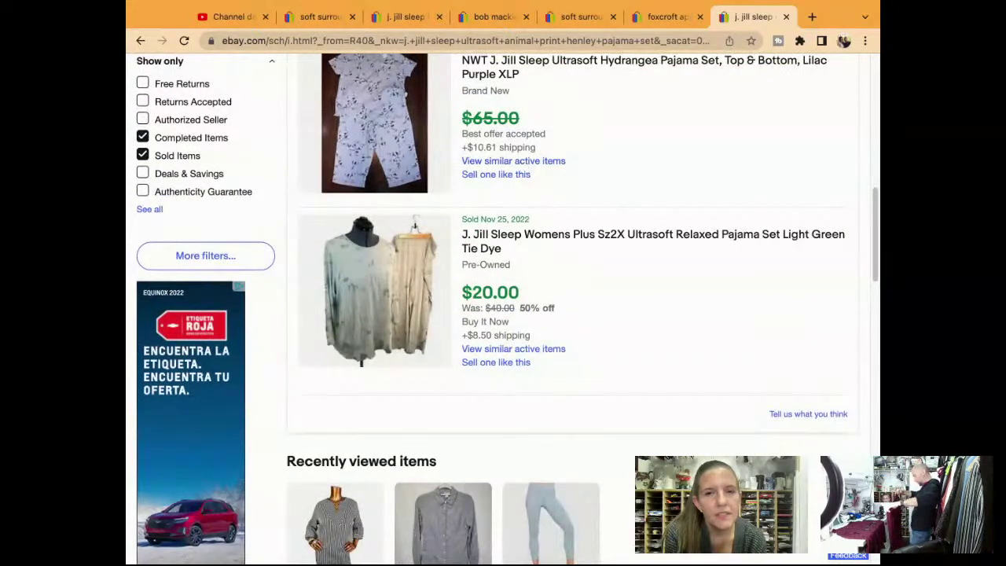
pyautogui.scroll(6, 582, 315)
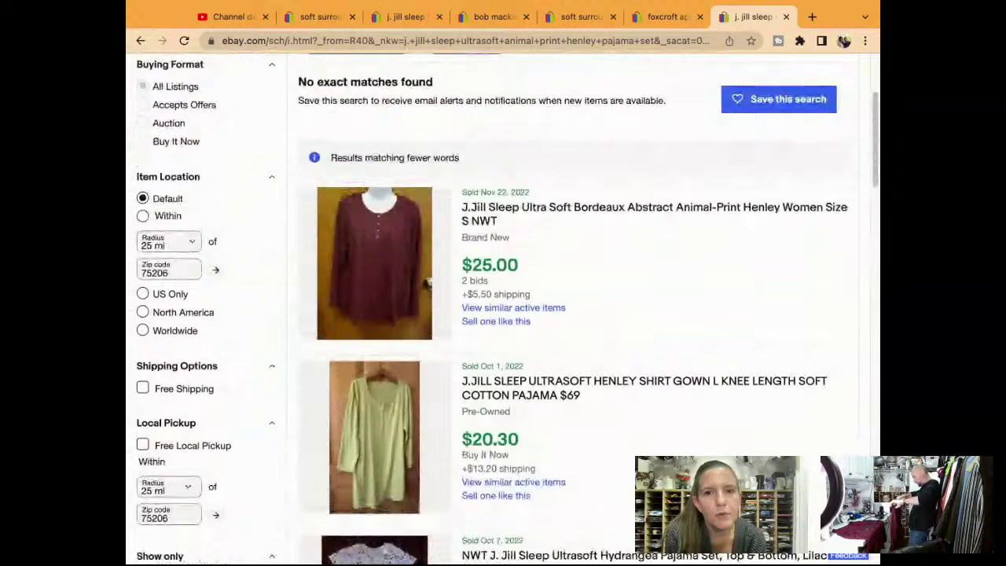
pyautogui.scroll(-1, 582, 314)
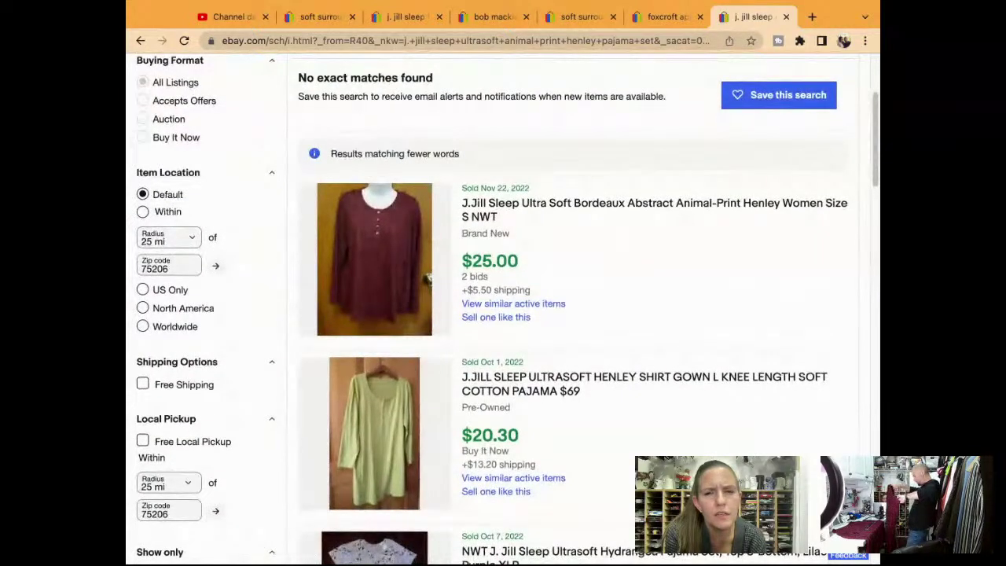
pyautogui.scroll(-1, 582, 314)
pyautogui.scroll(-2, 581, 314)
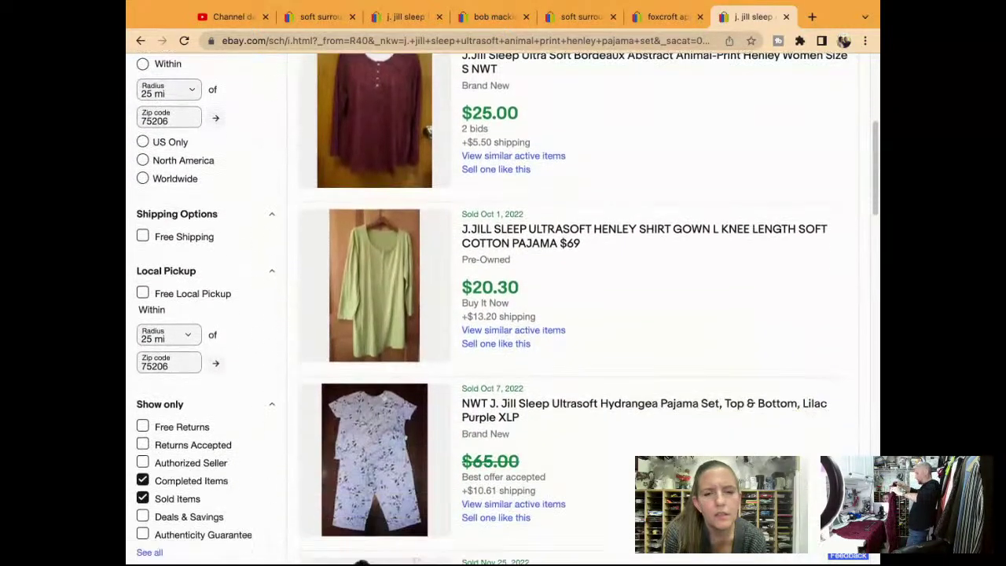
pyautogui.scroll(-2, 582, 314)
pyautogui.scroll(-5, 560, 108)
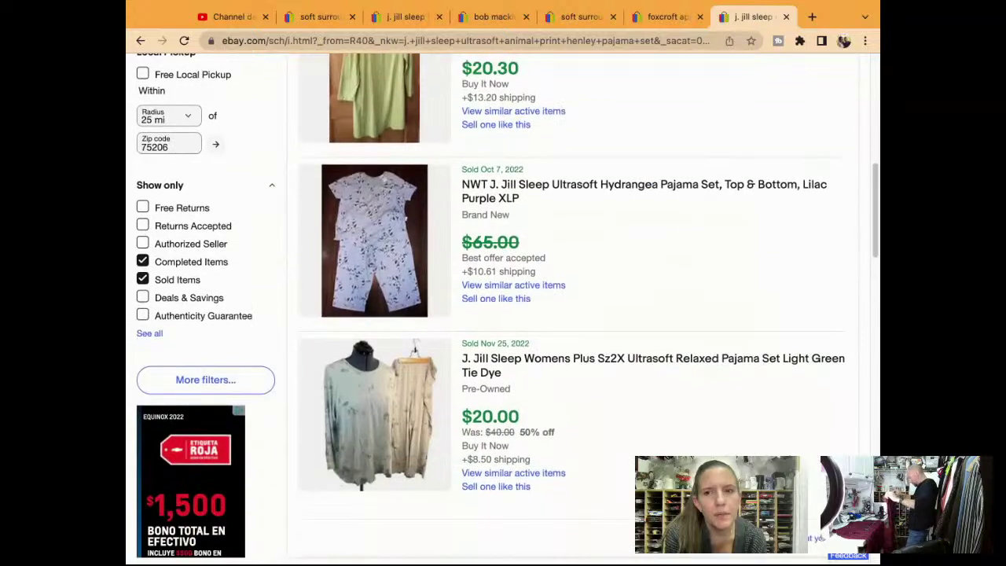
# Step: Open the sold J. Jill Sleep plus size light green tie dye pajama set and start a similar listing from it
pyautogui.click(560, 107)
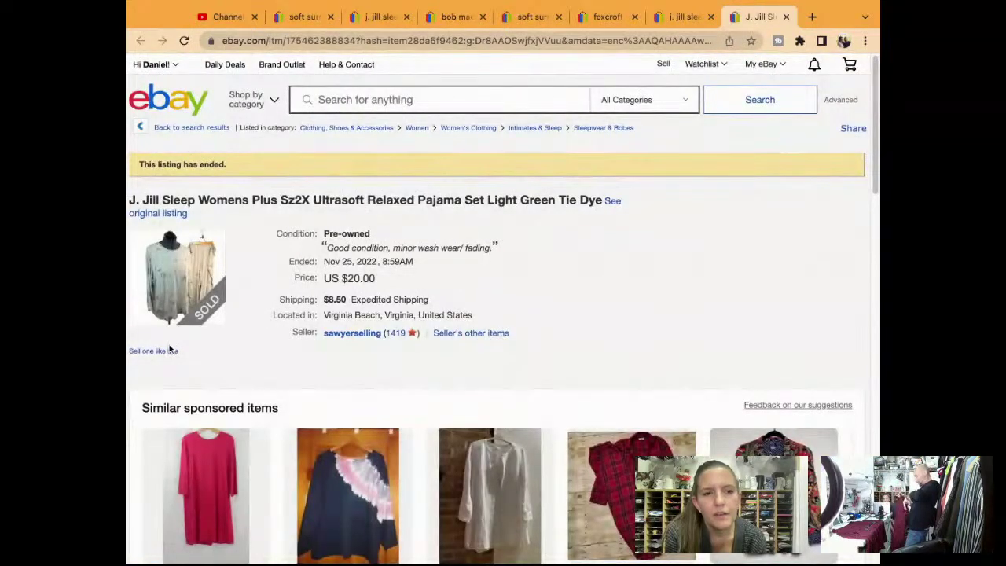
pyautogui.click(169, 351)
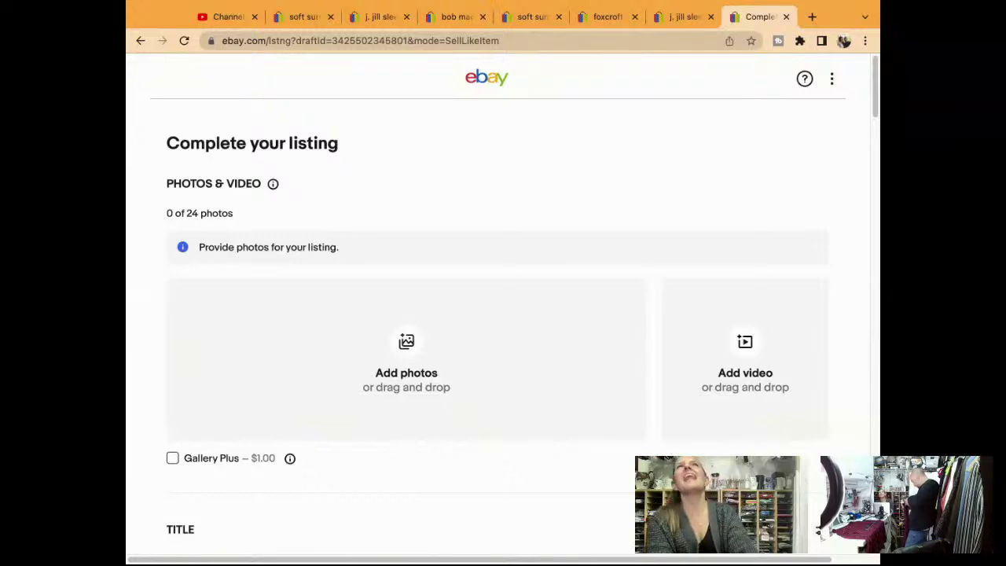
# Step: Replace "Sz2X" with "Size 4" in the item title of the new pajama set listing
pyautogui.scroll(-5, 499, 315)
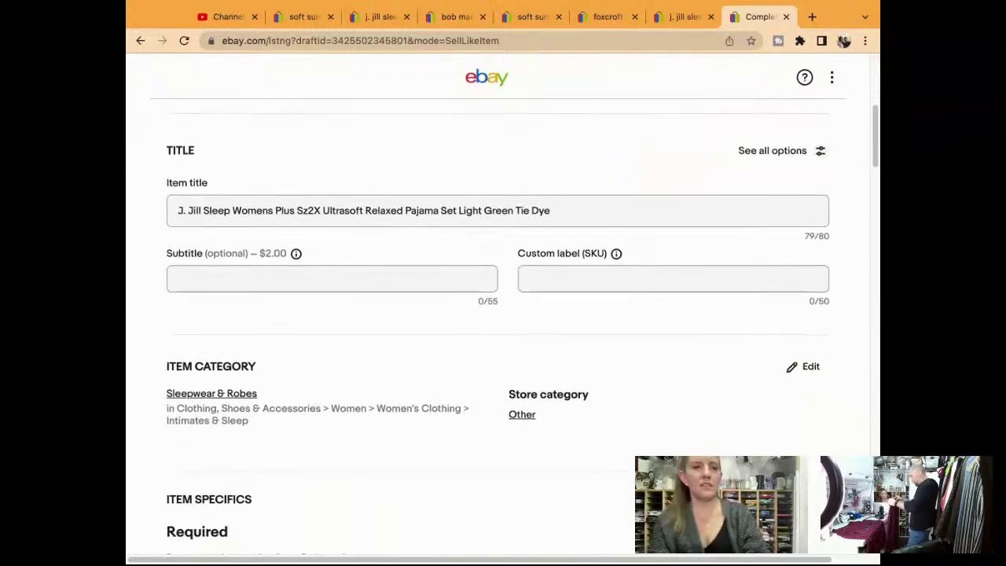
pyautogui.click(323, 211)
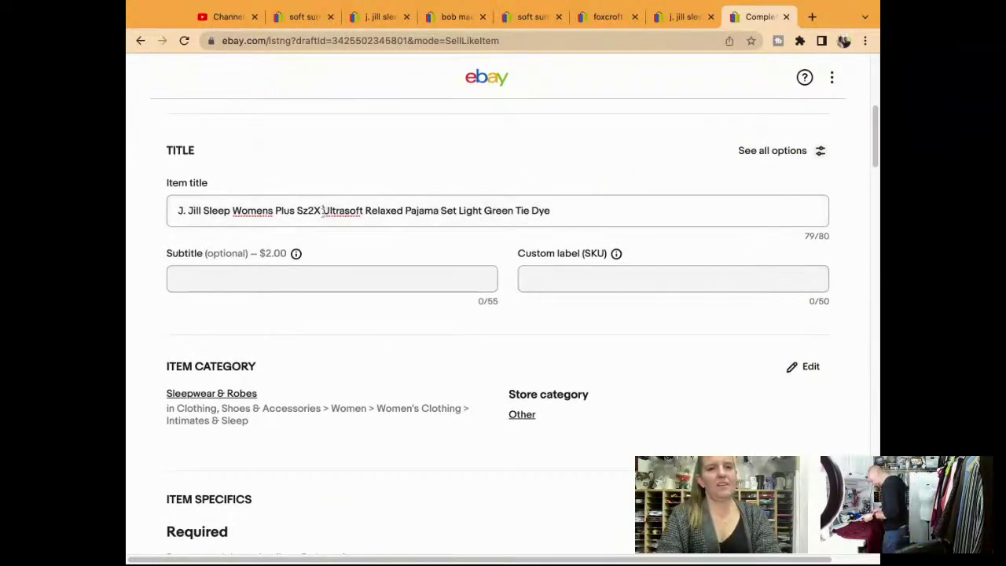
pyautogui.press('BackSpace')
pyautogui.press('BackSpace')
pyautogui.press('BackSpace')
pyautogui.press('BackSpace')
pyautogui.press('BackSpace')
pyautogui.write('Size 2')
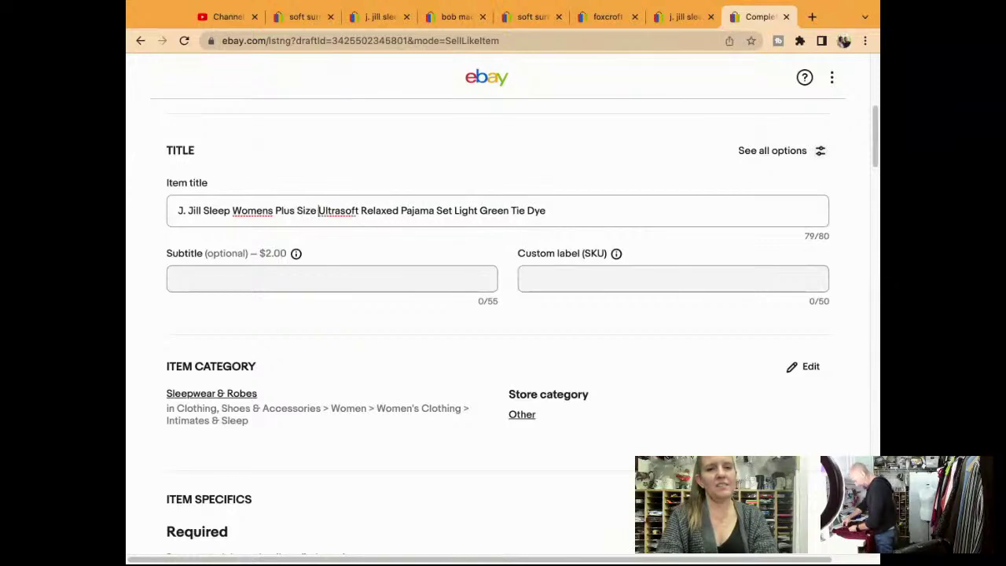
pyautogui.press('BackSpace')
pyautogui.write('4')
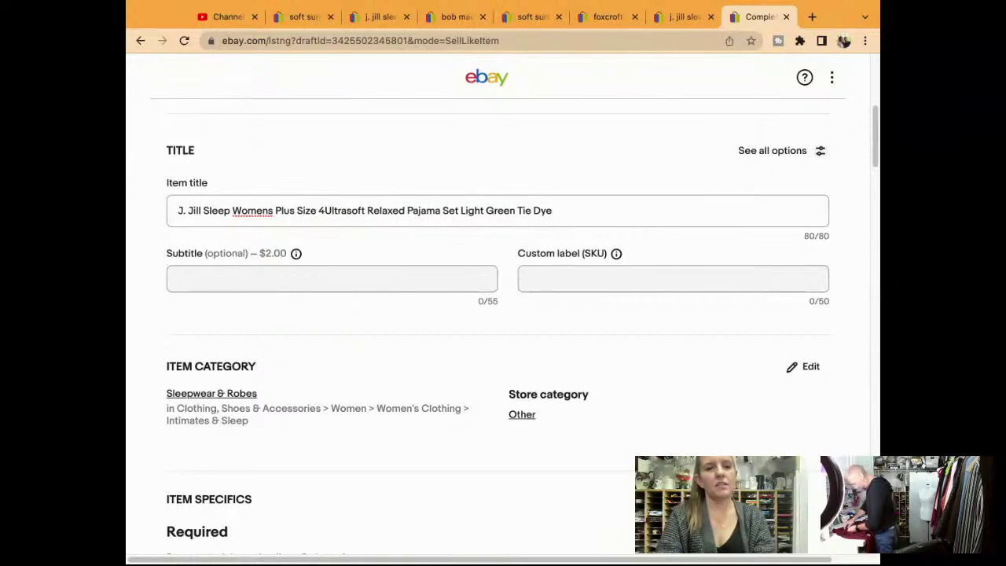
# Step: Remove "Light Green Tie Dye" from the end of the item title
pyautogui.click(566, 210)
pyautogui.hotkey('alt', 'shift', 'Left')
pyautogui.hotkey('alt', 'shift', 'Left')
pyautogui.hotkey('alt', 'shift', 'Left')
pyautogui.hotkey('alt', 'shift', 'Left')
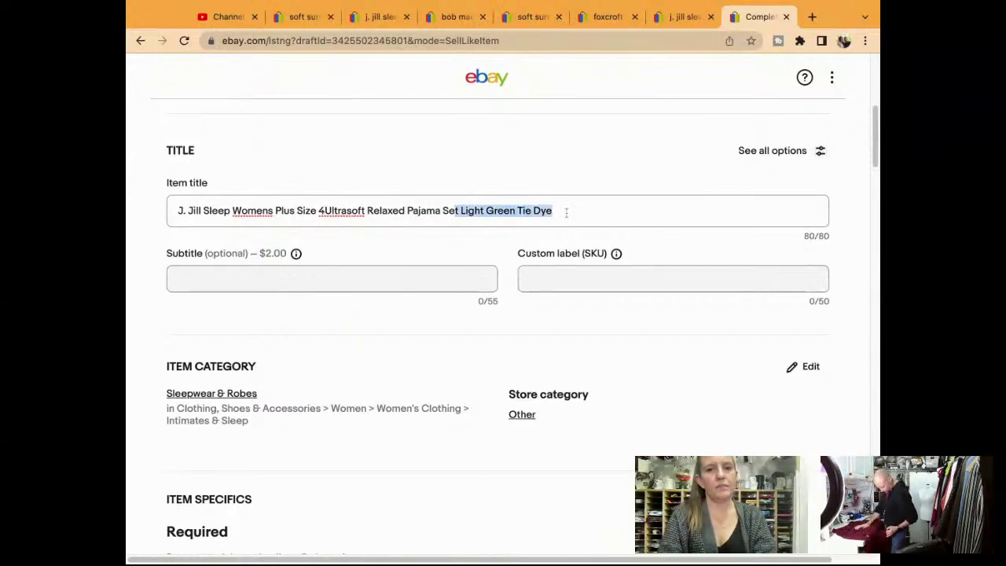
pyautogui.press('BackSpace')
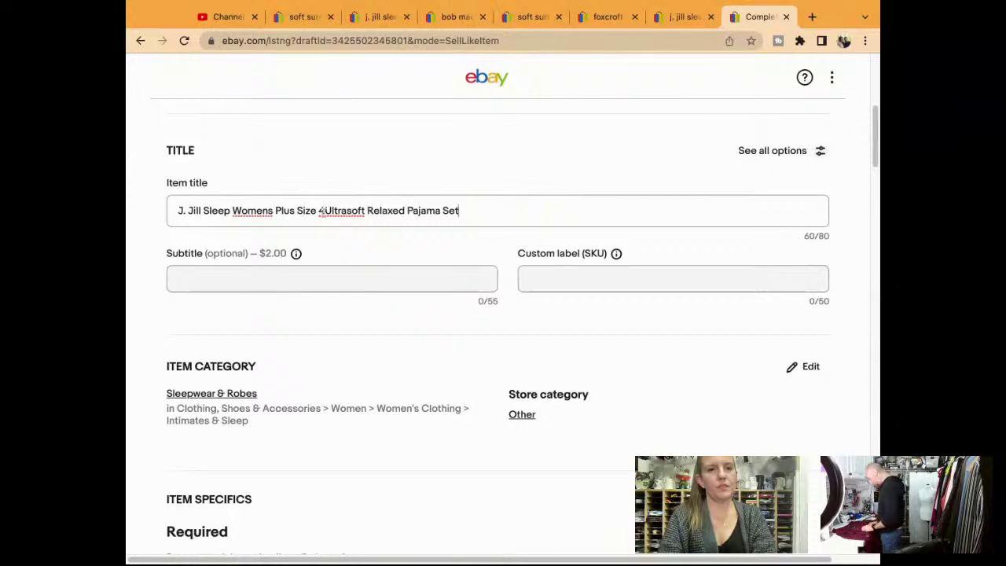
# Step: Complete the size in the item title so that it reads "4X", followed by a space
pyautogui.click(321, 211)
pyautogui.write('X')
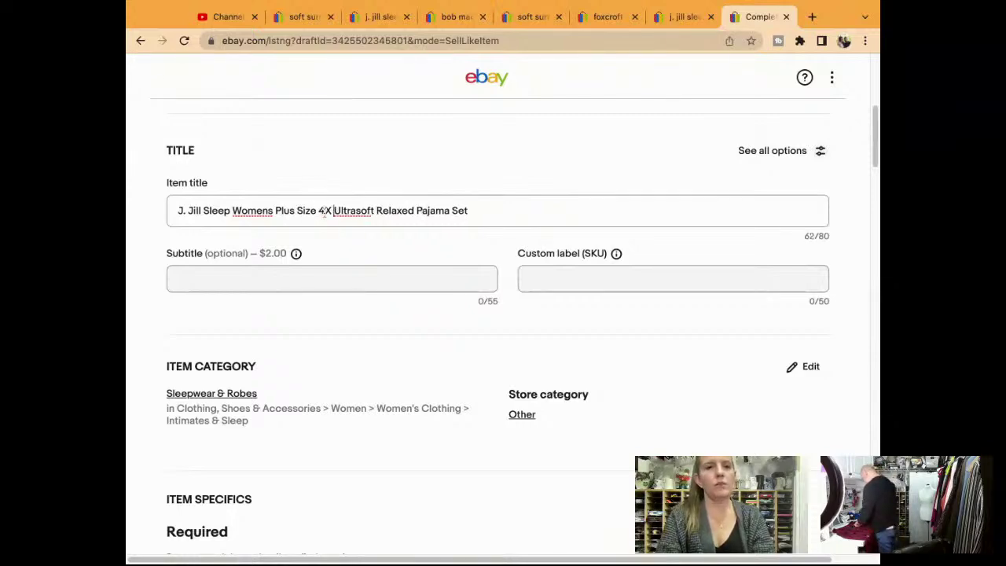
# Step: Copy "animal print henley pajama set" from the search query on the J. Jill sold results page
pyautogui.click(683, 16)
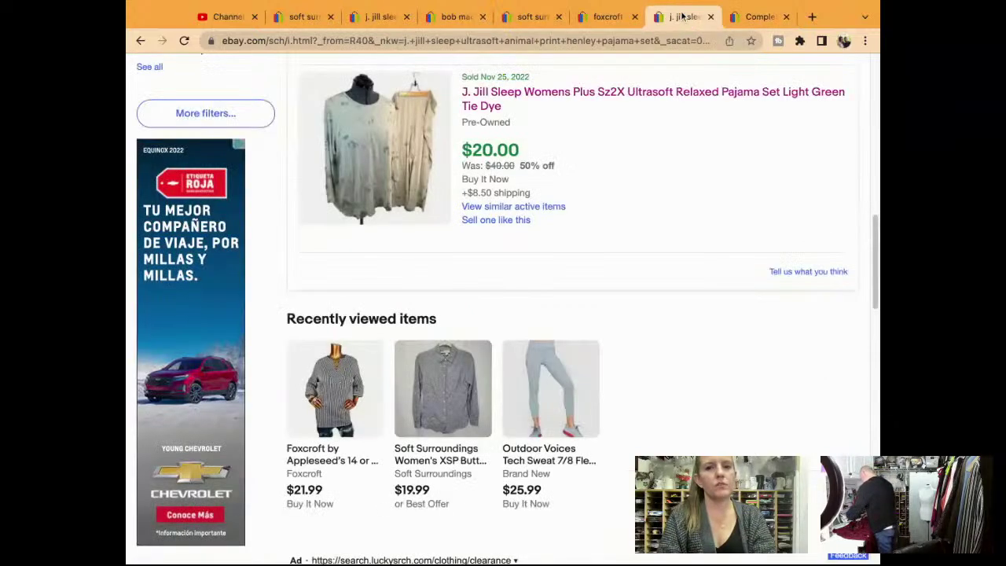
pyautogui.scroll(15, 661, 146)
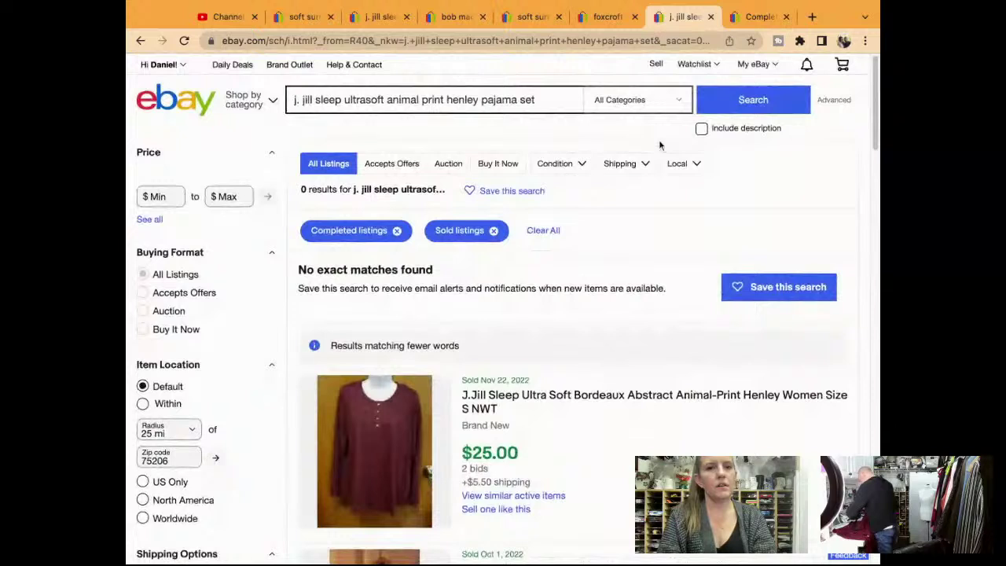
pyautogui.click(387, 100)
pyautogui.hotkey('shift', 'End')
pyautogui.hotkey('ctrl', 'c')
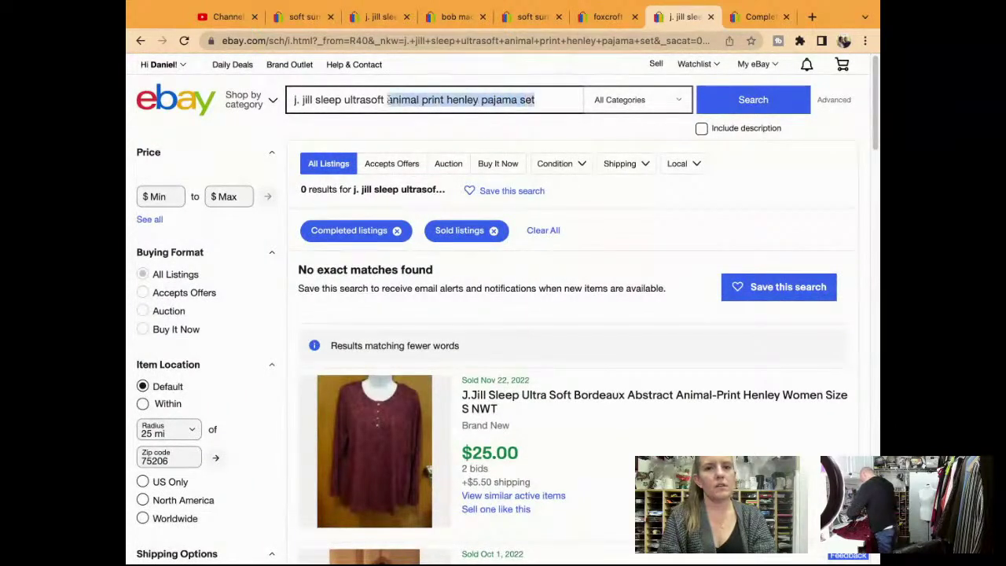
# Step: Replace "Relaxed Pajama Set" at the end of the listing's item title with the copied "animal print henley pajama set"
pyautogui.click(759, 17)
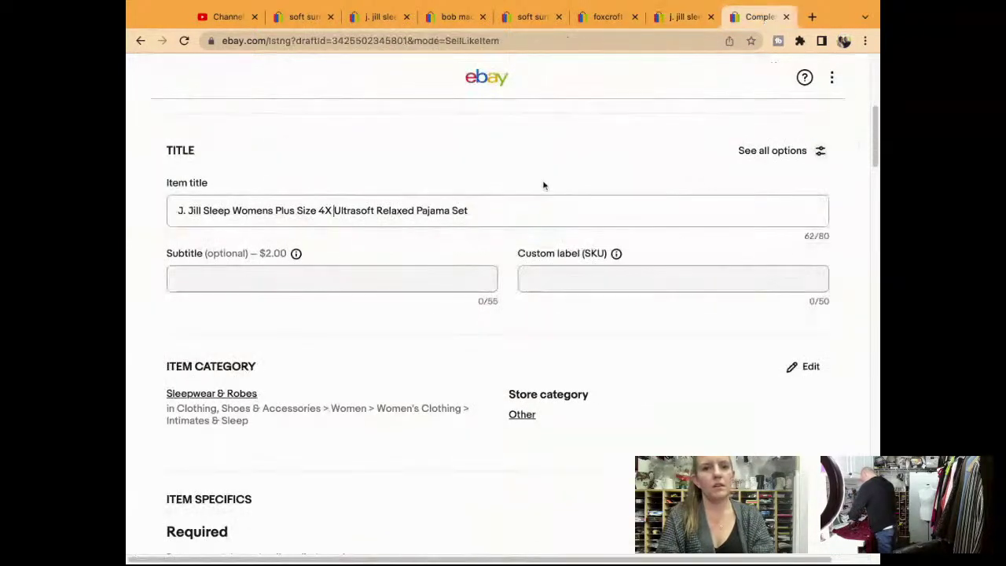
pyautogui.press('BackSpace')
pyautogui.press('BackSpace')
pyautogui.press('BackSpace')
pyautogui.press('BackSpace')
pyautogui.press('BackSpace')
pyautogui.press('BackSpace')
pyautogui.press('BackSpace')
pyautogui.press('BackSpace')
pyautogui.press('BackSpace')
pyautogui.press('BackSpace')
pyautogui.press('BackSpace')
pyautogui.press('BackSpace')
pyautogui.press('BackSpace')
pyautogui.press('BackSpace')
pyautogui.press('BackSpace')
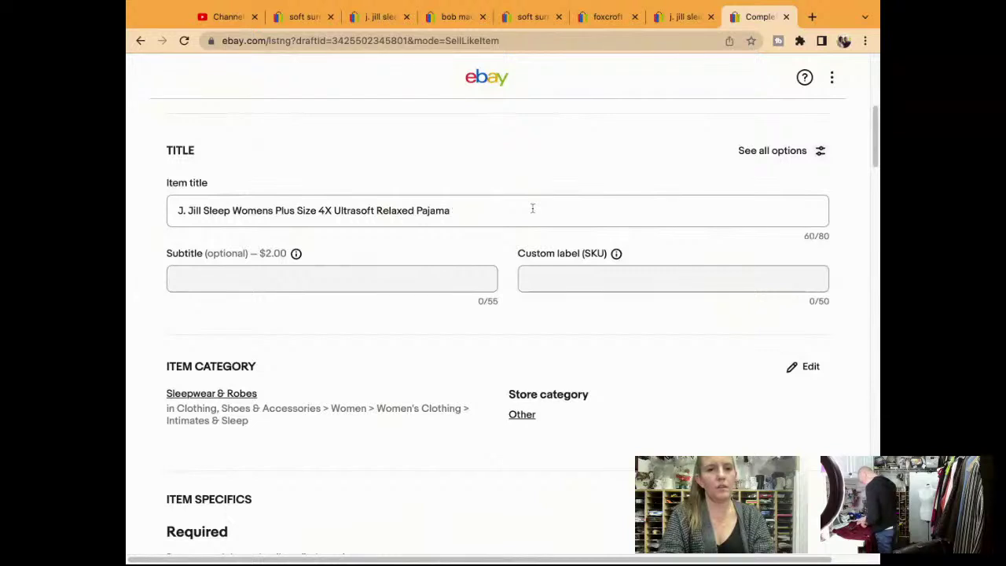
pyautogui.press('BackSpace')
pyautogui.press('BackSpace')
pyautogui.press('BackSpace')
pyautogui.press('BackSpace')
pyautogui.hotkey('ctrl', 'v')
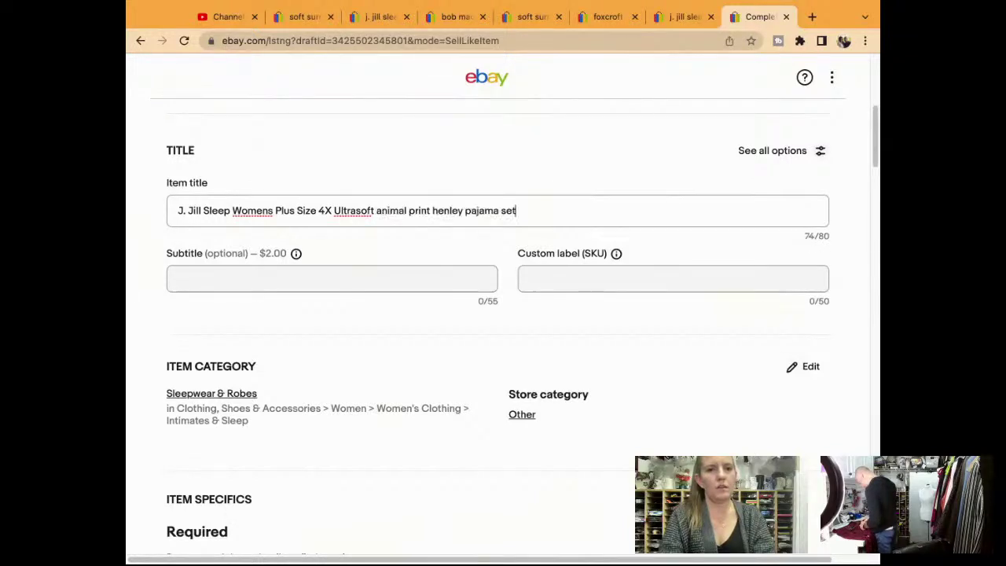
# Step: Capitalize the words "Animal", "Print" and "Henley" in the item title
pyautogui.click(383, 211)
pyautogui.press('BackSpace')
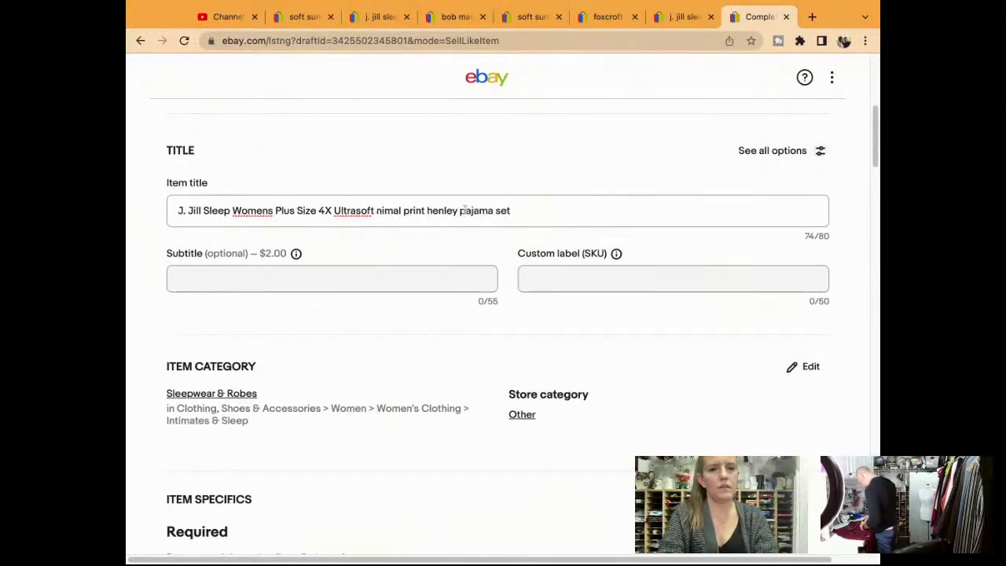
pyautogui.write('A')
pyautogui.click(417, 211)
pyautogui.press('BackSpace')
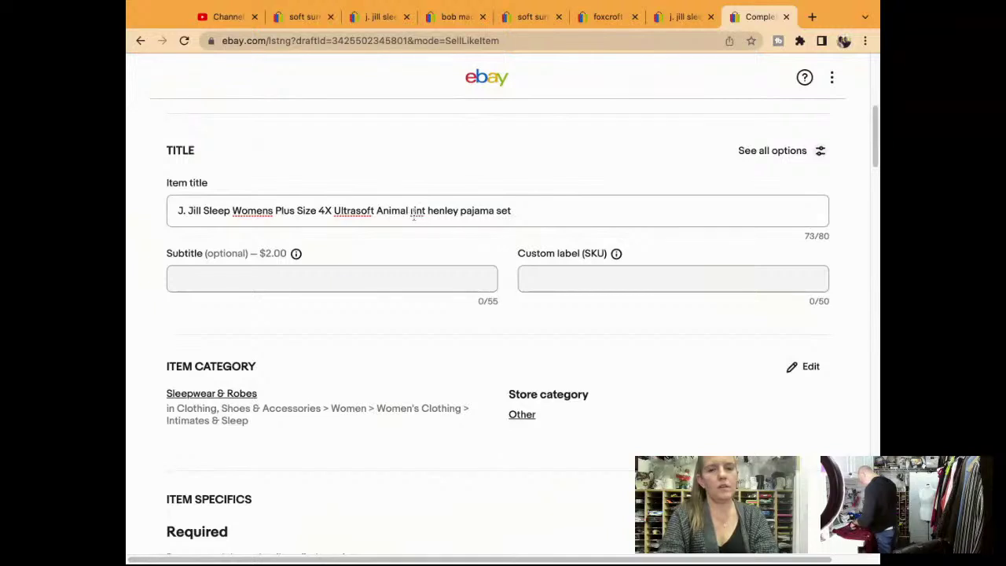
pyautogui.write('P')
pyautogui.click(436, 210)
pyautogui.press('BackSpace')
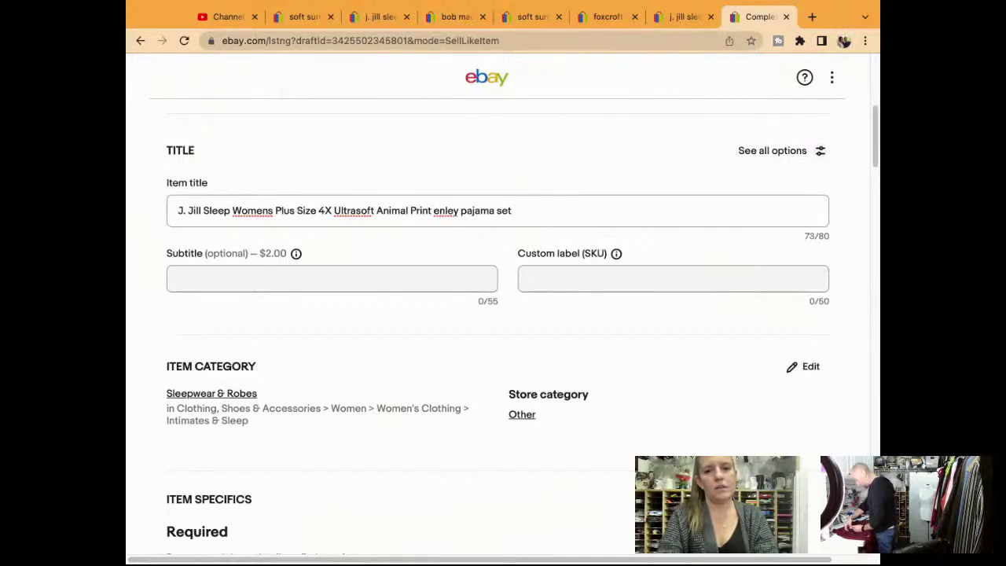
pyautogui.write('H')
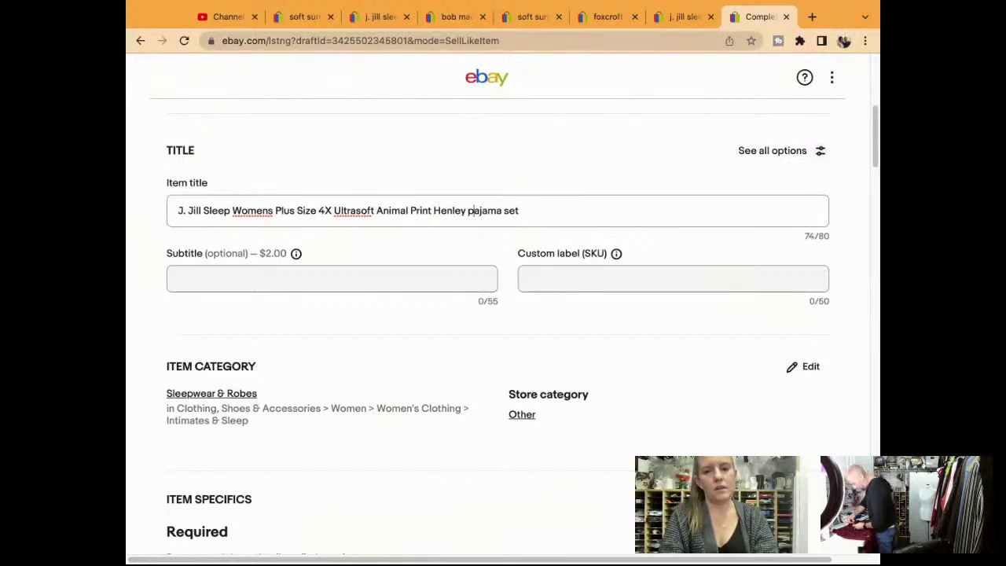
# Step: Capitalize the words "Pajama" and "Set" at the end of the item title
pyautogui.click(471, 210)
pyautogui.press('BackSpace')
pyautogui.write('P')
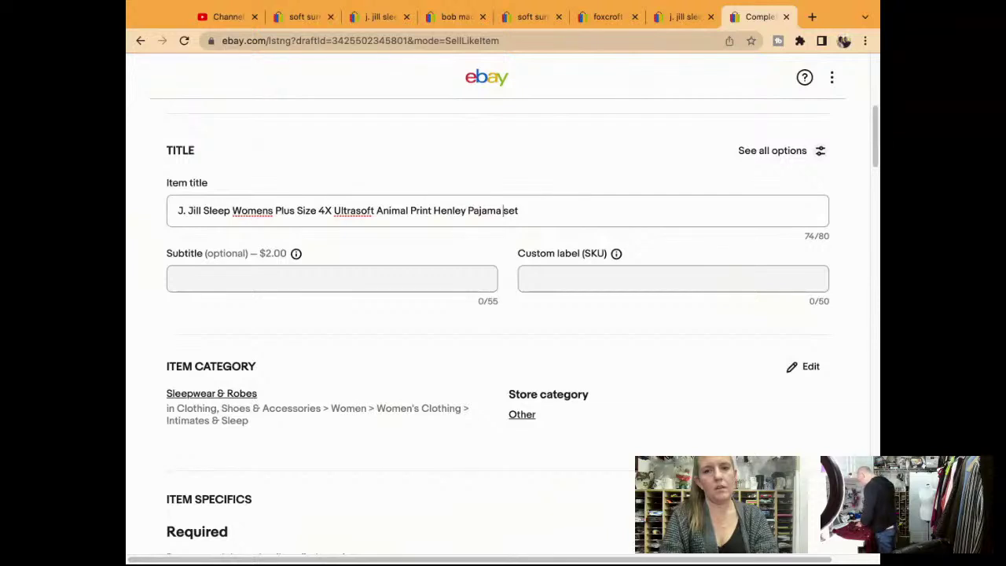
pyautogui.click(505, 210)
pyautogui.press('BackSpace')
pyautogui.write('S')
pyautogui.press('Right')
pyautogui.press('Right')
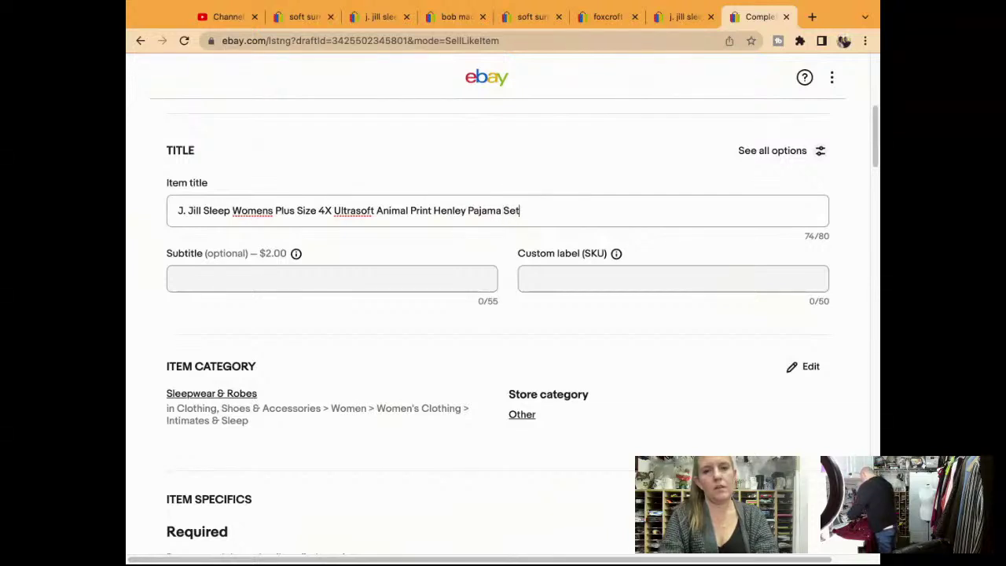
pyautogui.write('Slim')
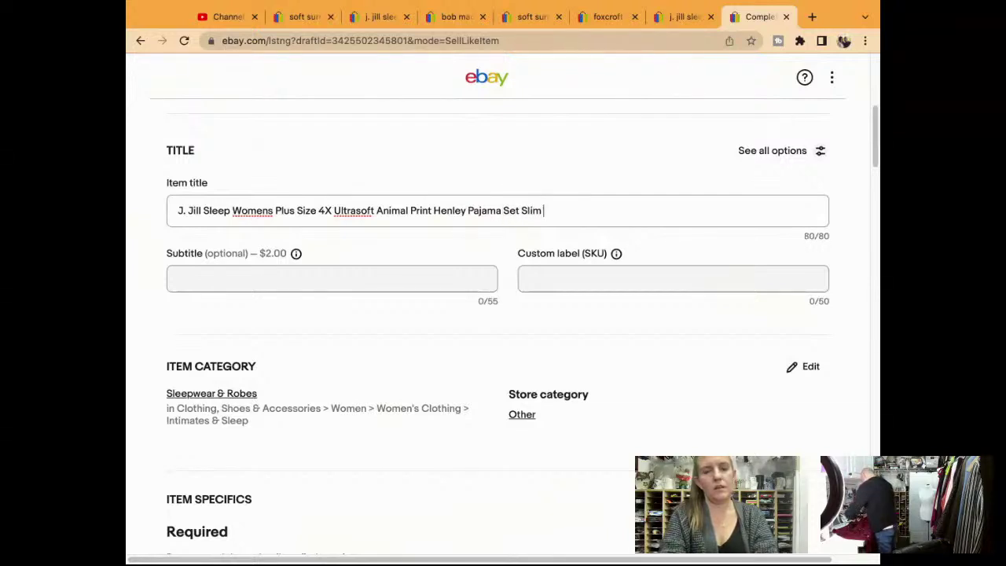
pyautogui.press('BackSpace')
pyautogui.press('BackSpace')
pyautogui.press('BackSpace')
pyautogui.press('BackSpace')
pyautogui.press('BackSpace')
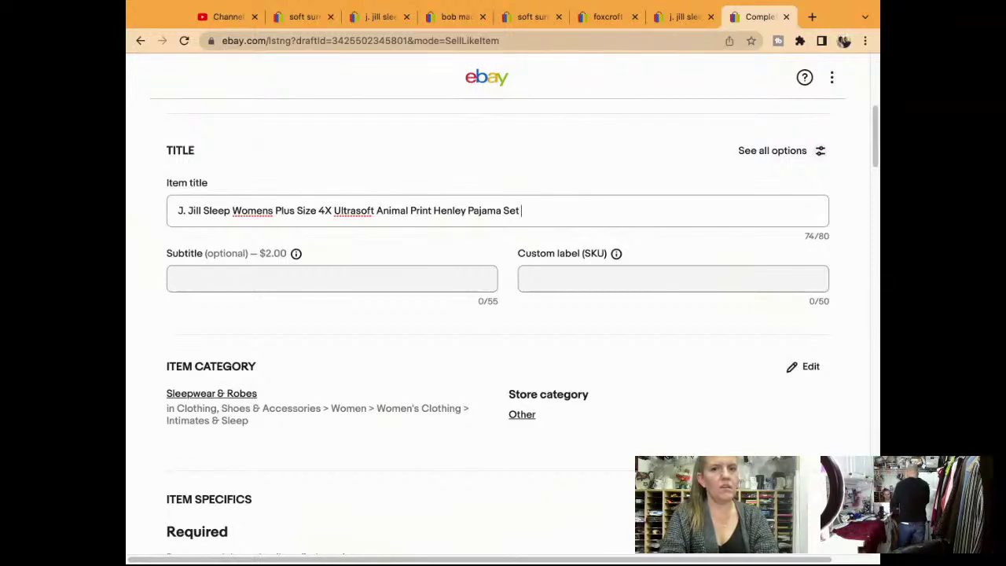
pyautogui.write('Maroo')
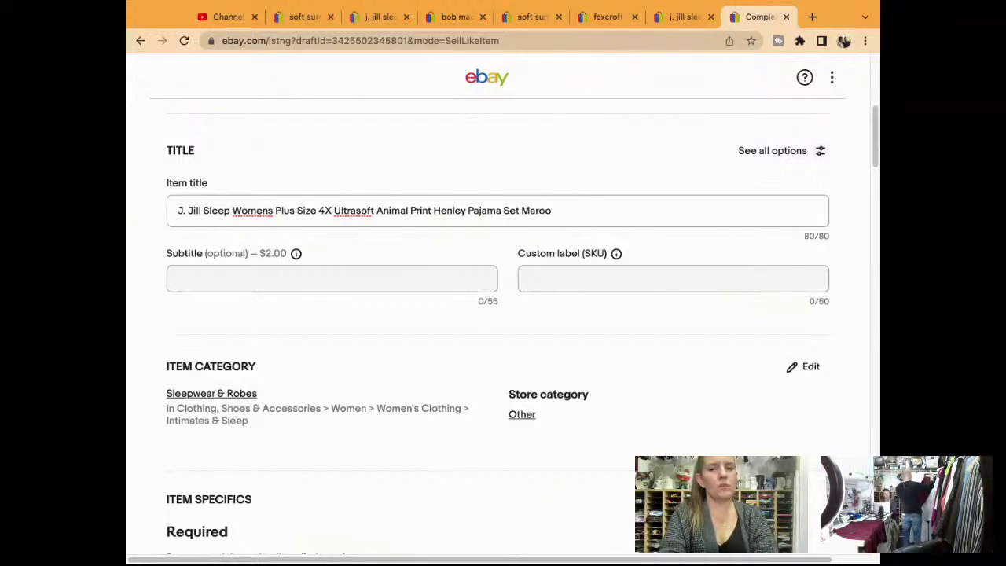
pyautogui.press('BackSpace')
pyautogui.press('BackSpace')
pyautogui.press('BackSpace')
pyautogui.press('BackSpace')
pyautogui.press('BackSpace')
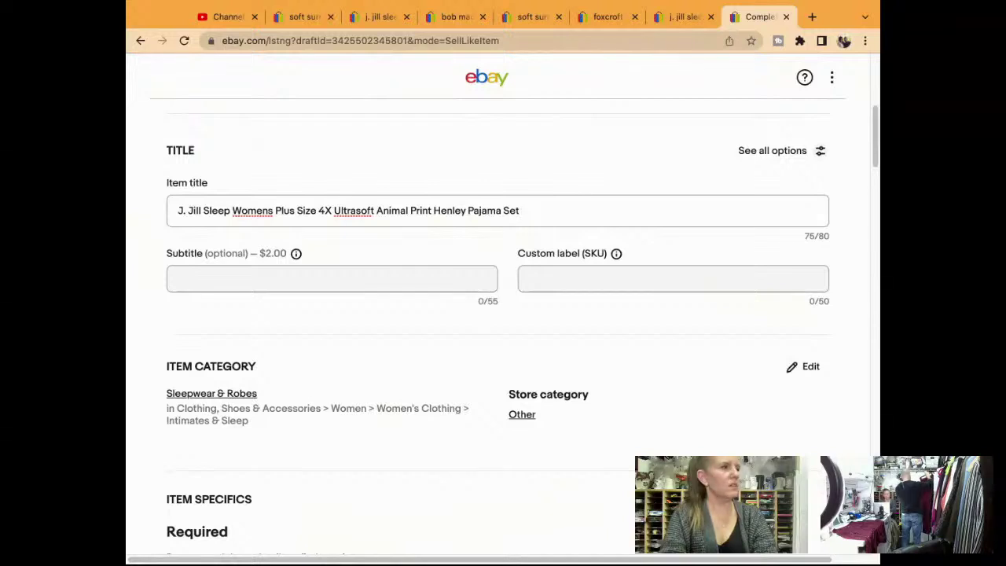
pyautogui.write('Red')
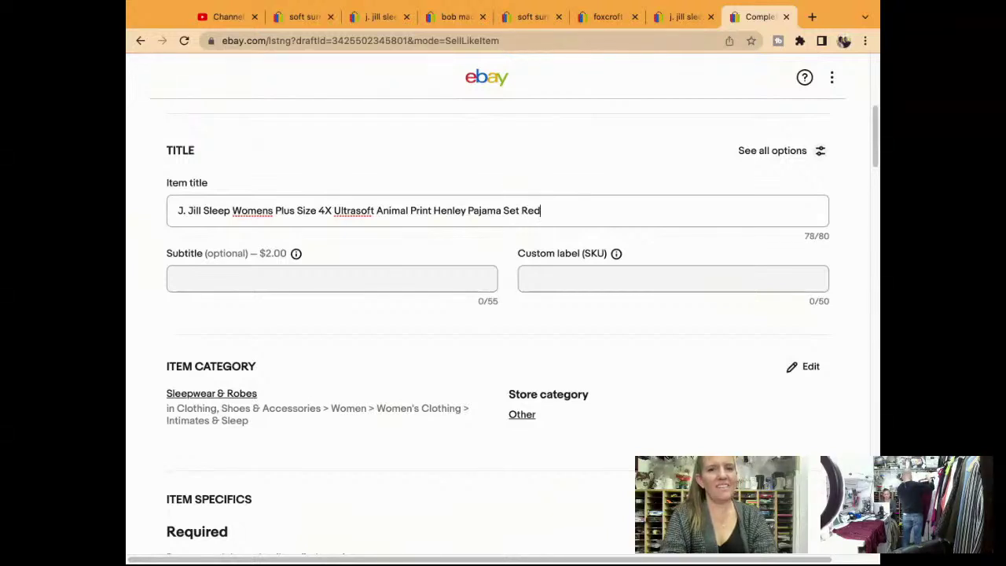
pyautogui.press('BackSpace')
pyautogui.press('BackSpace')
pyautogui.press('BackSpace')
# Step: Add the color "Maroon" to the end of the item title, shortening "Womens" to "Women" to make room
pyautogui.write('Maroo')
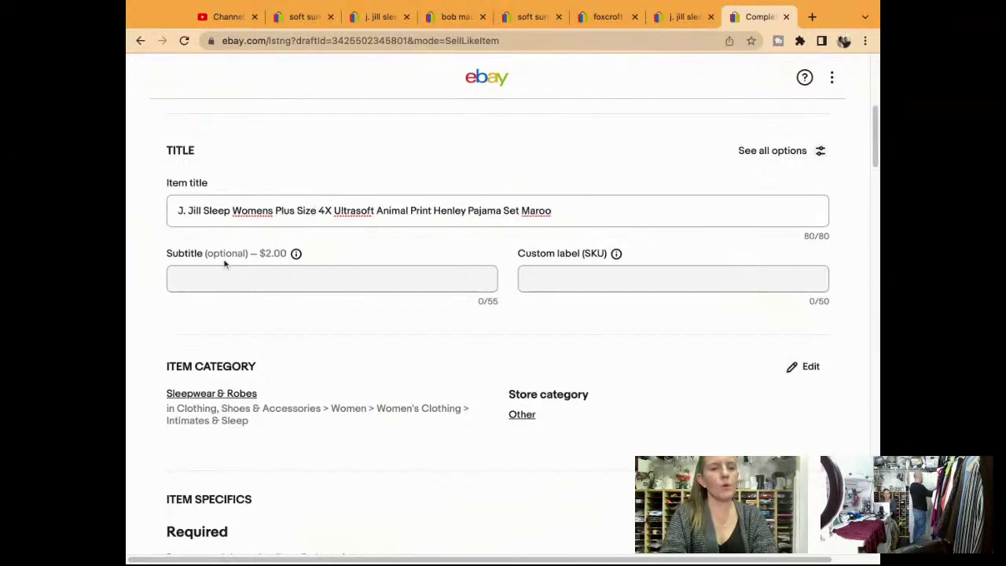
pyautogui.click(274, 210)
pyautogui.press('BackSpace')
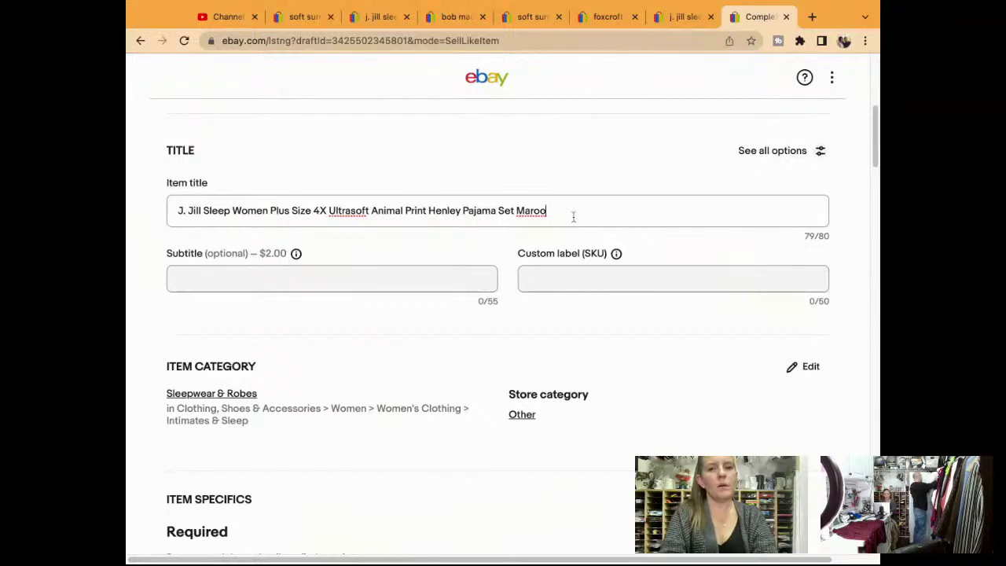
pyautogui.click(573, 213)
pyautogui.write('n')
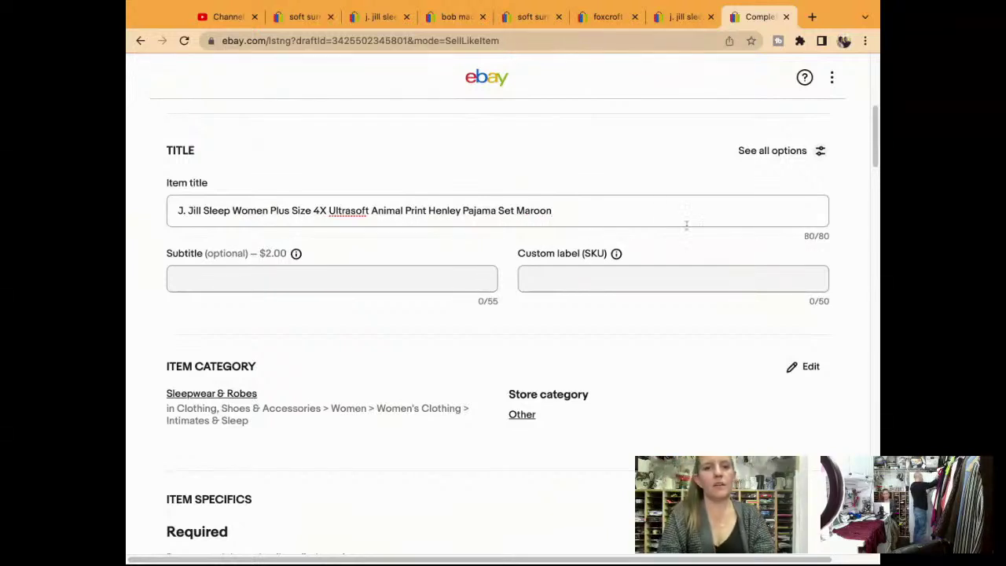
# Step: Enter 7022 as the custom label (SKU) of the pajama set listing
pyautogui.click(669, 272)
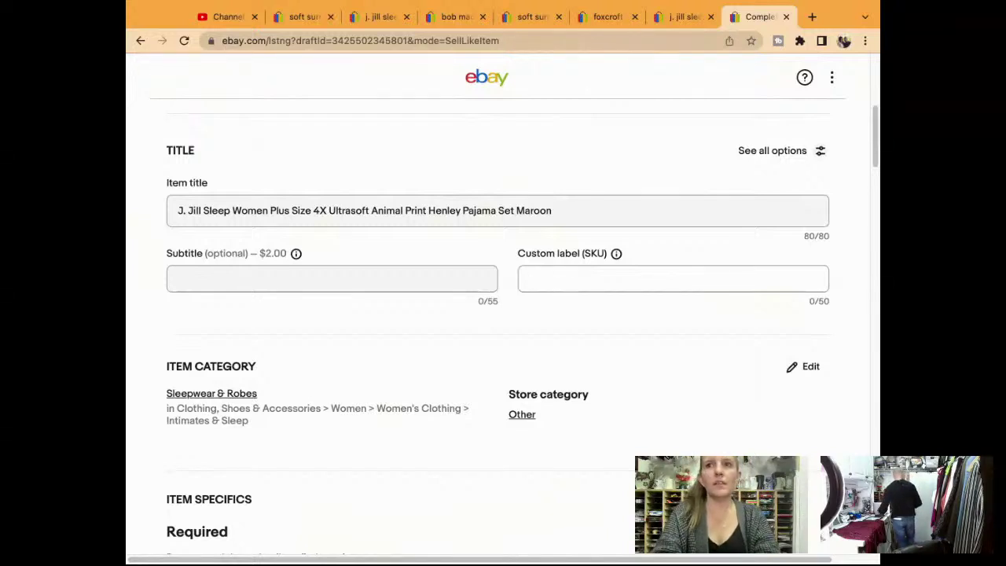
pyautogui.write('2')
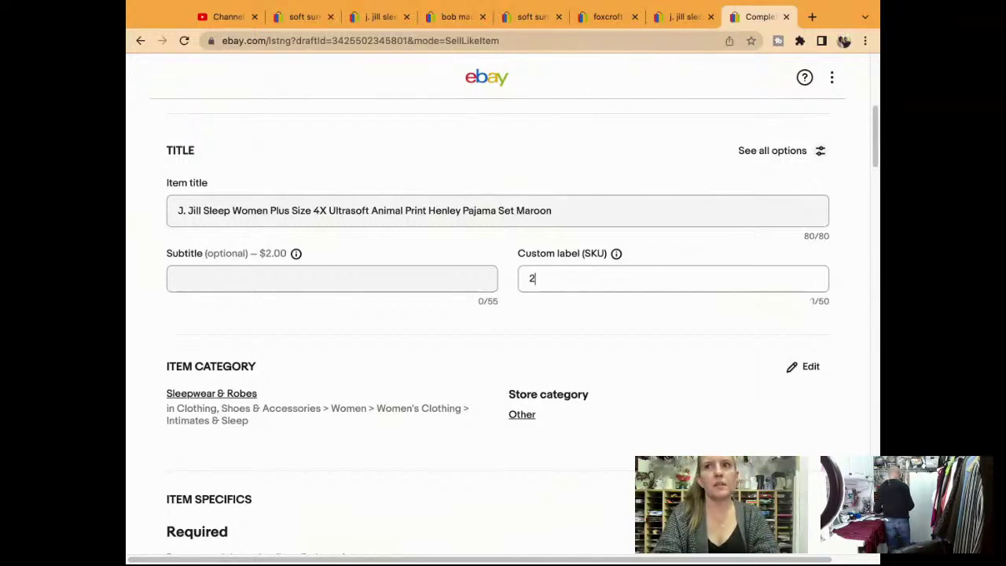
pyautogui.write('0')
pyautogui.press('BackSpace')
pyautogui.press('BackSpace')
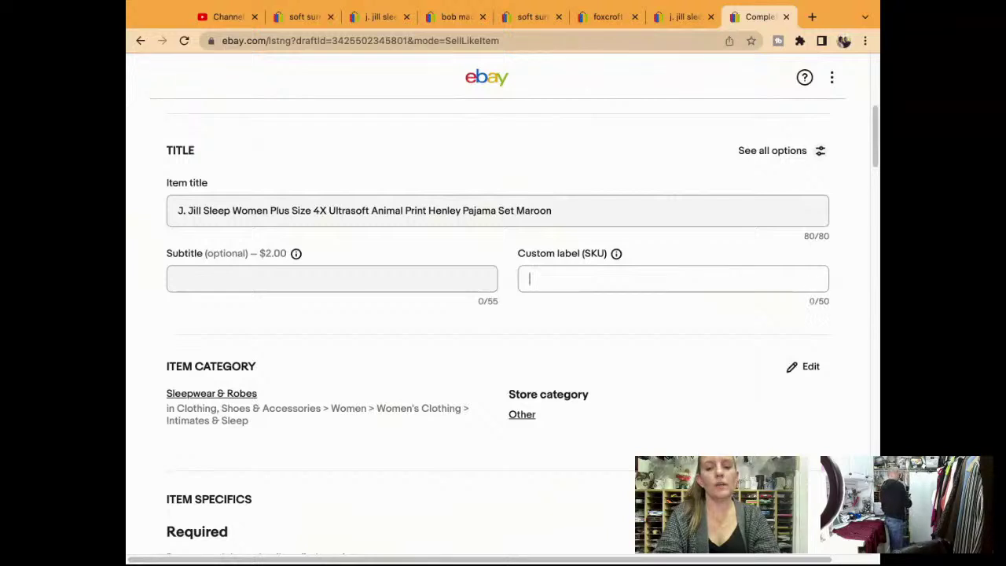
pyautogui.write('7022')
pyautogui.scroll(-2, 717, 185)
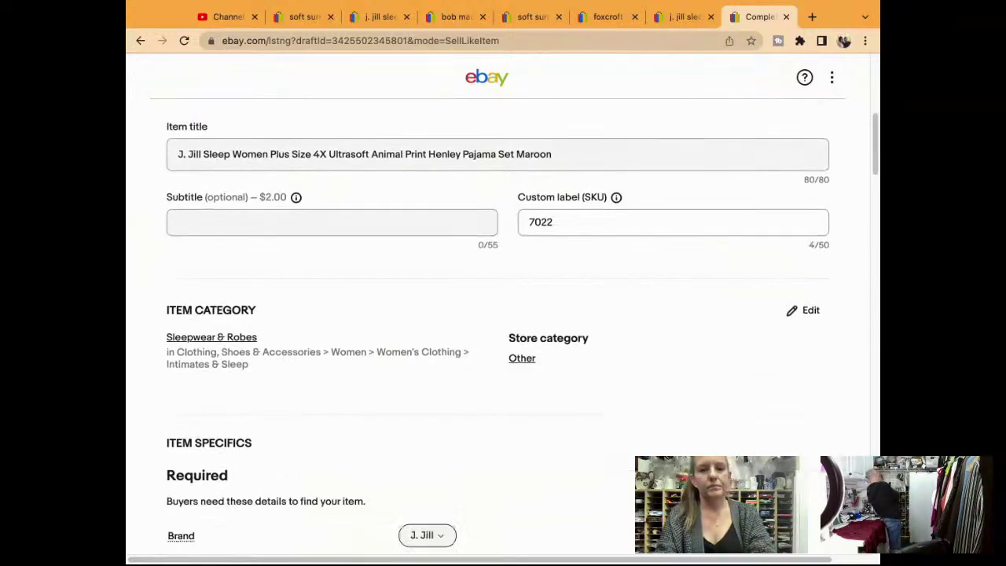
pyautogui.tripleClick(665, 134)
# Step: Set the size to 4X in the required item specifics
pyautogui.scroll(-4, 665, 136)
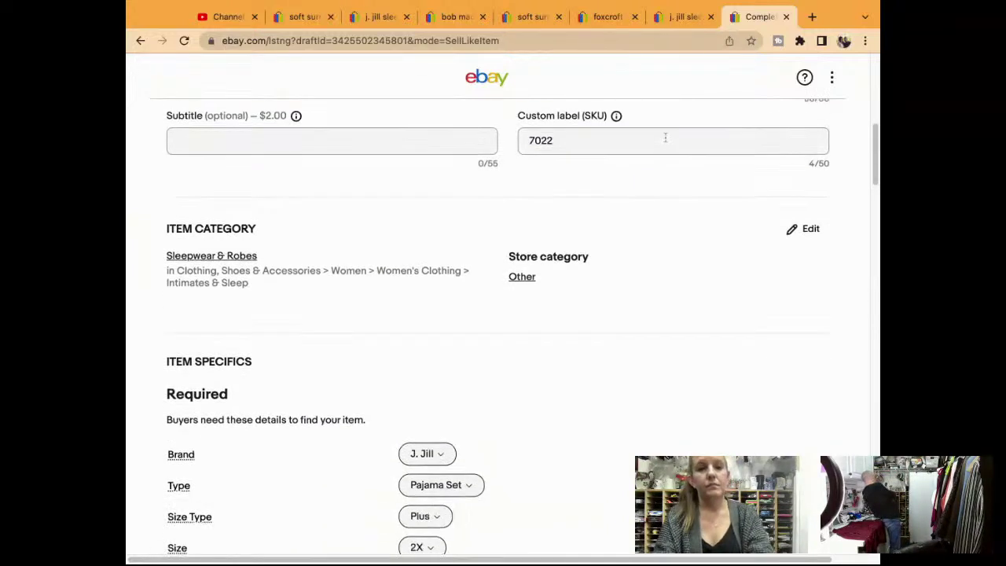
pyautogui.scroll(-5, 666, 137)
pyautogui.scroll(1, 550, 181)
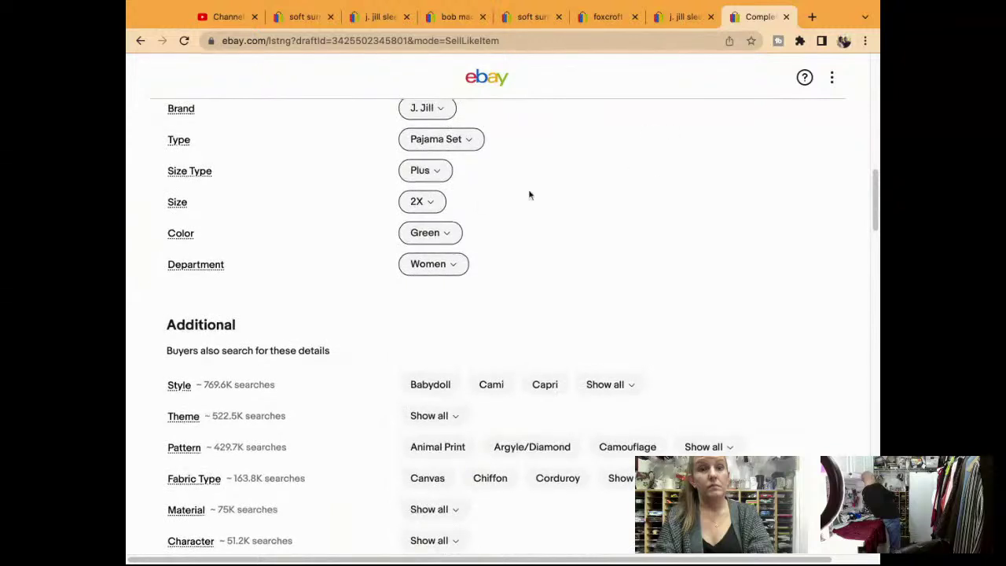
pyautogui.click(424, 202)
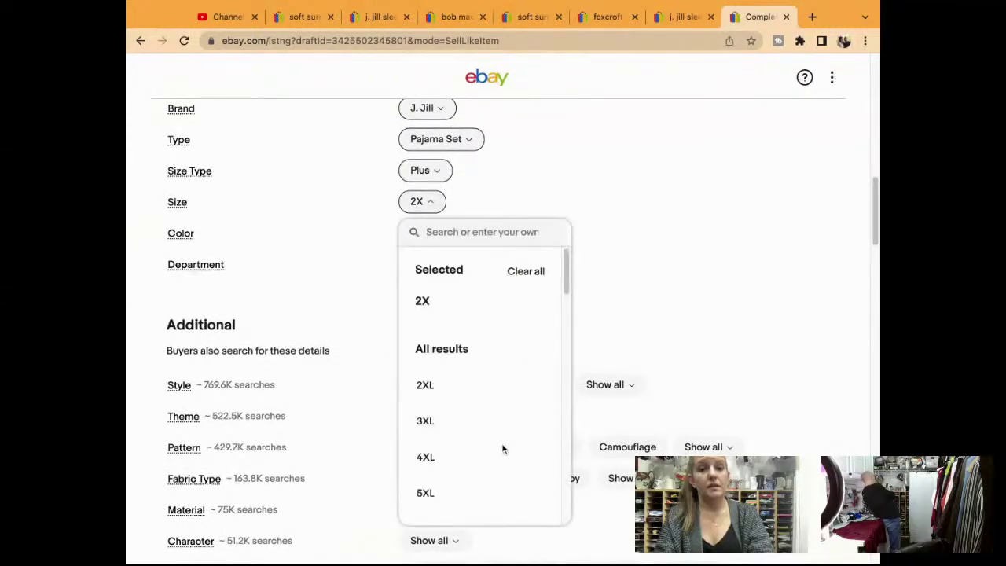
pyautogui.scroll(-10, 518, 418)
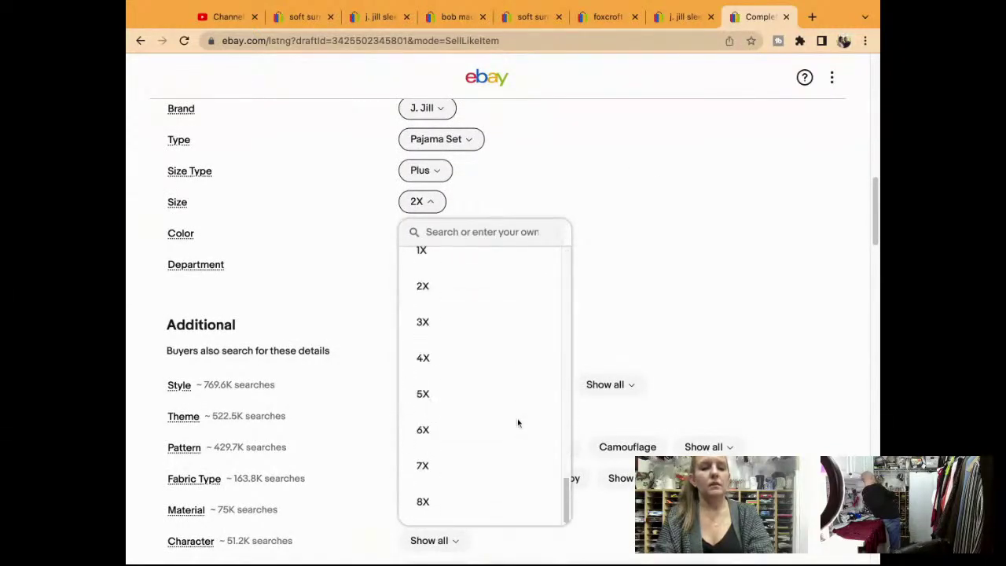
pyautogui.click(508, 361)
# Step: Set the color to Red in the required item specifics
pyautogui.scroll(-1, 508, 362)
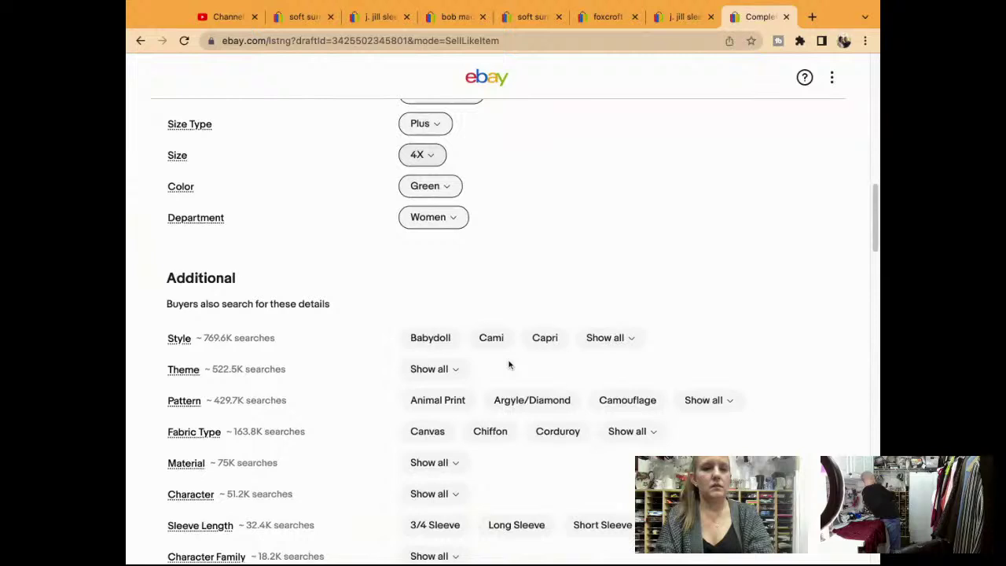
pyautogui.click(433, 180)
pyautogui.write('red')
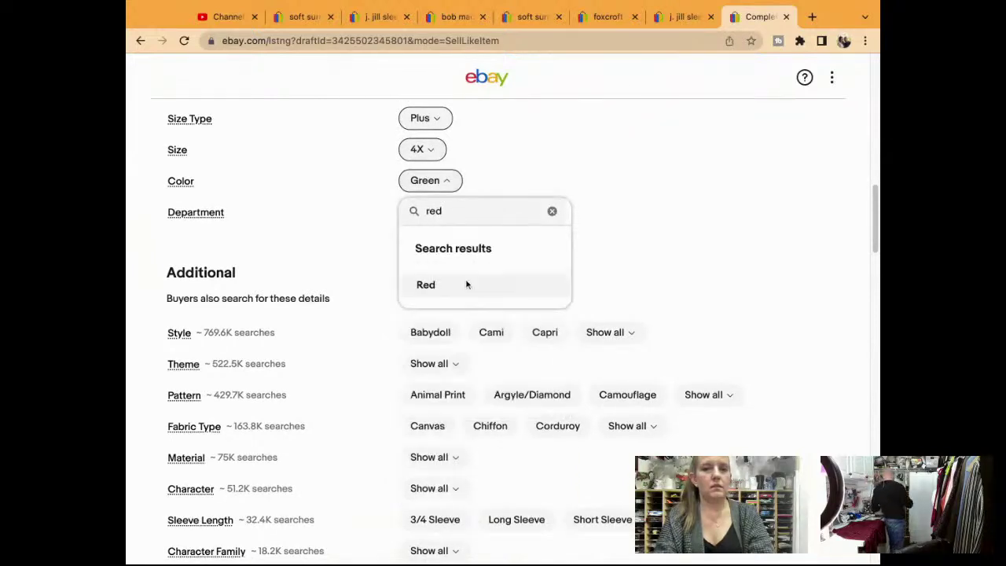
pyautogui.click(466, 285)
# Step: Set the pattern to Animal Print in the additional item specifics
pyautogui.scroll(-1, 578, 382)
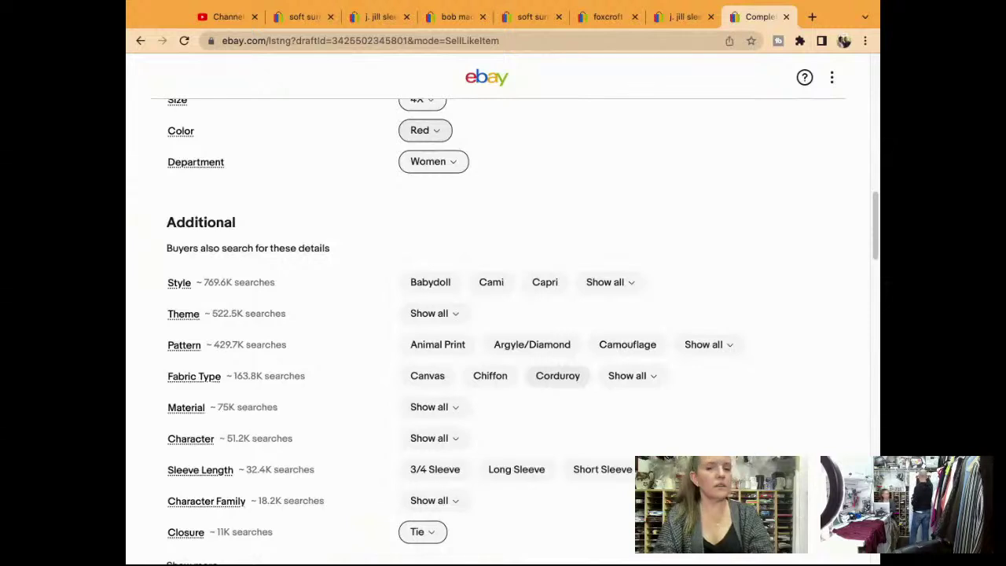
pyautogui.scroll(-1, 683, 319)
pyautogui.click(702, 302)
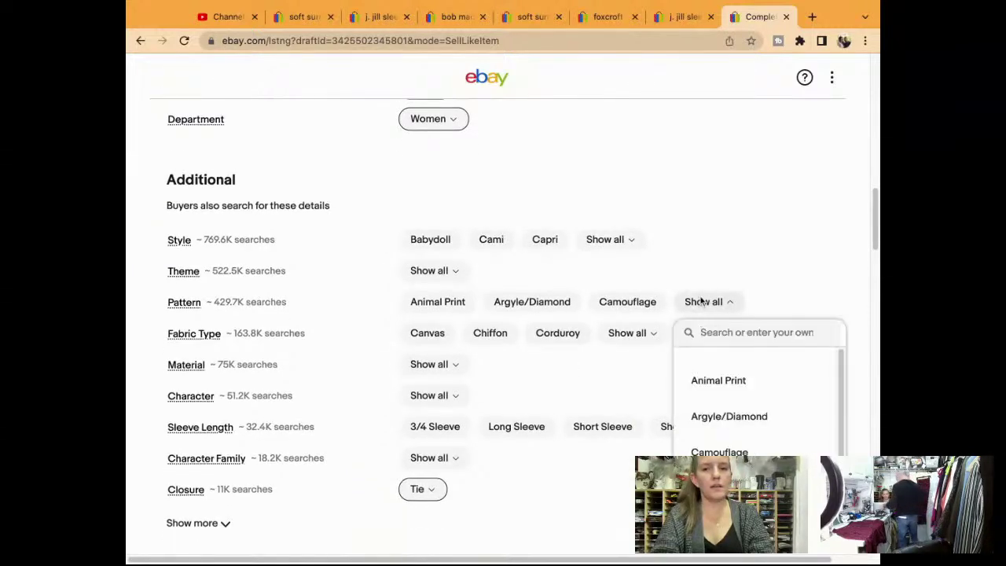
pyautogui.click(745, 381)
# Step: Add the custom value "sleep" as the theme in the additional item specifics
pyautogui.scroll(-1, 748, 382)
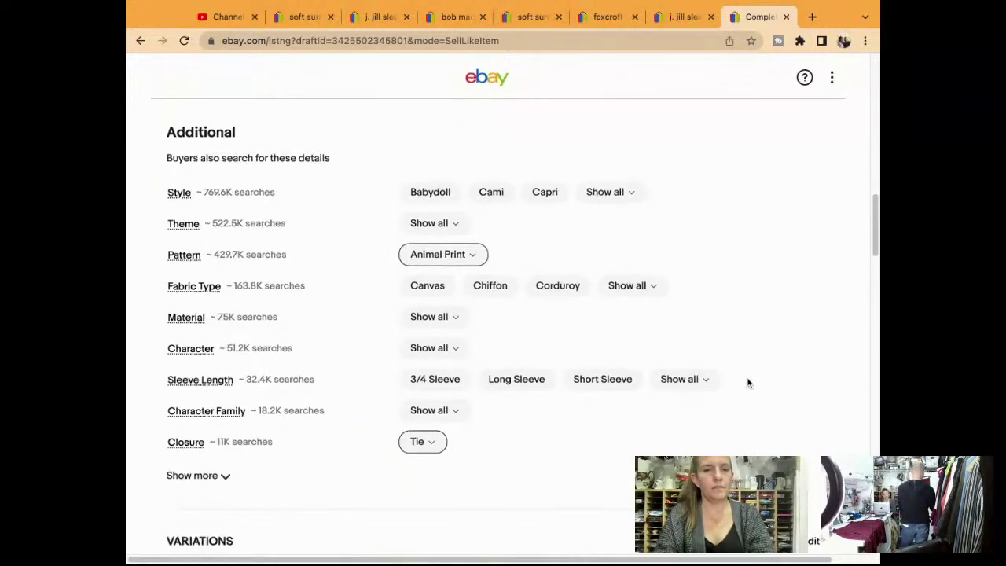
pyautogui.click(449, 224)
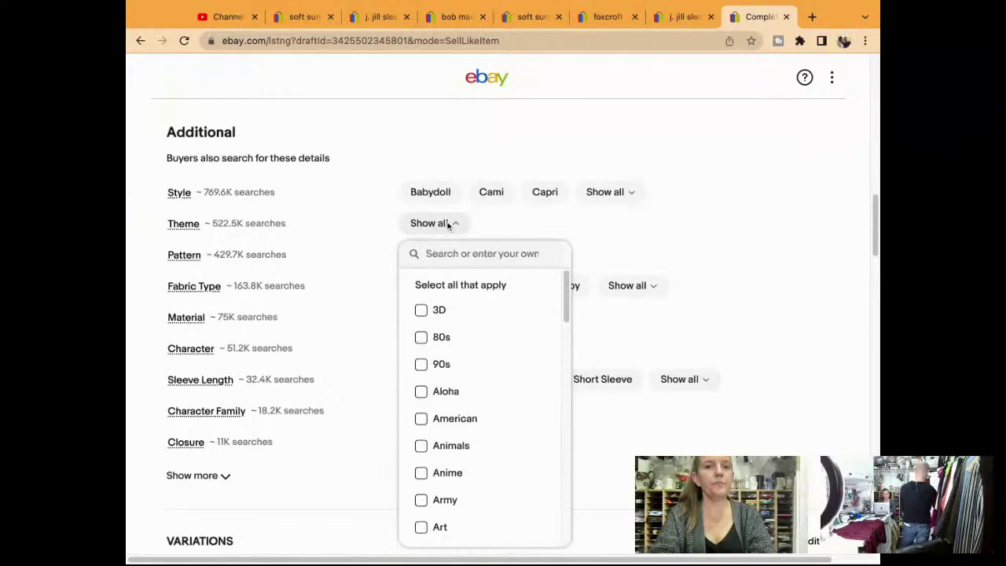
pyautogui.write('sleep')
pyautogui.click(464, 336)
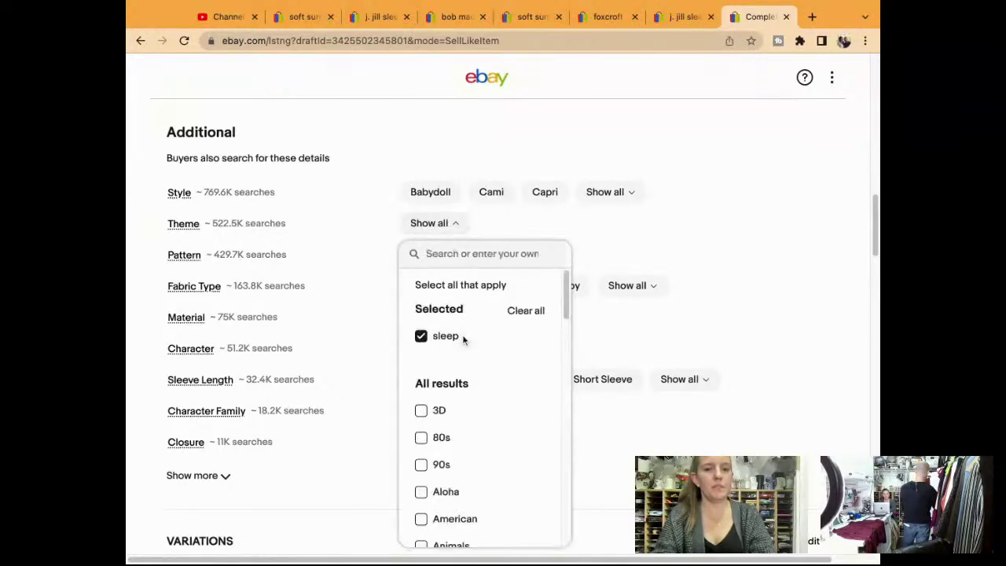
pyautogui.click(662, 237)
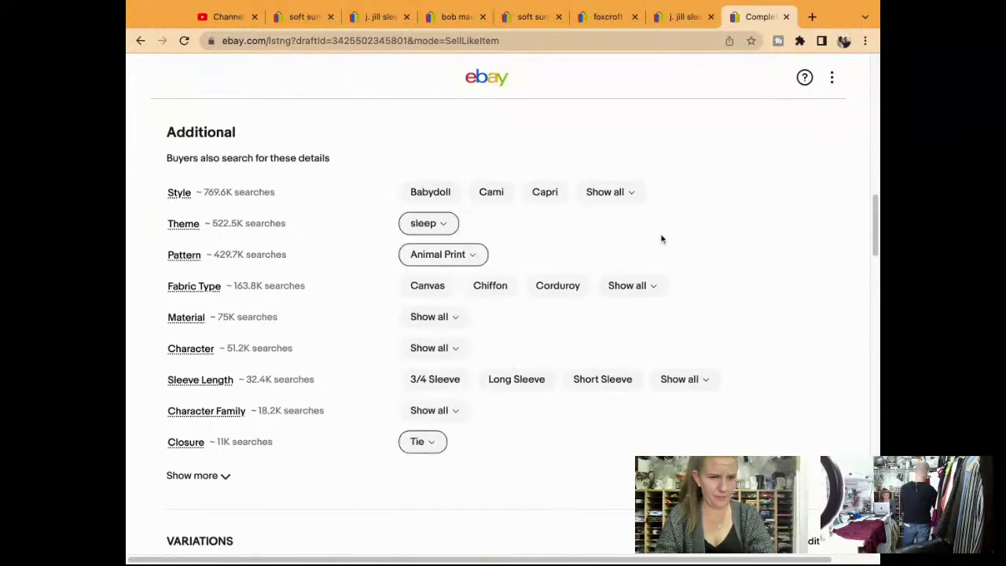
pyautogui.click(648, 286)
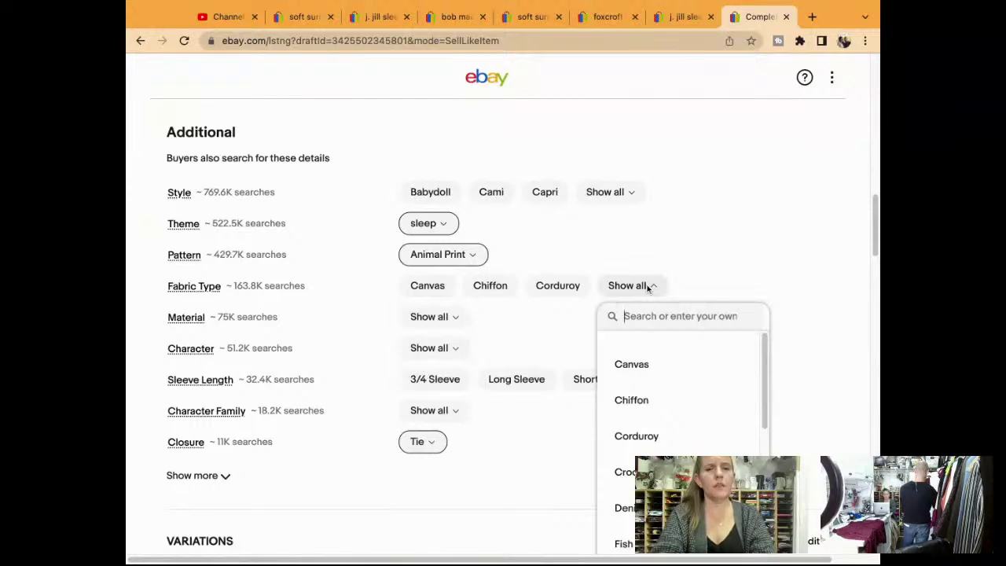
pyautogui.write('cotton')
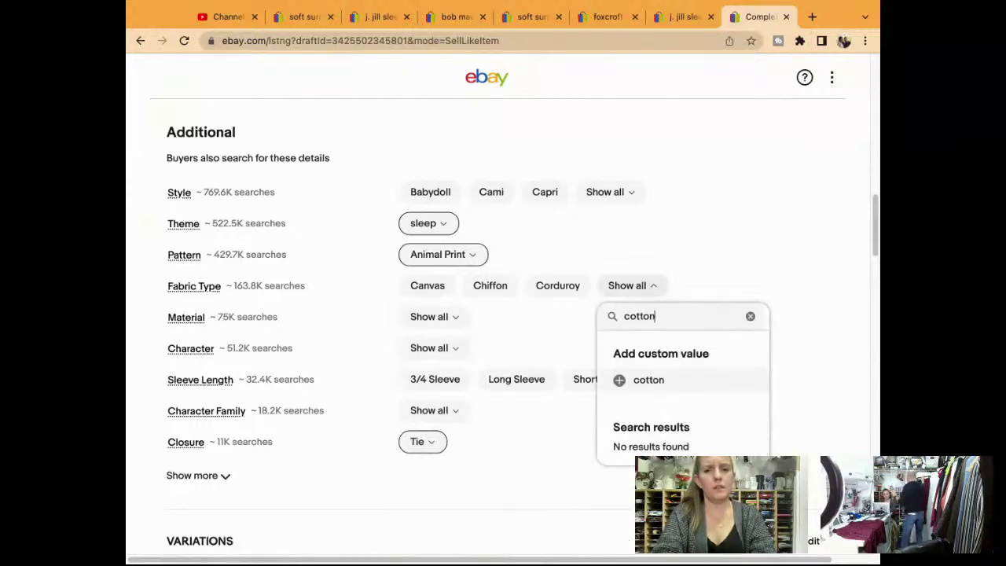
pyautogui.write(' blen')
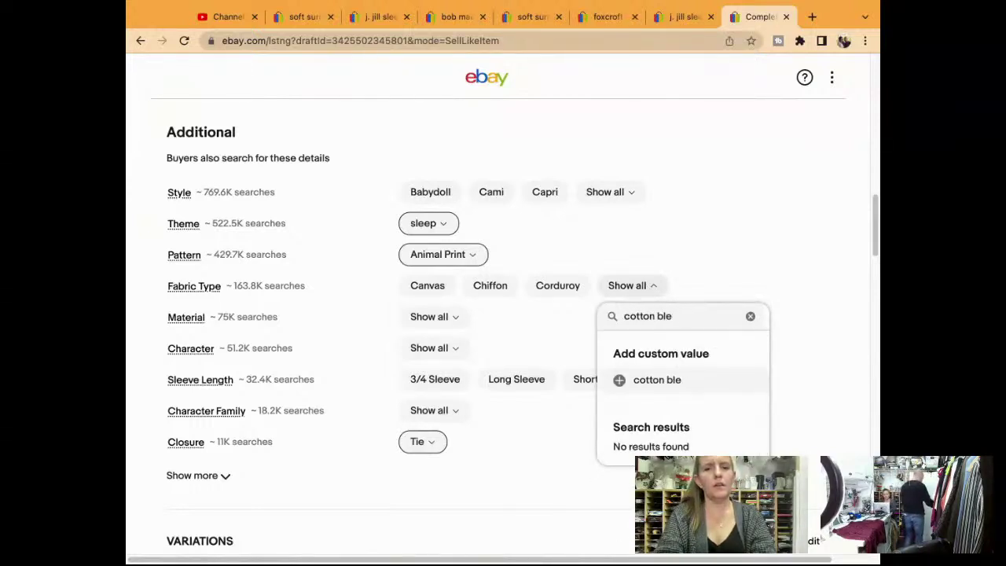
pyautogui.press('BackSpace')
pyautogui.press('BackSpace')
pyautogui.press('BackSpace')
pyautogui.press('BackSpace')
pyautogui.press('BackSpace')
pyautogui.press('BackSpace')
pyautogui.press('BackSpace')
pyautogui.press('BackSpace')
pyautogui.press('BackSpace')
pyautogui.press('BackSpace')
# Step: Set the fabric type to Jersey in the additional item specifics
pyautogui.write('jersey')
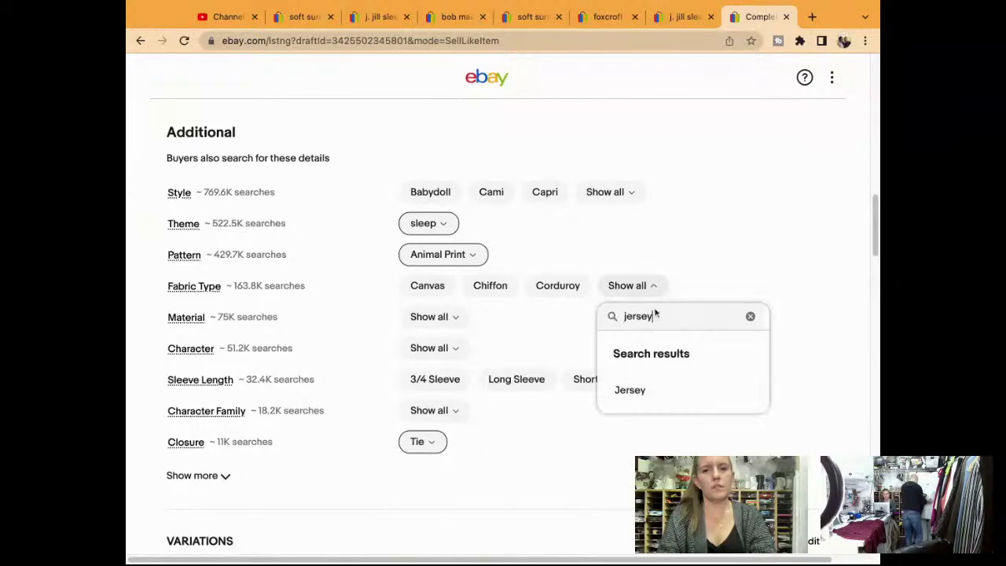
pyautogui.click(621, 391)
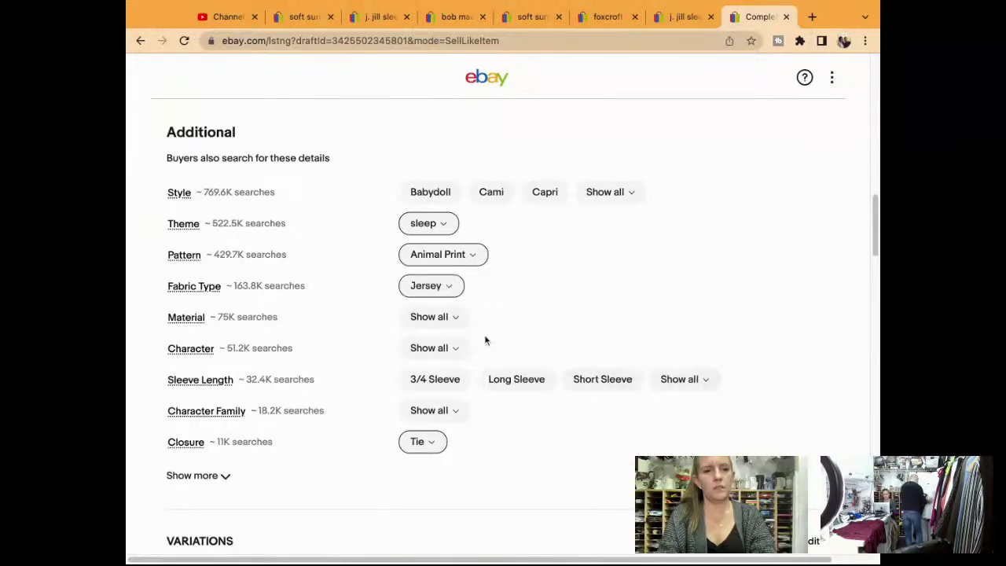
# Step: Set the material to Cotton Blend and the sleeve length to Long Sleeve in the additional item specifics
pyautogui.click(445, 321)
pyautogui.write('cotton')
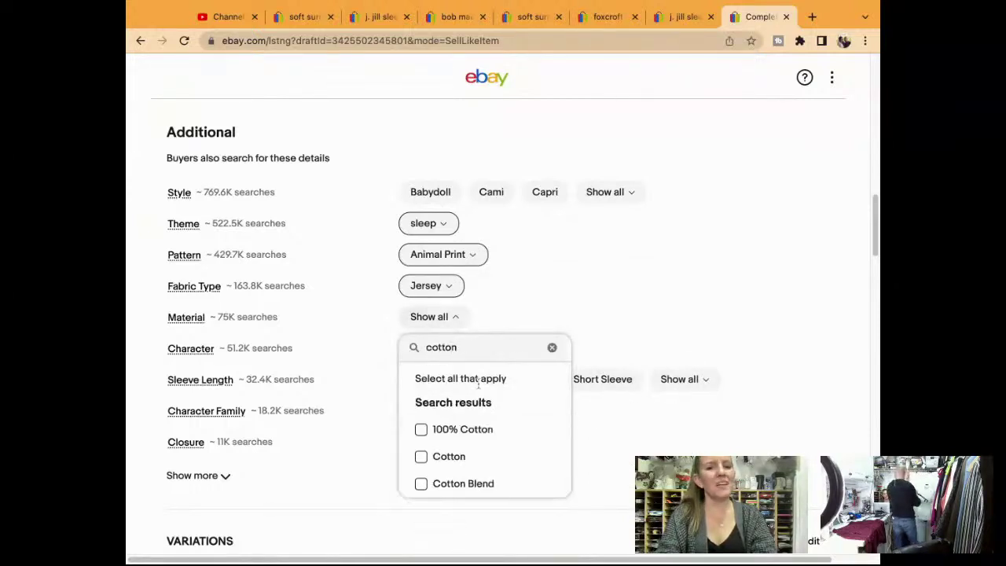
pyautogui.click(470, 486)
pyautogui.click(637, 371)
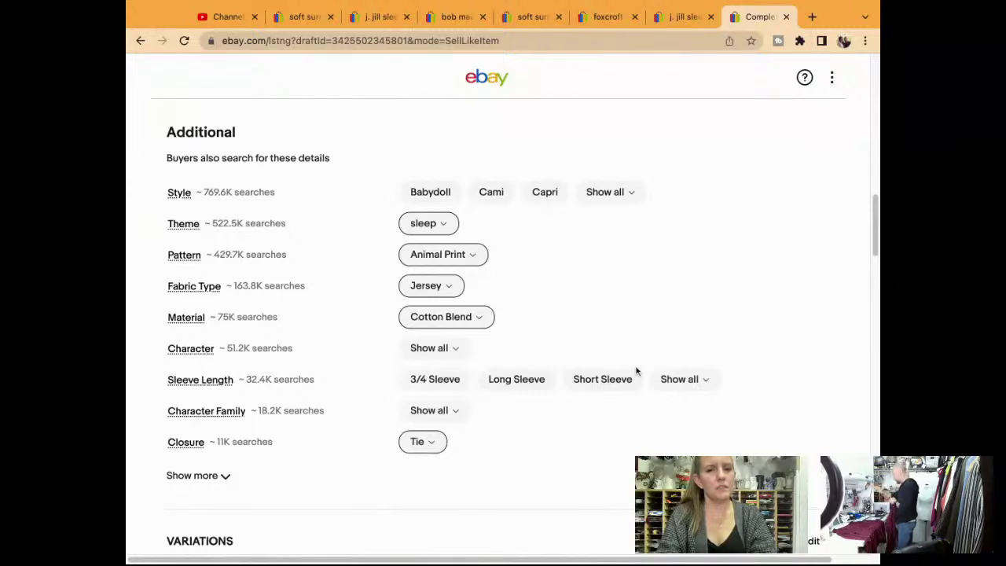
pyautogui.click(541, 381)
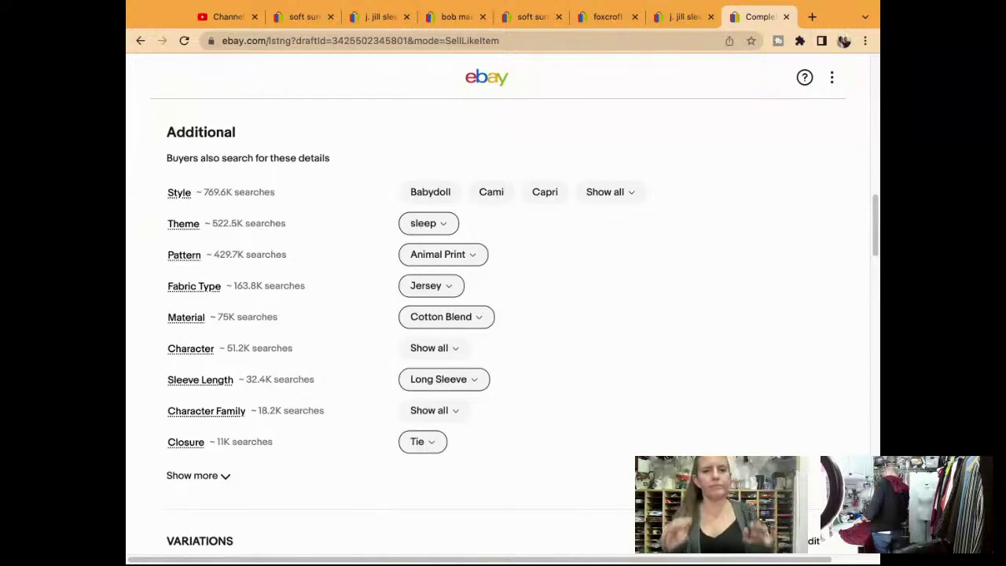
# Step: Remove the period after the "J" of J. Jill in the item title
pyautogui.scroll(-5, 494, 331)
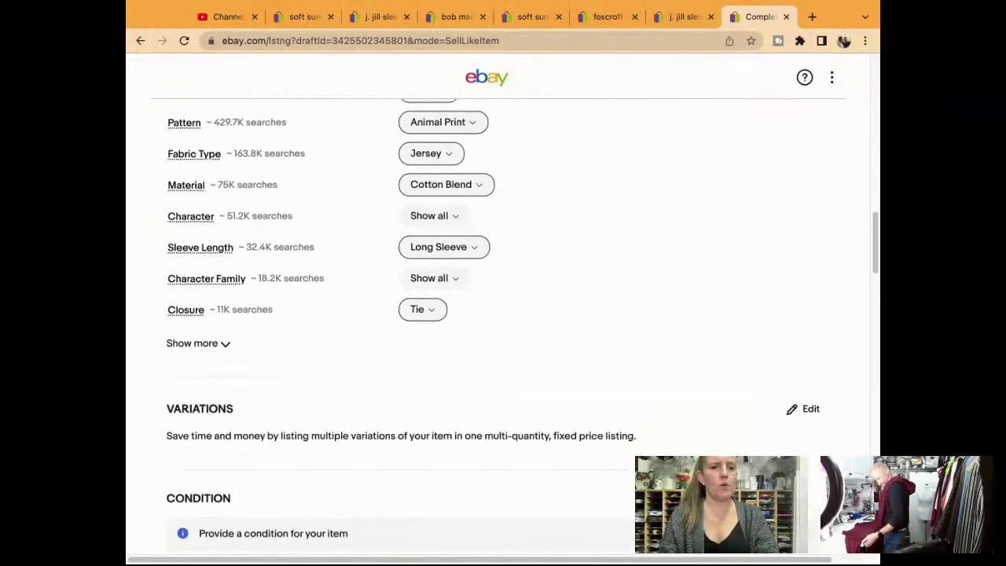
pyautogui.scroll(-3, 494, 330)
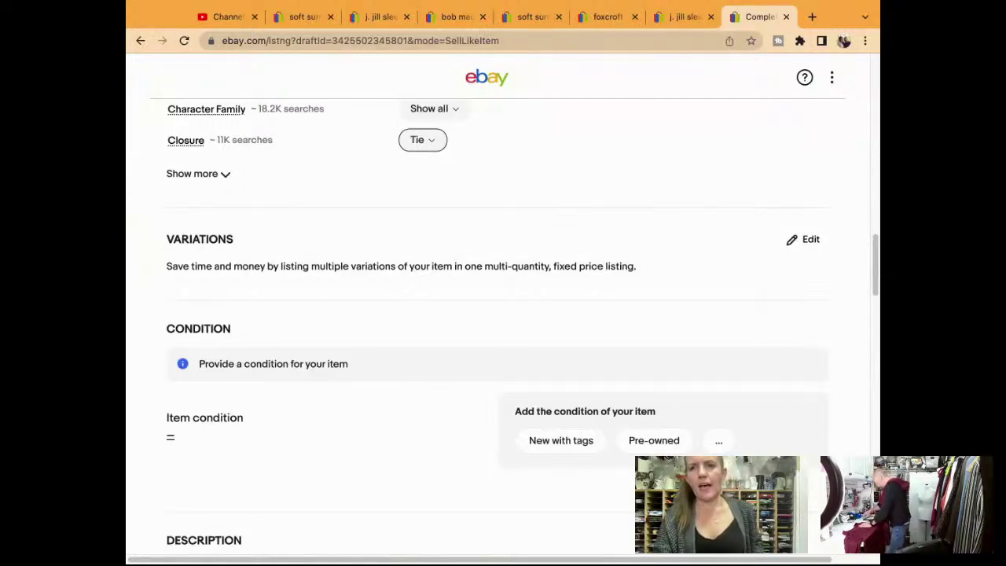
pyautogui.scroll(15, 513, 442)
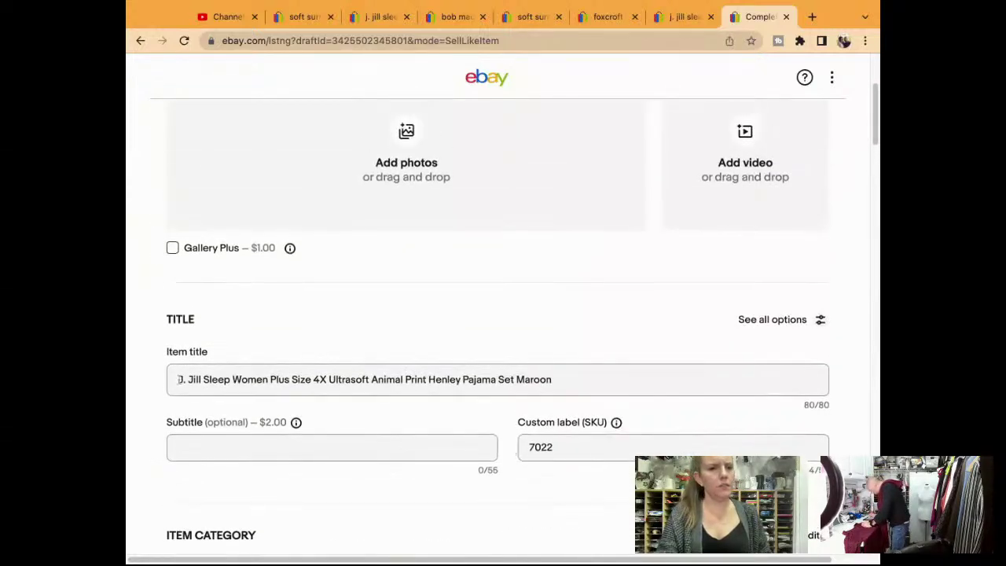
pyautogui.click(184, 380)
pyautogui.press('BackSpace')
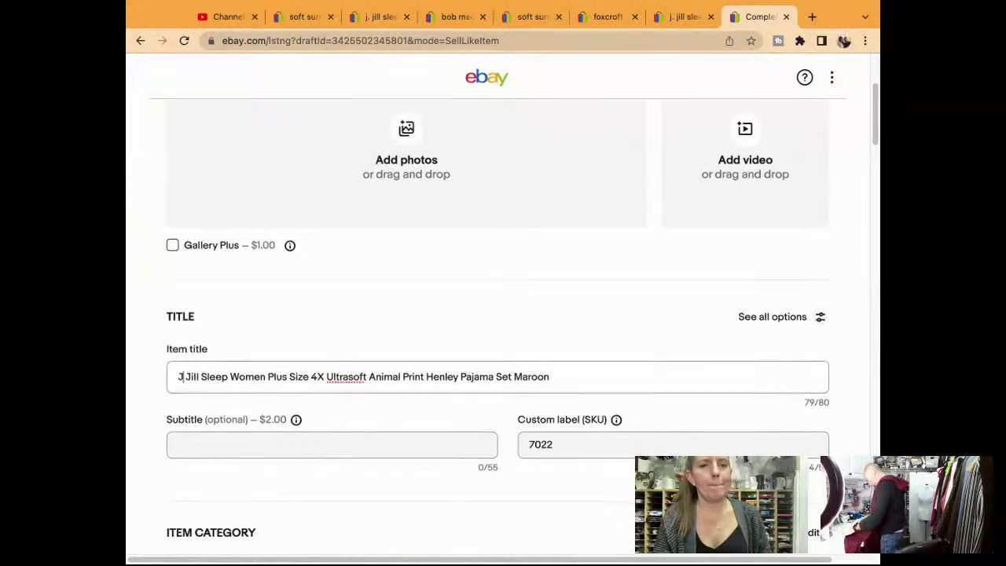
# Step: Set the condition to Pre-owned and describe it as "Excellent Pre-Owned Condition. No Rips, Stains, or Tears. Please See Detailed Measurements in the Photos."
pyautogui.scroll(-5, 504, 315)
pyautogui.scroll(-1, 415, 419)
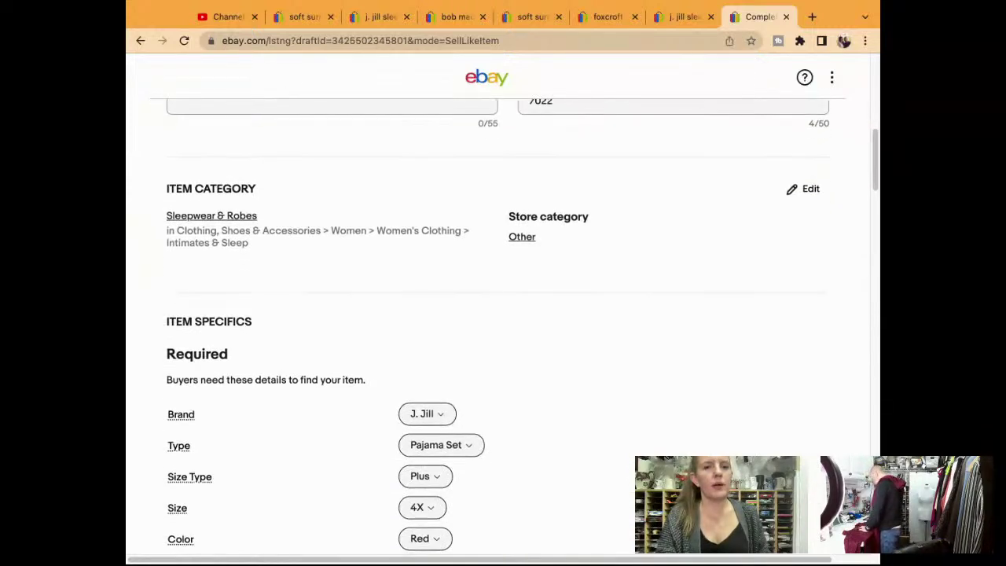
pyautogui.scroll(-6, 613, 412)
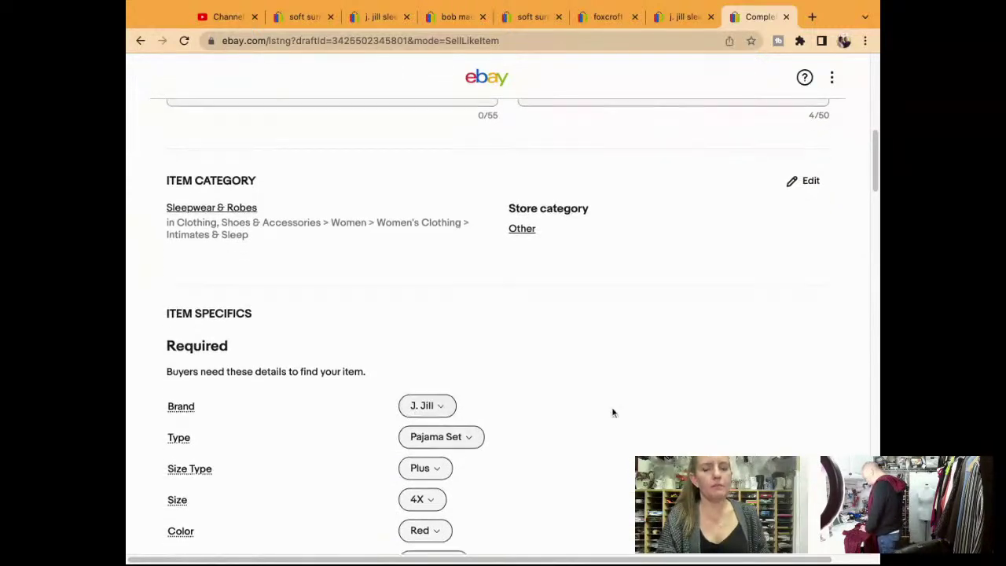
pyautogui.scroll(-4, 613, 411)
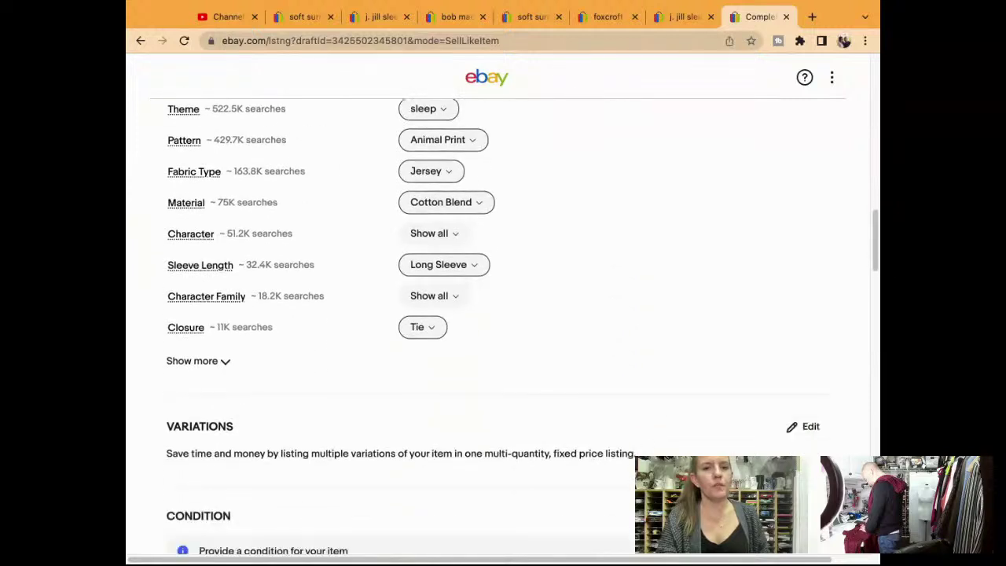
pyautogui.scroll(-4, 613, 411)
pyautogui.click(643, 389)
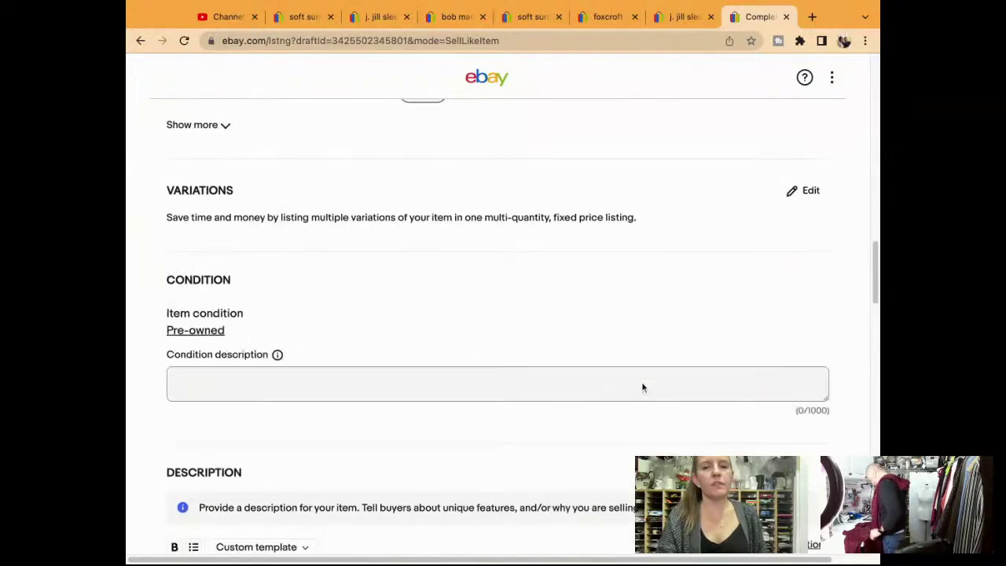
pyautogui.click(642, 382)
pyautogui.write('Excellent Pre-Owned Condition. No Rips, Stains, or Tears. Please See Detailed Measurements in the Photos.')
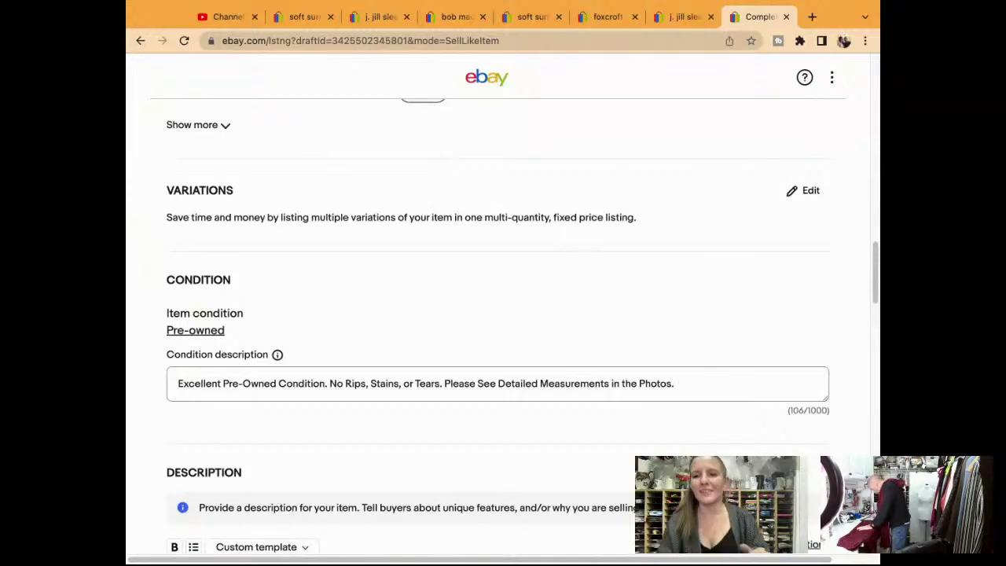
# Step: Change the word "Women" to "Womens" in the item title
pyautogui.scroll(10, 605, 362)
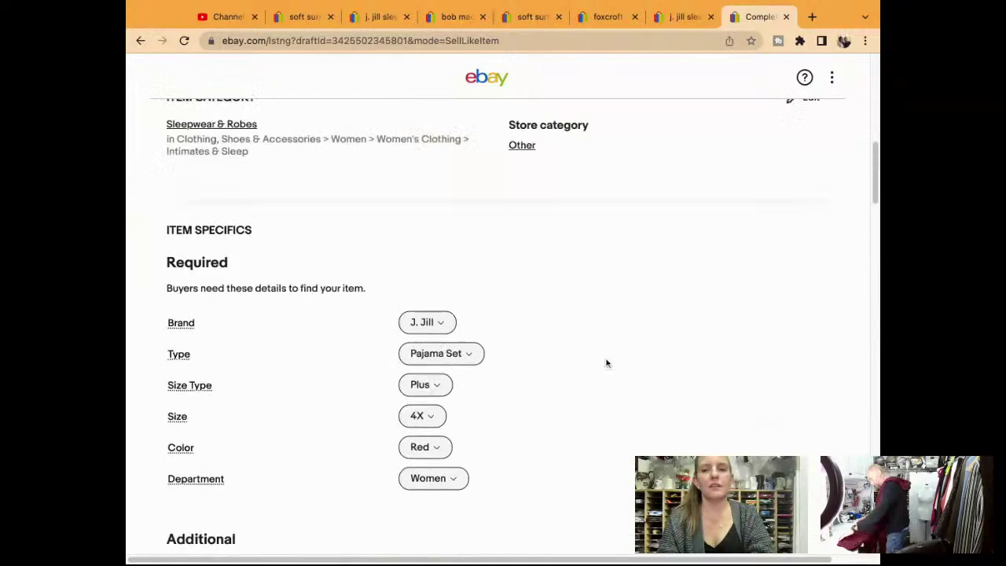
pyautogui.scroll(3, 605, 362)
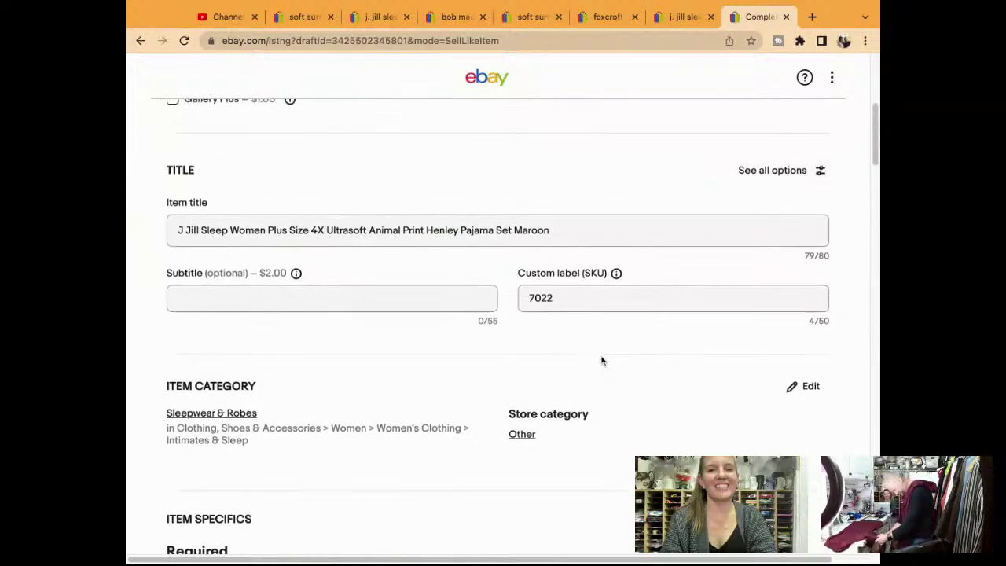
pyautogui.write('s')
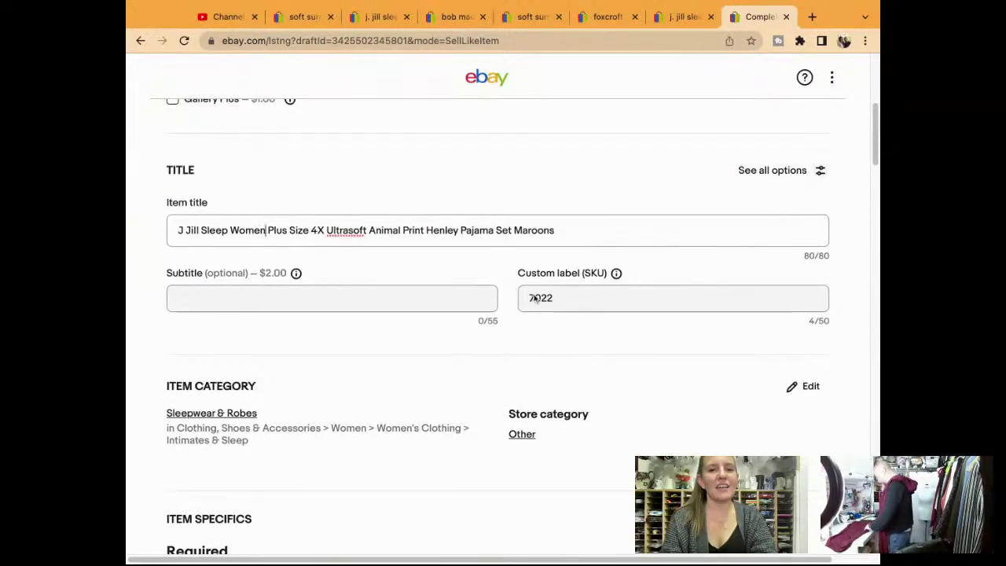
pyautogui.click(571, 233)
pyautogui.press('BackSpace')
pyautogui.click(269, 231)
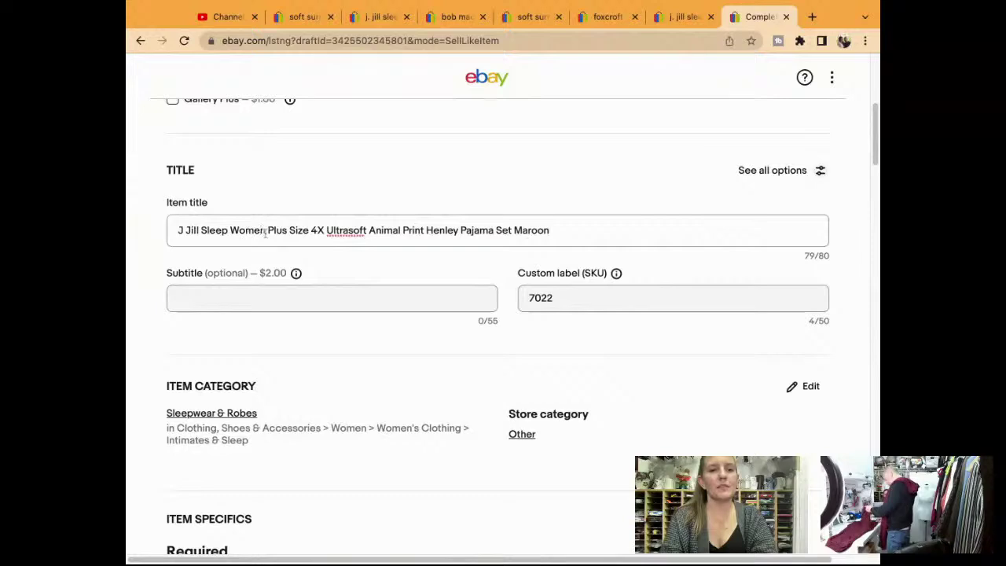
pyautogui.write('s')
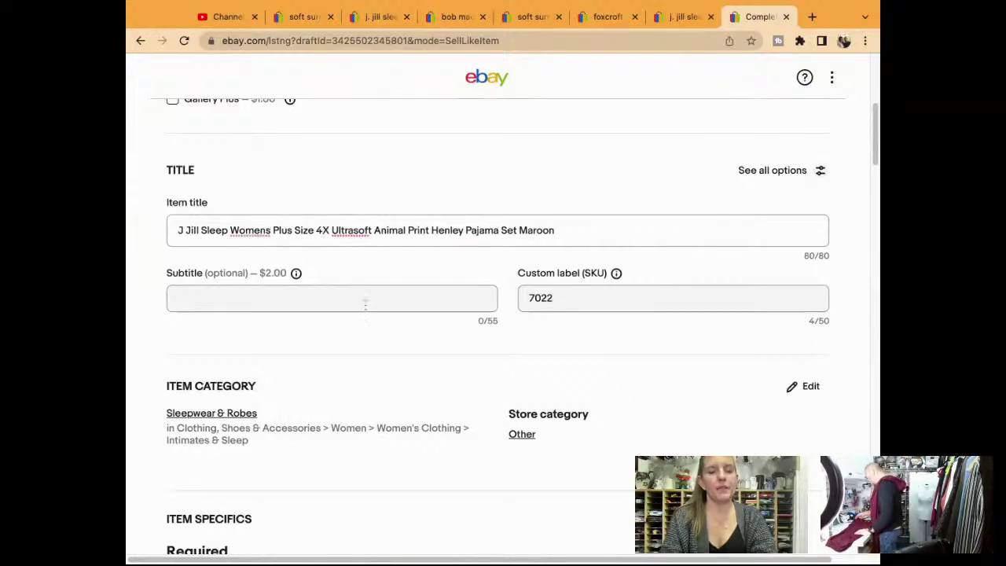
# Step: Enter "J Jill Sleep Womens Plus Size 4X Ultrasoft Animal Print Henley Pajama Set Maroon" as the first line of the item description
pyautogui.scroll(-10, 365, 305)
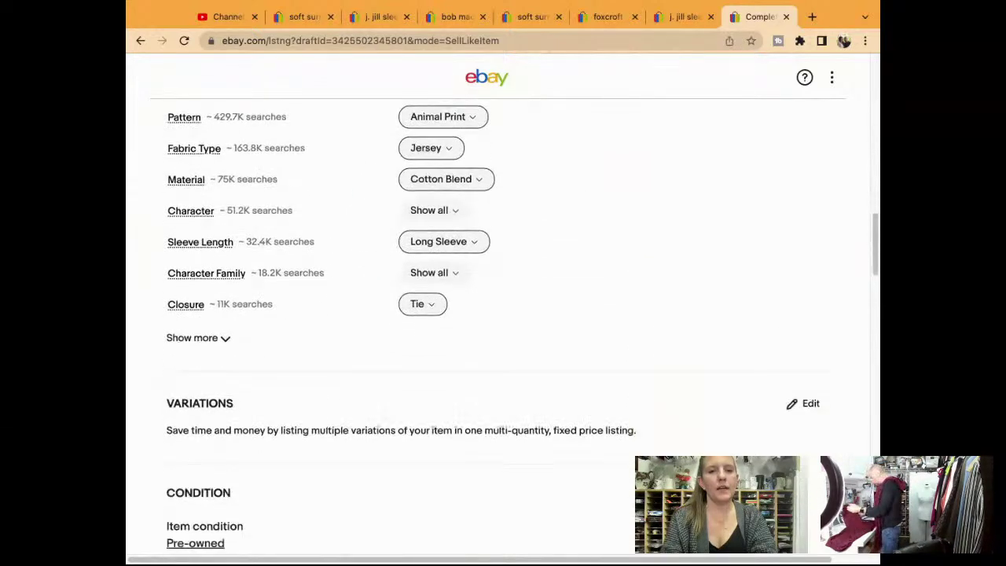
pyautogui.scroll(-6, 504, 314)
pyautogui.click(173, 300)
pyautogui.write('J. Jill Sleep Women Plus Size 4X Ultrasoft Animal Print Henley Pajama Set Maroon')
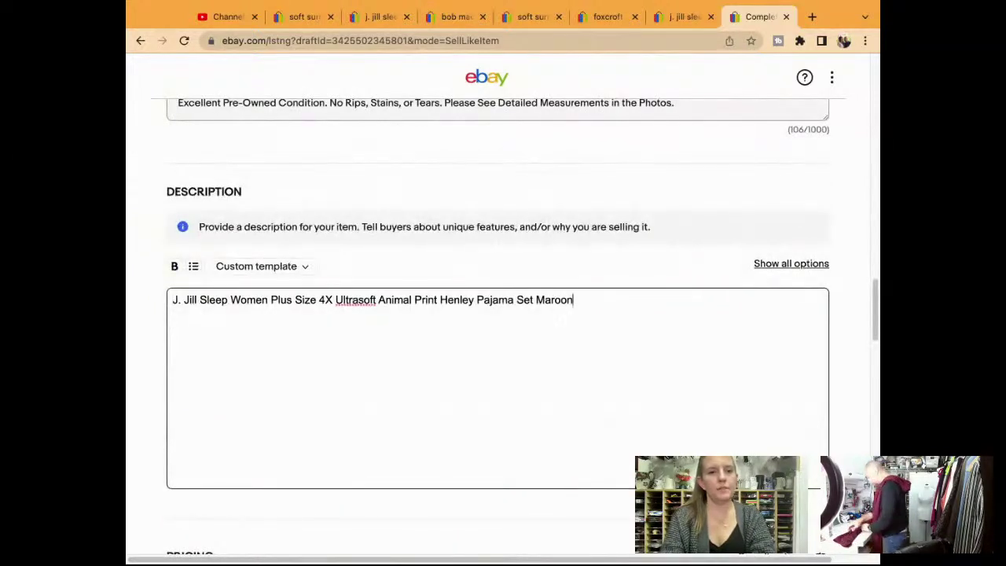
pyautogui.click(180, 301)
pyautogui.press('BackSpace')
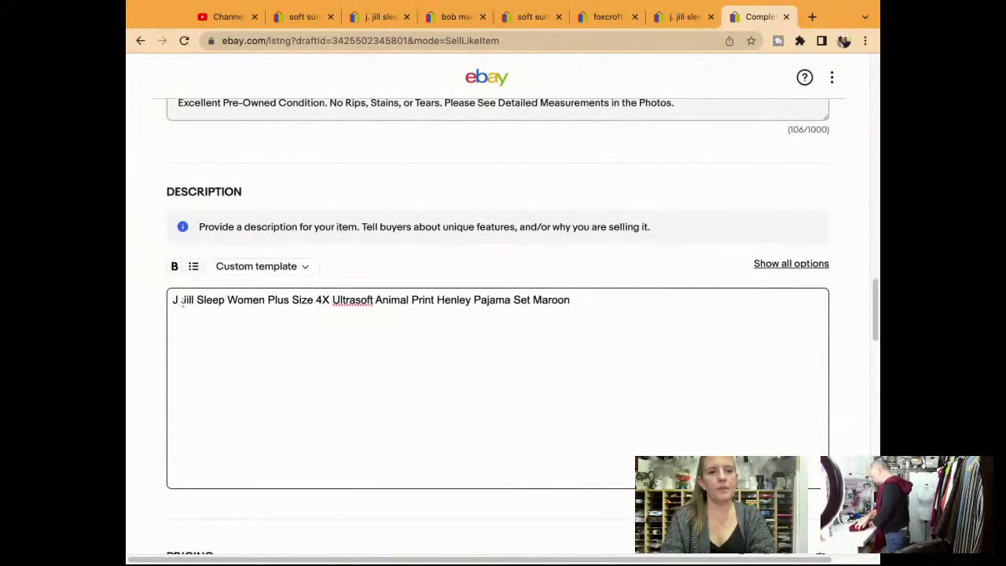
pyautogui.click(266, 301)
pyautogui.write('s')
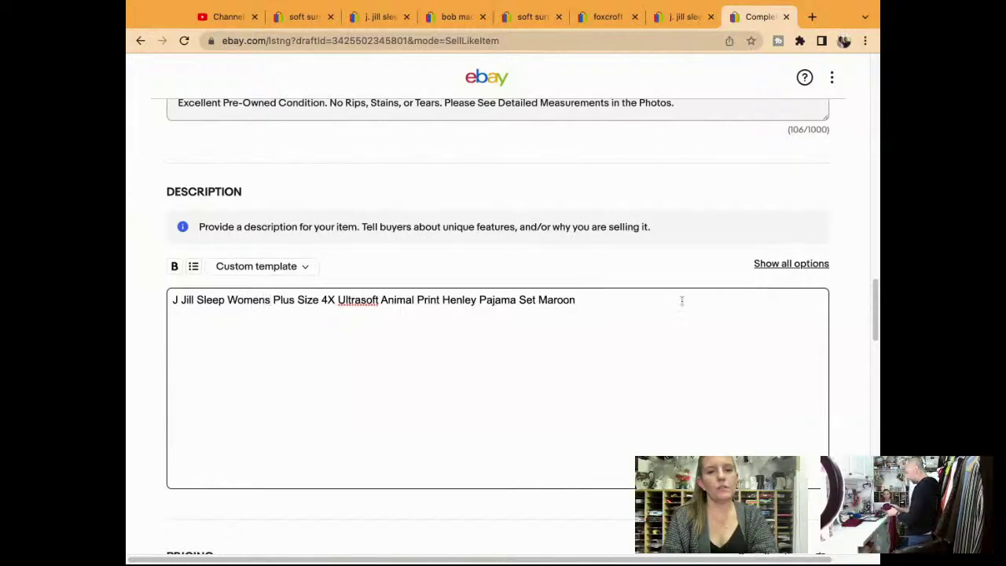
# Step: Add the description lines "Excellent Pre-Owned Condition", "No Rips, Stains, or Tears" and "Please See Detailed Measurements in the Photos."
pyautogui.click(681, 301)
pyautogui.press('Return')
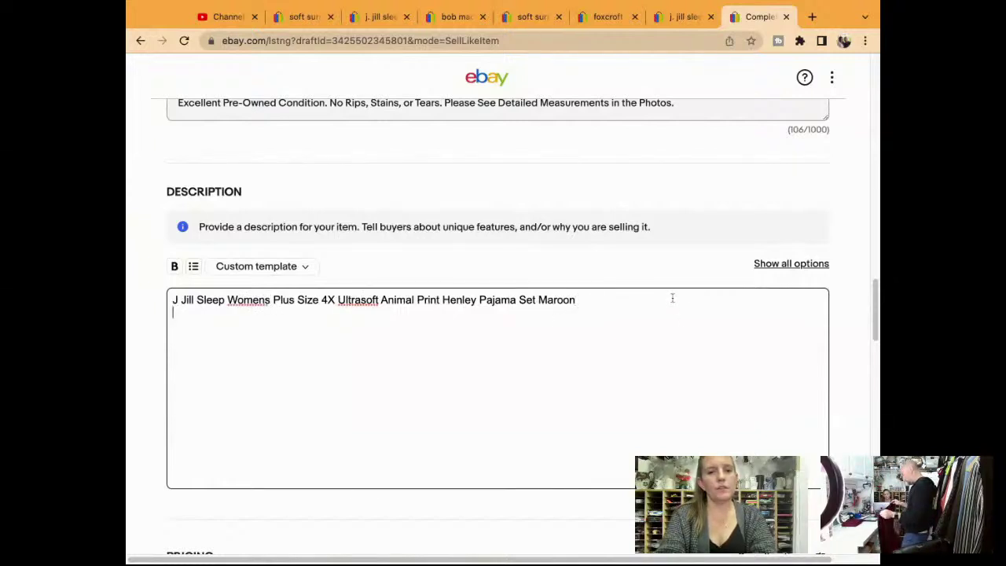
pyautogui.write('Excellent Pre-Owned Condition')
pyautogui.press('Return')
pyautogui.write('N')
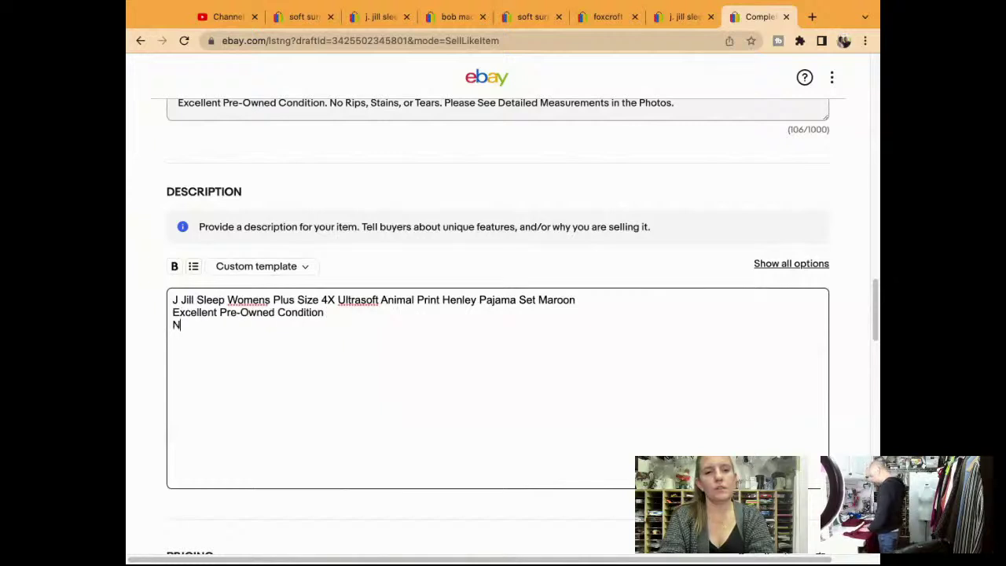
pyautogui.write('o Rips, Stains, or Tears')
pyautogui.press('Return')
pyautogui.write('Please See Detailed Measurements in the Photos.')
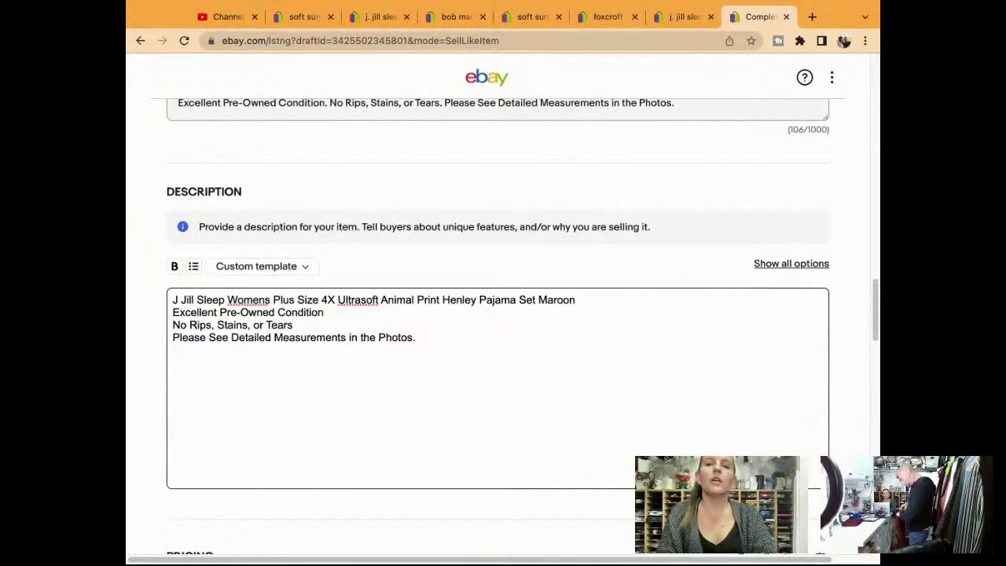
# Step: Set the Buy It Now price of the pajama set to $59.95
pyautogui.scroll(-5, 747, 397)
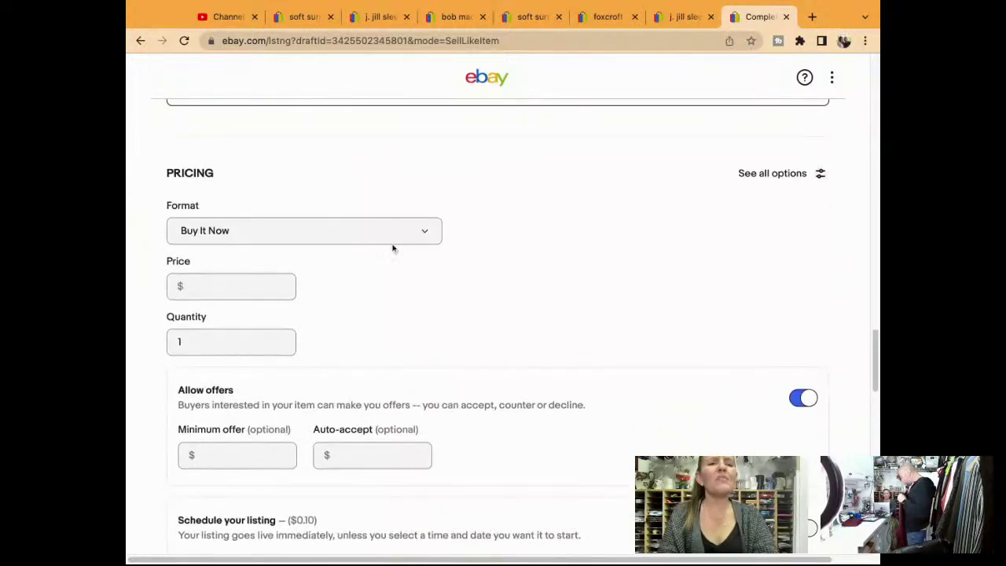
pyautogui.click(272, 280)
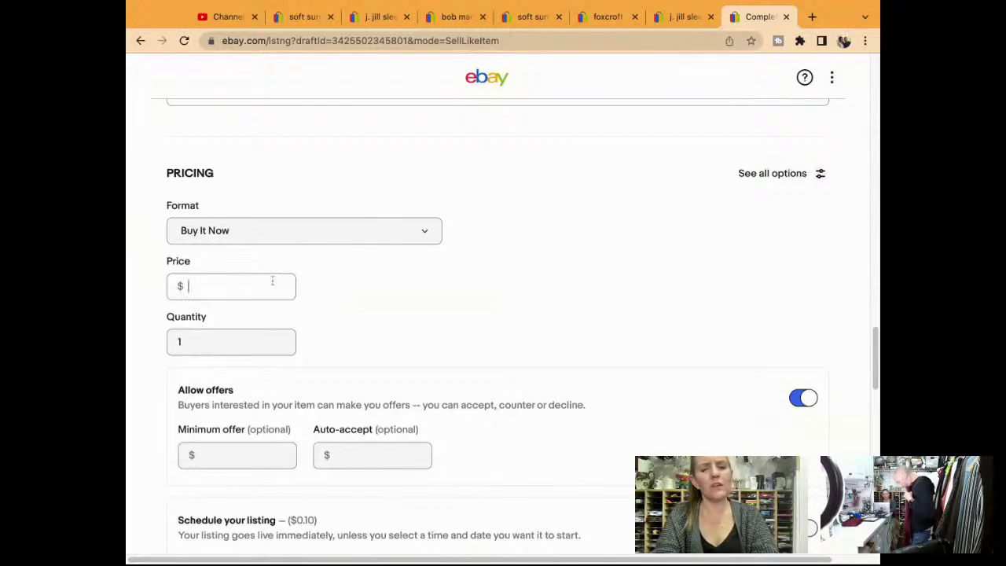
pyautogui.write('59')
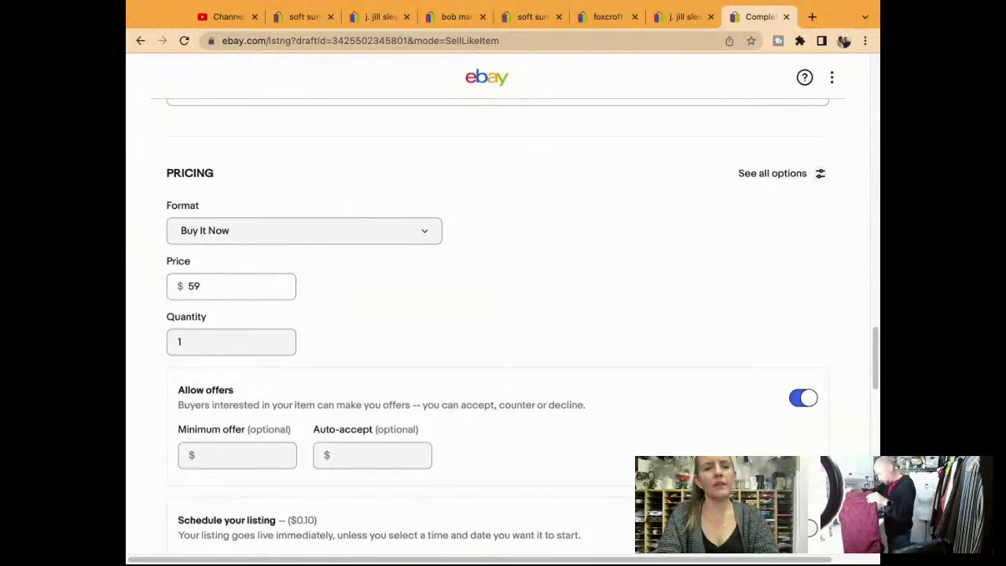
pyautogui.write('.95')
pyautogui.press('BackSpace')
pyautogui.press('BackSpace')
pyautogui.press('BackSpace')
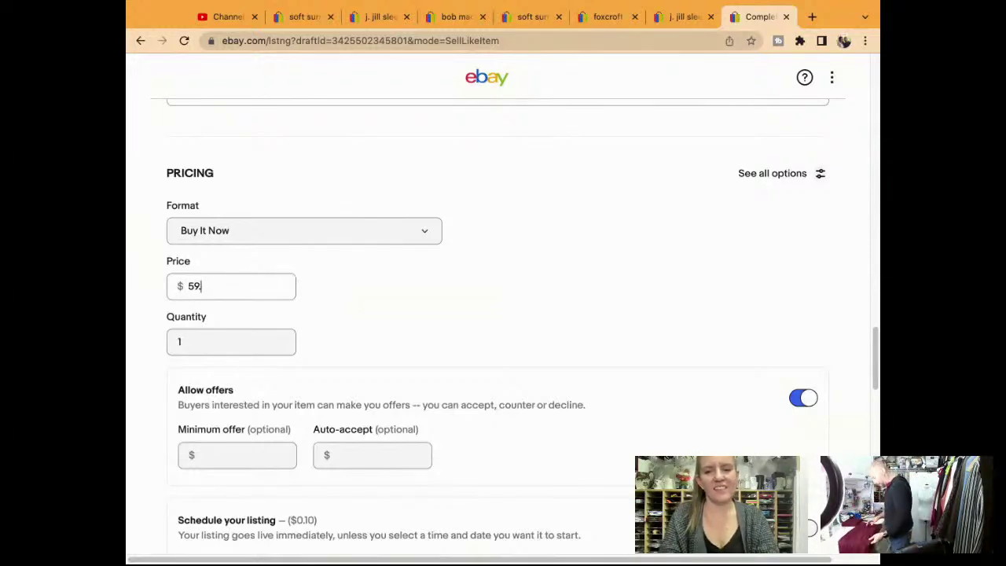
pyautogui.write('.95')
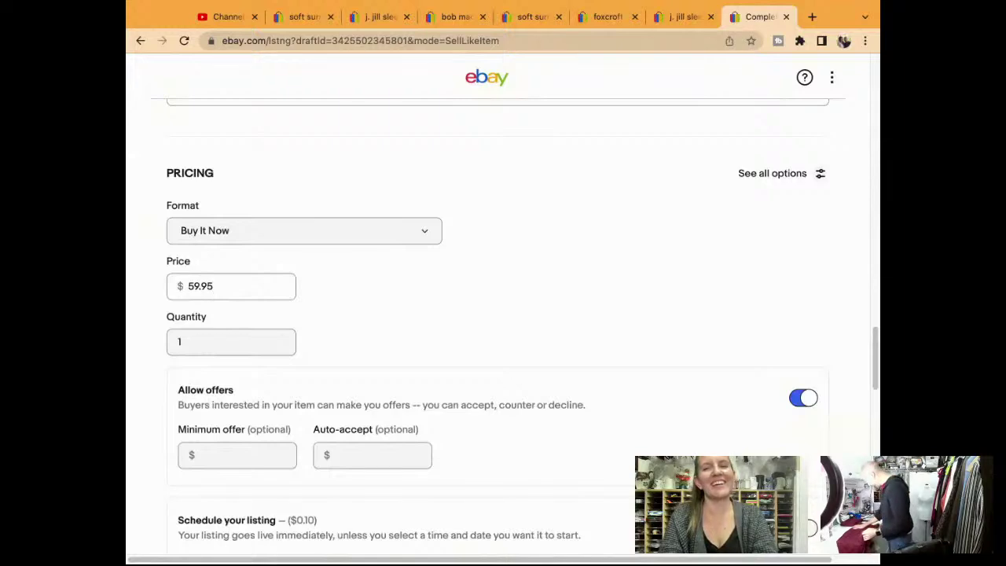
pyautogui.scroll(-1, 498, 320)
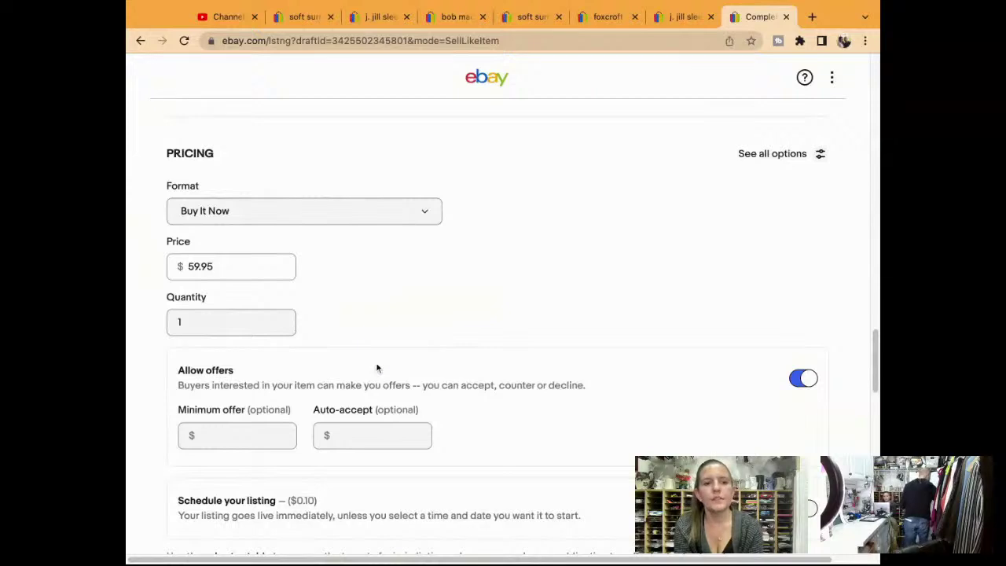
# Step: Upload the 12 pajama set photos to the listing and move the handwritten measurements photo to the end of the gallery
pyautogui.scroll(10, 377, 368)
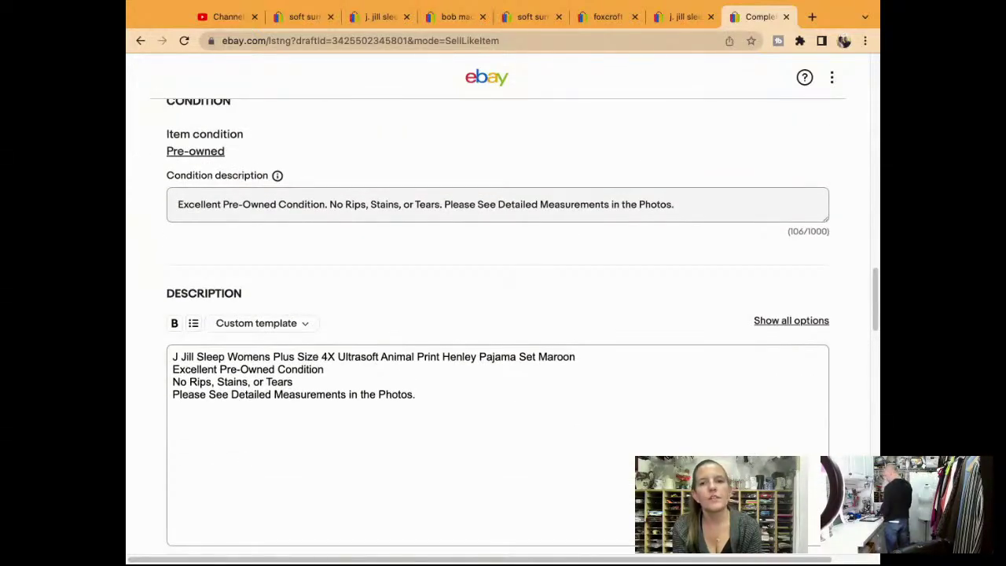
pyautogui.scroll(15, 377, 368)
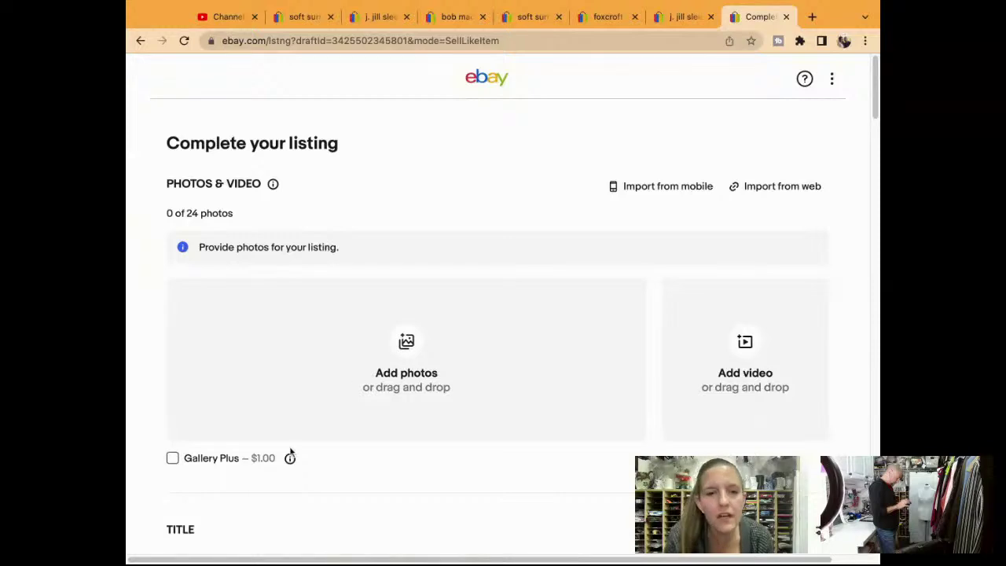
pyautogui.scroll(-4, 425, 467)
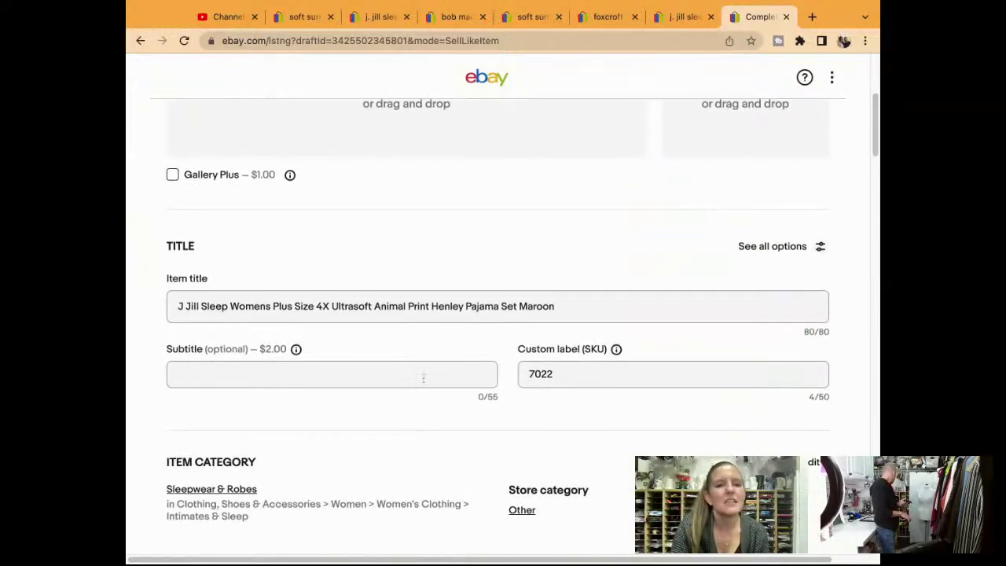
pyautogui.click(518, 302)
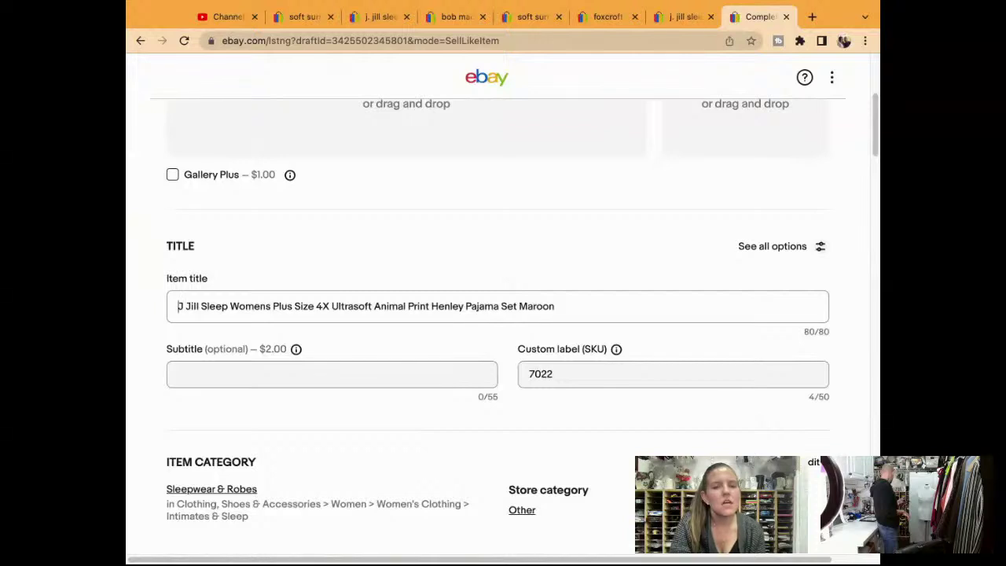
pyautogui.scroll(1, 522, 321)
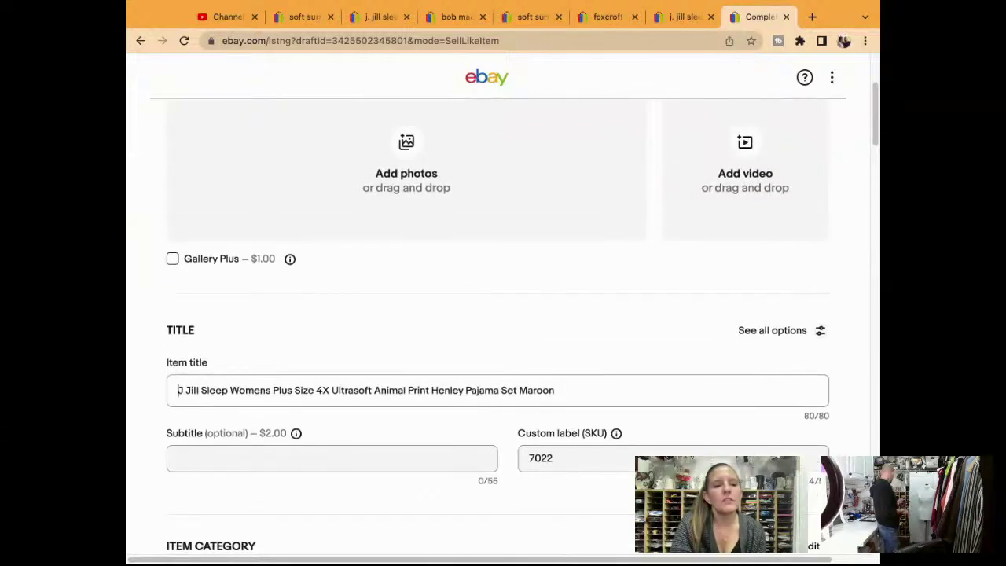
pyautogui.scroll(2, 503, 314)
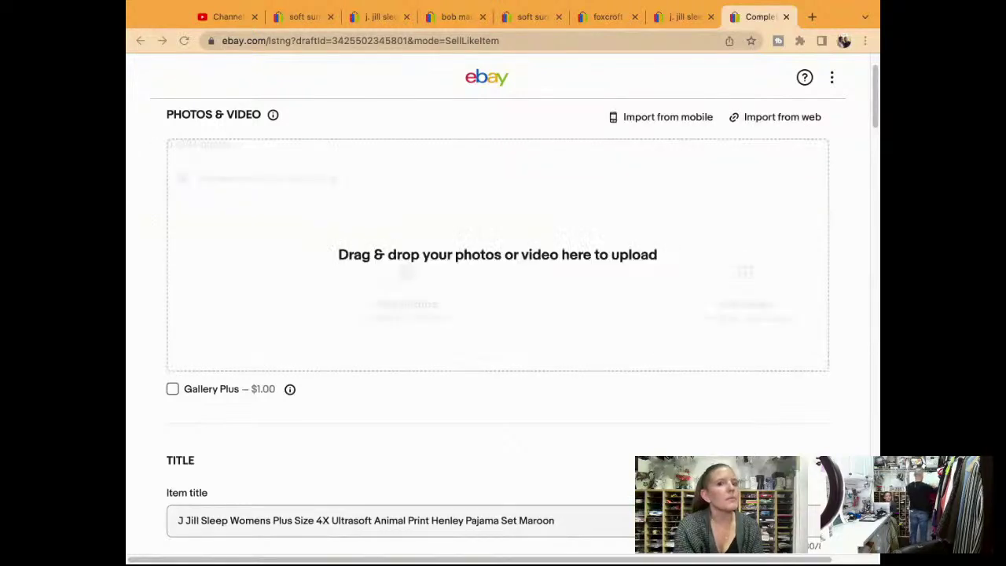
pyautogui.moveTo(498, 255); pyautogui.dragTo(497, 255)
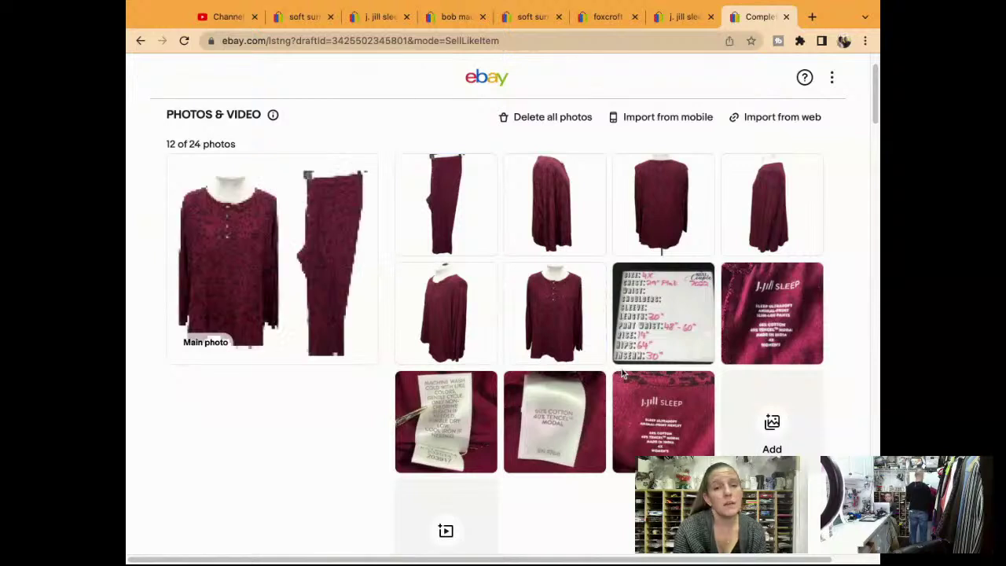
pyautogui.moveTo(658, 343); pyautogui.dragTo(659, 429)
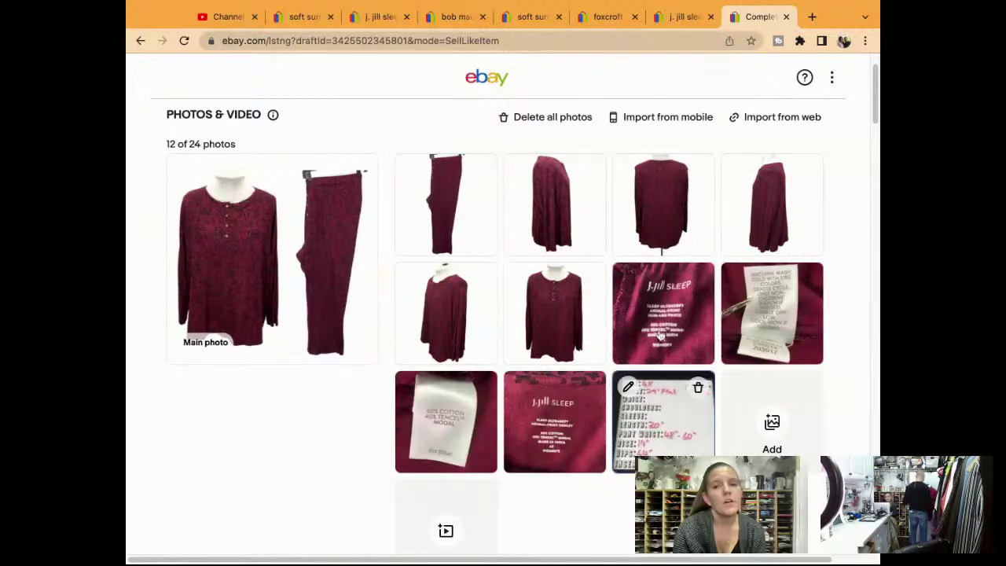
# Step: Raise the brightness of the main photo showing the top and pants to 24 and save the edit
pyautogui.scroll(-3, 660, 378)
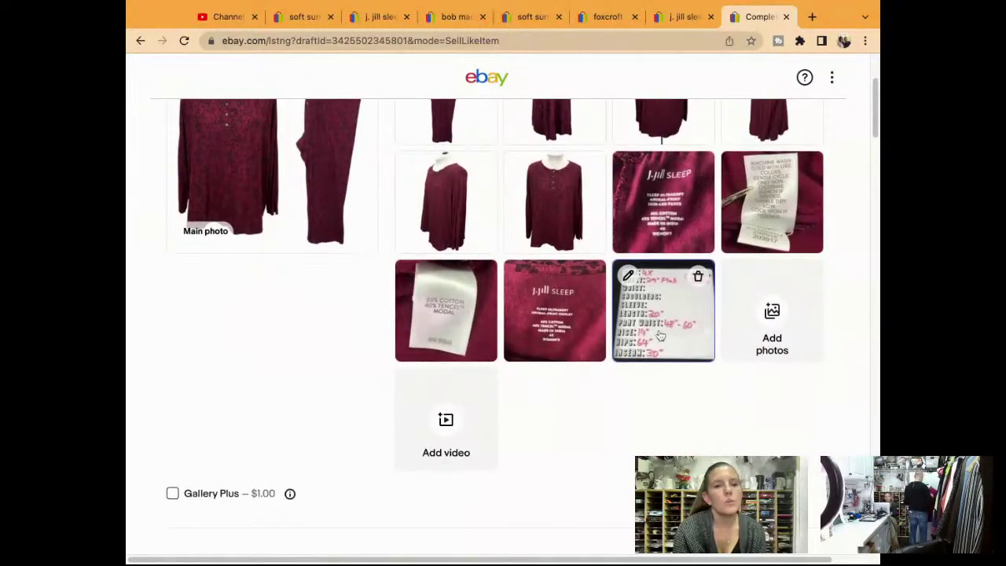
pyautogui.scroll(2, 661, 337)
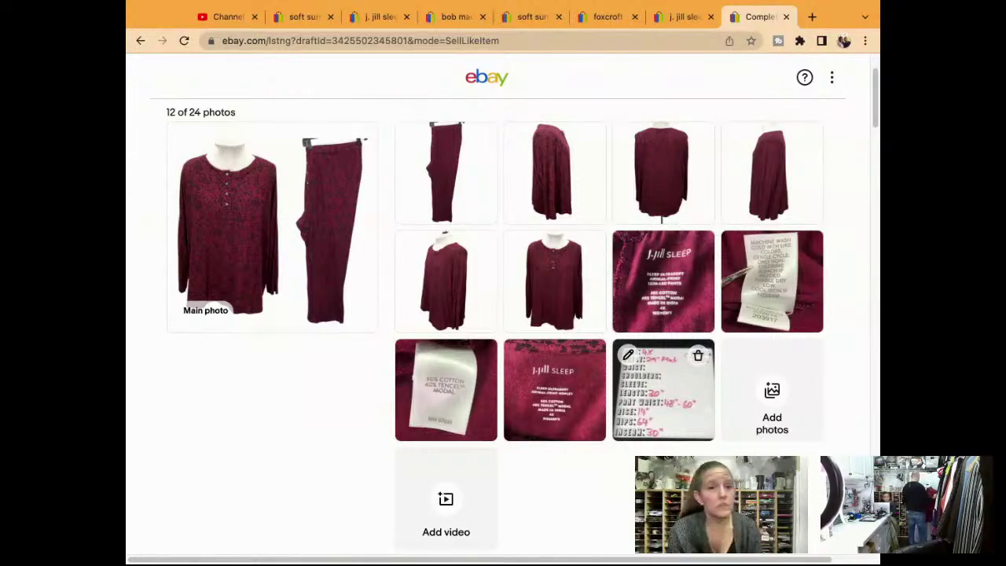
pyautogui.click(337, 234)
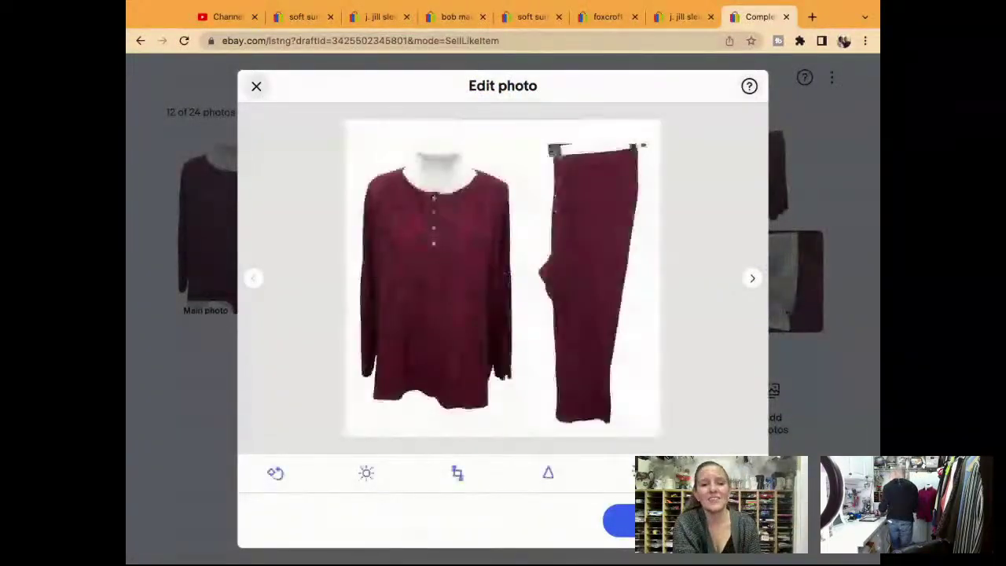
pyautogui.click(366, 472)
pyautogui.moveTo(501, 391)
pyautogui.mouseDown()
pyautogui.moveTo(524, 393)
pyautogui.moveTo(515, 391)
pyautogui.mouseUp()
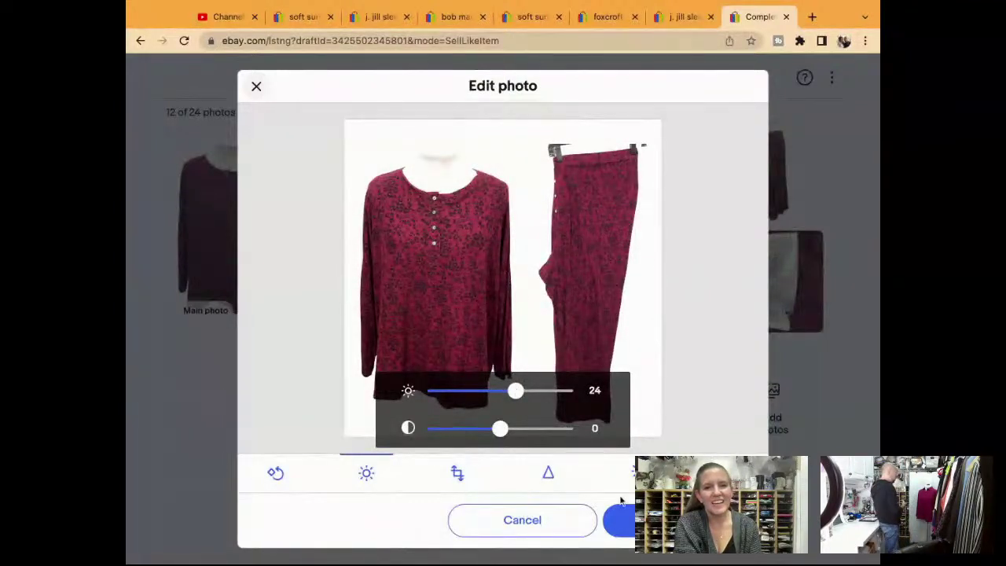
pyautogui.click(622, 519)
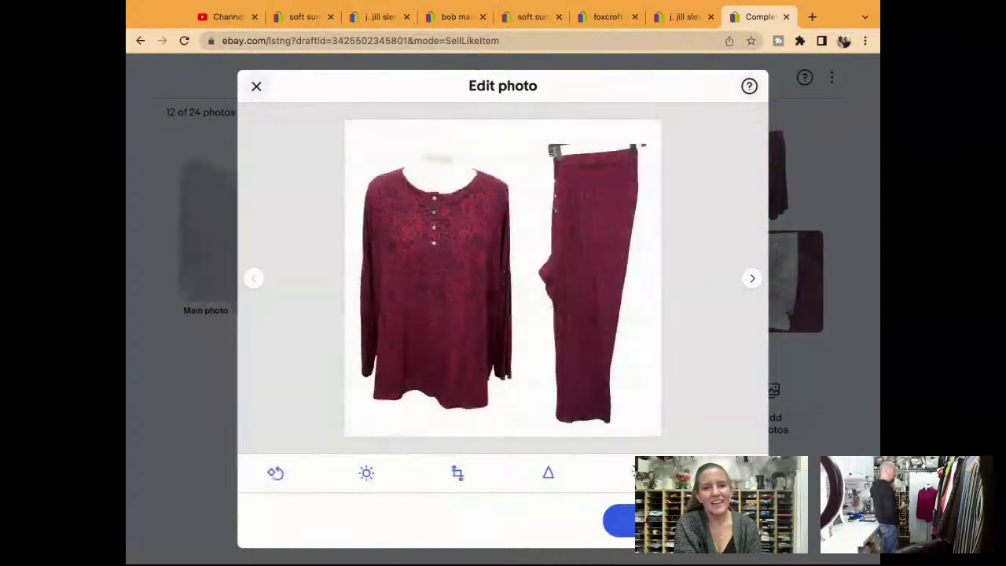
pyautogui.click(623, 521)
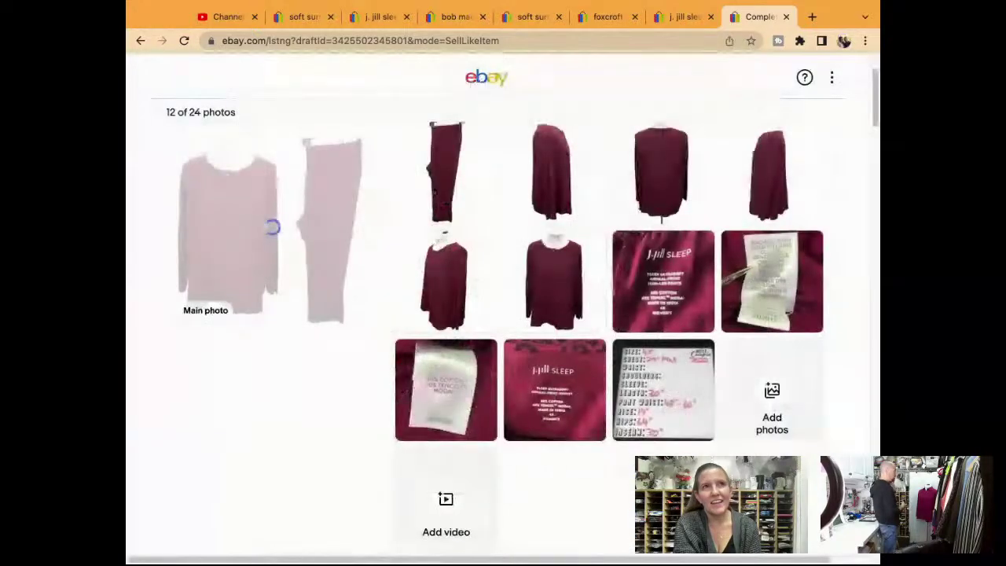
# Step: Raise the brightness of the pants photo to 32 and save the edit
pyautogui.click(453, 185)
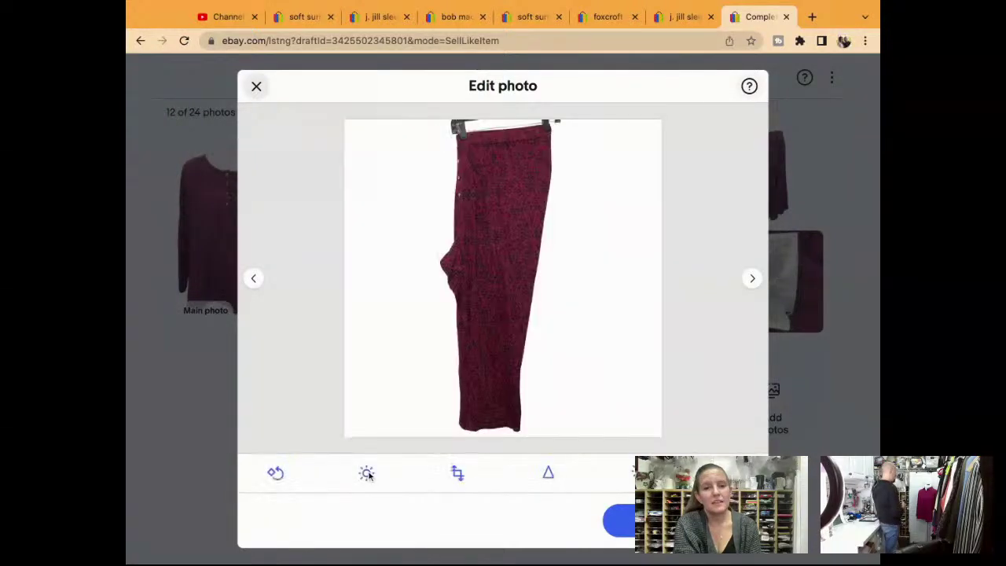
pyautogui.click(367, 473)
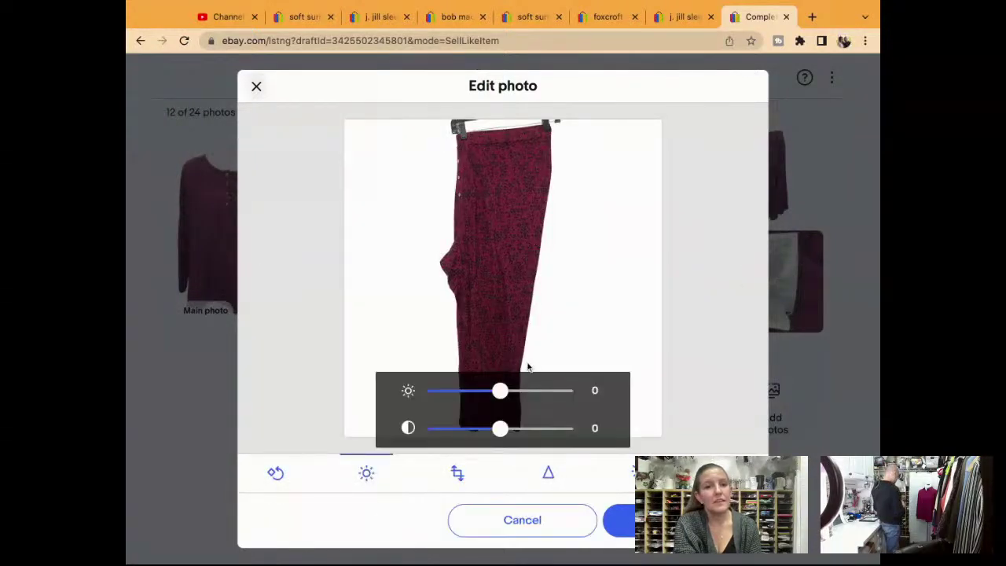
pyautogui.moveTo(501, 390); pyautogui.dragTo(522, 391)
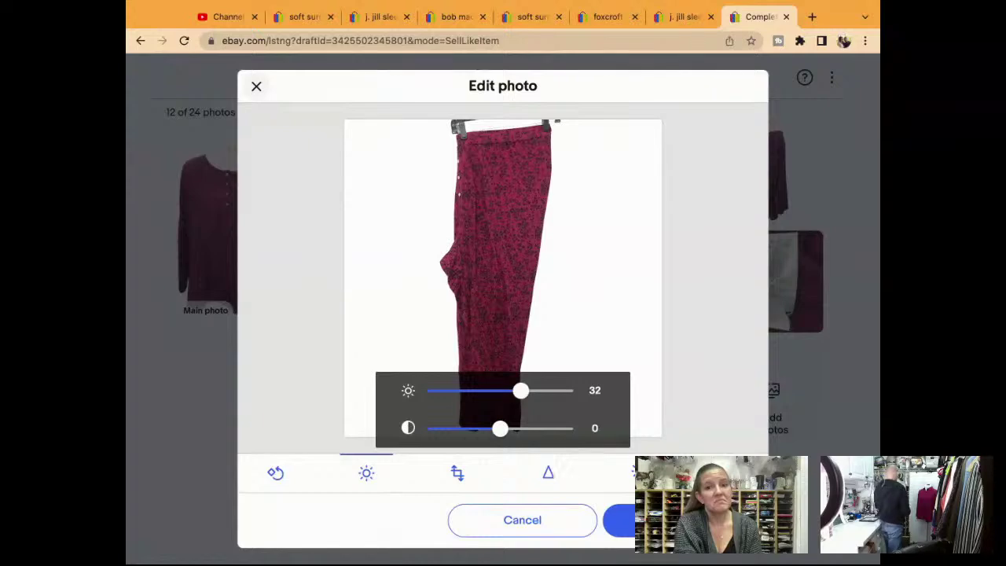
pyautogui.click(619, 520)
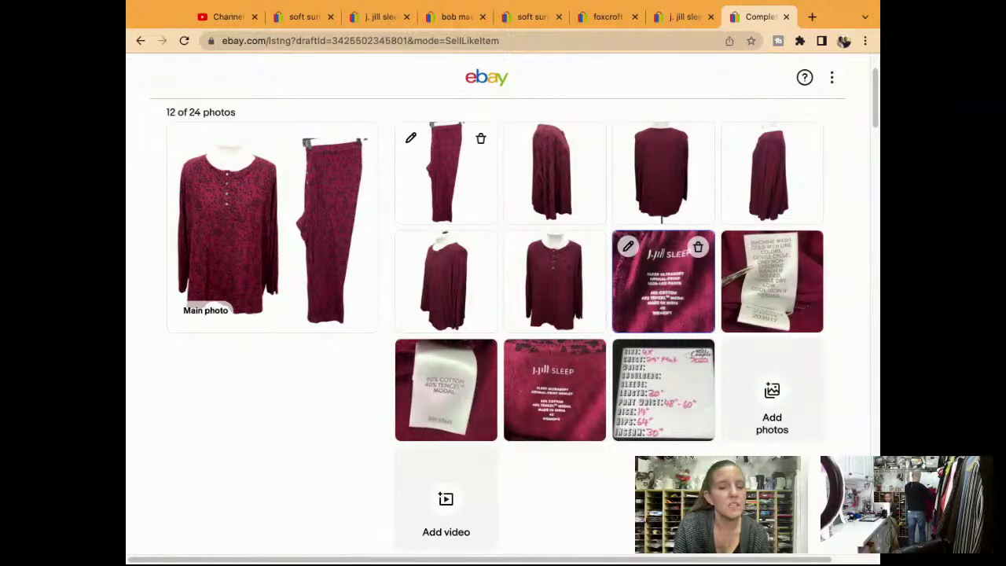
# Step: Raise the brightness of the photo showing the front of the henley top to 20 and save the edit
pyautogui.click(559, 288)
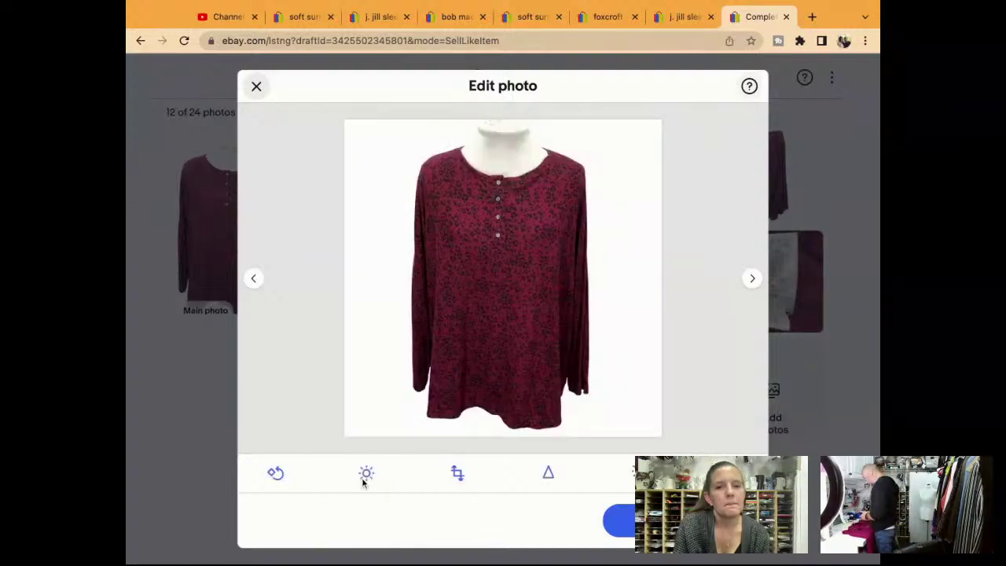
pyautogui.click(364, 474)
pyautogui.moveTo(500, 391); pyautogui.dragTo(514, 393)
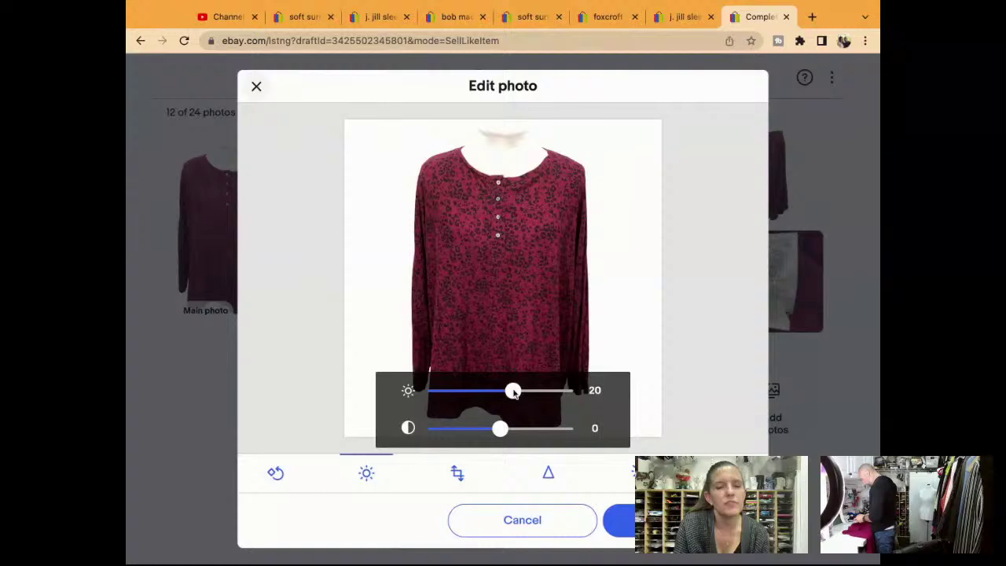
pyautogui.click(619, 519)
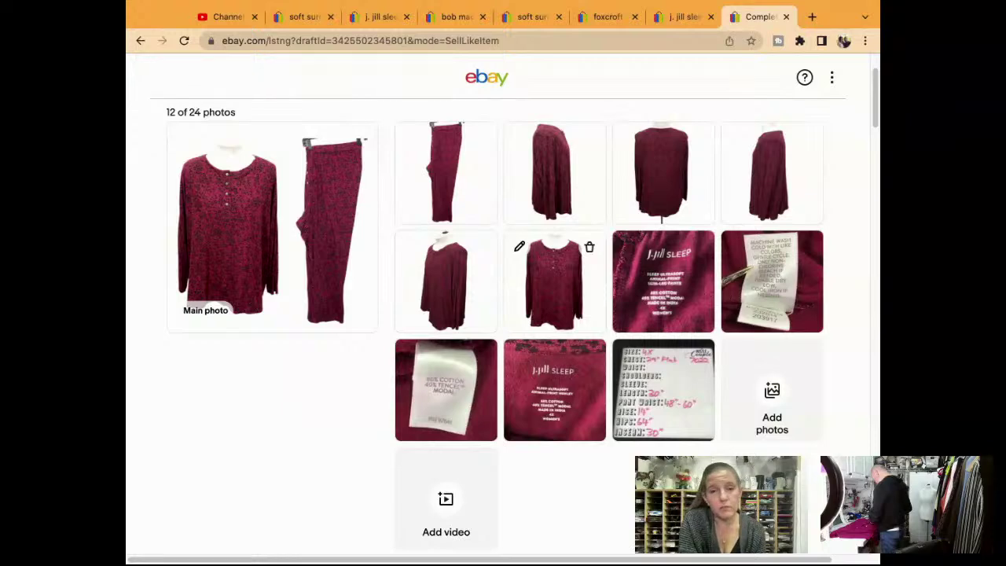
# Step: Review the listing's title, custom label and item category below the photos
pyautogui.scroll(-5, 737, 421)
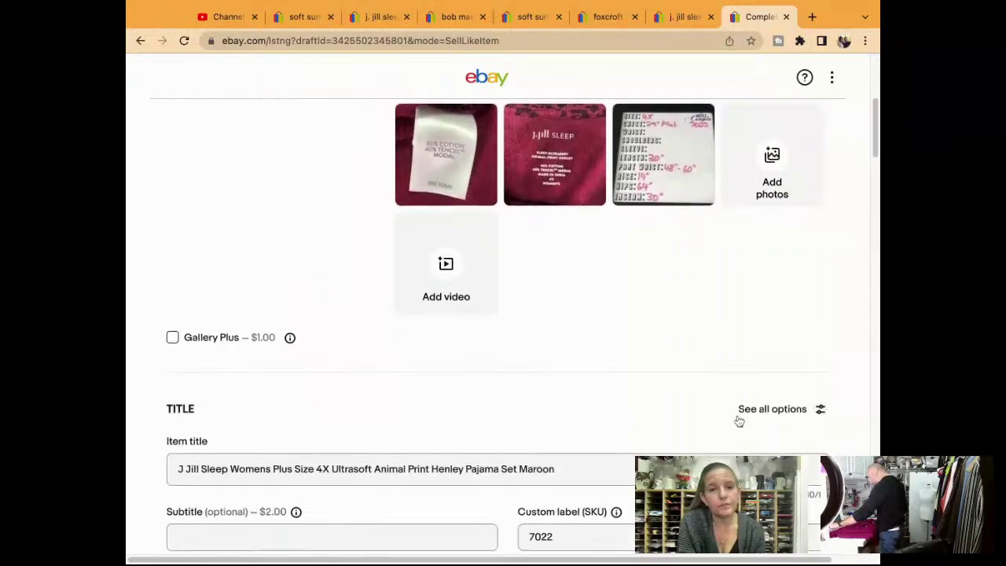
pyautogui.scroll(-8, 739, 422)
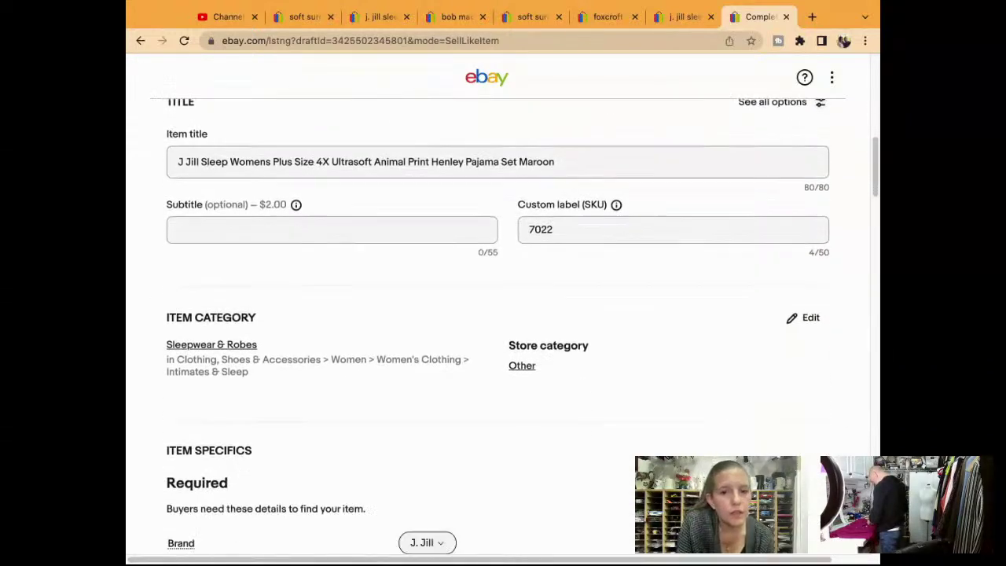
# Step: Review the pajama set draft and change its shipping policy to SHOES+LOCAL
pyautogui.scroll(-15, 503, 314)
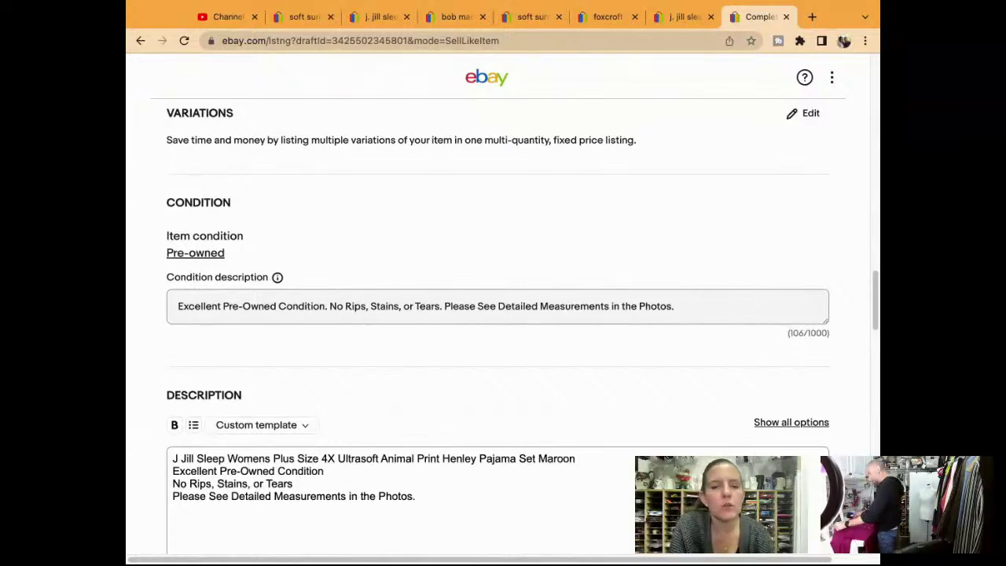
pyautogui.scroll(-10, 703, 431)
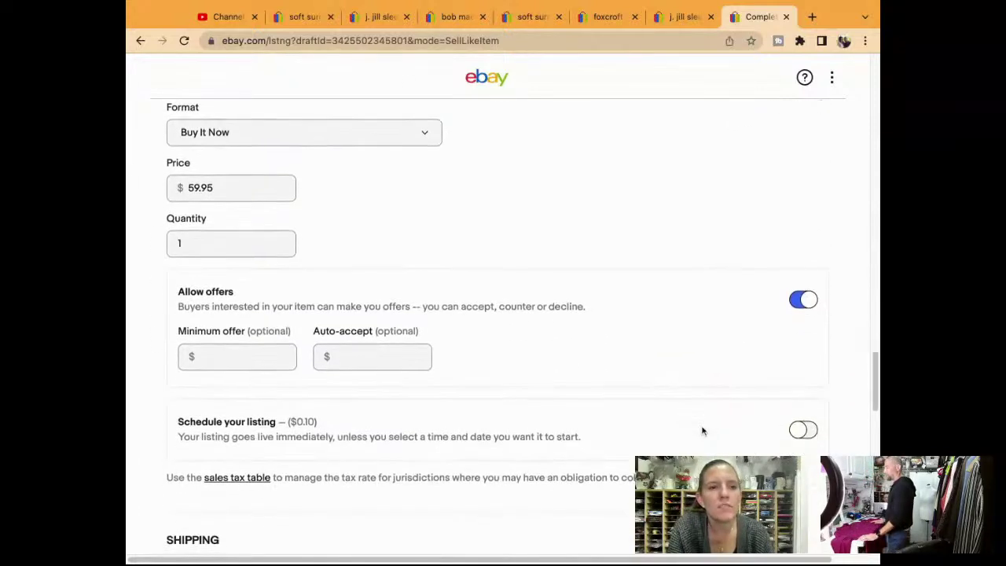
pyautogui.scroll(-5, 504, 314)
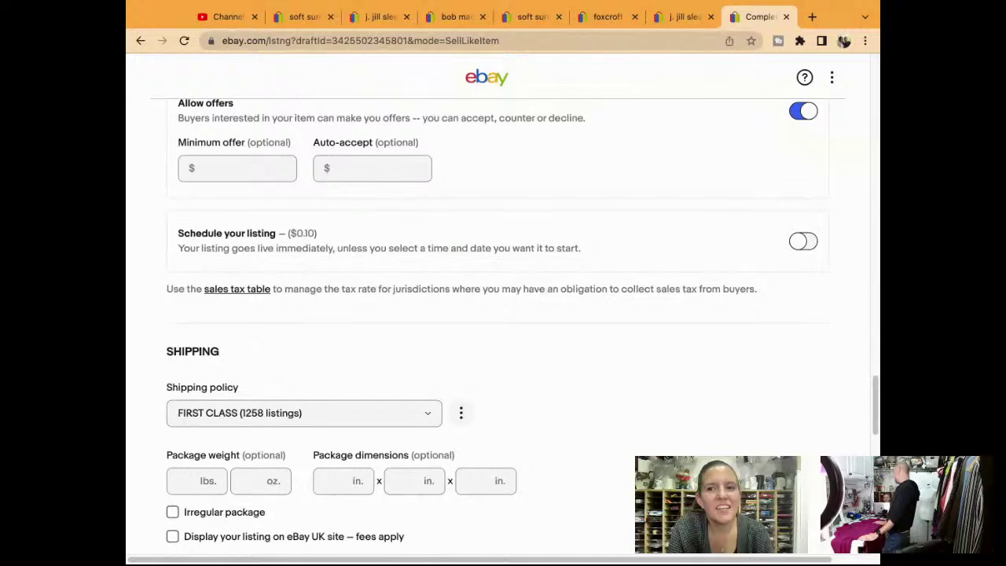
pyautogui.scroll(-3, 468, 311)
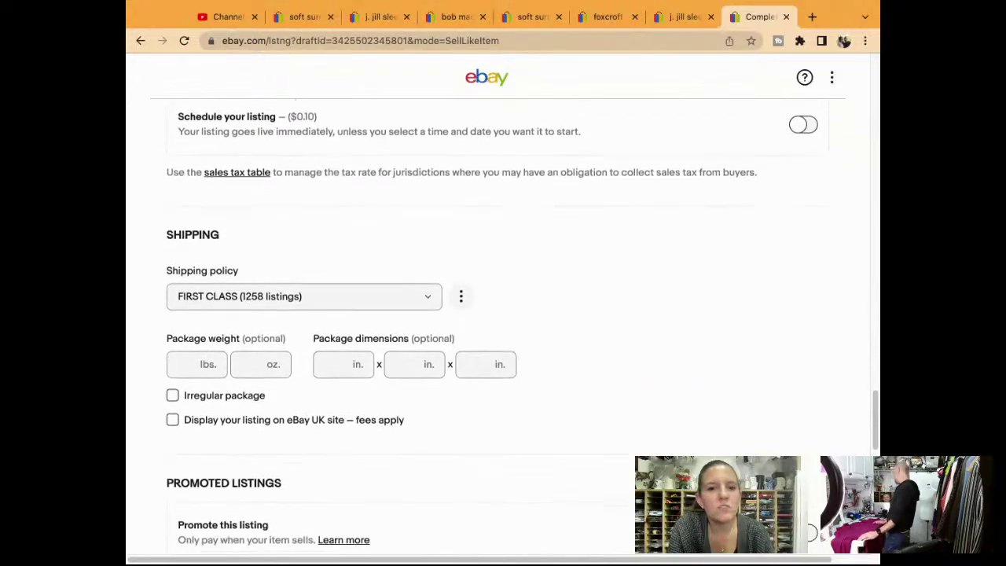
pyautogui.click(462, 296)
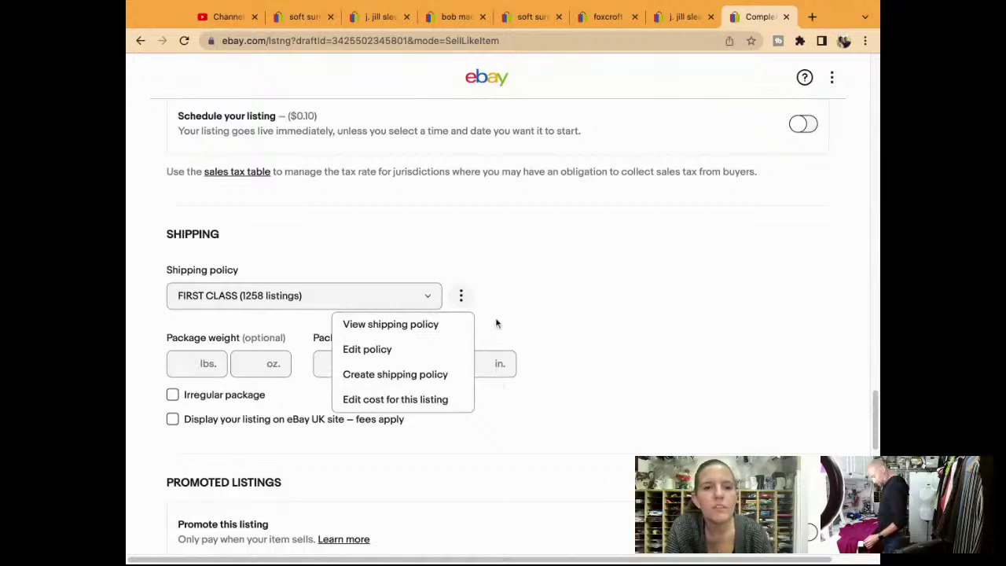
pyautogui.click(415, 299)
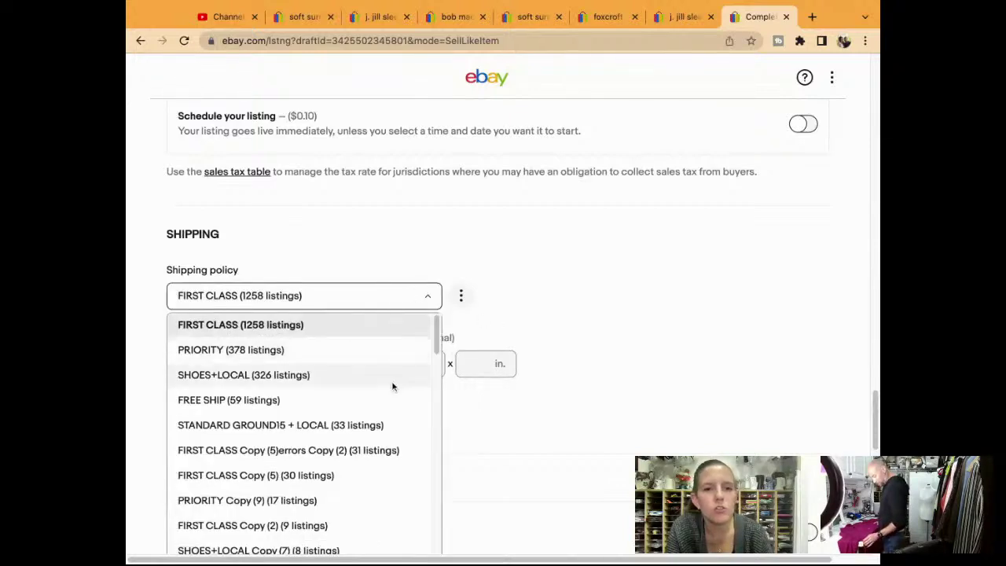
pyautogui.click(393, 384)
# Step: Try overriding this listing's USPS Priority Mail cost with 15.99, then leave the cost override form
pyautogui.click(461, 296)
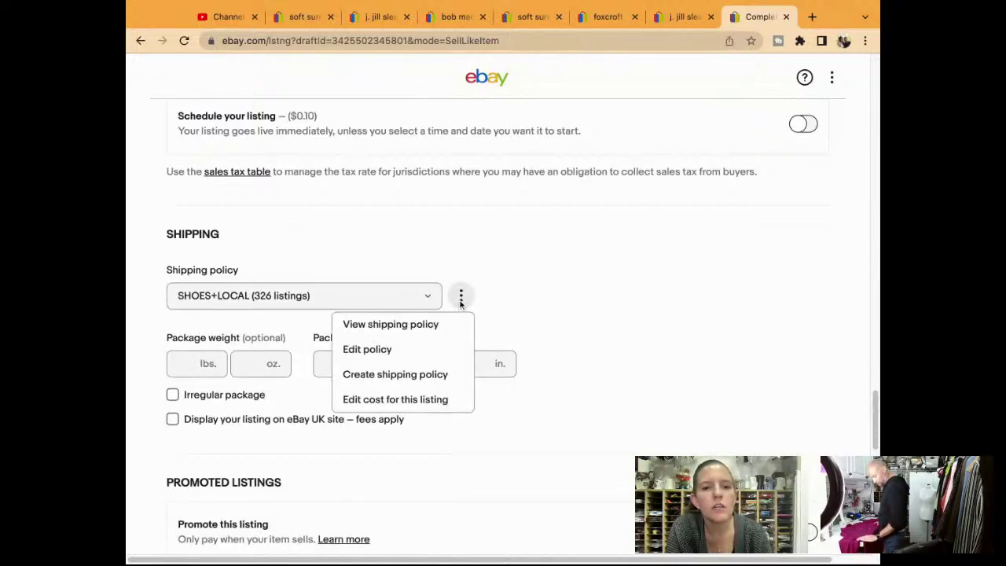
pyautogui.click(428, 401)
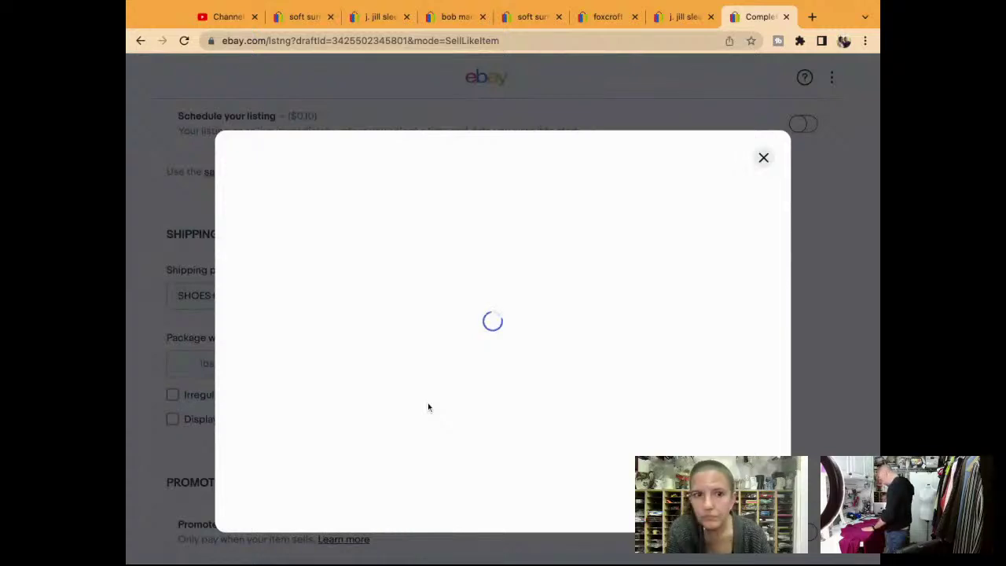
pyautogui.click(430, 329)
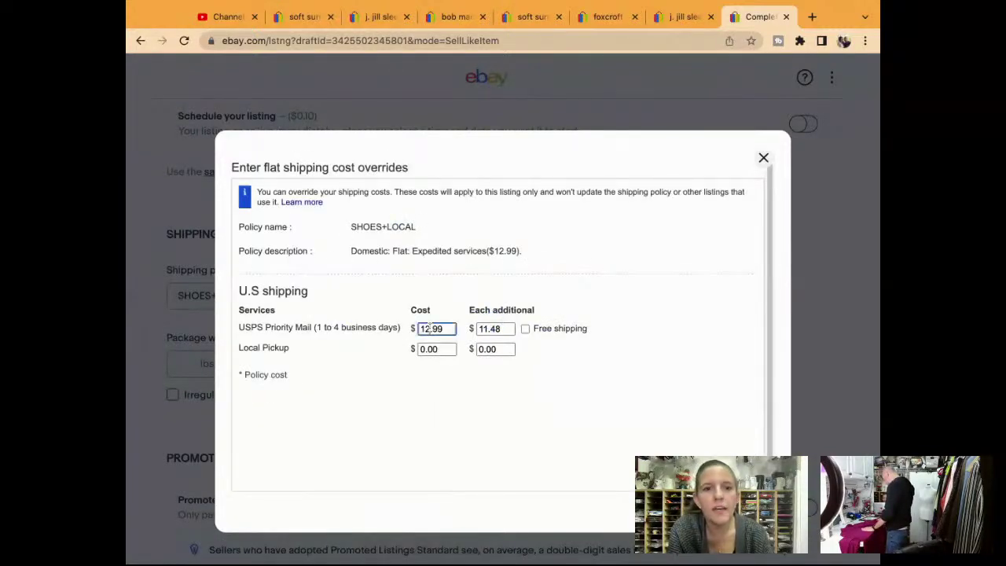
pyautogui.press('BackSpace')
pyautogui.write('5')
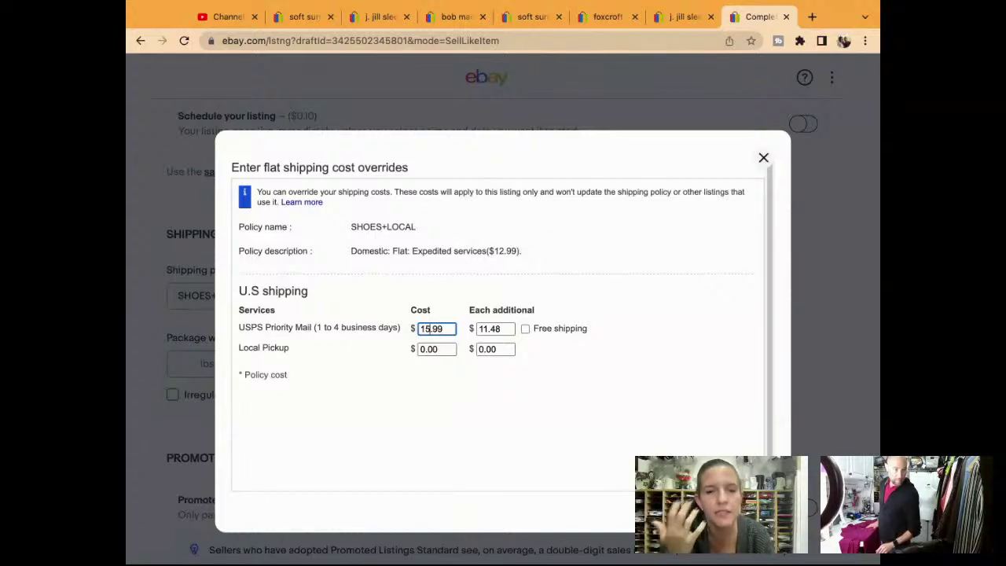
pyautogui.scroll(-1, 618, 370)
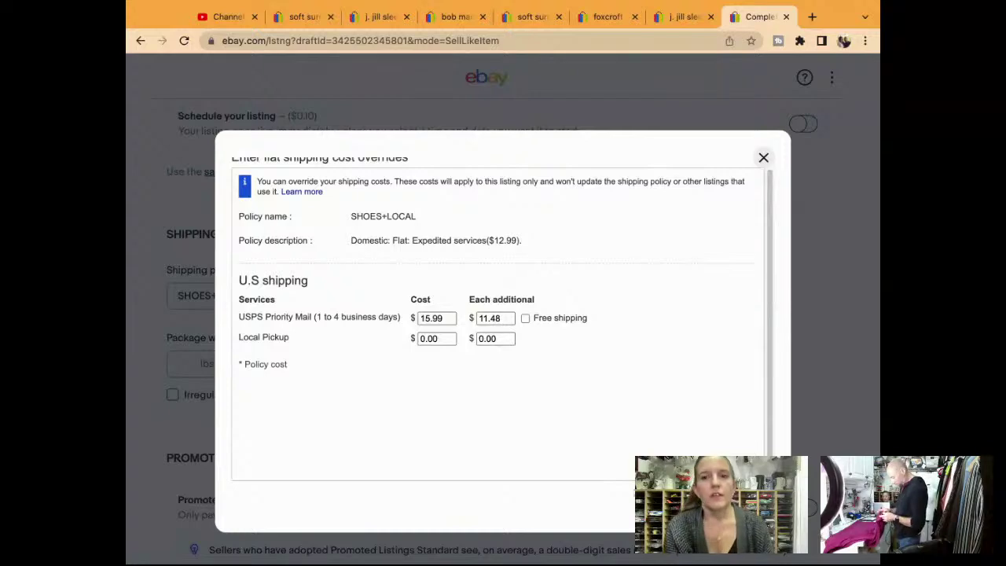
pyautogui.press('Escape')
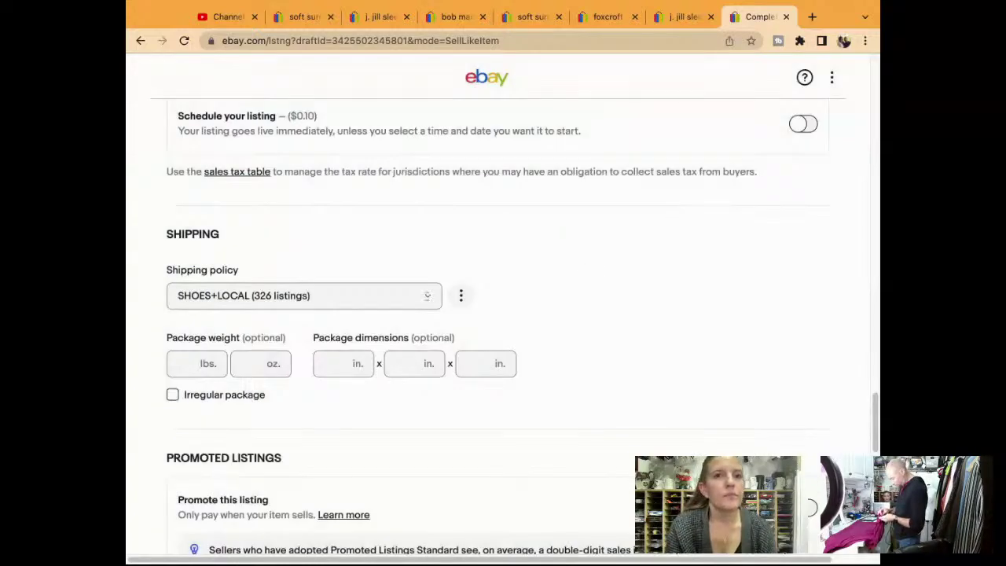
# Step: Set the listing's shipping policy back to FIRST CLASS
pyautogui.click(428, 295)
pyautogui.click(360, 326)
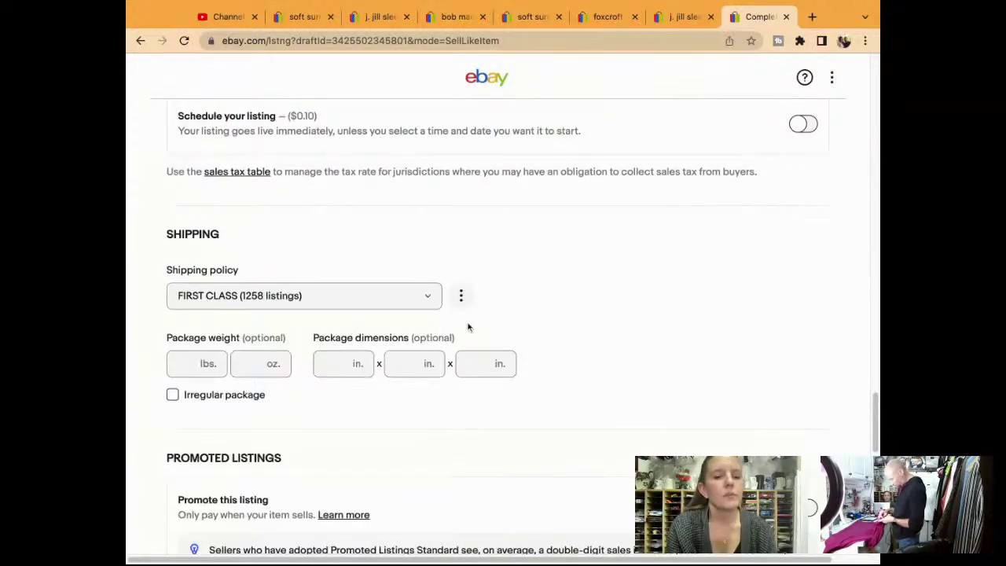
# Step: Look over the lower half of the draft and browse the available shipping policies without changing the selection
pyautogui.scroll(6, 629, 329)
pyautogui.scroll(5, 629, 328)
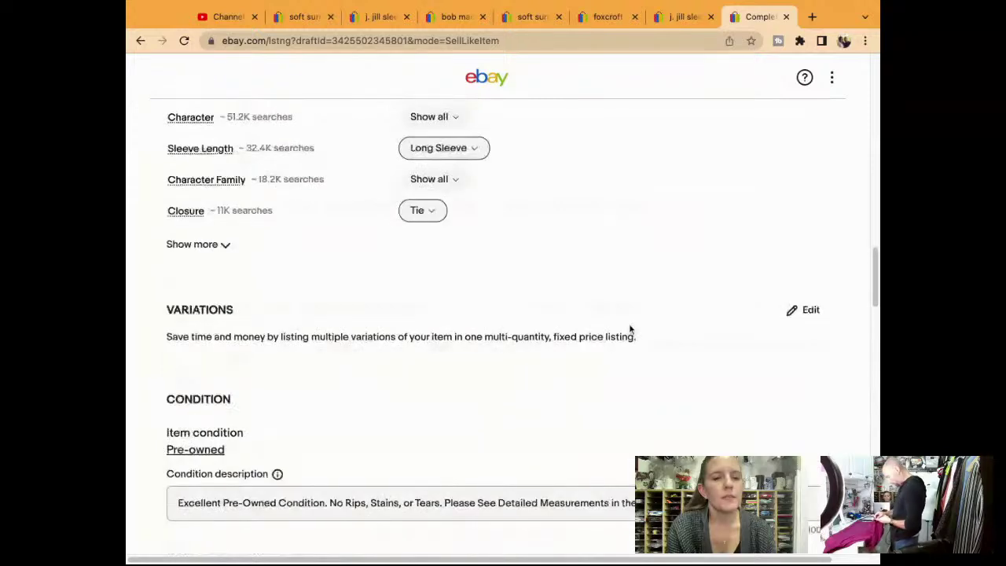
pyautogui.scroll(-15, 629, 330)
pyautogui.scroll(-10, 566, 305)
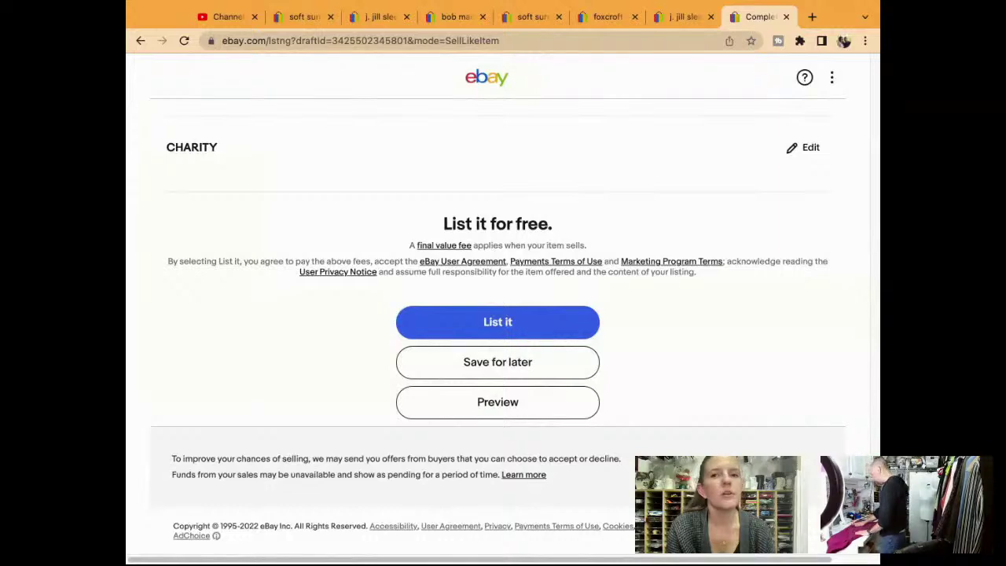
pyautogui.scroll(10, 397, 361)
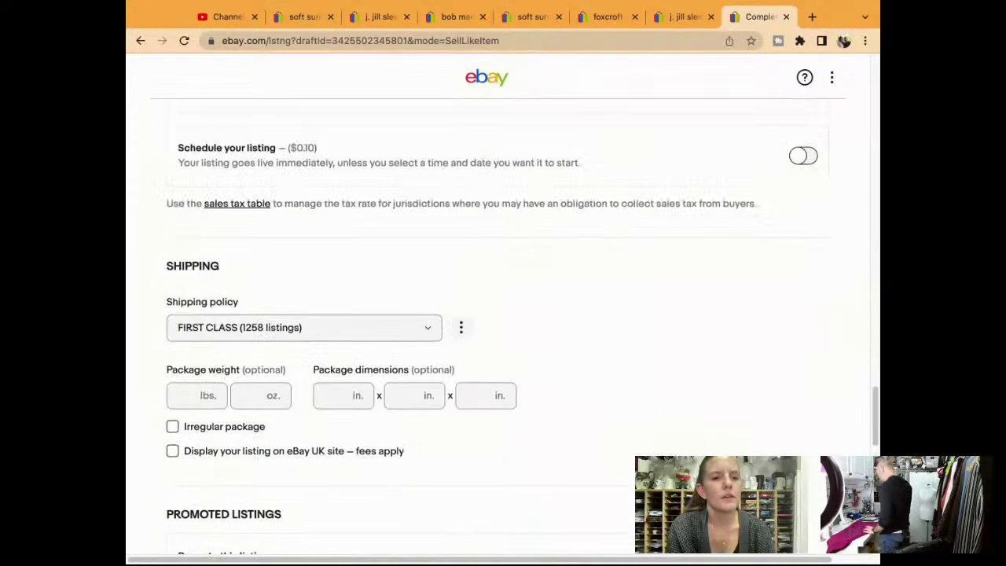
pyautogui.click(397, 361)
pyautogui.scroll(-2, 397, 367)
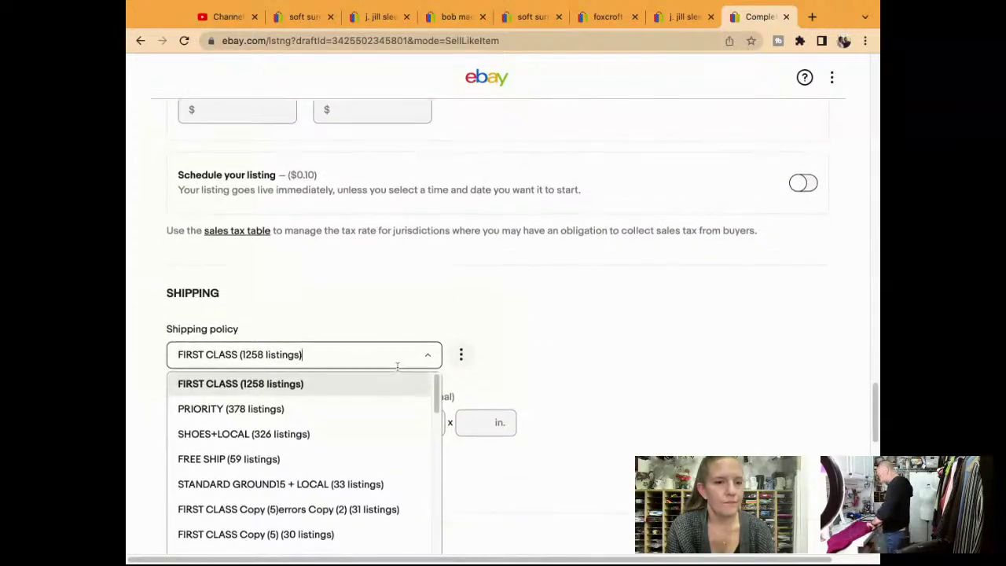
pyautogui.scroll(-2, 386, 382)
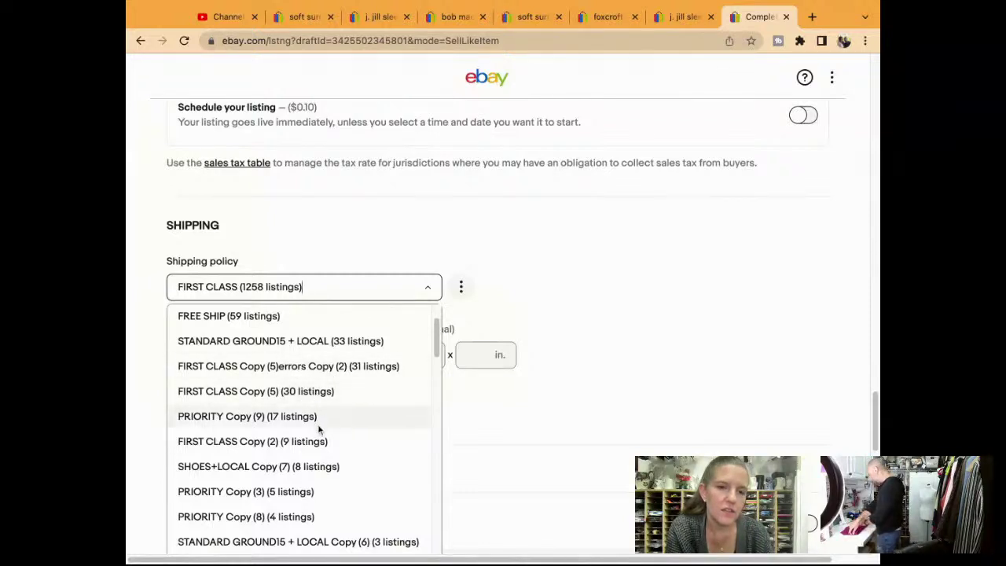
pyautogui.click(628, 338)
# Step: Recheck the draft from the photos through item specifics and pricing, publish the listing, and close the confirmation
pyautogui.scroll(20, 627, 339)
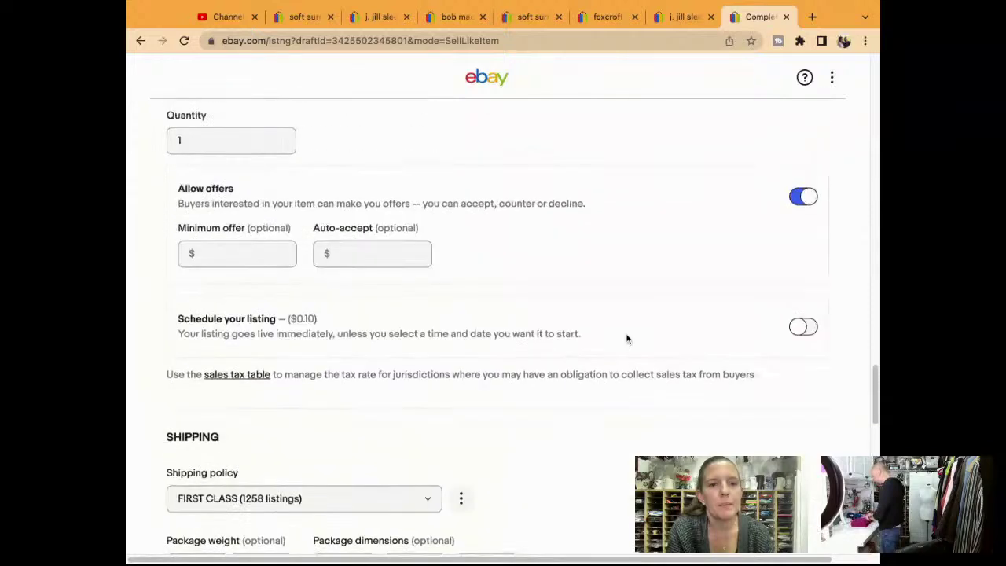
pyautogui.scroll(2, 627, 339)
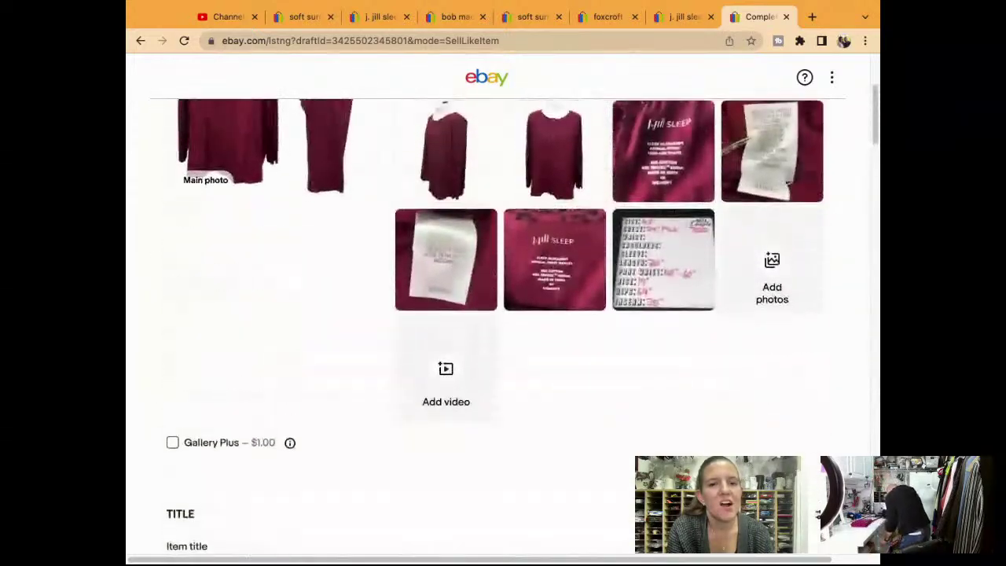
pyautogui.scroll(-5, 628, 339)
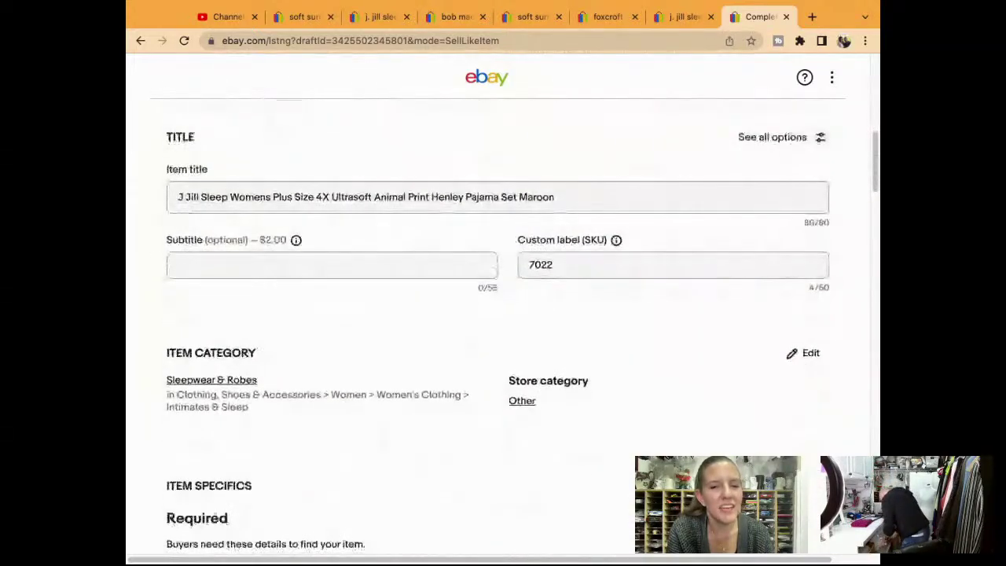
pyautogui.scroll(-15, 628, 339)
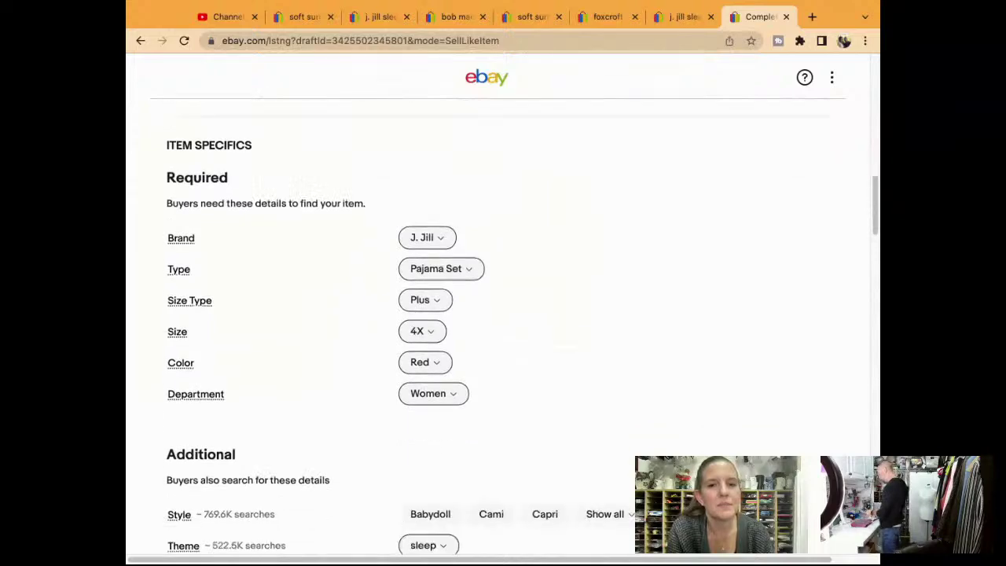
pyautogui.scroll(-15, 627, 339)
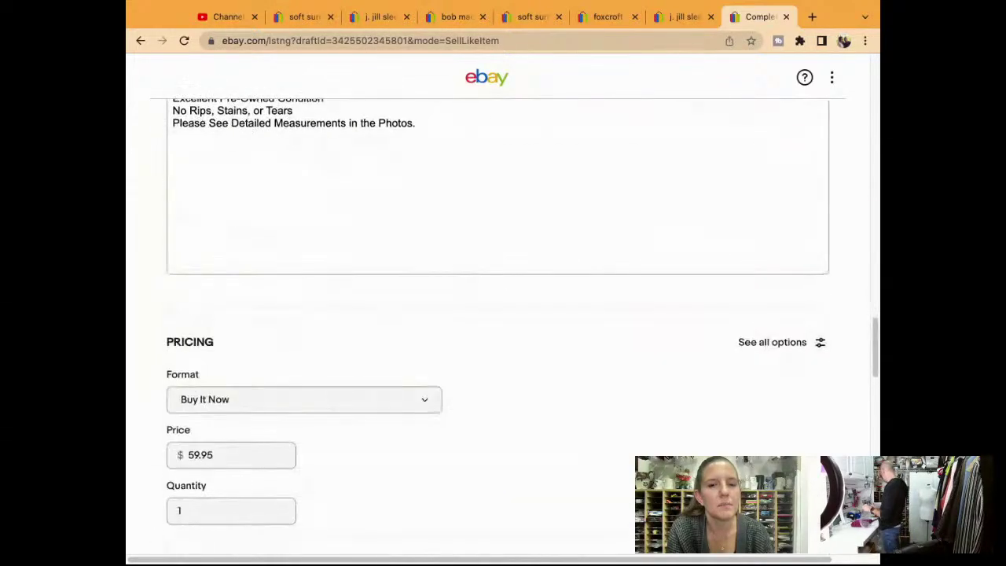
pyautogui.scroll(-10, 520, 318)
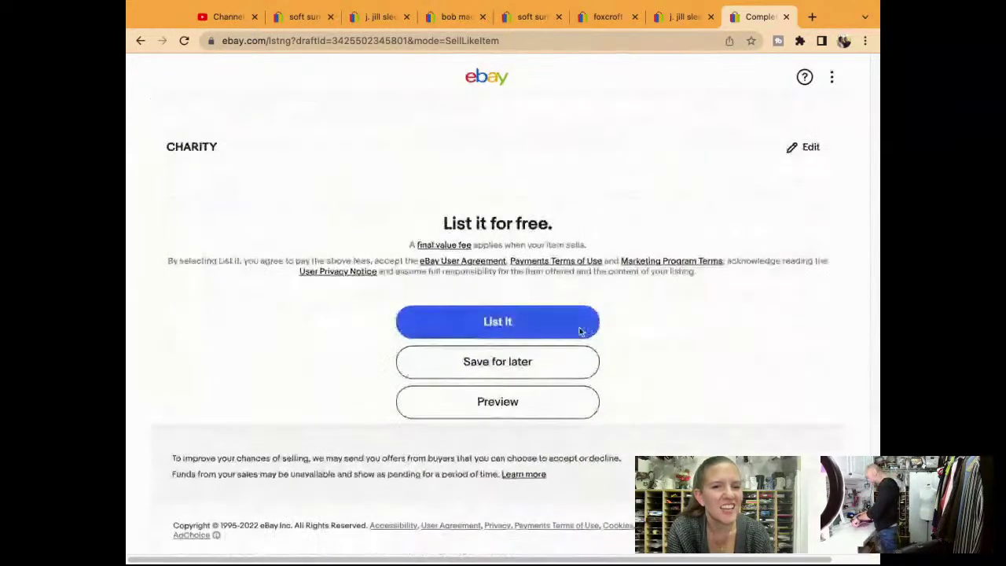
pyautogui.click(520, 317)
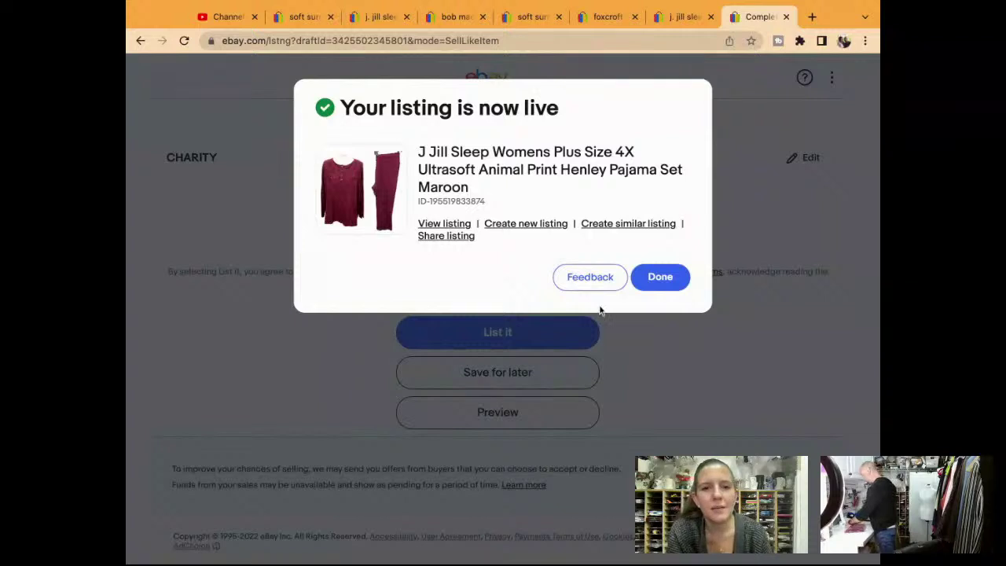
pyautogui.click(678, 280)
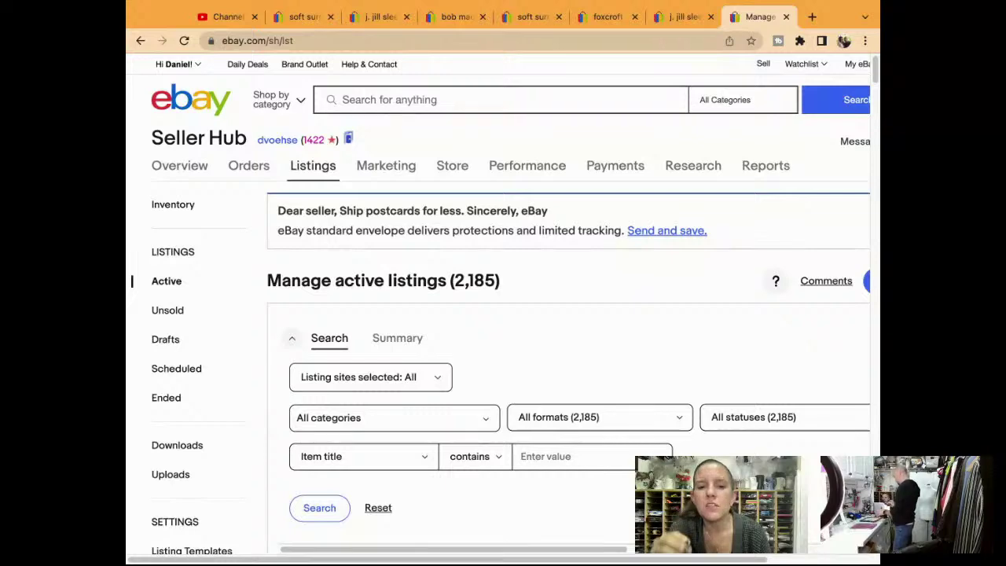
# Step: Examine the most recent entries in the active listings table
pyautogui.scroll(-5, 689, 382)
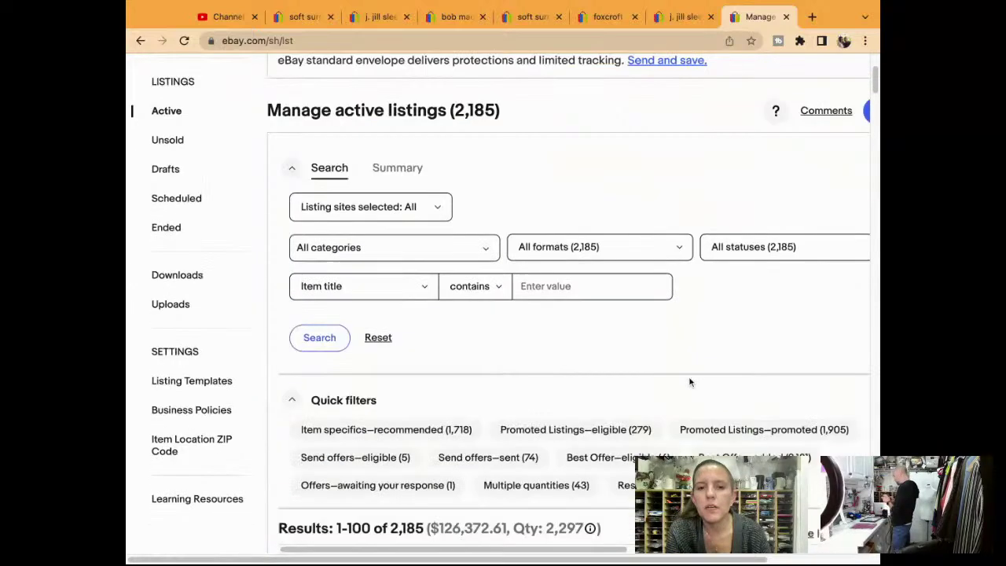
pyautogui.scroll(-3, 690, 382)
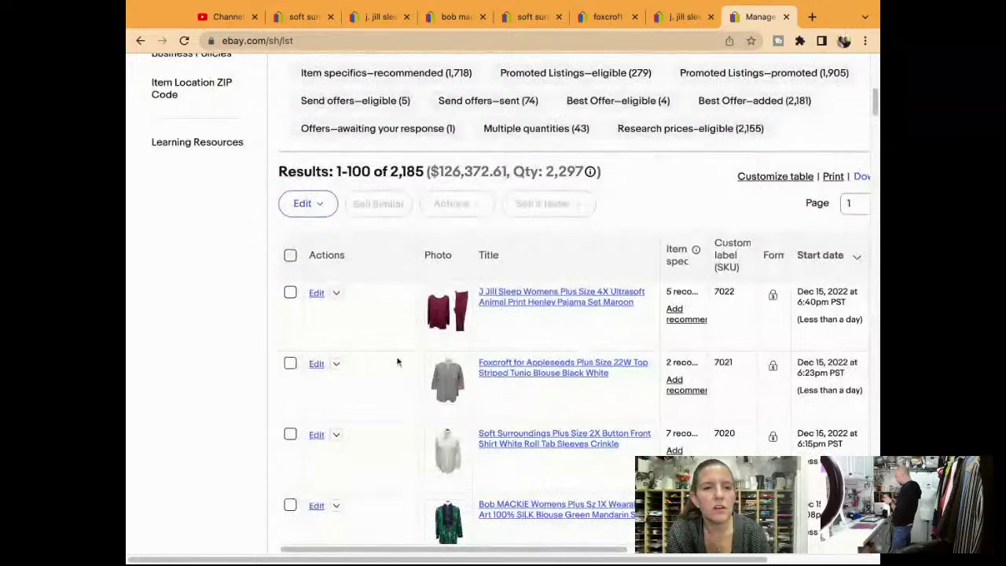
pyautogui.scroll(8, 398, 361)
pyautogui.scroll(-1, 398, 361)
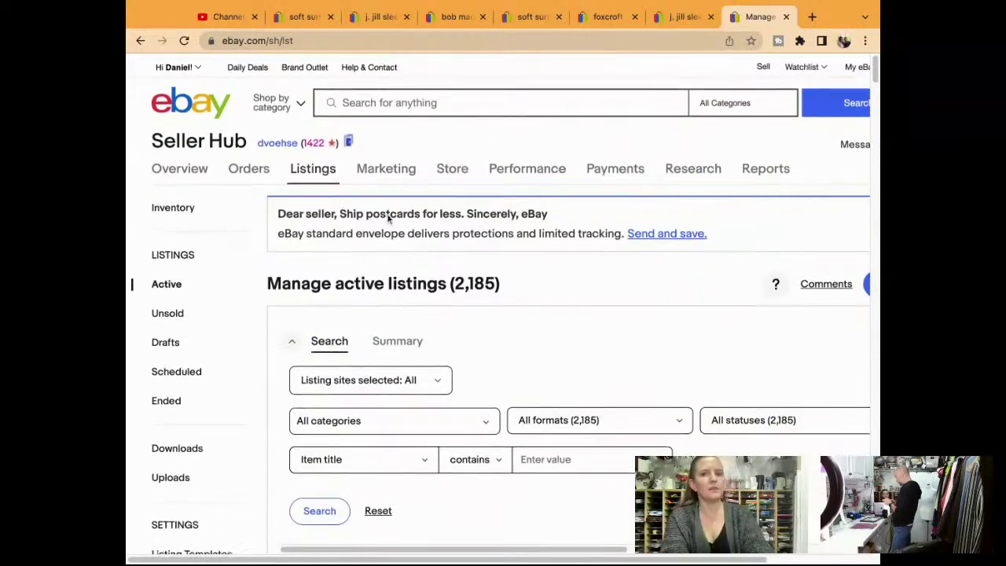
# Step: Search all eBay categories for "j. jill silk button down top"
pyautogui.click(420, 99)
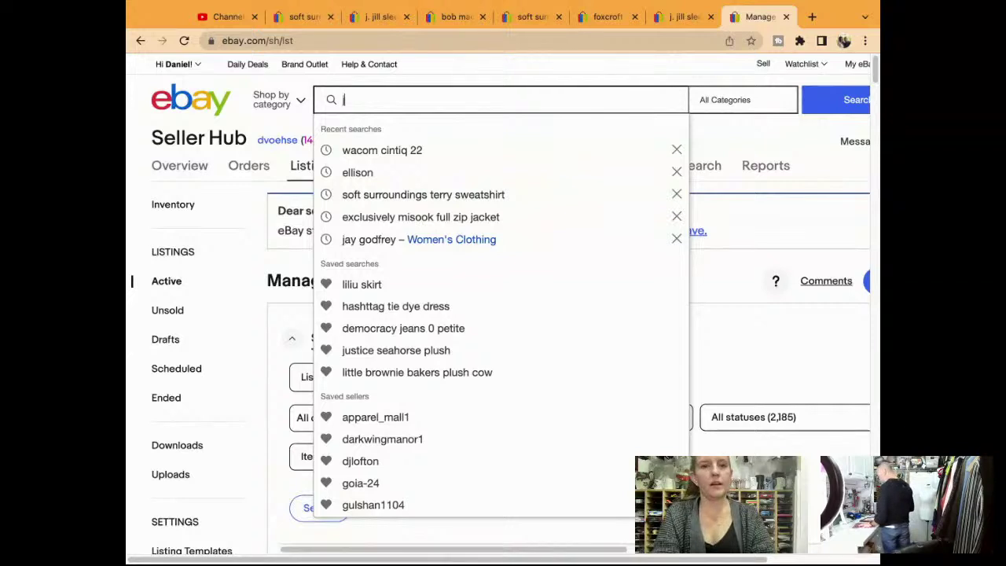
pyautogui.write('j. jill')
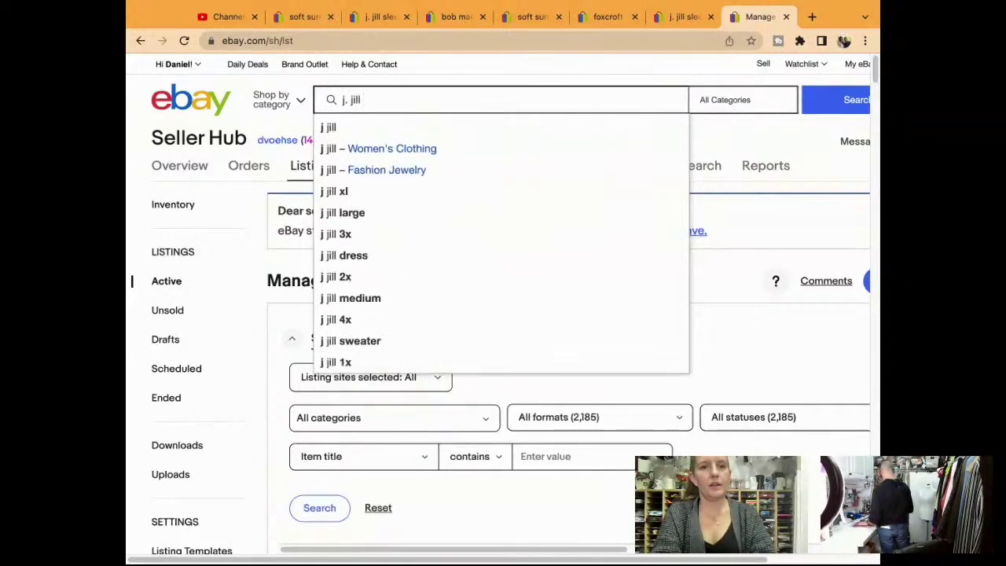
pyautogui.write(' silk button')
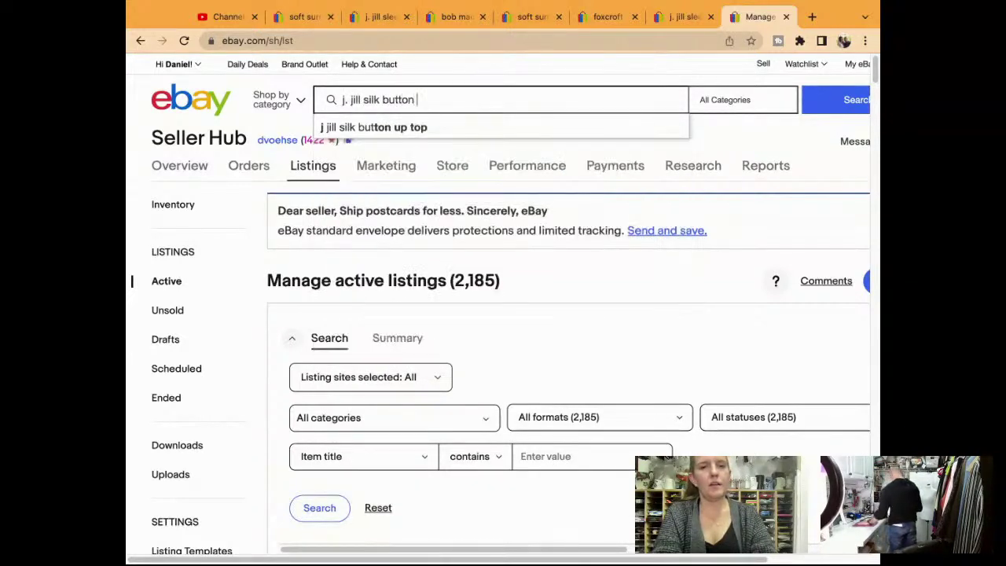
pyautogui.write(' down b')
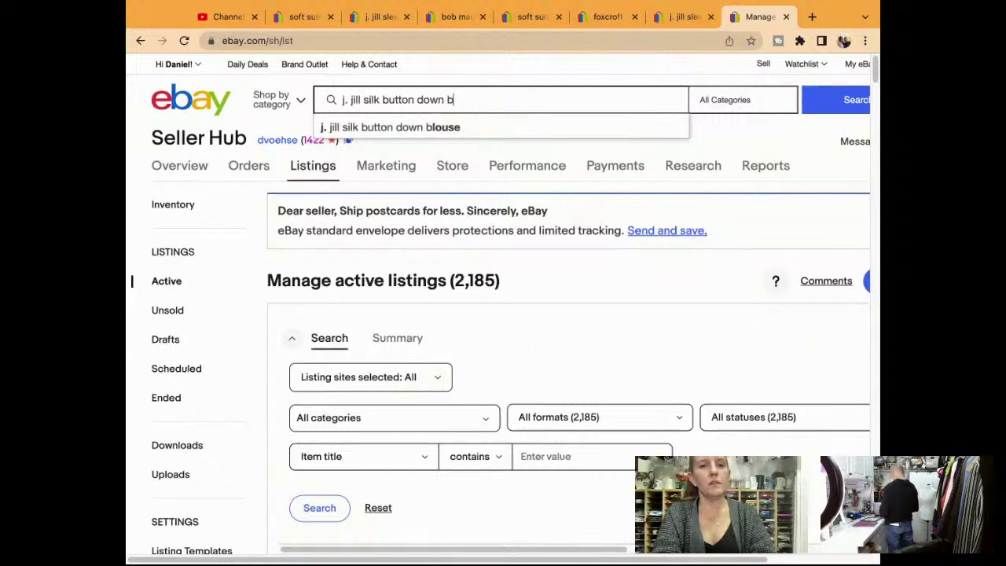
pyautogui.press('BackSpace')
pyautogui.write('s')
pyautogui.press('BackSpace')
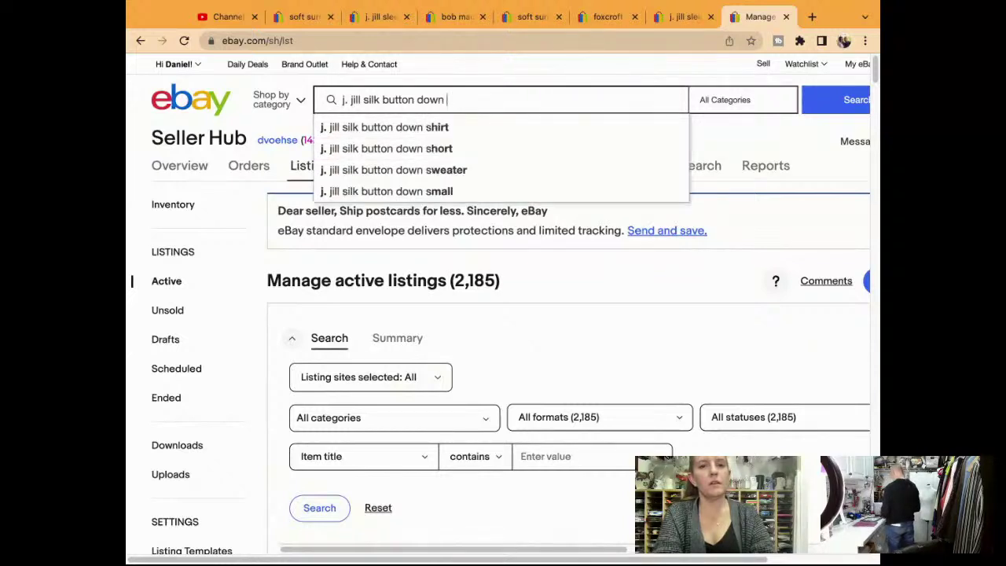
pyautogui.write('top')
pyautogui.press('Return')
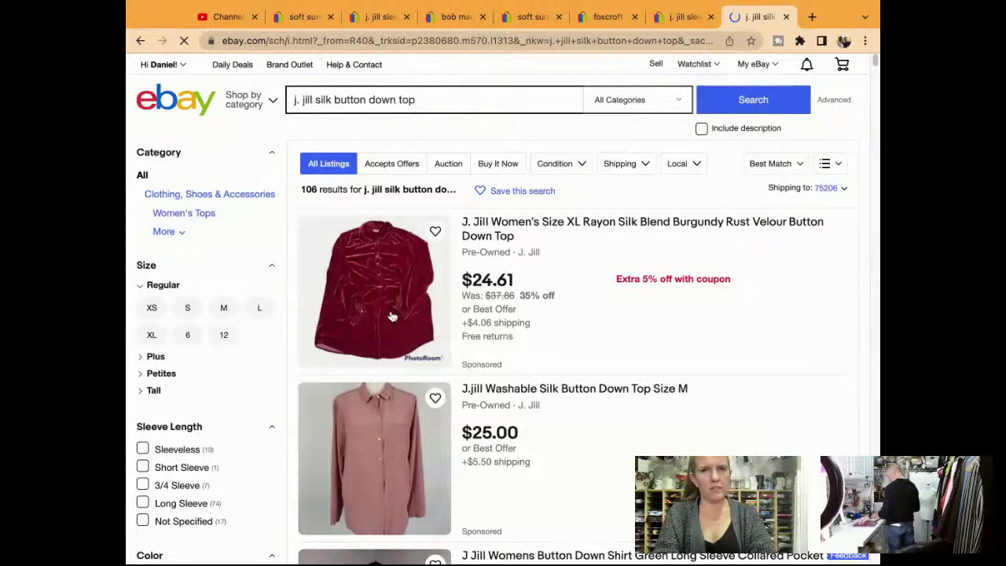
# Step: Browse the J. Jill silk button down top results and filter them to sold items
pyautogui.scroll(-5, 392, 316)
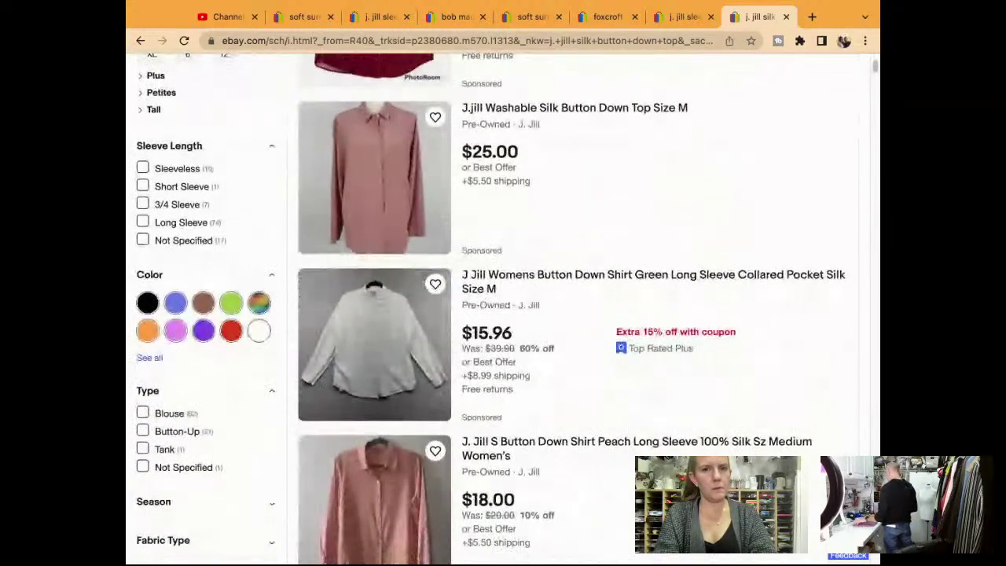
pyautogui.scroll(-6, 503, 315)
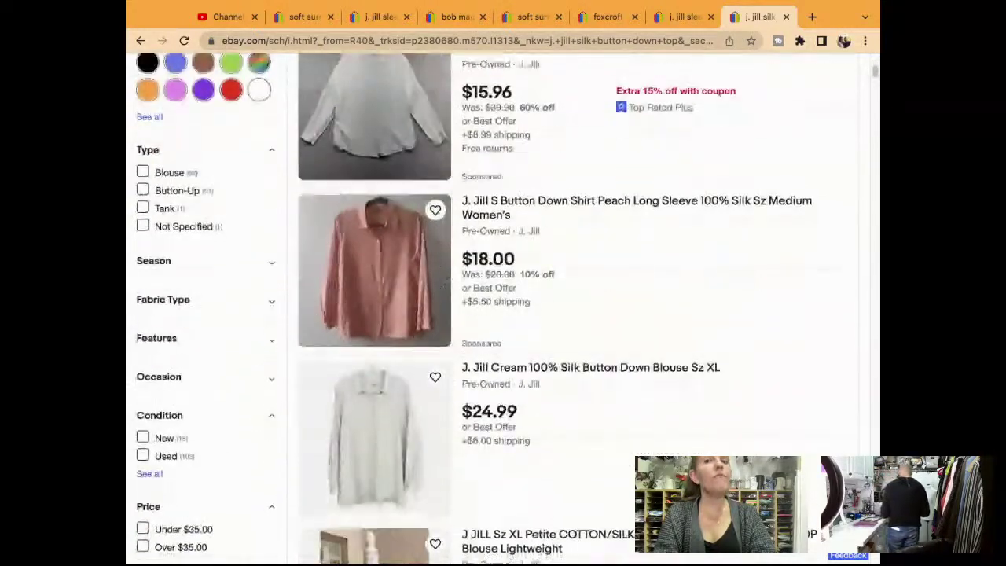
pyautogui.scroll(-10, 503, 314)
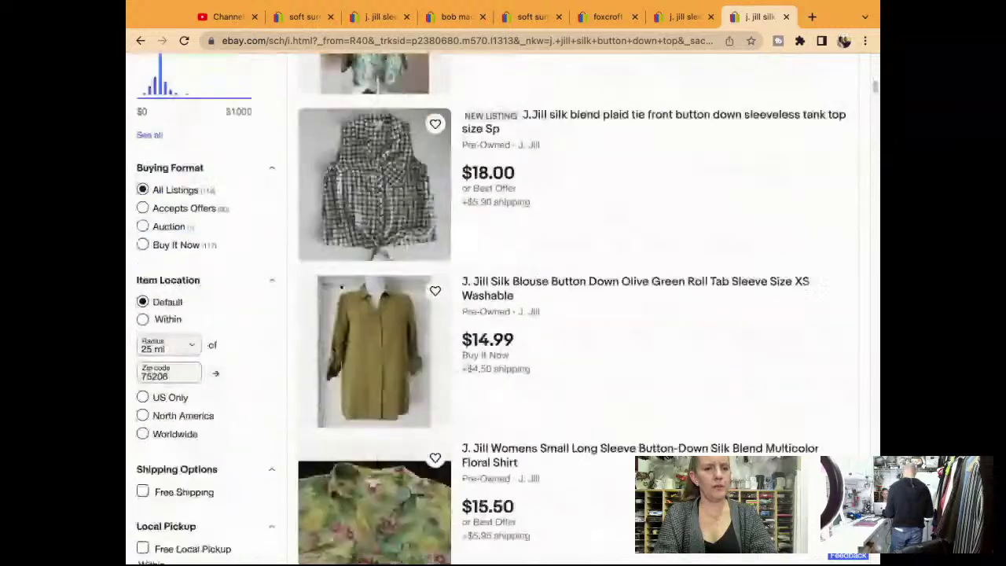
pyautogui.scroll(-5, 177, 330)
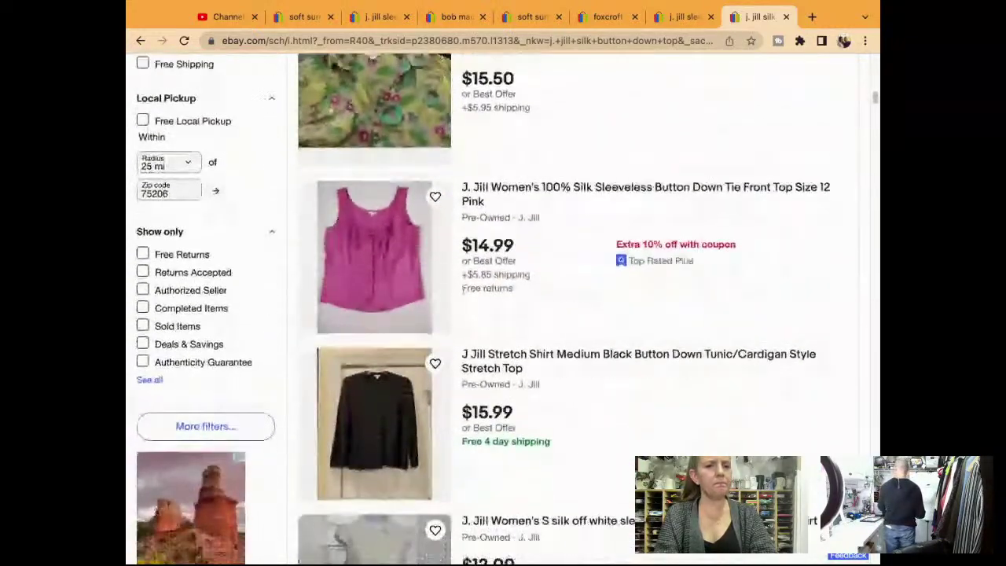
pyautogui.click(176, 327)
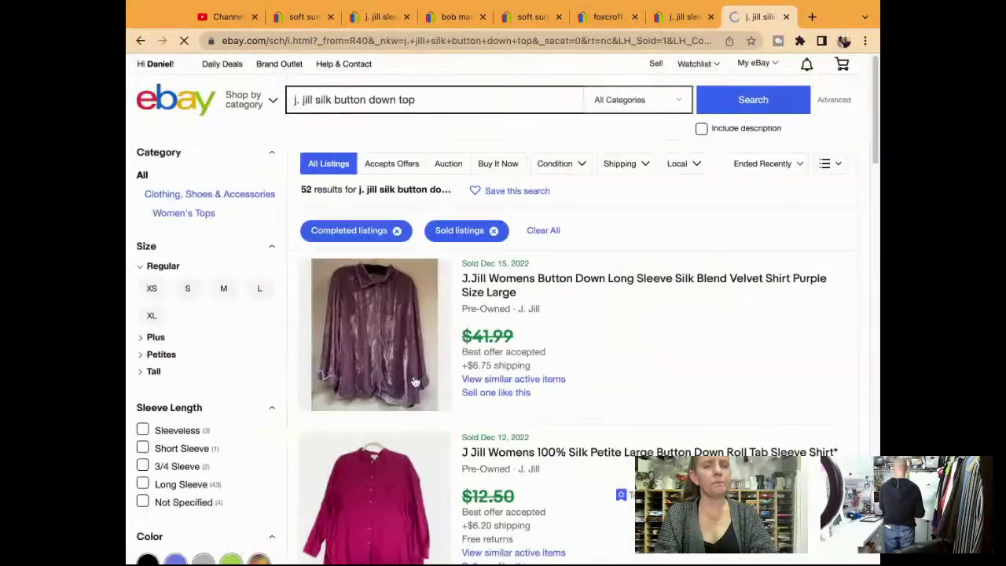
# Step: Open the sold 100% silk petite large roll tab sleeve shirt and start a new listing based on it
pyautogui.scroll(-2, 626, 384)
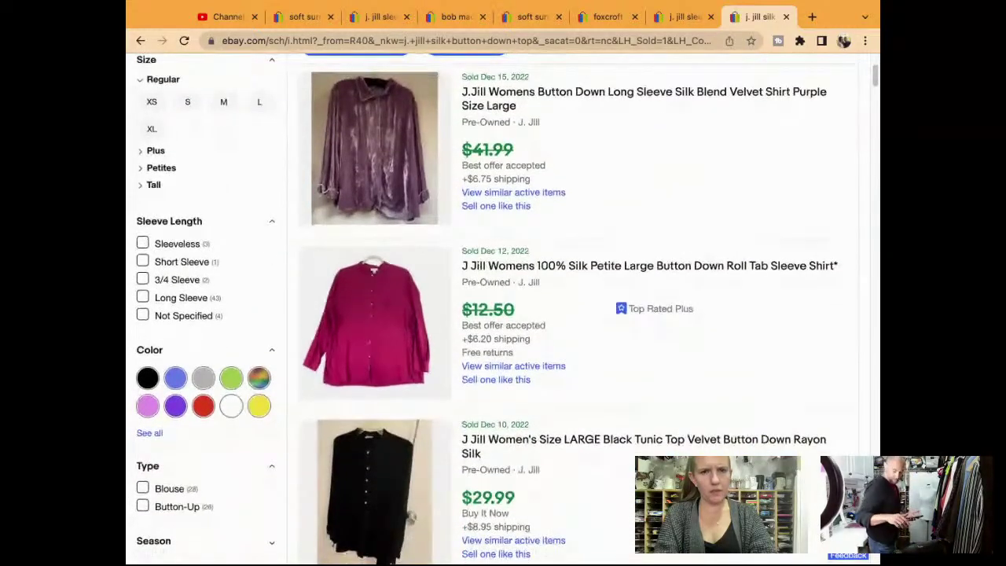
pyautogui.scroll(-6, 488, 309)
pyautogui.scroll(5, 622, 205)
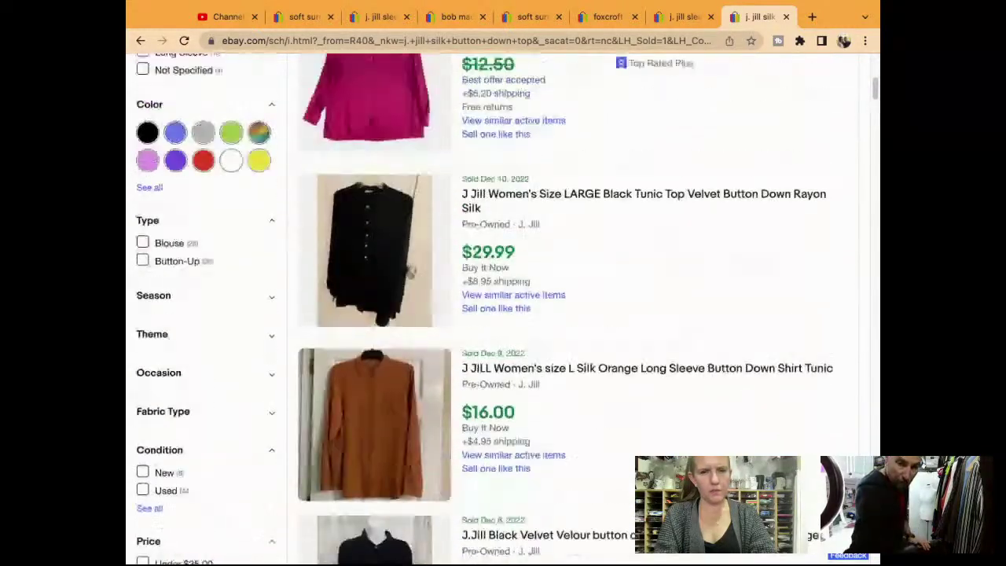
pyautogui.click(623, 205)
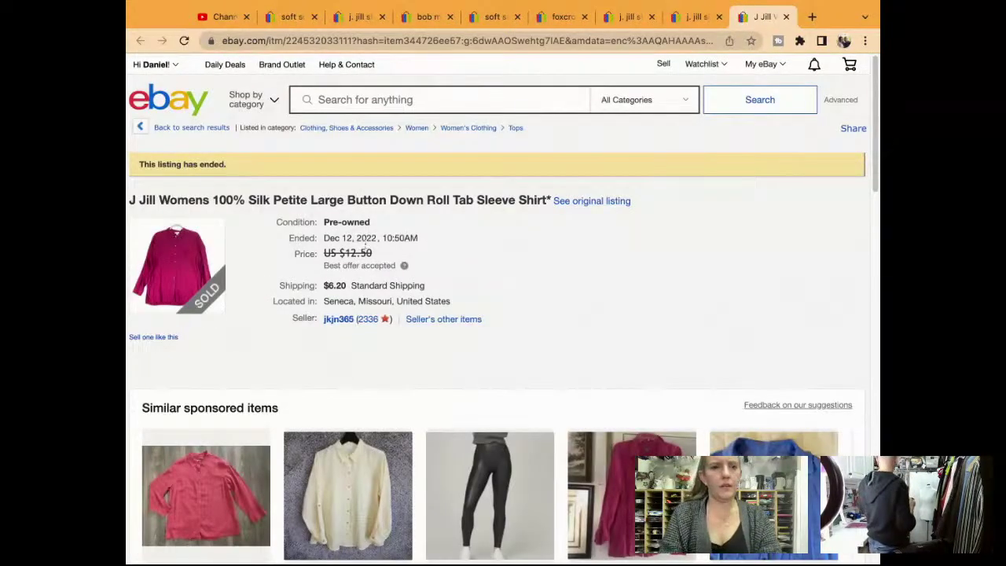
pyautogui.click(175, 337)
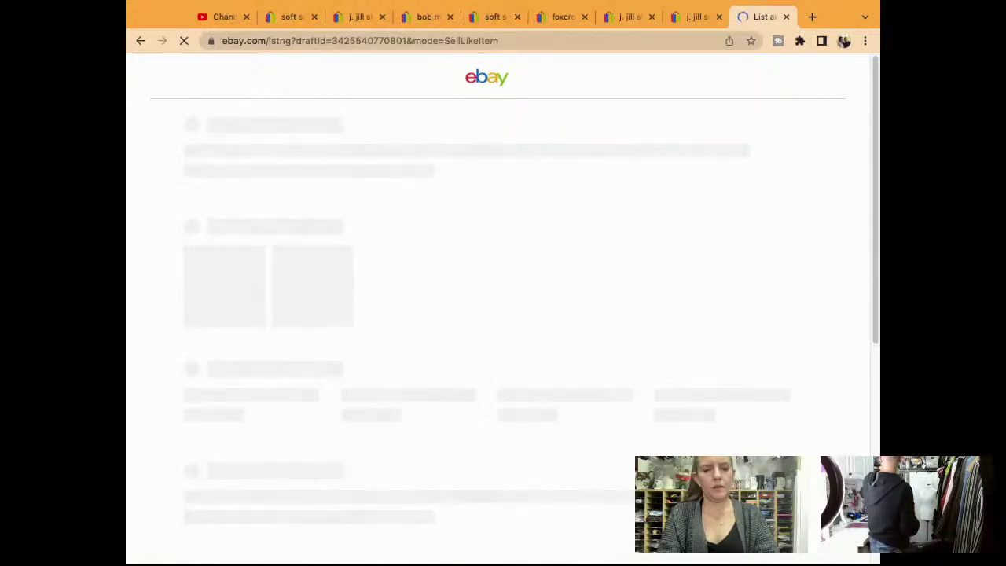
# Step: Remove the trailing asterisk and the words "Petite Large" from the draft's item title
pyautogui.scroll(-3, 407, 390)
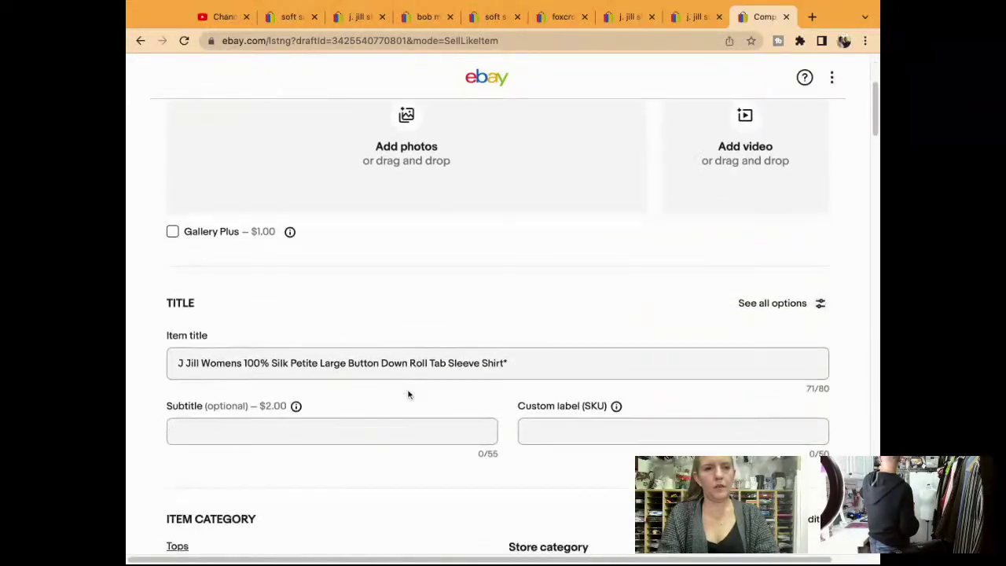
pyautogui.click(245, 363)
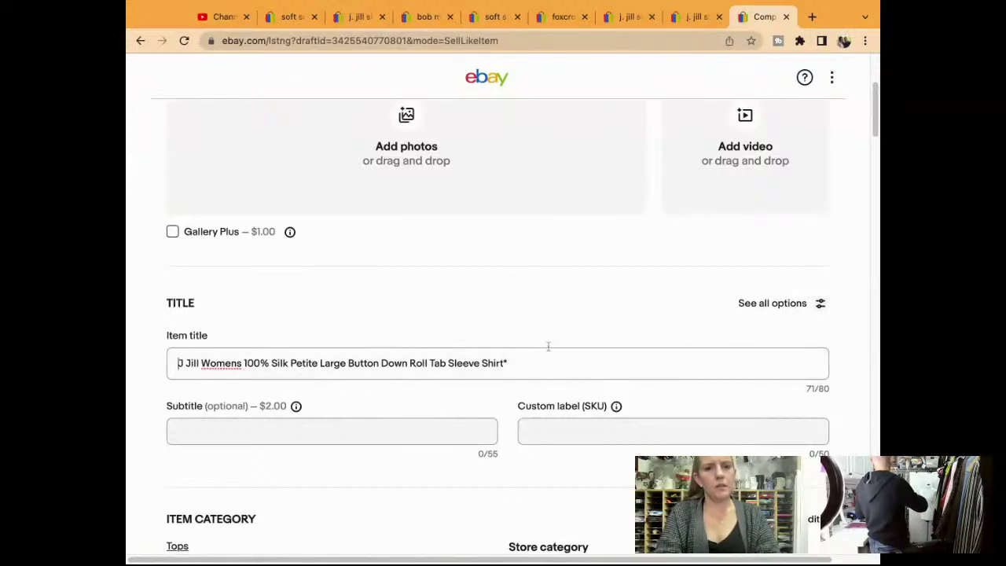
pyautogui.press('BackSpace')
pyautogui.click(350, 364)
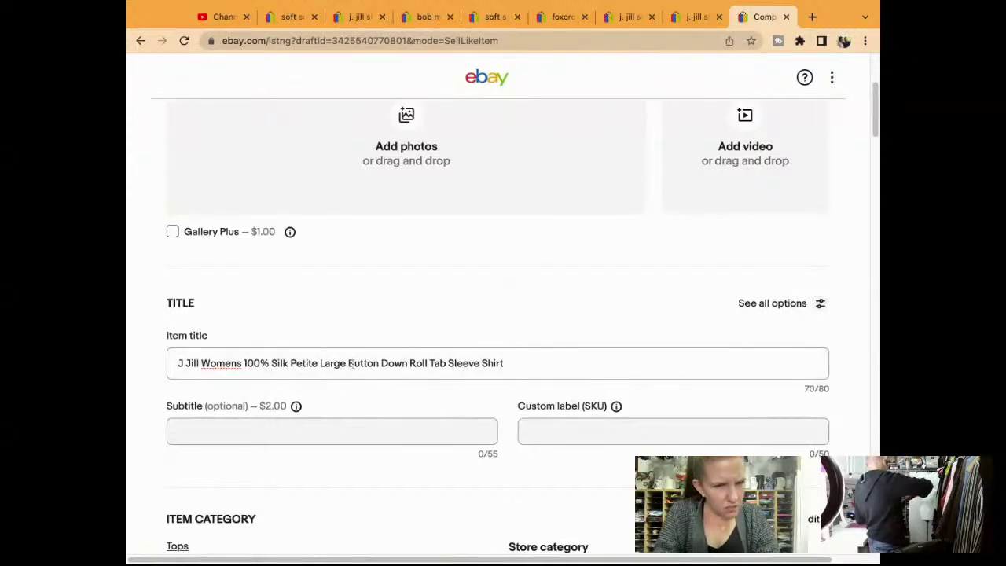
pyautogui.press('BackSpace')
pyautogui.press('BackSpace')
pyautogui.press('BackSpace')
pyautogui.press('BackSpace')
pyautogui.press('BackSpace')
pyautogui.press('BackSpace')
pyautogui.press('BackSpace')
pyautogui.press('BackSpace')
pyautogui.press('BackSpace')
pyautogui.press('BackSpace')
pyautogui.press('BackSpace')
pyautogui.press('BackSpace')
pyautogui.press('BackSpace')
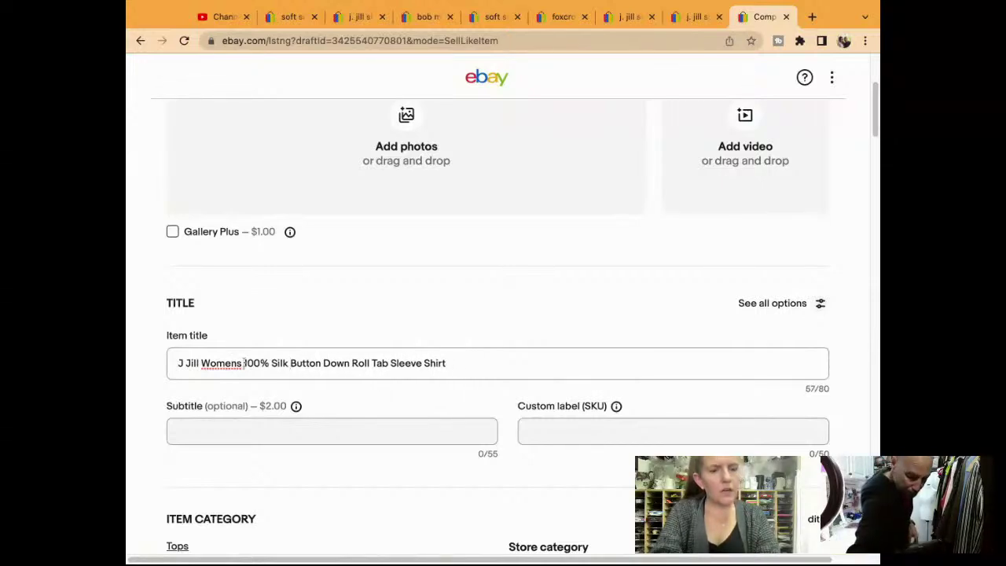
# Step: Insert "Plus Size 3X" after "Womens" in the item title and add "Raspberry" at its end
pyautogui.write('Plus Size ')
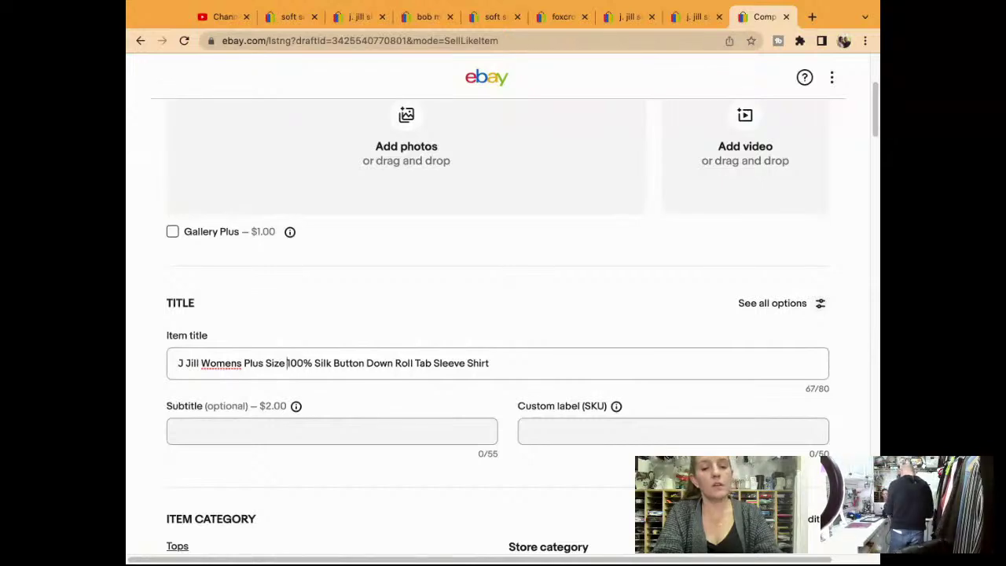
pyautogui.write('3X')
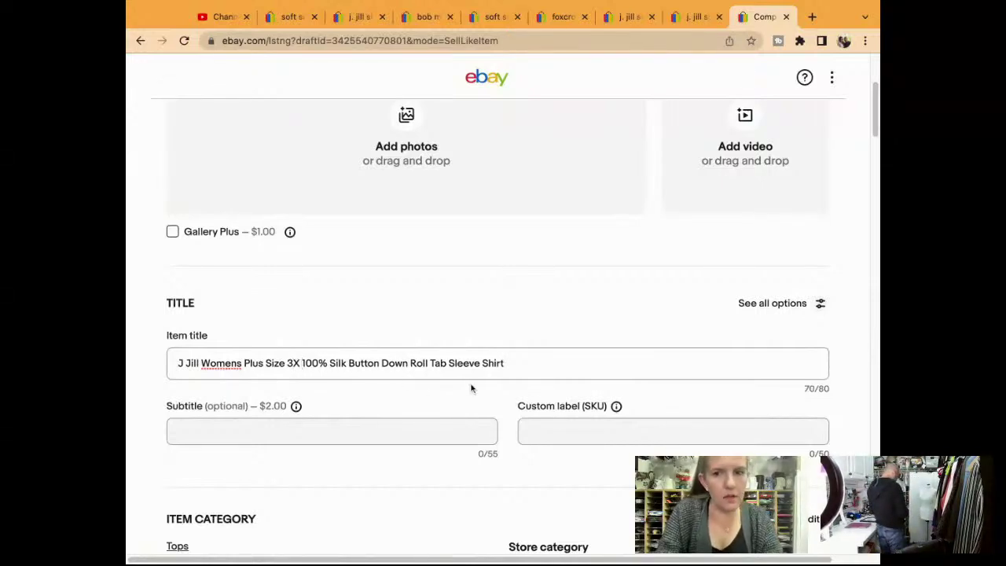
pyautogui.click(532, 372)
pyautogui.write('C')
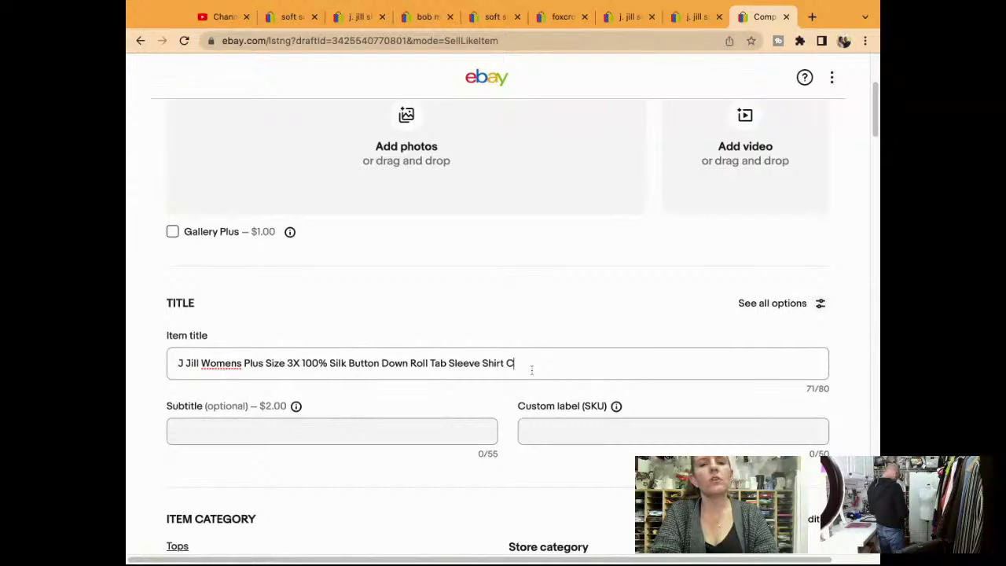
pyautogui.write('ran')
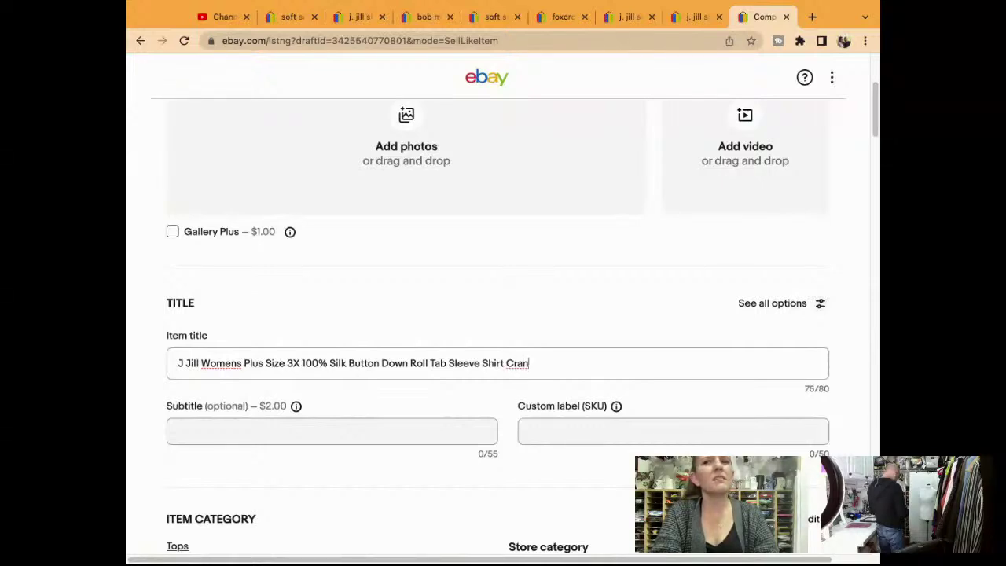
pyautogui.press('BackSpace')
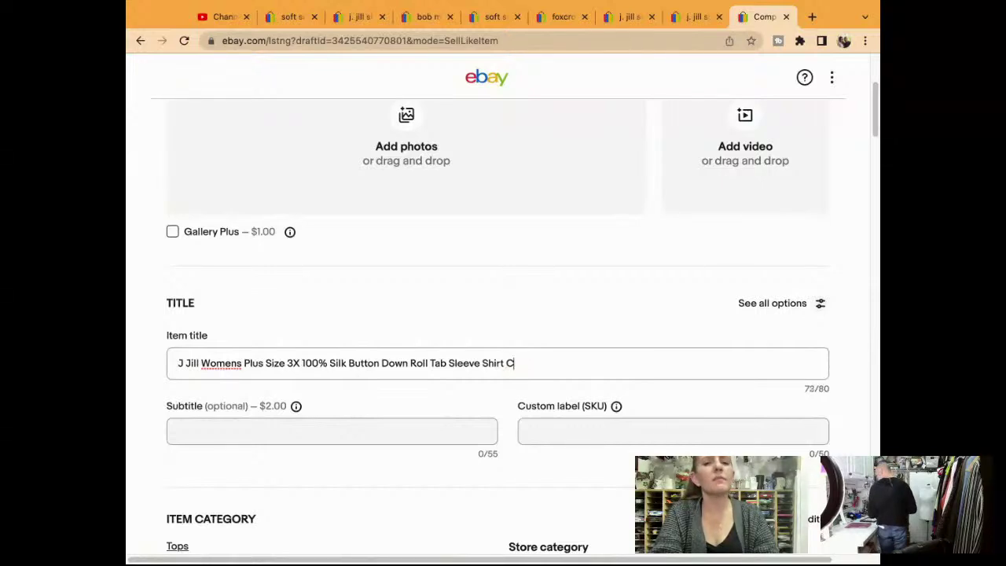
pyautogui.press('BackSpace')
pyautogui.write('Raspberry')
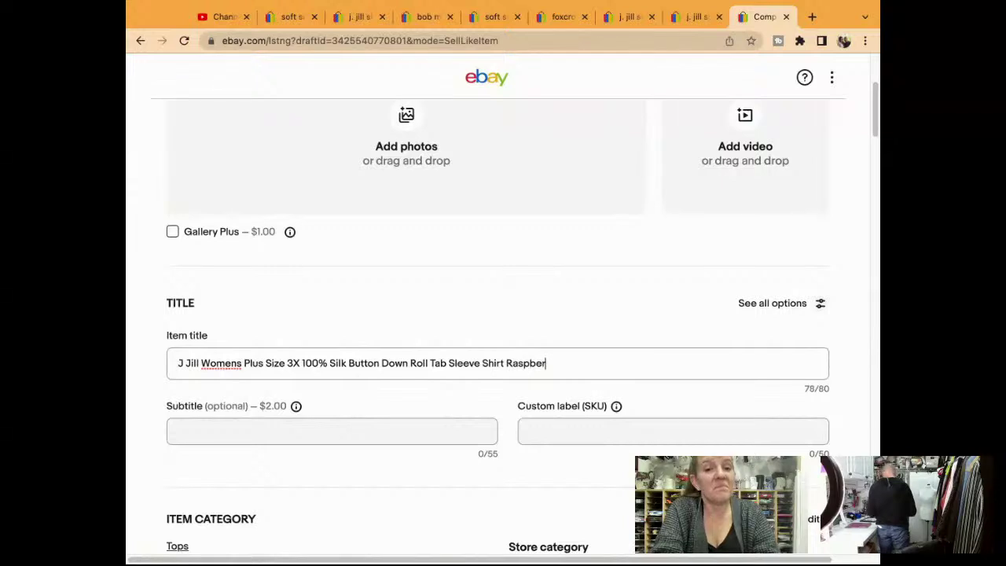
# Step: Set the custom label (SKU) to 7023 and select the full item title
pyautogui.tripleClick(550, 365)
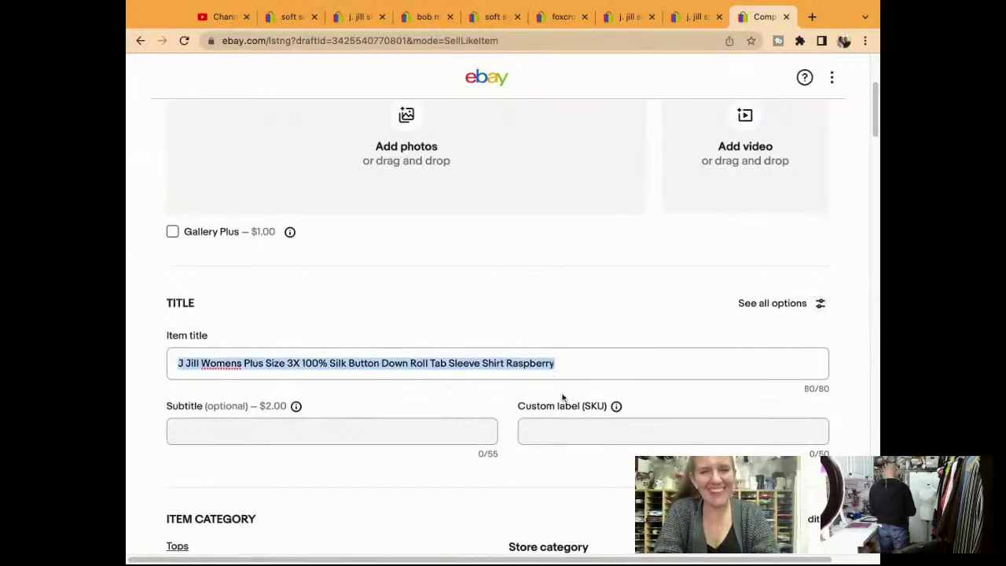
pyautogui.click(589, 438)
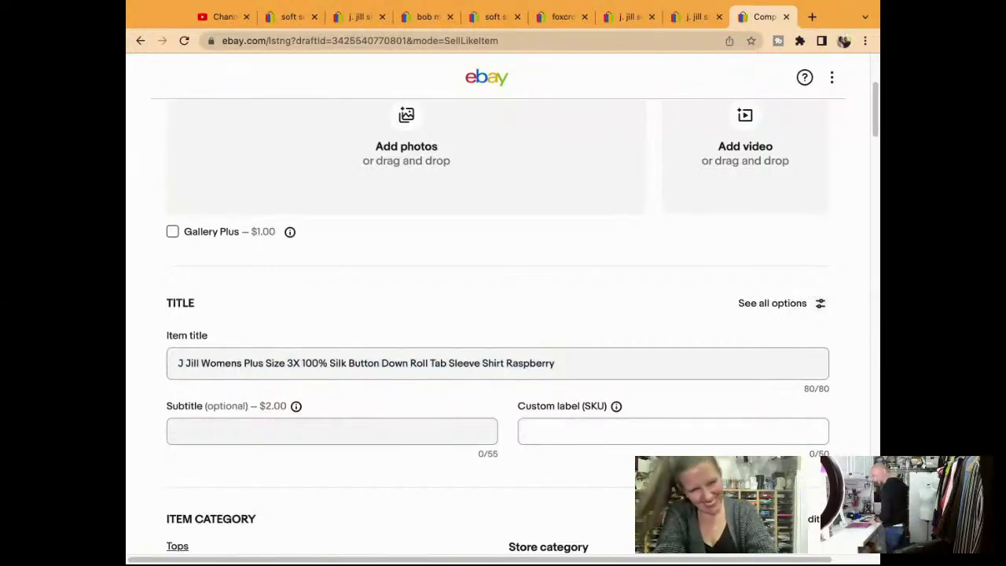
pyautogui.write('7023')
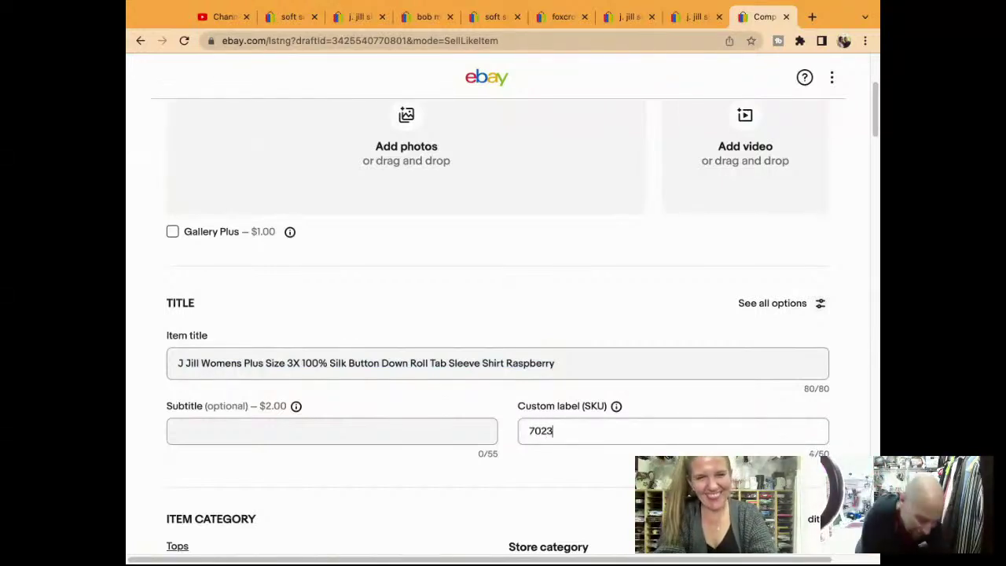
pyautogui.doubleClick(587, 374)
pyautogui.tripleClick(588, 375)
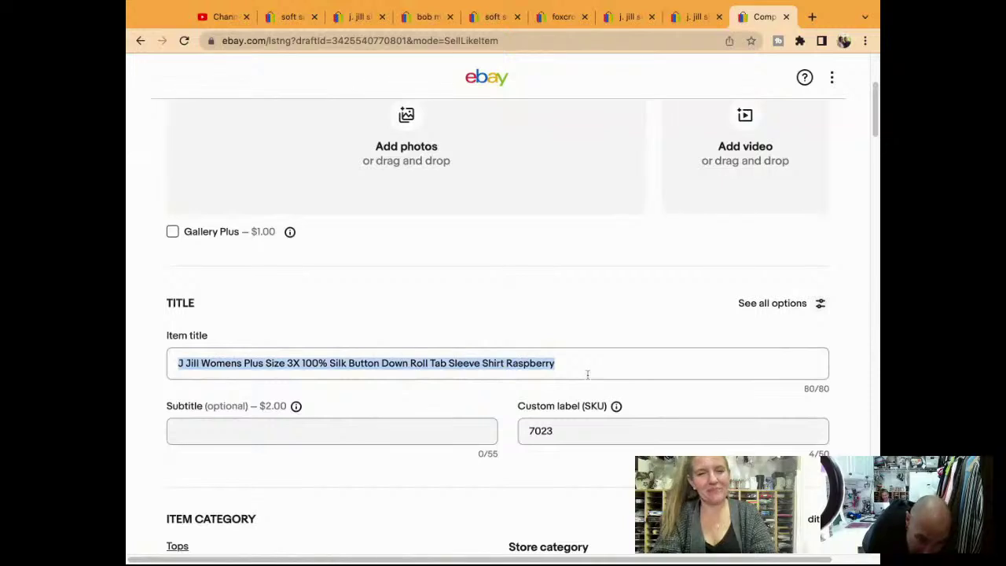
# Step: Change the size type in the required item specifics to Plus
pyautogui.scroll(-5, 588, 375)
pyautogui.click(445, 317)
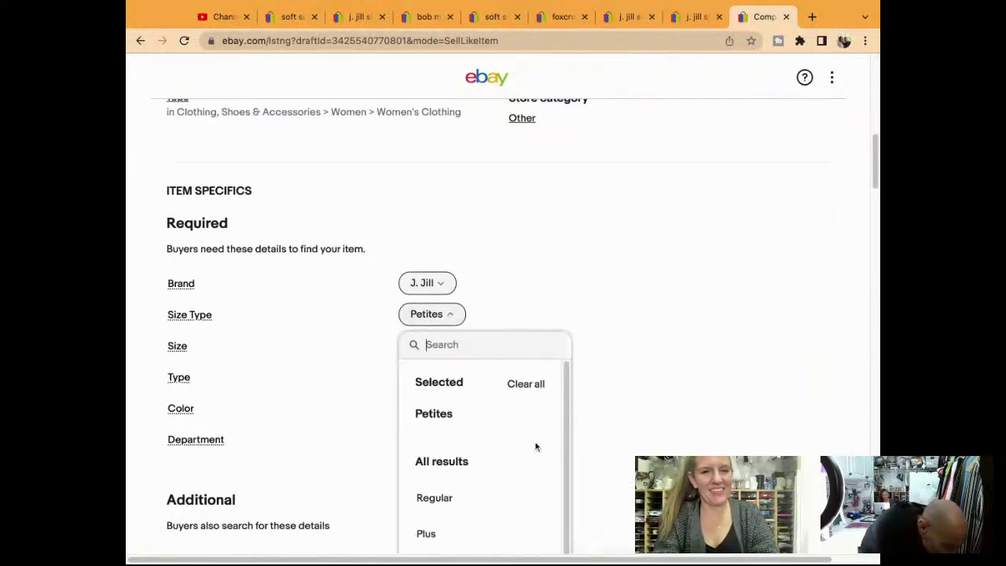
pyautogui.scroll(-2, 535, 445)
pyautogui.click(508, 485)
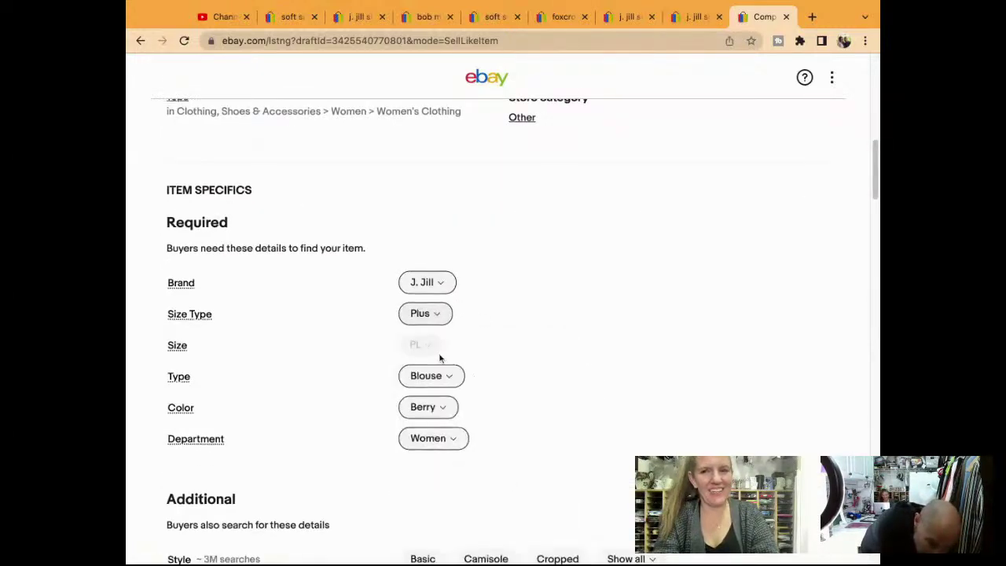
# Step: Set the size in the required item specifics to 3X
pyautogui.scroll(-1, 441, 354)
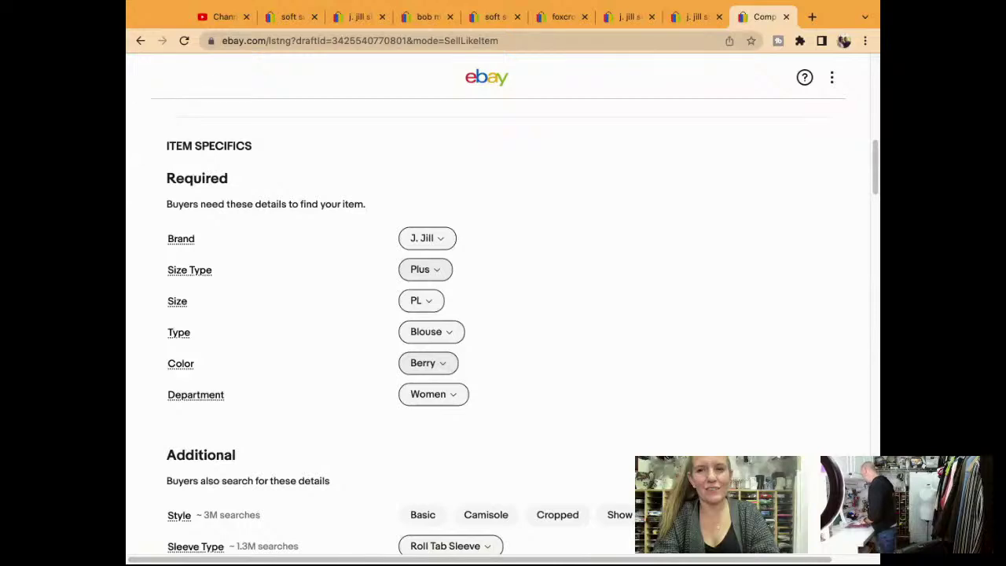
pyautogui.click(422, 301)
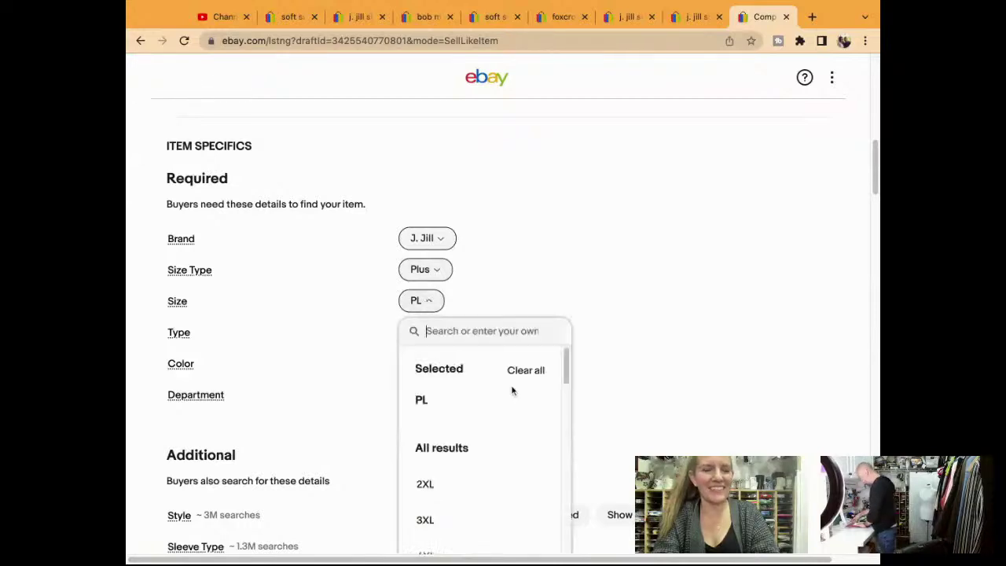
pyautogui.scroll(-3, 477, 459)
pyautogui.scroll(-4, 629, 357)
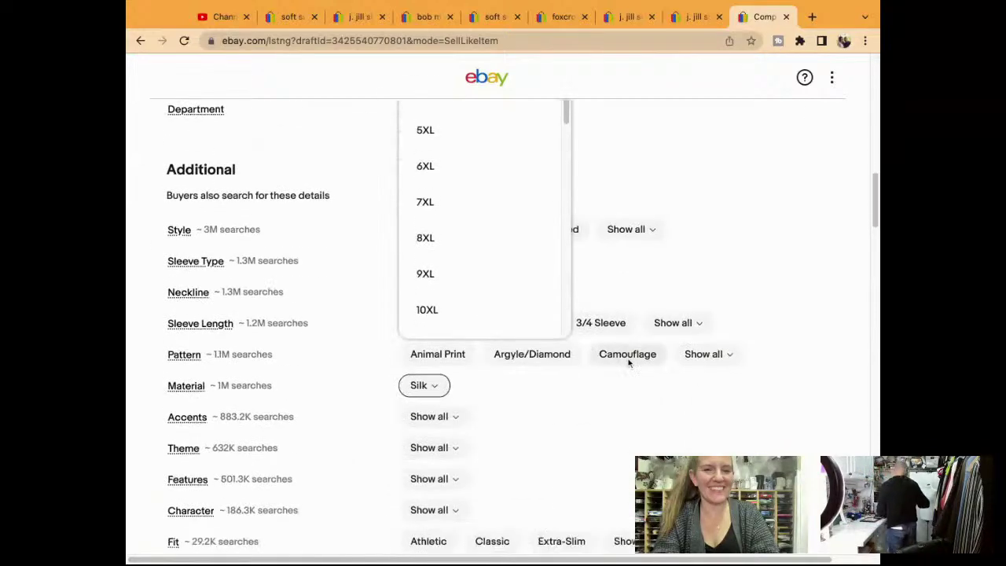
pyautogui.scroll(1, 629, 363)
pyautogui.scroll(1, 629, 363)
pyautogui.scroll(-15, 564, 226)
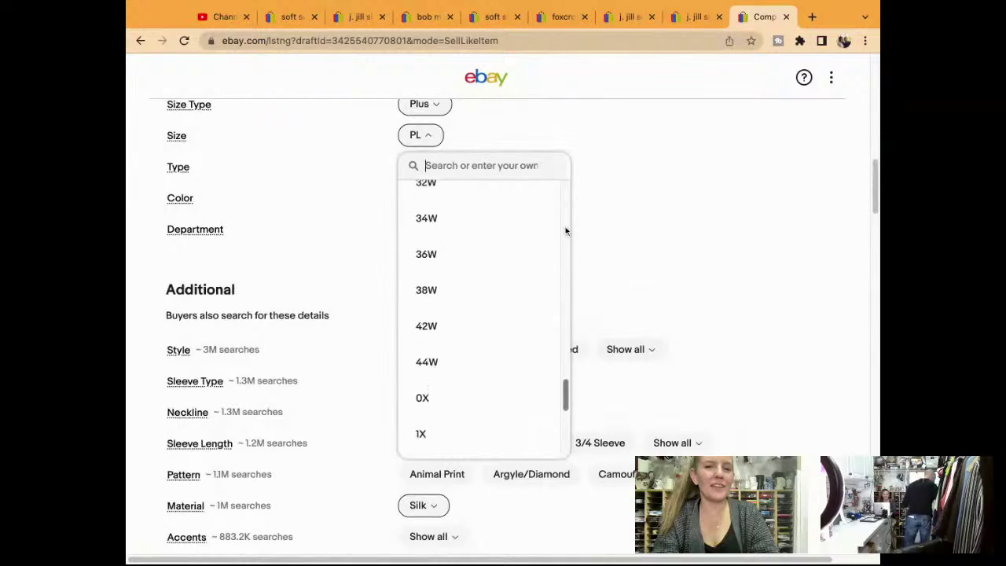
pyautogui.scroll(2, 503, 308)
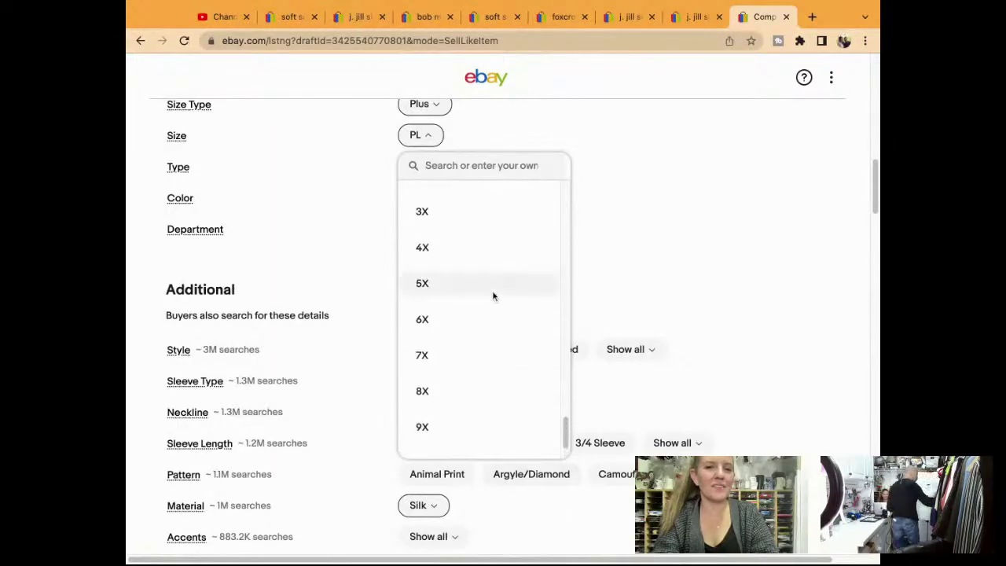
pyautogui.click(493, 210)
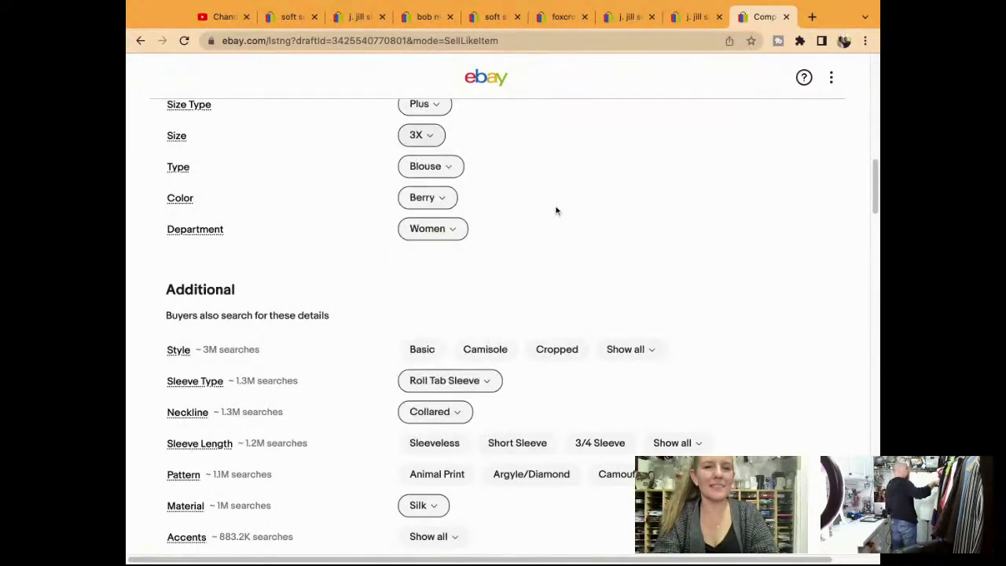
# Step: Set the item's color to Purple and its style to Basic
pyautogui.click(430, 198)
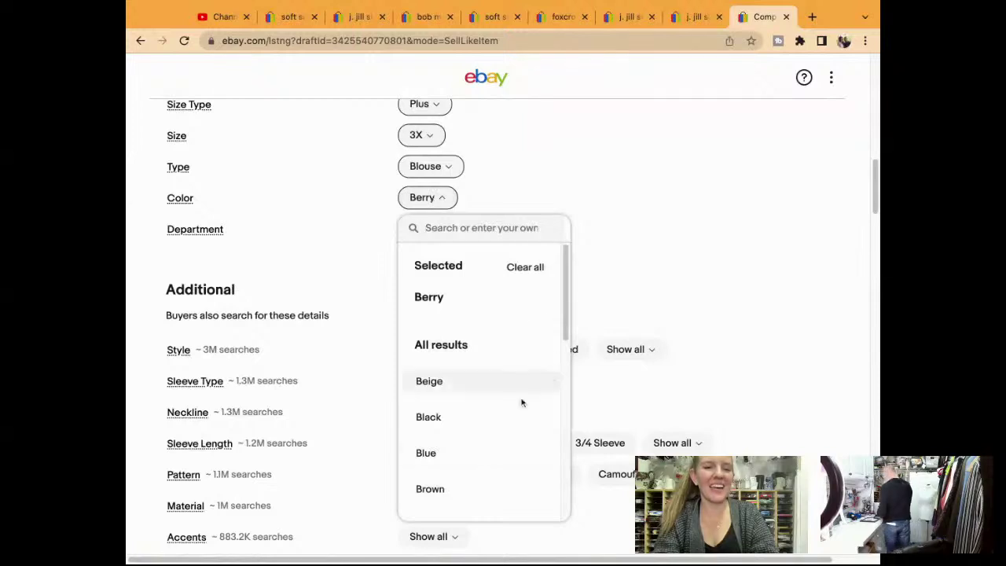
pyautogui.scroll(-5, 479, 440)
pyautogui.scroll(-3, 475, 470)
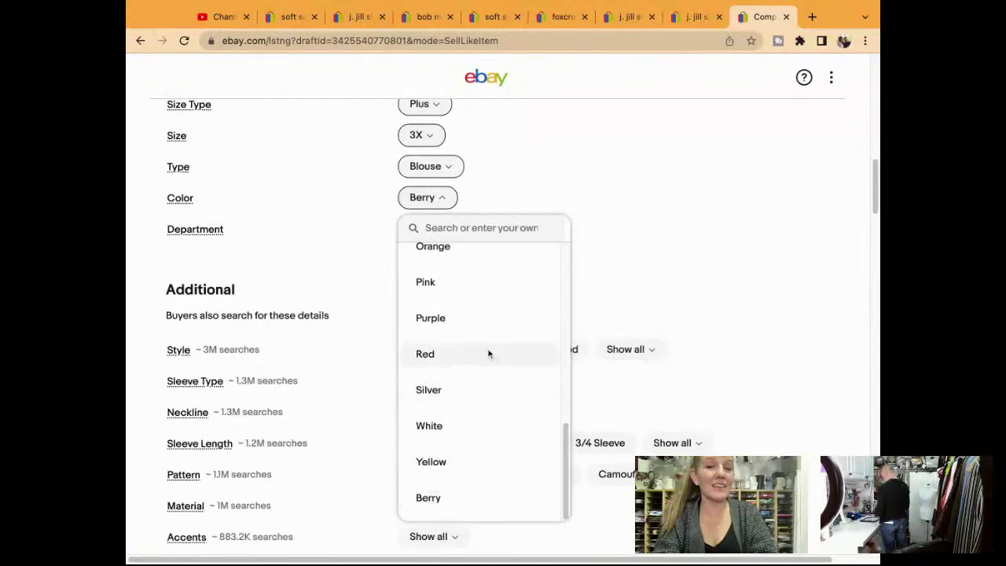
pyautogui.click(482, 321)
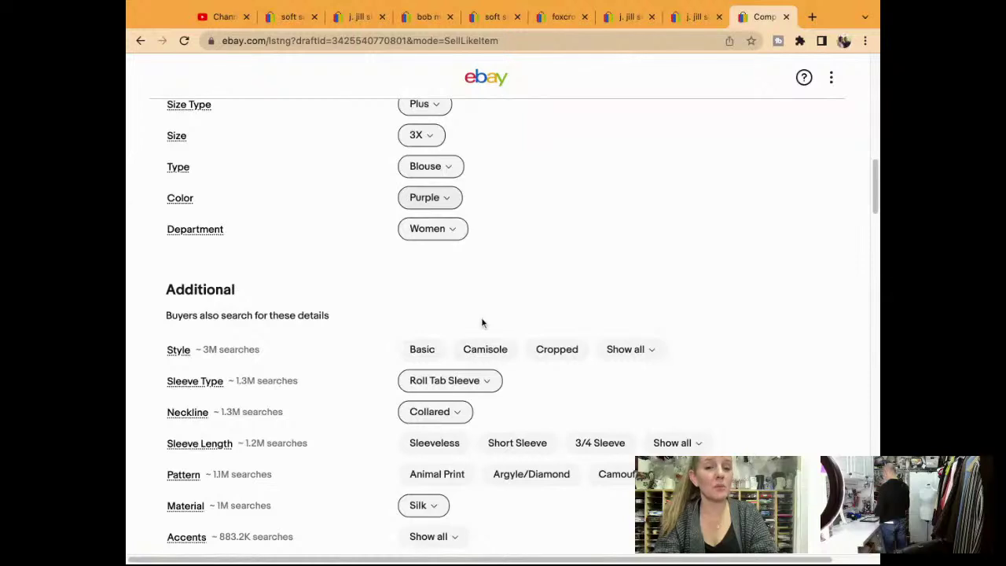
pyautogui.click(425, 357)
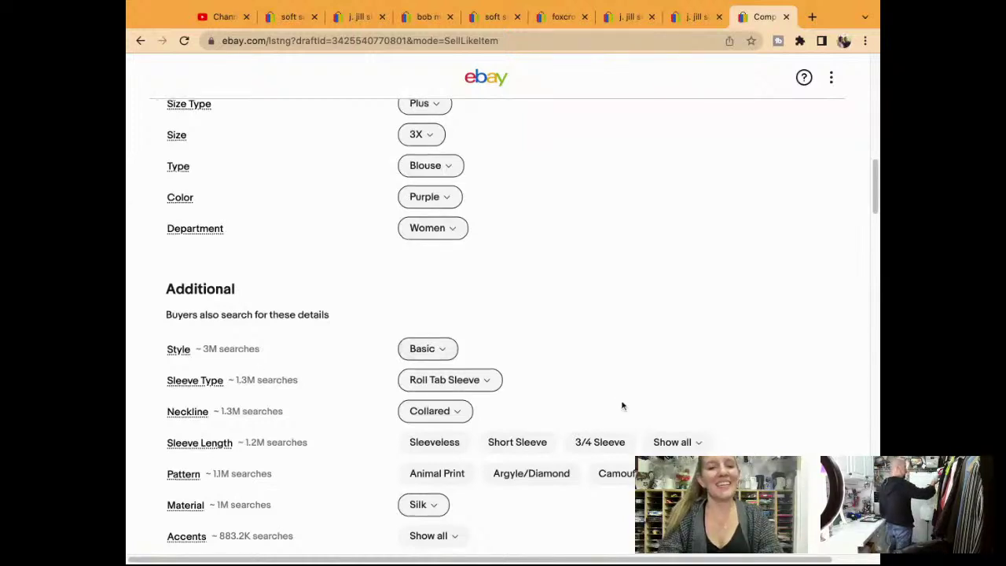
# Step: Set the sleeve length to Long Sleeve, the fit to Classic and Vintage to No in the additional item specifics
pyautogui.scroll(-3, 622, 406)
pyautogui.click(686, 272)
pyautogui.click(704, 453)
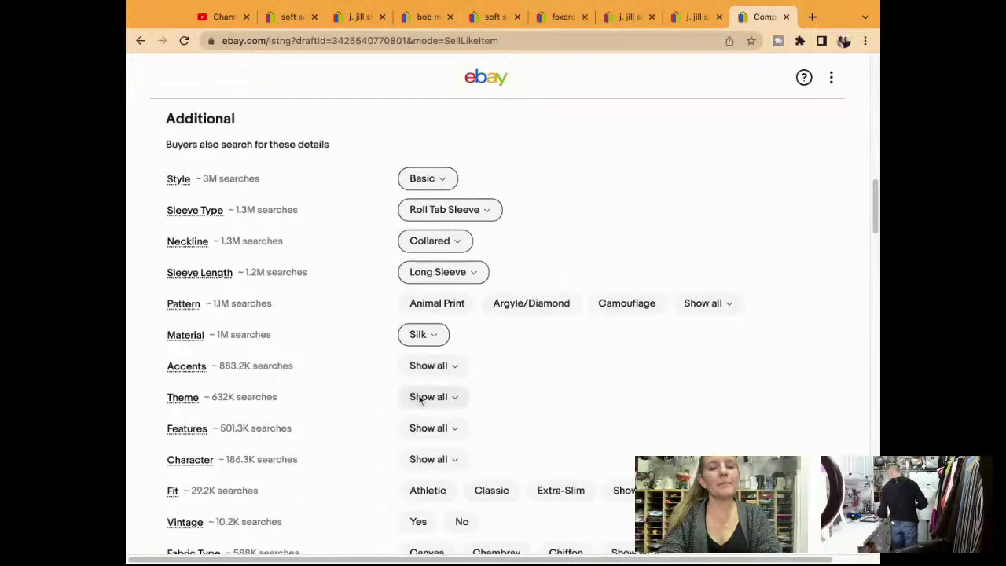
pyautogui.click(506, 490)
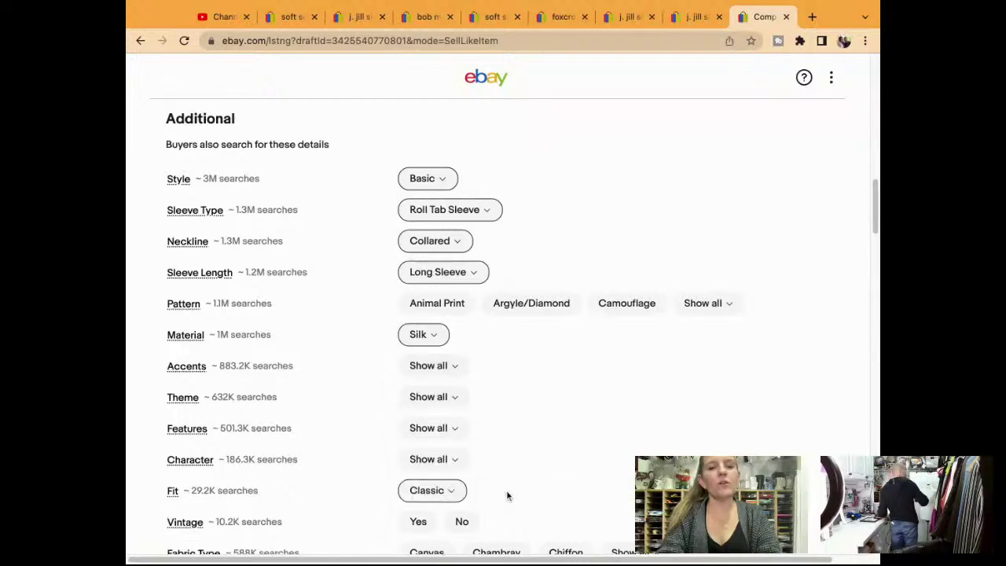
pyautogui.click(462, 524)
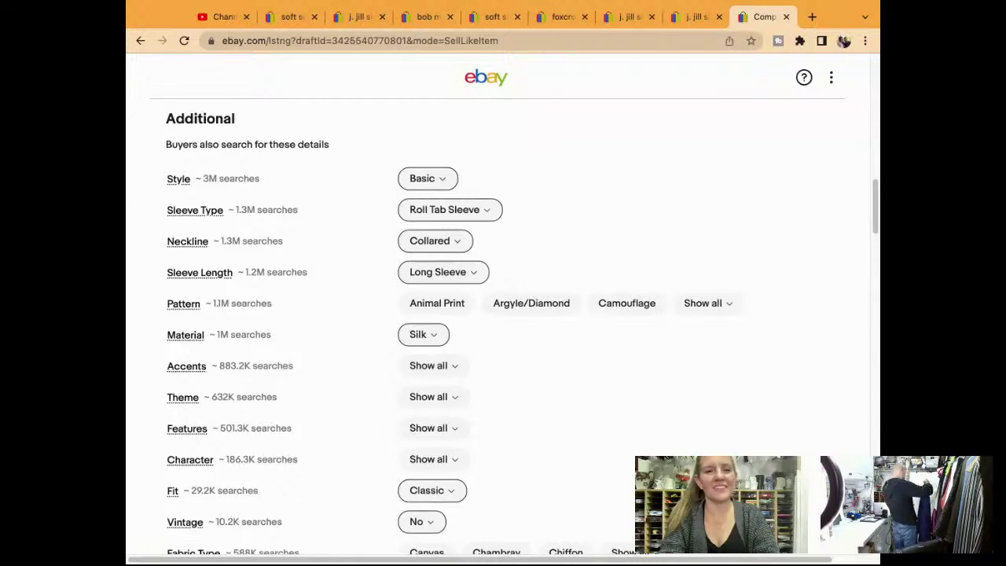
pyautogui.click(725, 308)
pyautogui.click(725, 307)
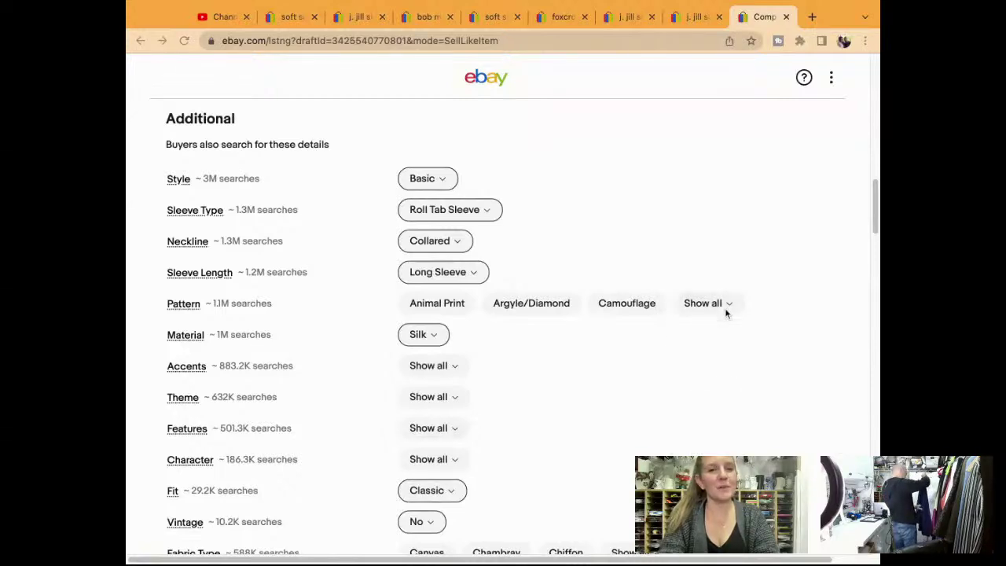
# Step: Add the nine shirt photos and reorder them with the front view as main photo, the angled front view second and the measurement card last
pyautogui.scroll(15, 725, 308)
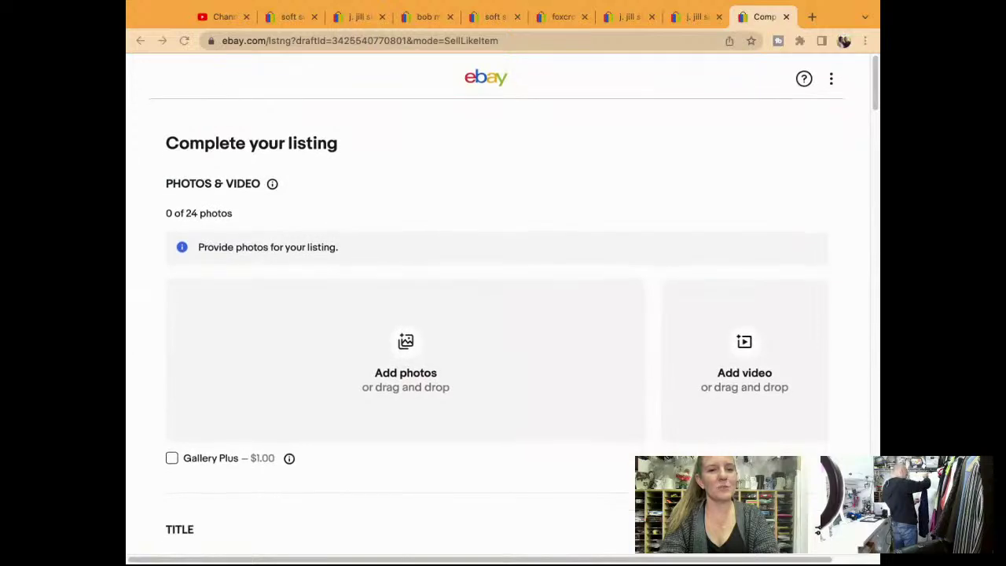
pyautogui.moveTo(817, 532); pyautogui.dragTo(495, 346)
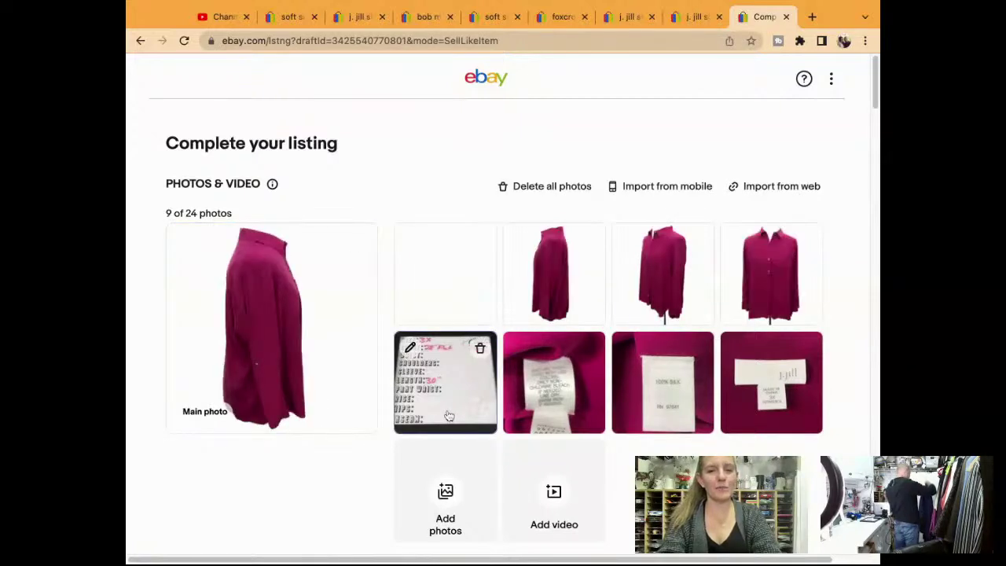
pyautogui.moveTo(445, 383); pyautogui.dragTo(771, 383)
pyautogui.moveTo(772, 275); pyautogui.dragTo(271, 381)
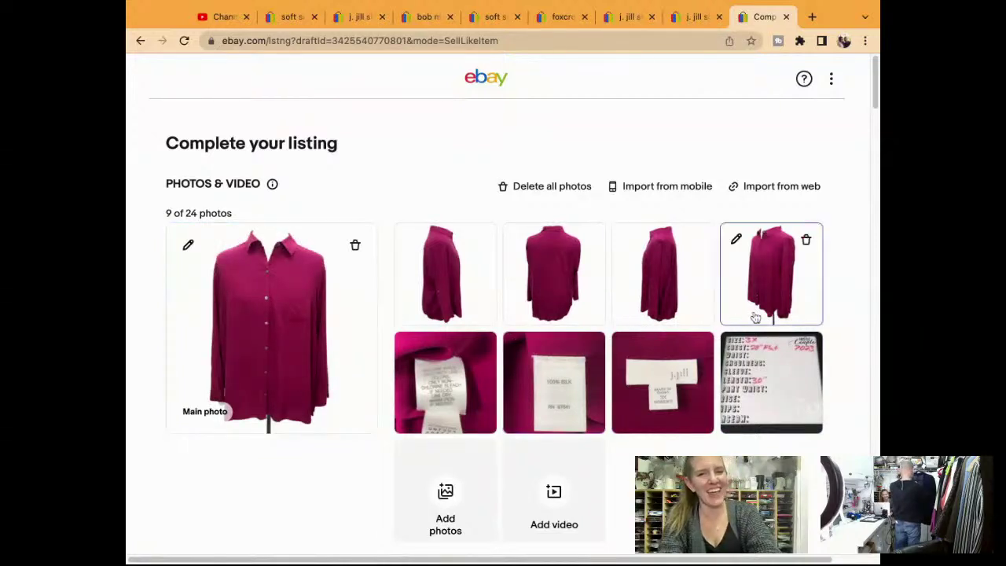
pyautogui.moveTo(759, 313); pyautogui.dragTo(436, 318)
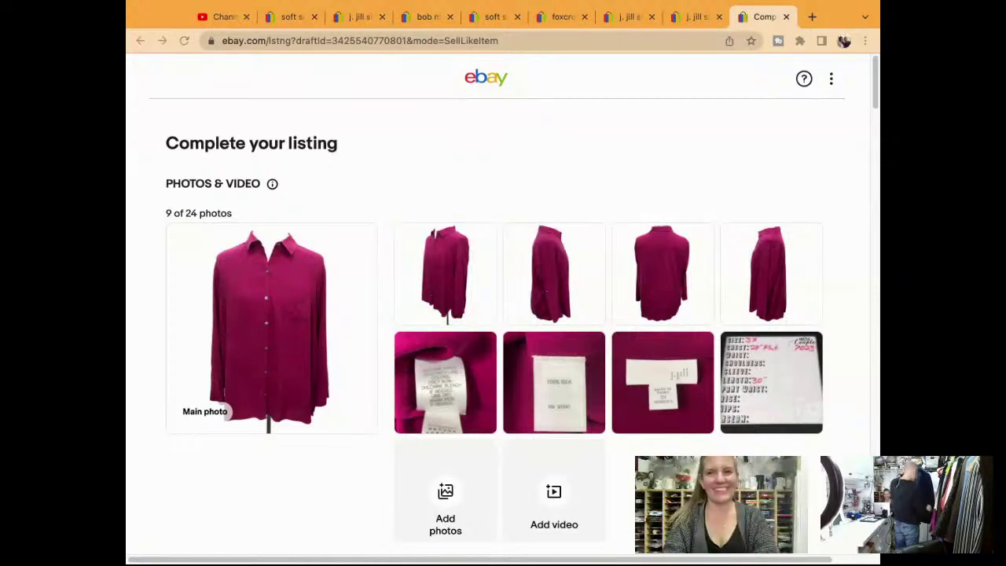
# Step: Set the shirt's pattern to Solid in the additional item specifics
pyautogui.scroll(-5, 746, 356)
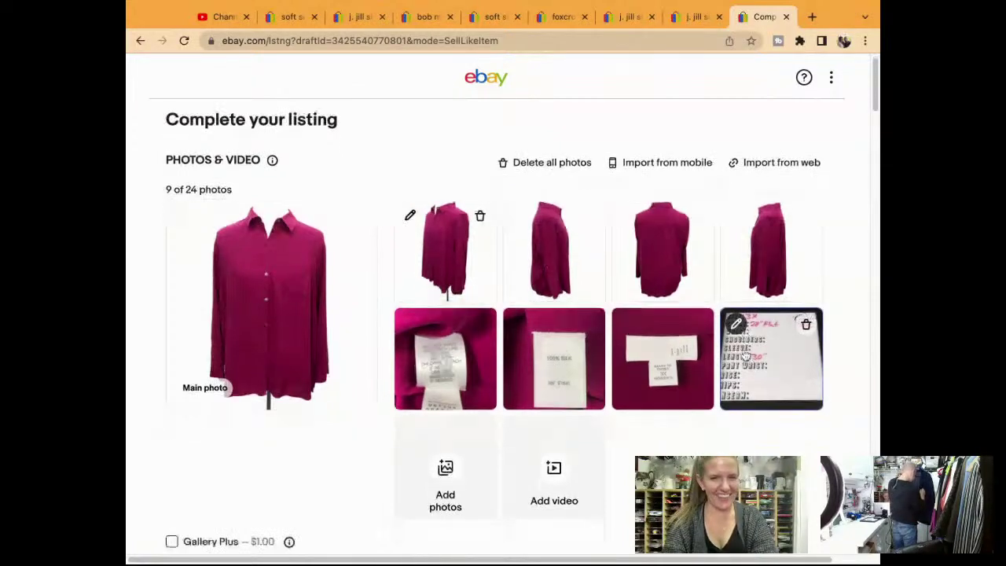
pyautogui.scroll(-15, 746, 356)
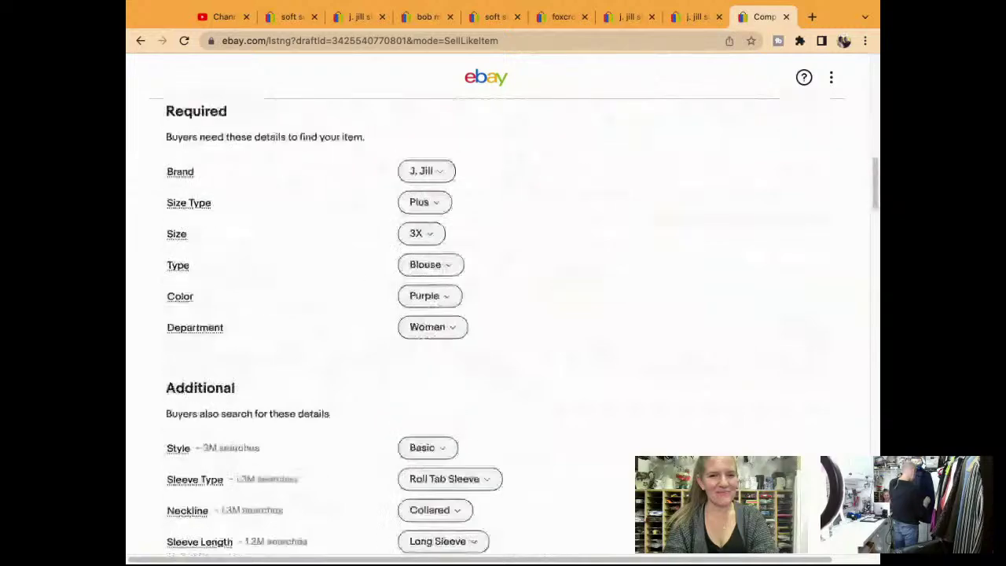
pyautogui.click(730, 360)
pyautogui.write('solid')
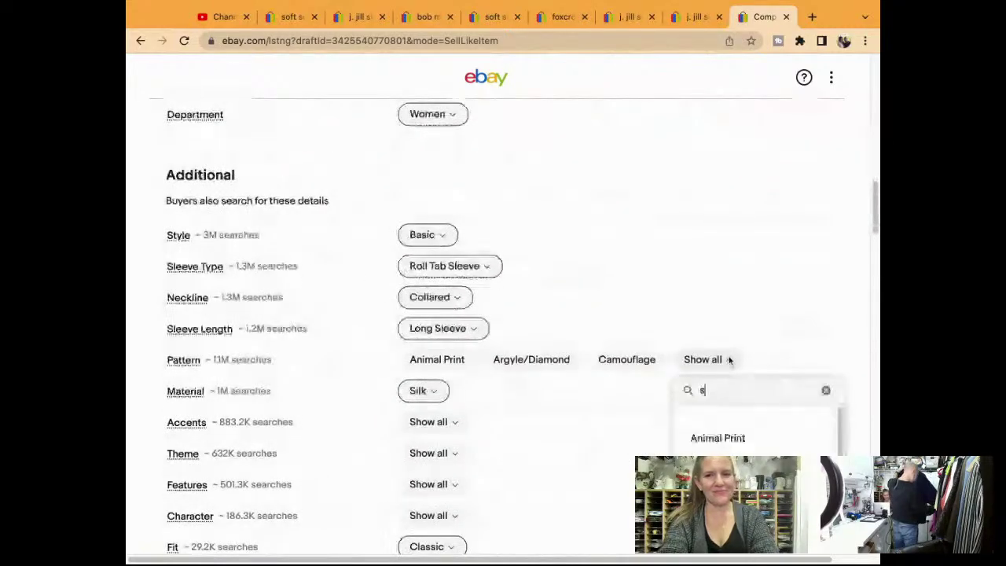
pyautogui.click(708, 460)
pyautogui.scroll(-2, 708, 460)
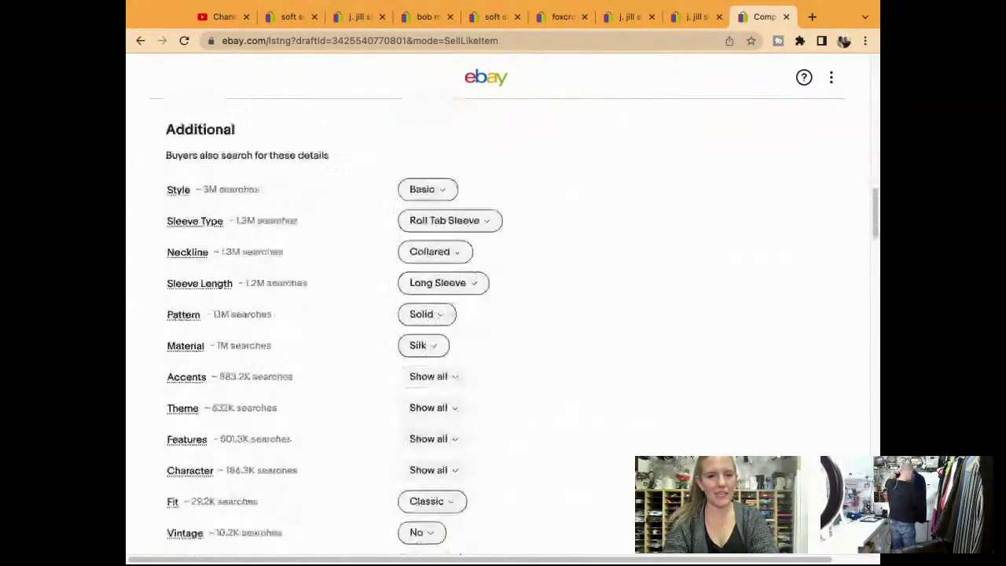
# Step: Set the shirt's theme to Classic in the additional item specifics
pyautogui.scroll(-3, 464, 287)
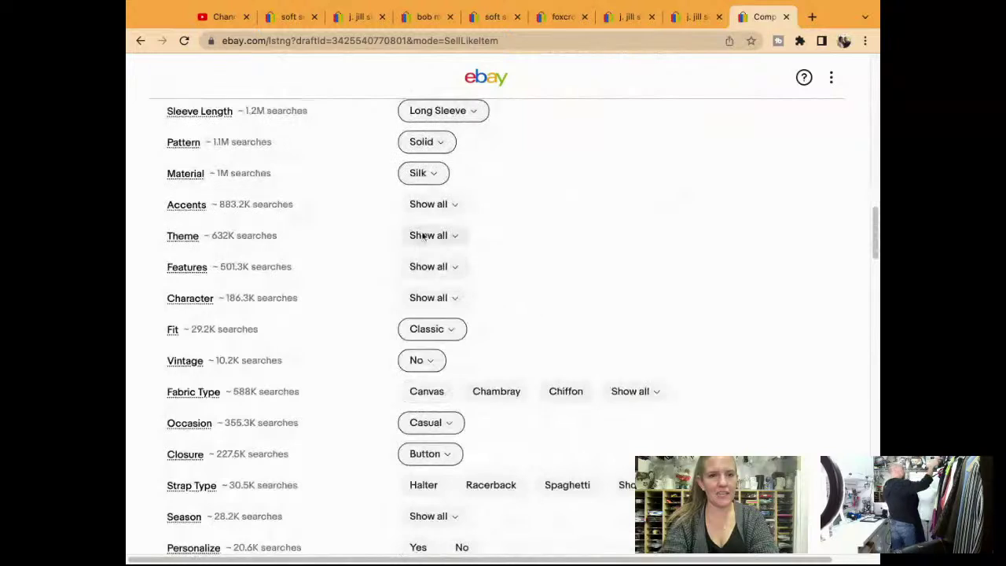
pyautogui.click(423, 236)
pyautogui.write('clas')
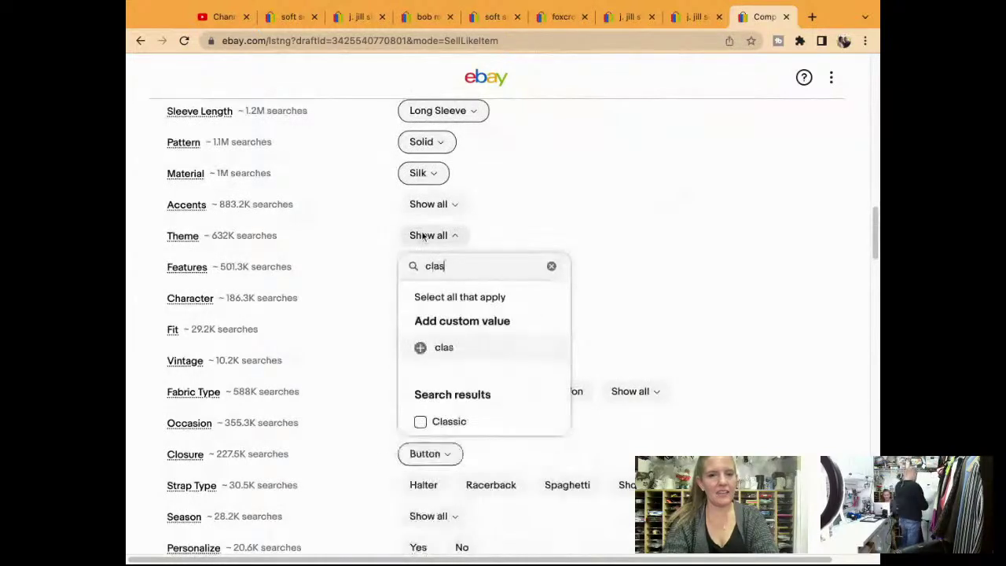
pyautogui.click(460, 422)
pyautogui.click(704, 240)
pyautogui.scroll(-2, 704, 240)
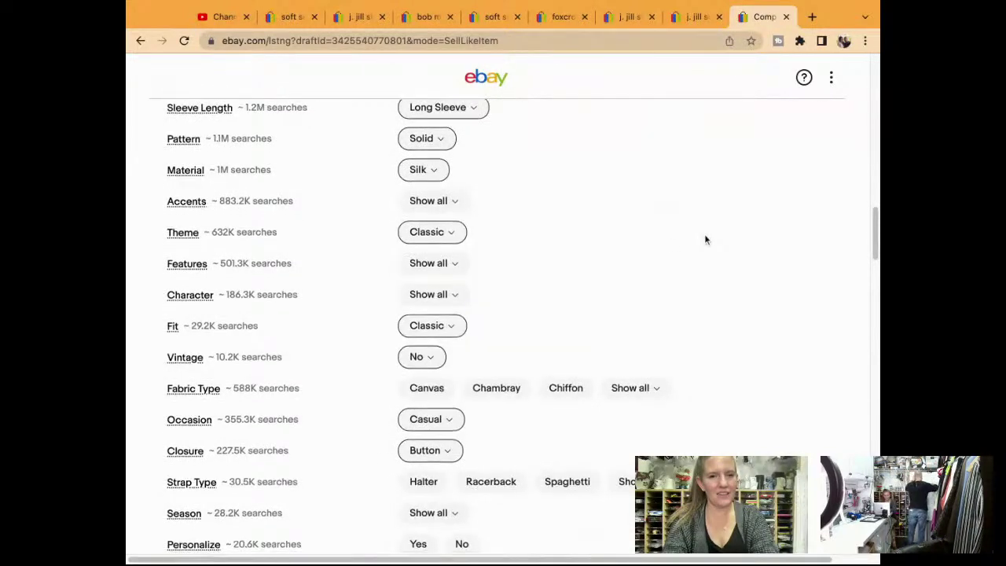
# Step: Answer No for both Personalize and Handmade in the additional item specifics
pyautogui.scroll(-8, 704, 240)
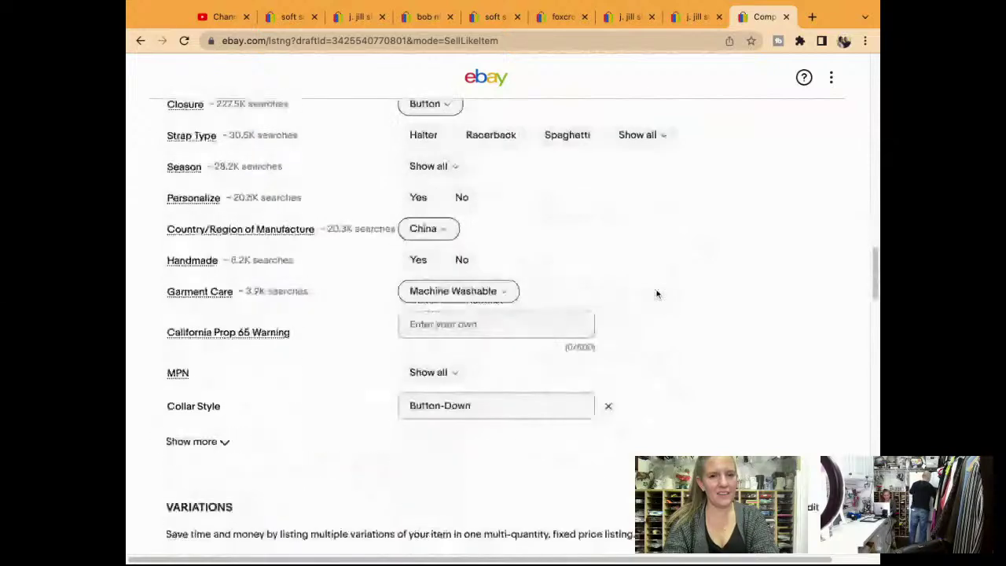
pyautogui.click(463, 198)
pyautogui.click(464, 260)
# Step: Set the condition to Pre-owned with the description "Excellent Pre-Owned Condition. No Rips, Stains, or Tears. Please See Detailed Measurements in the Photos."
pyautogui.scroll(-10, 468, 260)
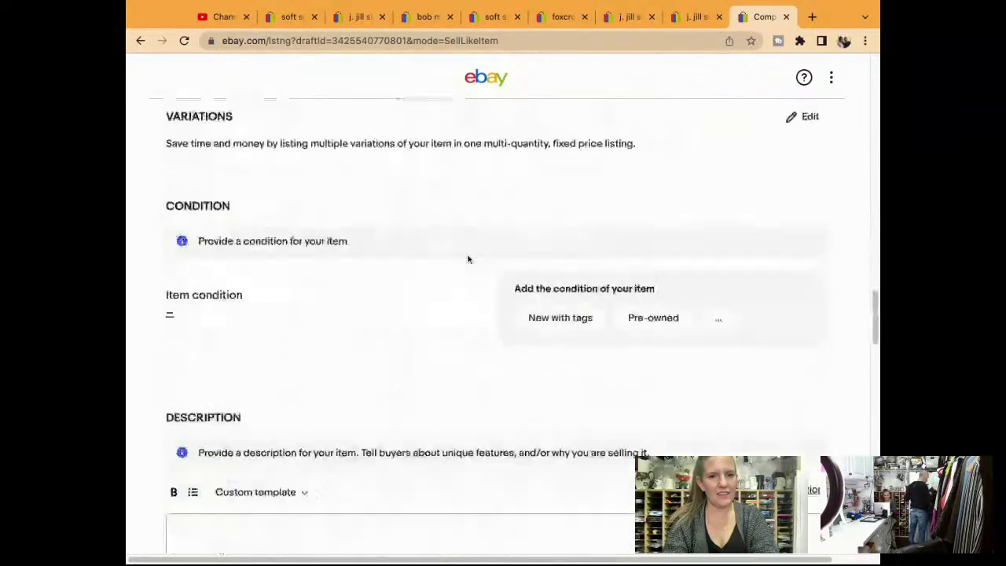
pyautogui.click(640, 297)
pyautogui.click(571, 277)
pyautogui.write('Excellent Pre-Owned Condition.')
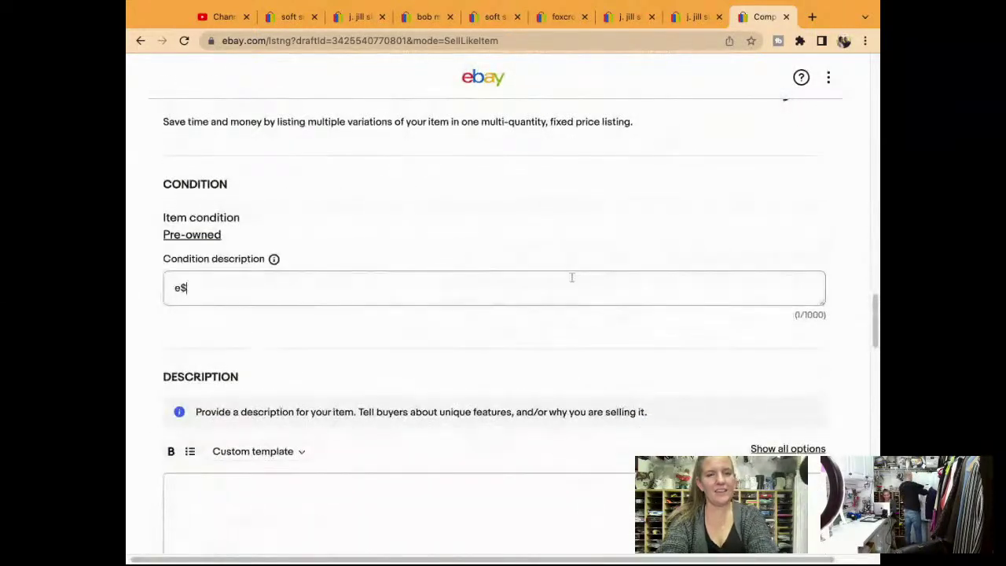
pyautogui.write(' No Rips, Stains, or Tears. Please See Detailed Measurements in the Photos.')
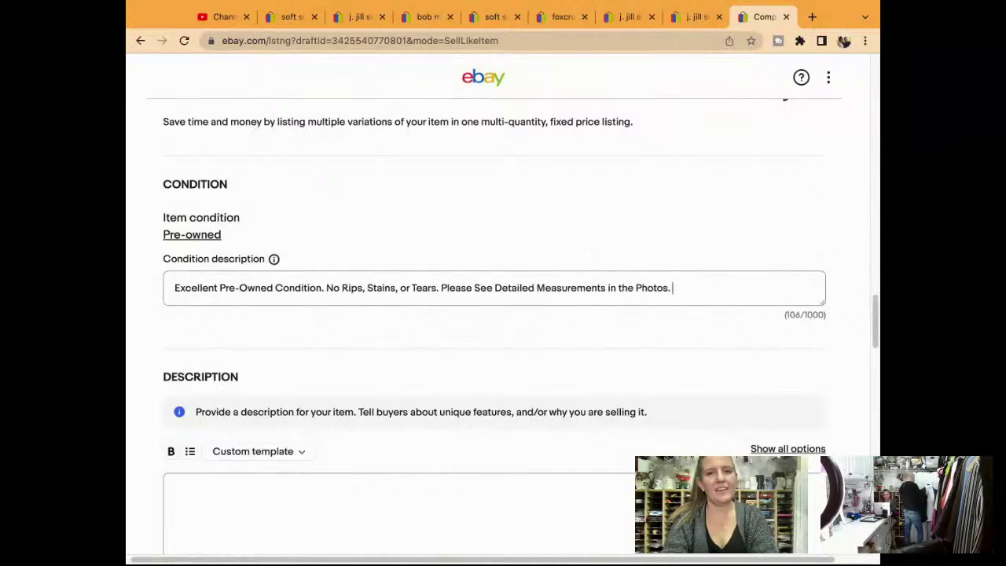
# Step: Fill the description with the item title, "Excellent Pre-Owned Condition", "No Rips, Stains, or Tears" and "Please See Detailed Measurements in the Photos." on separate lines
pyautogui.scroll(-3, 537, 319)
pyautogui.click(526, 327)
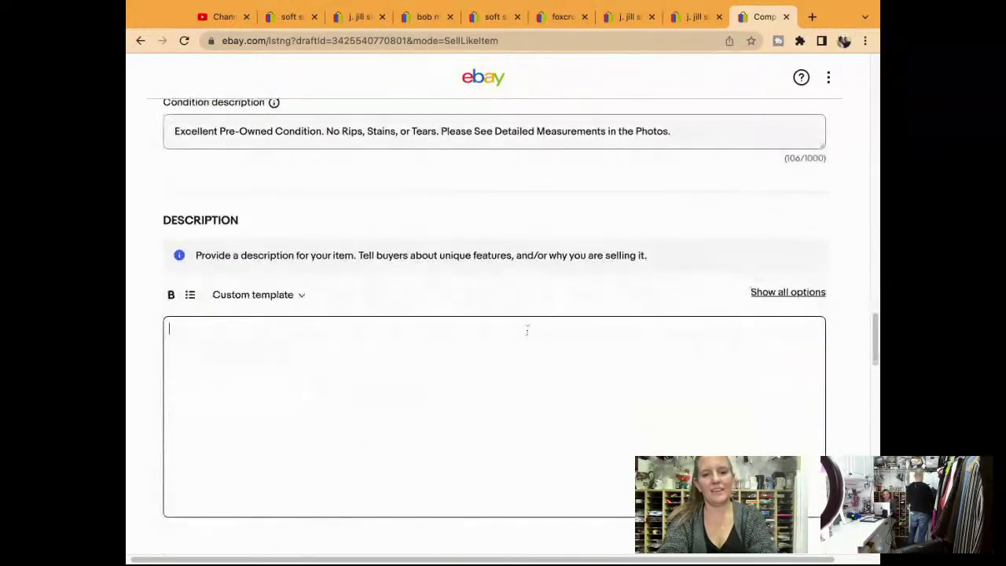
pyautogui.write('J Jill Womens Plus Size 3X 100% Silk Button Down Roll Tab Sleeve Shirt Raspberry')
pyautogui.press('Return')
pyautogui.write('excellent Pre-Owned Condition')
pyautogui.press('Return')
pyautogui.write('No Rips, Stains, or Tears')
pyautogui.press('Return')
pyautogui.write('Please See Detailed Measurements in the Photos.')
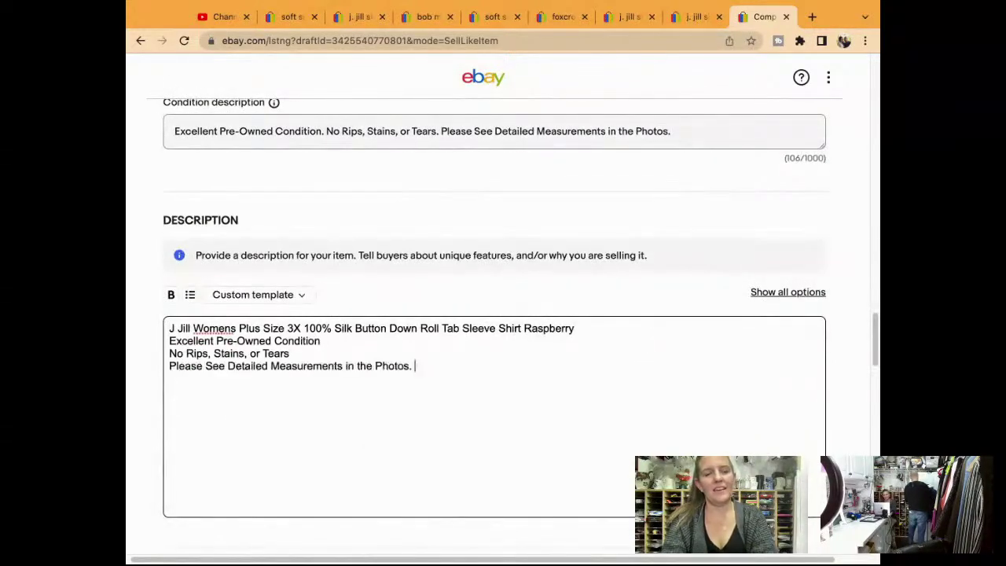
# Step: Set the Buy It Now price to $39.95
pyautogui.scroll(-10, 456, 553)
pyautogui.scroll(2, 456, 552)
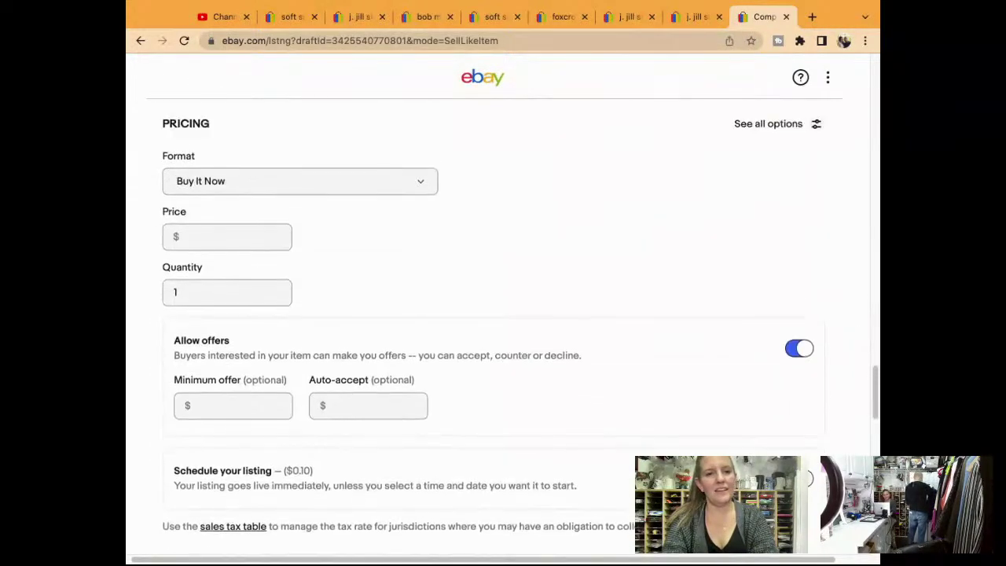
pyautogui.click(241, 239)
pyautogui.write('39')
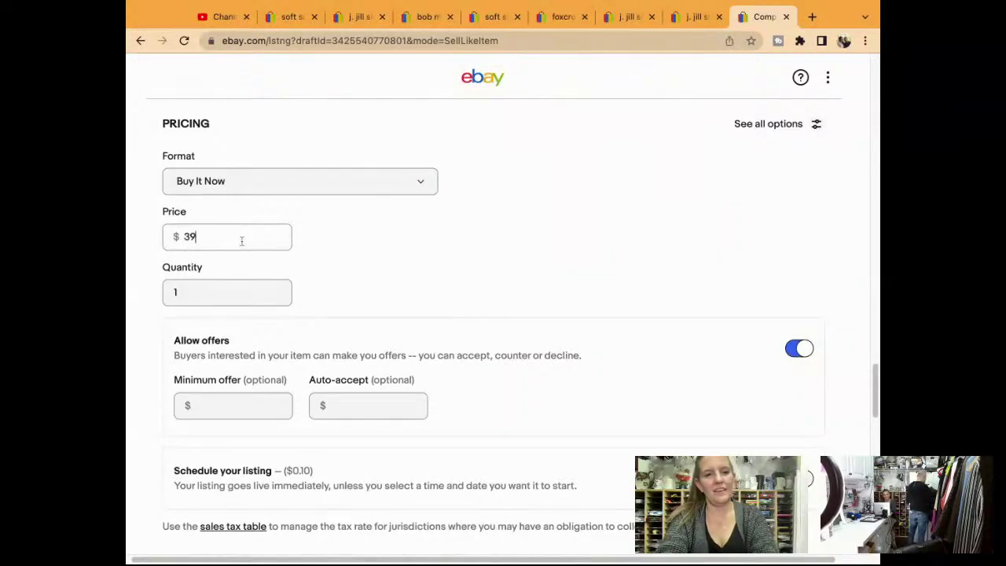
pyautogui.write('.9')
pyautogui.write('9')
# Step: Publish the shirt listing and close the confirmation to return to the active listings
pyautogui.scroll(-5, 520, 310)
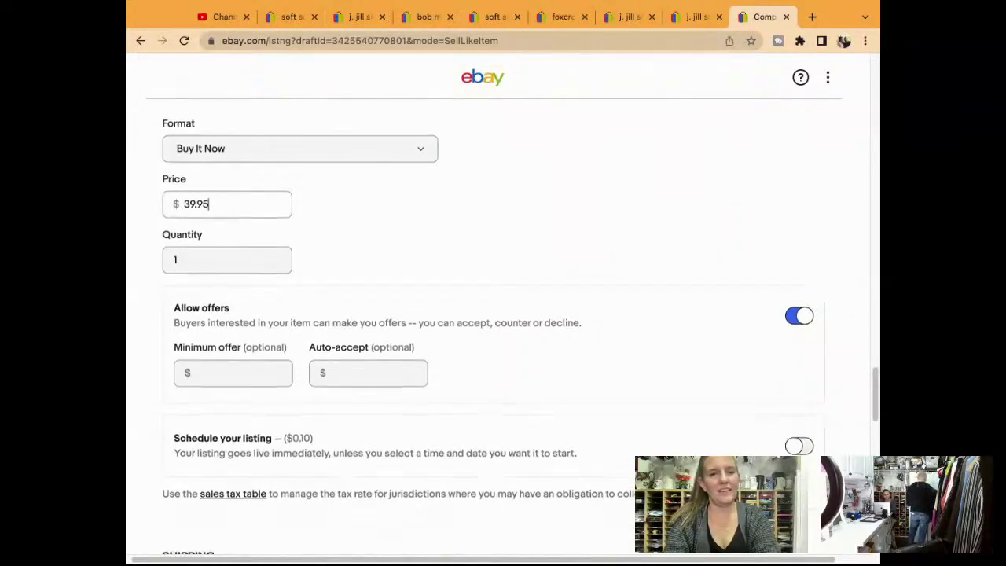
pyautogui.scroll(-3, 521, 328)
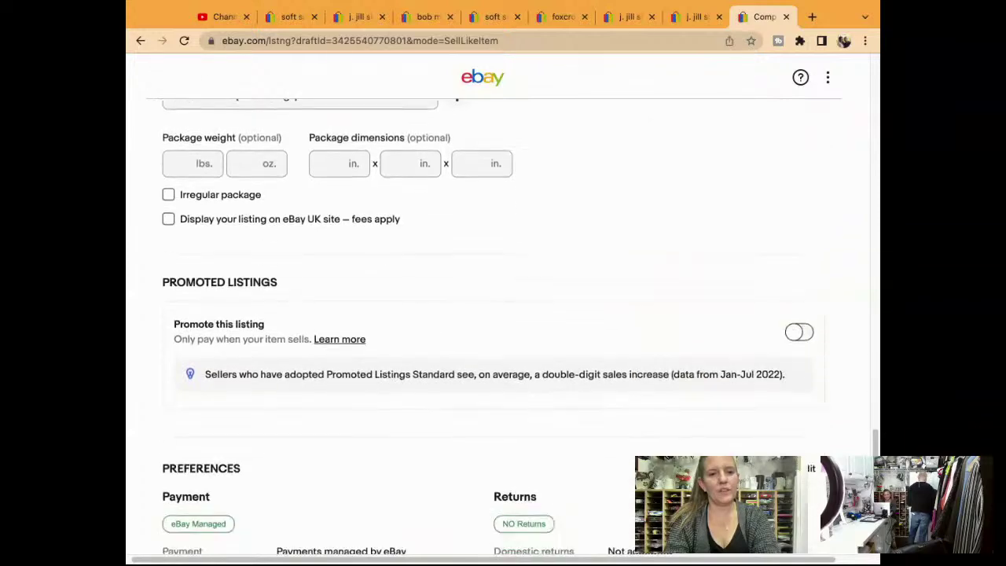
pyautogui.scroll(-10, 503, 315)
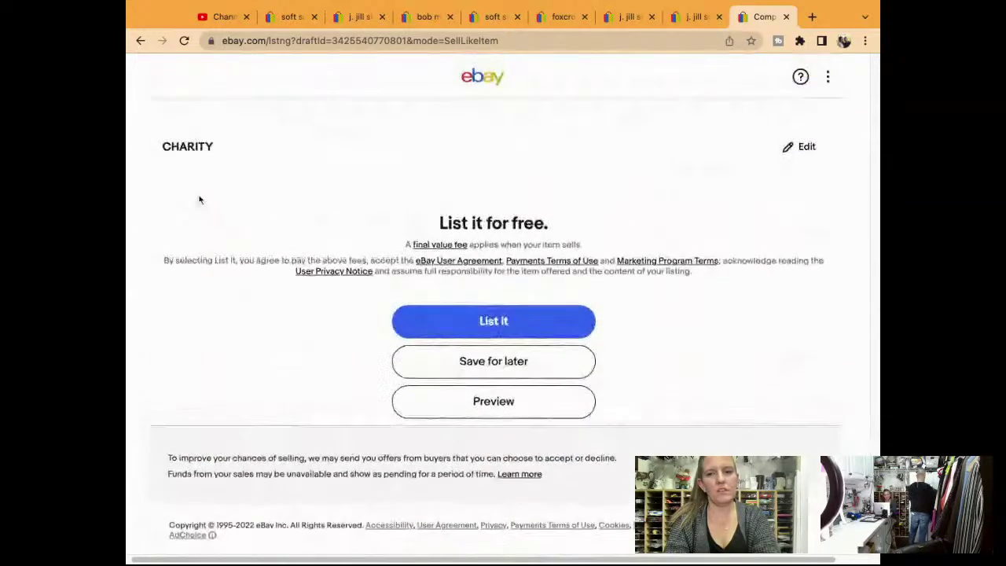
pyautogui.click(503, 334)
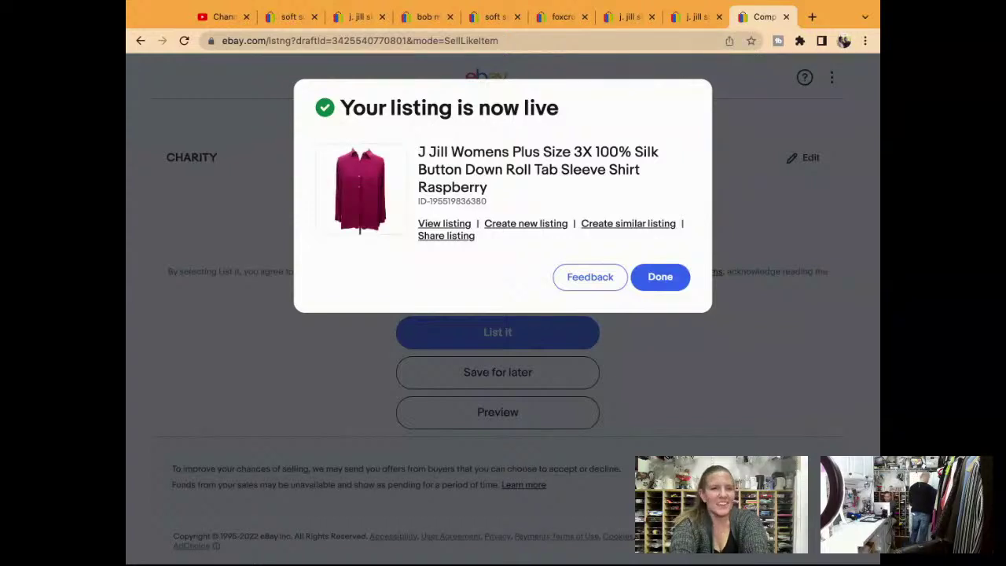
pyautogui.click(659, 288)
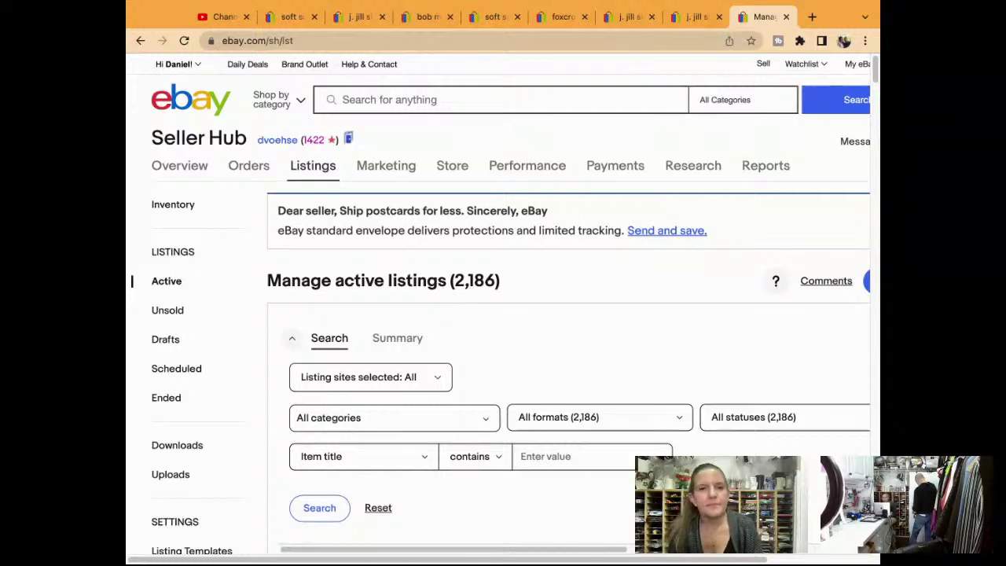
# Step: Search all of eBay for "Coldwater creek linen blazer" and browse the results
pyautogui.click(572, 102)
pyautogui.write('C')
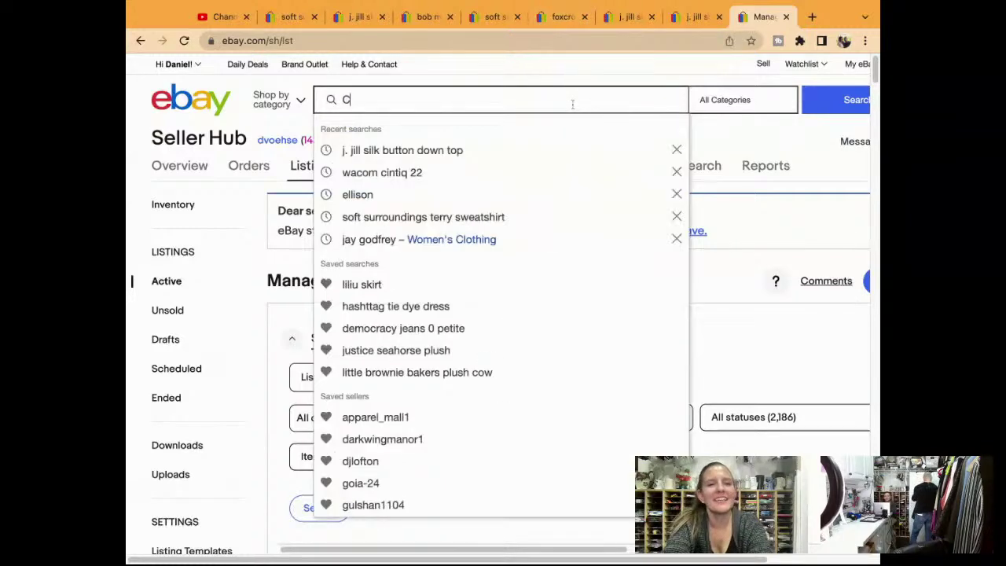
pyautogui.write('oldwa')
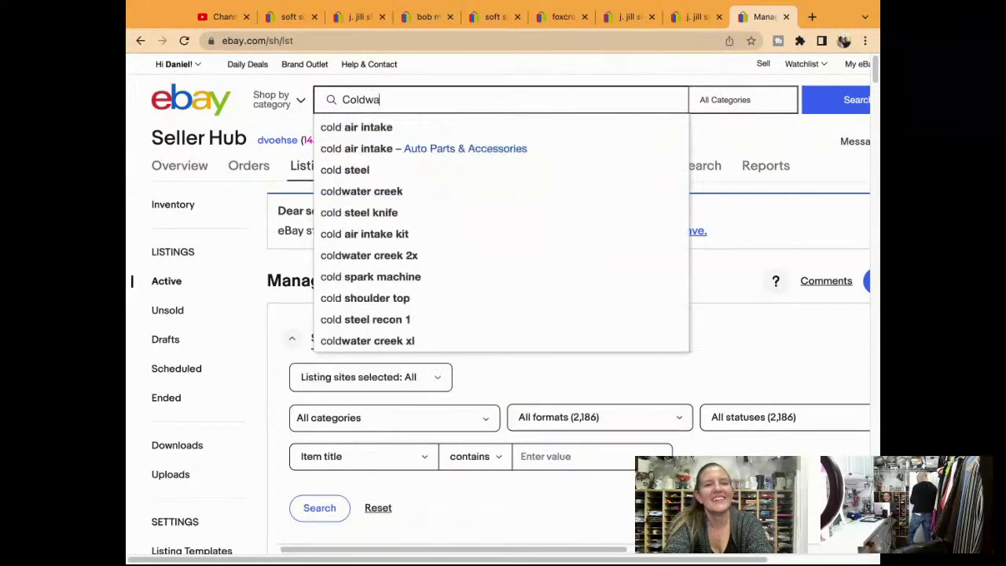
pyautogui.write('ter cre')
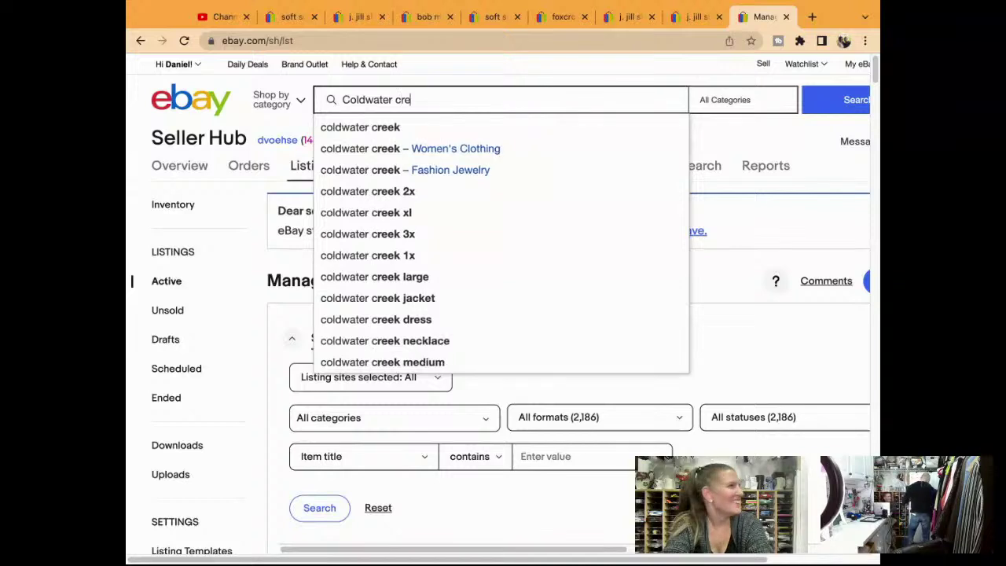
pyautogui.write('ek s')
pyautogui.press('BackSpace')
pyautogui.write('linen ')
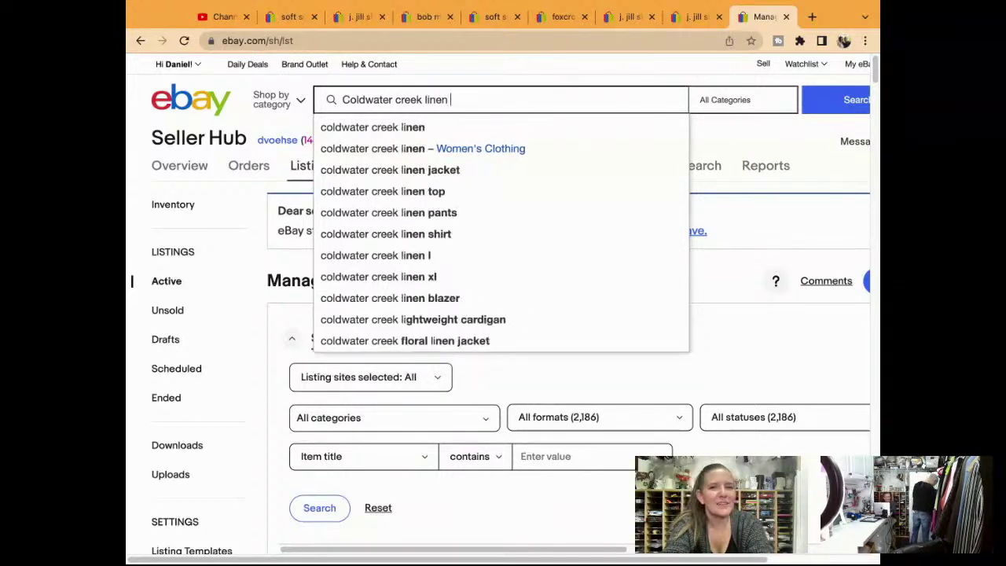
pyautogui.write('blazer')
pyautogui.press('Return')
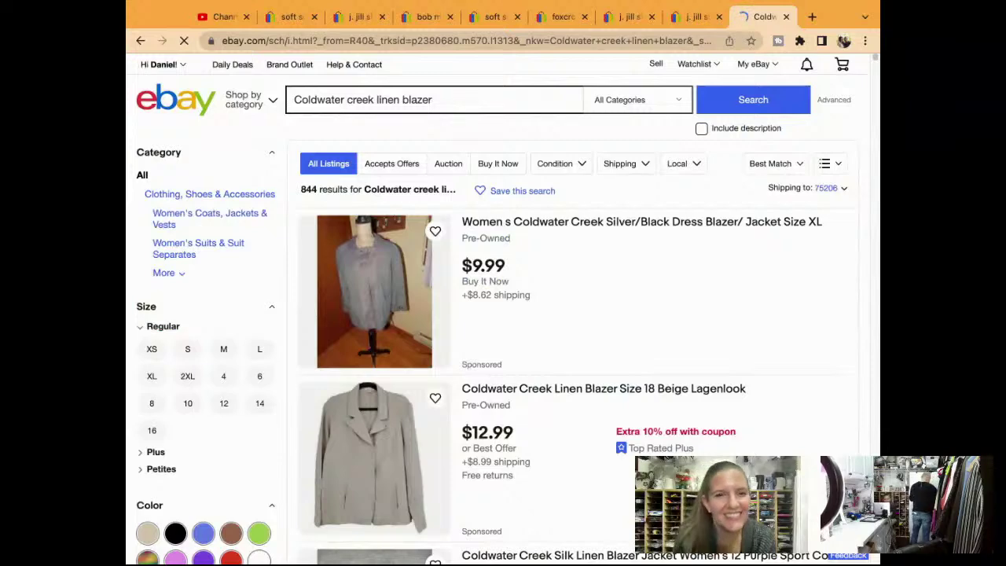
pyautogui.scroll(-4, 510, 408)
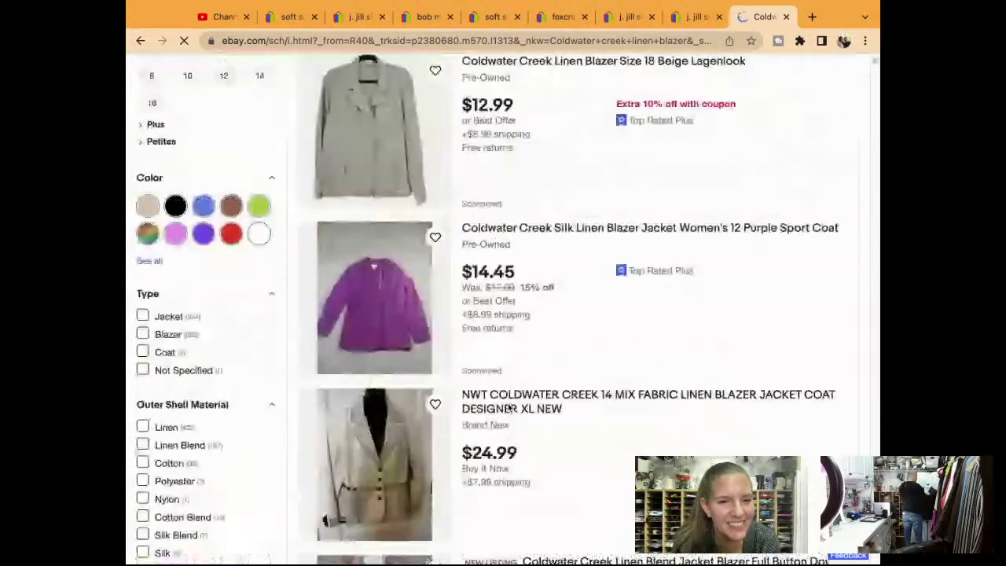
pyautogui.scroll(-5, 509, 408)
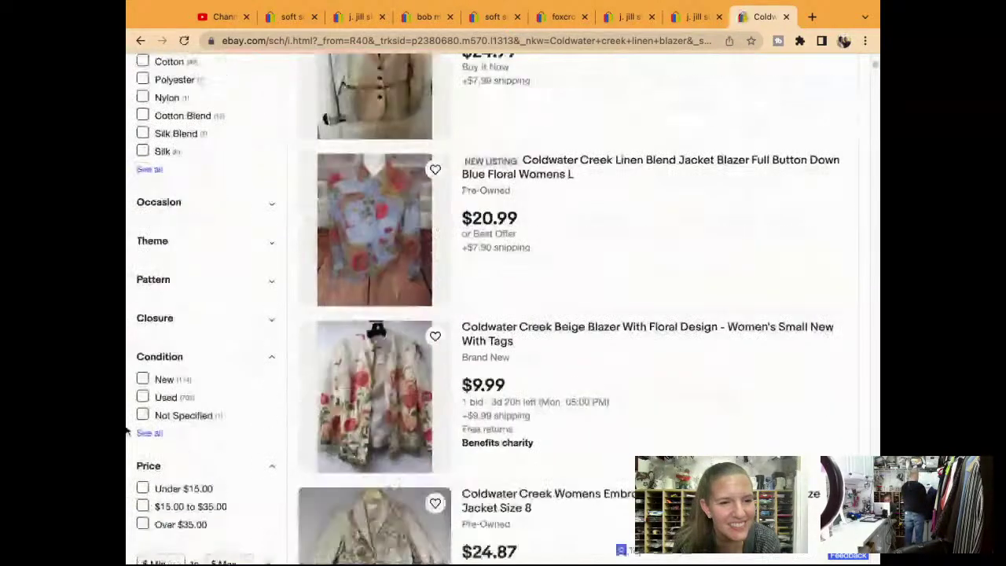
# Step: Limit the blazer search to sold items and sort the results by Price + Shipping: highest first
pyautogui.scroll(-4, 126, 430)
pyautogui.scroll(-5, 130, 425)
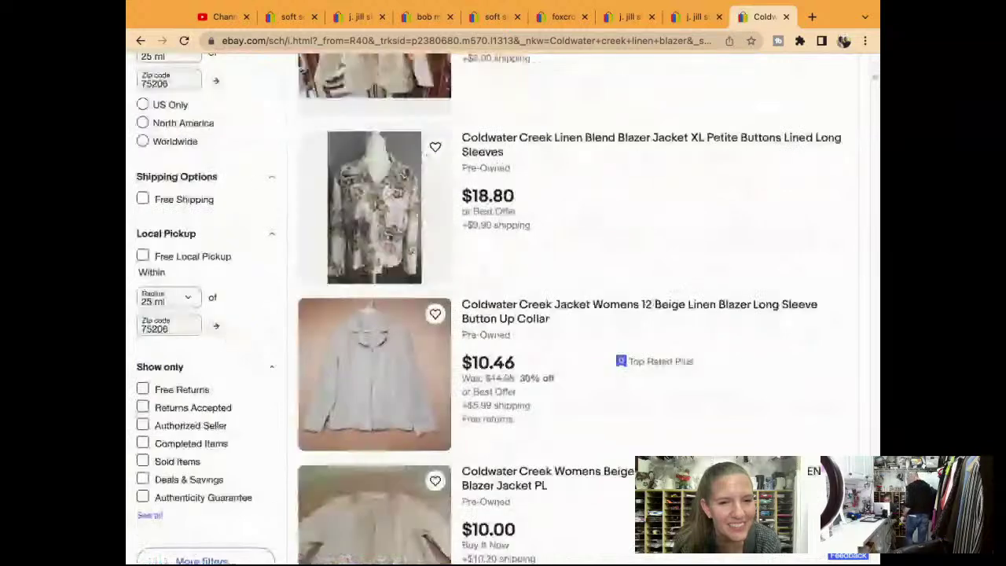
pyautogui.scroll(-1, 142, 409)
pyautogui.click(143, 407)
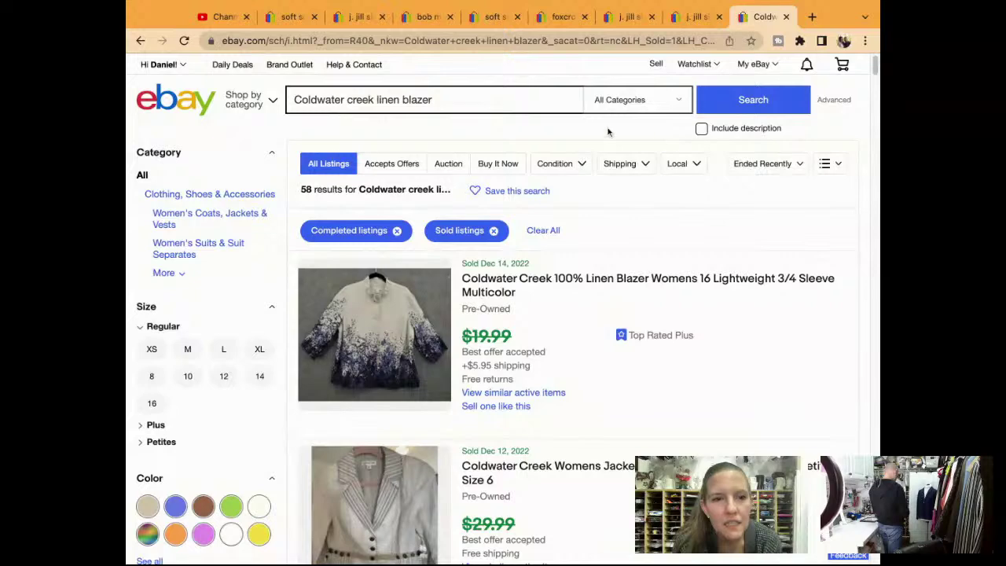
pyautogui.click(789, 164)
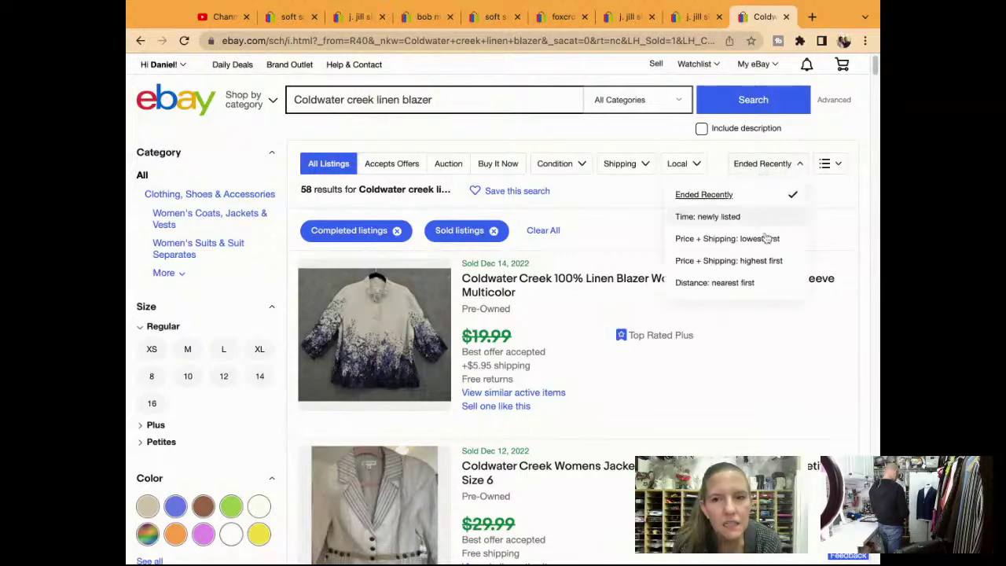
pyautogui.click(747, 263)
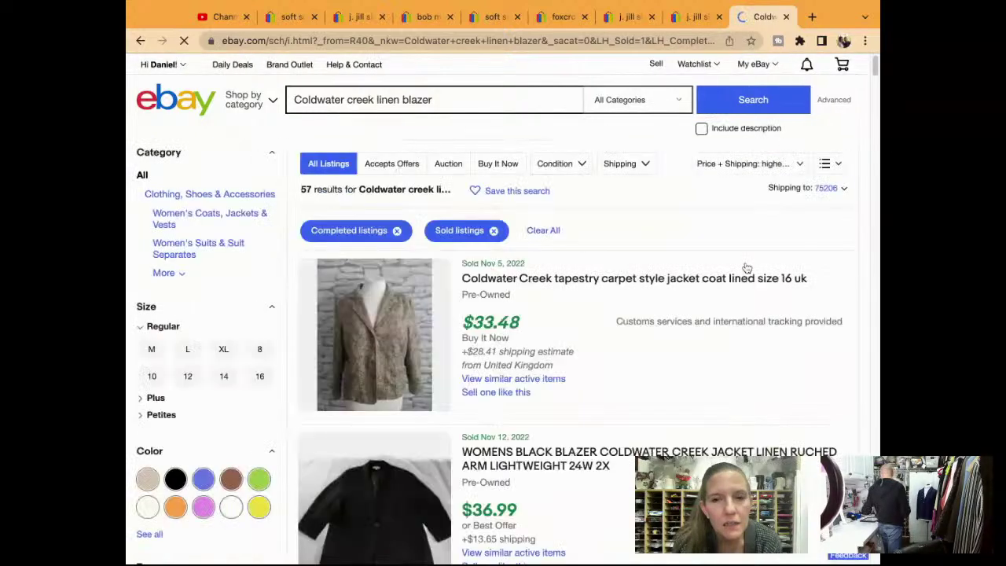
# Step: Examine the styles, sizes and selling prices of the sold Coldwater Creek linen blazers
pyautogui.scroll(-2, 701, 366)
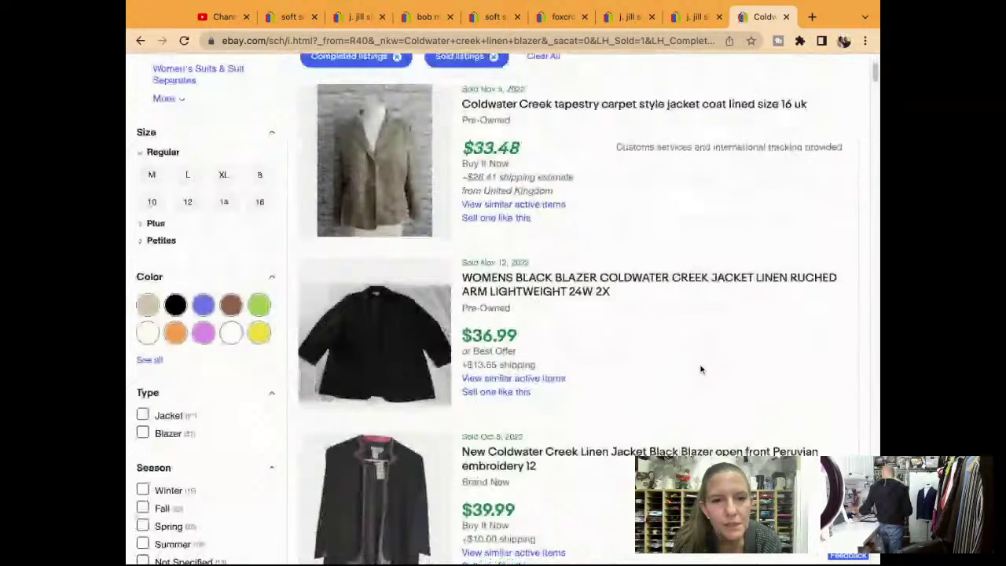
pyautogui.scroll(-6, 701, 370)
pyautogui.scroll(-3, 701, 369)
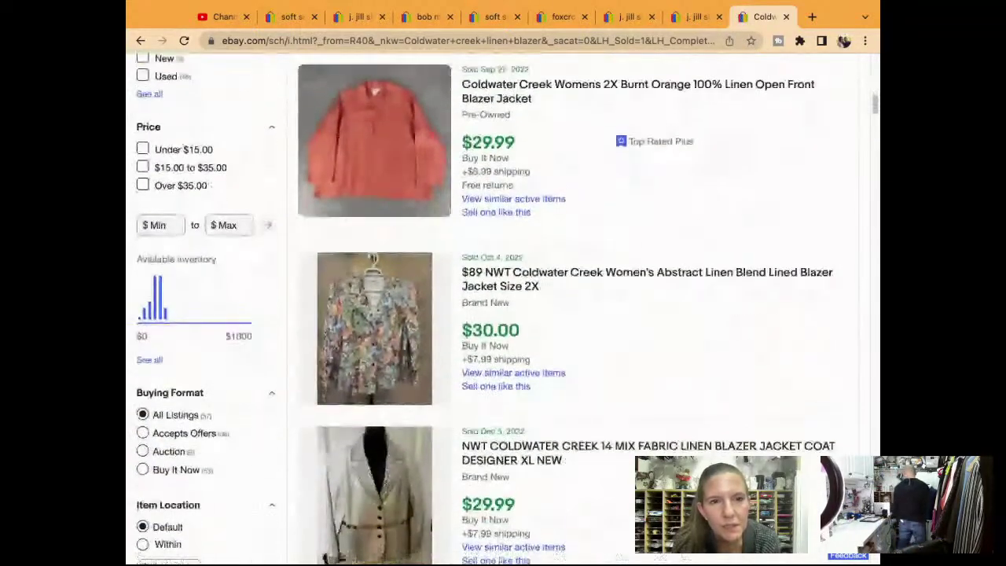
pyautogui.scroll(-2, 701, 370)
pyautogui.scroll(-5, 504, 308)
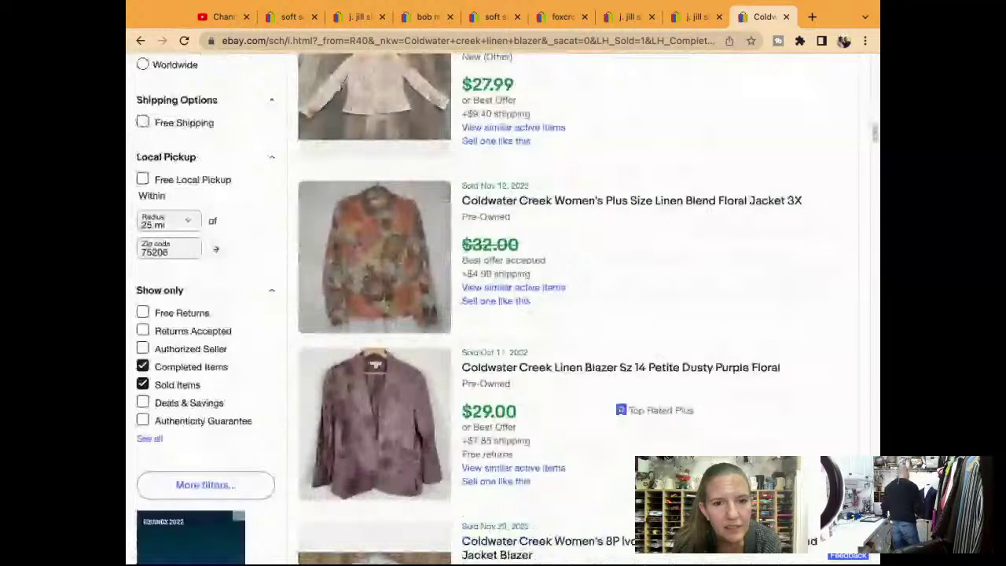
pyautogui.scroll(-2, 504, 308)
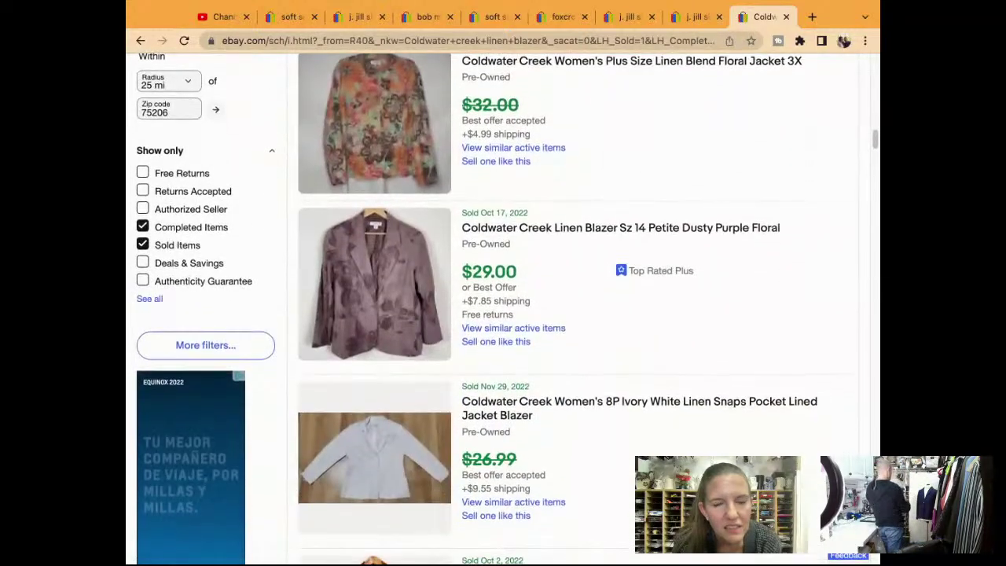
pyautogui.scroll(-7, 503, 308)
pyautogui.scroll(1, 503, 309)
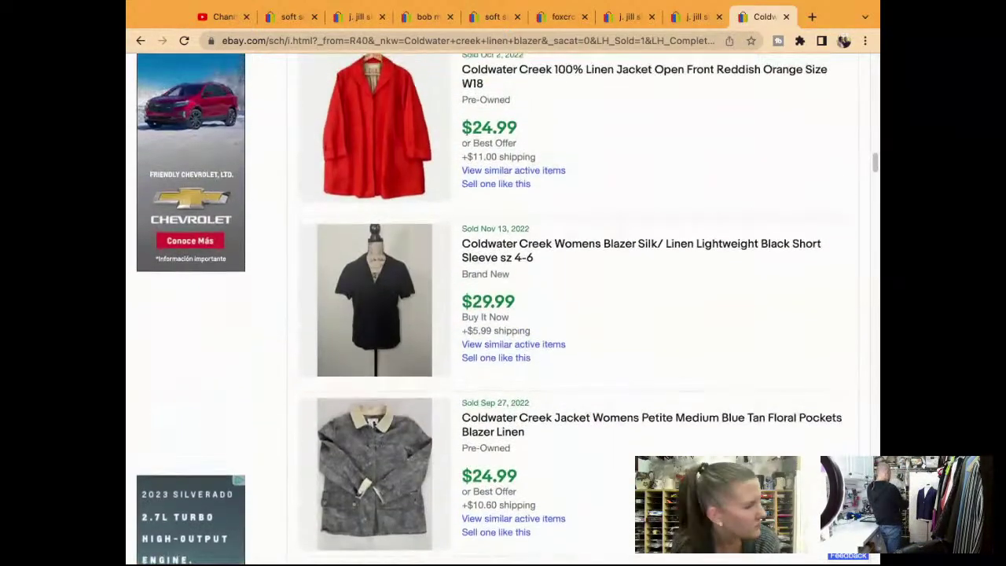
pyautogui.scroll(-8, 503, 308)
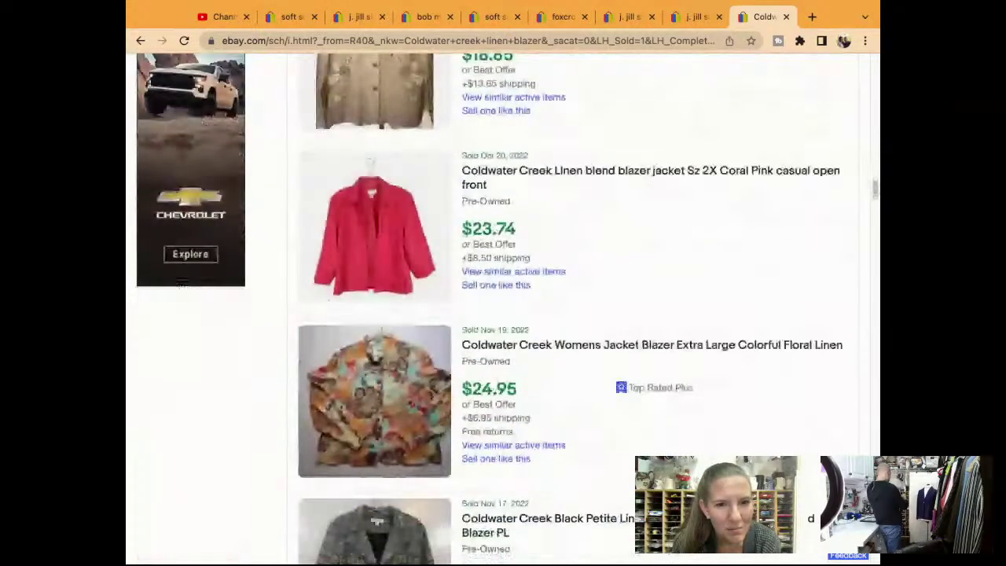
pyautogui.scroll(-8, 504, 308)
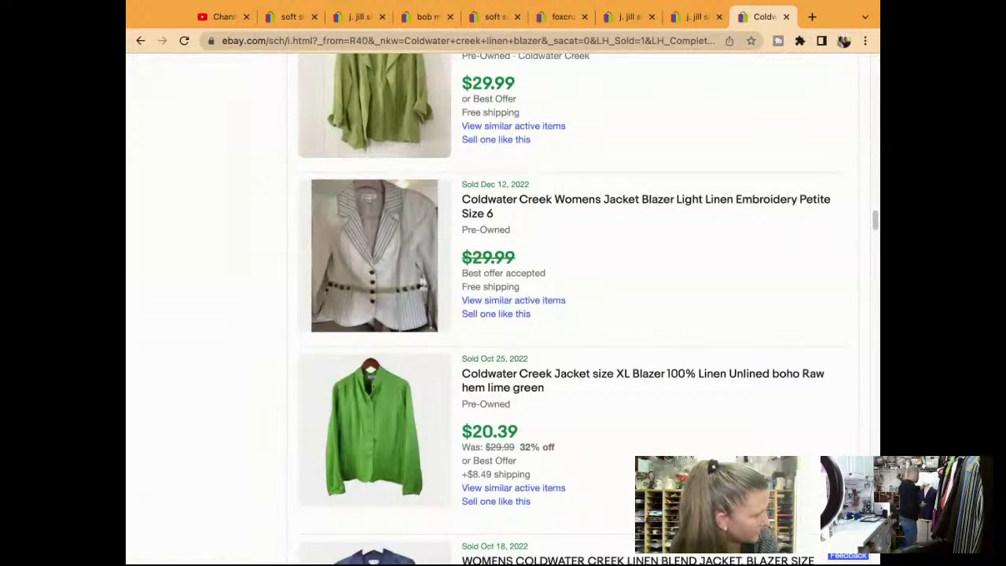
pyautogui.scroll(-3, 503, 308)
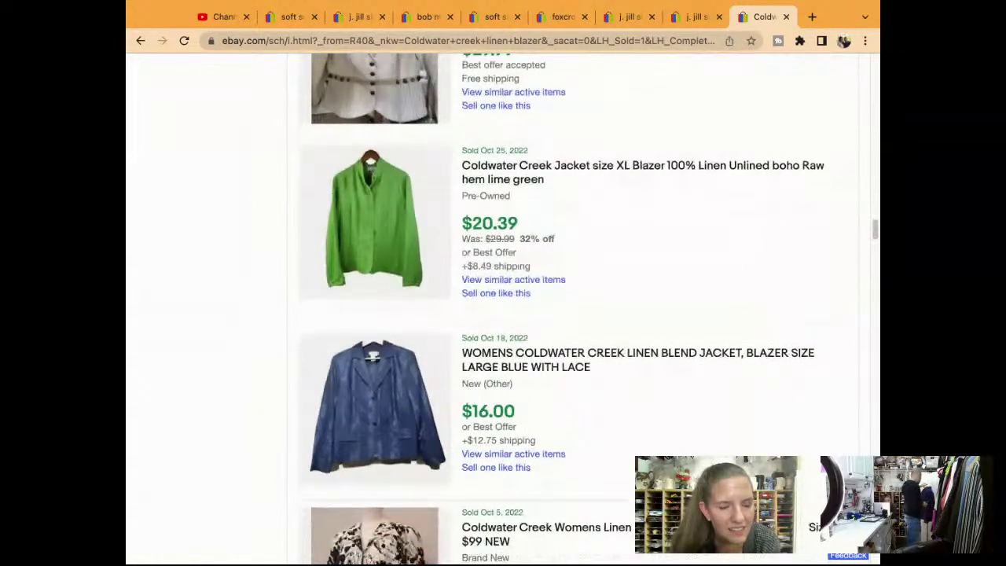
pyautogui.scroll(-3, 503, 308)
pyautogui.scroll(-1, 503, 308)
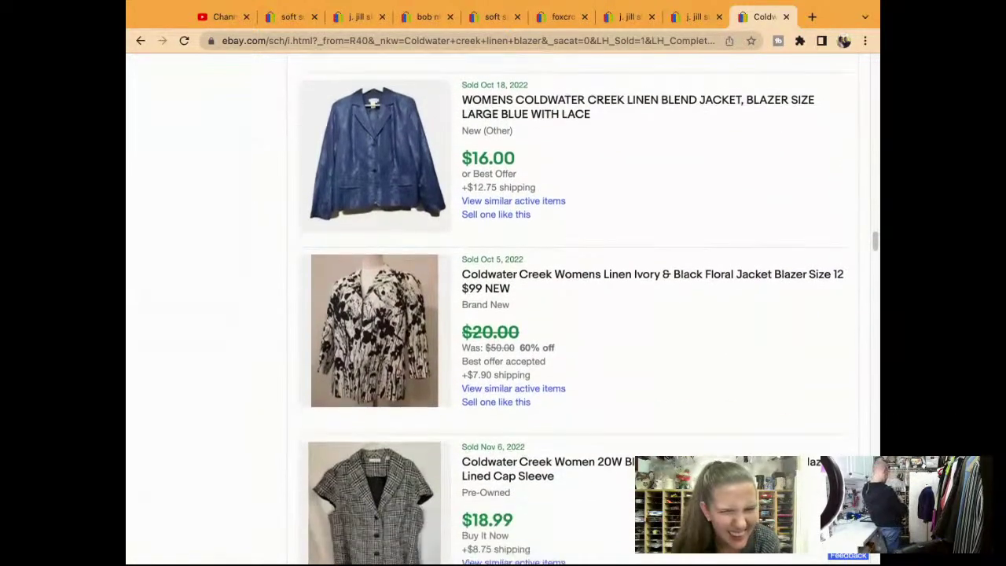
pyautogui.scroll(-5, 503, 308)
pyautogui.scroll(-3, 504, 308)
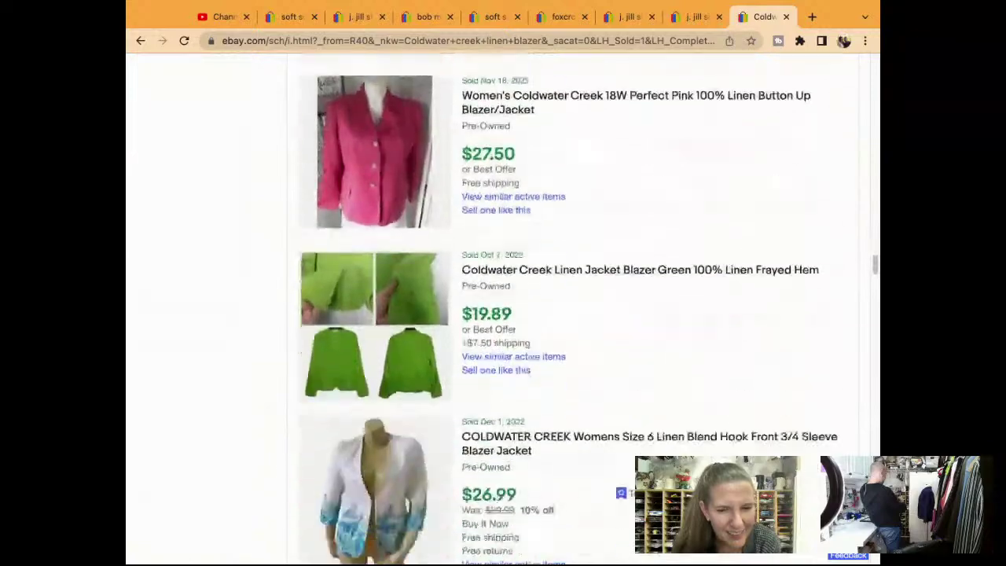
pyautogui.scroll(-1, 503, 308)
pyautogui.scroll(-6, 504, 308)
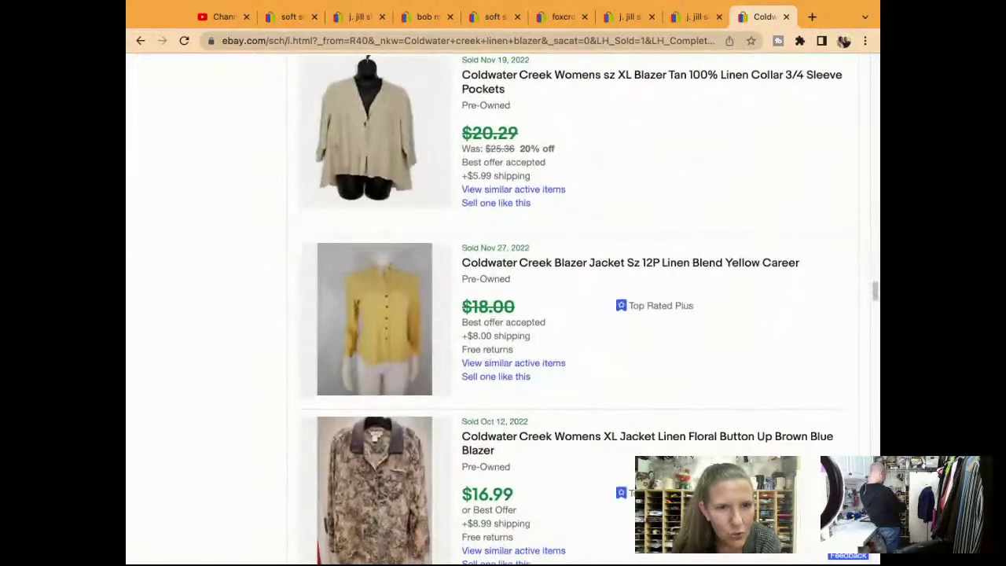
pyautogui.scroll(-11, 504, 308)
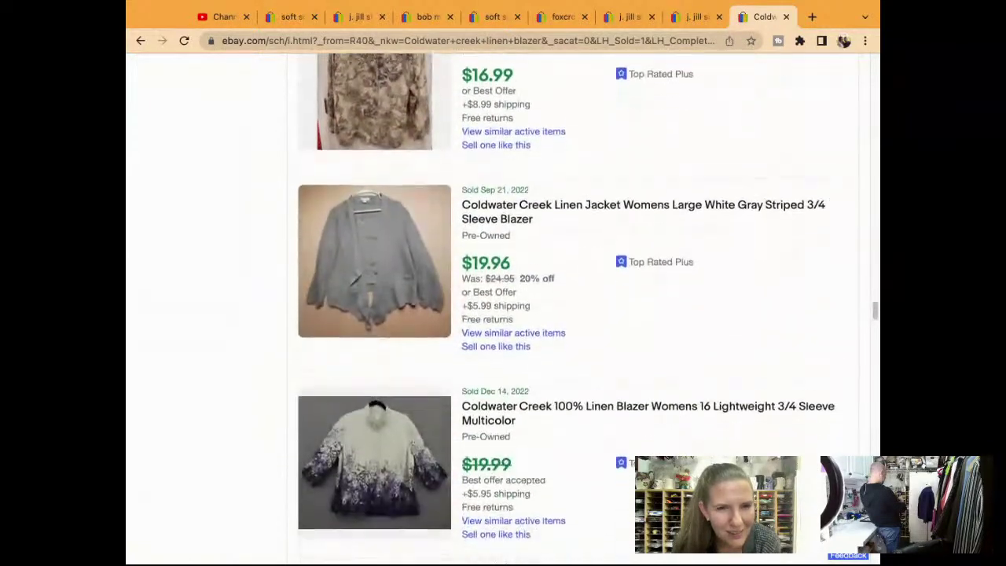
pyautogui.scroll(-2, 503, 308)
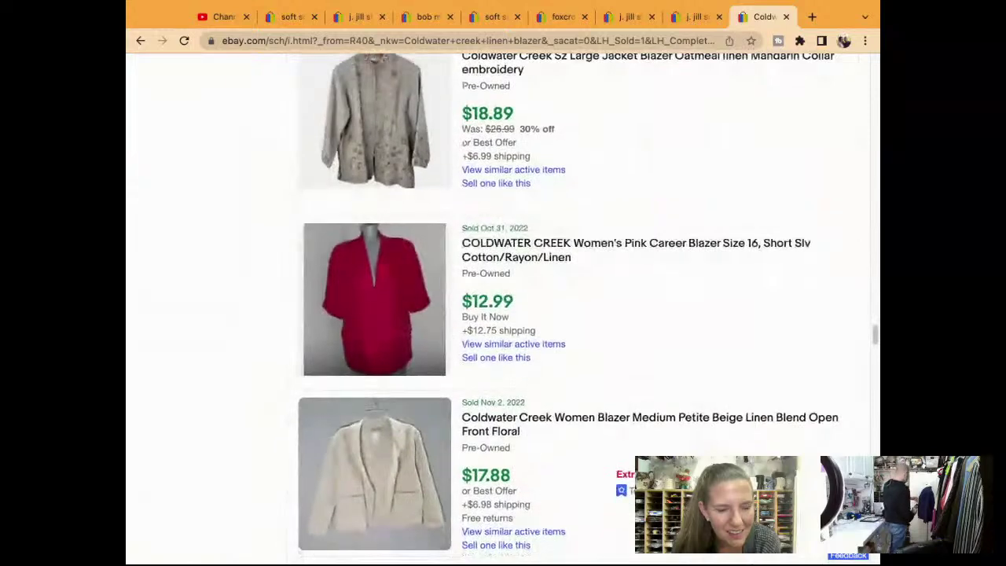
pyautogui.scroll(-5, 503, 308)
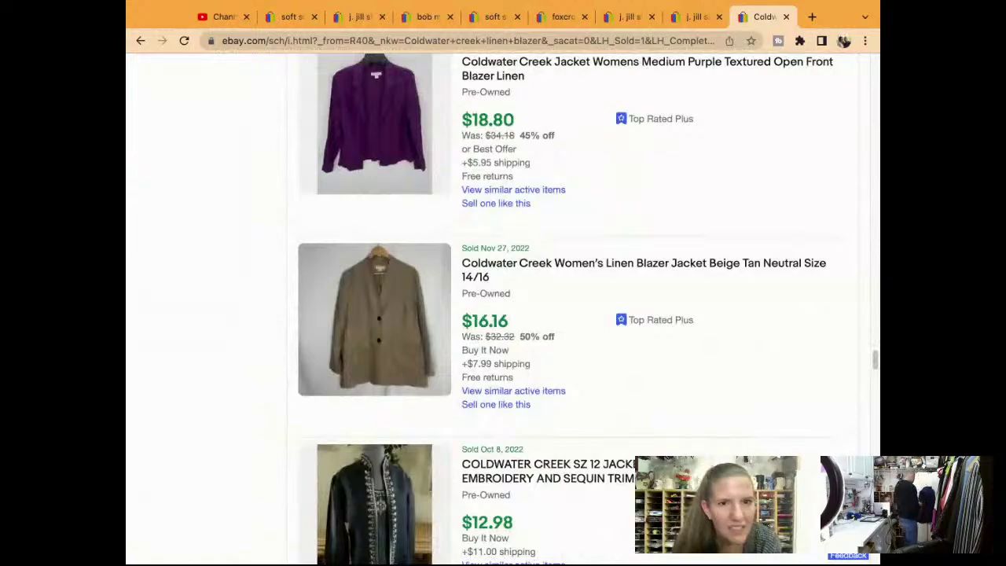
pyautogui.scroll(-4, 504, 309)
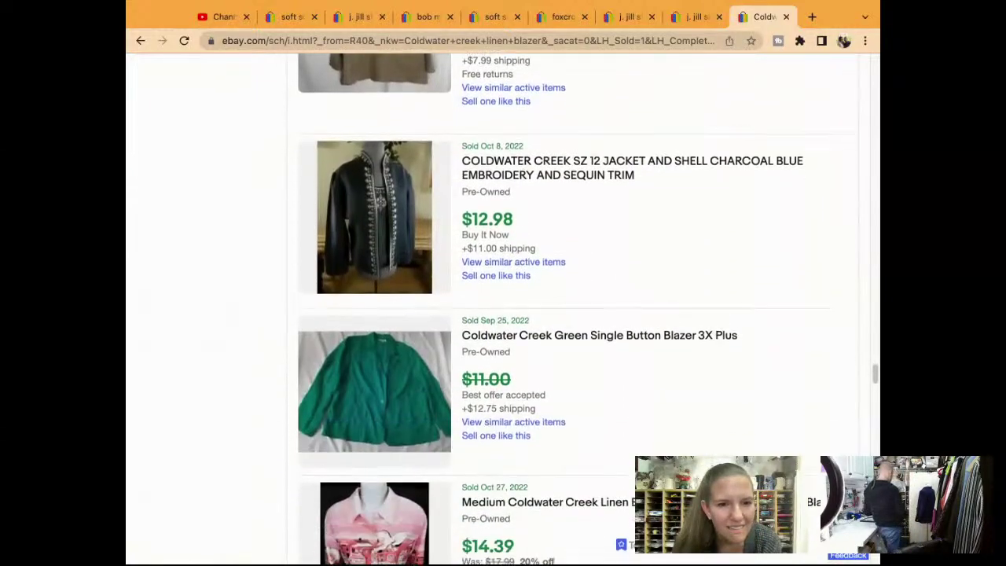
pyautogui.scroll(-10, 503, 308)
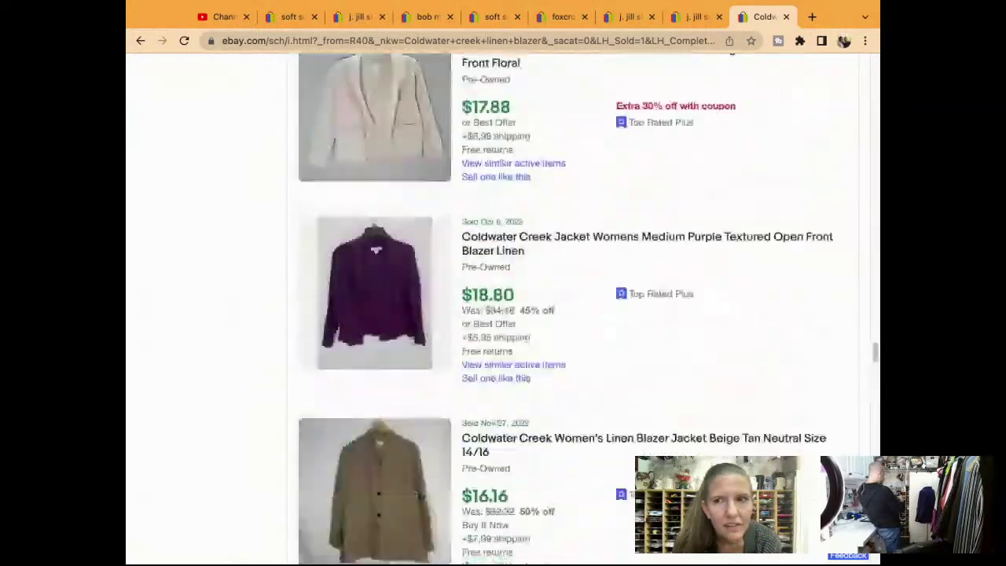
pyautogui.scroll(15, 560, 532)
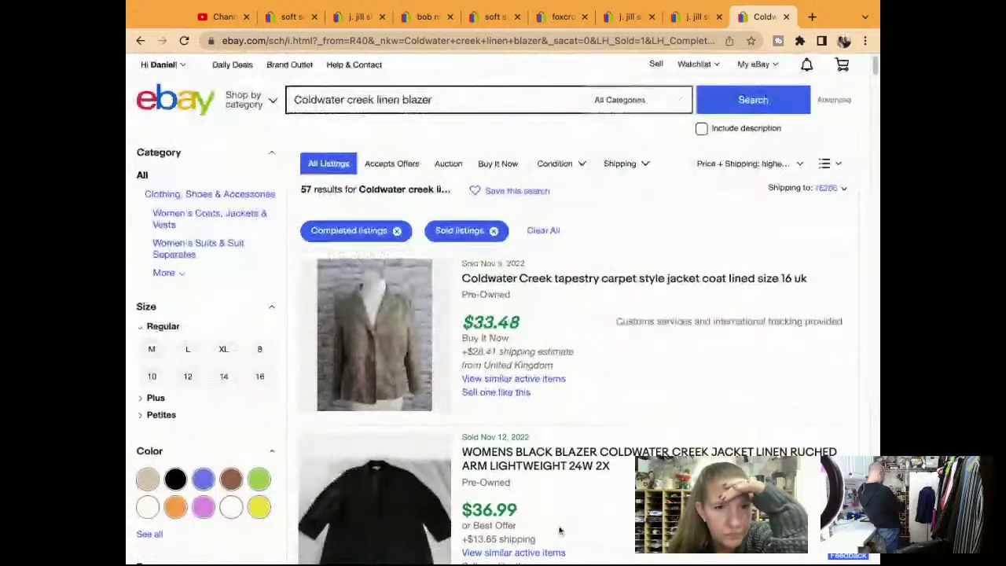
# Step: Remove the Sold Items filter from the blazer search to bring back the active listings
pyautogui.scroll(-3, 559, 531)
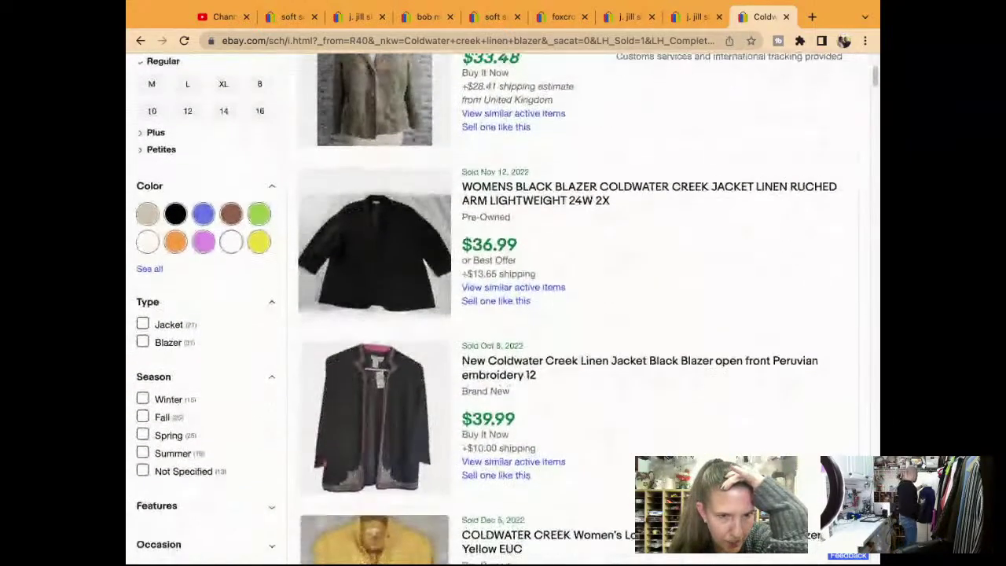
pyautogui.scroll(-2, 157, 421)
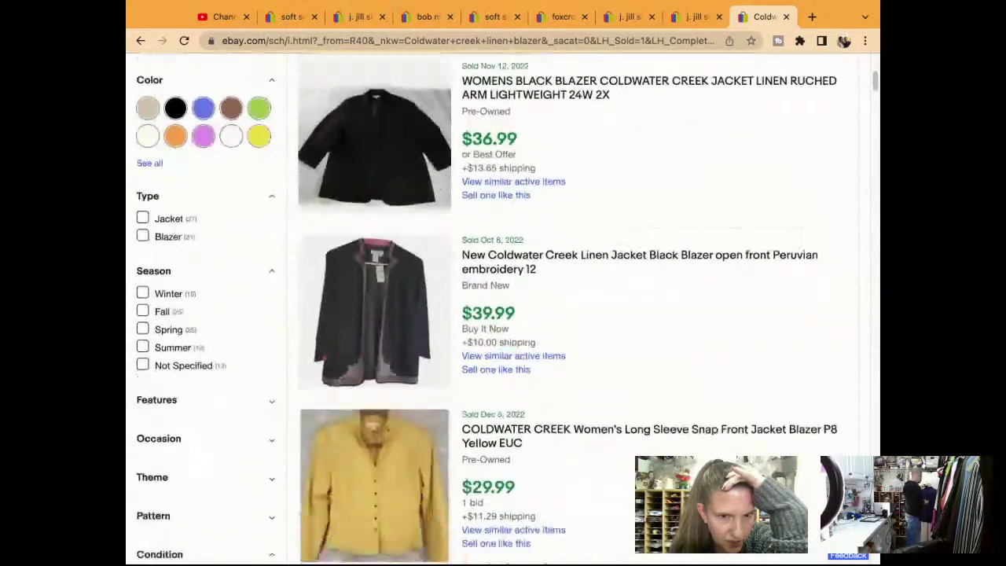
pyautogui.scroll(-3, 138, 521)
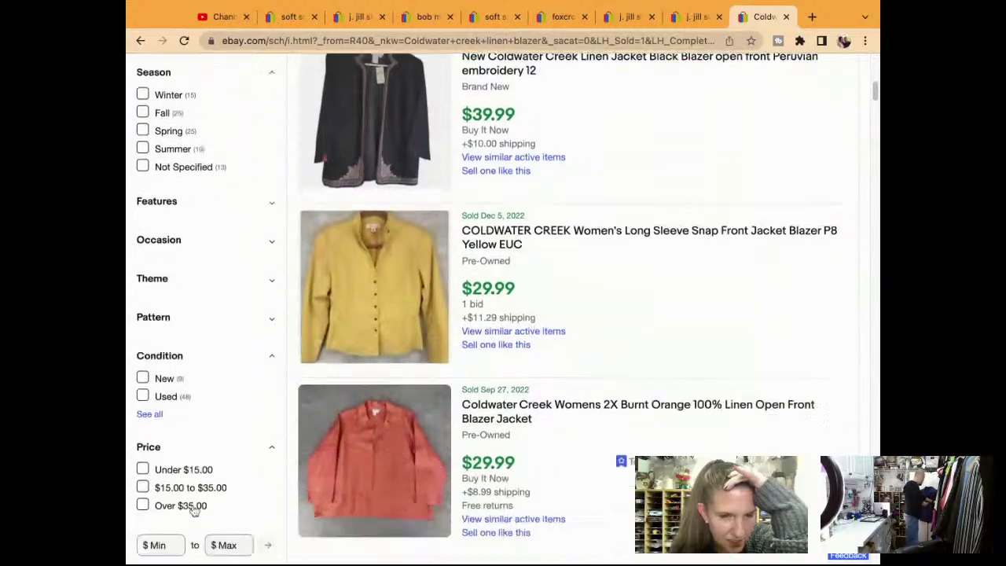
pyautogui.scroll(-10, 154, 413)
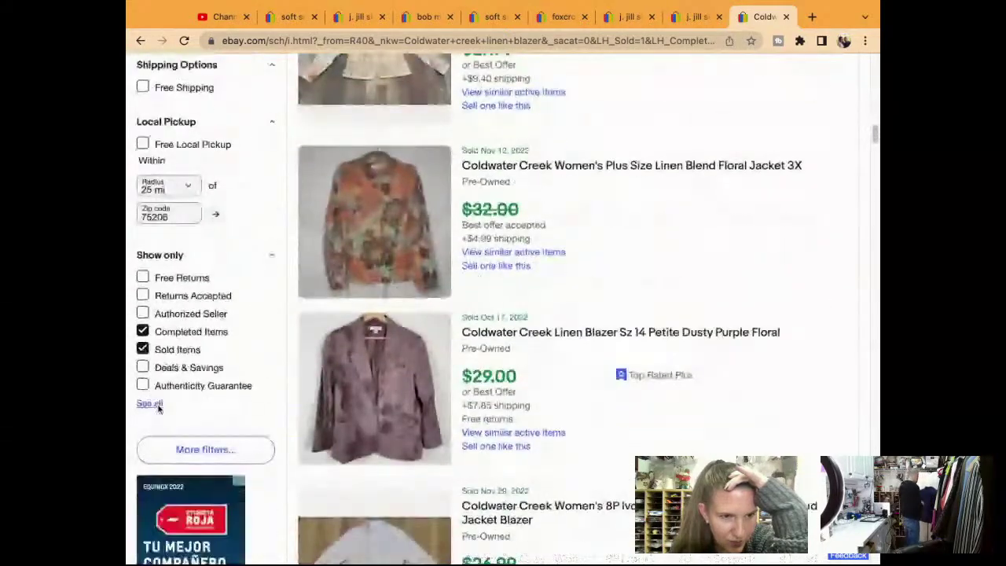
pyautogui.click(144, 350)
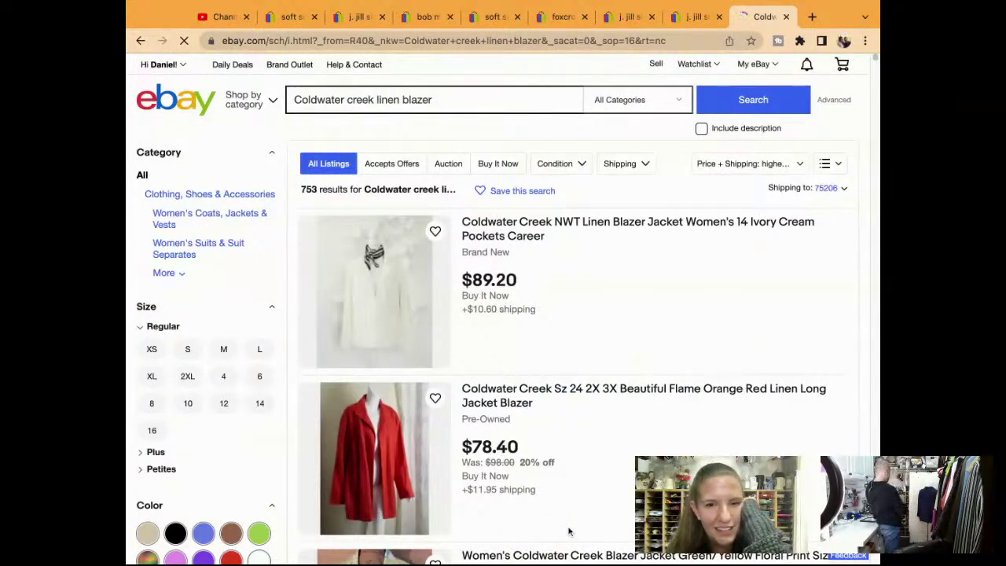
# Step: Open the active listing for the gray Large Coldwater Creek Lagenlook linen blazer and start a new listing based on it
pyautogui.scroll(-9, 477, 535)
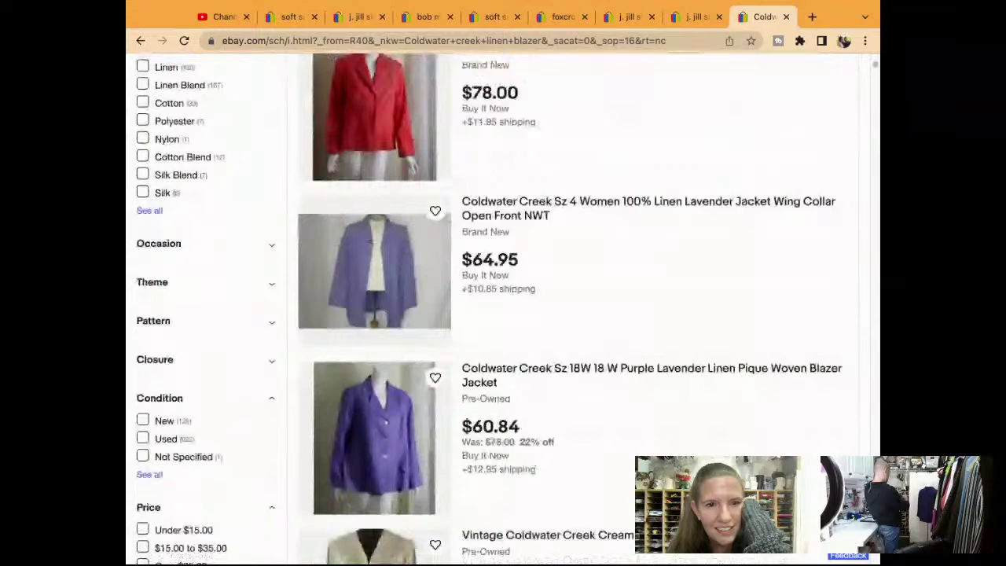
pyautogui.scroll(-7, 503, 315)
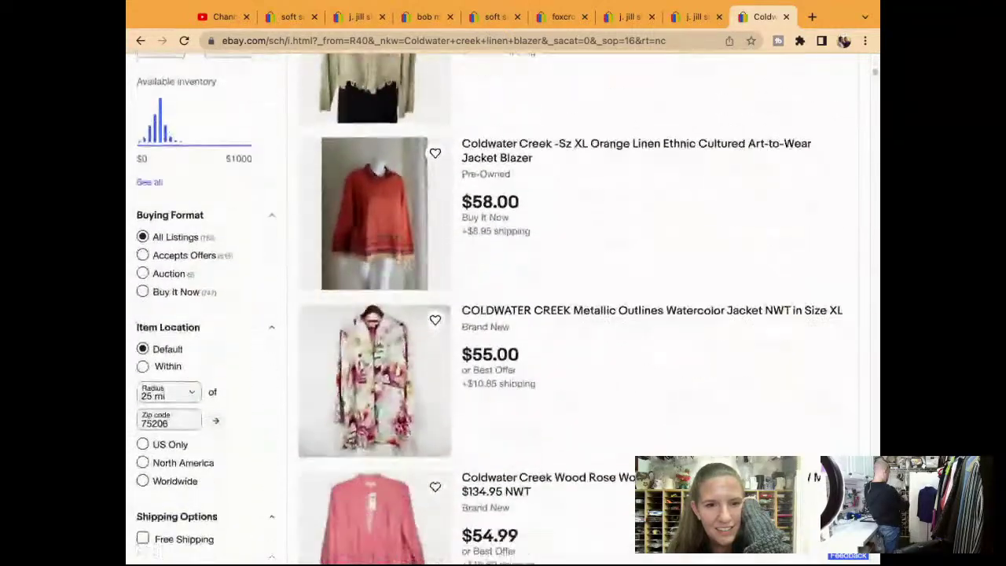
pyautogui.scroll(-6, 503, 314)
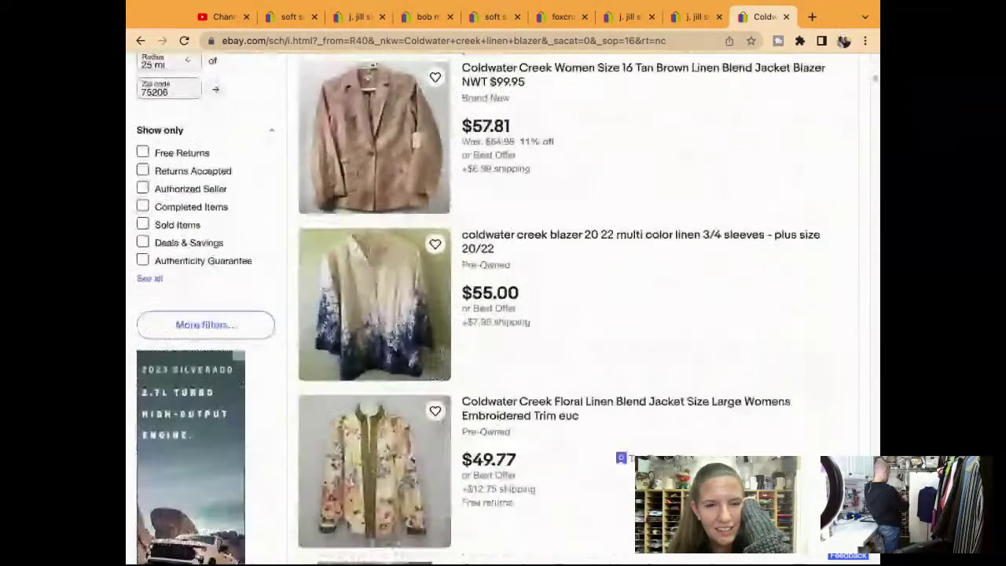
pyautogui.scroll(-10, 503, 314)
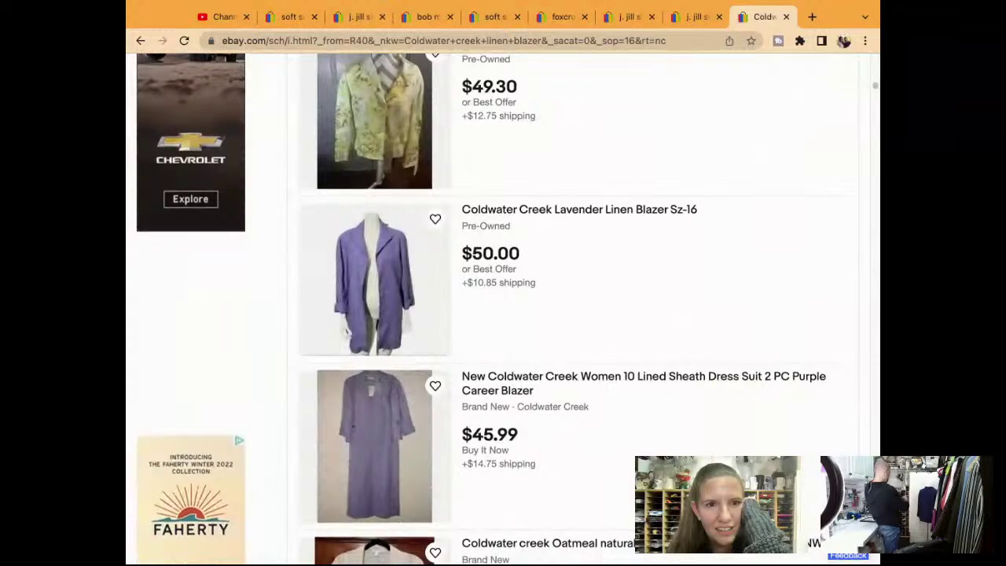
pyautogui.scroll(-6, 503, 315)
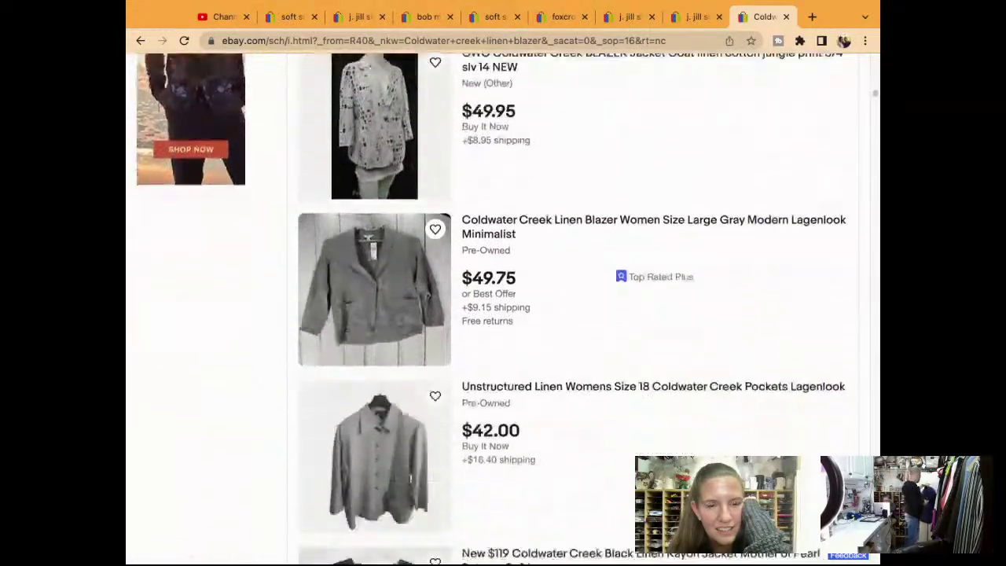
pyautogui.scroll(1, 504, 315)
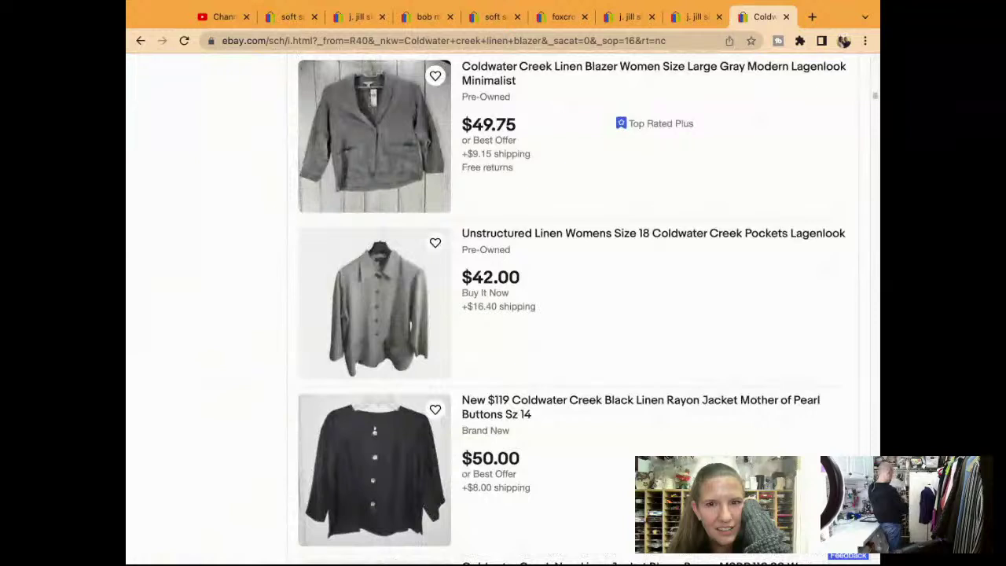
pyautogui.click(614, 69)
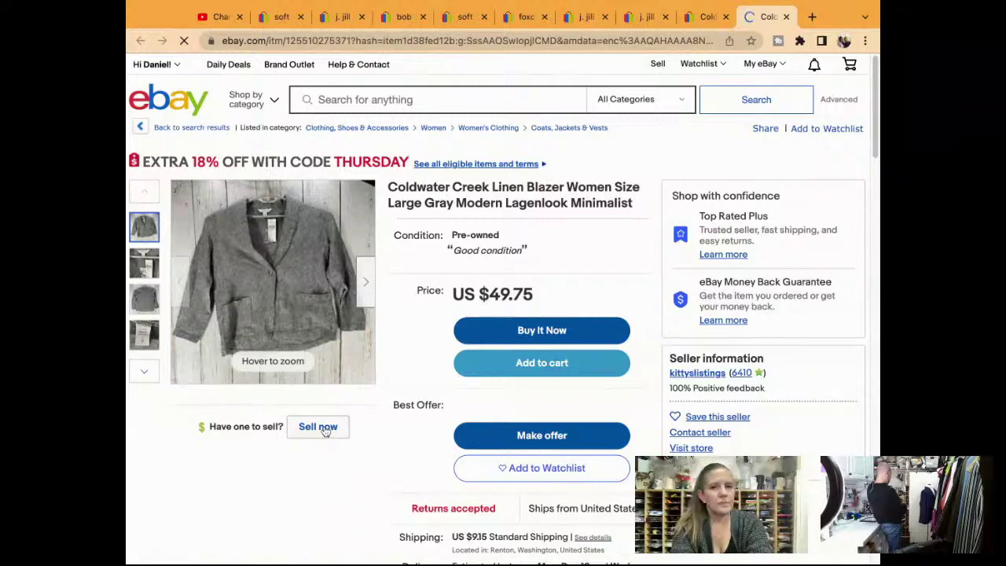
pyautogui.click(325, 428)
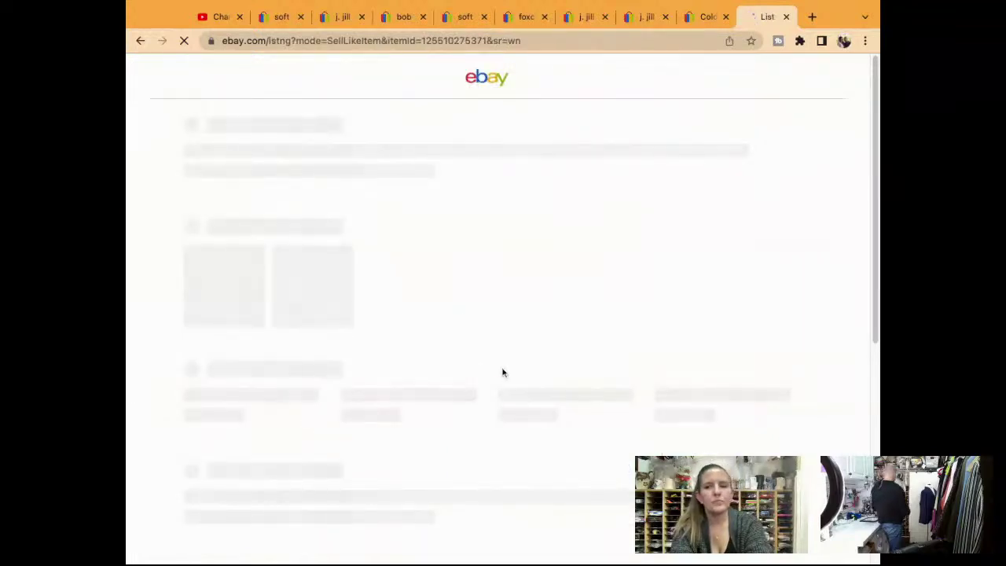
pyautogui.scroll(-5, 364, 397)
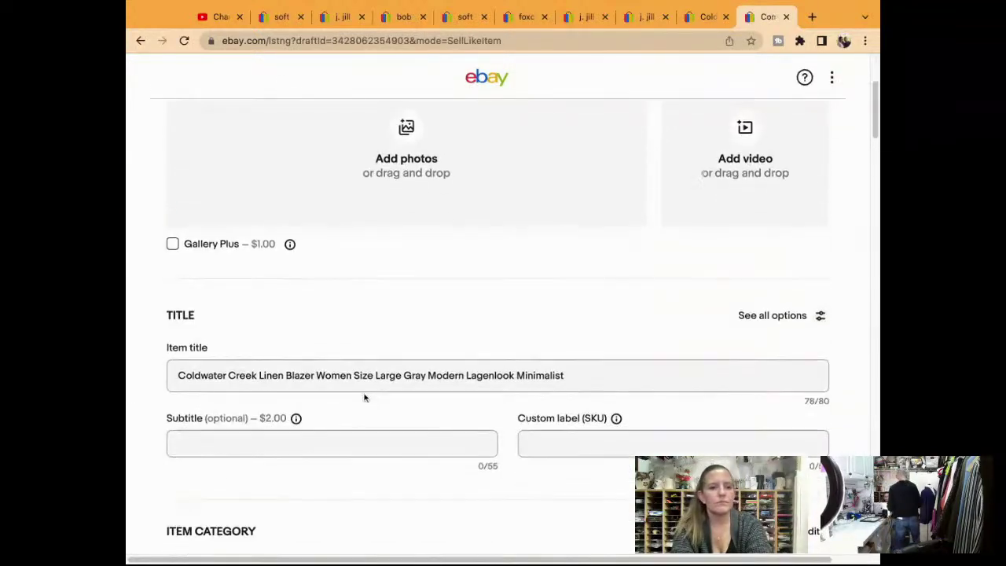
# Step: Remove "Women Size Large Gray" from the item title
pyautogui.click(259, 374)
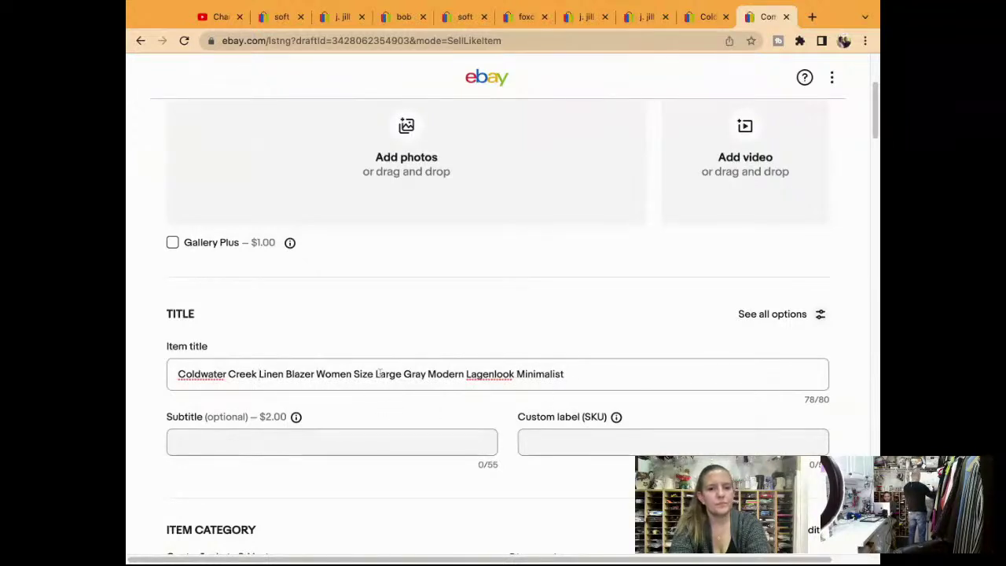
pyautogui.click(403, 375)
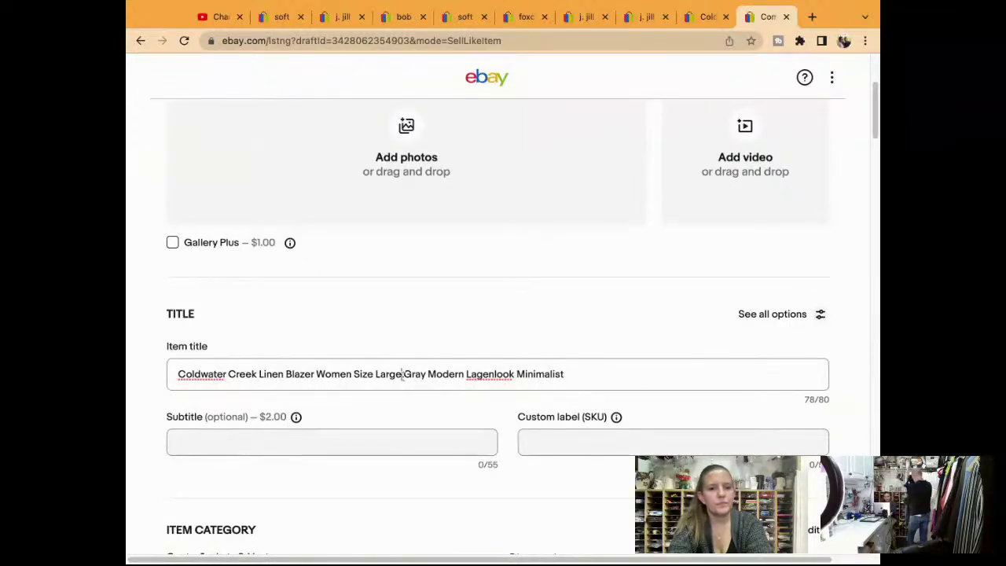
pyautogui.doubleClick(319, 374)
pyautogui.hotkey('shift', 'End')
pyautogui.hotkey('alt', 'shift', 'Left')
pyautogui.hotkey('alt', 'shift', 'Left')
pyautogui.hotkey('alt', 'shift', 'Left')
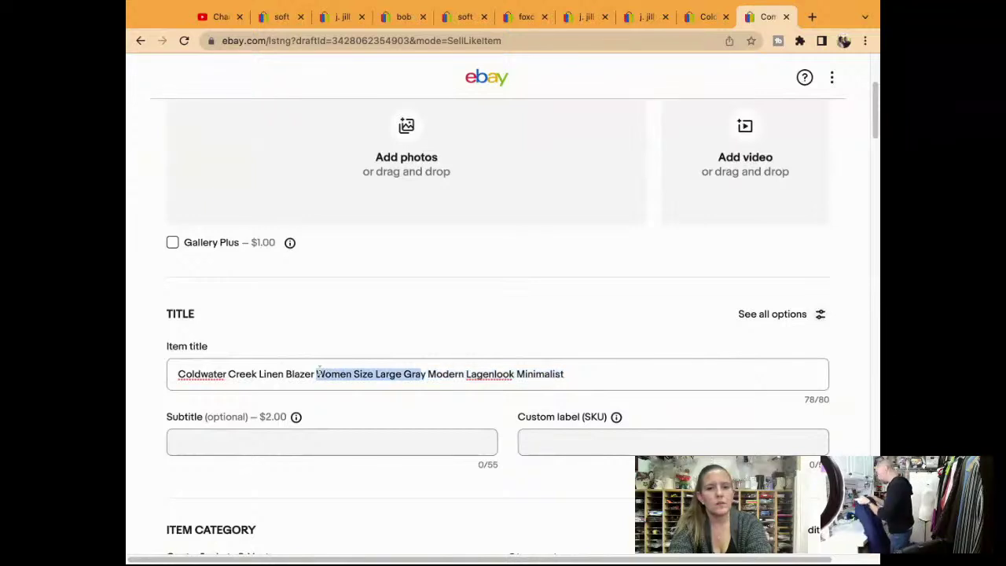
pyautogui.press('BackSpace')
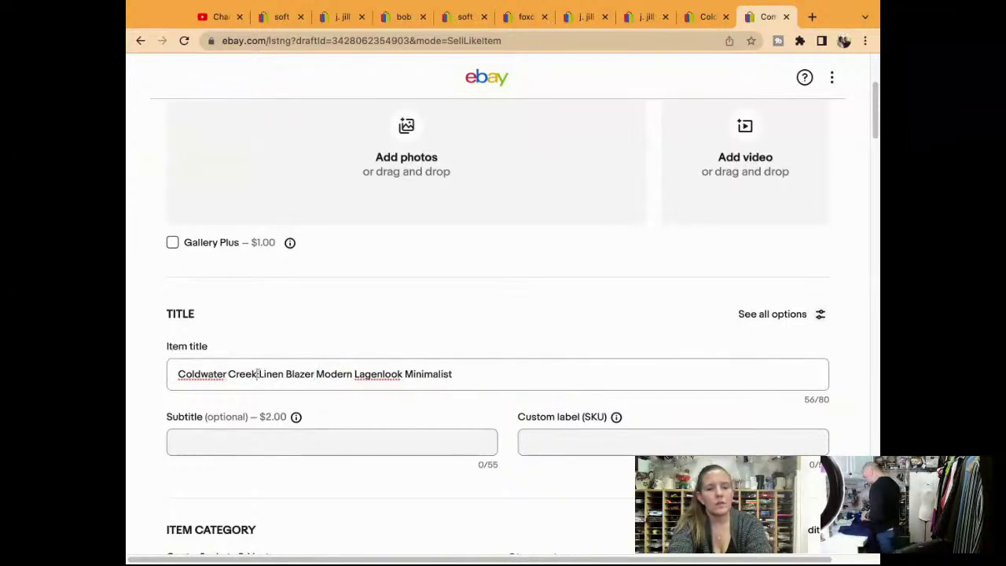
# Step: Add "Plus Size 3X" before "Linen" and "Navy Blue" after "Blazer" in the item title
pyautogui.write('Plus Size ')
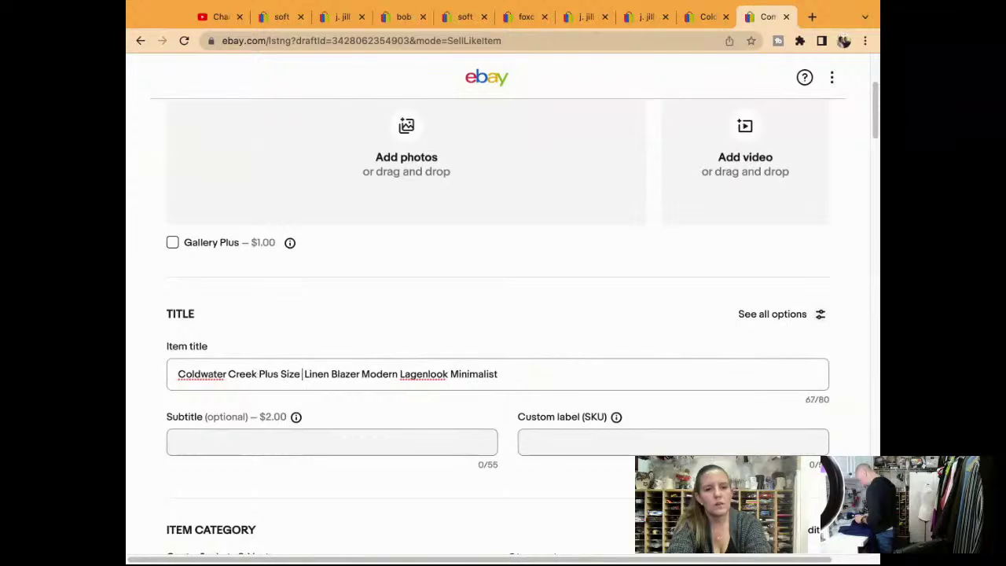
pyautogui.write('3X')
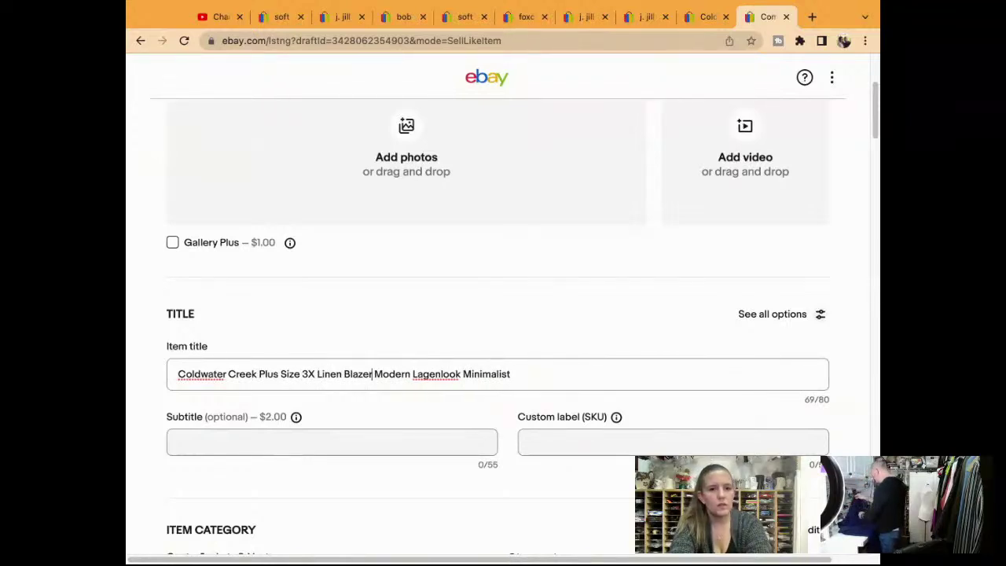
pyautogui.write(' Linen Blazer Navy Blue')
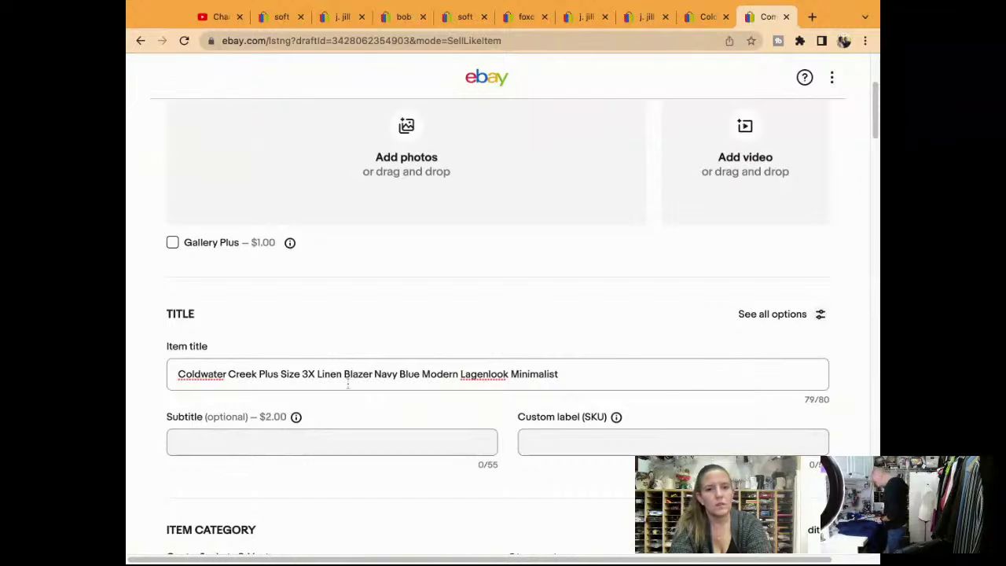
# Step: Copy the full item title and set the custom label (SKU) to 7024
pyautogui.tripleClick(606, 374)
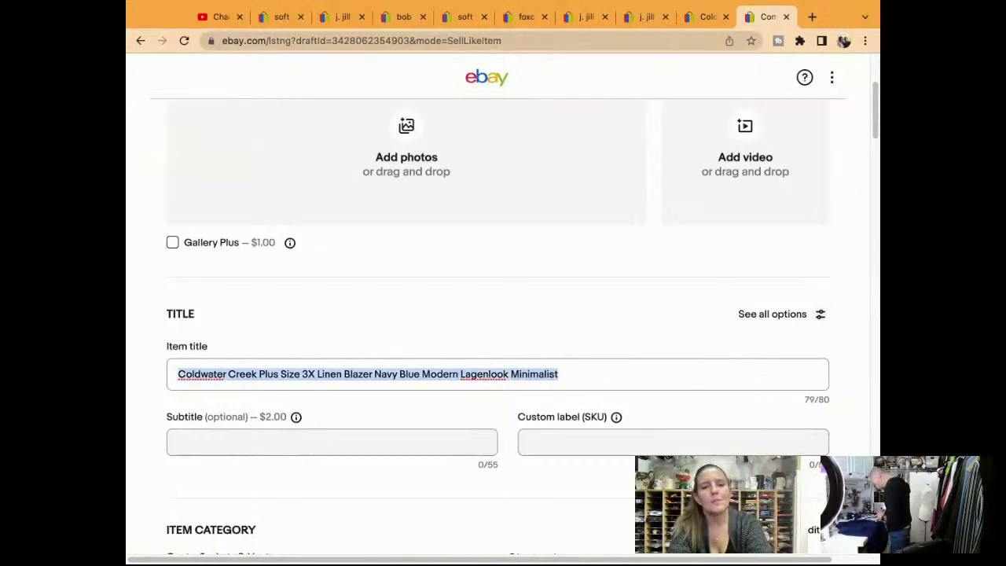
pyautogui.click(619, 471)
pyautogui.click(599, 432)
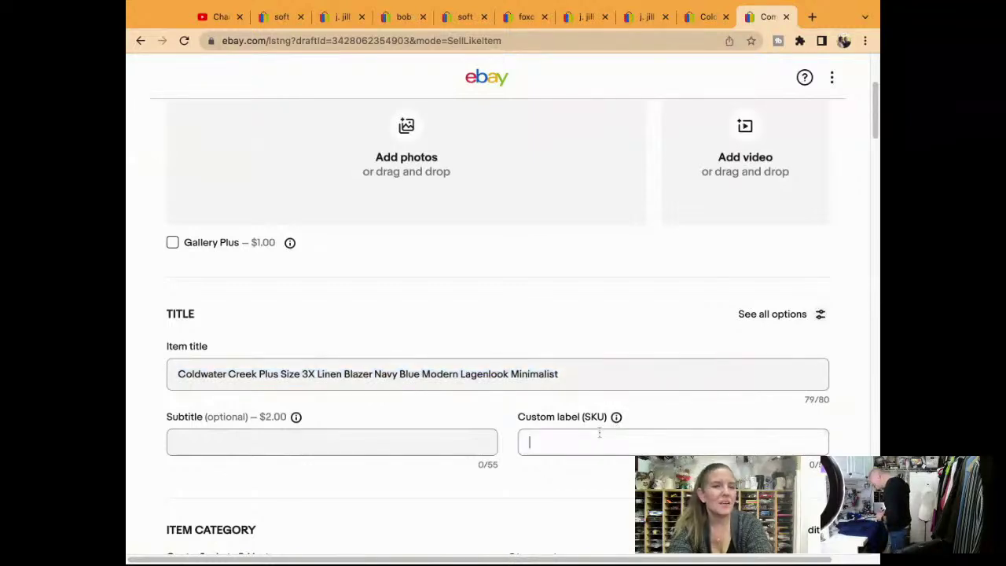
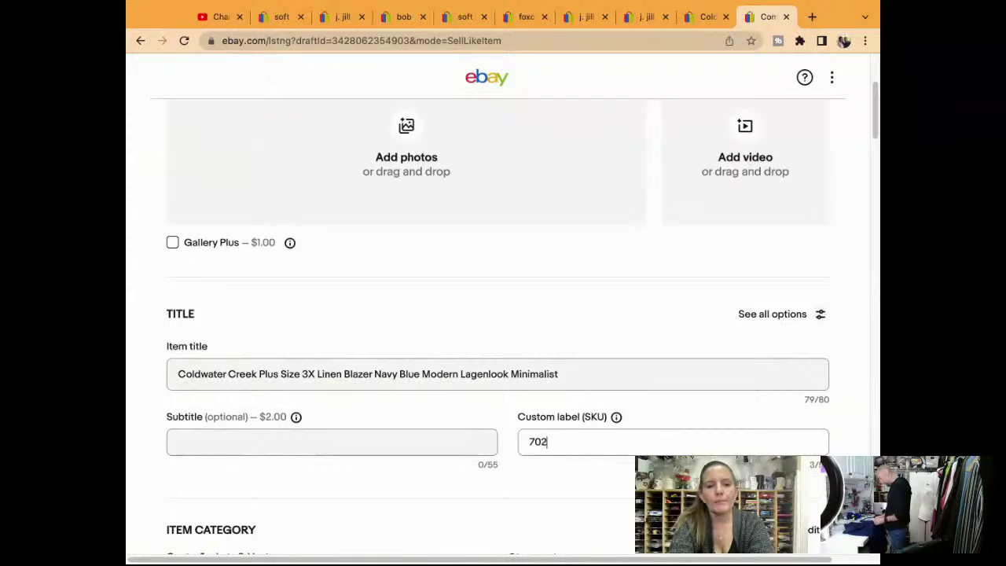
# Step: Change the blazer's Size Type to Plus in the required item specifics
pyautogui.scroll(-8, 498, 330)
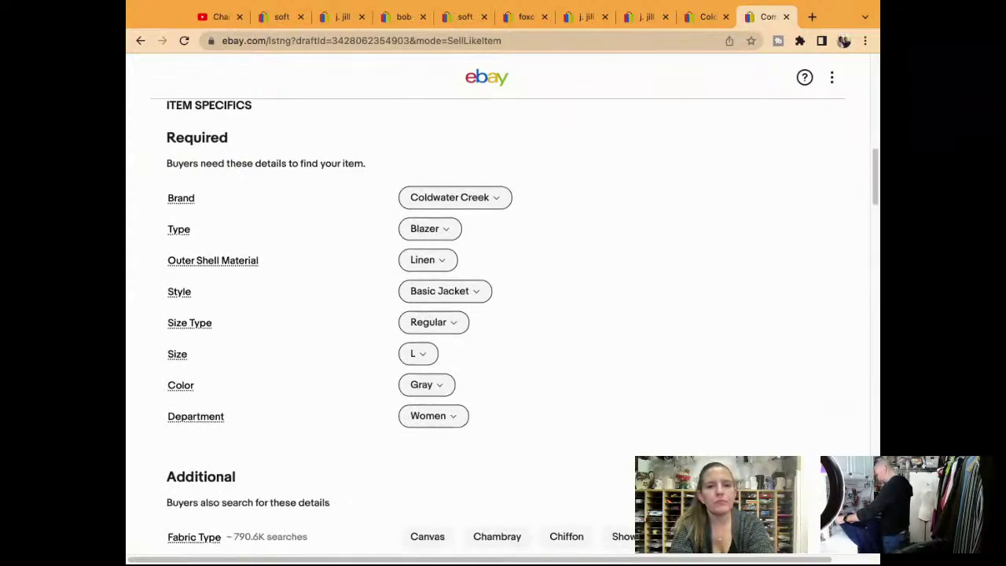
pyautogui.click(438, 318)
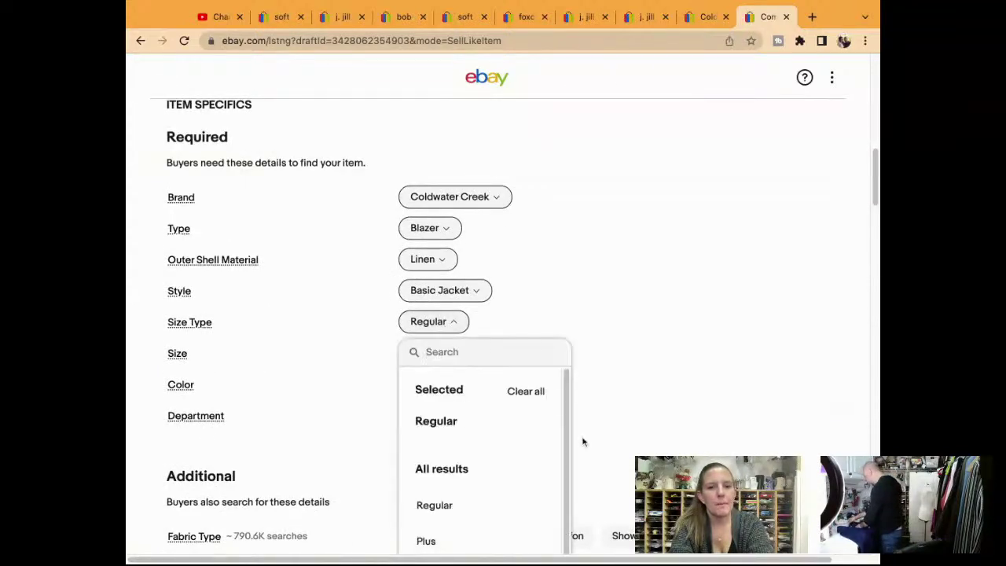
pyautogui.click(438, 541)
pyautogui.scroll(15, 663, 400)
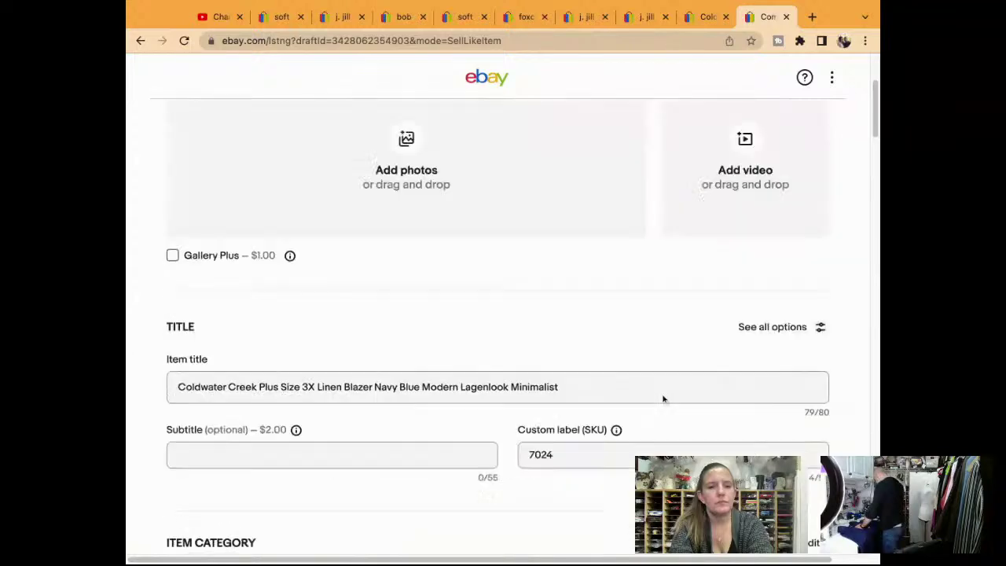
pyautogui.scroll(-15, 663, 400)
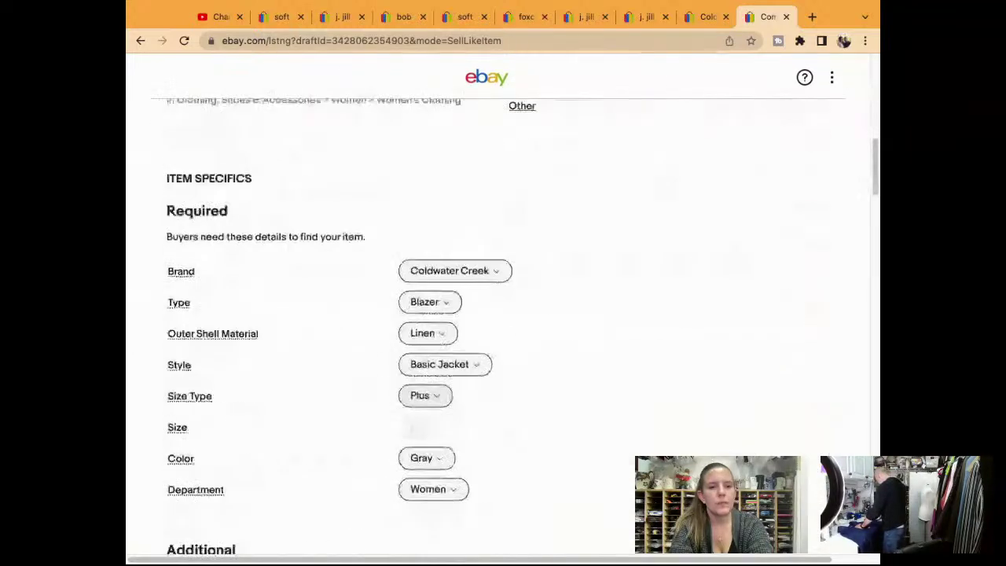
# Step: Set the required Size to 3X and the Color to Blue
pyautogui.scroll(-2, 511, 389)
pyautogui.click(422, 298)
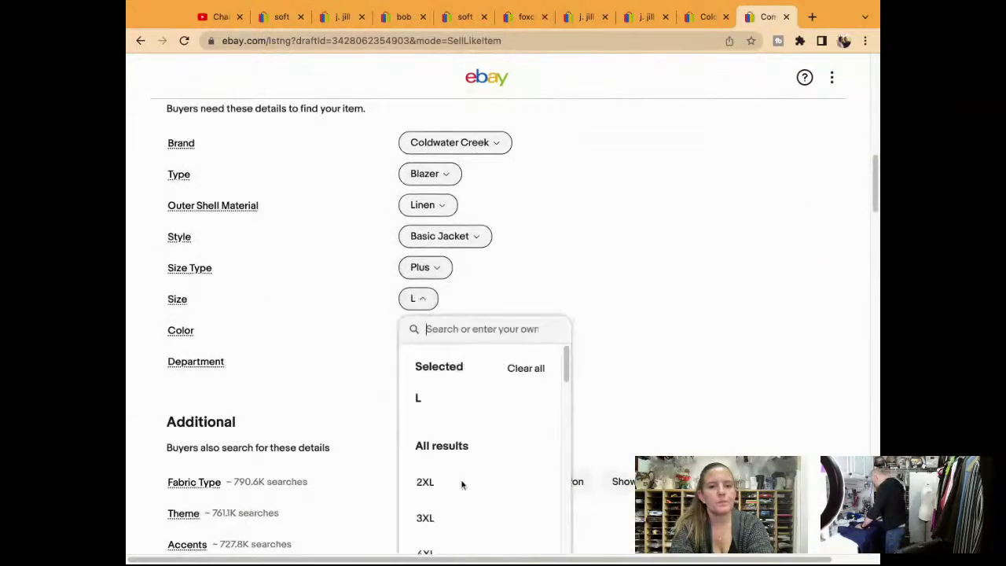
pyautogui.scroll(-3, 473, 517)
pyautogui.scroll(-2, 652, 362)
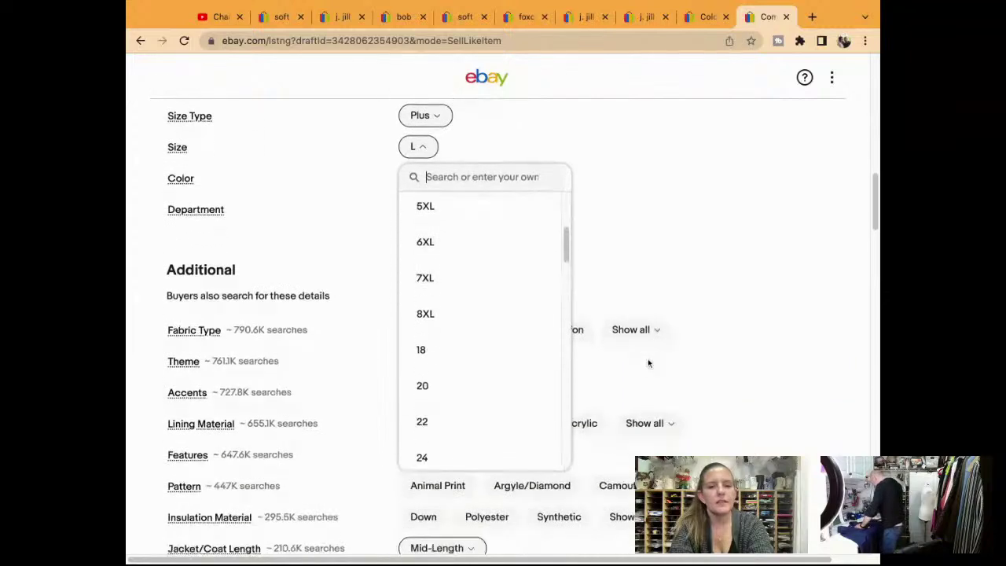
pyautogui.scroll(-15, 563, 256)
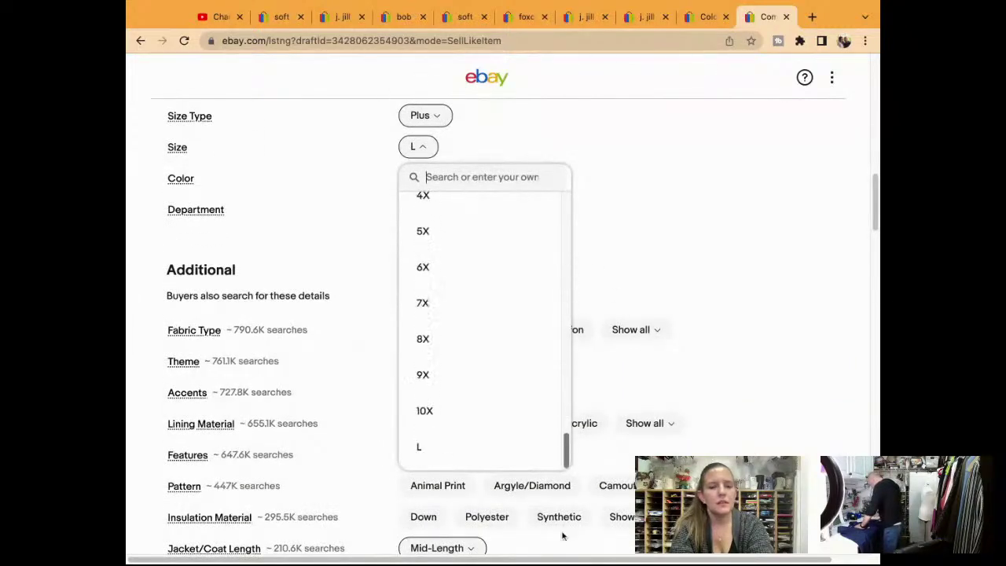
pyautogui.scroll(3, 564, 448)
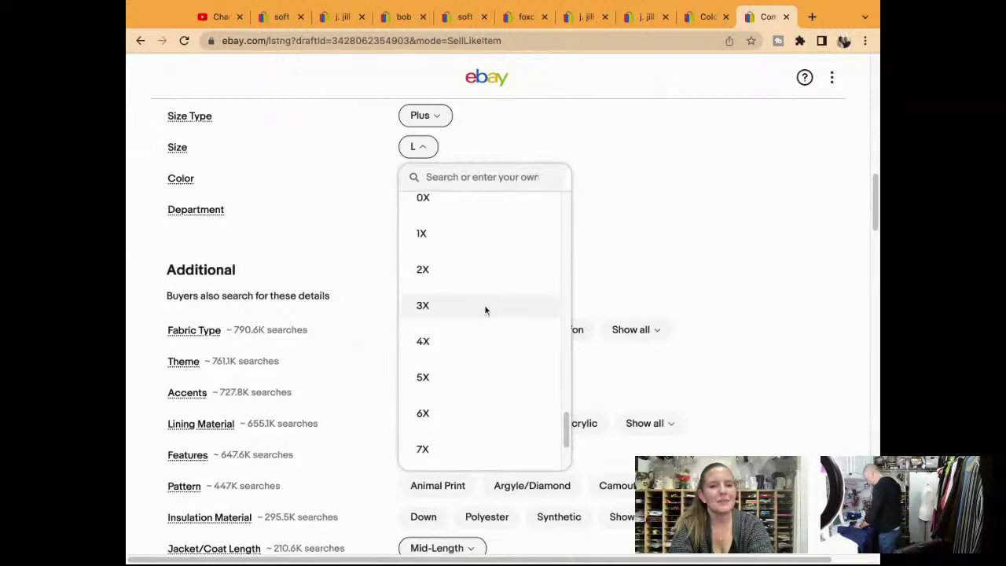
pyautogui.click(486, 307)
pyautogui.click(406, 177)
pyautogui.write('Blue')
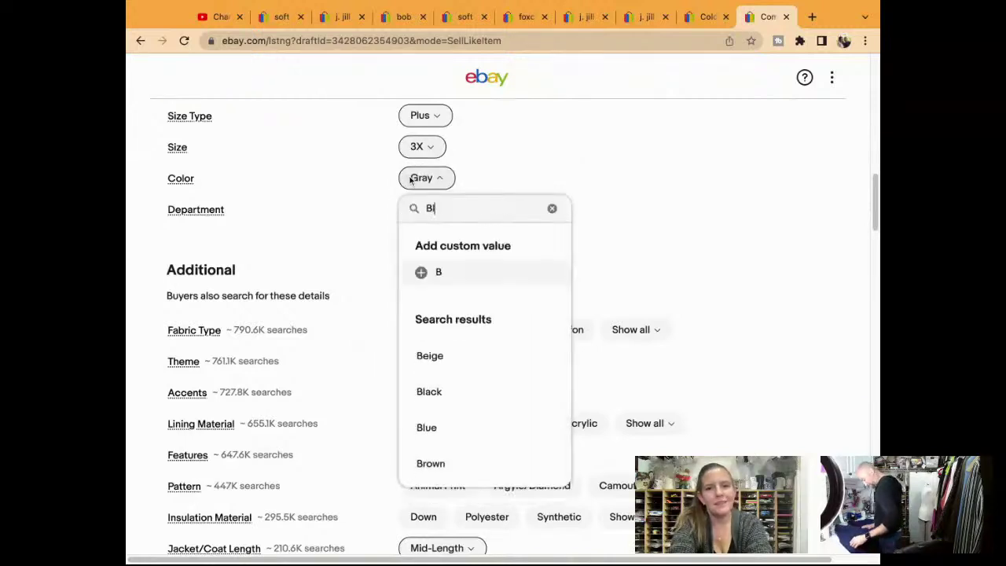
pyautogui.click(470, 281)
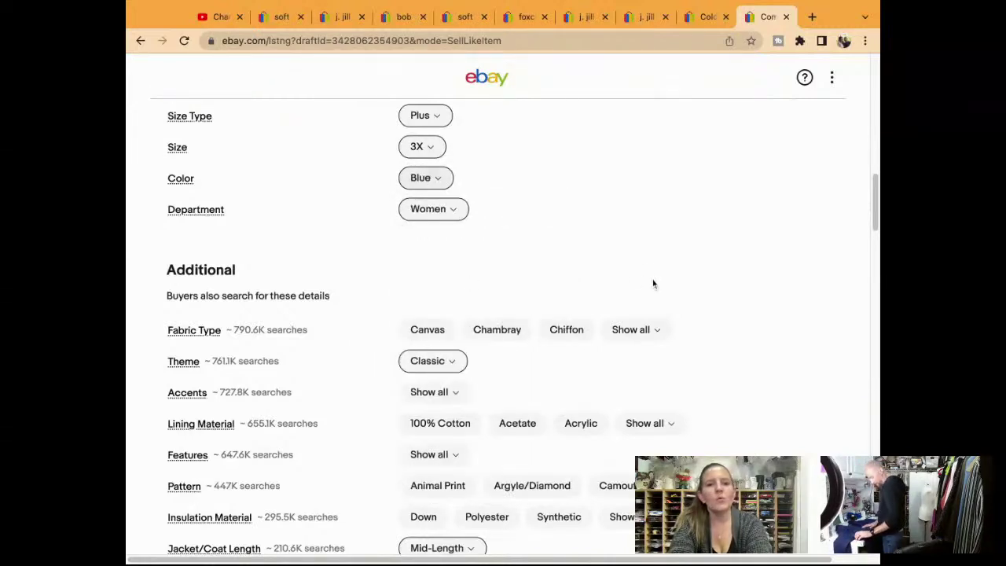
# Step: Set the Fabric Type in the additional item specifics to Tweed
pyautogui.scroll(-1, 652, 281)
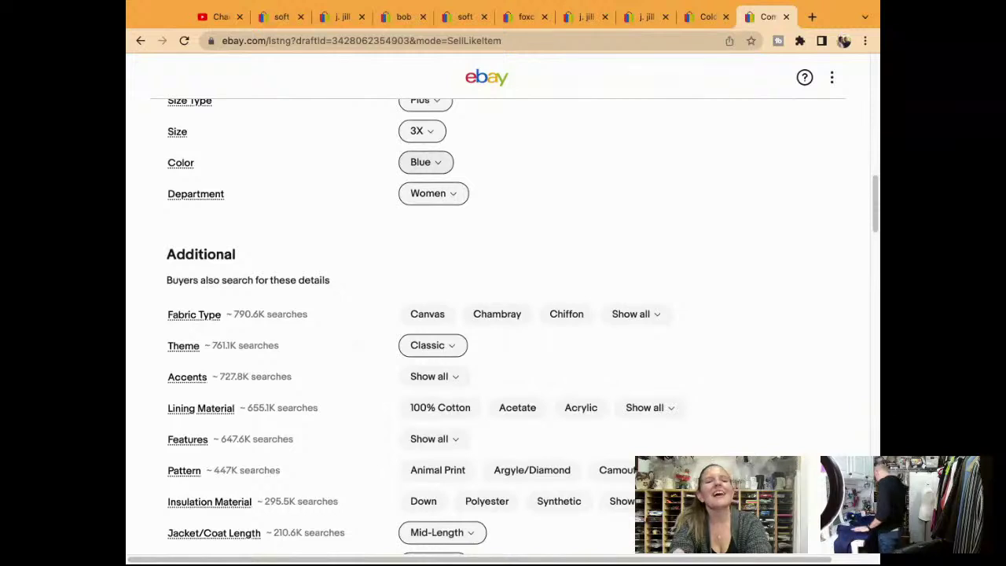
pyautogui.click(637, 314)
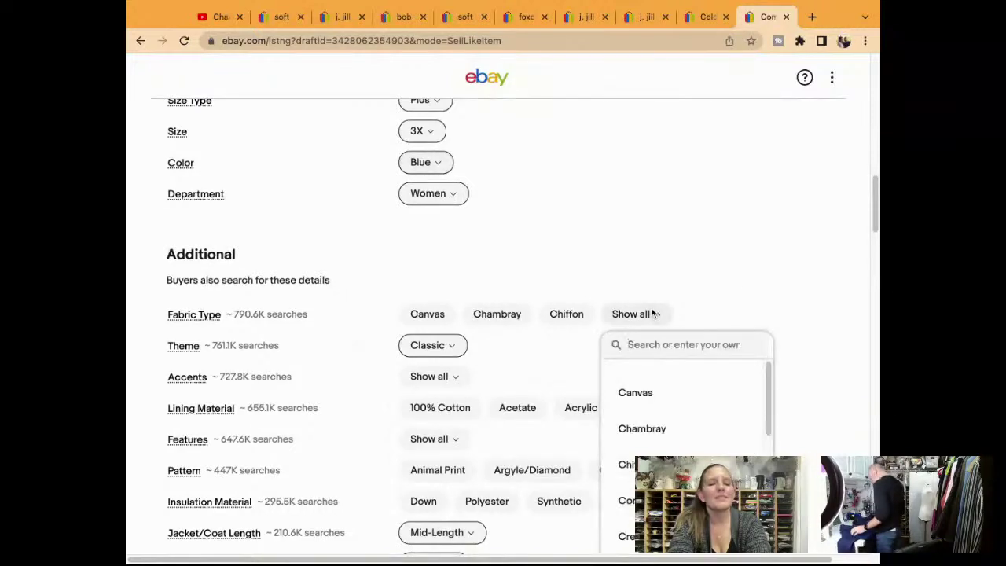
pyautogui.scroll(-2, 752, 288)
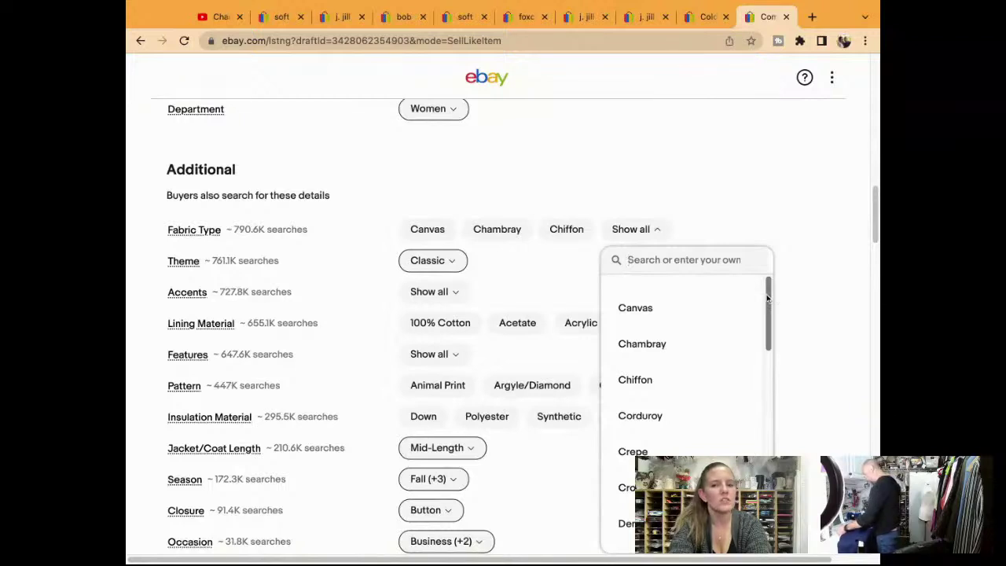
pyautogui.scroll(-10, 768, 297)
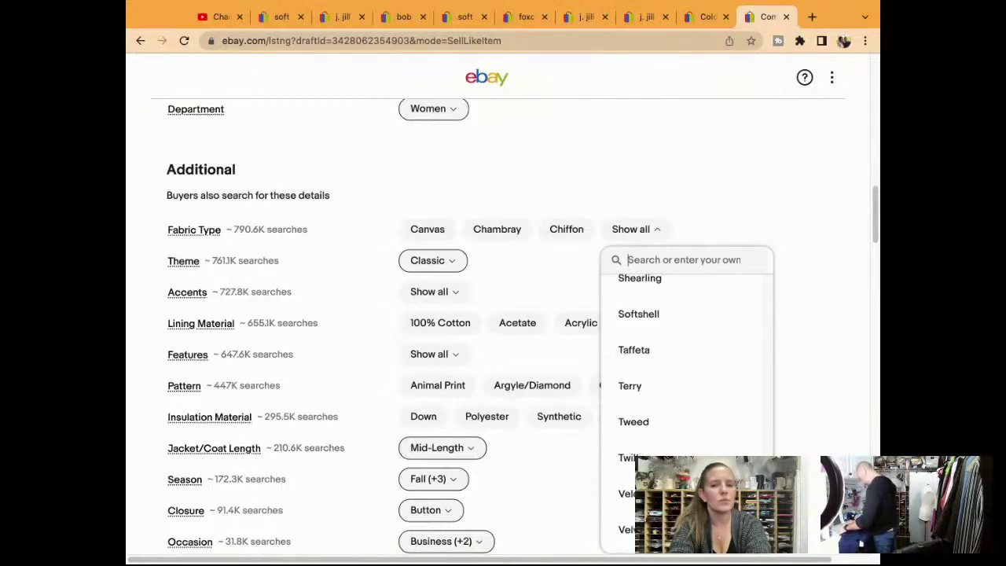
pyautogui.click(719, 424)
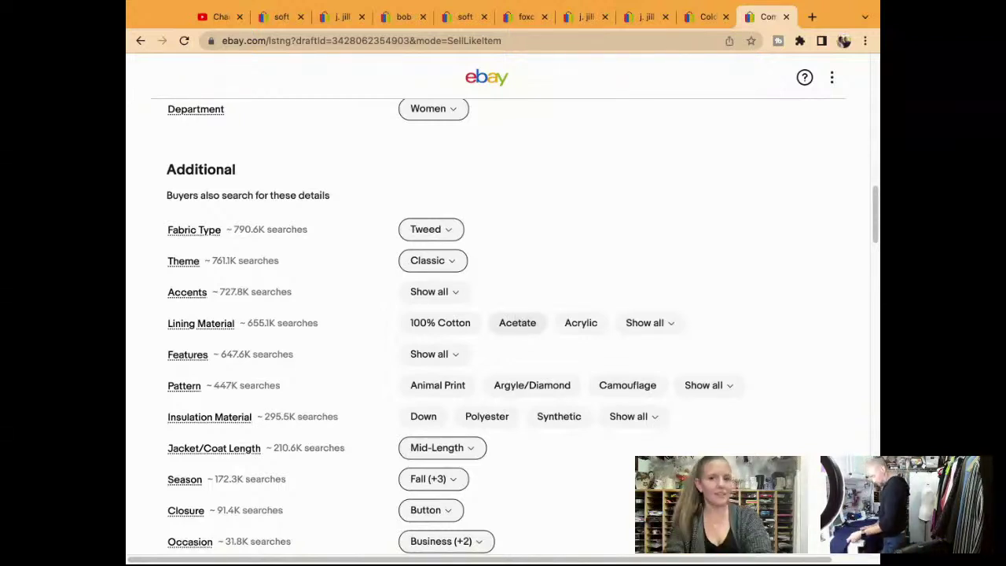
# Step: Set the Pattern in the additional item specifics to Solid
pyautogui.click(729, 385)
pyautogui.write('time')
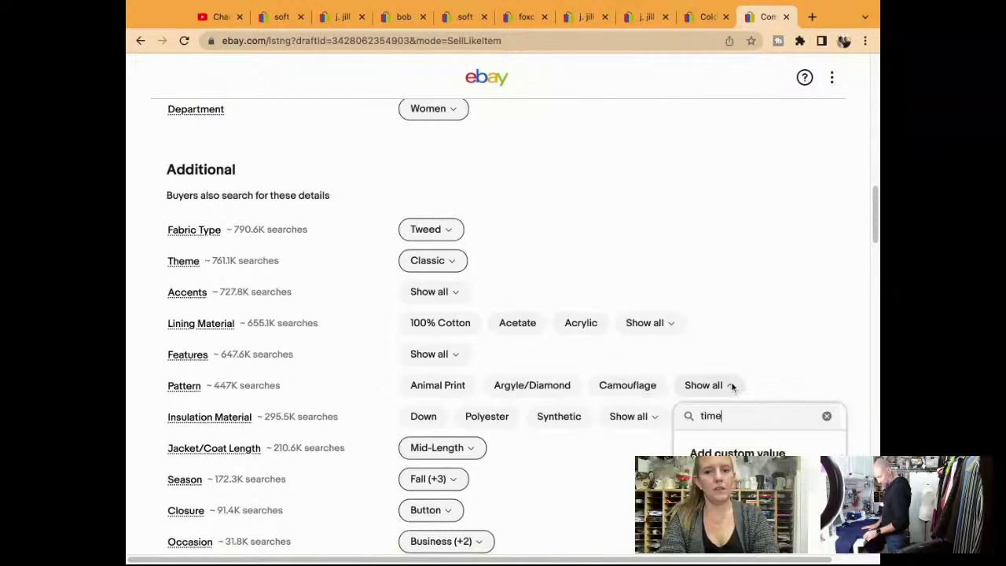
pyautogui.press('BackSpace')
pyautogui.press('BackSpace')
pyautogui.press('BackSpace')
pyautogui.press('BackSpace')
pyautogui.write('solid')
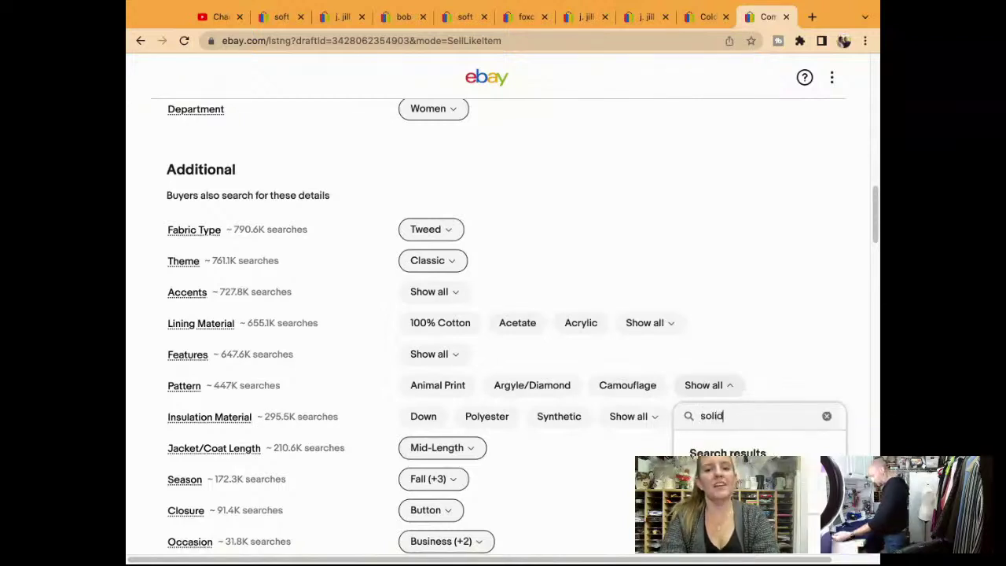
pyautogui.press('Return')
# Step: Set the condition to Pre-owned, described as "Excellent Pre-Owned Condition. No Rips, Stains, or Tears. Please See Detailed Measurements in the Photos."
pyautogui.scroll(-1, 633, 385)
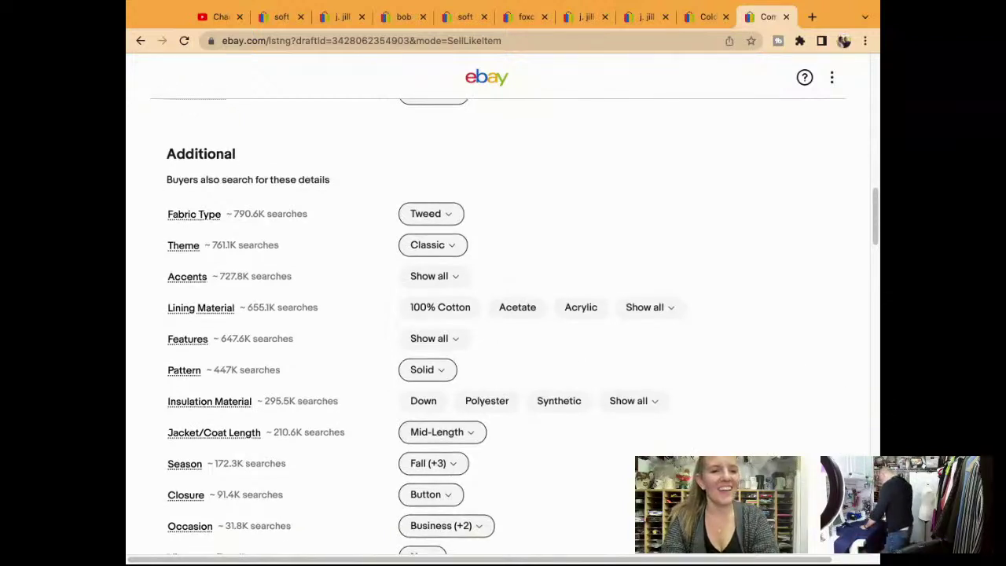
pyautogui.scroll(-2, 633, 386)
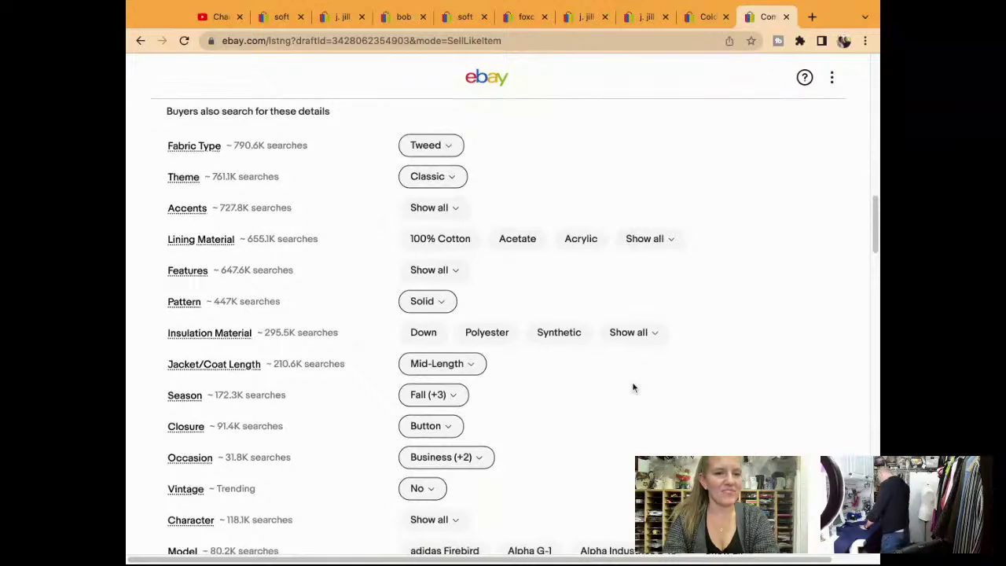
pyautogui.scroll(-4, 633, 387)
pyautogui.scroll(-5, 503, 328)
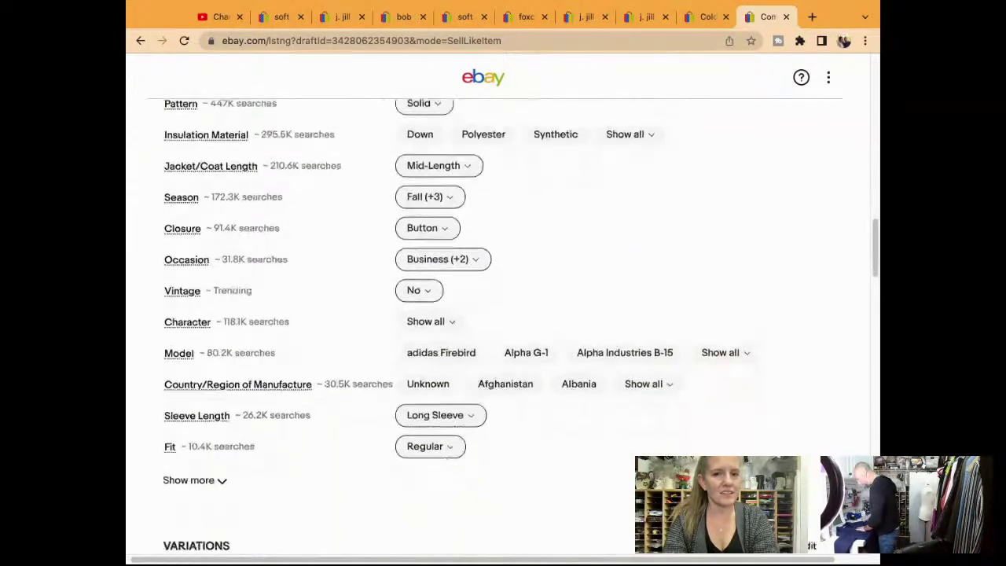
pyautogui.scroll(-8, 638, 359)
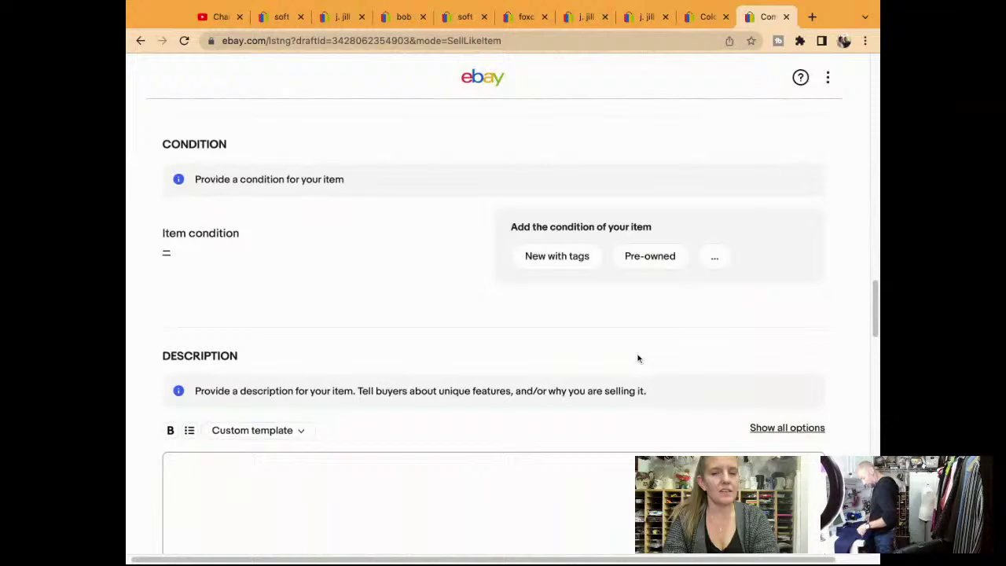
pyautogui.click(649, 261)
pyautogui.click(633, 251)
pyautogui.write('excellent Pre-Owned Condition. No Rips, Stains, or Tears. Please See Detailed Measurements in the Photos.')
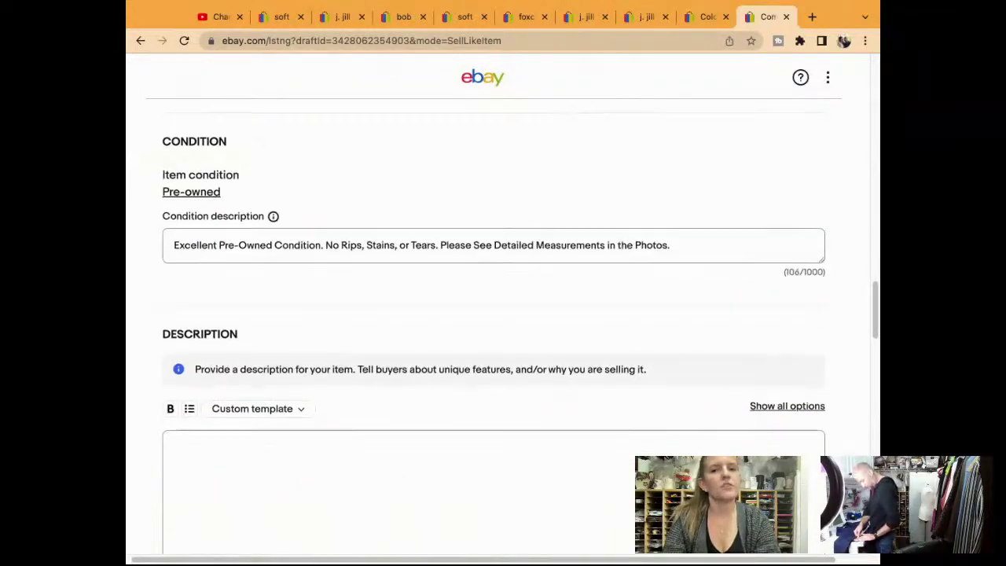
# Step: Fill the description with the item title, "Excellent Pre-Owned Condition", "No Rips, Stains, or Tears" and "Please See Detailed Measurements in the Photos." on separate lines
pyautogui.scroll(-5, 494, 314)
pyautogui.scroll(1, 494, 314)
pyautogui.click(169, 131)
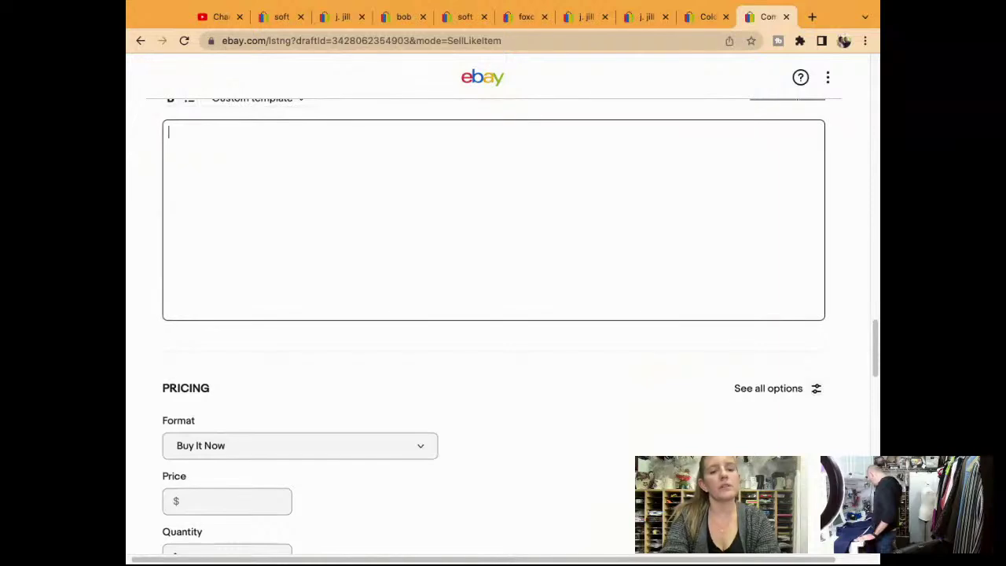
pyautogui.write('Coldwater Creek Plus Size 3X Linen Blazer Navy Blue Modern Lagenlook Minimalist')
pyautogui.write('Excellent Pre-Owned Condition')
pyautogui.press('Return')
pyautogui.write('n$')
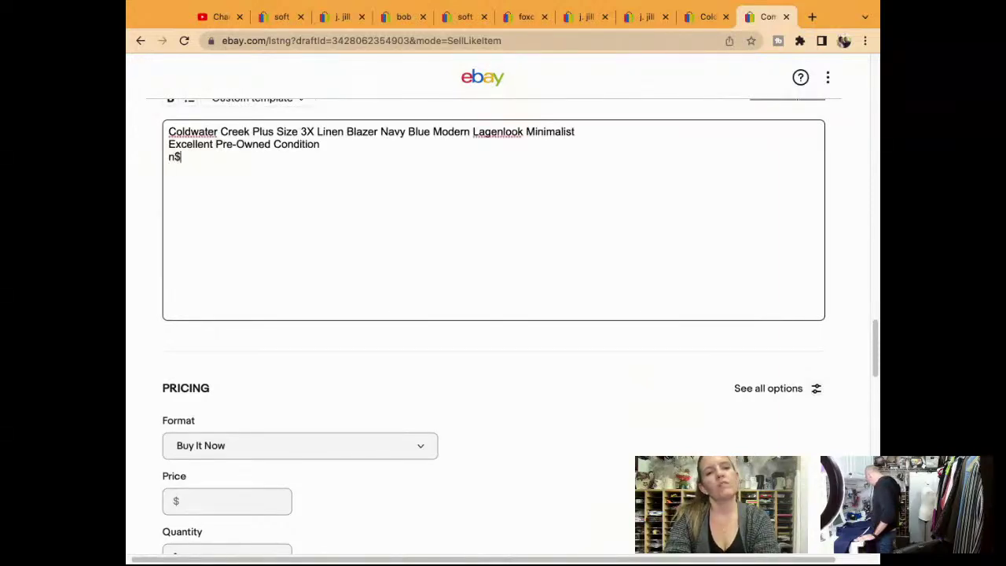
pyautogui.press('Return')
pyautogui.write('Please See Detailed Measurements in the Photos.')
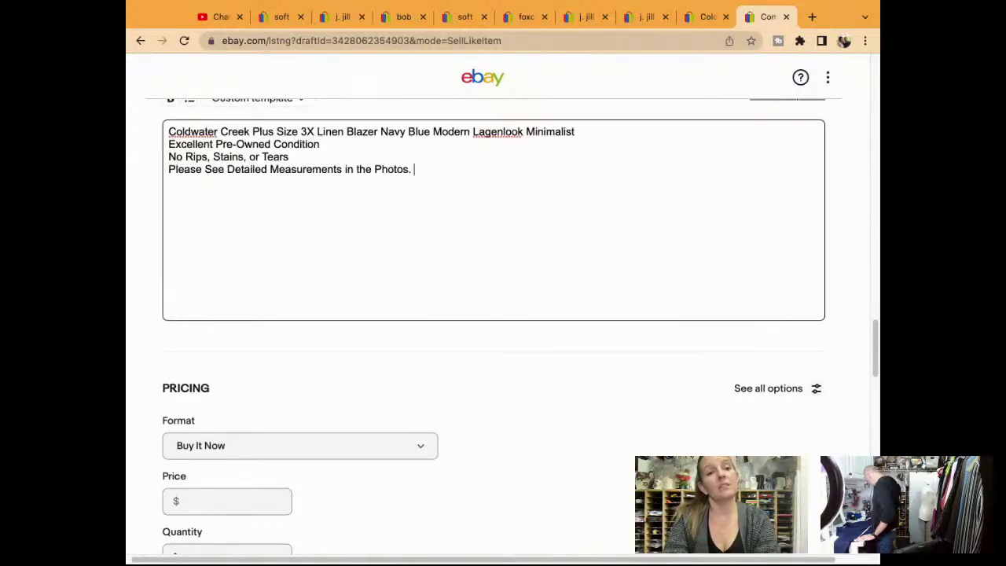
# Step: Add the line "Classic Relaxed Style with Tortoise Shell Buttons and Large Patch Pockets" at the end of the description
pyautogui.press('Return')
pyautogui.write('Classic Sty')
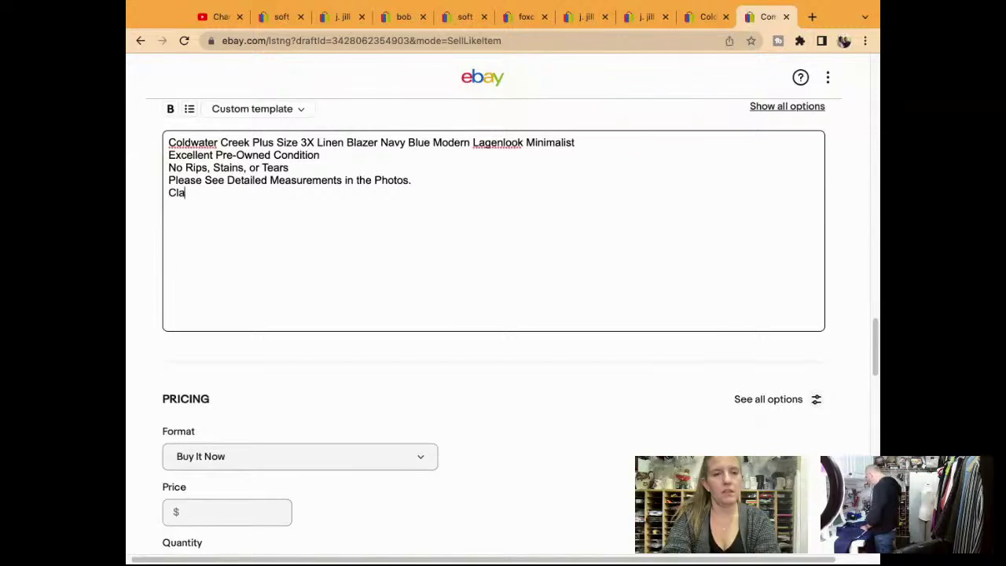
pyautogui.press('BackSpace')
pyautogui.press('BackSpace')
pyautogui.press('BackSpace')
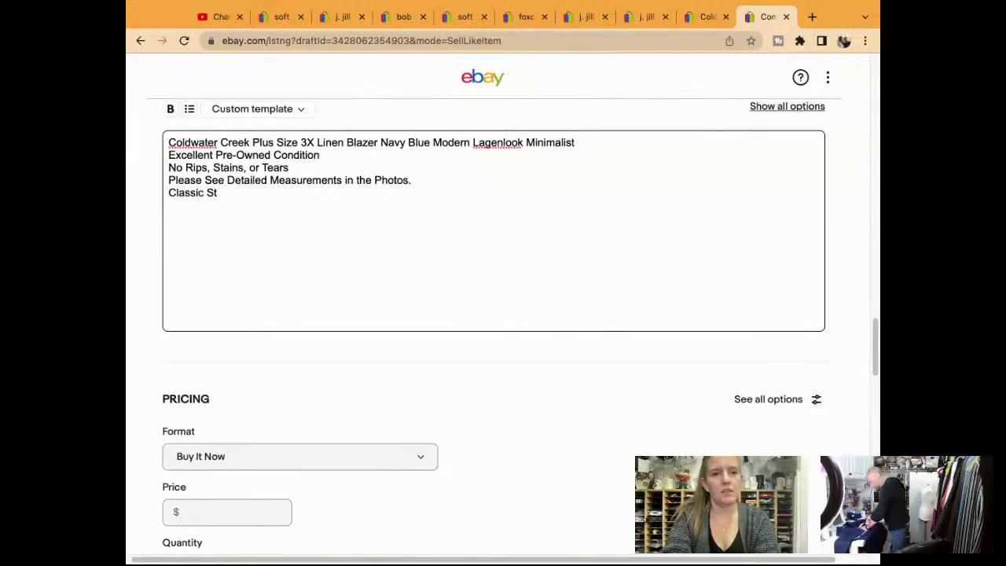
pyautogui.write('Relaxed Style with')
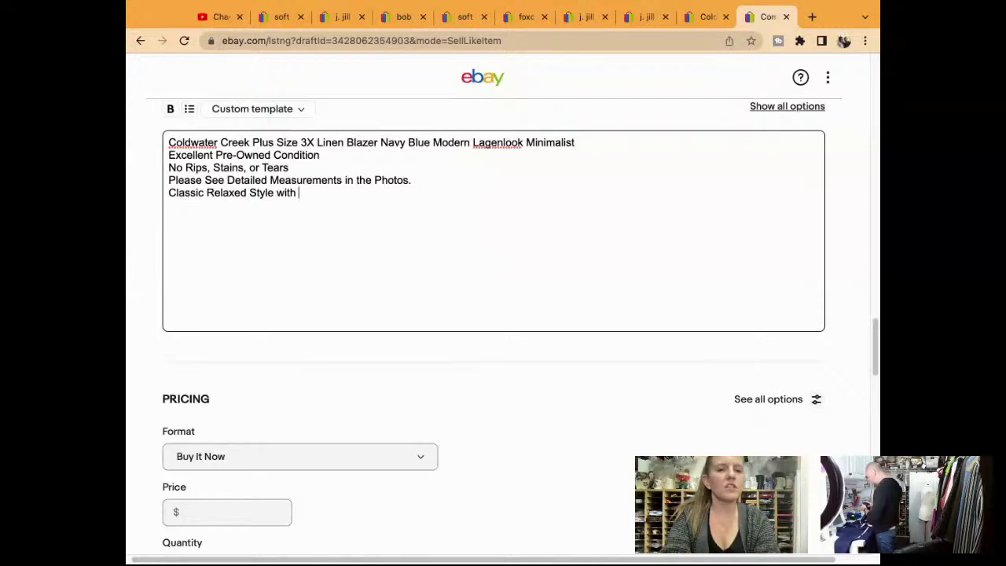
pyautogui.write('Torti')
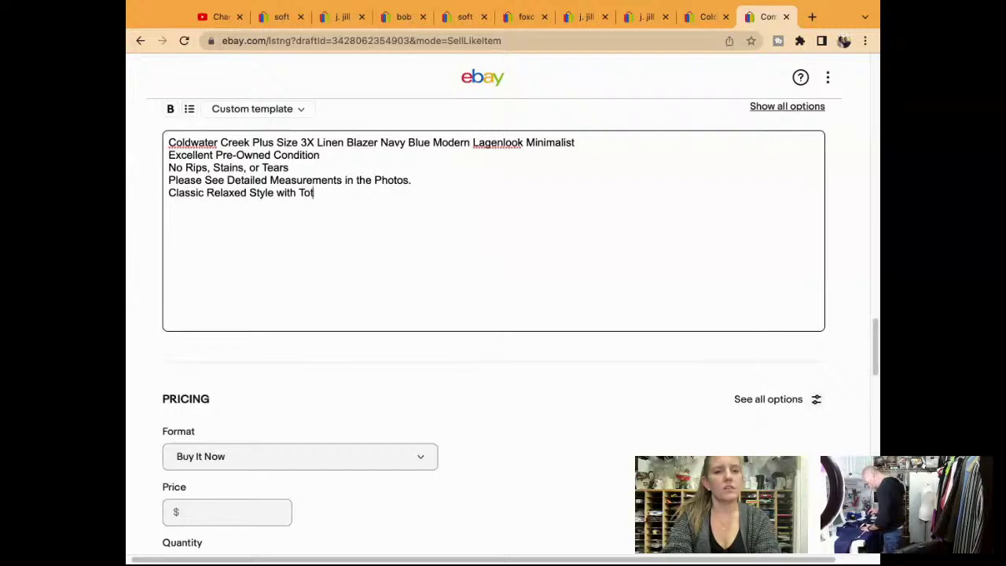
pyautogui.write('oise ')
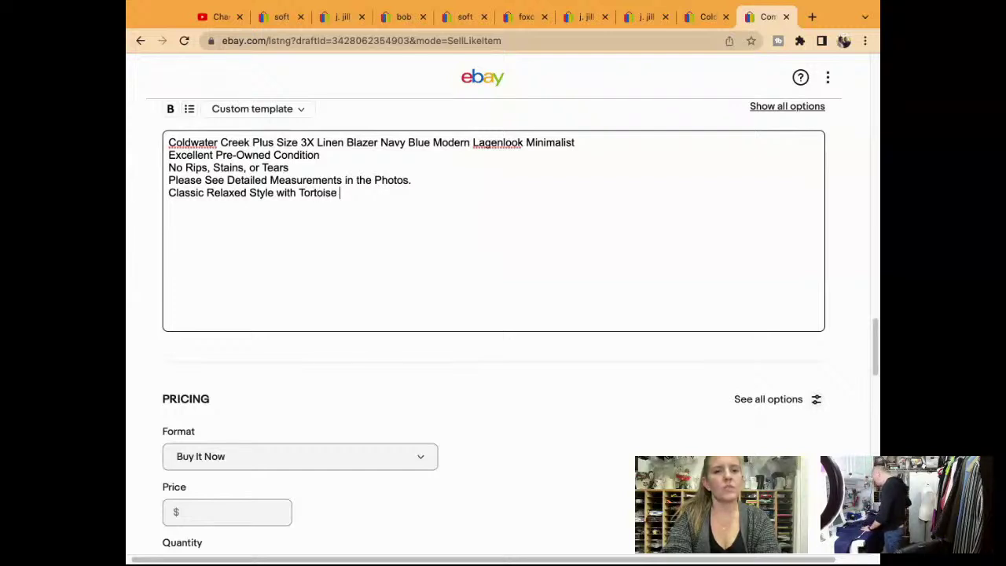
pyautogui.write('Shell Butto')
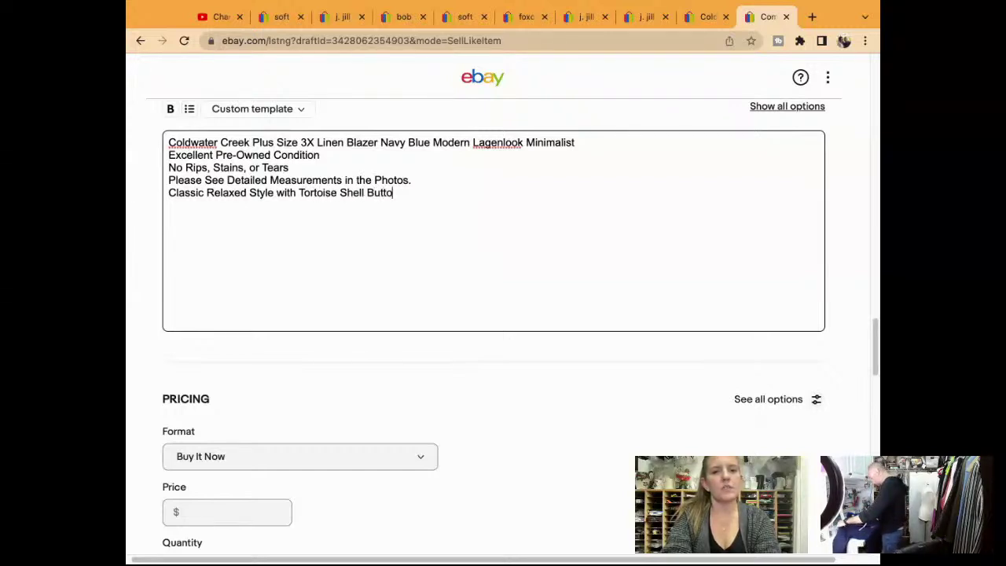
pyautogui.write('ns and Patch')
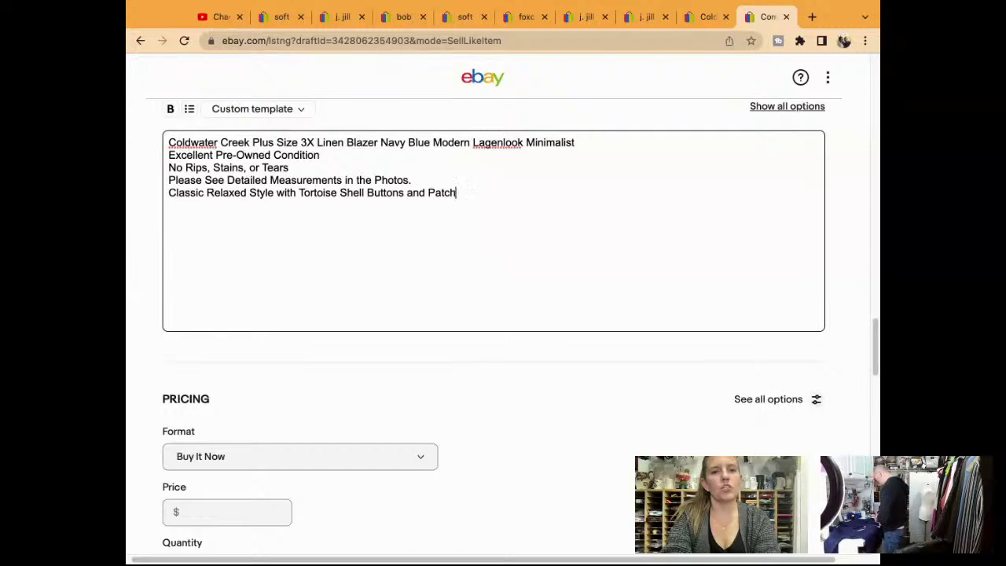
pyautogui.press('BackSpace')
pyautogui.press('BackSpace')
pyautogui.press('BackSpace')
pyautogui.press('BackSpace')
pyautogui.press('BackSpace')
pyautogui.write('Larg')
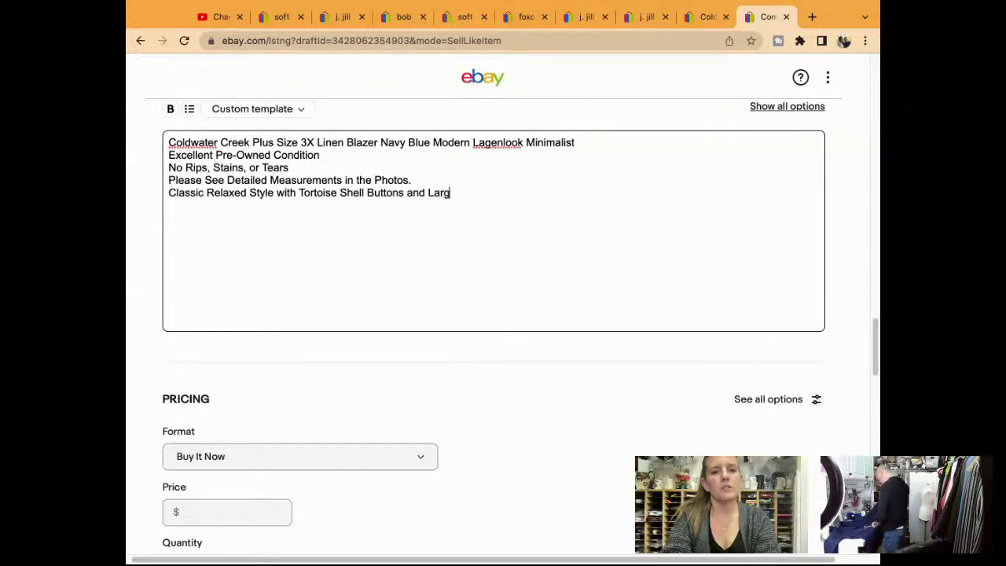
pyautogui.write('e Patch Pockets')
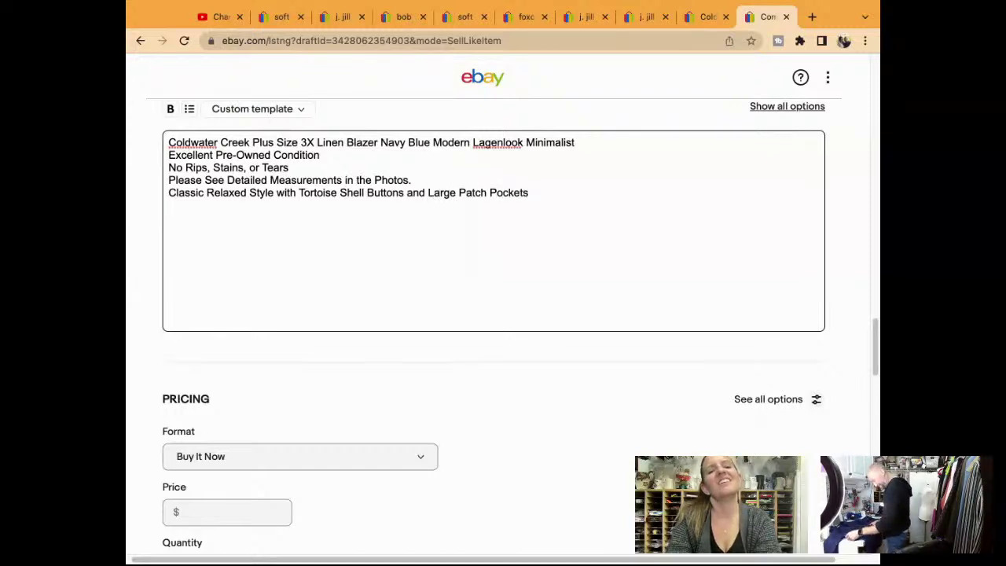
# Step: Set the Buy It Now price of the blazer to $59.95
pyautogui.scroll(-1, 503, 315)
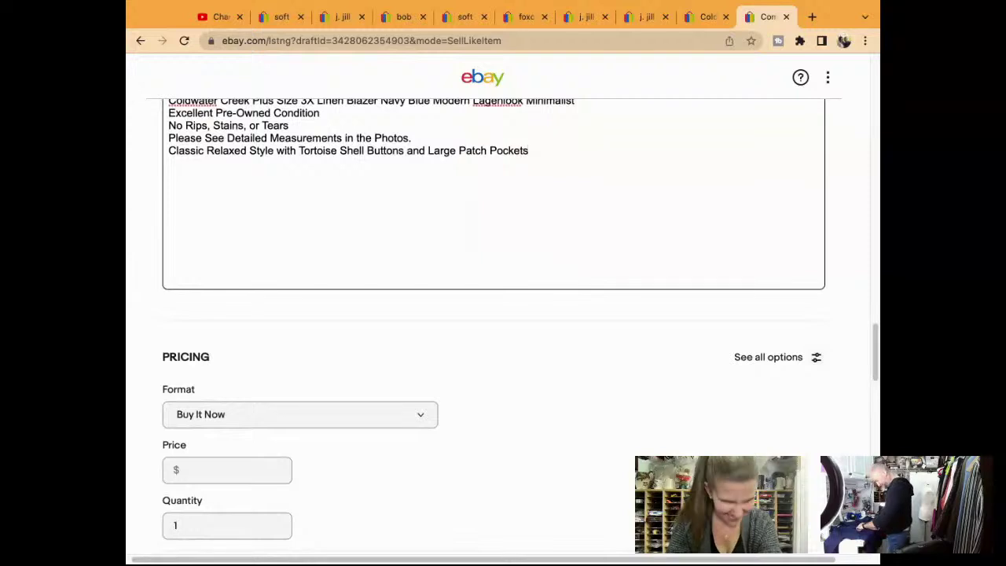
pyautogui.click(239, 478)
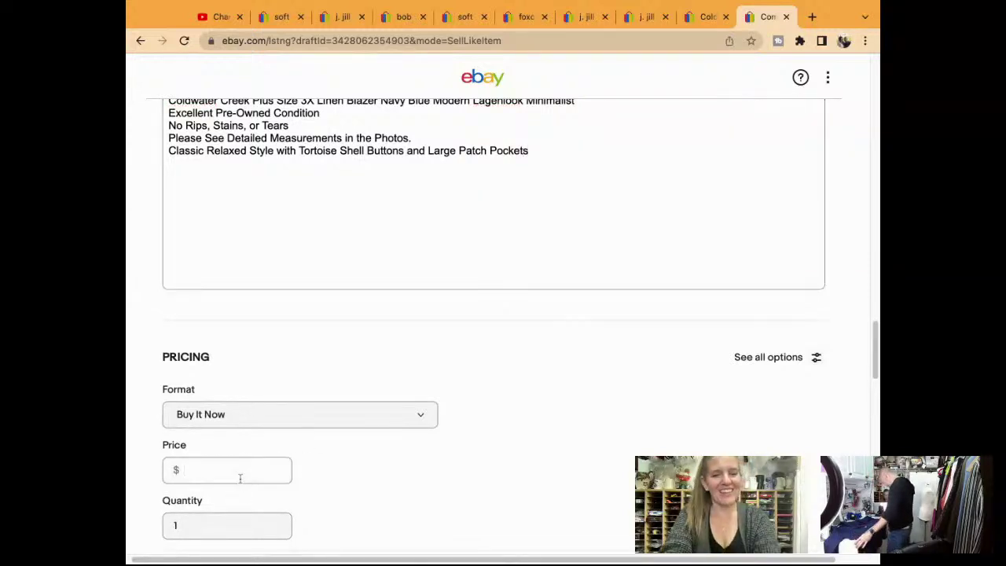
pyautogui.write('59.95')
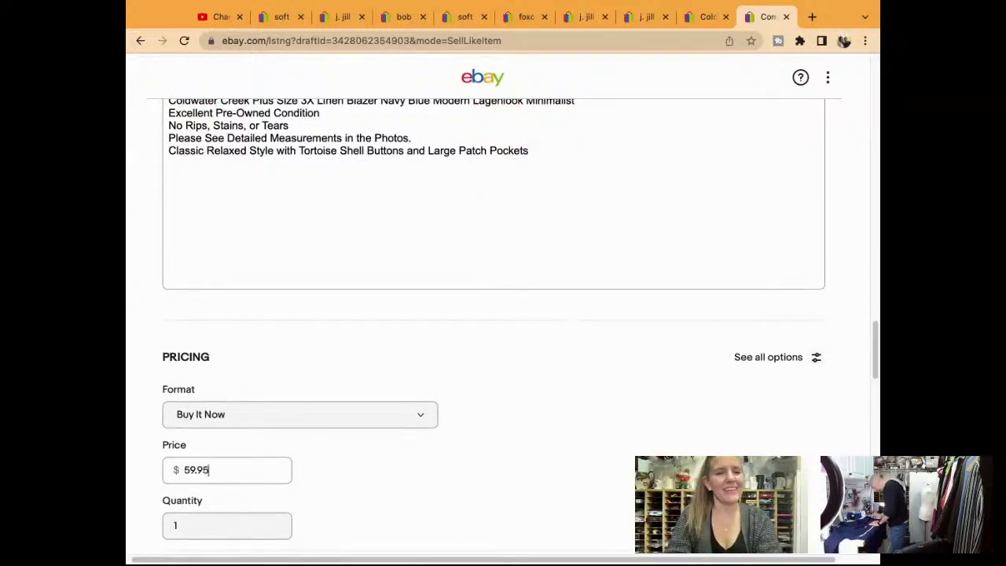
# Step: Review the whole listing draft, including title, item specifics, condition, description, pricing and offers
pyautogui.scroll(-6, 504, 314)
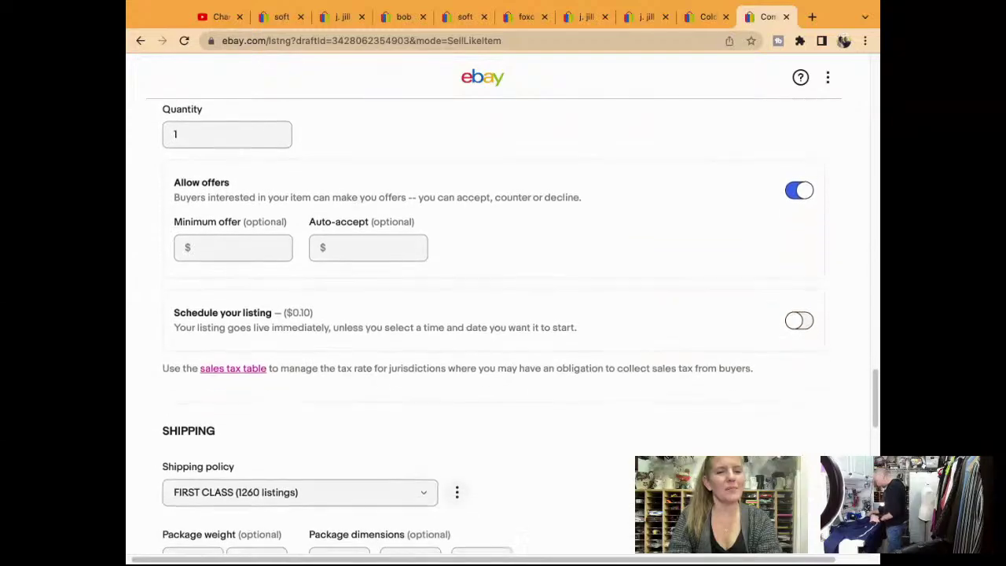
pyautogui.scroll(-8, 504, 315)
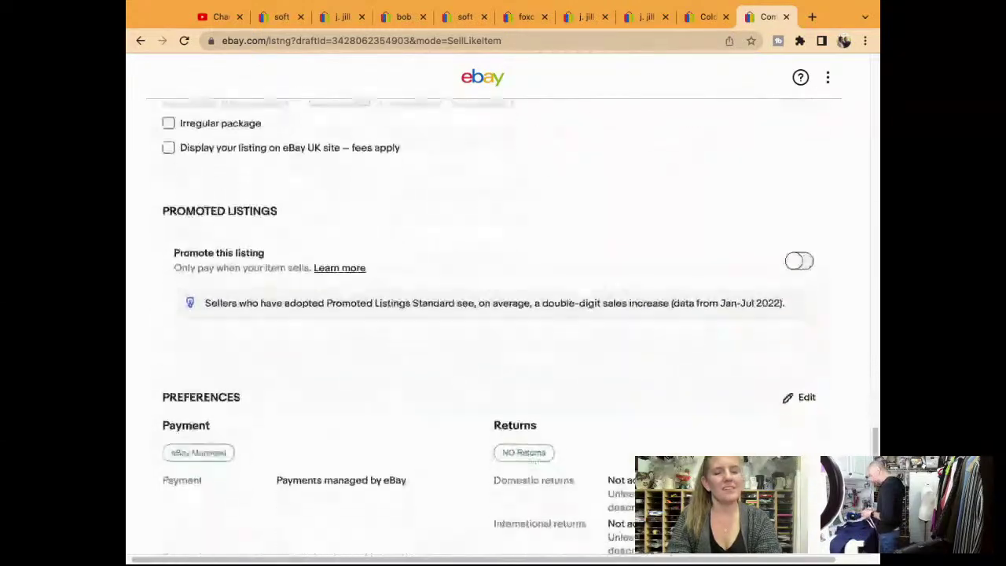
pyautogui.scroll(-5, 503, 314)
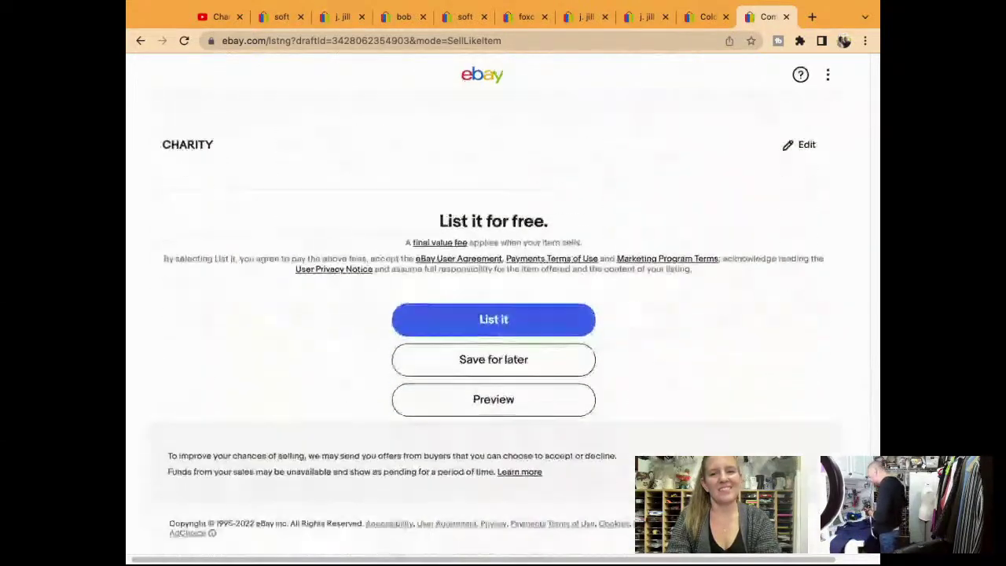
pyautogui.scroll(15, 503, 315)
pyautogui.scroll(12, 496, 315)
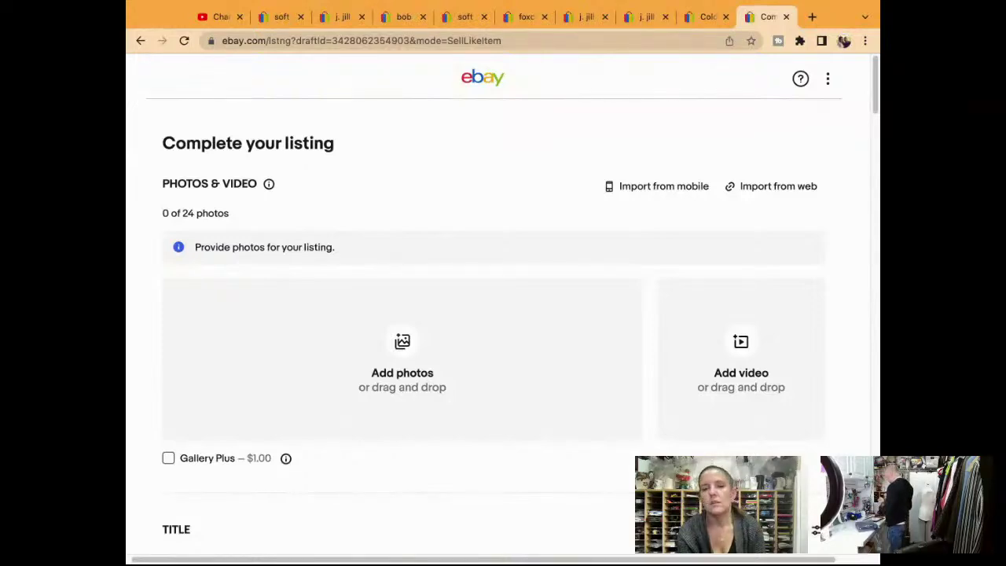
pyautogui.scroll(-5, 399, 429)
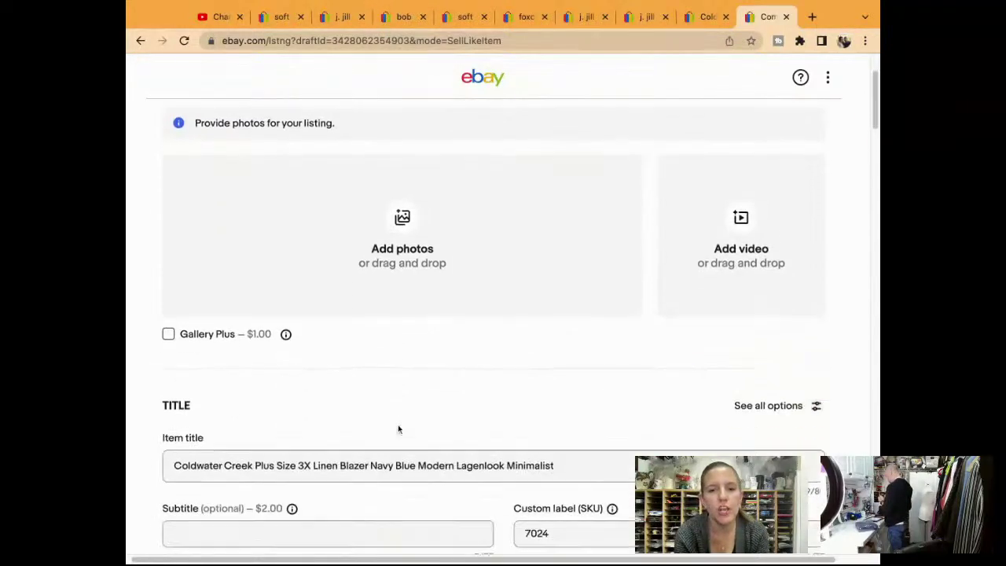
pyautogui.scroll(-4, 398, 429)
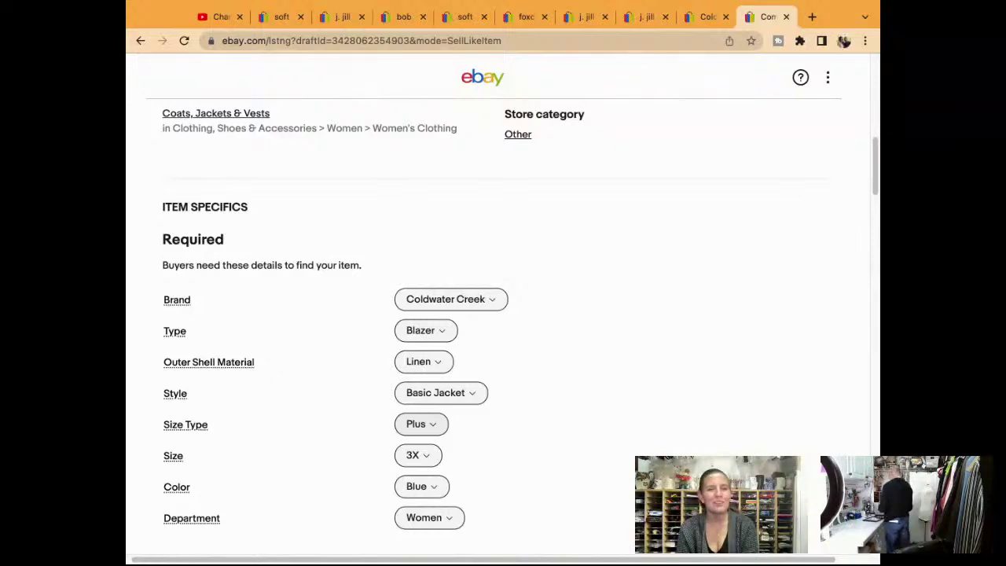
pyautogui.scroll(-1, 503, 315)
pyautogui.scroll(-5, 504, 314)
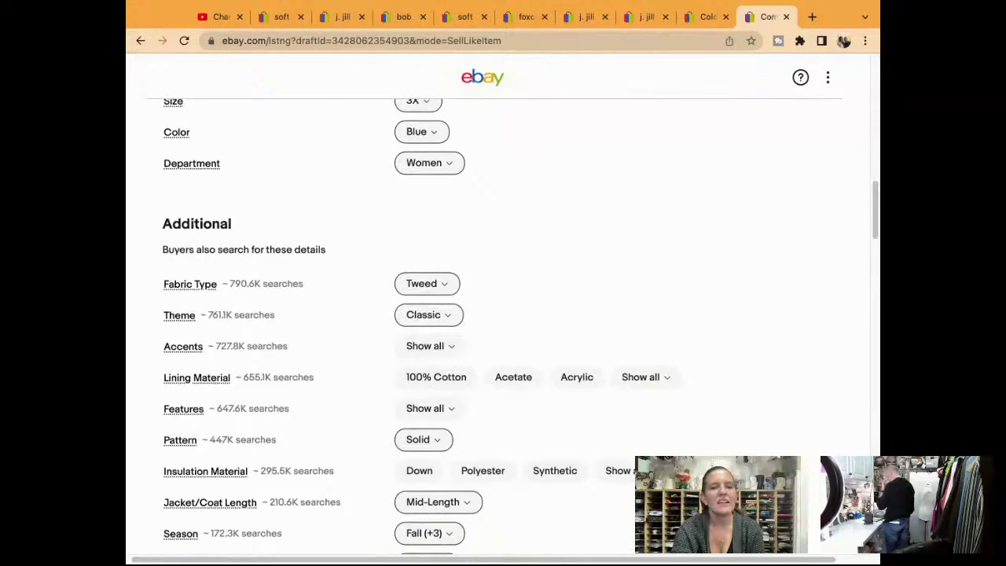
pyautogui.scroll(-15, 503, 315)
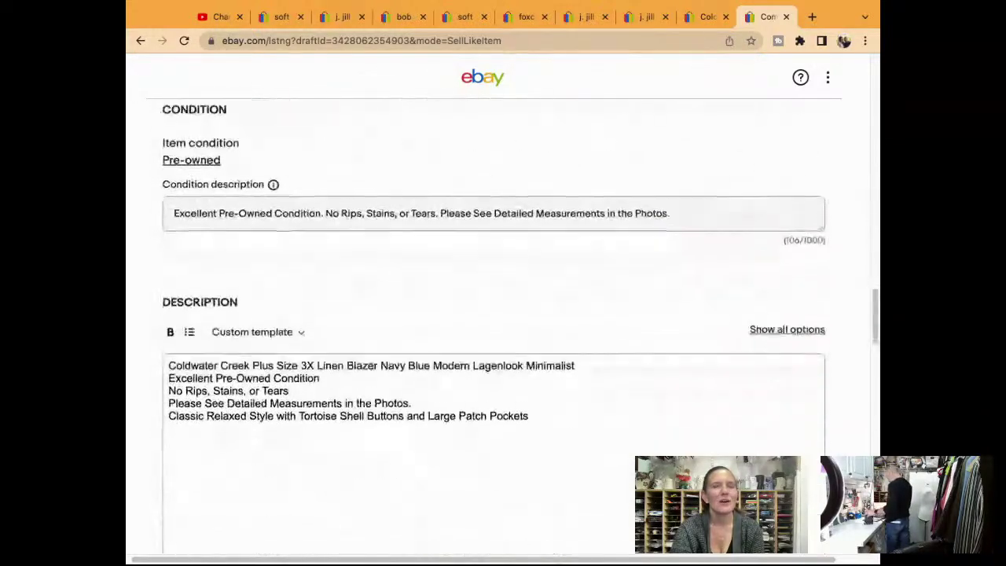
pyautogui.scroll(-6, 397, 410)
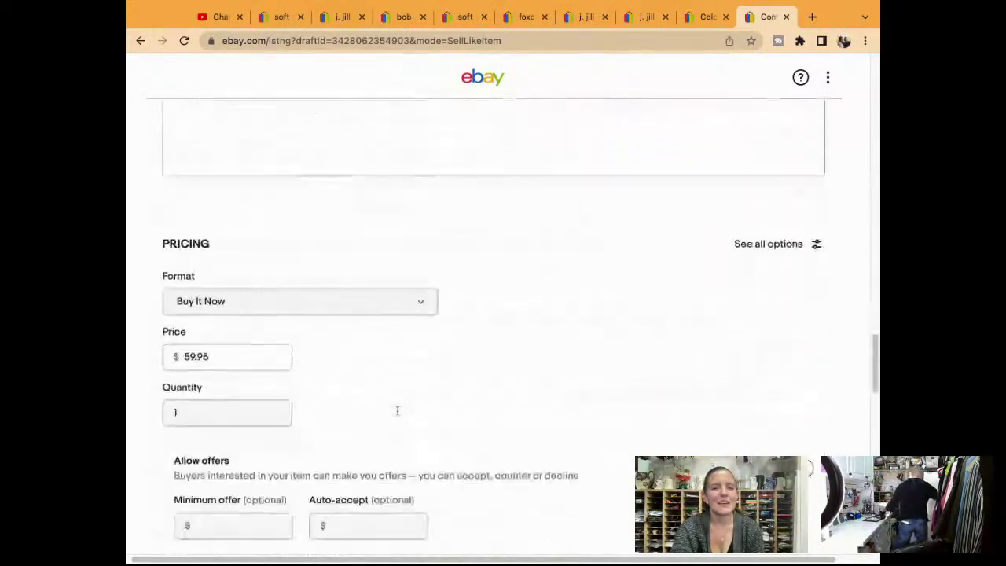
# Step: Change the shipping policy of the listing to PRIORITY
pyautogui.scroll(-10, 397, 410)
pyautogui.click(384, 236)
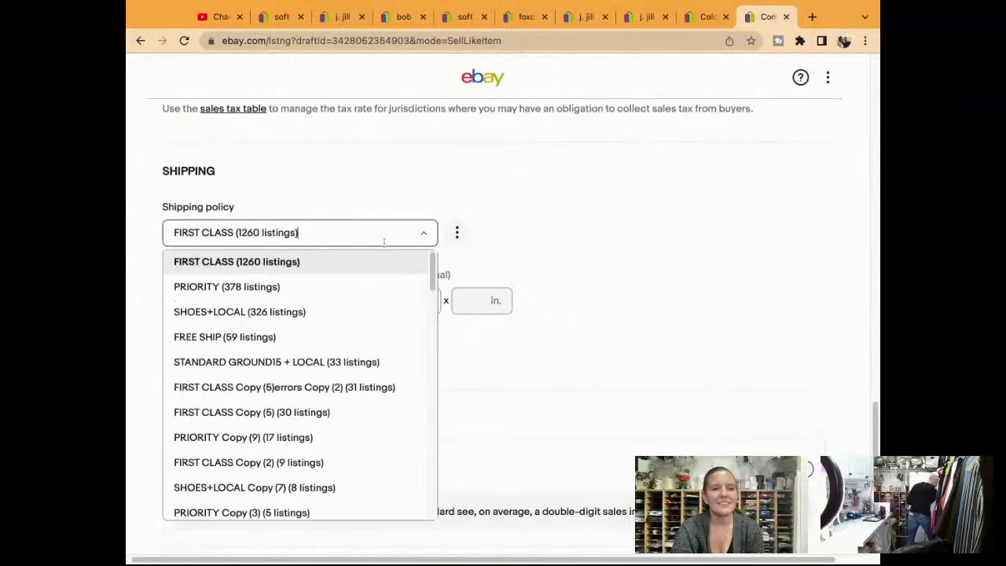
pyautogui.click(387, 296)
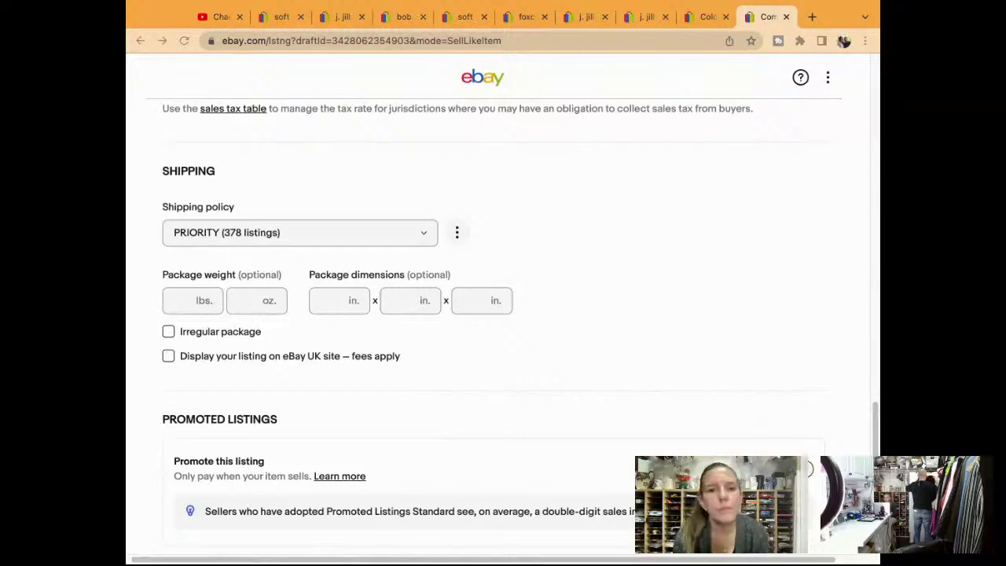
# Step: Reload the listing draft to bring in the blazer photos
pyautogui.scroll(1, 488, 322)
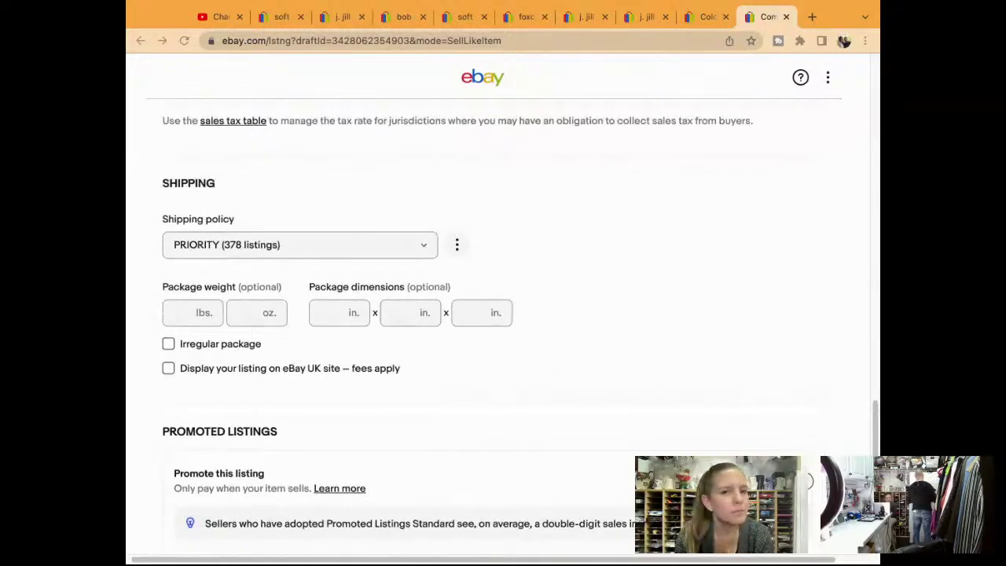
pyautogui.scroll(20, 504, 315)
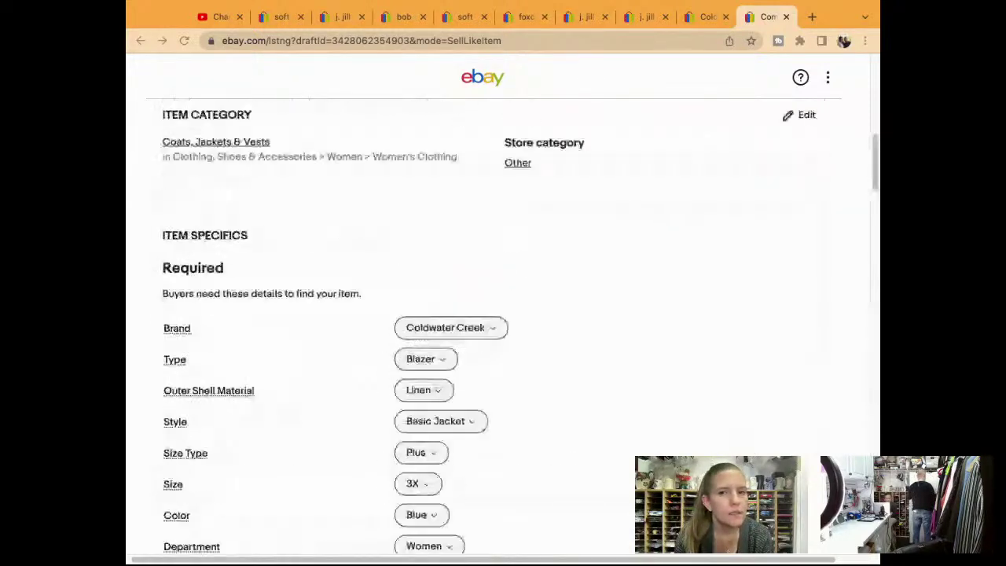
pyautogui.press('super+r')
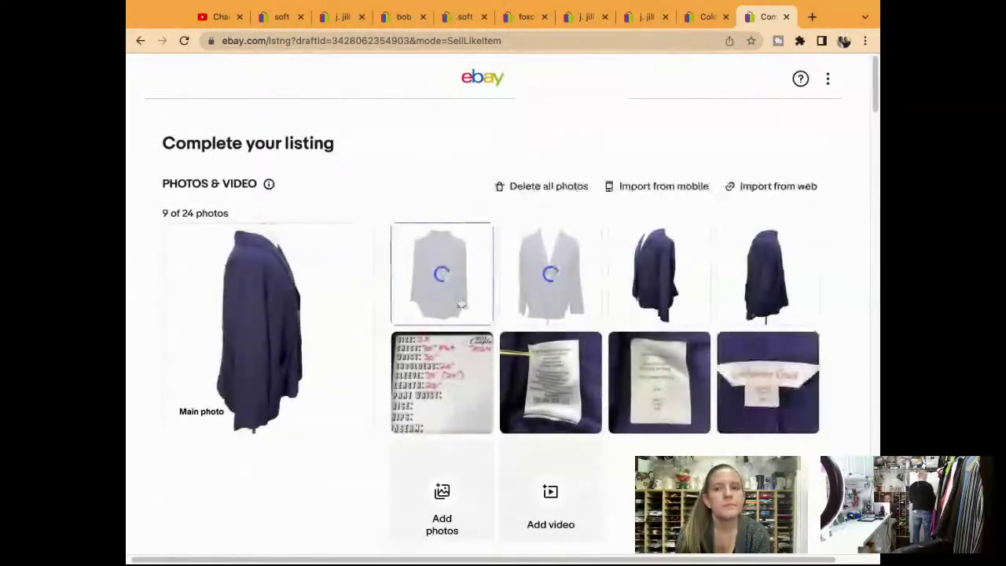
# Step: Reorder the photos: make the blazer's front view the main photo, put the measurement card last and the open-front side view right after the main photo
pyautogui.moveTo(548, 295)
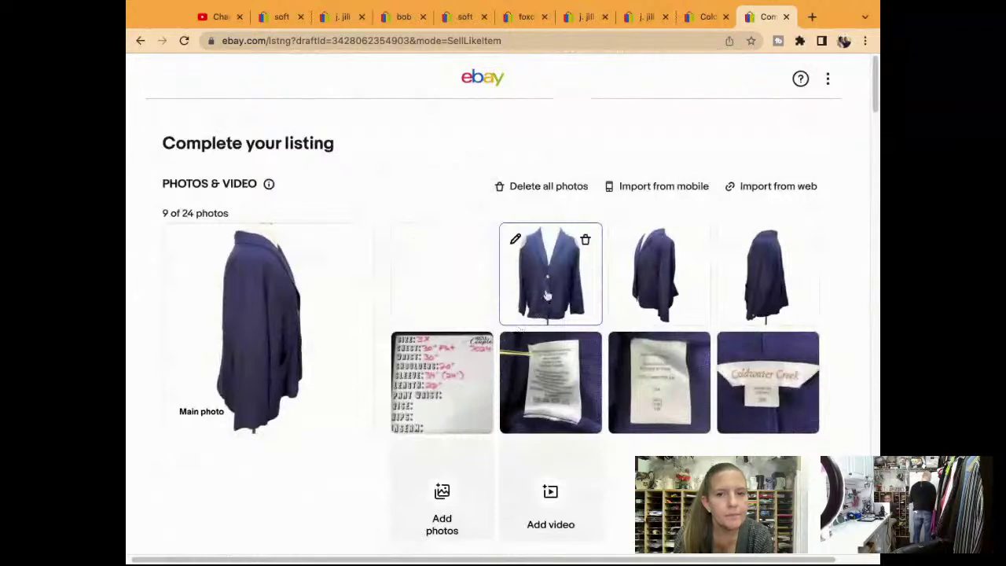
pyautogui.moveTo(548, 295); pyautogui.dragTo(306, 314)
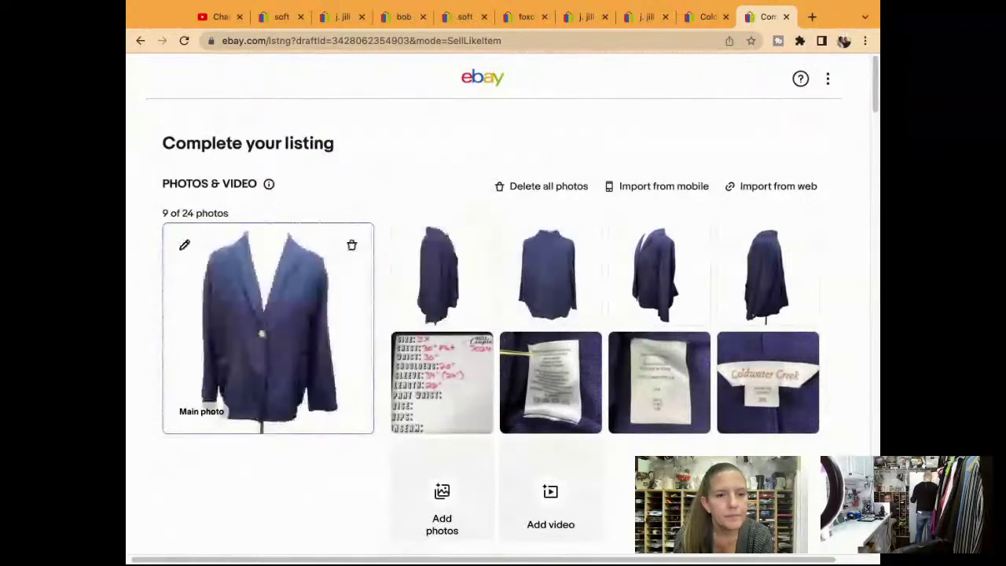
pyautogui.moveTo(442, 383); pyautogui.dragTo(740, 397)
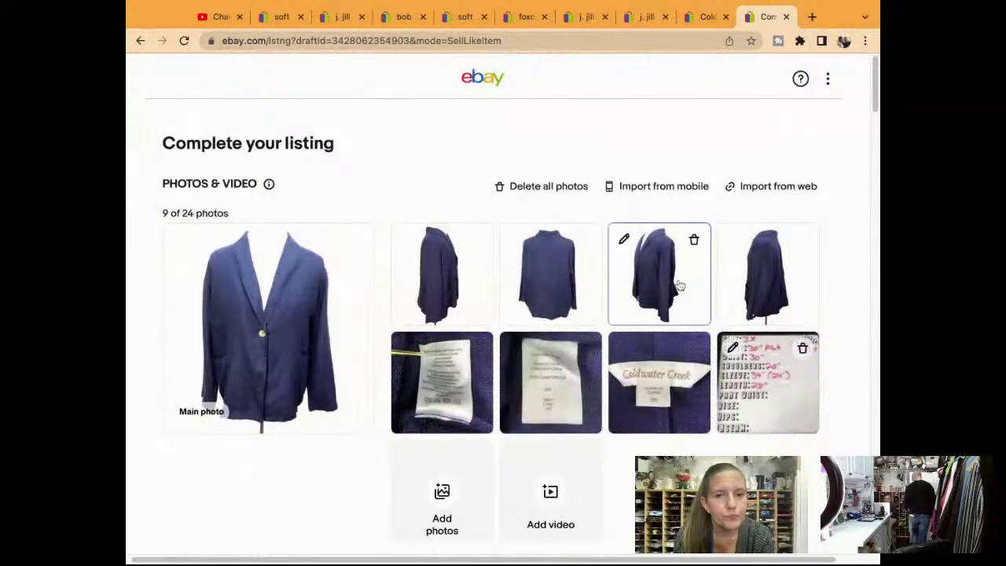
pyautogui.moveTo(659, 275); pyautogui.dragTo(471, 276)
# Step: Publish the Coldwater Creek blazer listing and close the confirmation
pyautogui.scroll(-15, 485, 276)
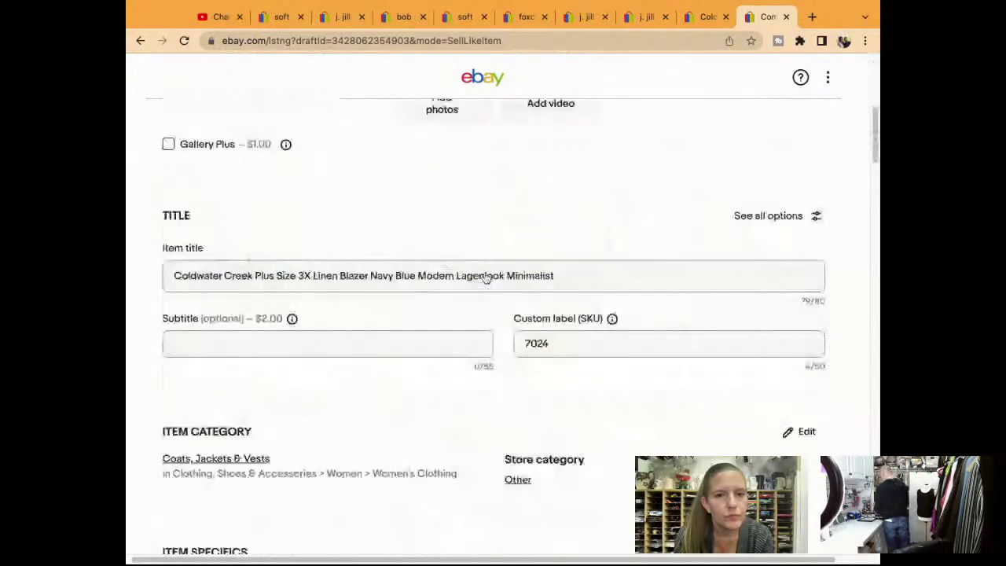
pyautogui.scroll(-20, 485, 276)
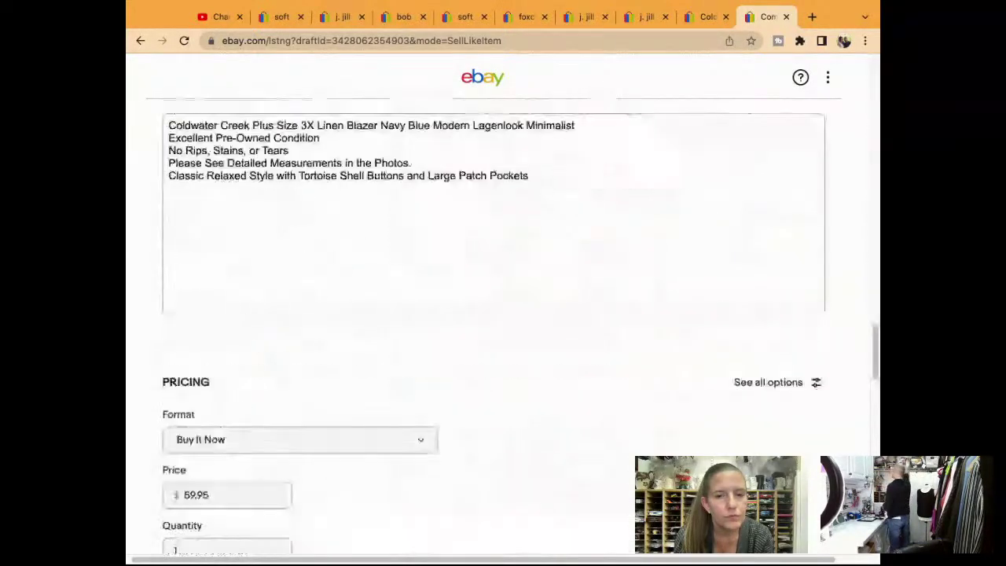
pyautogui.scroll(-10, 498, 341)
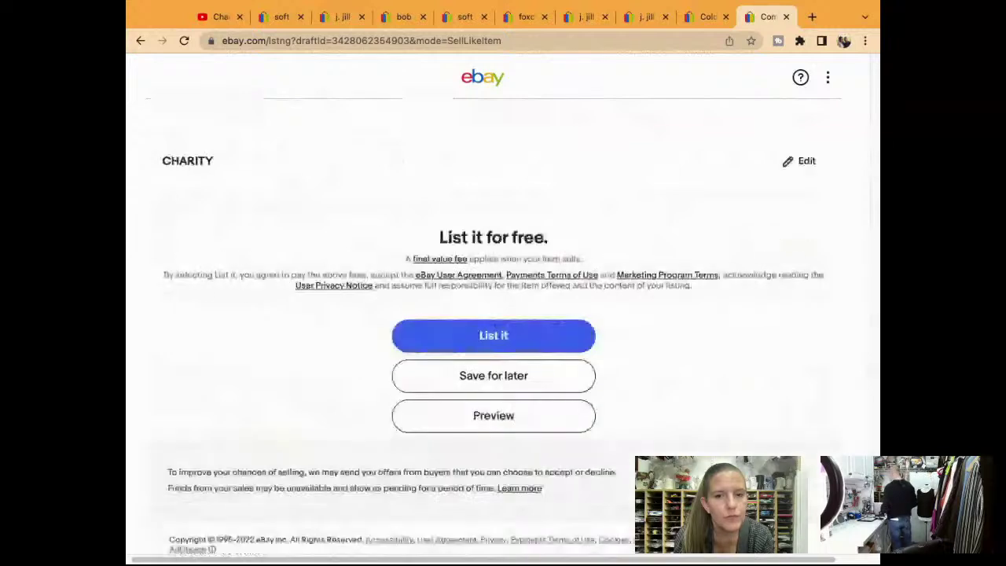
pyautogui.click(498, 340)
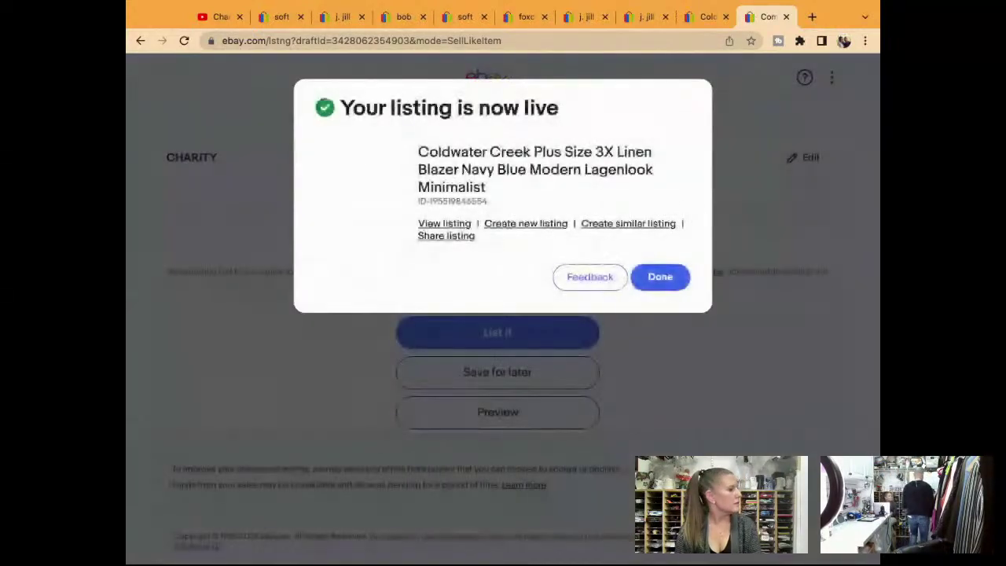
pyautogui.click(647, 277)
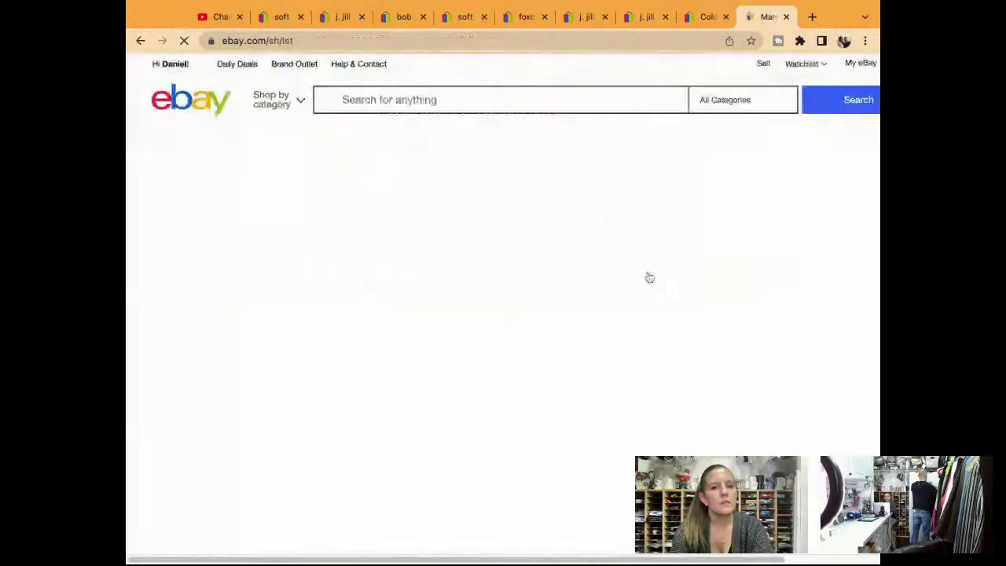
# Step: Enter "Bloomingdales tencel 38236g-840" as the eBay search query and copy the whole text
pyautogui.click(515, 95)
pyautogui.write('Bl')
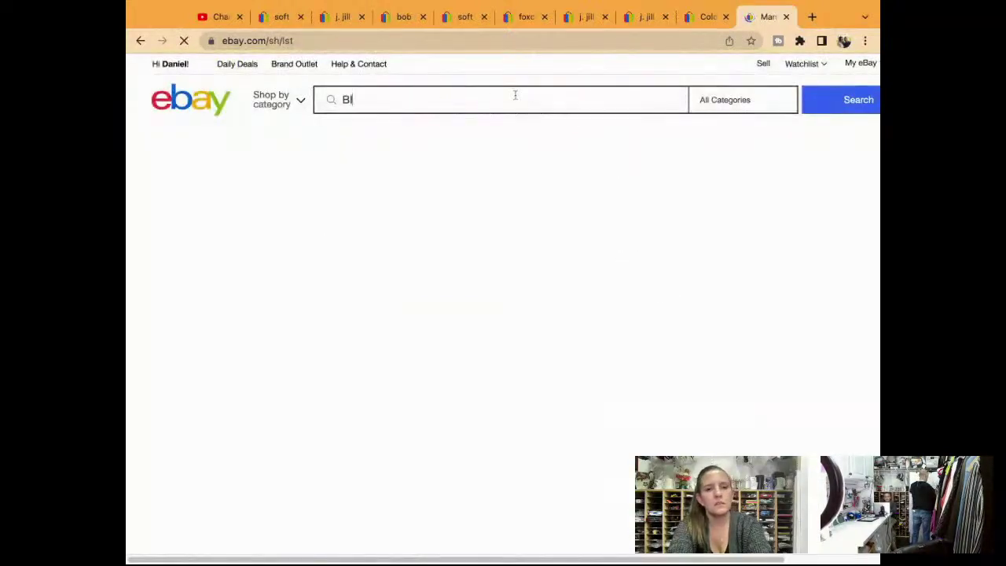
pyautogui.write('loo')
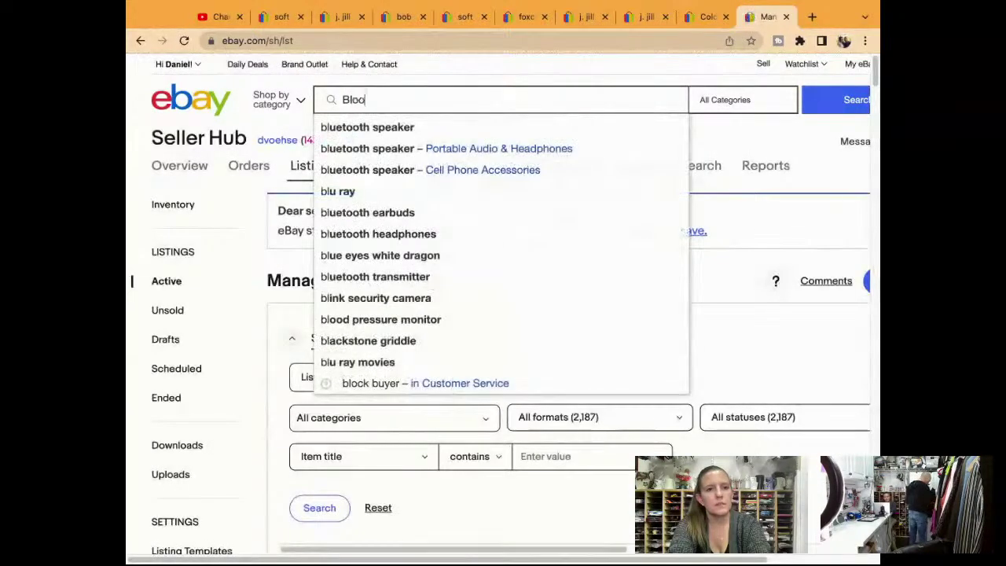
pyautogui.write('mingdales')
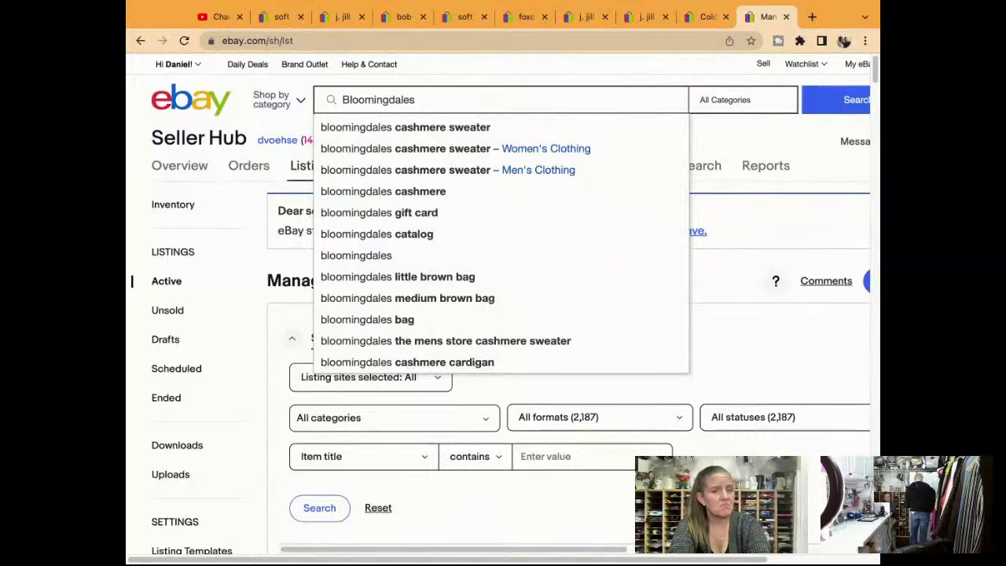
pyautogui.write('tenc')
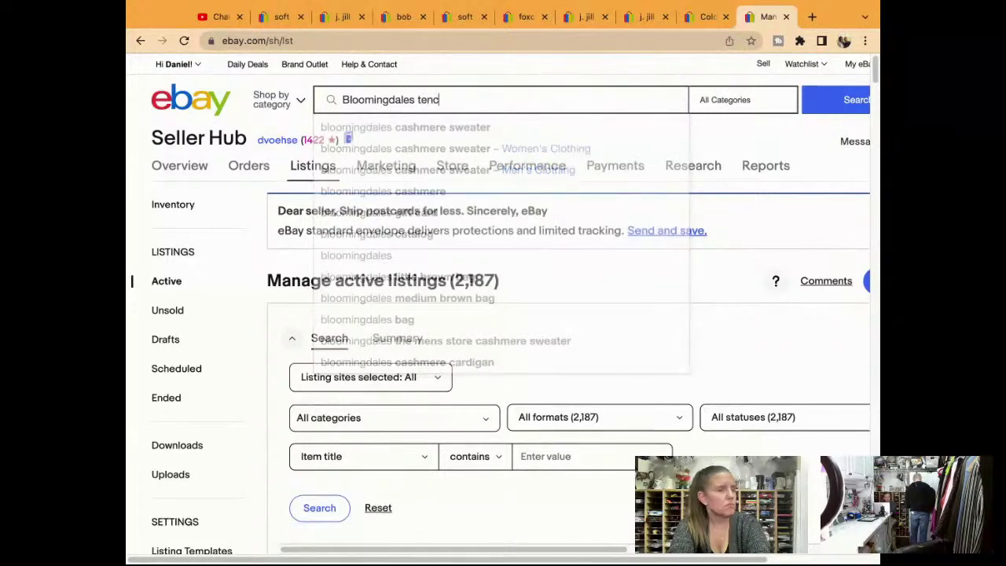
pyautogui.write('el 38236g-840')
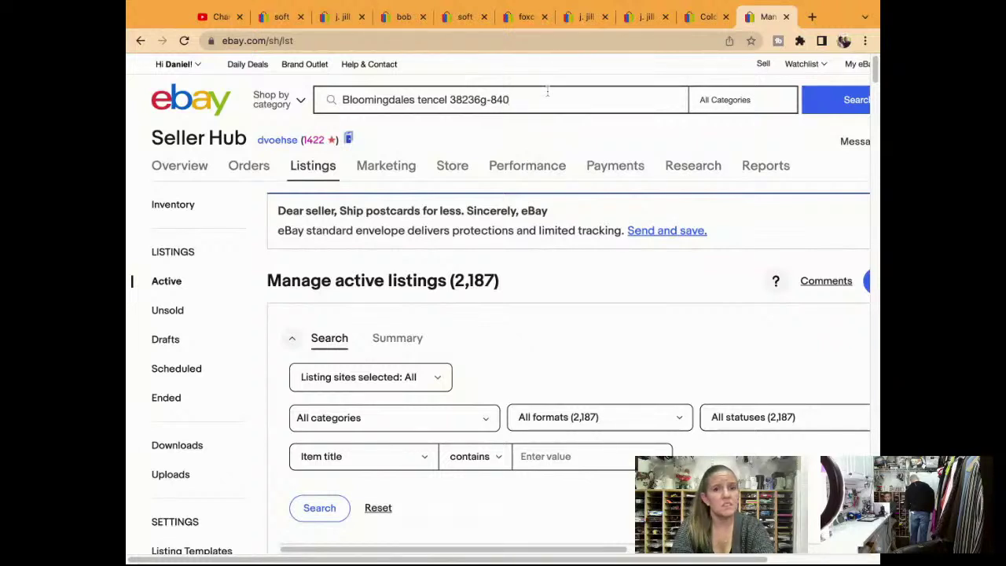
pyautogui.click(548, 92)
pyautogui.hotkey('ctrl', 'c')
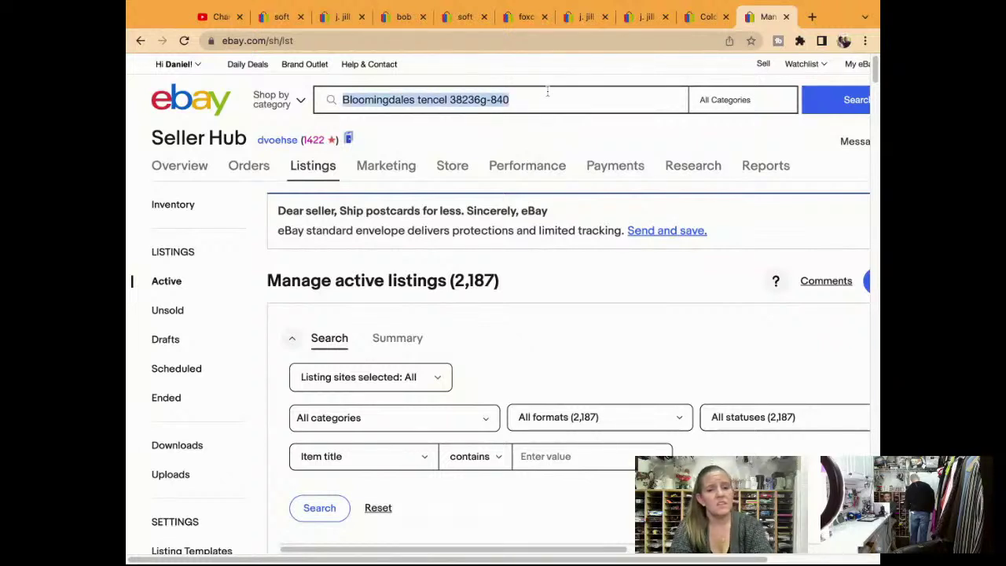
# Step: Search Google for the copied brand and style number in a new browser tab, and examine the web and image results
pyautogui.click(810, 18)
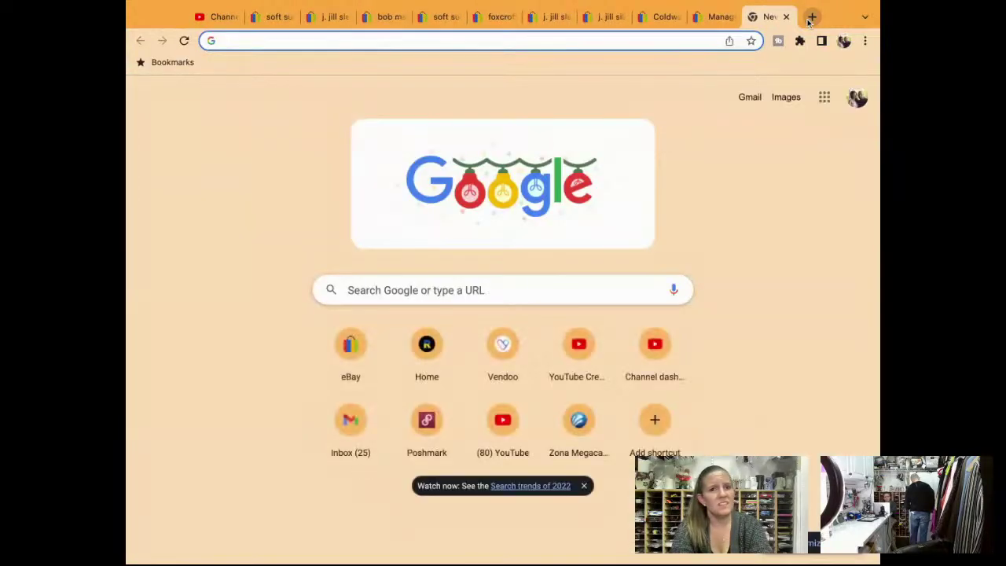
pyautogui.hotkey('ctrl', 'v')
pyautogui.press('Return')
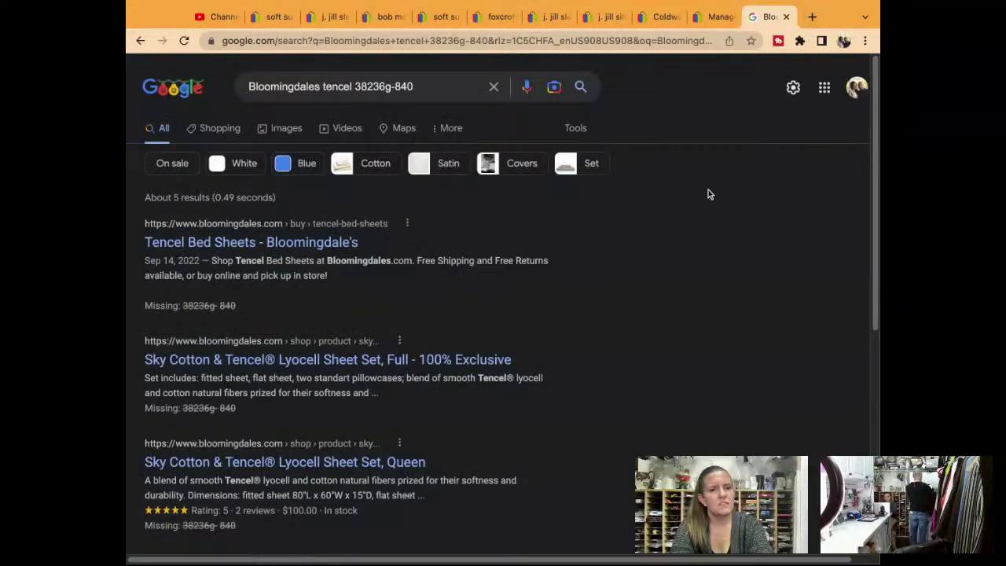
pyautogui.scroll(-5, 583, 346)
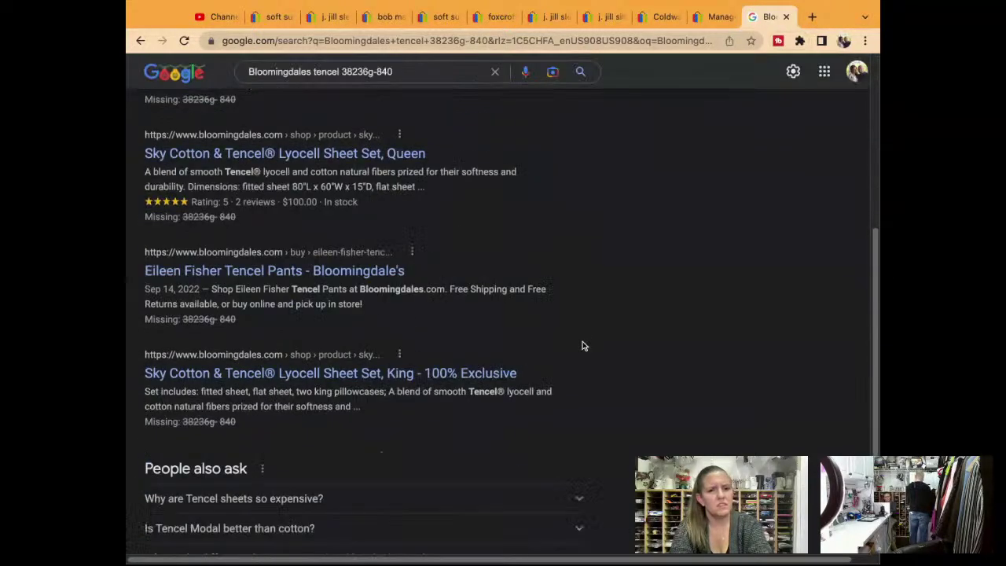
pyautogui.scroll(5, 583, 346)
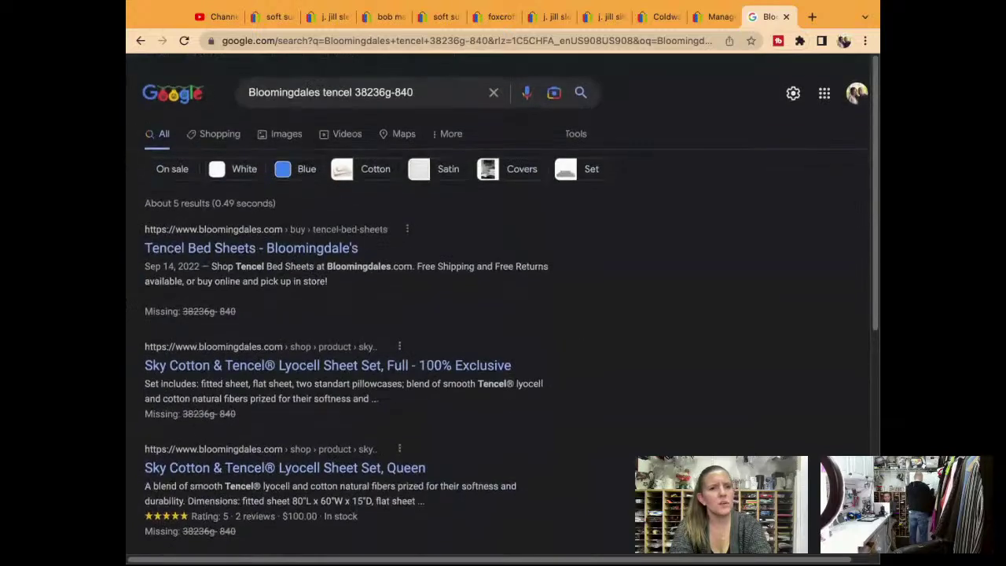
pyautogui.click(283, 129)
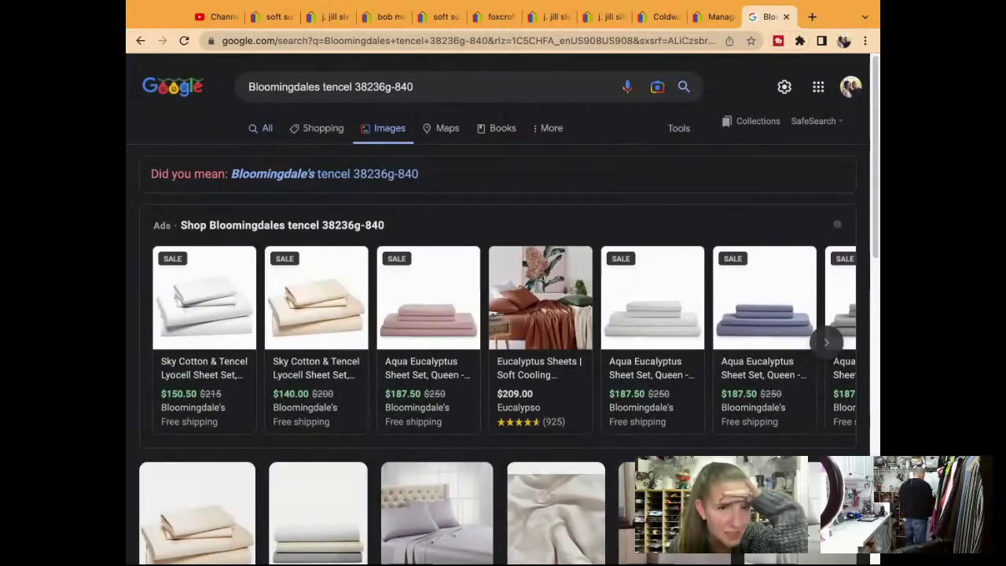
pyautogui.scroll(-3, 391, 422)
pyautogui.scroll(3, 424, 236)
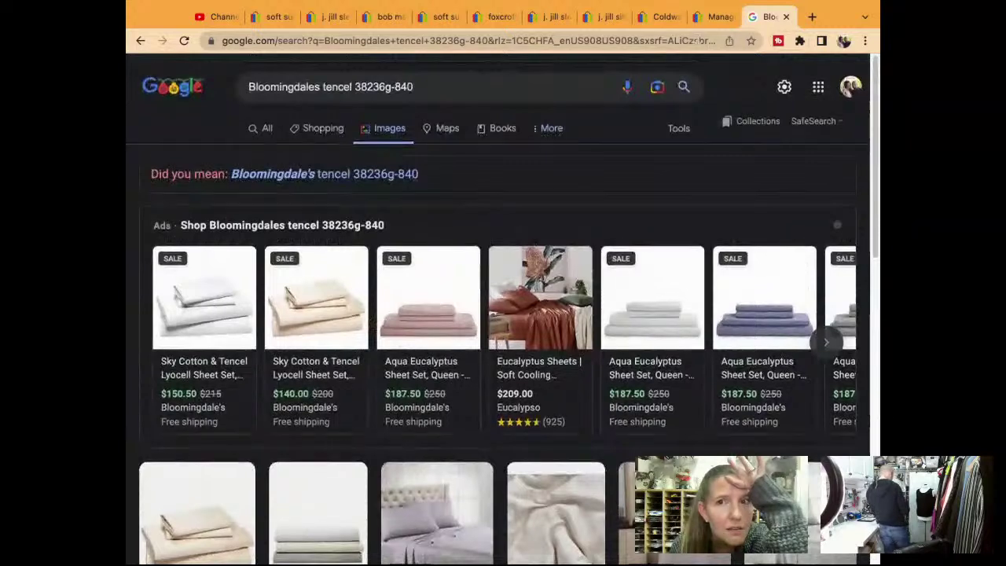
# Step: Return to eBay, replace the style number in the query with "Black Shell Top", and run the search
pyautogui.click(712, 16)
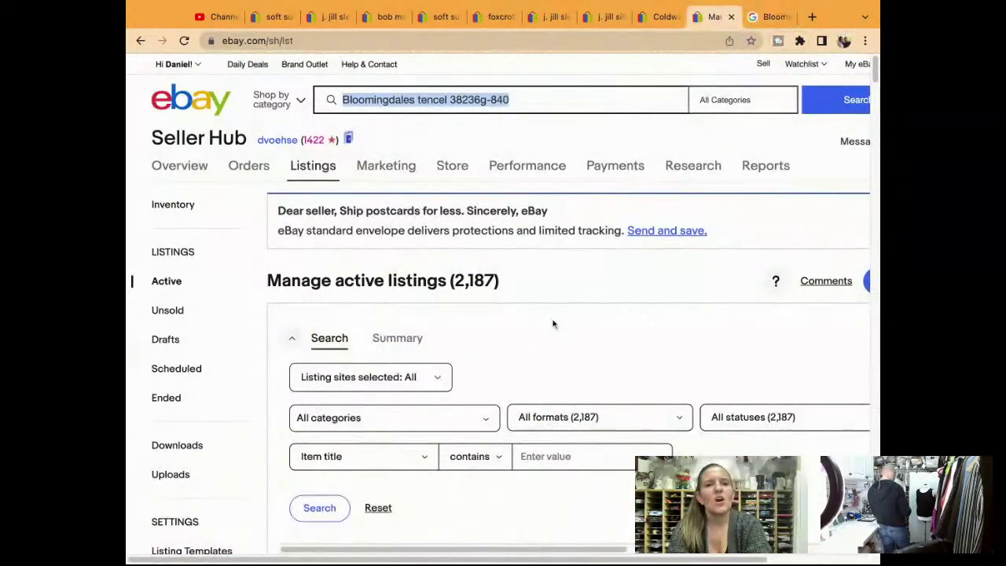
pyautogui.click(449, 100)
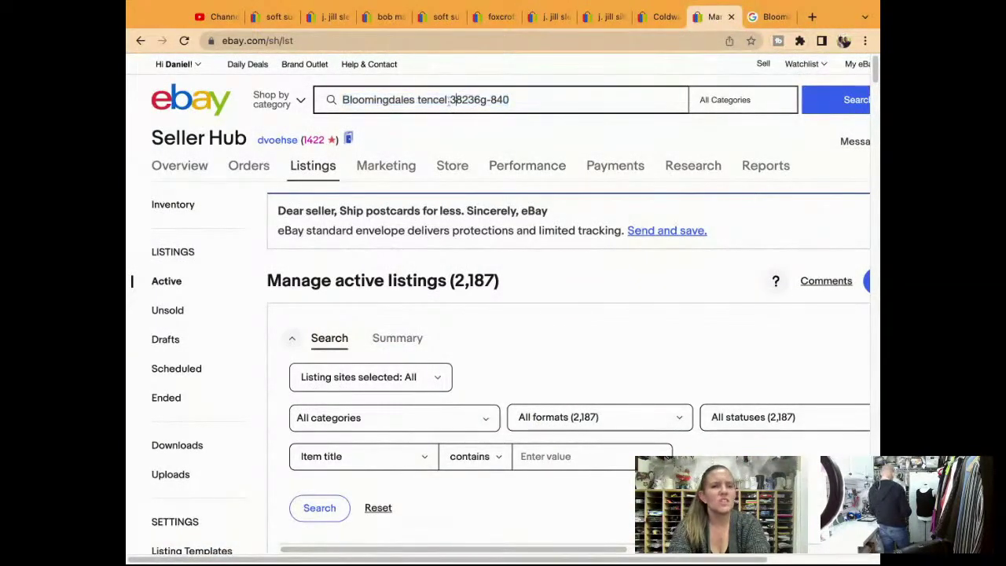
pyautogui.hotkey('shift', 'End')
pyautogui.press('BackSpace')
pyautogui.write('Blakc')
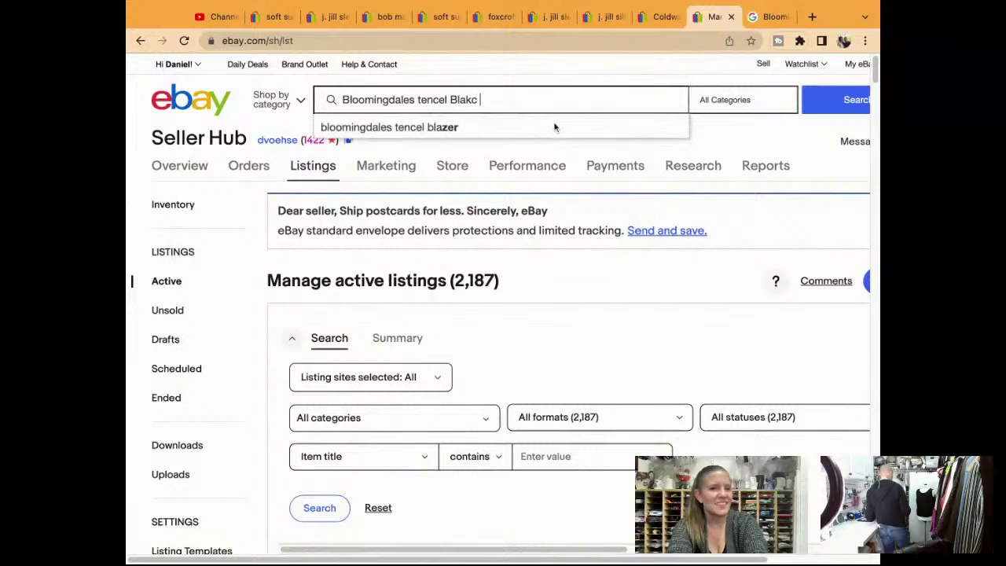
pyautogui.press('BackSpace')
pyautogui.press('BackSpace')
pyautogui.write('ck Shell TOp')
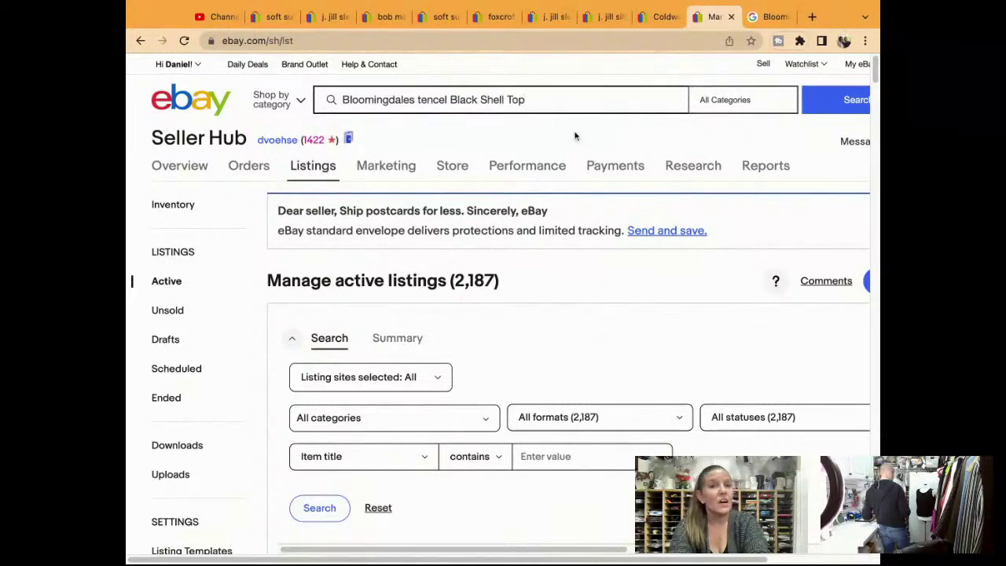
pyautogui.hotkey('ctrl', 'a')
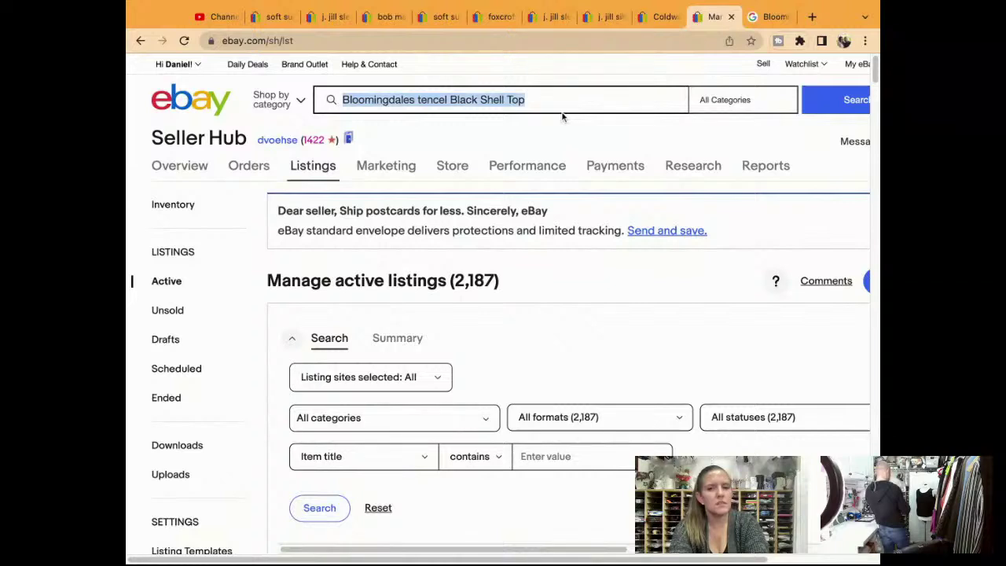
pyautogui.click(819, 106)
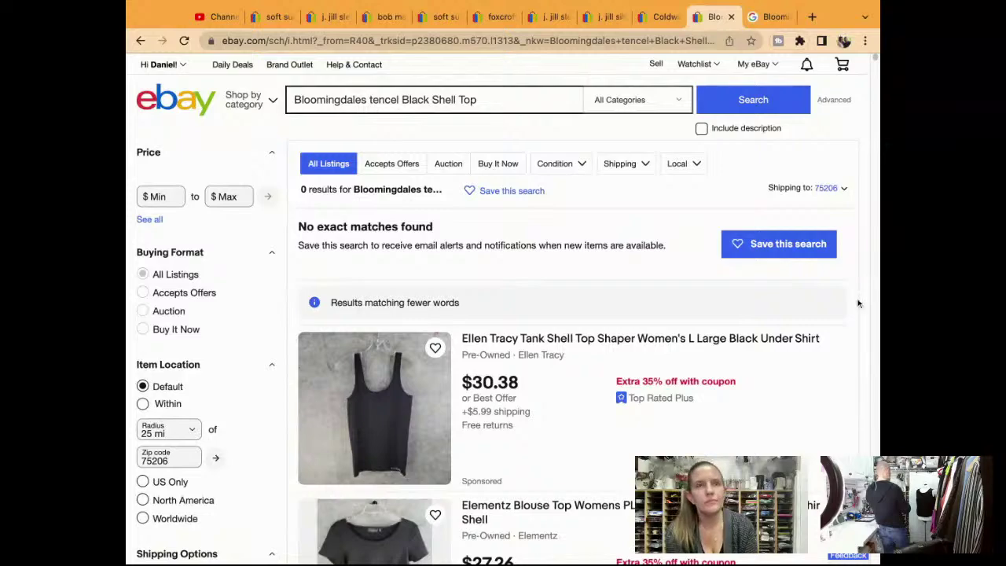
# Step: Examine the active black shell top listings, then filter to sold items and compare the styles and selling prices
pyautogui.scroll(-5, 723, 380)
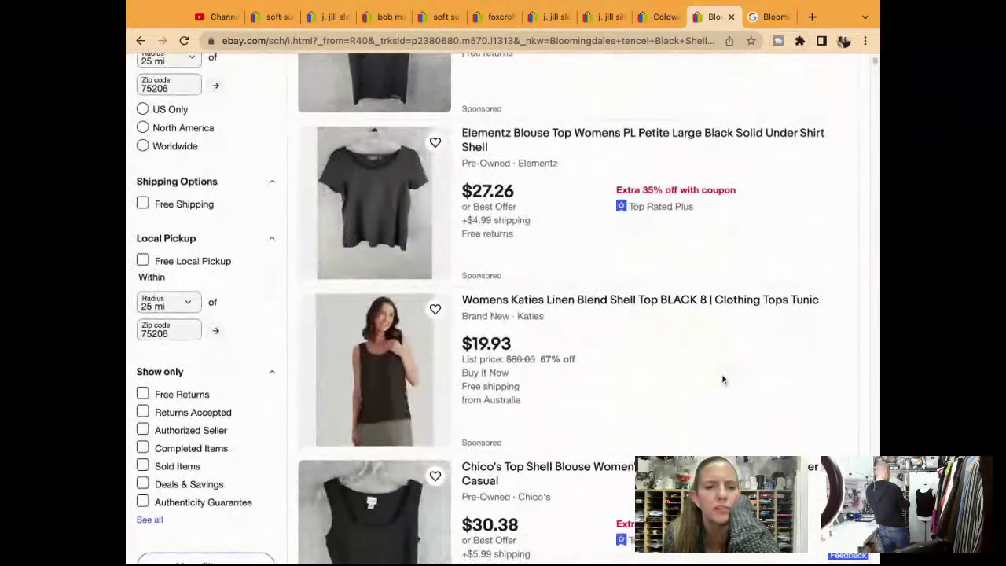
pyautogui.scroll(-6, 724, 379)
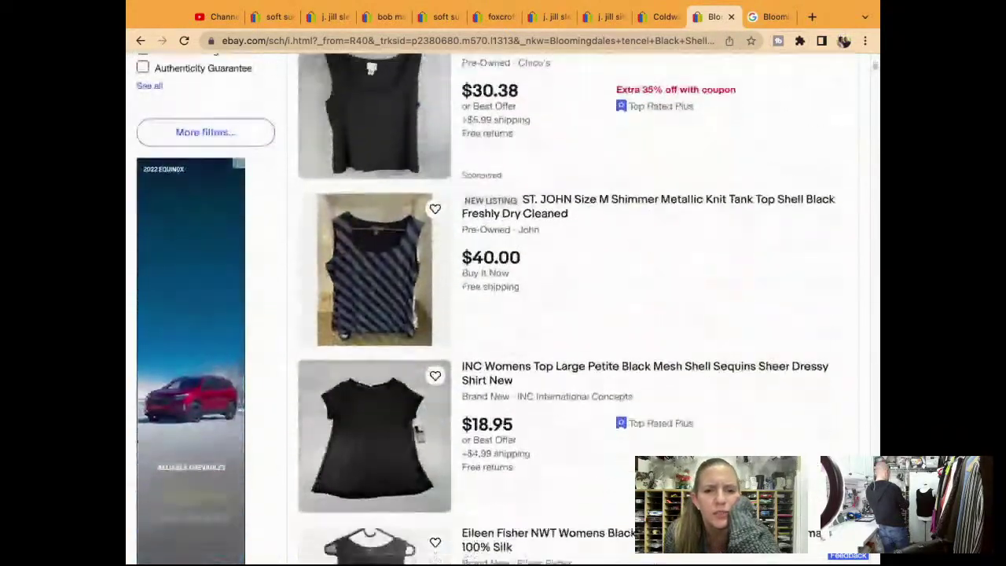
pyautogui.scroll(4, 504, 306)
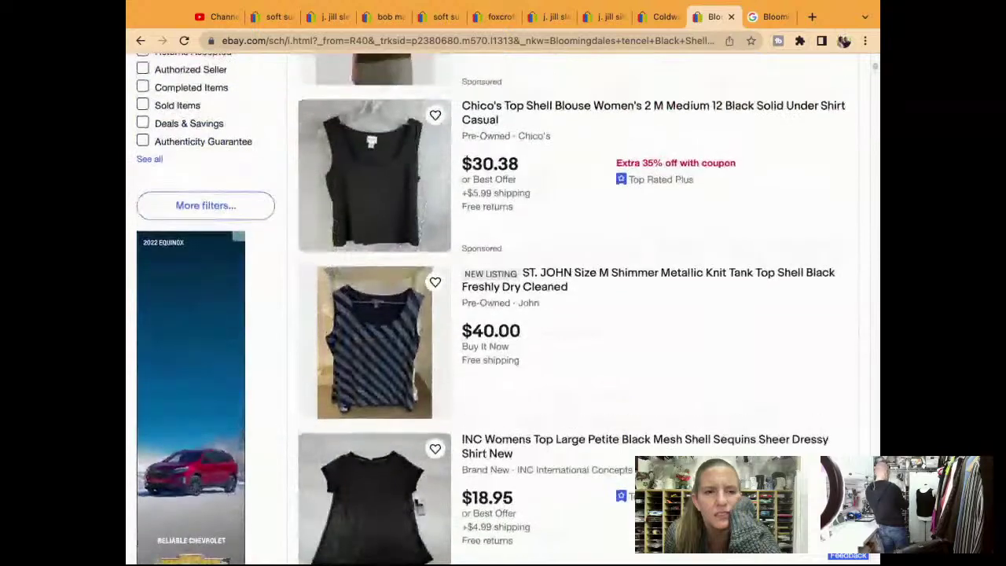
pyautogui.click(187, 288)
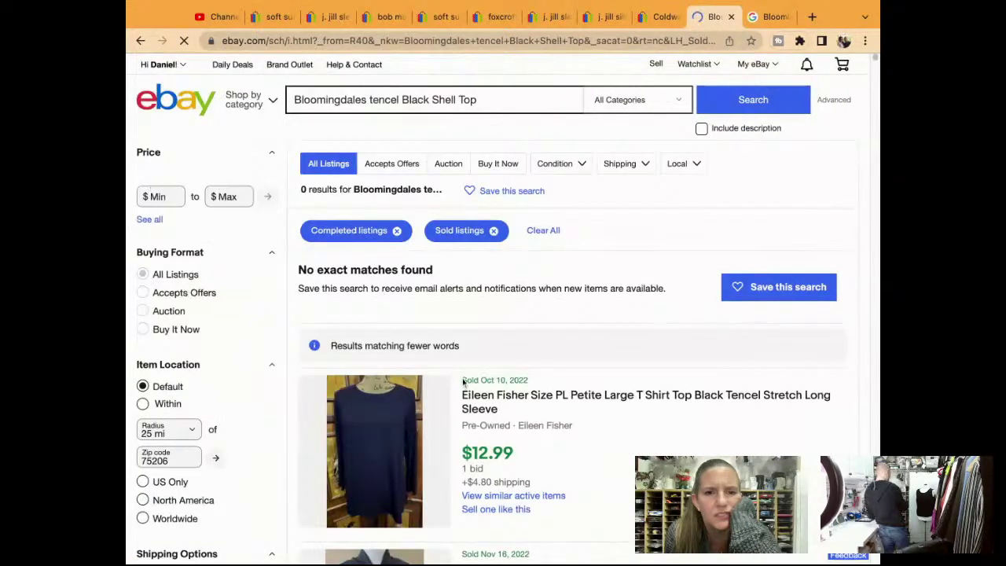
pyautogui.scroll(-3, 463, 382)
pyautogui.scroll(-4, 425, 361)
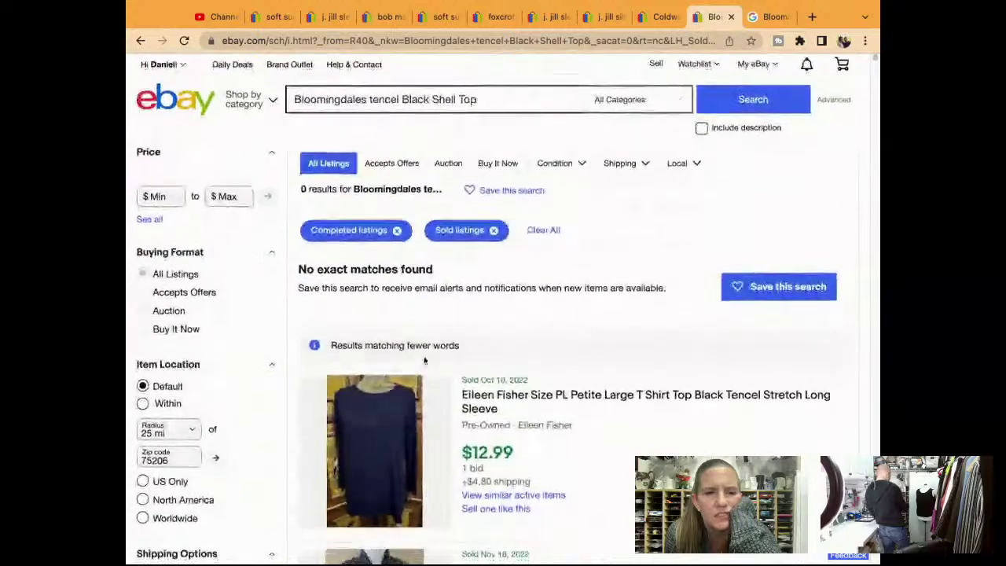
pyautogui.scroll(-3, 424, 361)
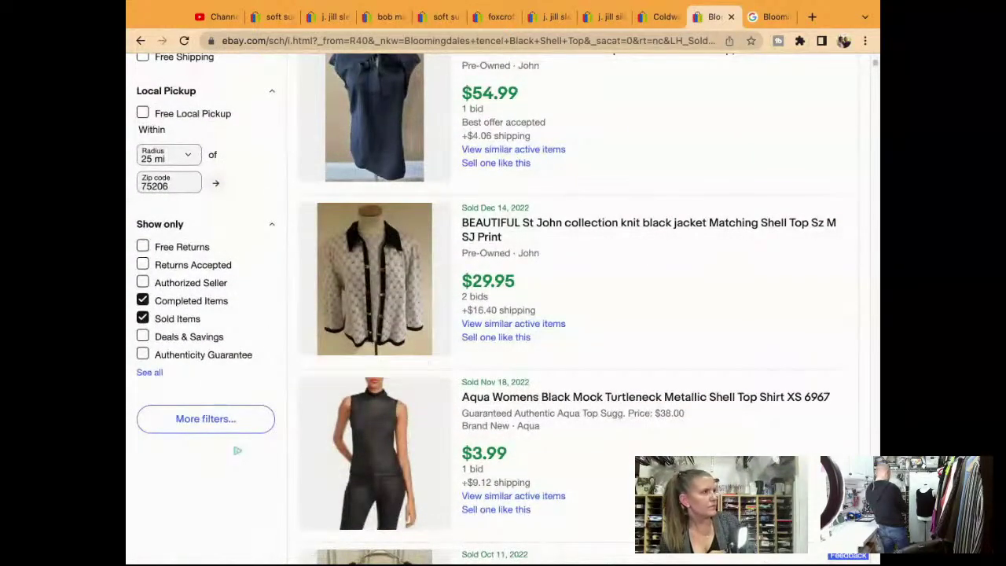
pyautogui.scroll(-8, 439, 427)
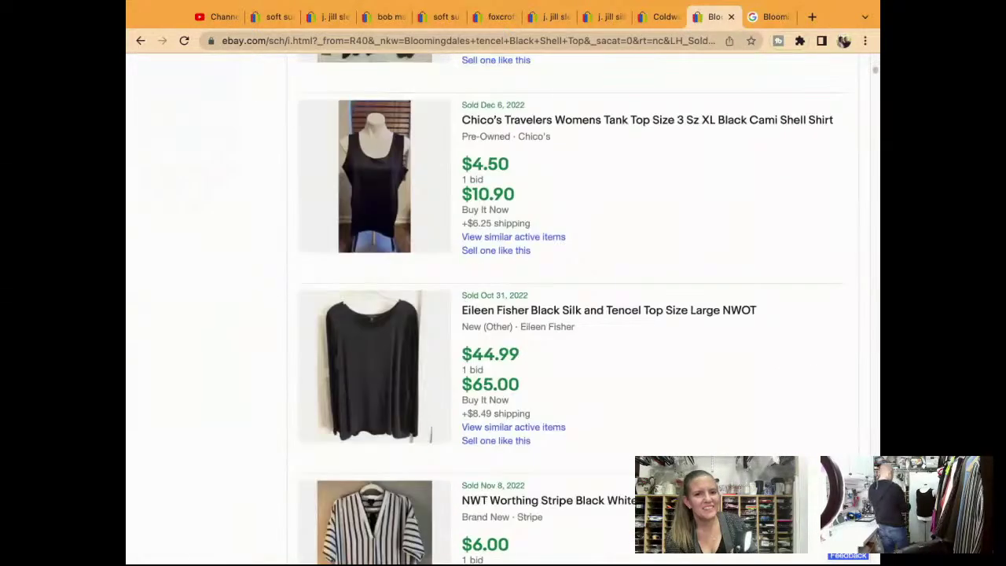
pyautogui.scroll(10, 438, 427)
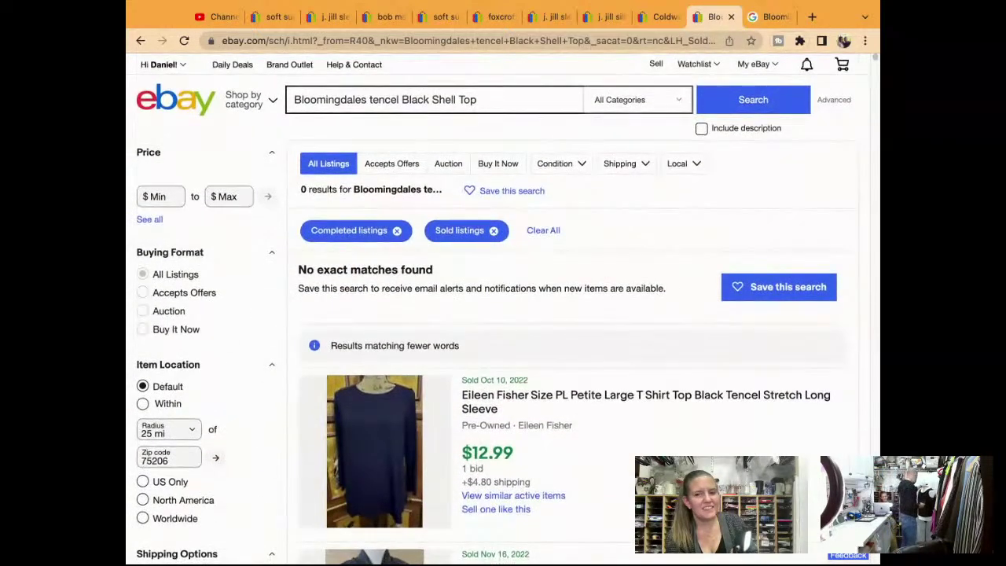
pyautogui.scroll(-7, 236, 456)
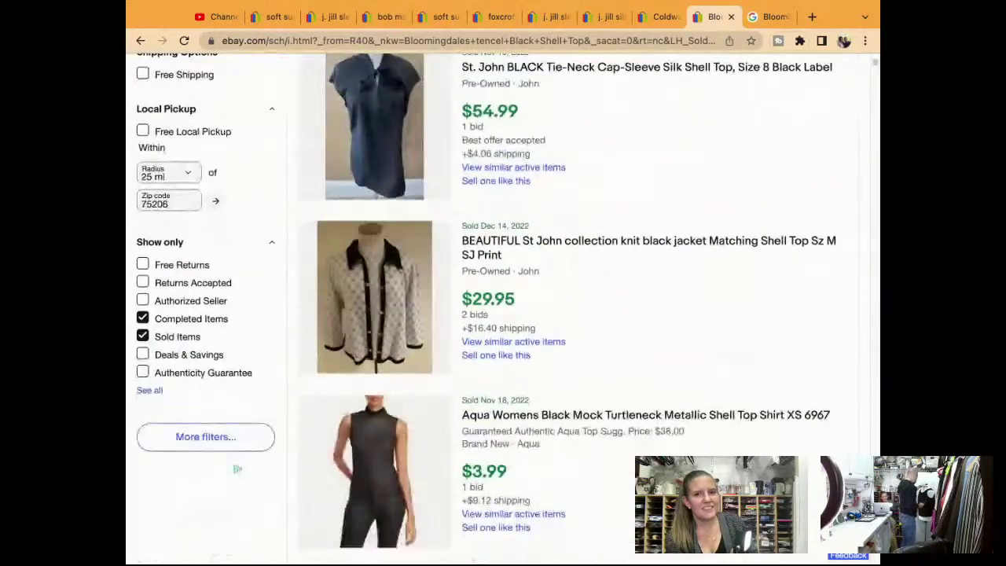
# Step: Remove the sold items filter and start a similar listing from the Chico's black shell top, size 2 M
pyautogui.click(143, 336)
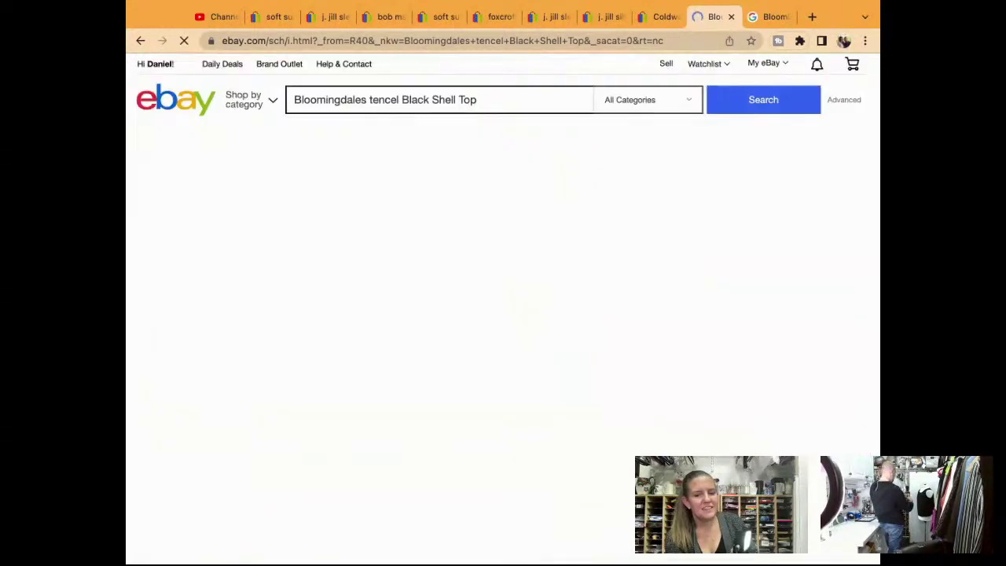
pyautogui.scroll(-7, 242, 402)
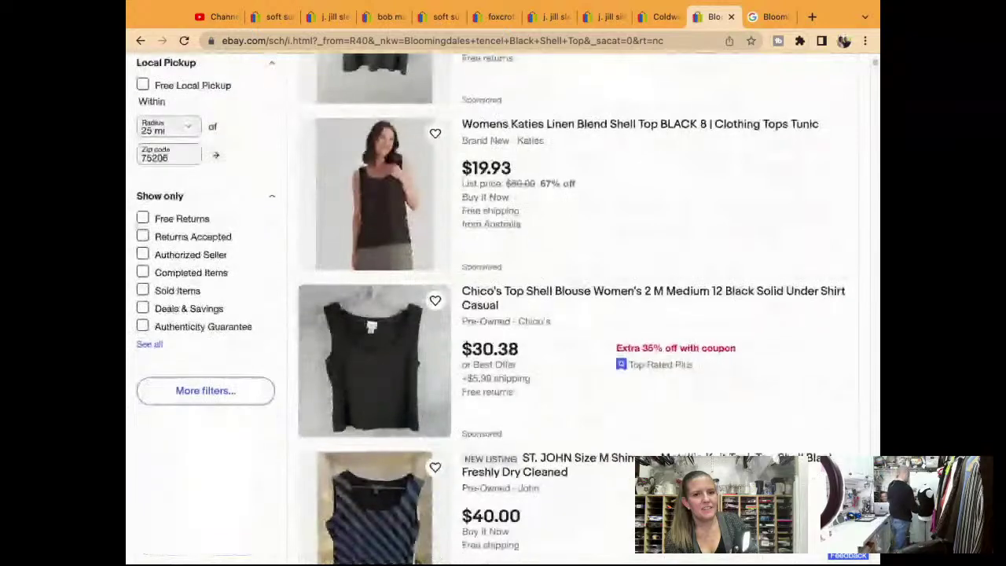
pyautogui.scroll(-1, 237, 376)
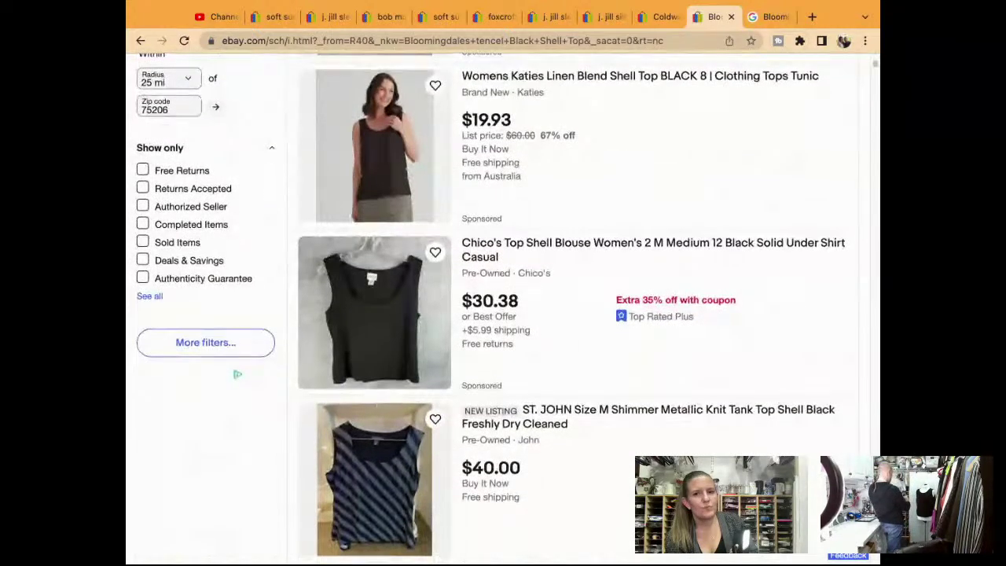
pyautogui.scroll(-1, 488, 309)
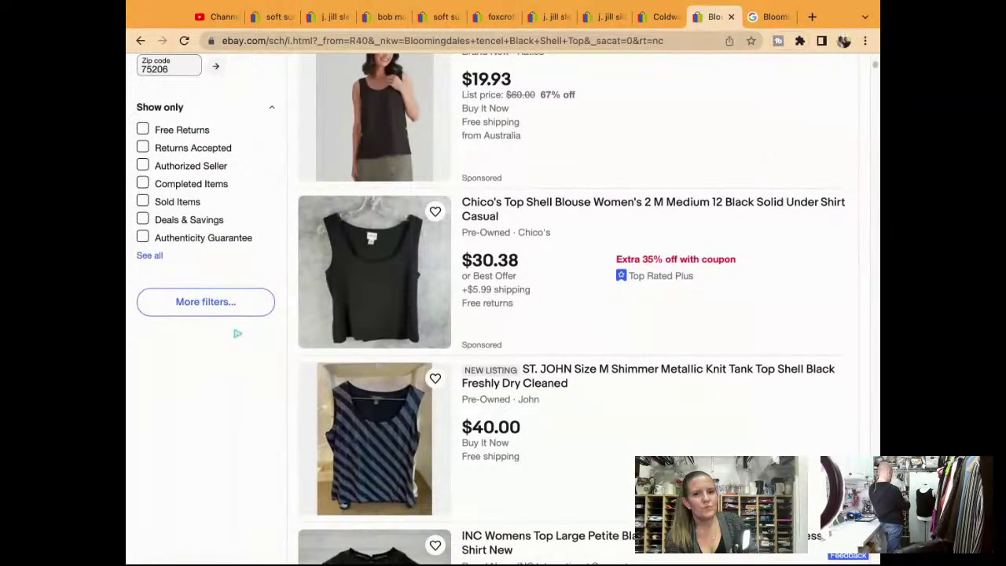
pyautogui.click(369, 311)
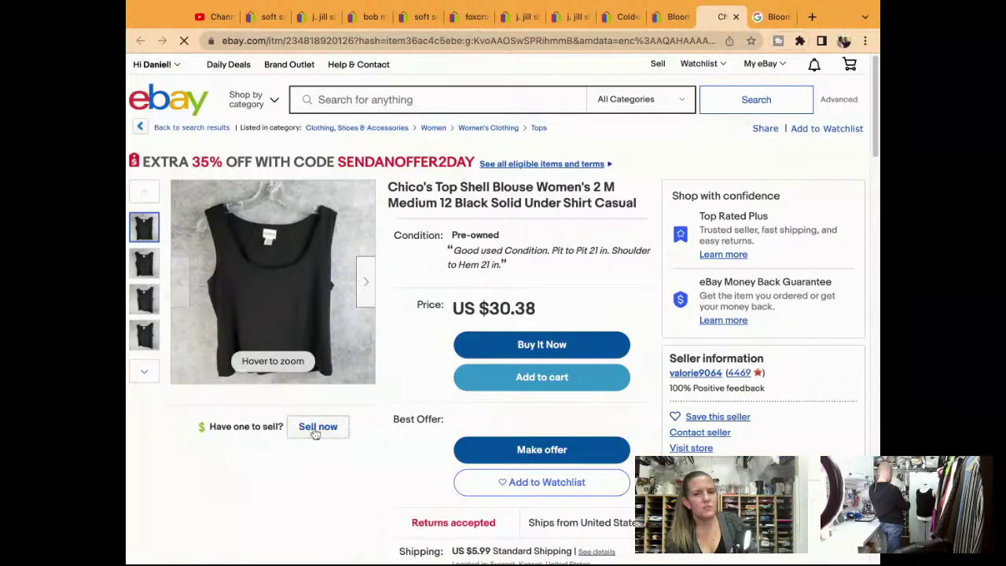
pyautogui.click(315, 430)
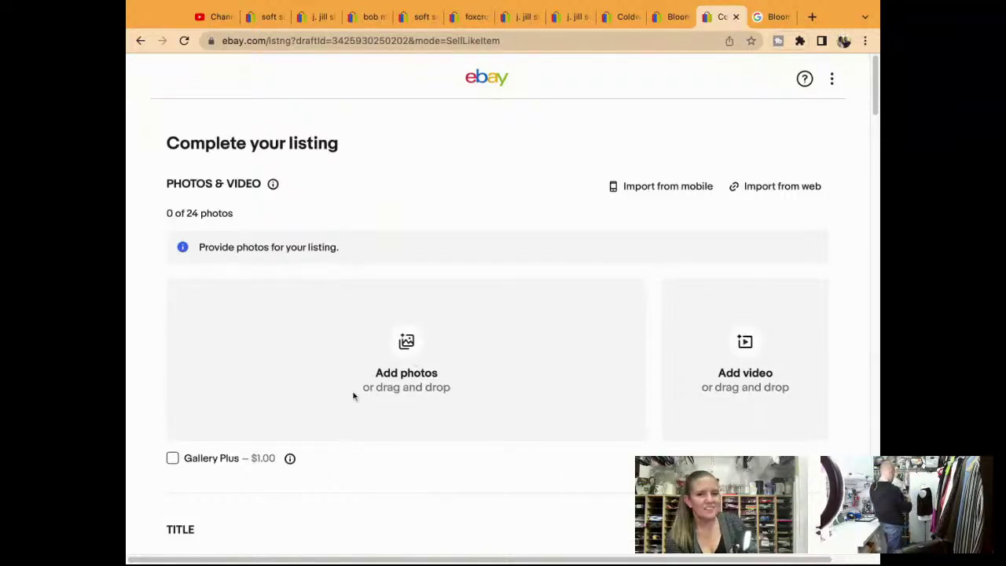
# Step: Replace "Chico's" at the start of the item title with "Bloomingdal", the beginning of the new brand name
pyautogui.scroll(-3, 353, 395)
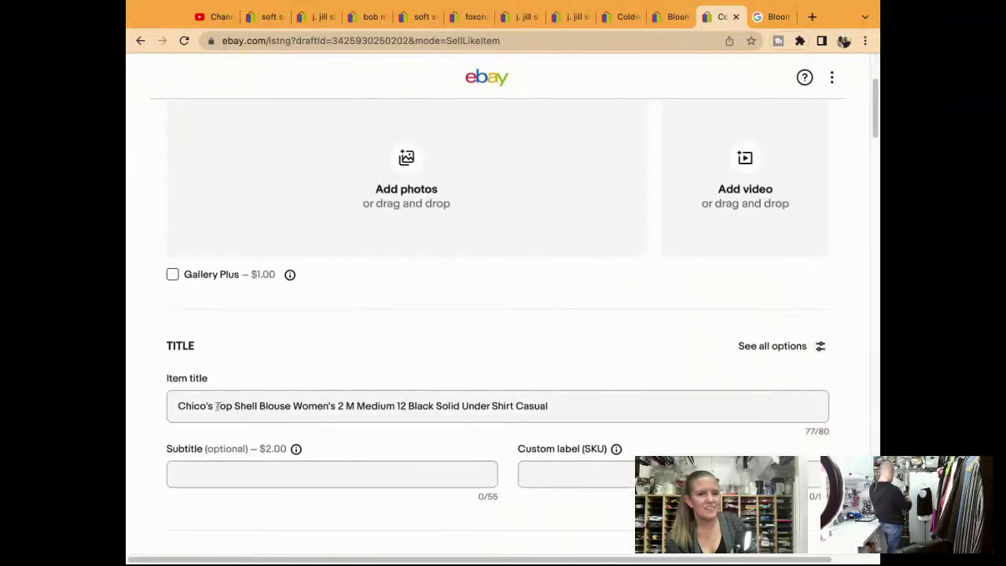
pyautogui.moveTo(217, 407); pyautogui.dragTo(154, 404)
pyautogui.write('Blooming')
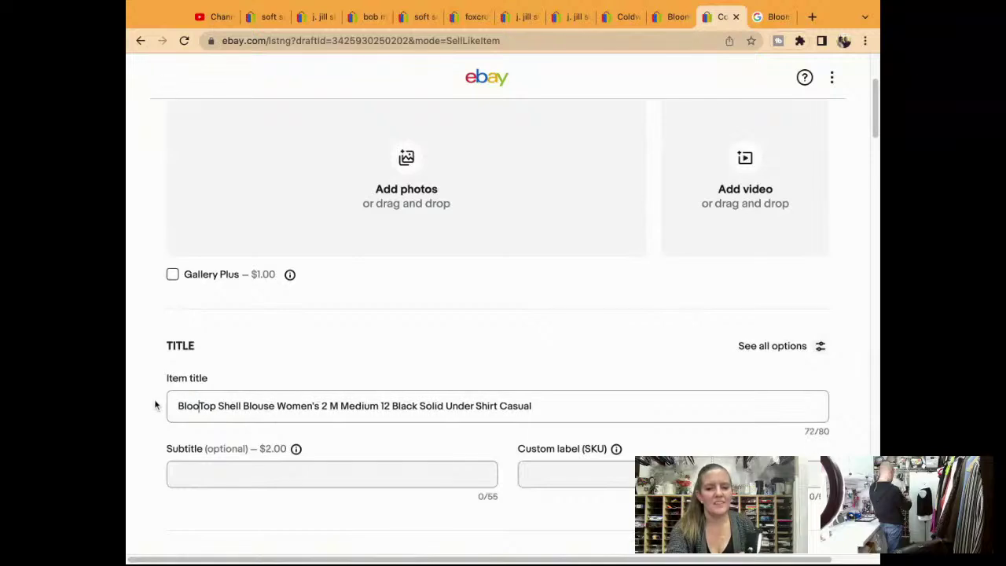
pyautogui.write('dal')
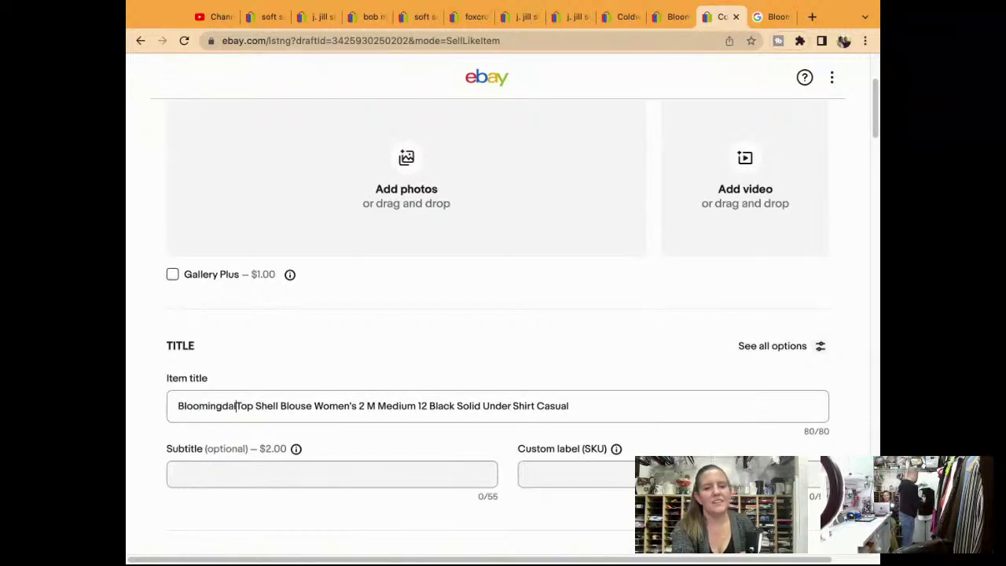
# Step: Remove "Under Shirt" from the item title, keeping "Casual" after "Solid"
pyautogui.moveTo(627, 407); pyautogui.dragTo(537, 405)
pyautogui.click(539, 404)
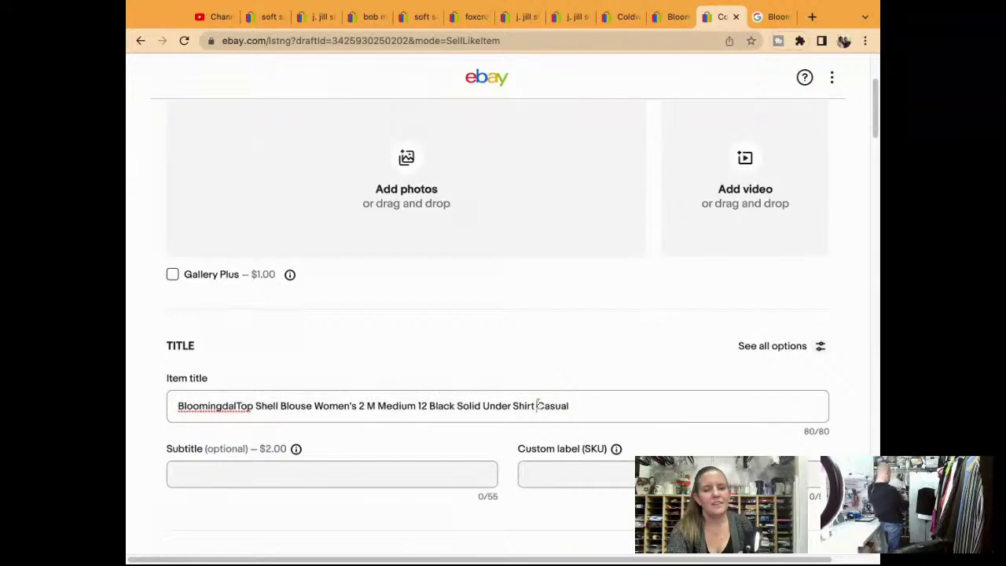
pyautogui.press('BackSpace')
pyautogui.press('BackSpace')
pyautogui.press('BackSpace')
pyautogui.press('BackSpace')
pyautogui.press('BackSpace')
pyautogui.press('BackSpace')
pyautogui.press('BackSpace')
pyautogui.press('BackSpace')
pyautogui.press('BackSpace')
pyautogui.press('BackSpace')
pyautogui.press('BackSpace')
pyautogui.press('BackSpace')
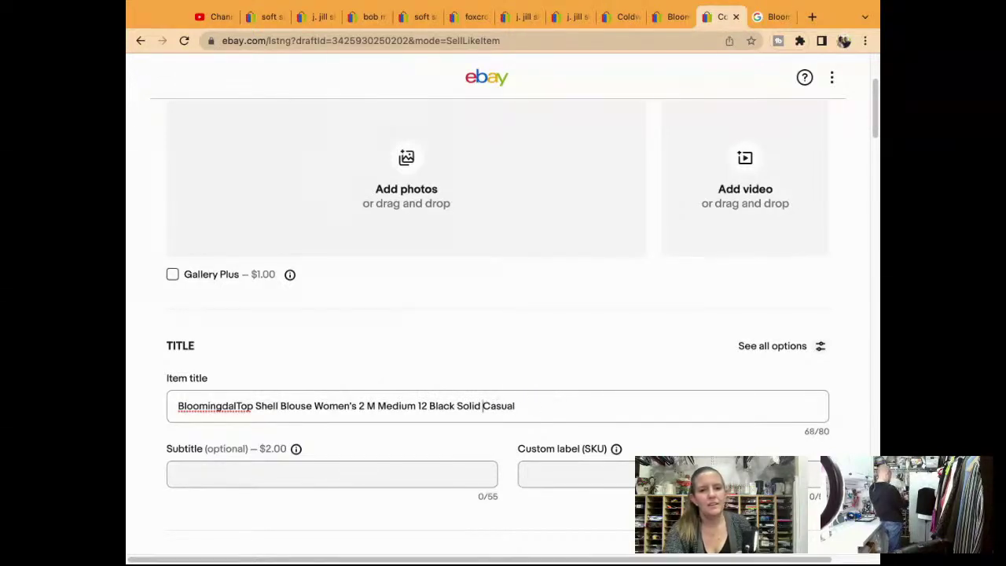
# Step: Remove the old size wording "Women's 2 M Medium 12" from the item title
pyautogui.moveTo(431, 406); pyautogui.dragTo(392, 406)
pyautogui.press('BackSpace')
pyautogui.press('BackSpace')
pyautogui.press('BackSpace')
pyautogui.press('BackSpace')
pyautogui.press('BackSpace')
pyautogui.press('BackSpace')
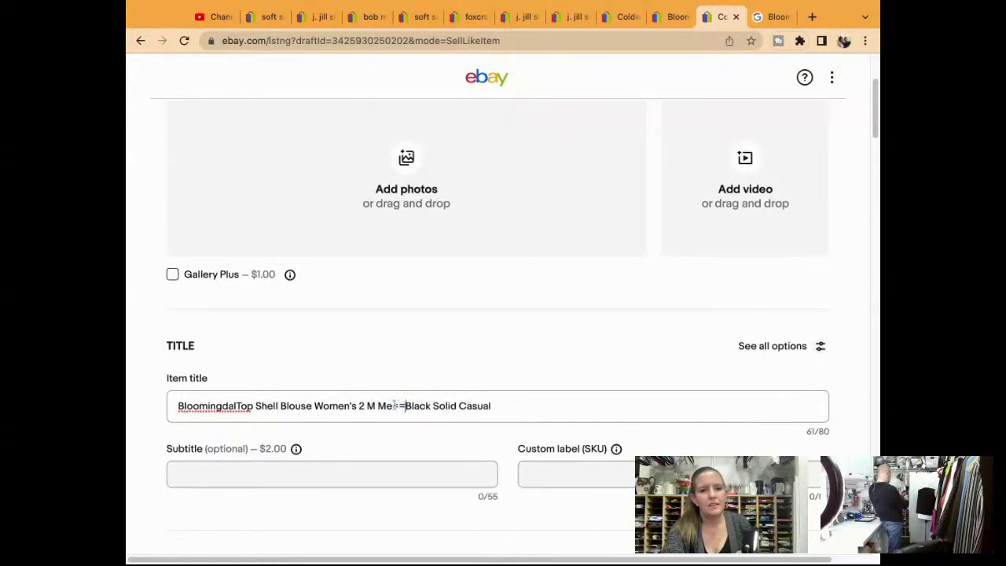
pyautogui.press('BackSpace')
pyautogui.press('BackSpace')
pyautogui.press('BackSpace')
pyautogui.press('BackSpace')
pyautogui.press('BackSpace')
pyautogui.press('BackSpace')
pyautogui.press('BackSpace')
pyautogui.press('BackSpace')
pyautogui.press('BackSpace')
pyautogui.press('BackSpace')
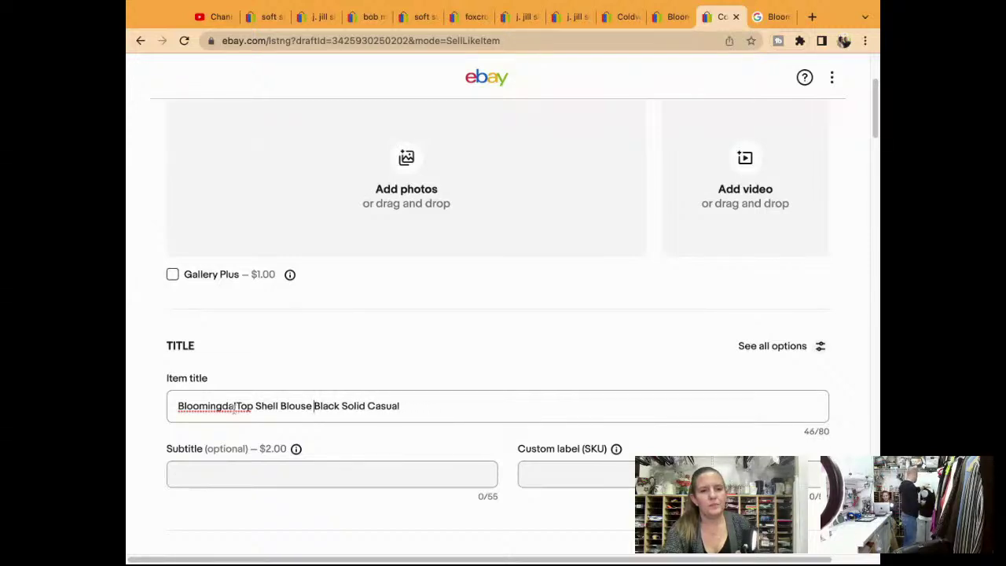
# Step: Complete the brand in the title as "Bloomingdales" and add "Plus Size 1X" before "Top"
pyautogui.write('es ')
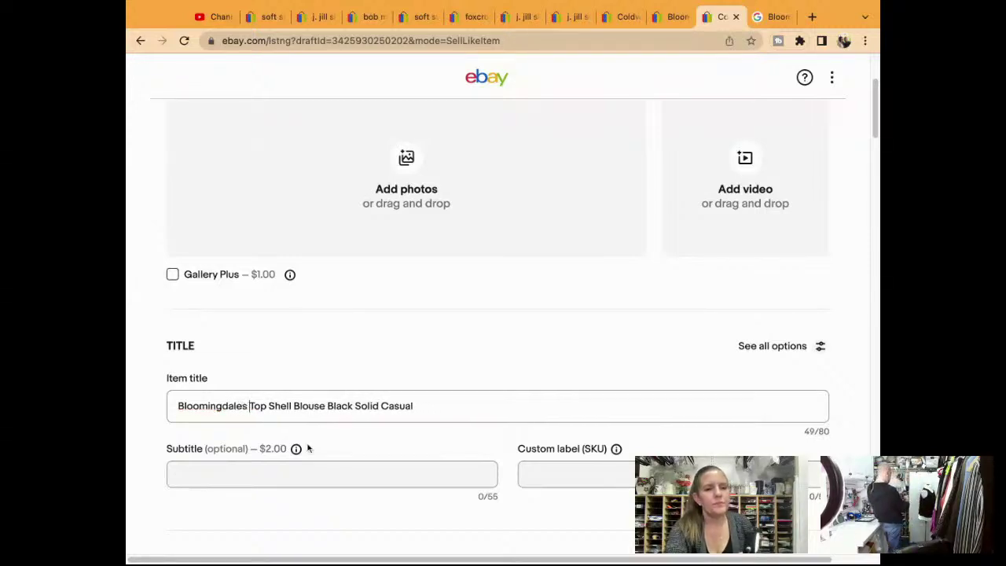
pyautogui.write('Plu')
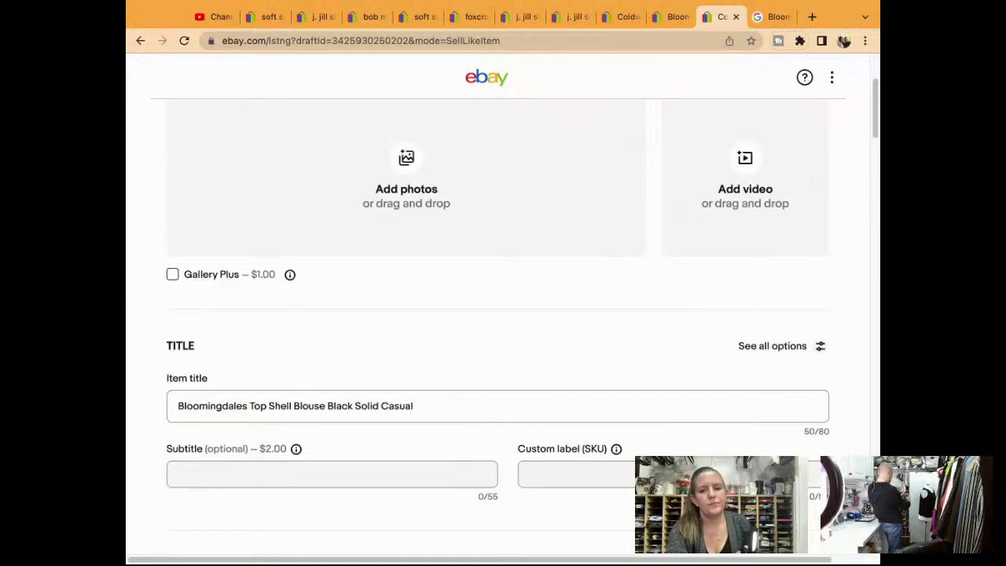
pyautogui.write('s Size')
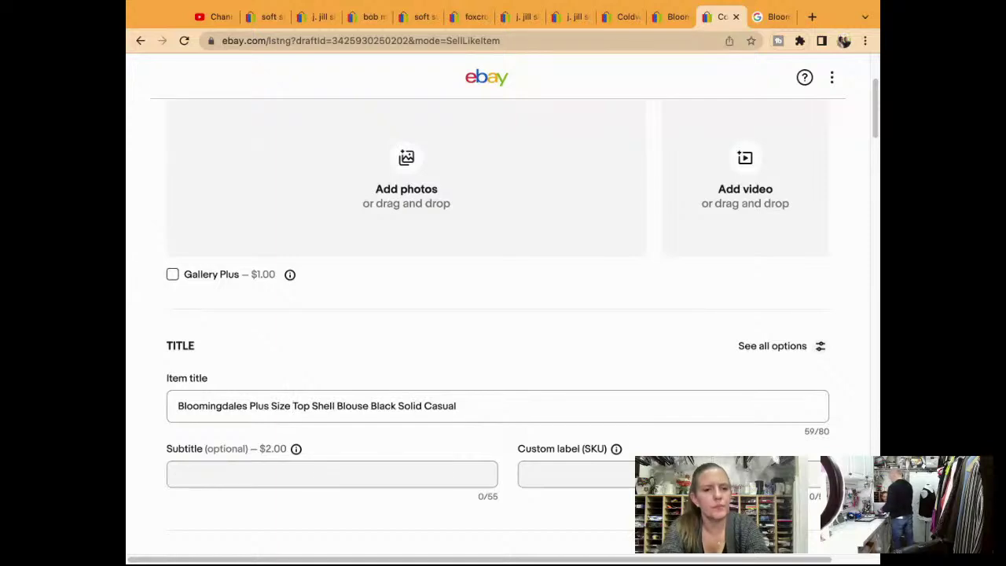
pyautogui.write(' 1')
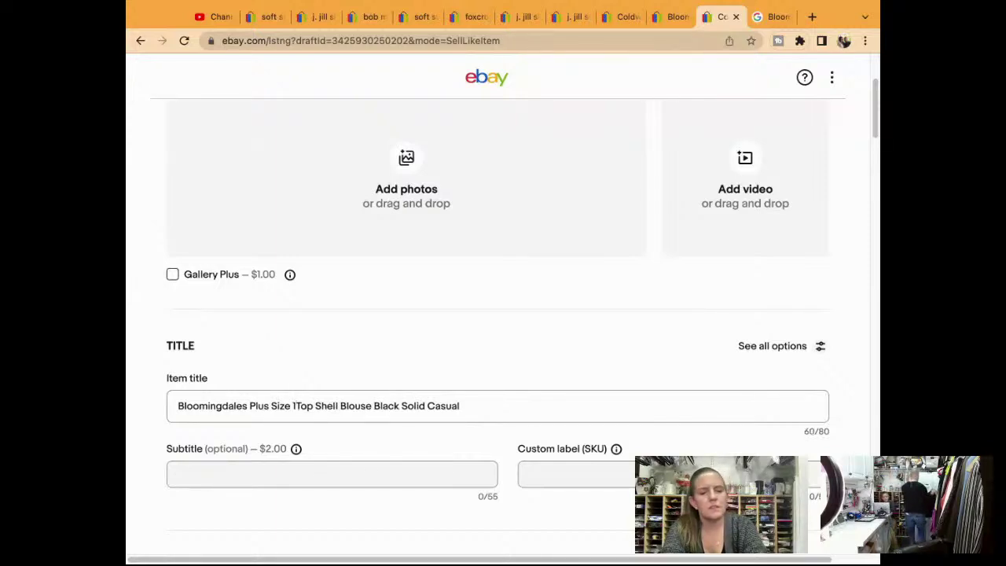
pyautogui.write('X ')
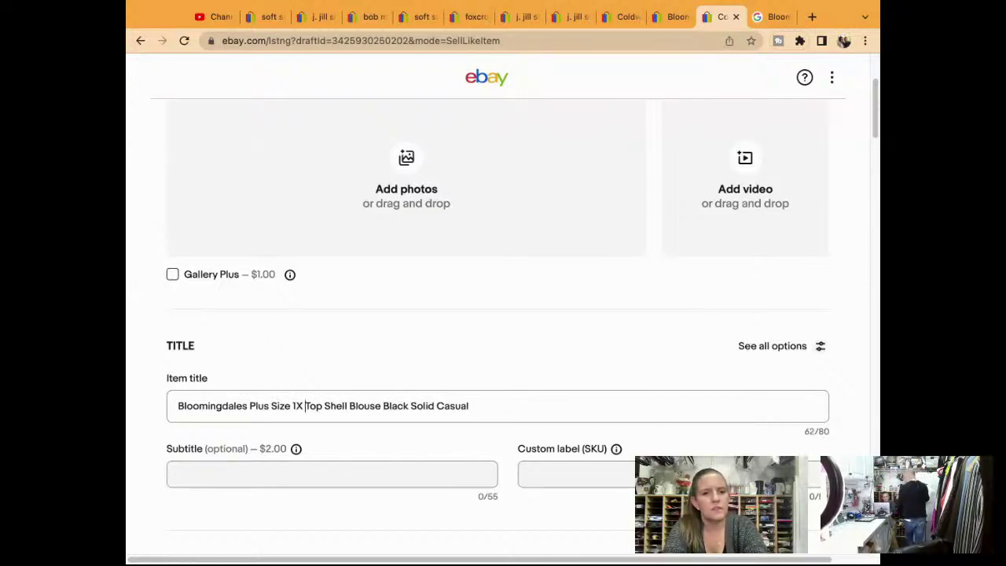
# Step: Move "Black" in the item title so it stands between "1X" and "Top" instead of after "Blouse"
pyautogui.write('Black')
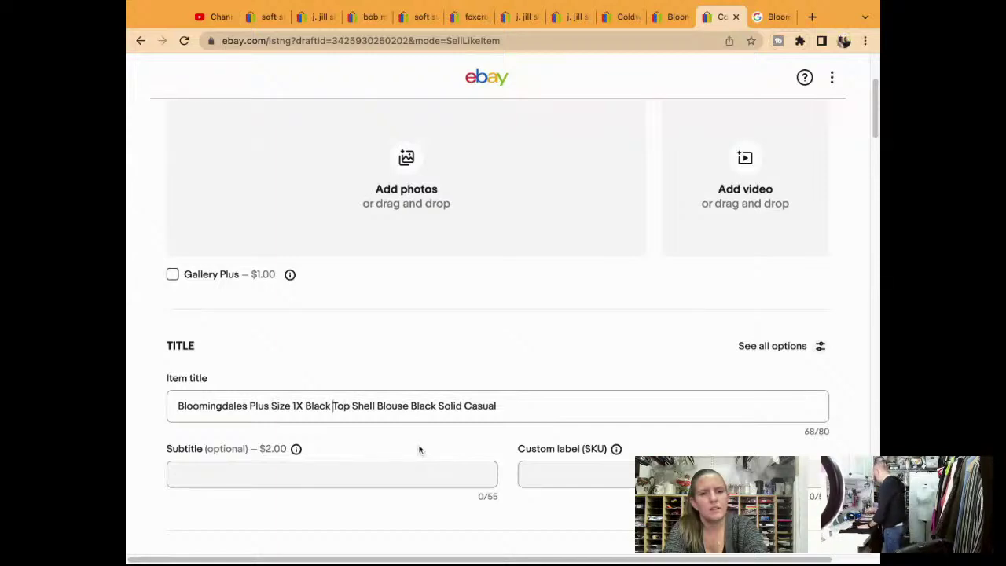
pyautogui.press('BackSpace')
pyautogui.press('BackSpace')
pyautogui.press('BackSpace')
pyautogui.press('BackSpace')
pyautogui.press('BackSpace')
pyautogui.press('BackSpace')
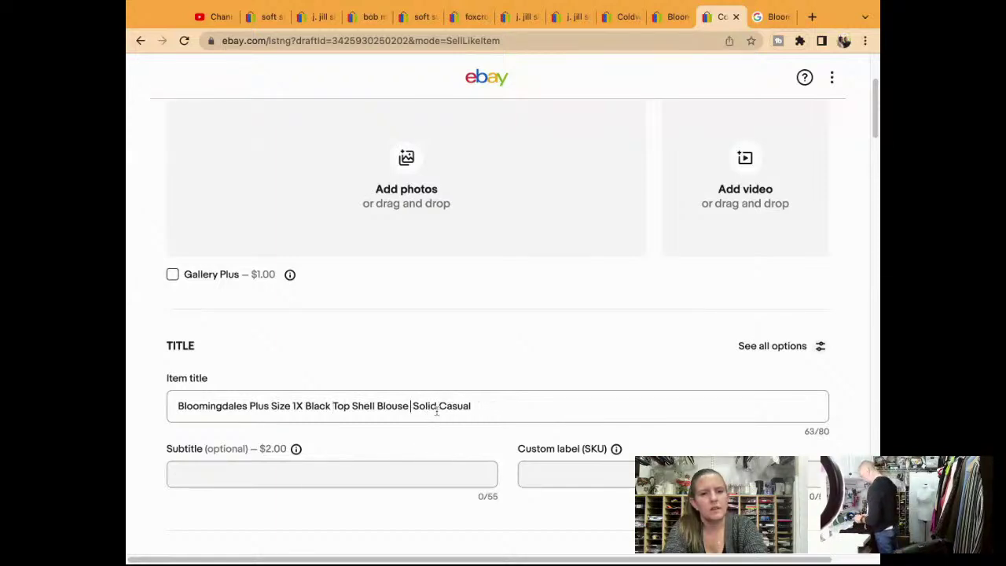
# Step: Add "Sleevless Pintuck" to the end of the item title
pyautogui.click(533, 412)
pyautogui.write('Sle')
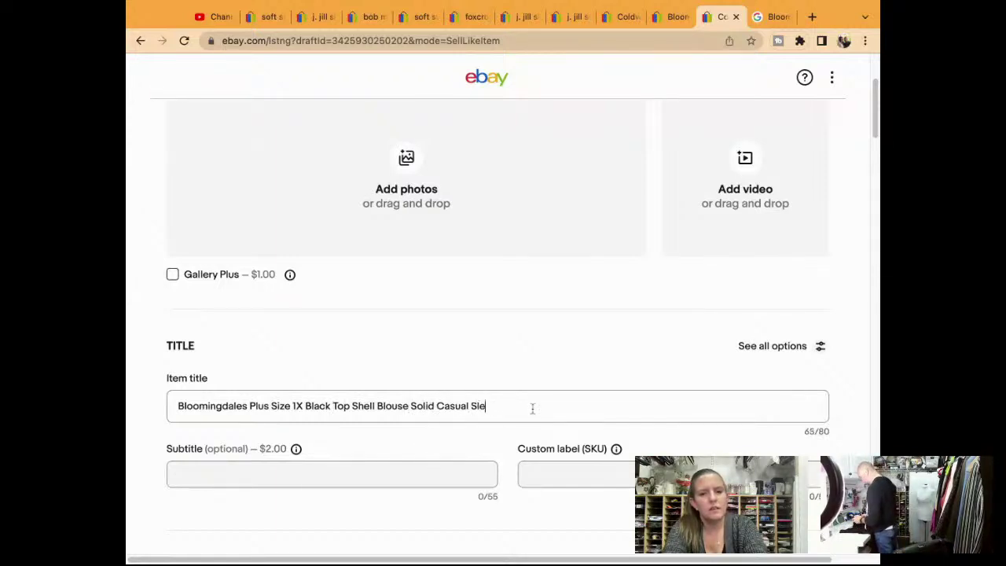
pyautogui.write('evlees Pun')
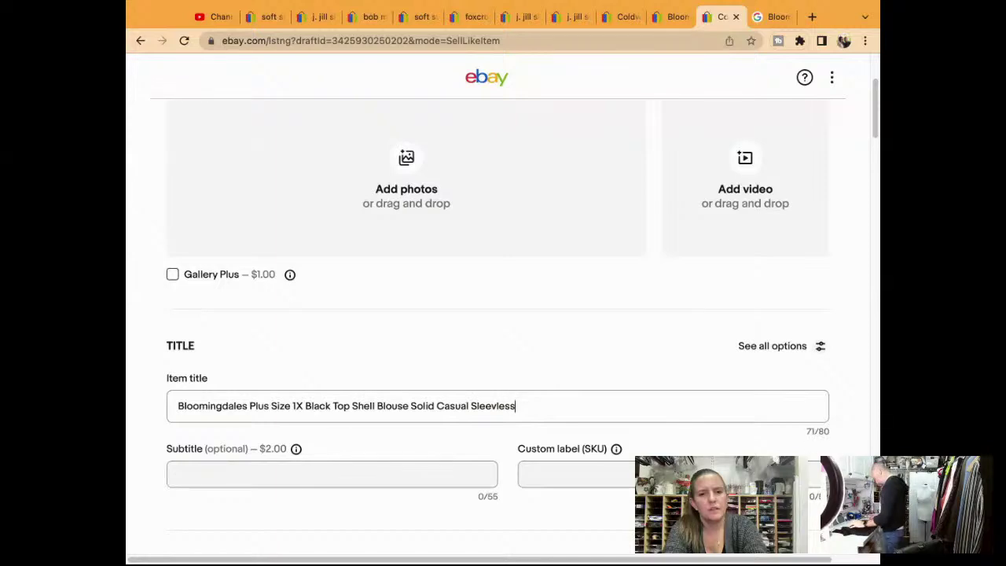
pyautogui.write('intuck')
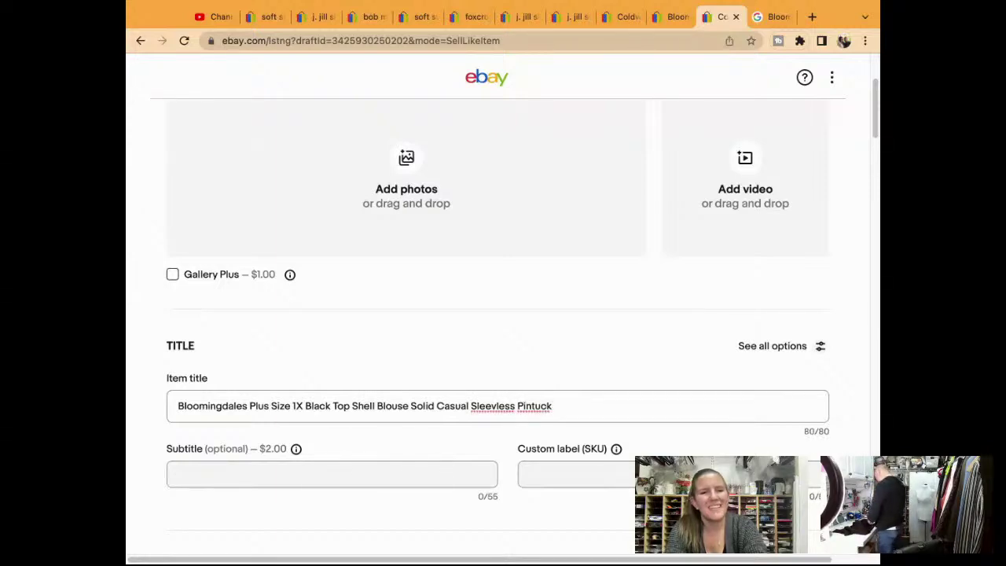
# Step: Select the finished item title and set the custom label (SKU) to 7025
pyautogui.press('super+Tab')
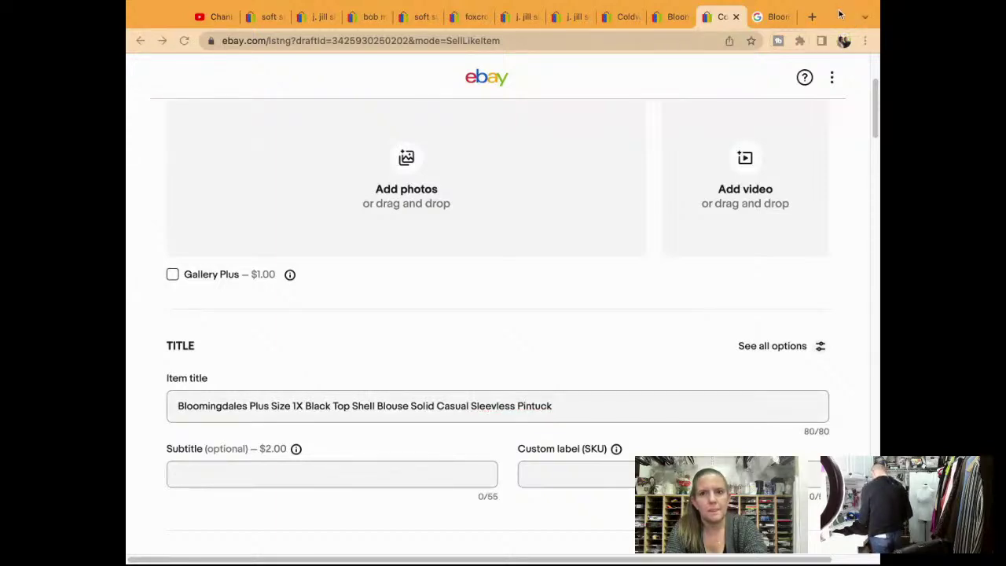
pyautogui.press('super+Tab')
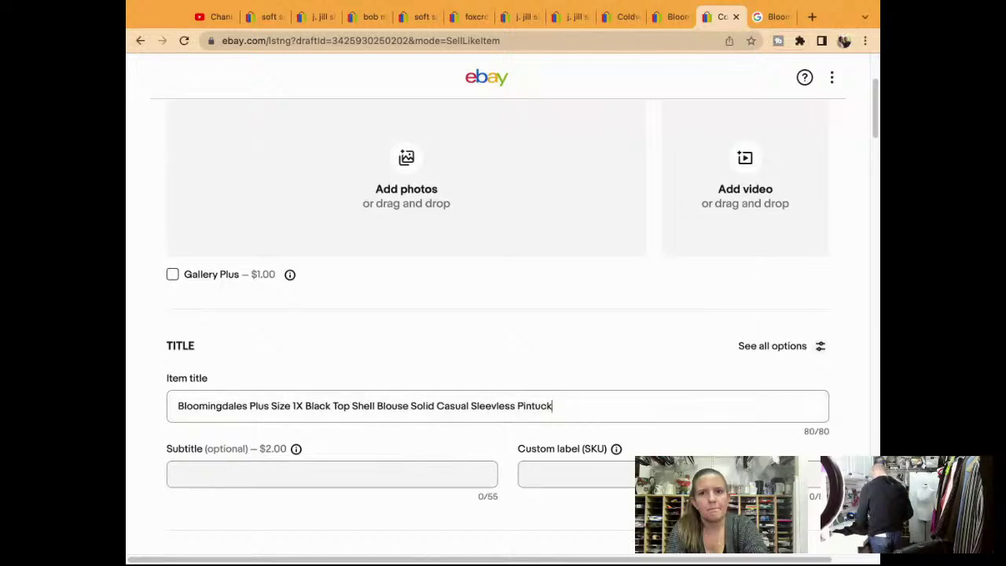
pyautogui.tripleClick(663, 408)
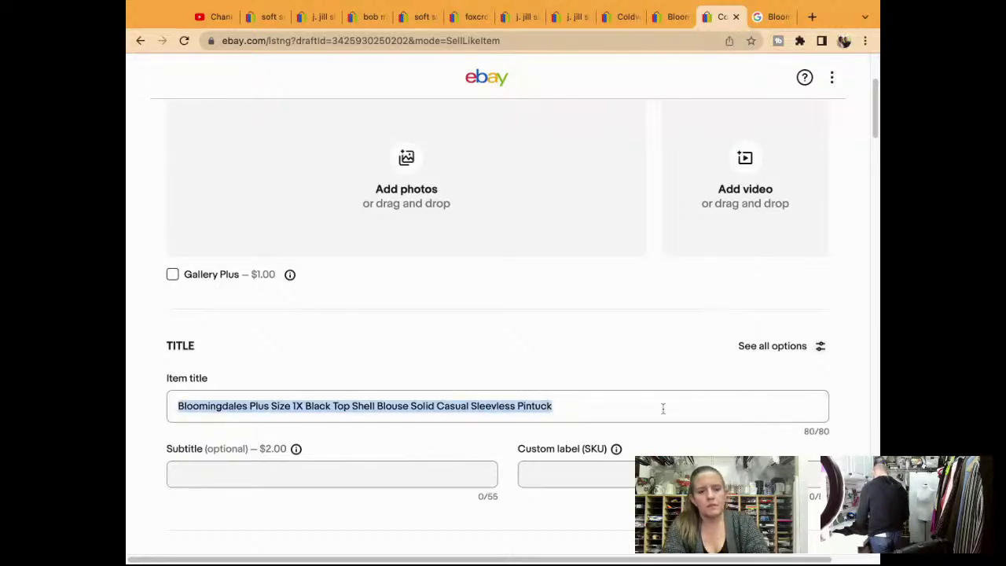
pyautogui.click(574, 473)
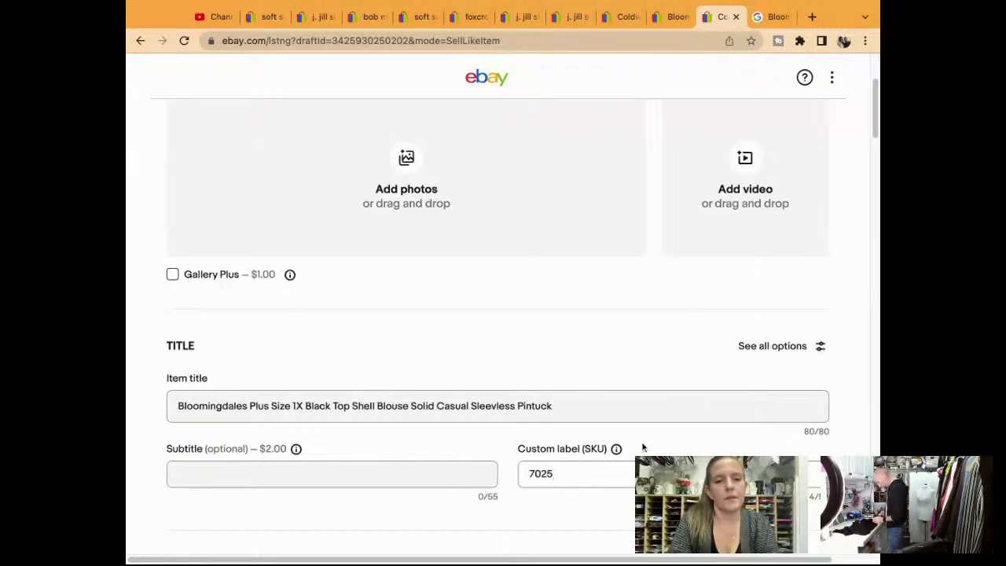
pyautogui.tripleClick(618, 419)
# Step: Change the brand in the required item specifics to Bloomingdale's
pyautogui.scroll(-5, 619, 419)
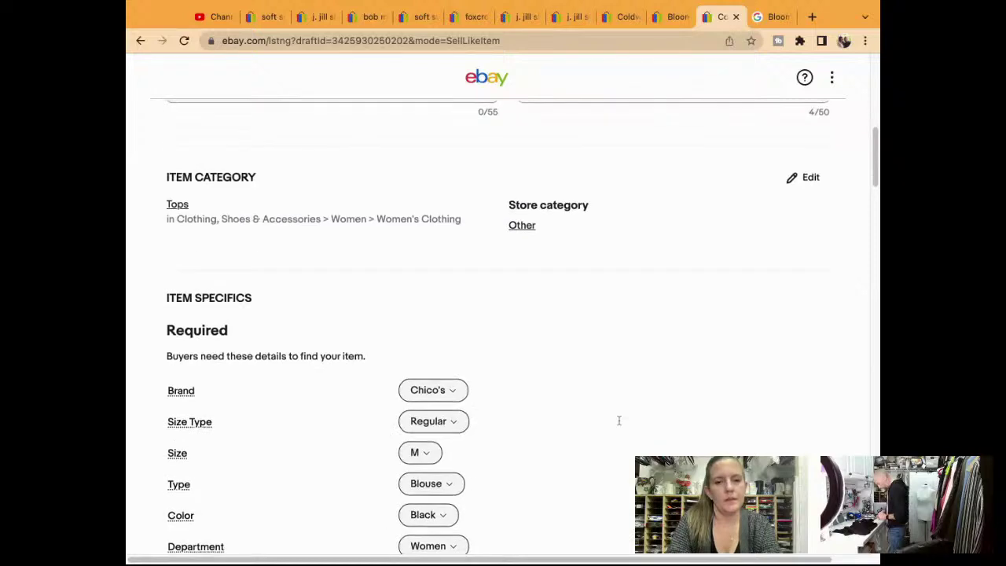
pyautogui.scroll(-2, 619, 420)
pyautogui.click(445, 254)
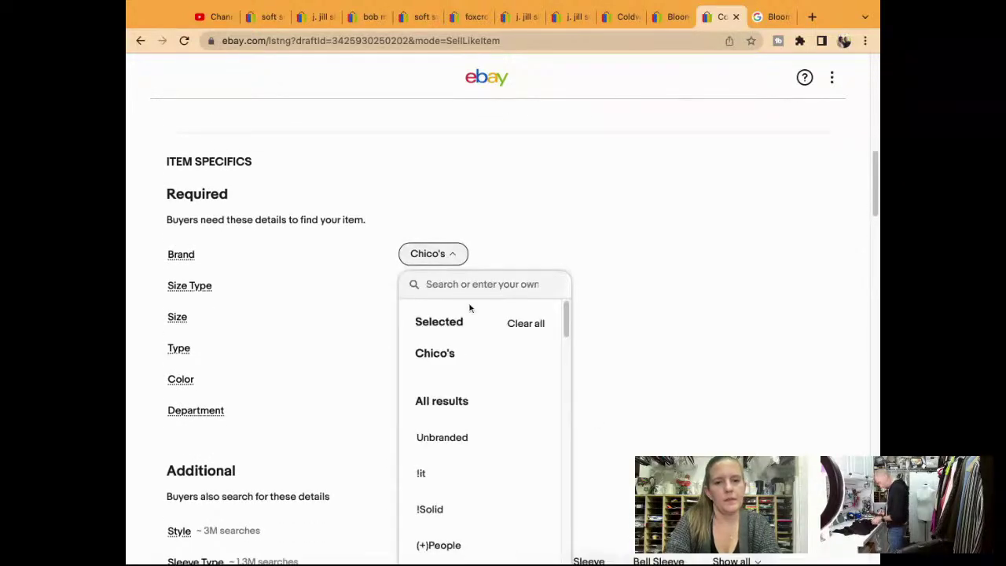
pyautogui.write('Bloomingdal')
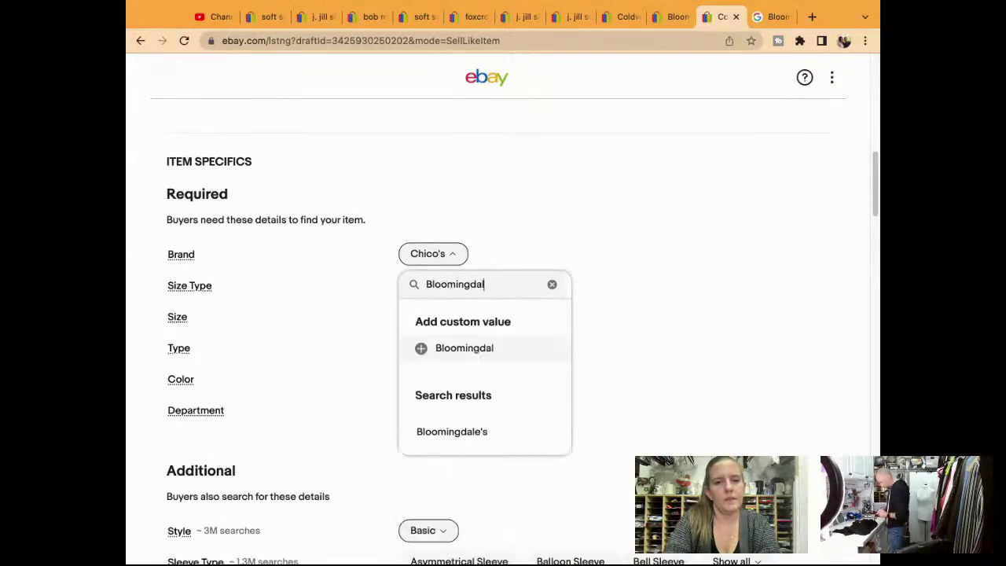
pyautogui.write('es')
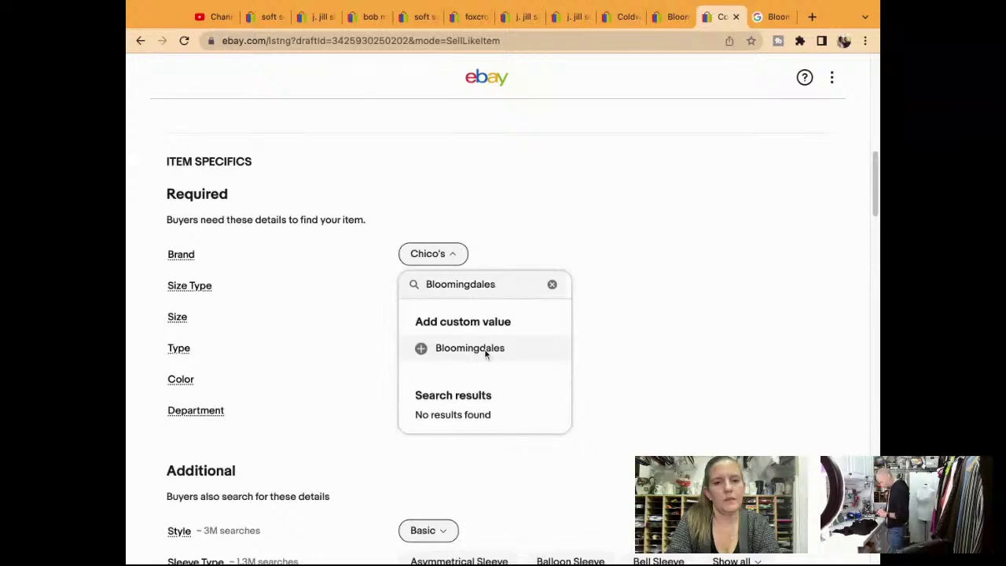
pyautogui.press('BackSpace')
pyautogui.write("'s")
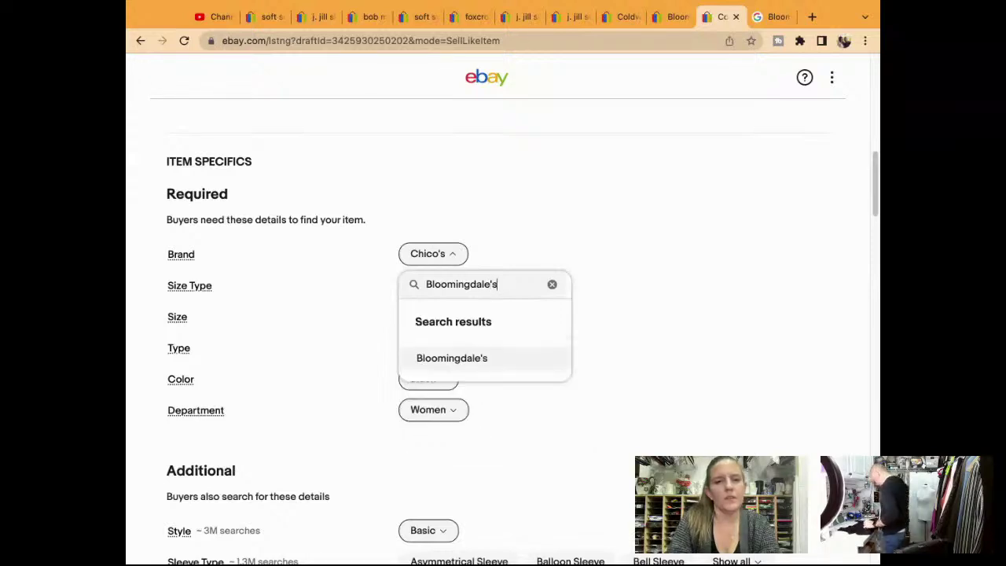
pyautogui.click(492, 359)
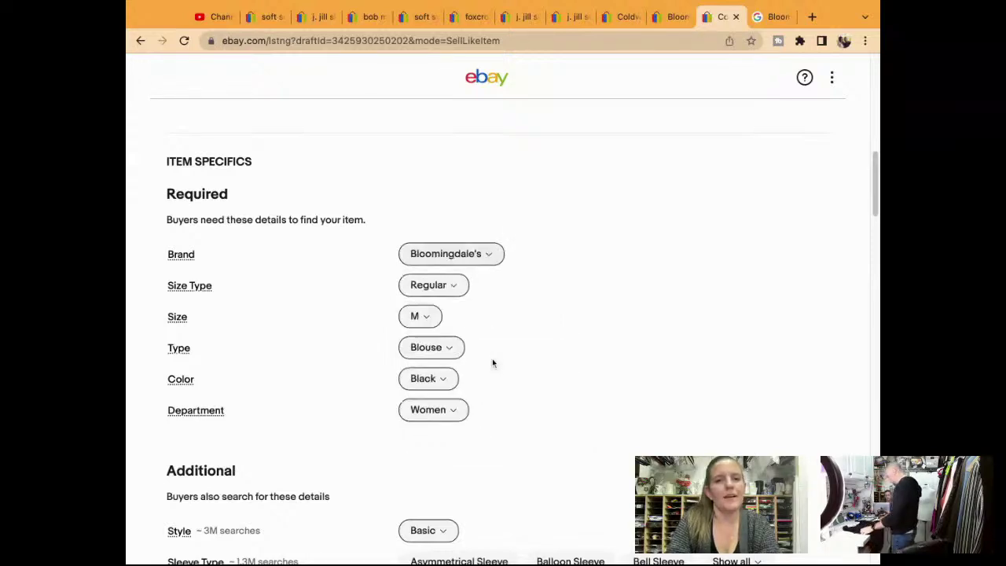
# Step: Set the size type to Plus and the size to 1X in the required item specifics
pyautogui.click(439, 286)
pyautogui.click(449, 499)
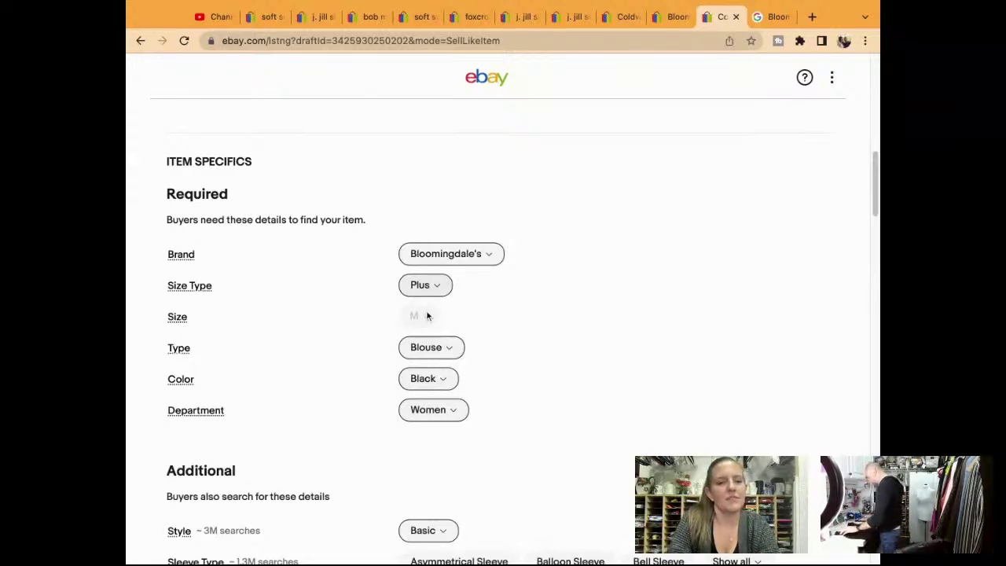
pyautogui.click(432, 316)
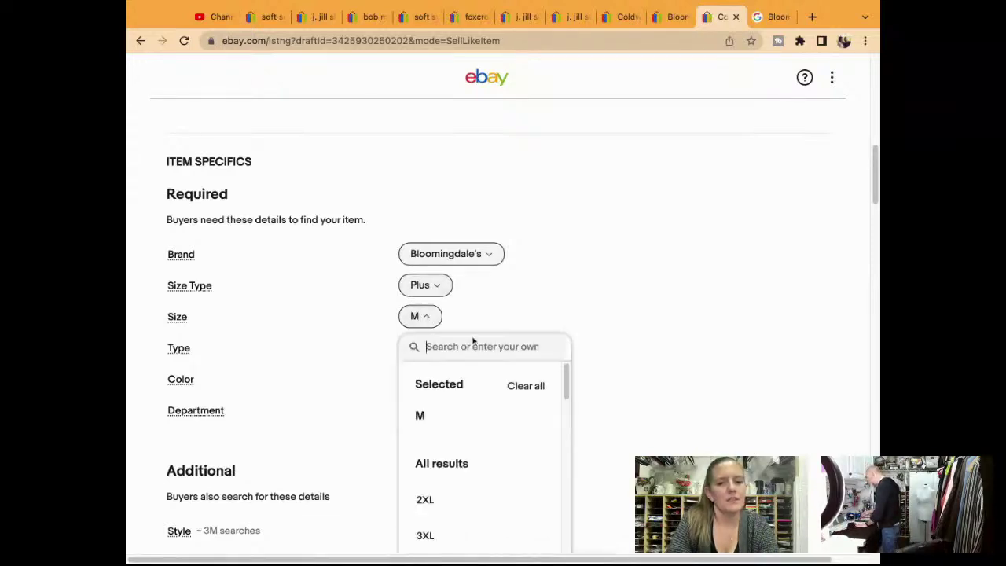
pyautogui.scroll(-3, 634, 404)
pyautogui.scroll(-2, 634, 405)
pyautogui.scroll(3, 634, 405)
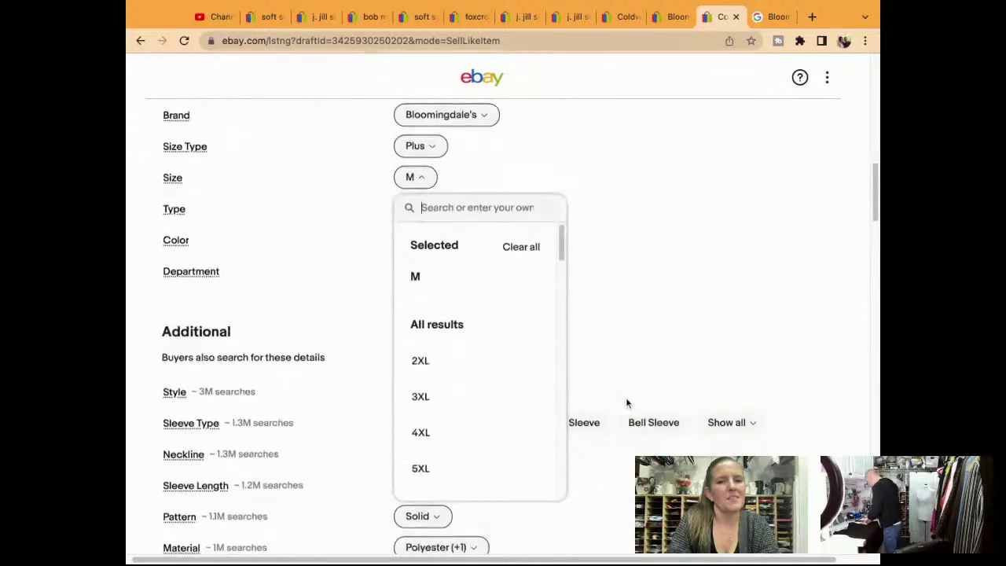
pyautogui.scroll(-2, 627, 403)
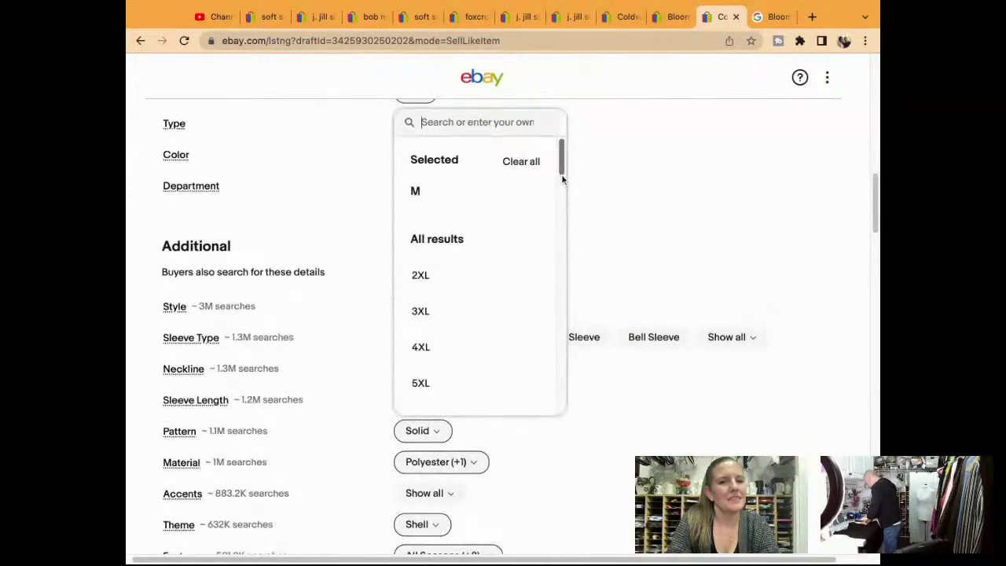
pyautogui.scroll(-10, 561, 178)
pyautogui.scroll(5, 485, 321)
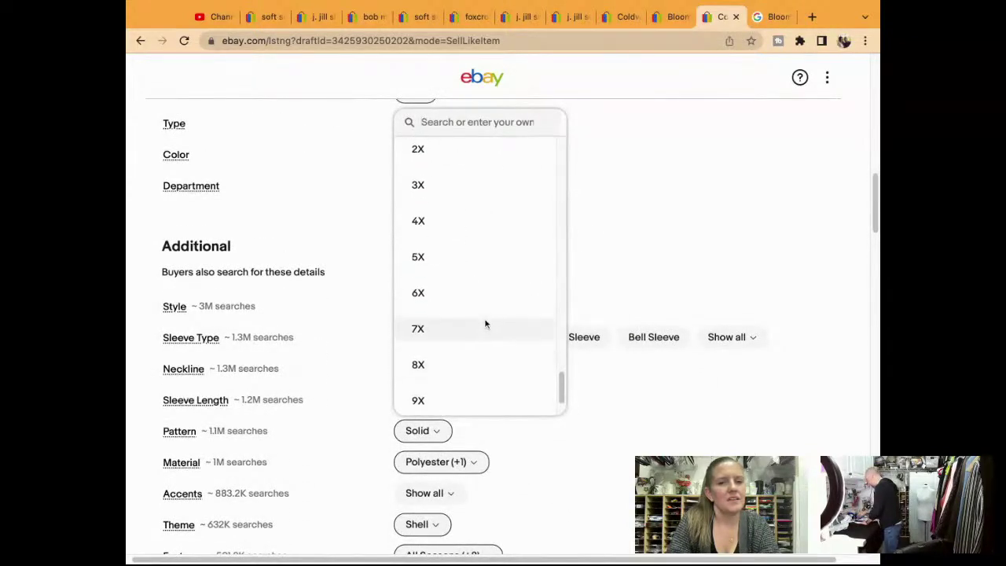
pyautogui.click(449, 174)
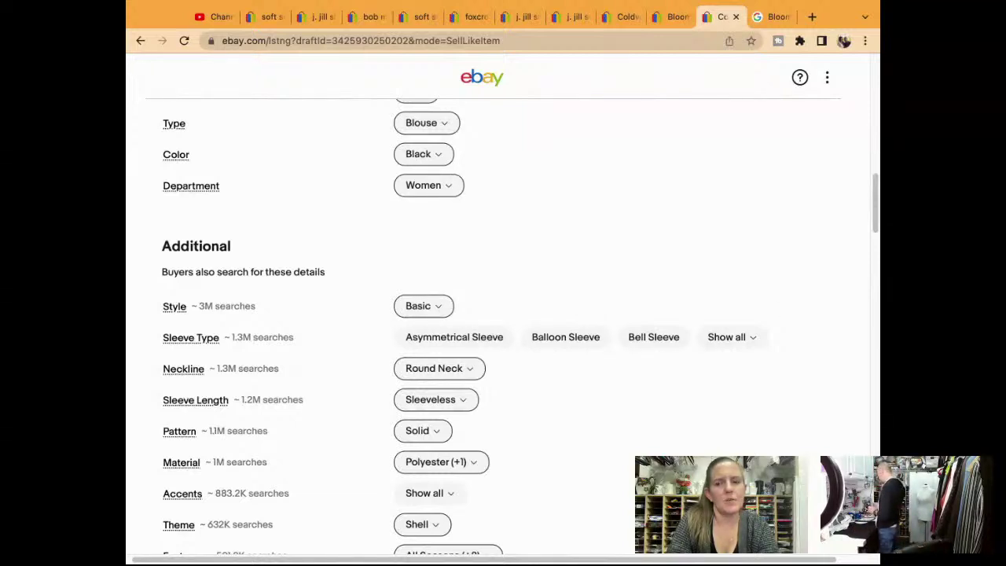
# Step: Shorten "Size" to "Sz" in the item title and correct the spelling of "Sleeveless"
pyautogui.scroll(2, 827, 261)
pyautogui.scroll(10, 827, 261)
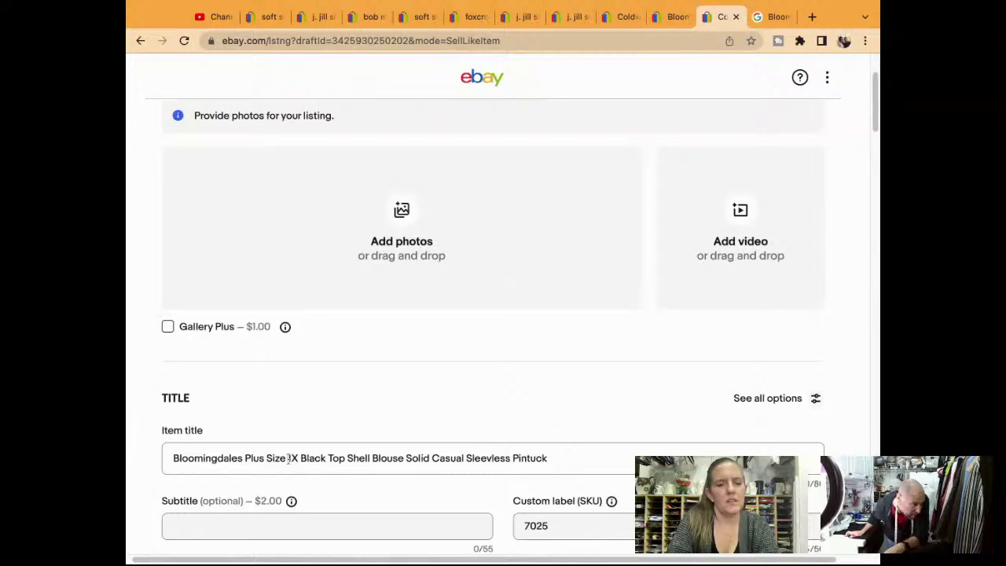
pyautogui.click(289, 460)
pyautogui.press('BackSpace')
pyautogui.press('BackSpace')
pyautogui.press('BackSpace')
pyautogui.press('BackSpace')
pyautogui.write('z')
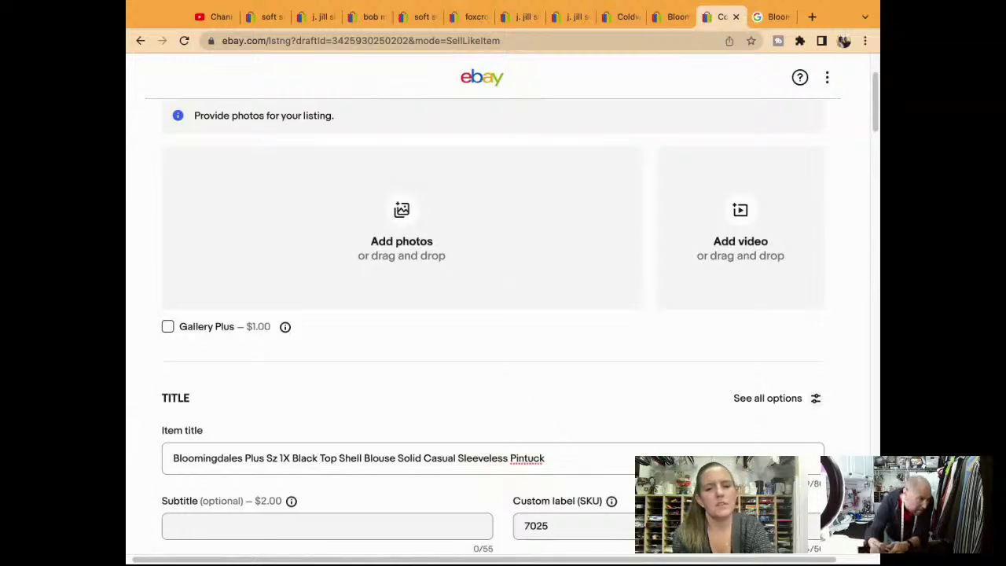
# Step: Fill in the condition description with "Excellent Pre-Owned Condition. No Rips, Stains, or Tears. Please See Detailed Measurements in the Photos."
pyautogui.scroll(-5, 613, 470)
pyautogui.scroll(-10, 614, 470)
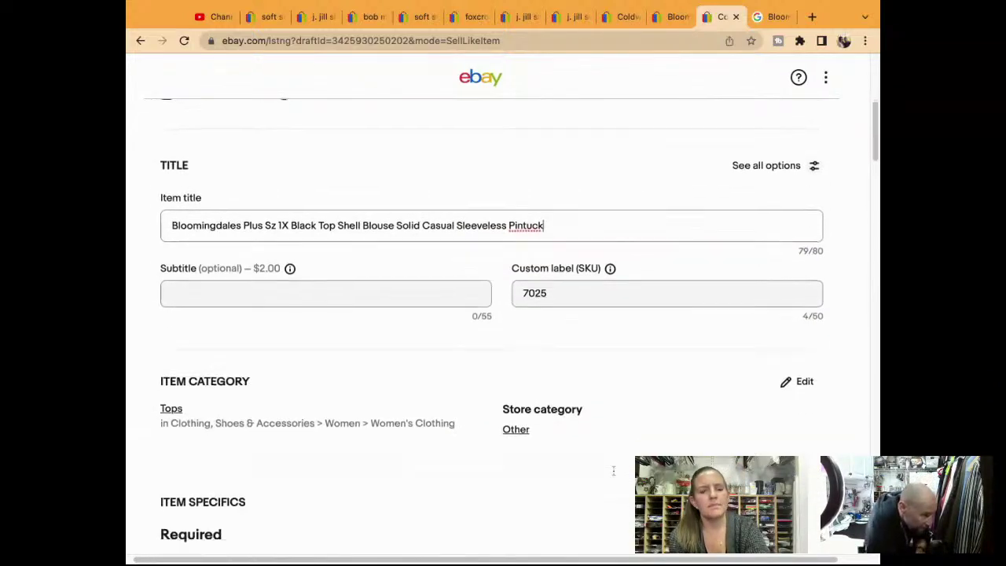
pyautogui.scroll(-8, 503, 314)
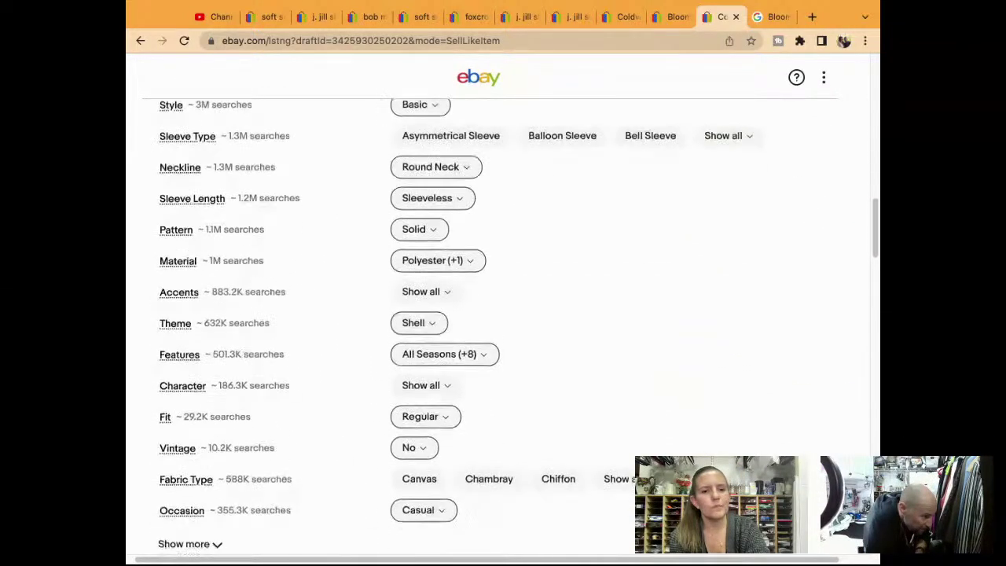
pyautogui.scroll(-9, 503, 314)
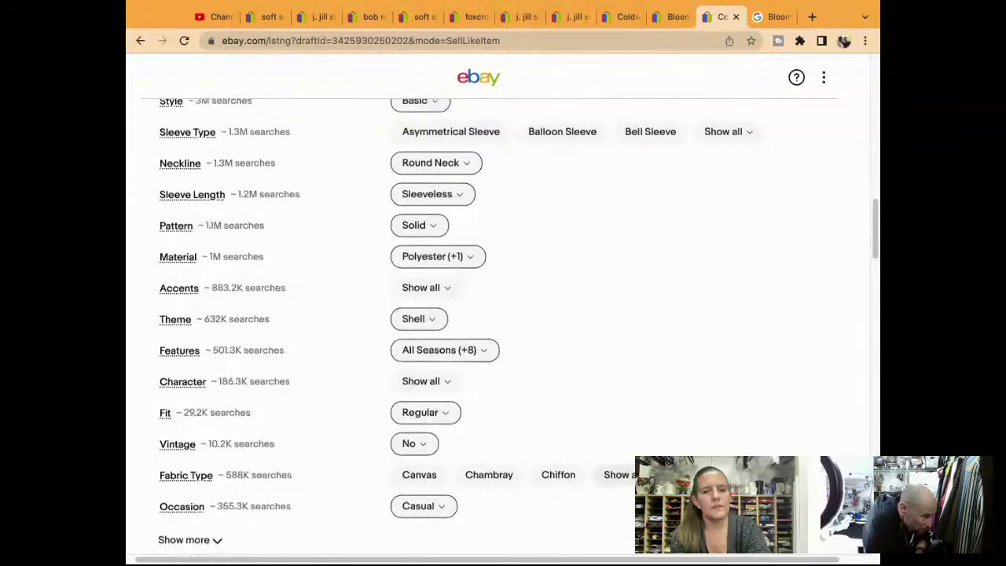
pyautogui.scroll(-2, 504, 314)
pyautogui.click(643, 319)
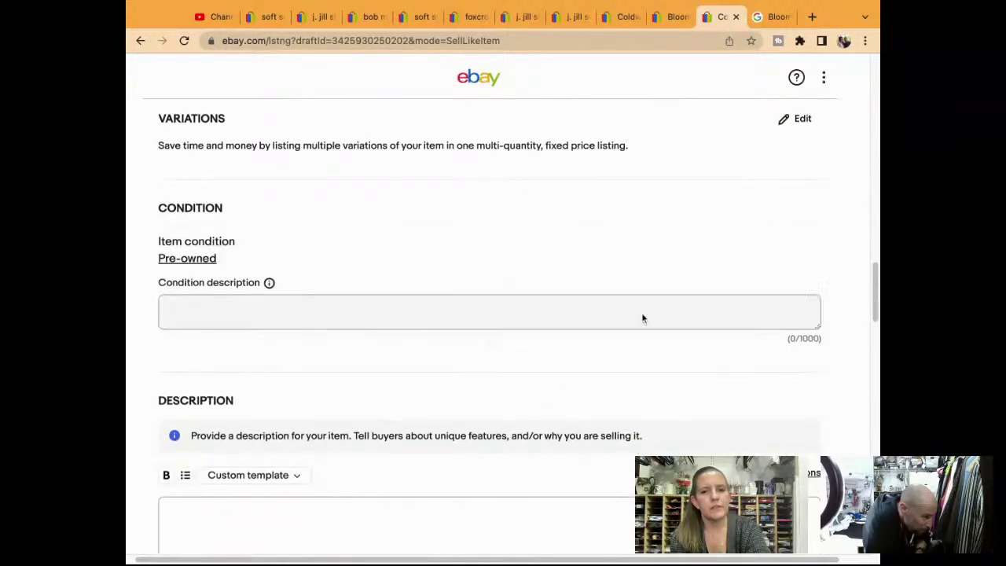
pyautogui.click(641, 317)
pyautogui.write('e$xcellent Pre-Owned Condition. No Rips, Stains, or Tears. ')
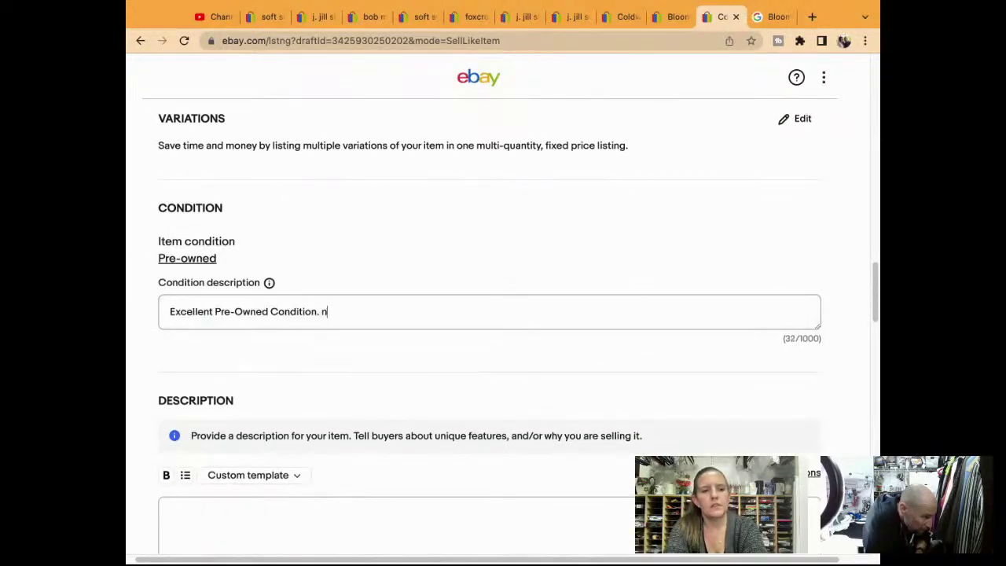
pyautogui.write('Please See Detailed Measurements in the Photos.')
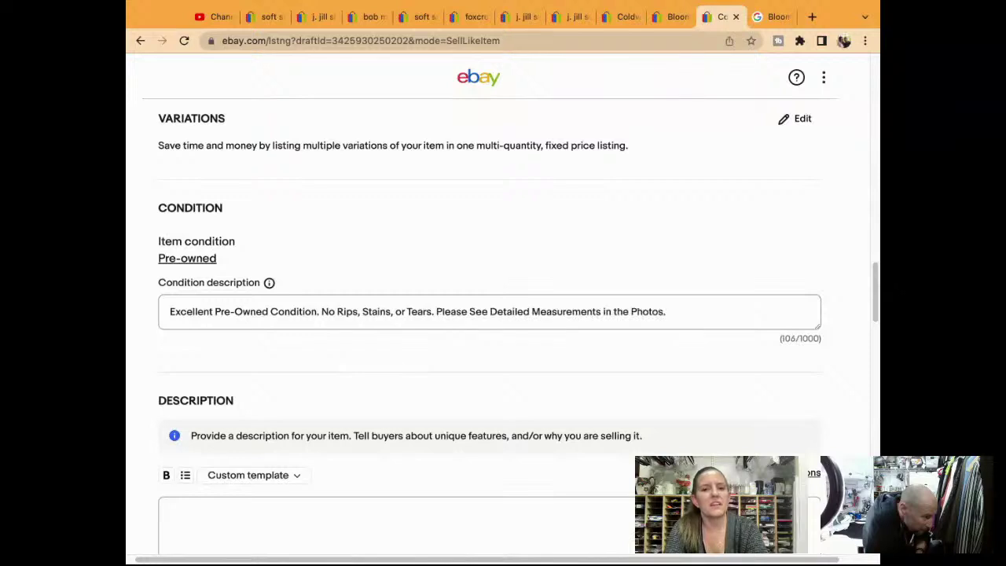
# Step: Fill in the description with "Bloomingdales Plus Size 1X Black Top Shell Blouse Solid Casual Sleevless Pintuck", plus separate lines for condition, no damage and measurements
pyautogui.scroll(-3, 607, 350)
pyautogui.click(607, 349)
pyautogui.write('Bloomingdales Plus Size 1X Black Top Shell Blouse Solid Casual Sleeveless Pintuck')
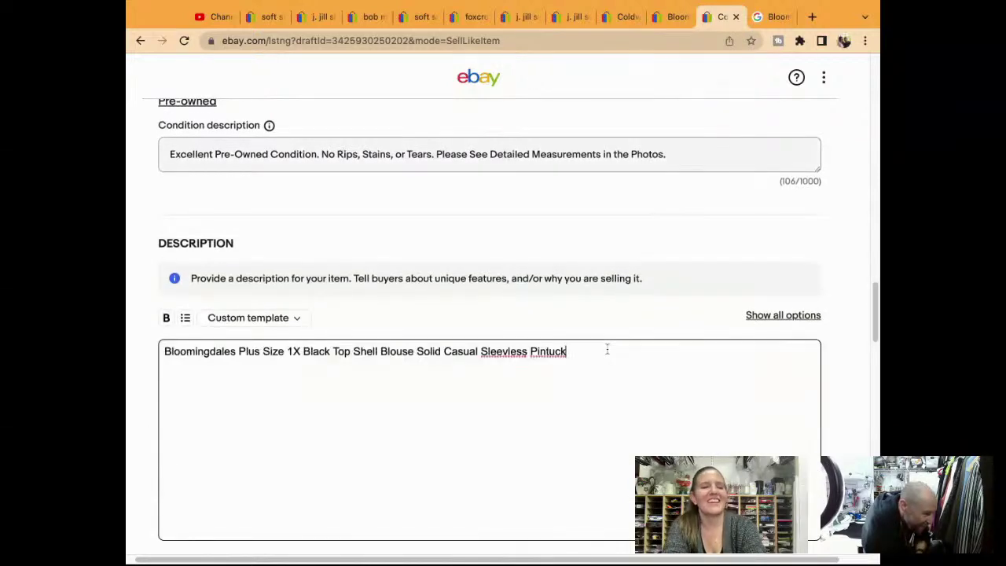
pyautogui.press('Return')
pyautogui.write('ess Pintuck Excellent Pre-Owned Condition')
pyautogui.press('Return')
pyautogui.write('No Rips, Stains, or Tears')
pyautogui.press('Return')
pyautogui.write('Please See Detailed Measurements in the Photos.')
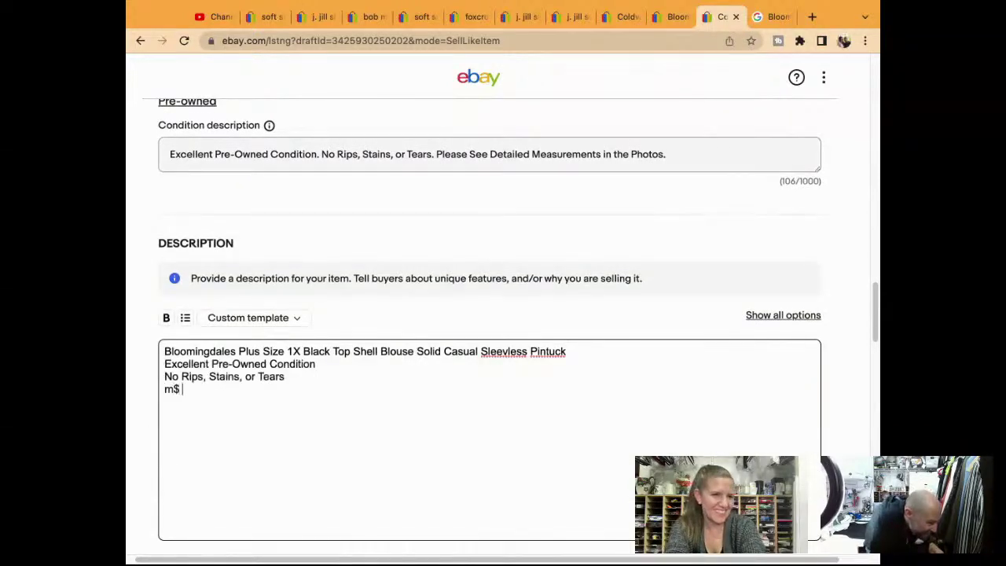
# Step: Set the Buy It Now price of the listing to $39.95
pyautogui.scroll(-1, 504, 315)
pyautogui.scroll(-5, 285, 238)
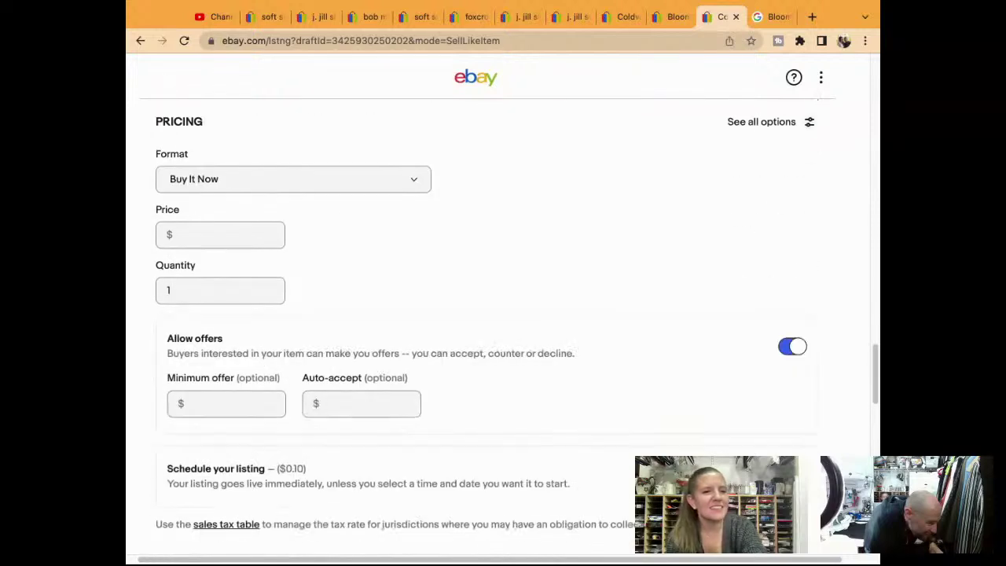
pyautogui.click(266, 236)
pyautogui.write('39.95')
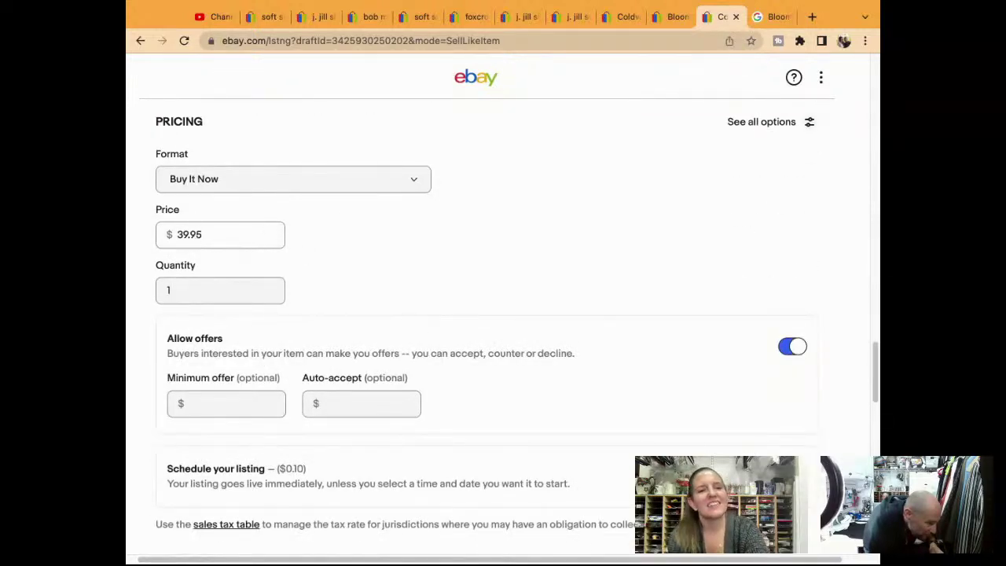
pyautogui.scroll(-1, 503, 315)
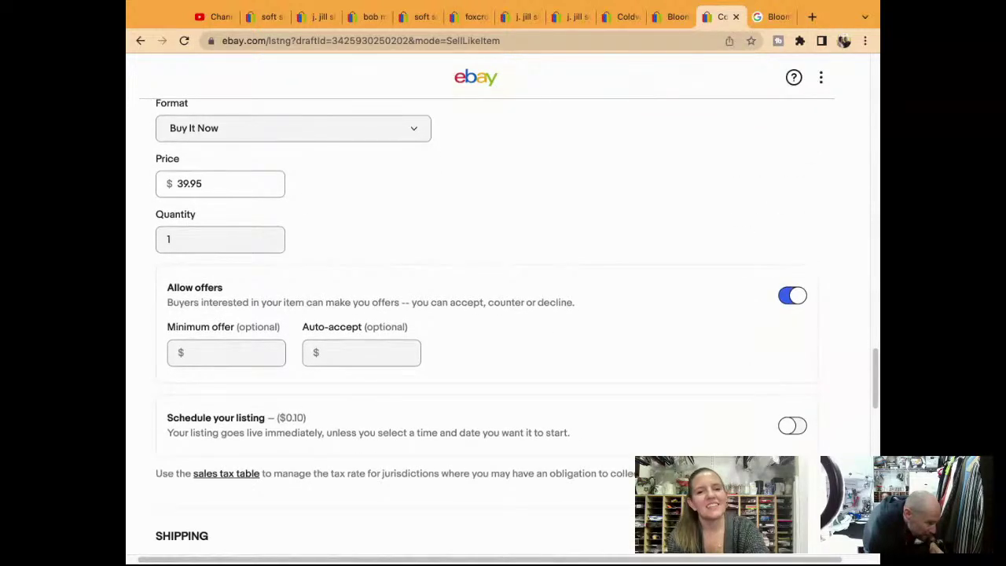
pyautogui.scroll(-1, 517, 327)
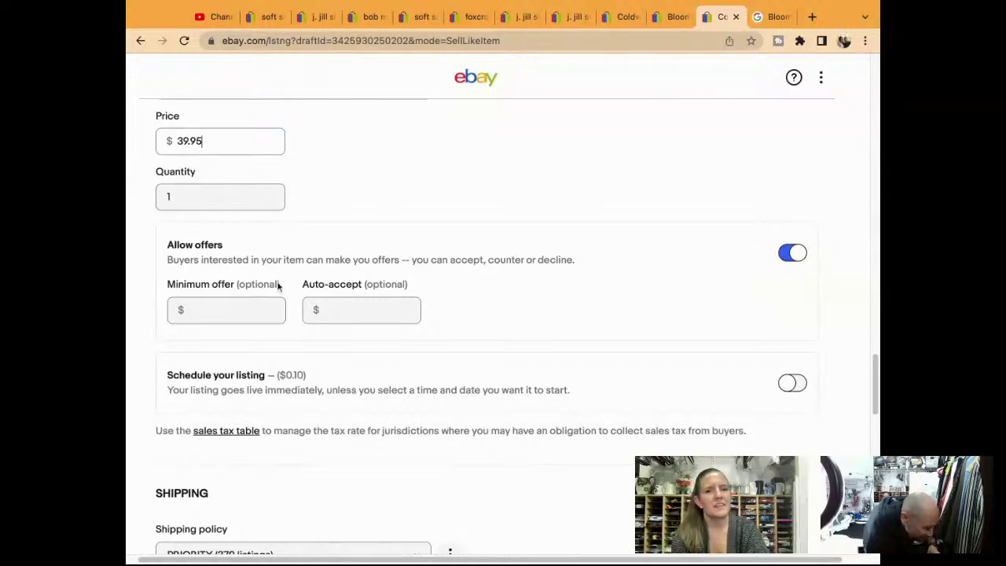
# Step: Change the shipping policy of the listing to FIRST CLASS
pyautogui.scroll(-5, 347, 316)
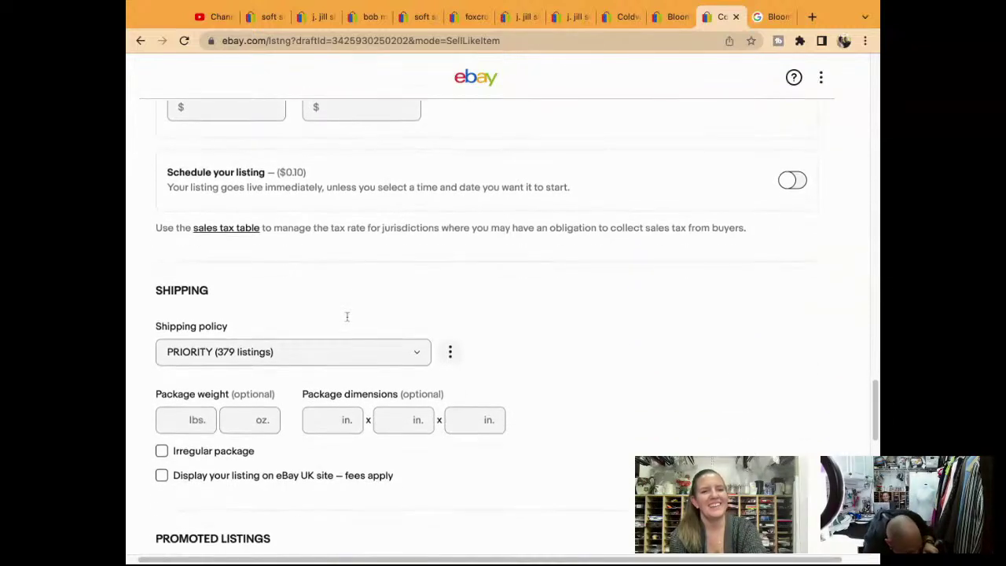
pyautogui.scroll(-2, 346, 316)
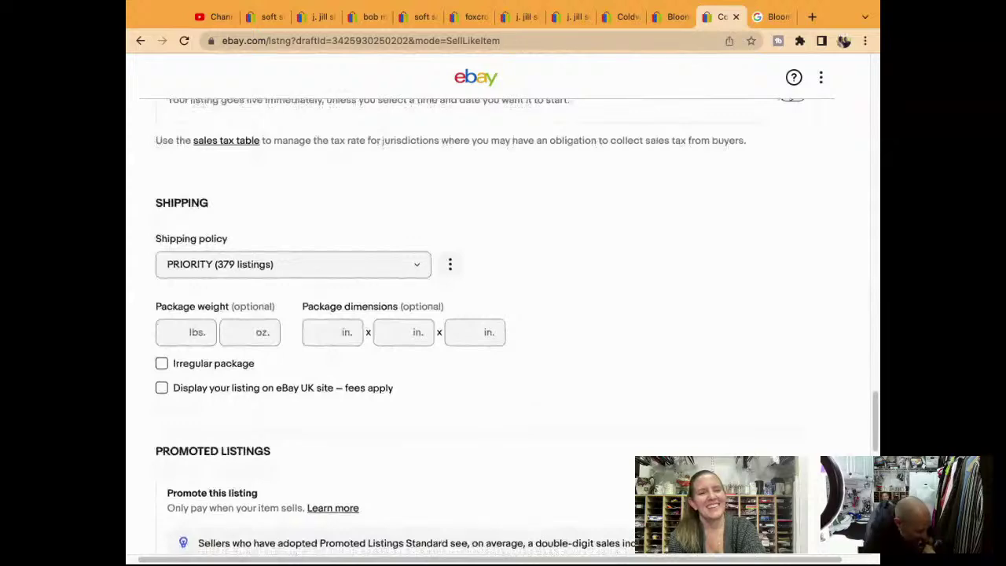
pyautogui.scroll(-2, 481, 307)
pyautogui.scroll(1, 343, 279)
pyautogui.click(328, 226)
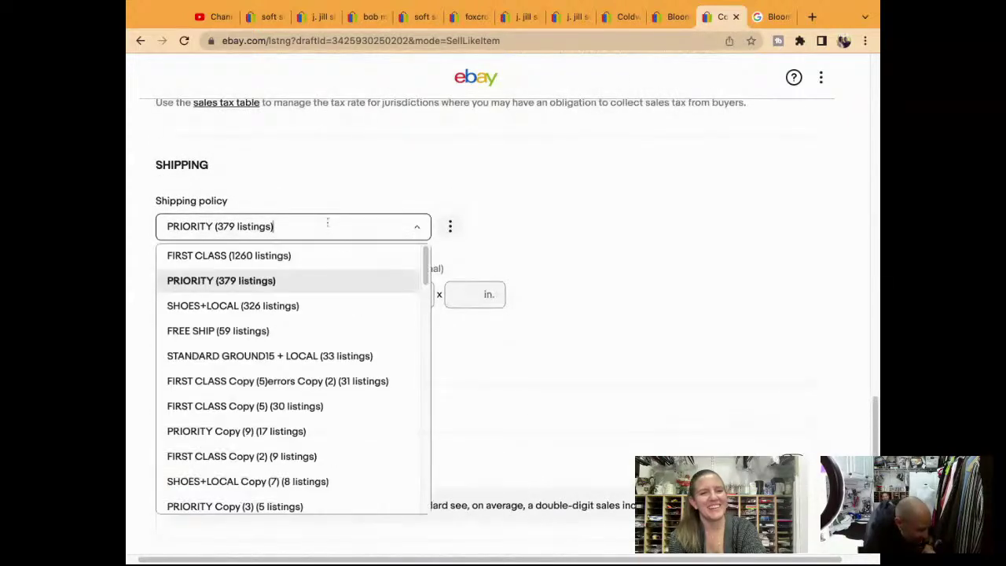
pyautogui.click(328, 254)
# Step: Correct the spelling of "Sleeveless" in the first line of the item description
pyautogui.scroll(-10, 329, 253)
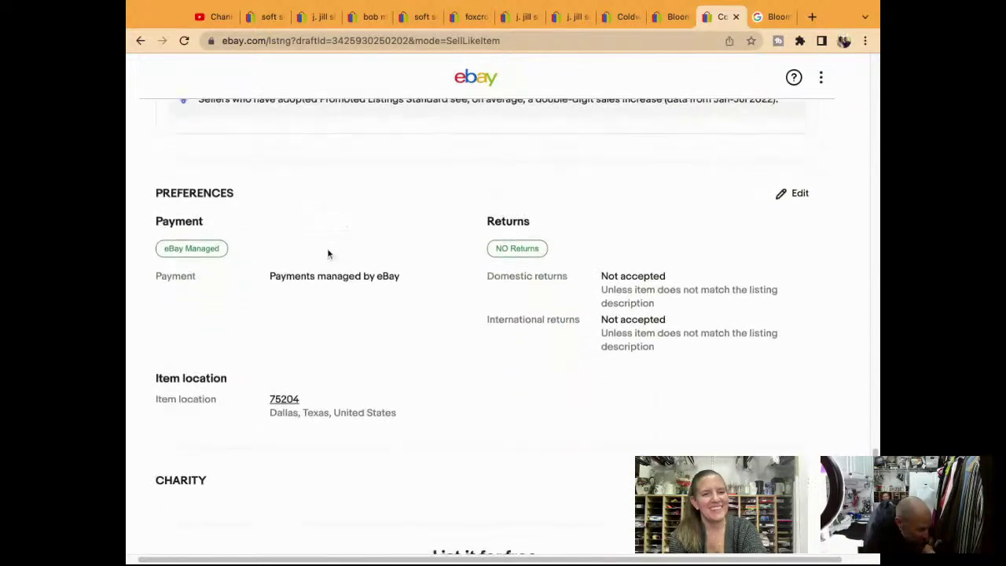
pyautogui.scroll(5, 329, 253)
pyautogui.scroll(15, 328, 253)
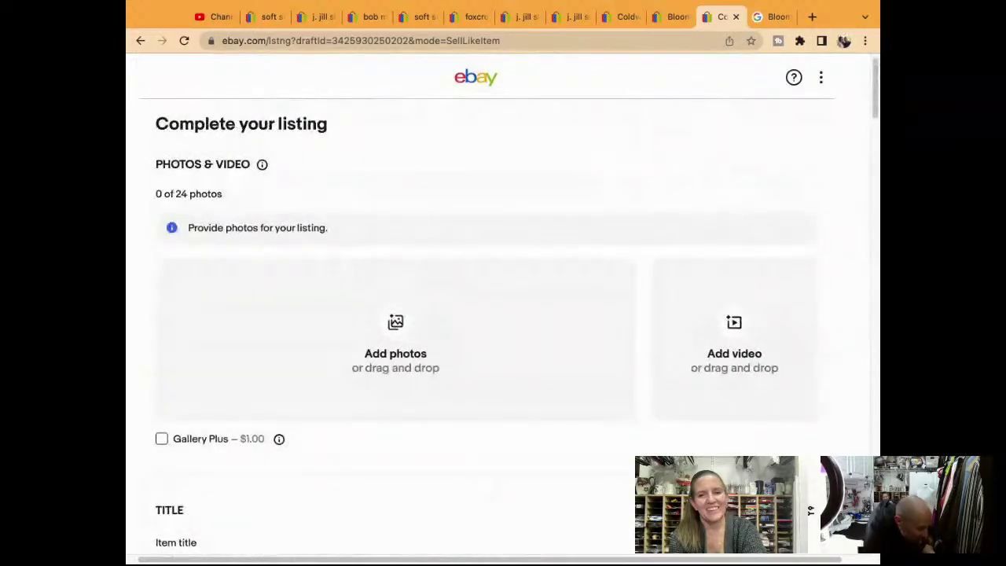
pyautogui.scroll(-1, 733, 262)
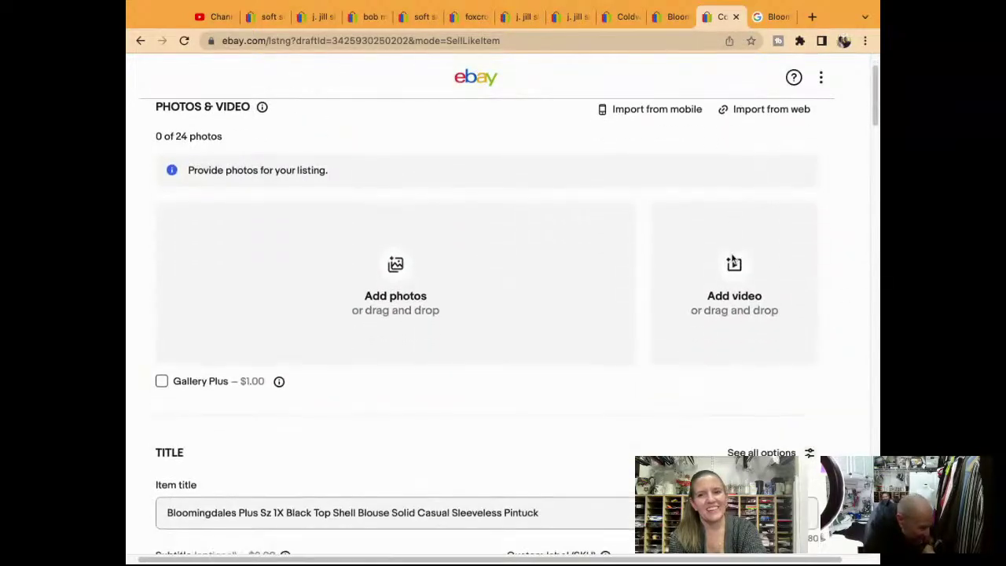
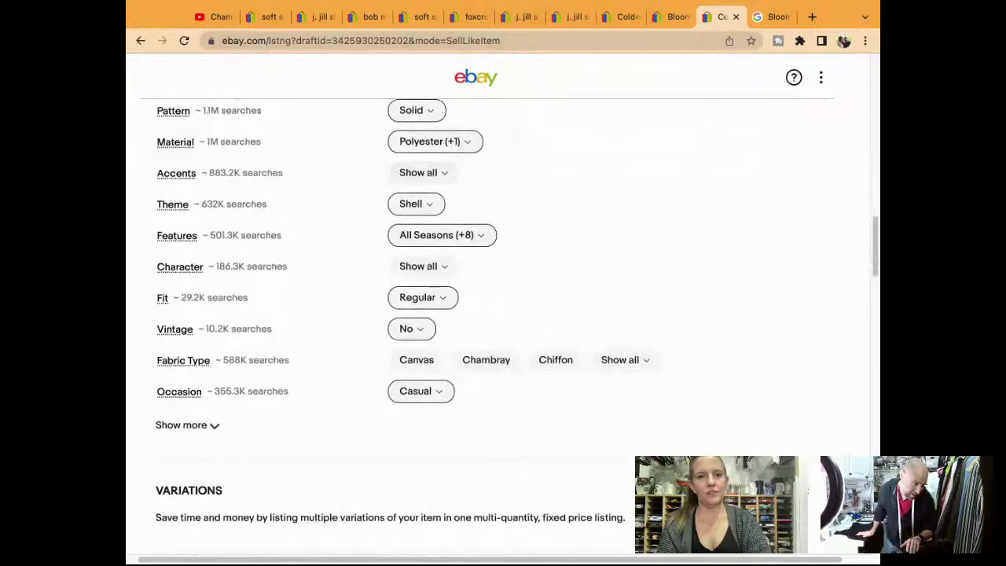
pyautogui.scroll(-5, 517, 328)
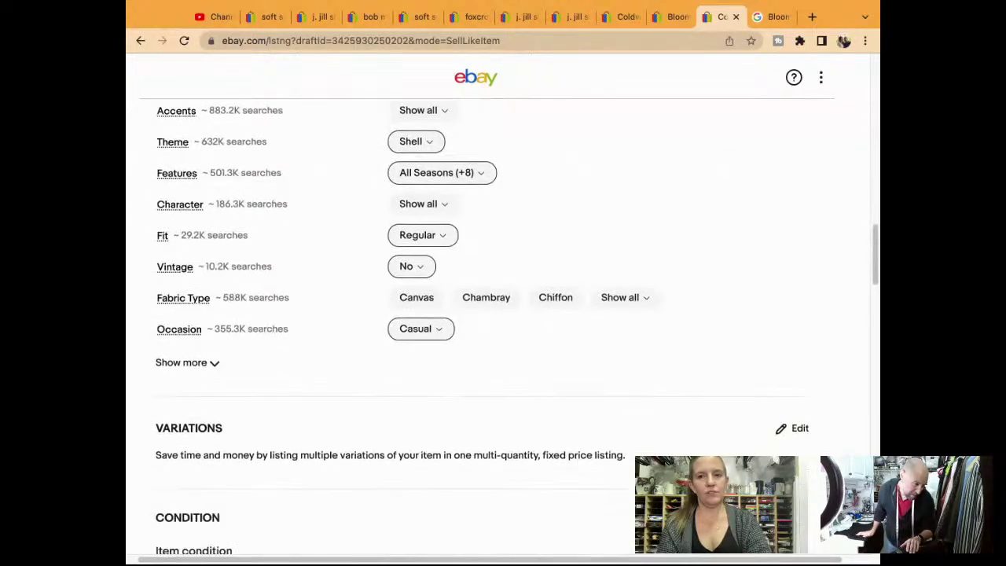
pyautogui.scroll(-3, 488, 328)
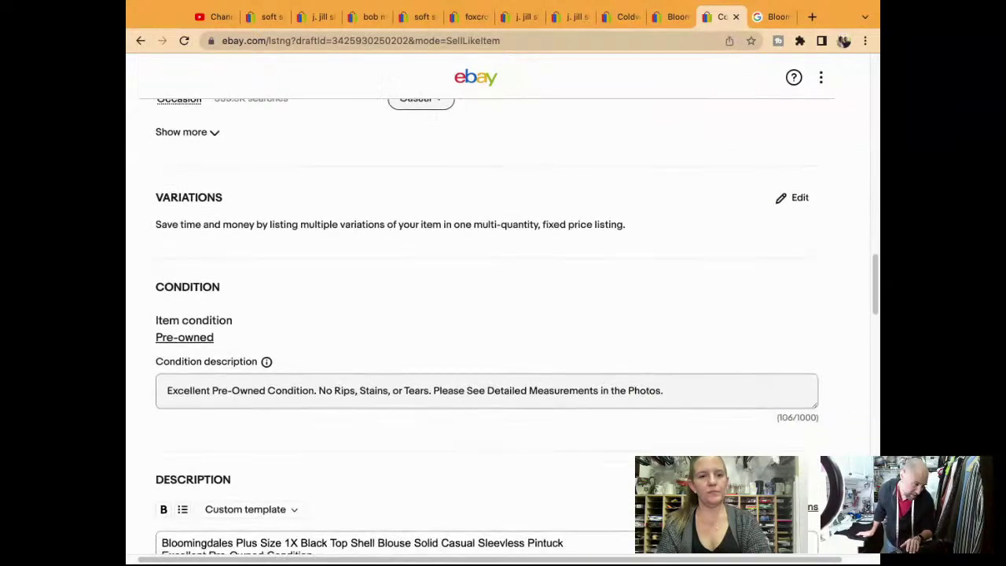
pyautogui.scroll(-6, 488, 327)
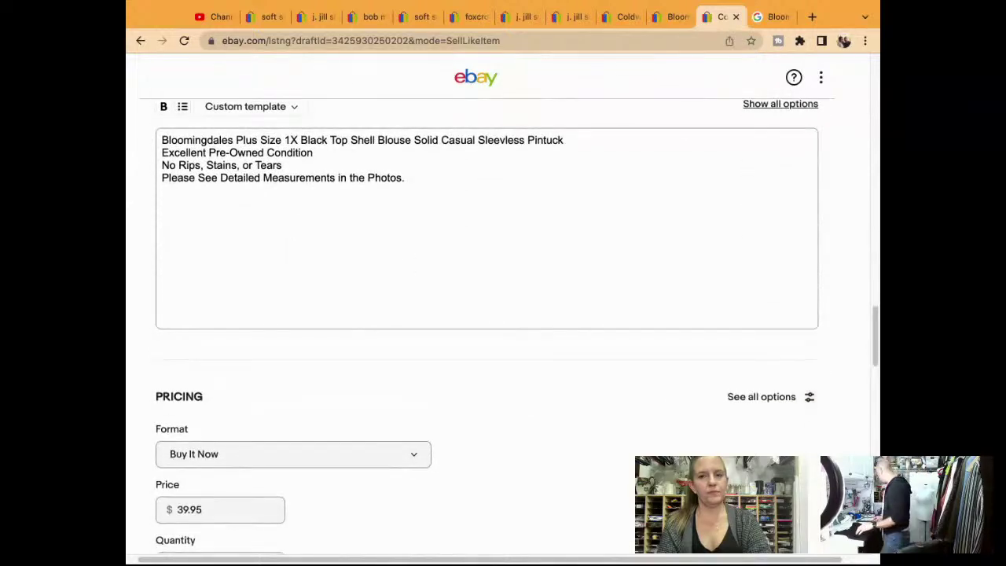
pyautogui.click(505, 140)
pyautogui.write('e')
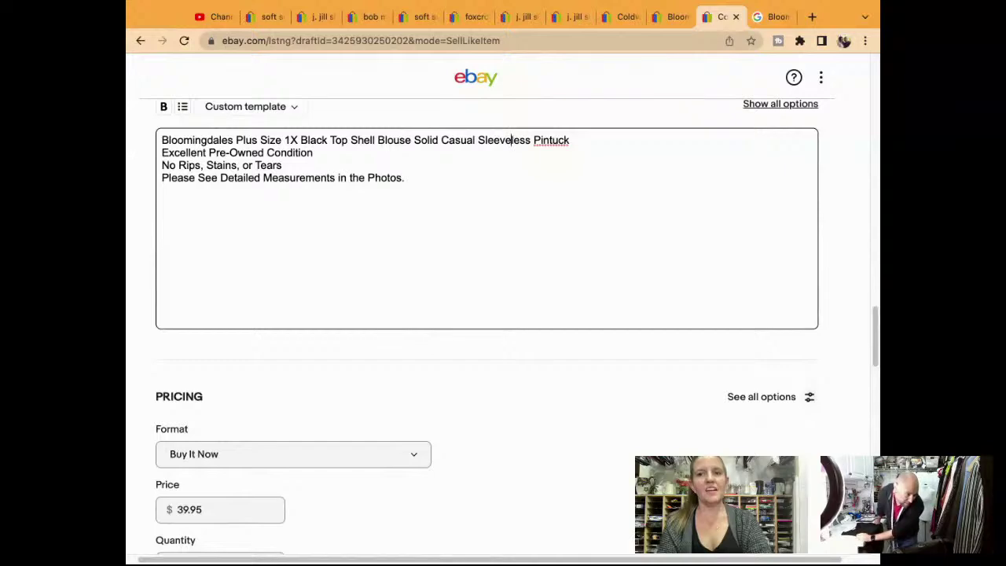
# Step: Add the ten photos of the black top to the listing and make the straight front view the main photo
pyautogui.scroll(-9, 583, 413)
pyautogui.scroll(2, 583, 412)
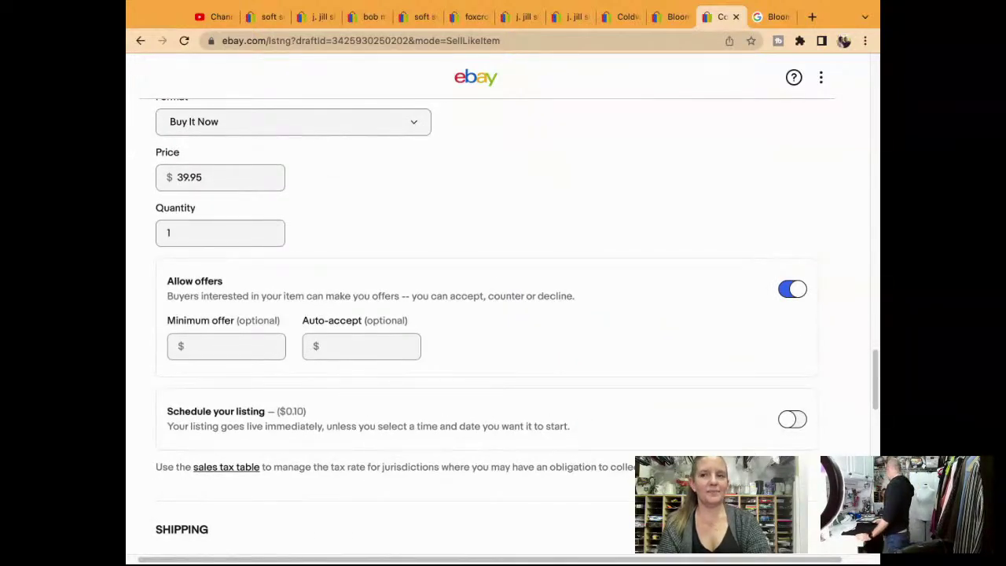
pyautogui.scroll(-4, 517, 323)
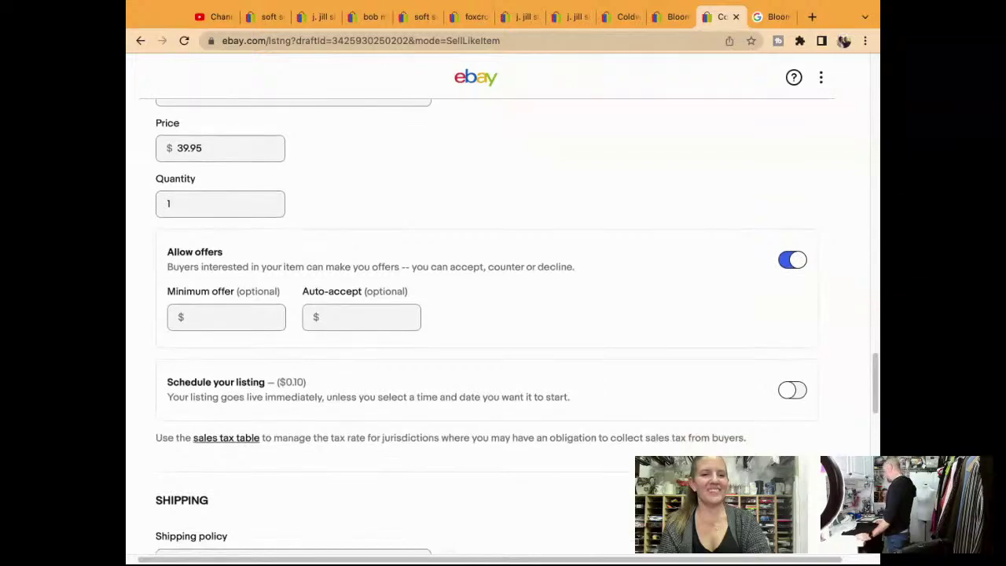
pyautogui.scroll(-12, 518, 325)
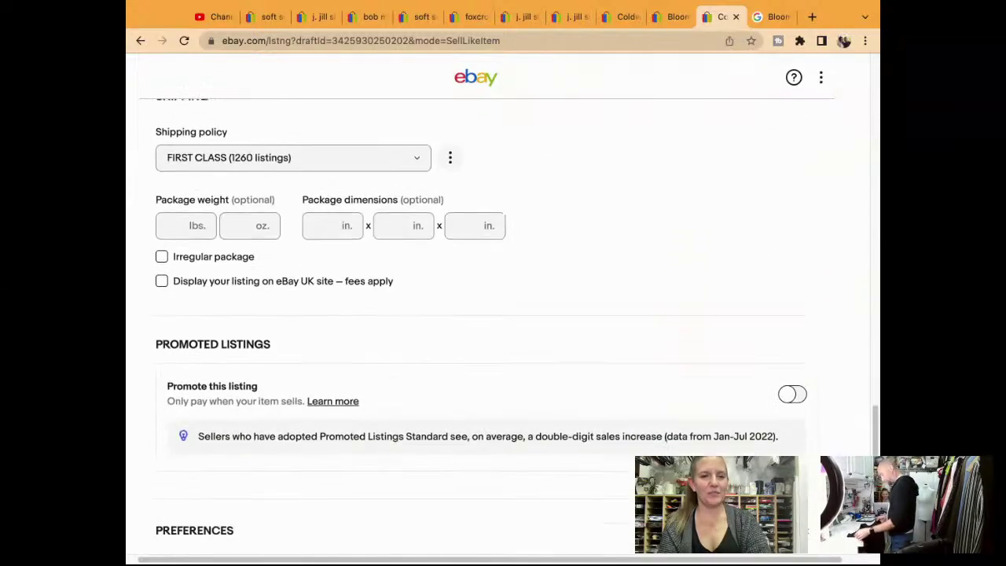
pyautogui.scroll(-3, 517, 325)
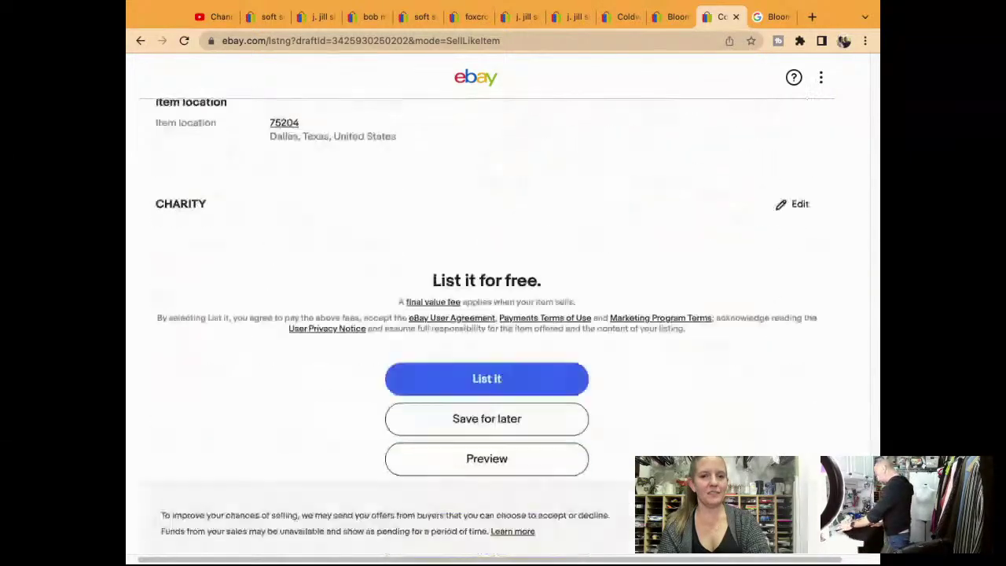
pyautogui.scroll(20, 566, 308)
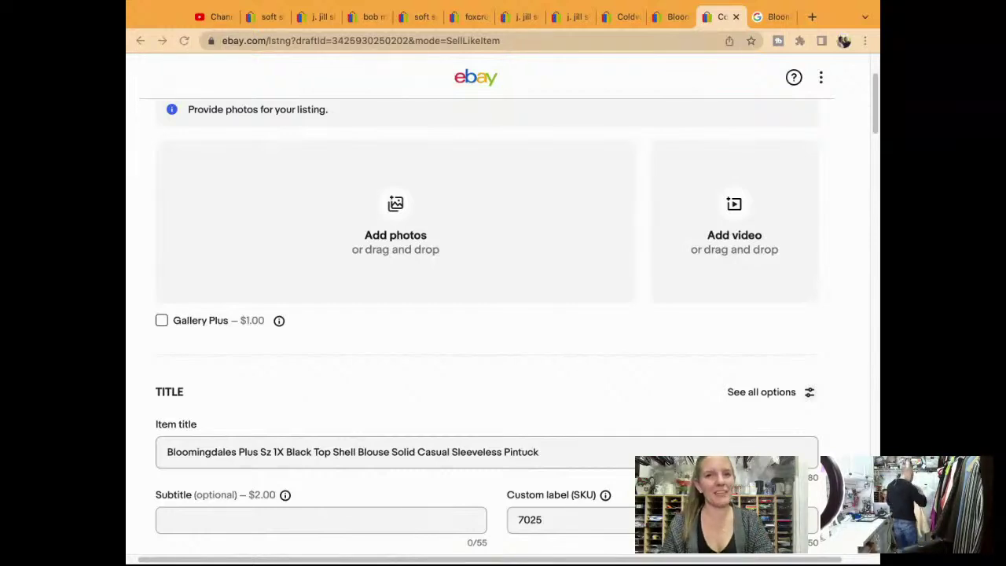
pyautogui.moveTo(865, 236); pyautogui.dragTo(488, 220)
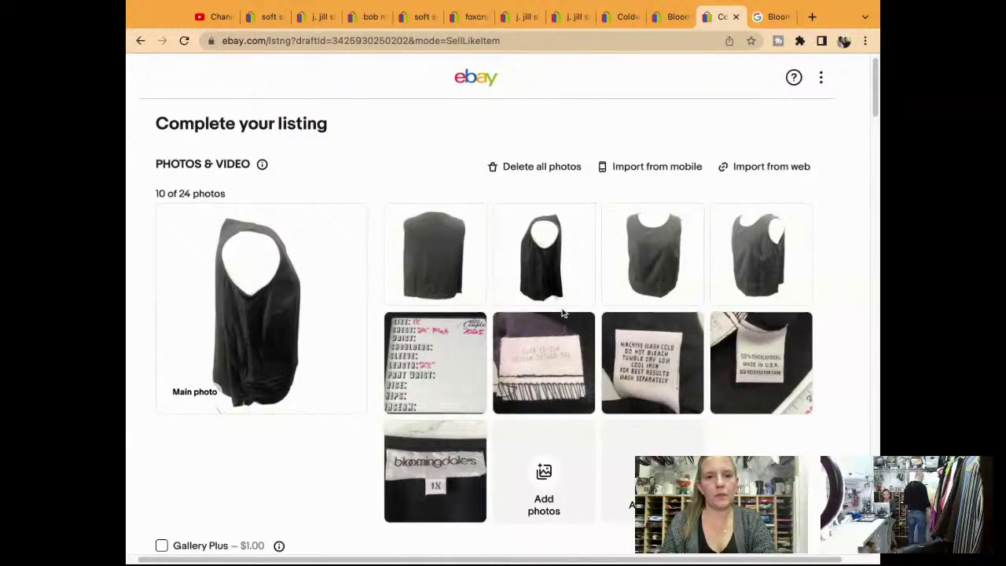
pyautogui.moveTo(637, 277); pyautogui.dragTo(283, 312)
# Step: Increase the contrast of the main photo slightly and save the edited picture
pyautogui.click(283, 313)
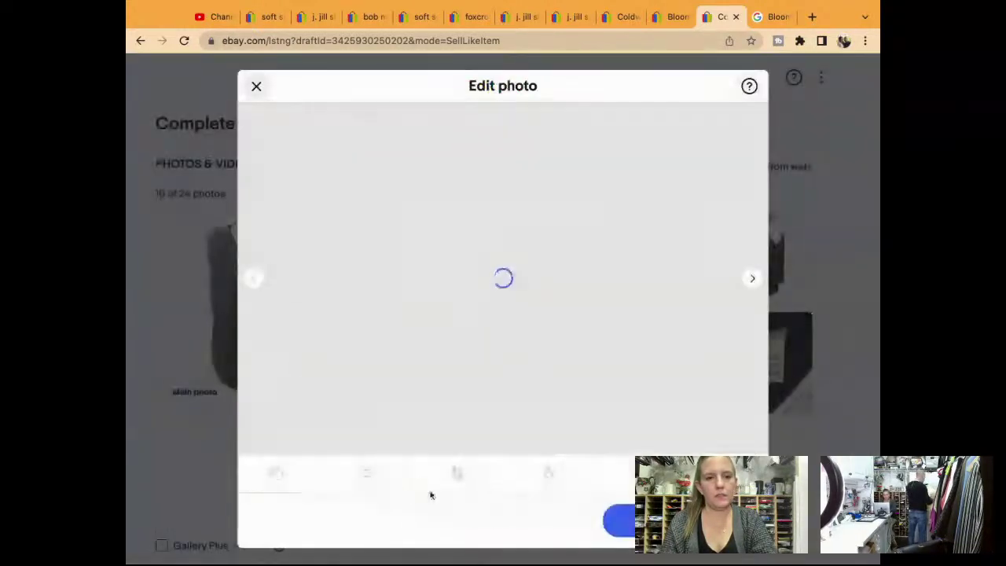
pyautogui.click(366, 471)
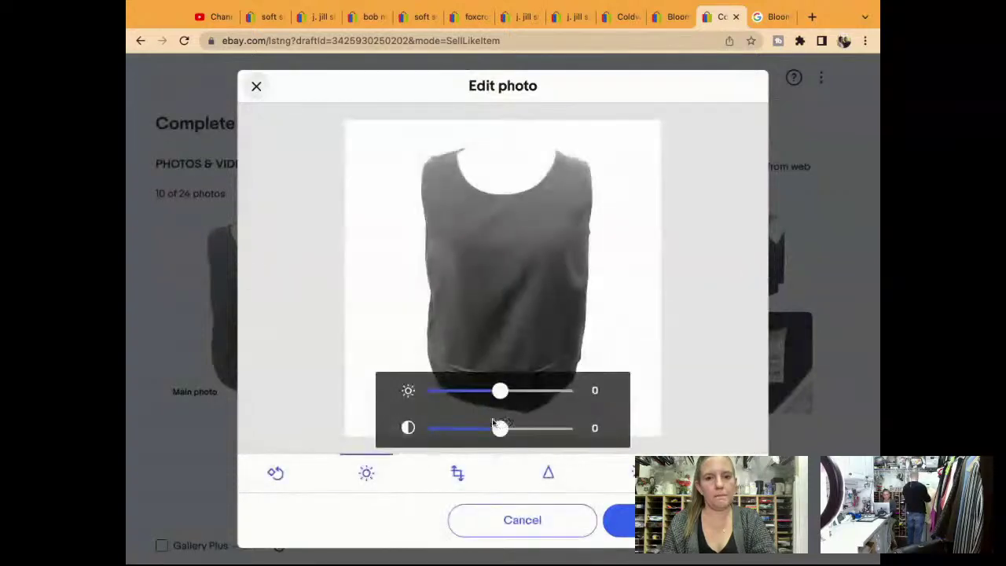
pyautogui.moveTo(503, 428); pyautogui.dragTo(527, 429)
pyautogui.click(621, 520)
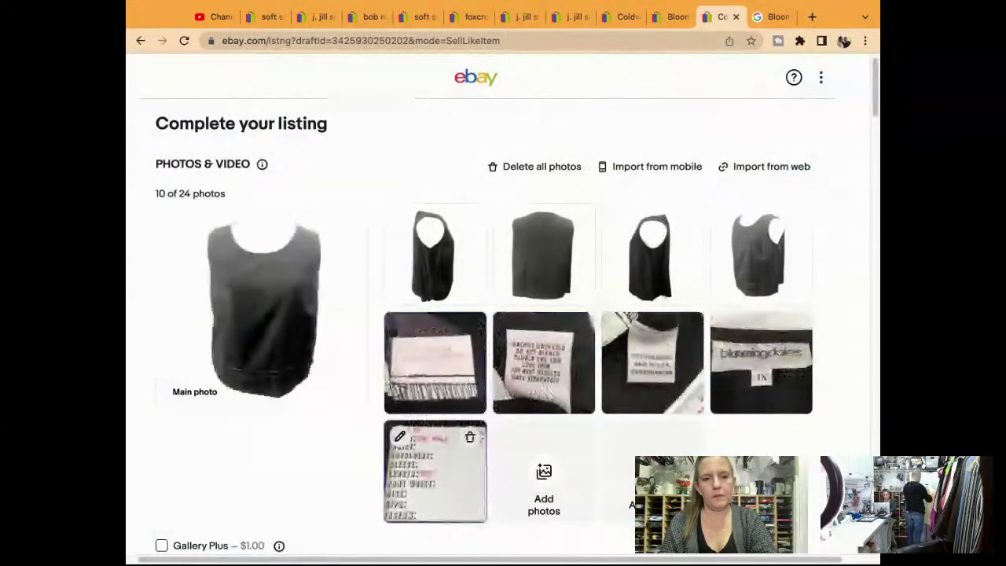
# Step: Lower the brightness of the angled front photo of the black top to -6, adjust its contrast, and save the edited picture
pyautogui.scroll(-1, 230, 198)
pyautogui.scroll(-1, 230, 198)
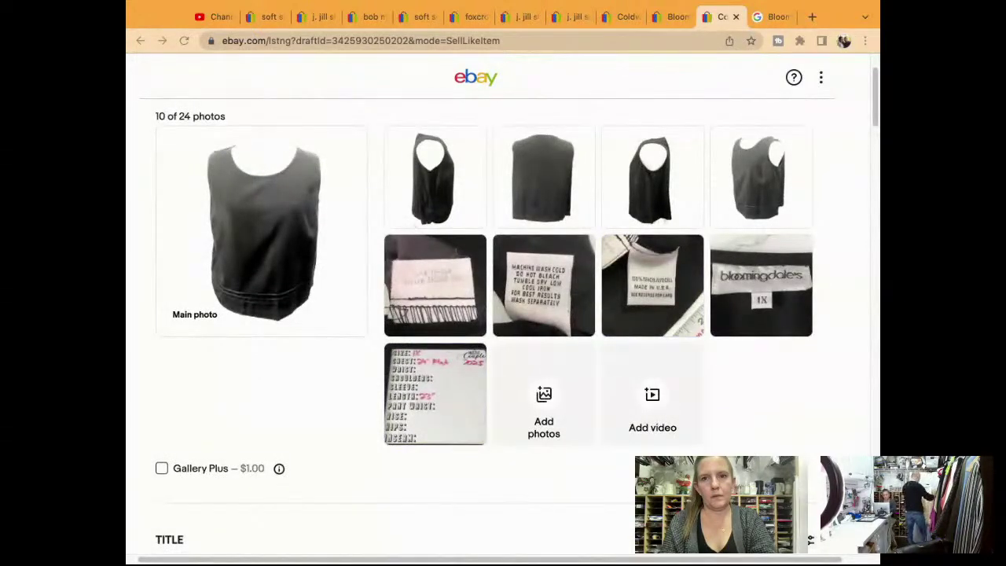
pyautogui.click(852, 263)
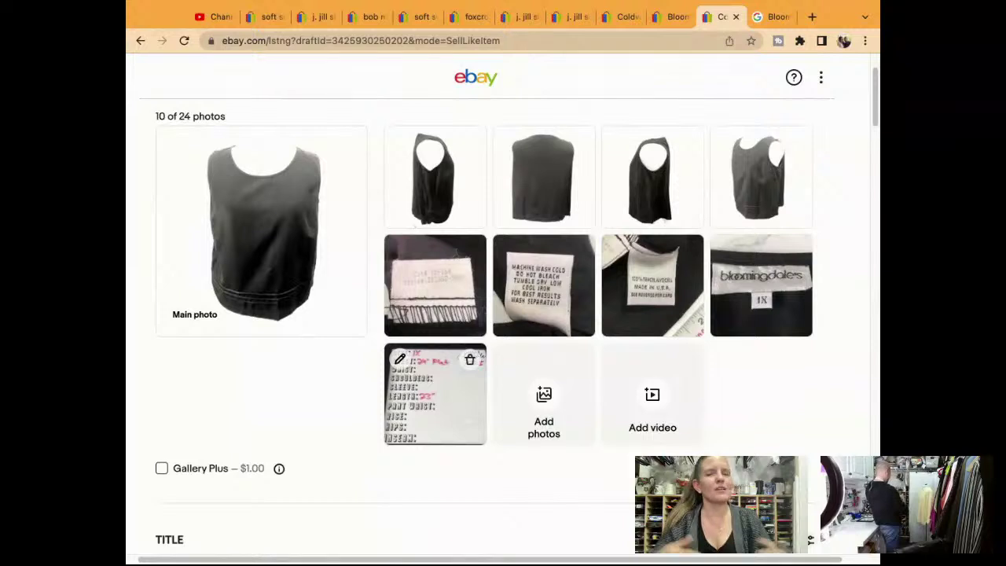
pyautogui.click(788, 207)
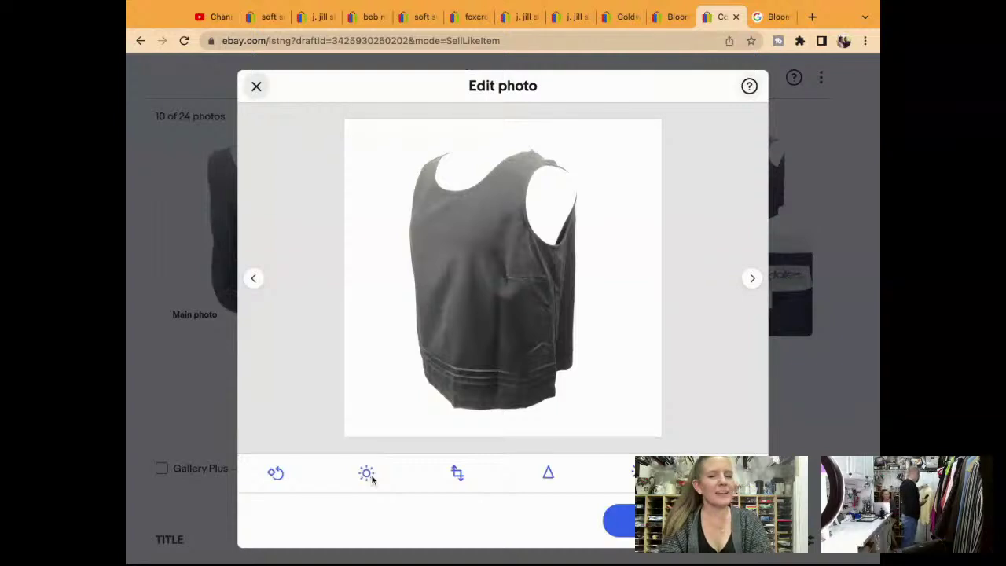
pyautogui.click(368, 474)
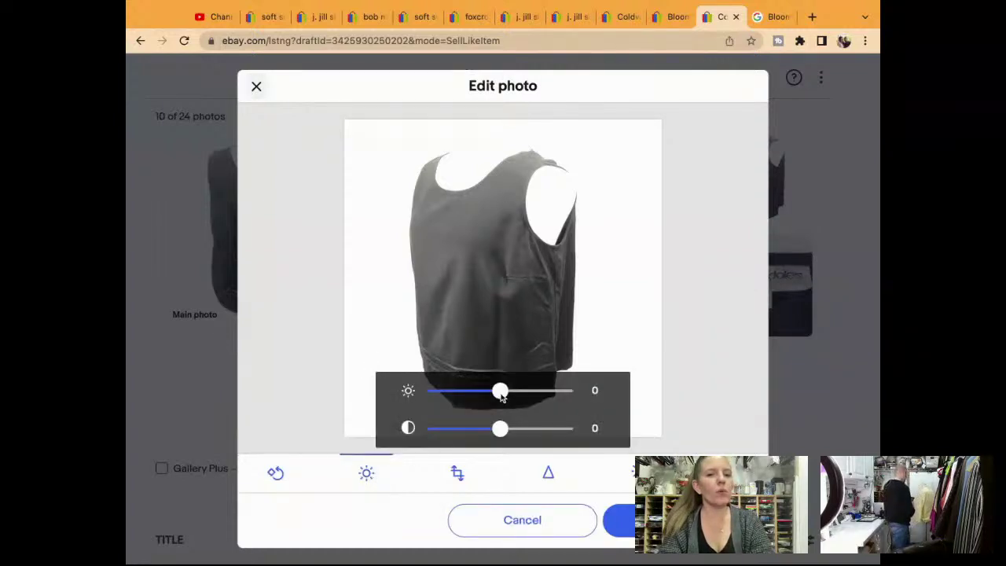
pyautogui.moveTo(501, 391)
pyautogui.mouseDown()
pyautogui.moveTo(511, 391)
pyautogui.moveTo(496, 390)
pyautogui.mouseUp()
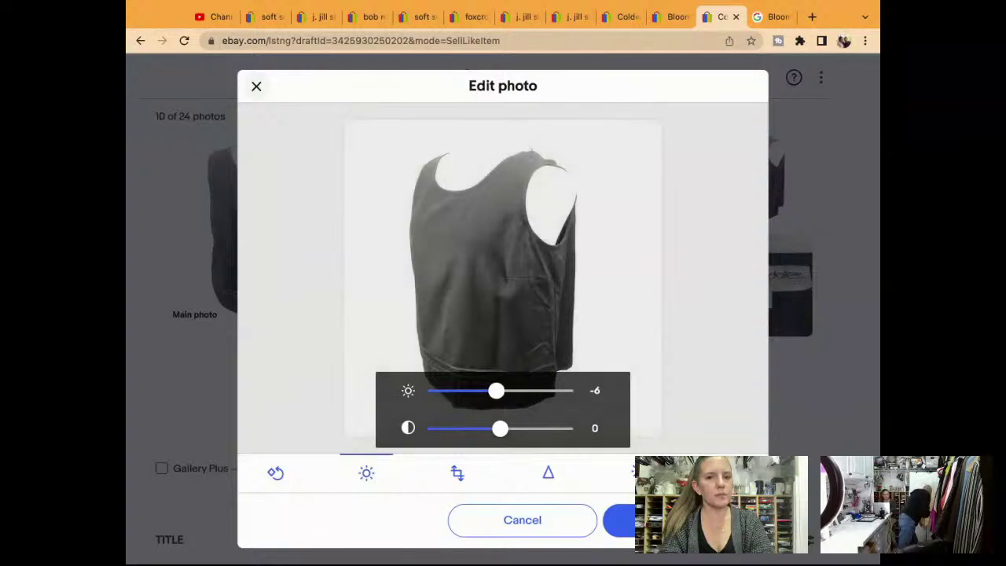
pyautogui.moveTo(501, 428); pyautogui.dragTo(495, 390)
pyautogui.click(622, 520)
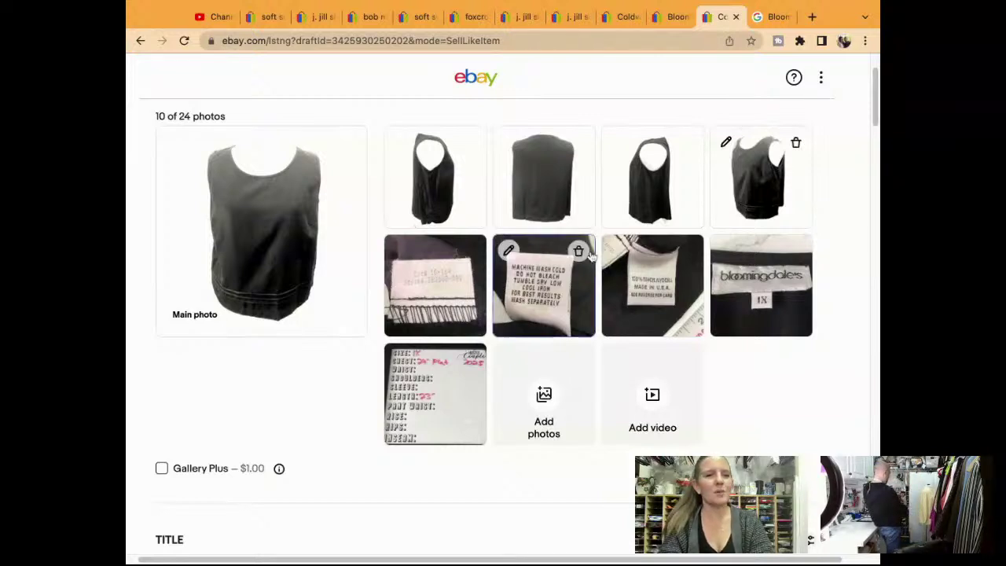
# Step: Set the main photo's brightness to -10 and contrast to 38, and save the edited picture
pyautogui.click(301, 243)
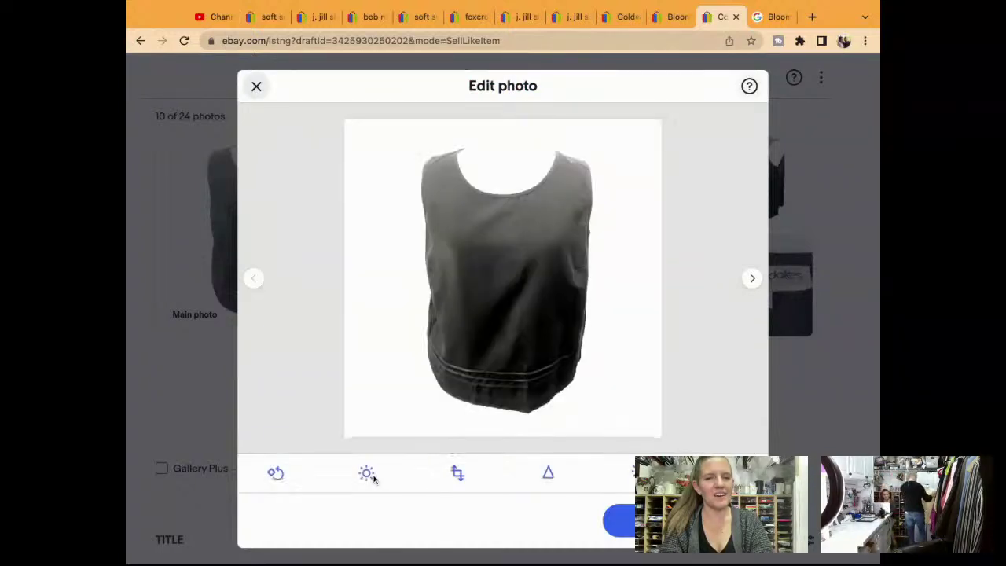
pyautogui.click(366, 473)
pyautogui.moveTo(503, 392); pyautogui.dragTo(498, 393)
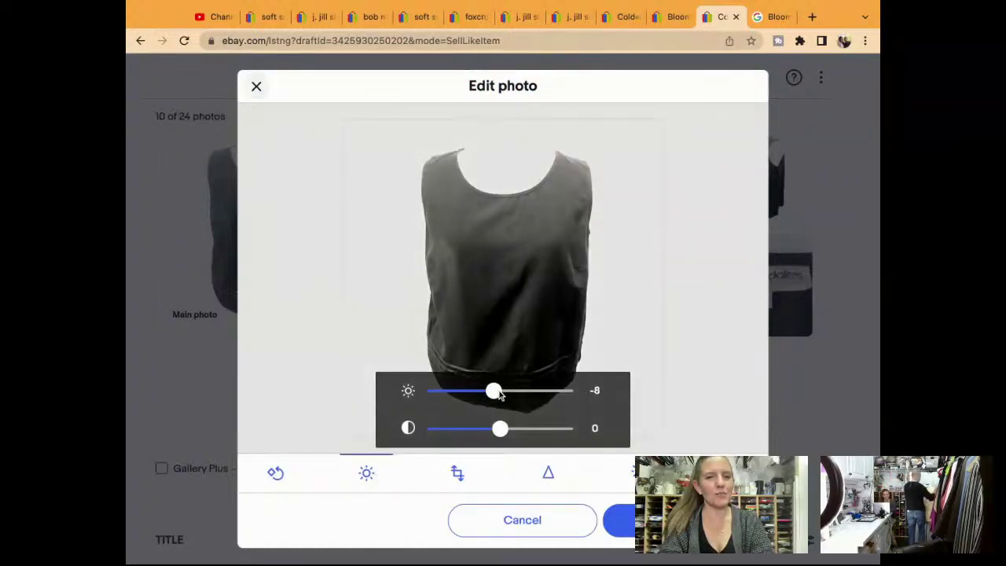
pyautogui.moveTo(500, 429); pyautogui.dragTo(525, 429)
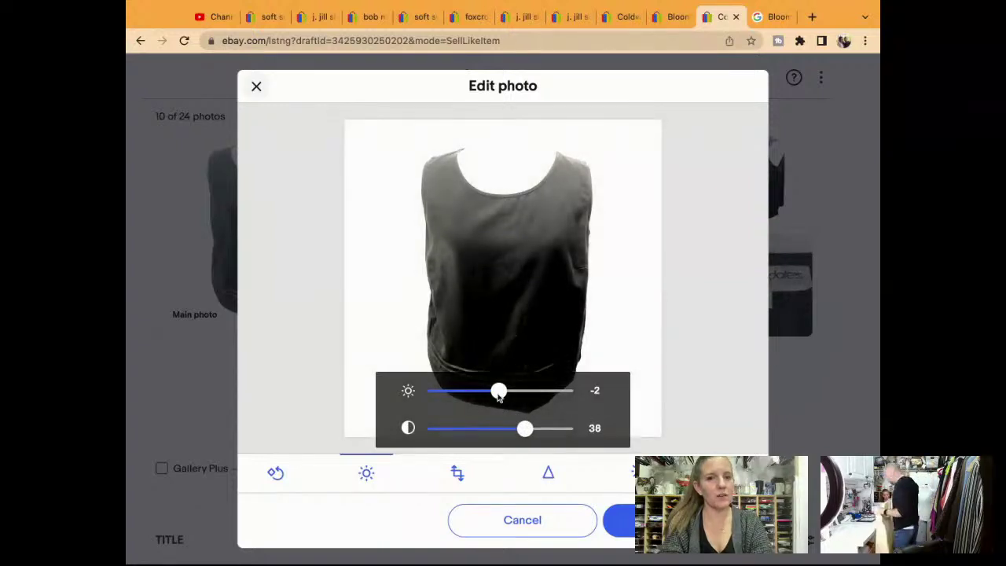
pyautogui.moveTo(499, 393); pyautogui.dragTo(493, 393)
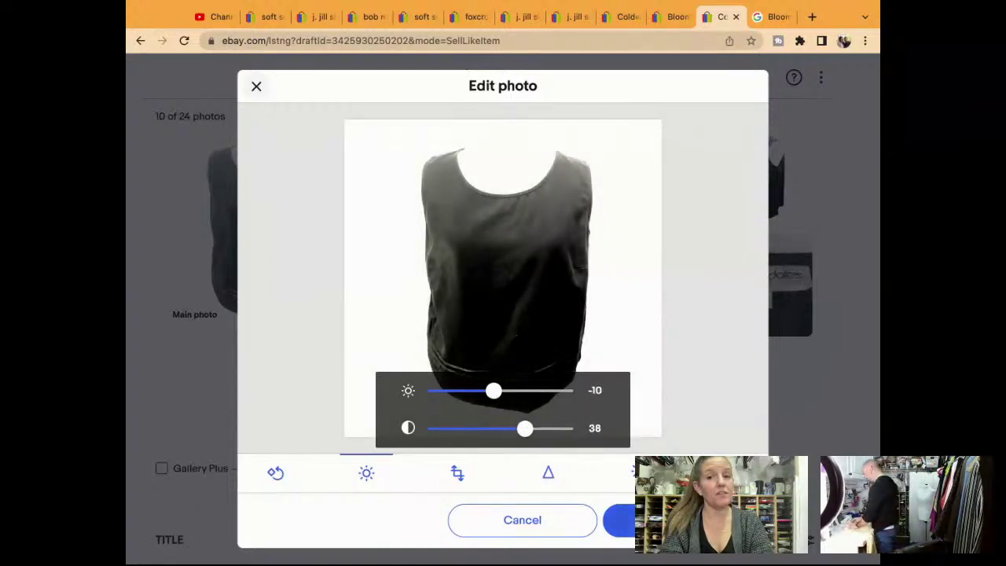
pyautogui.click(621, 520)
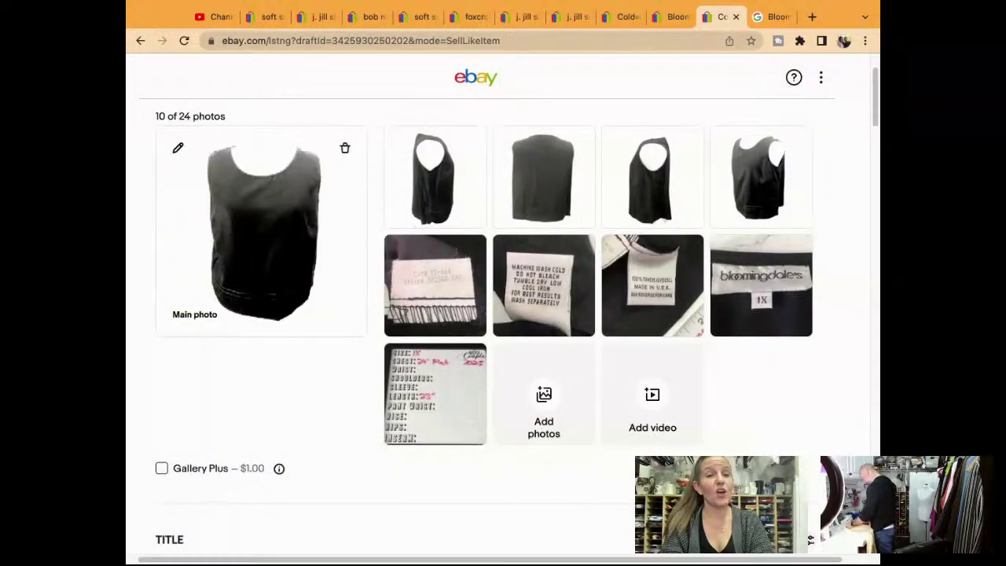
# Step: Review the completed Bloomingdale's top listing down to its end, publish it, and close the confirmation
pyautogui.scroll(-3, 503, 315)
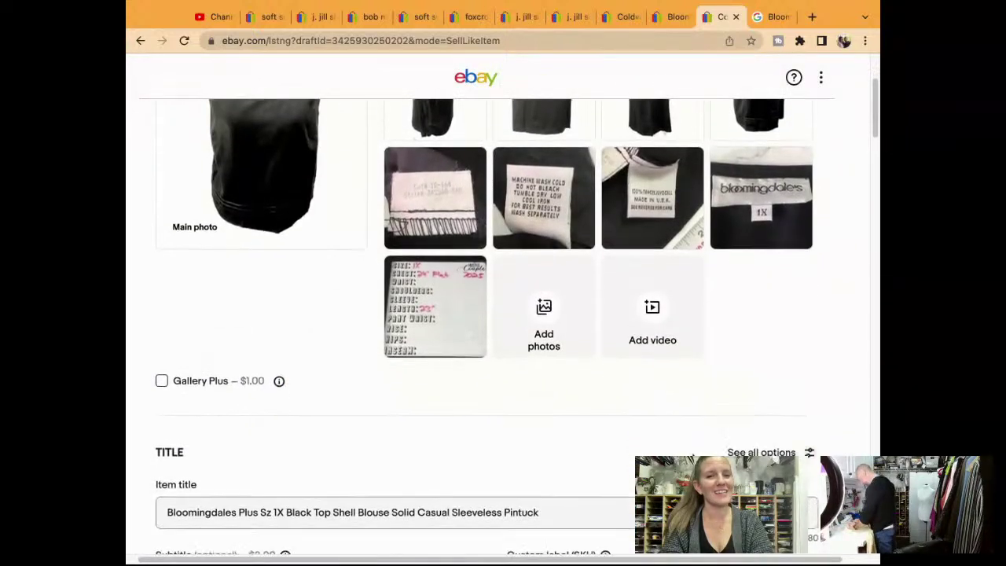
pyautogui.scroll(-5, 504, 314)
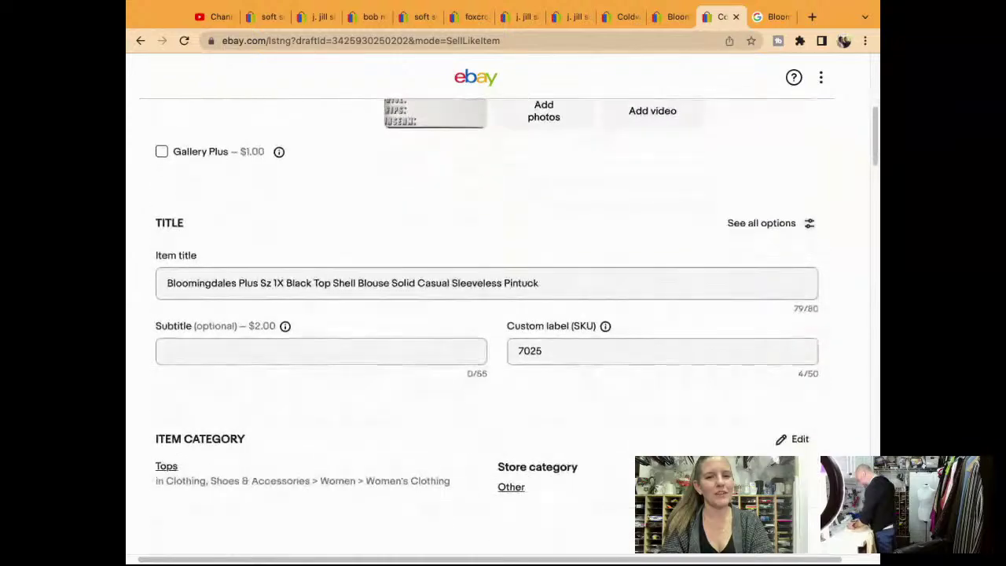
pyautogui.scroll(-7, 503, 314)
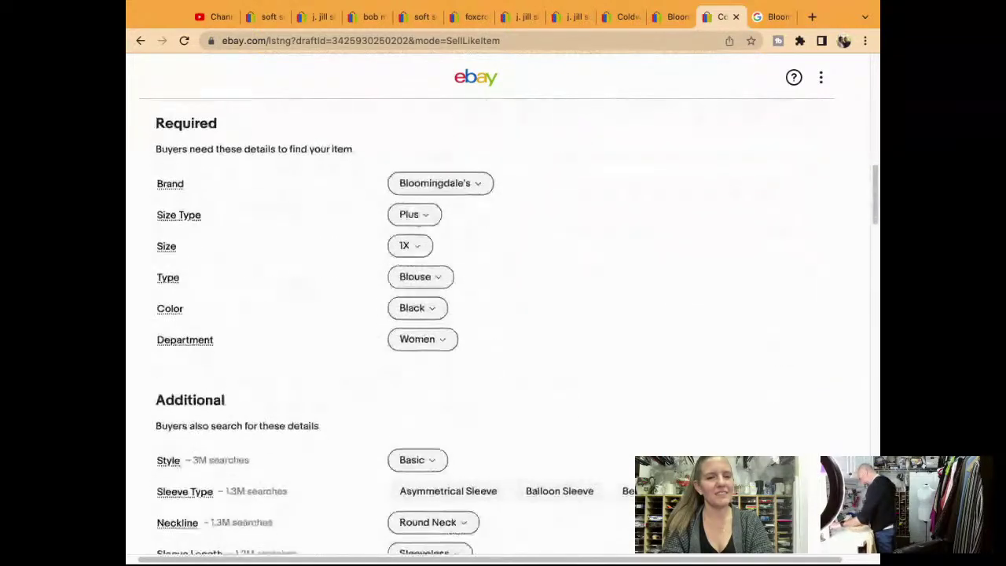
pyautogui.scroll(-6, 692, 445)
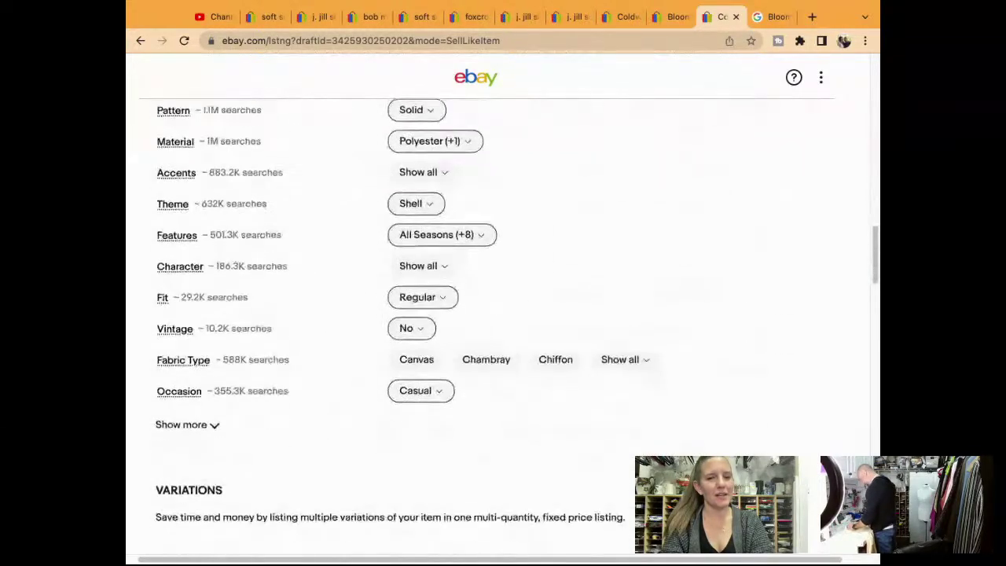
pyautogui.scroll(-5, 692, 445)
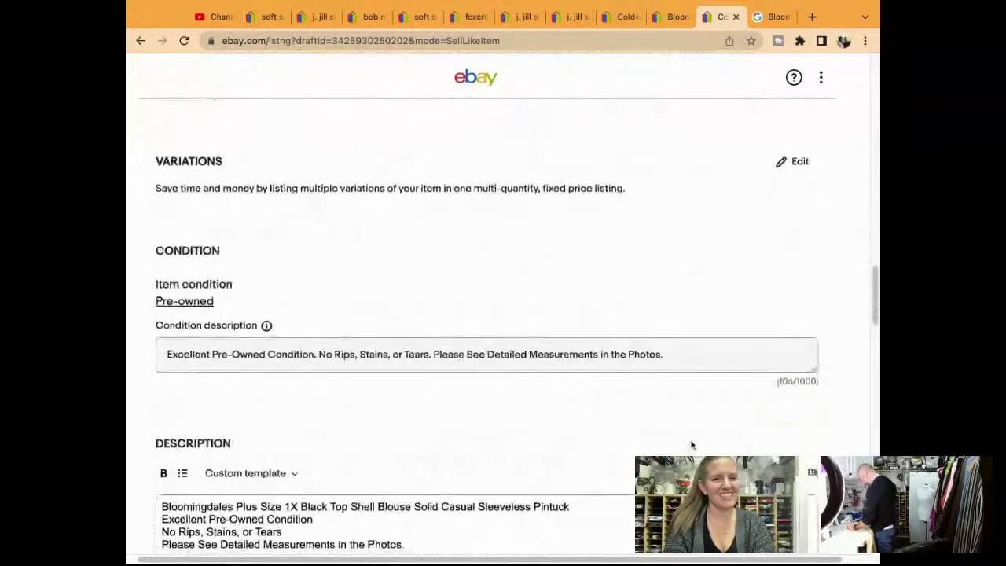
pyautogui.scroll(-10, 692, 445)
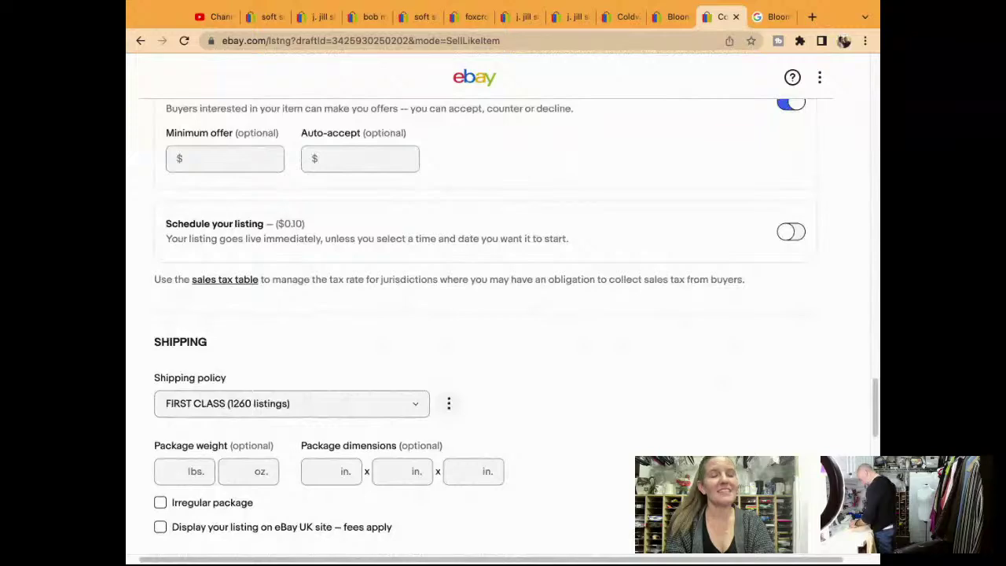
pyautogui.scroll(-10, 503, 314)
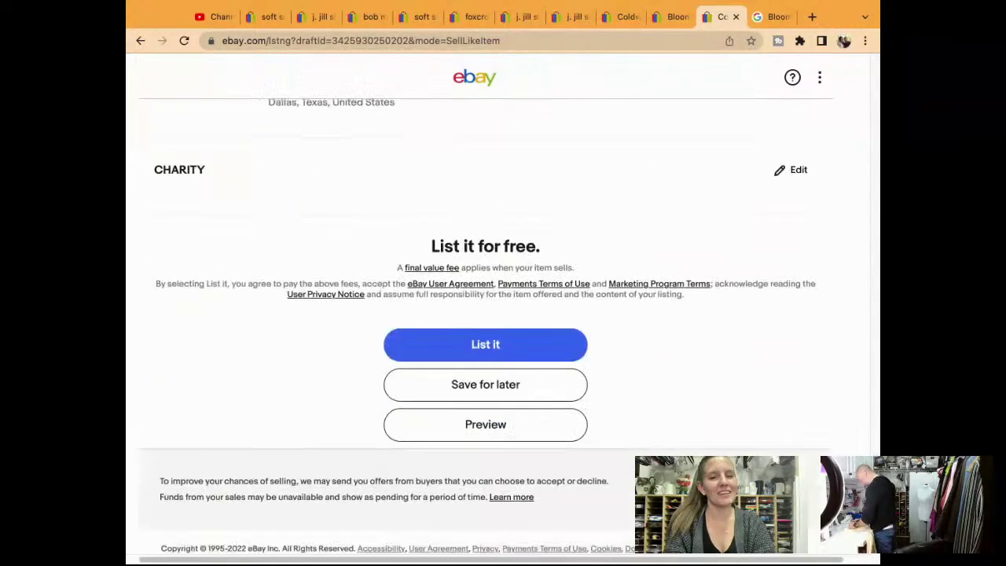
pyautogui.scroll(2, 569, 460)
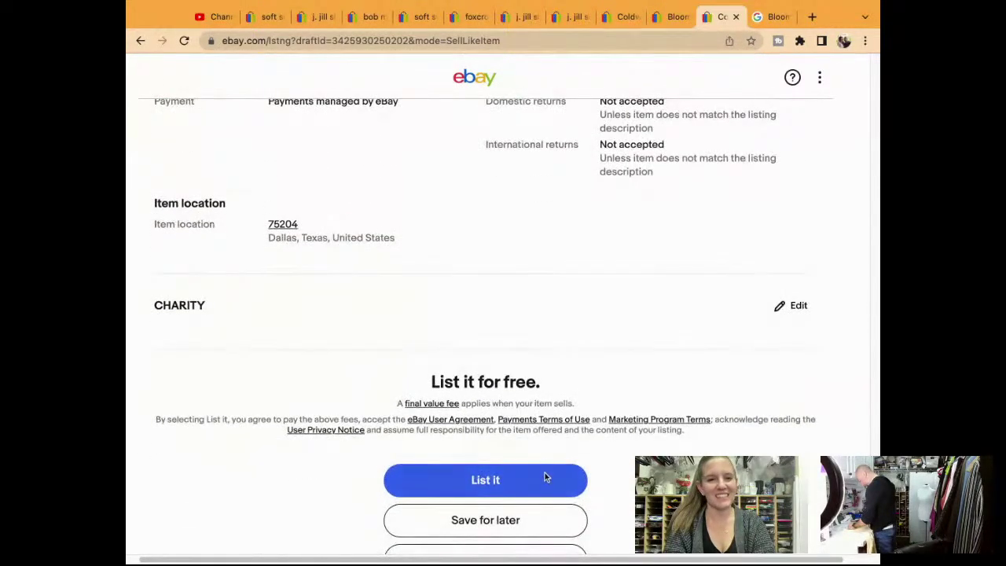
pyautogui.click(545, 477)
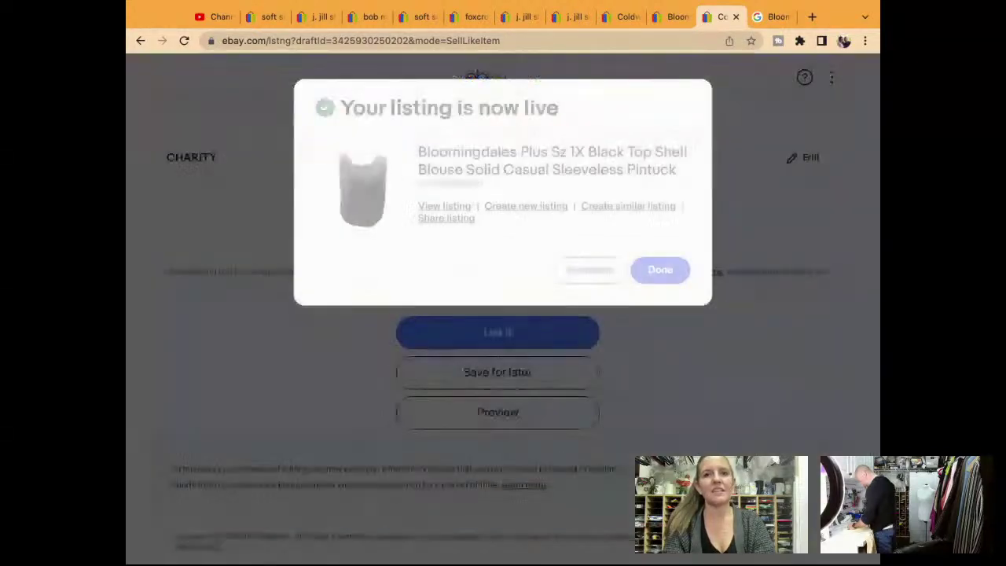
pyautogui.click(676, 276)
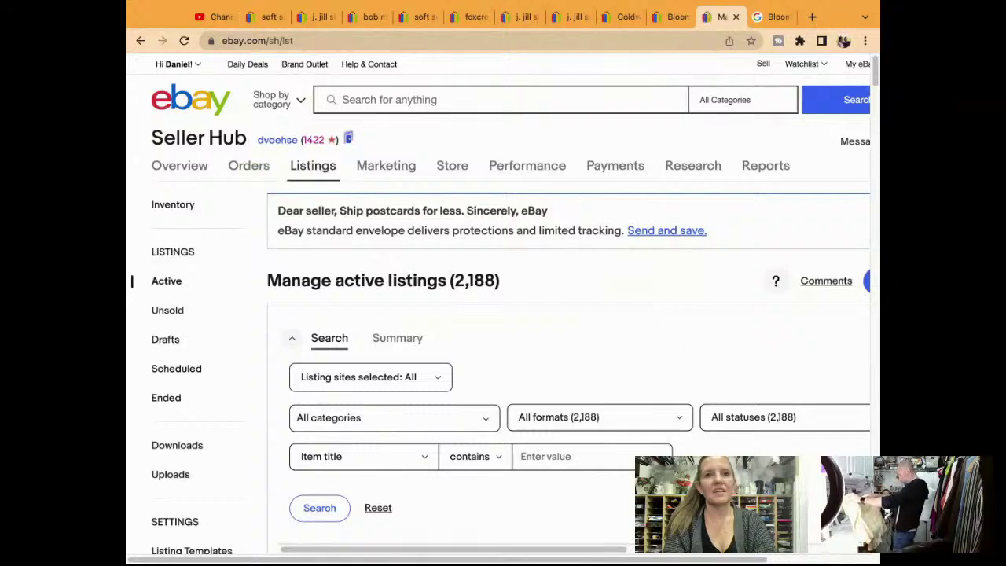
# Step: Search eBay for "j. jill button front tunic"
pyautogui.click(595, 92)
pyautogui.write('j')
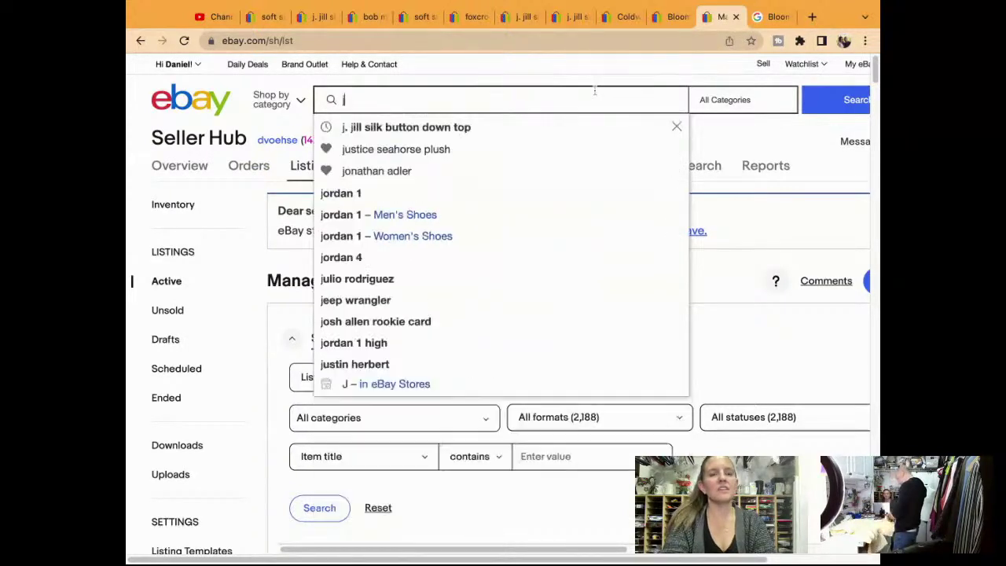
pyautogui.write('. jill ')
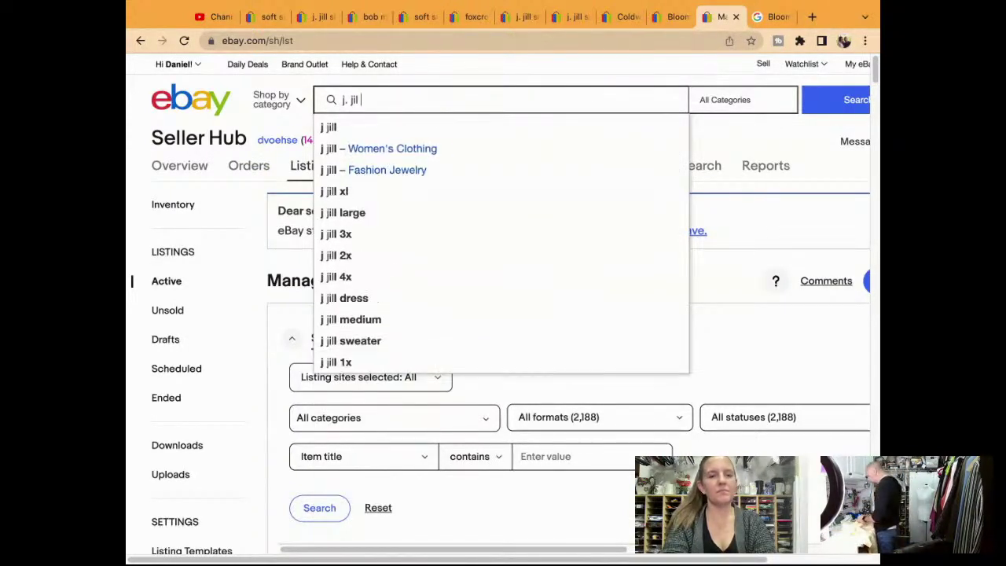
pyautogui.write('button fr')
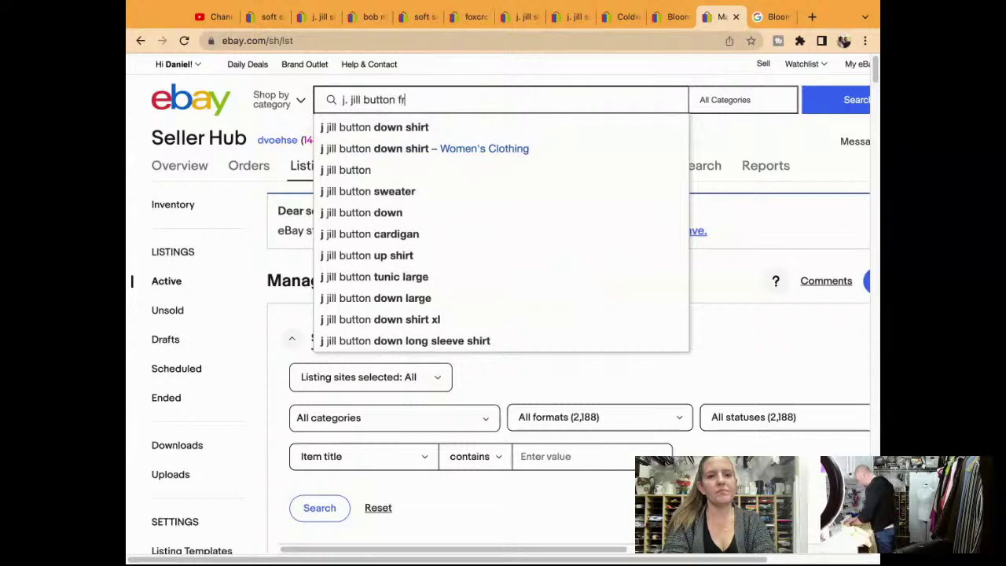
pyautogui.write('ont tunic')
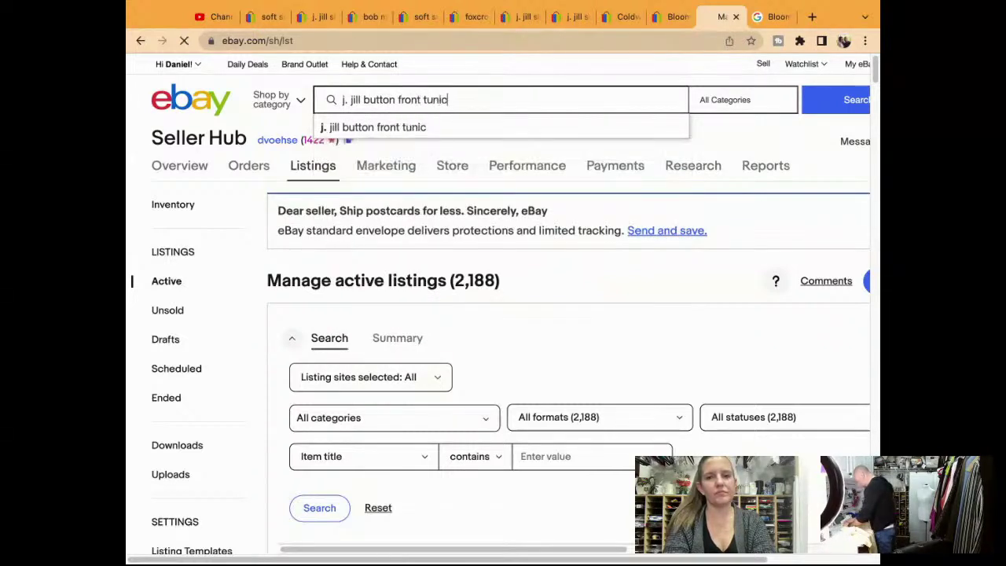
pyautogui.press('Return')
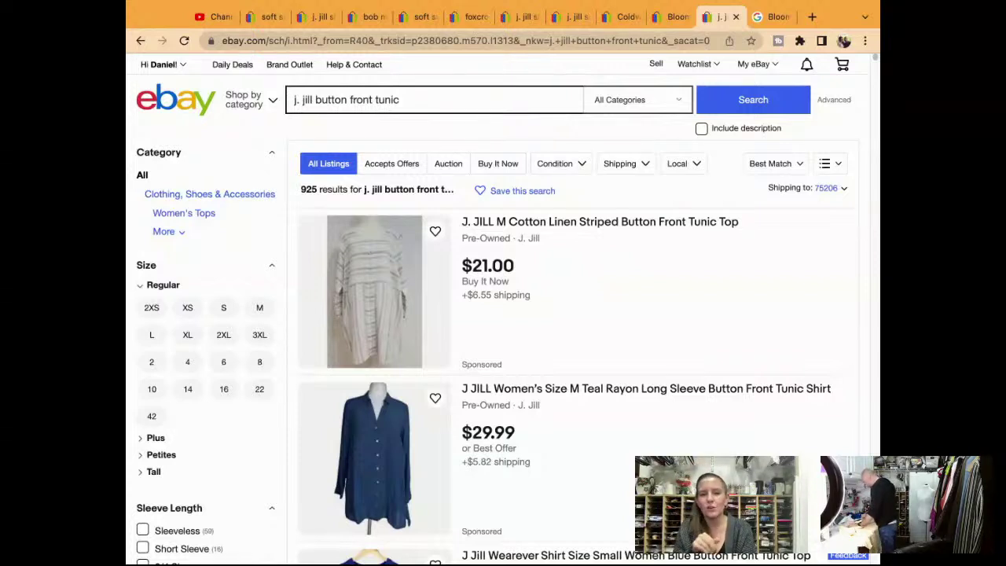
# Step: Restrict the J. Jill tunic search results to sold items
pyautogui.scroll(-5, 417, 413)
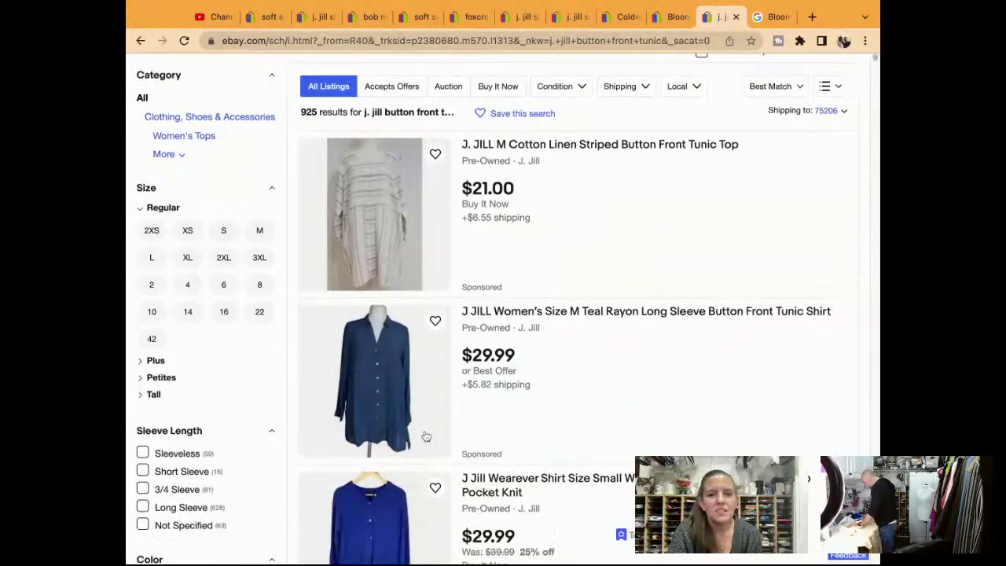
pyautogui.scroll(-8, 425, 436)
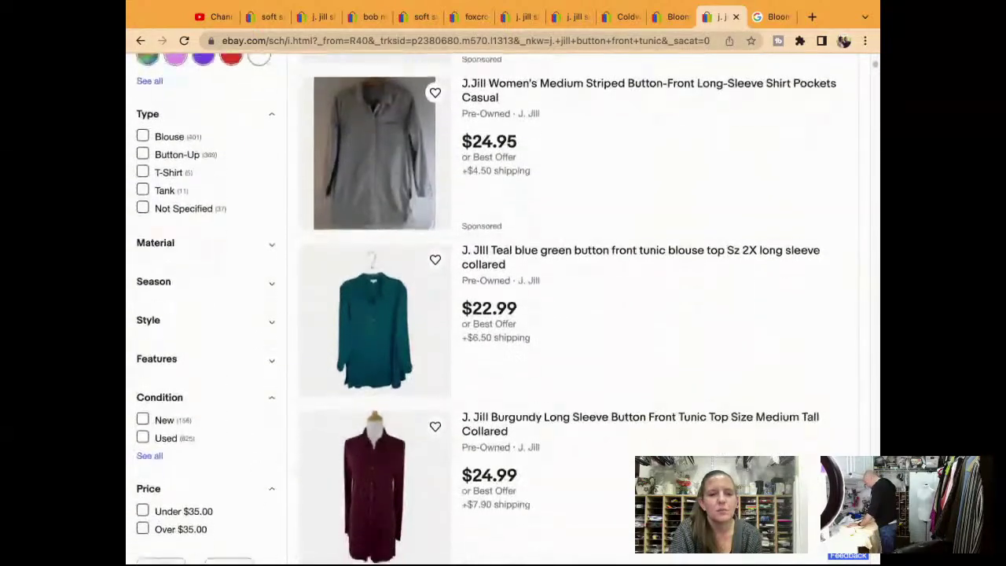
pyautogui.scroll(-7, 478, 309)
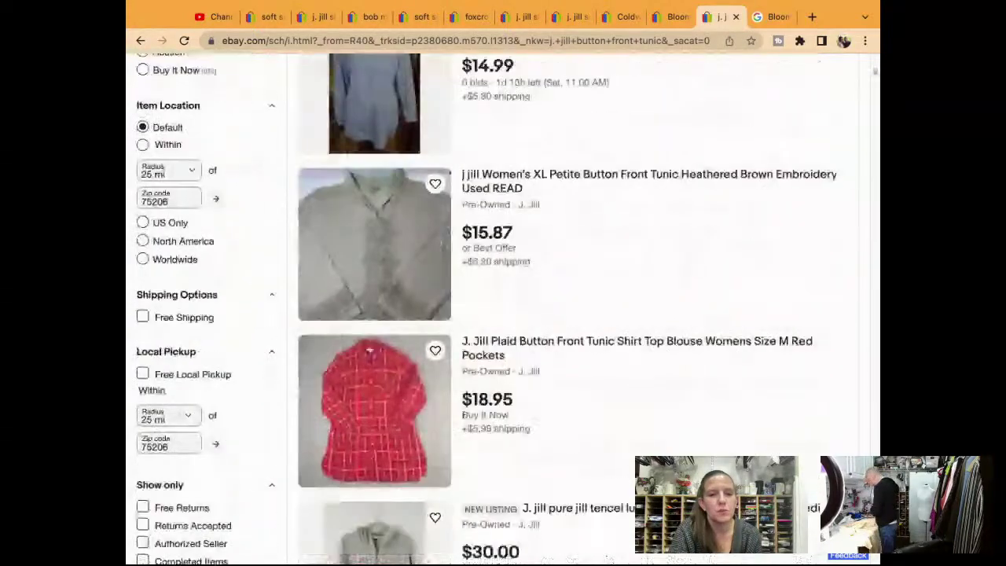
pyautogui.scroll(-3, 504, 307)
pyautogui.scroll(-1, 198, 348)
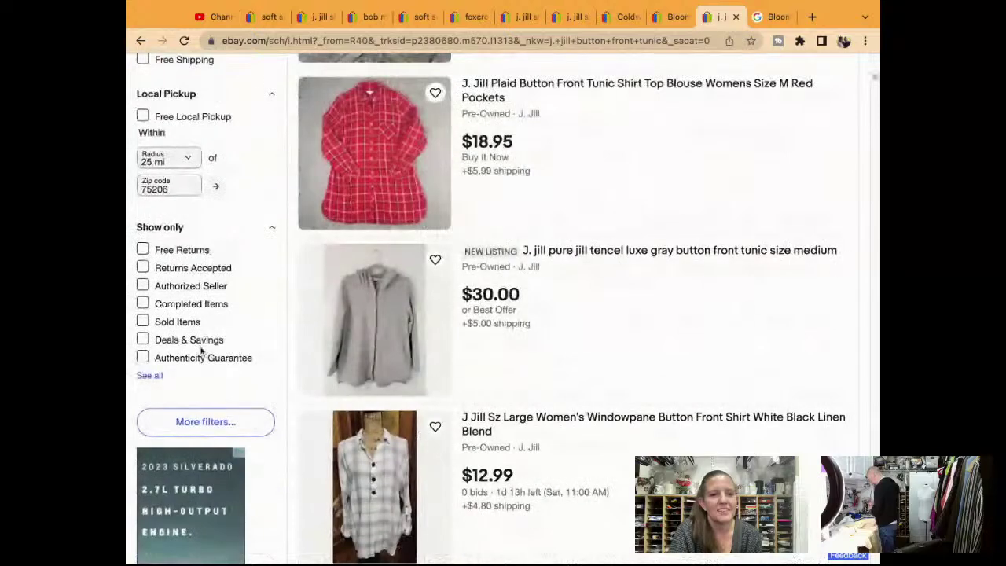
pyautogui.click(184, 322)
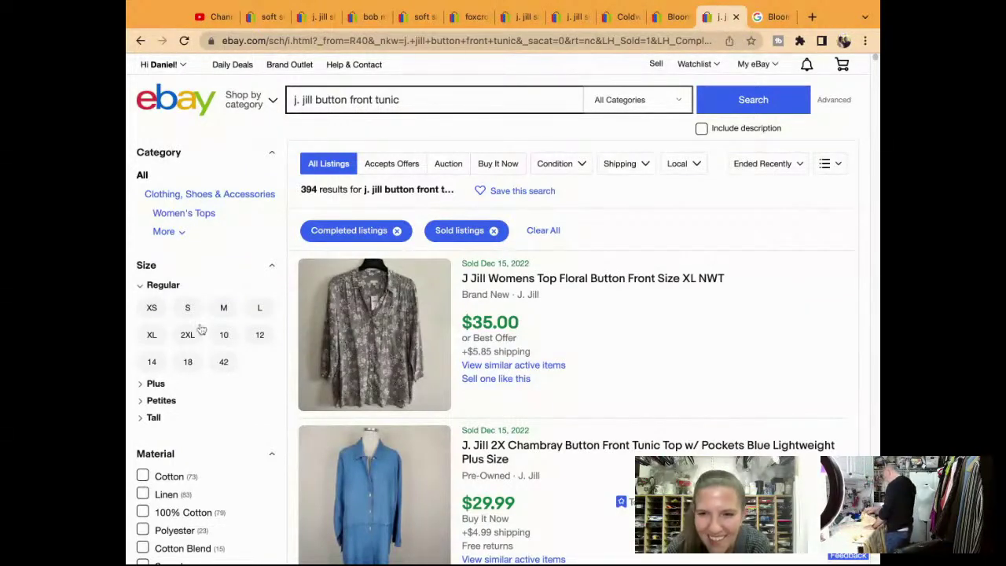
# Step: Find the sold J. Jill Love Linen blue button front tunic among the results and start a similar listing from it
pyautogui.scroll(-3, 498, 308)
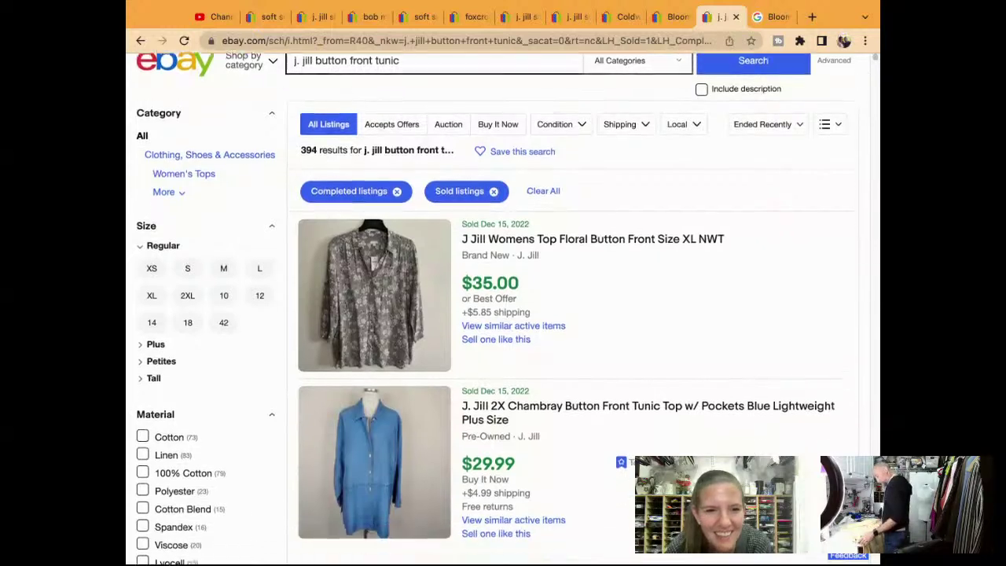
pyautogui.scroll(-15, 498, 309)
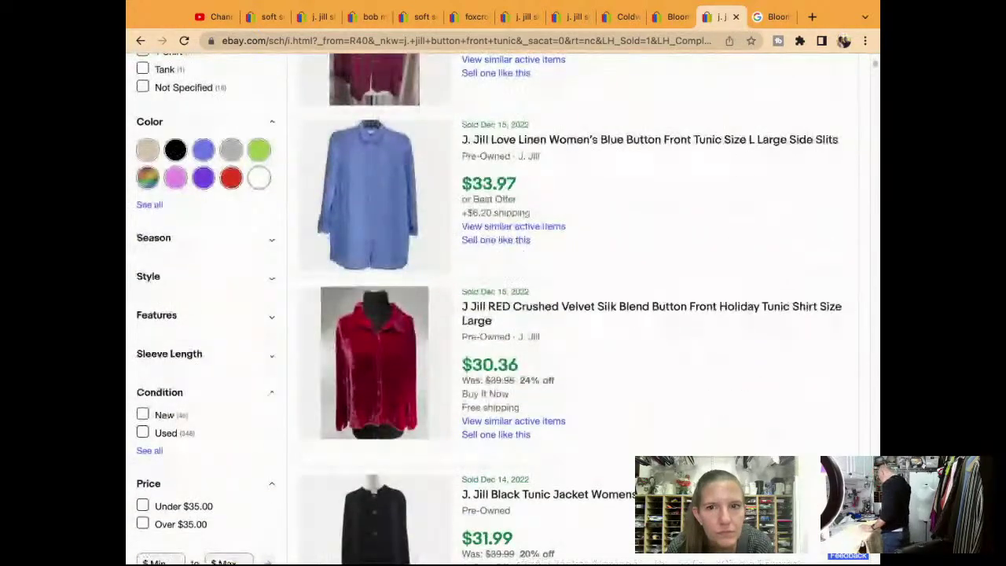
pyautogui.scroll(-2, 504, 314)
pyautogui.scroll(-6, 503, 314)
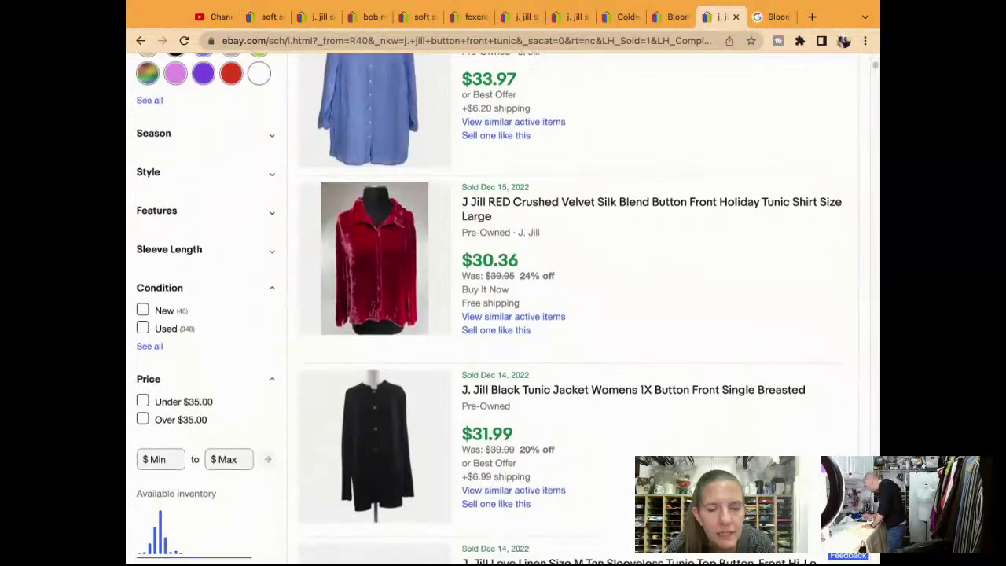
pyautogui.scroll(-20, 503, 315)
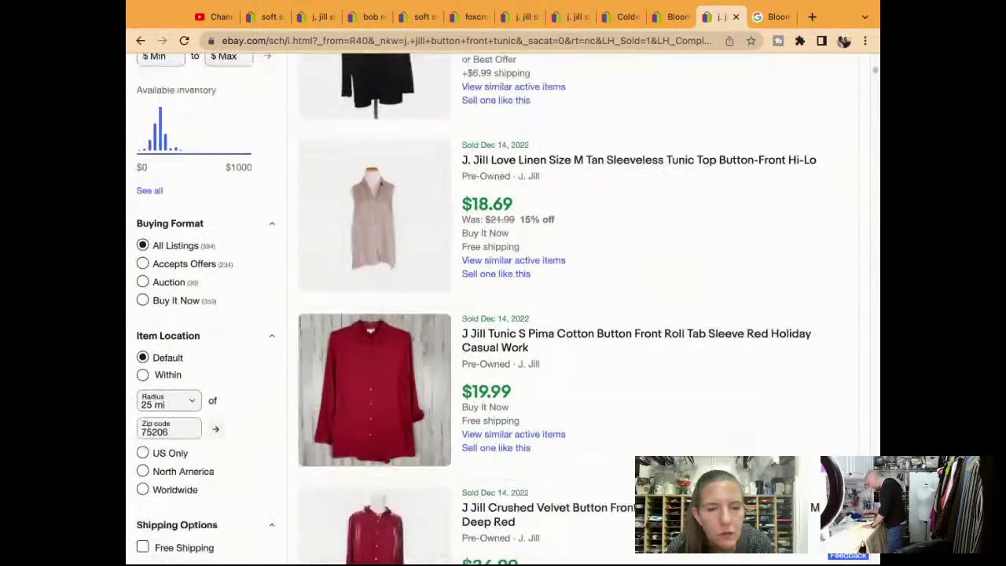
pyautogui.scroll(-5, 503, 315)
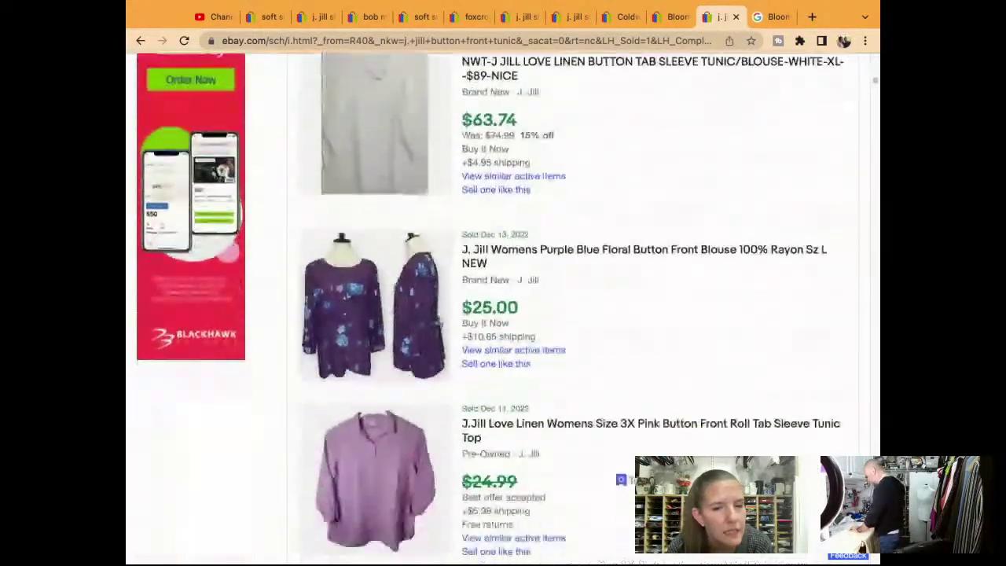
pyautogui.scroll(15, 503, 315)
pyautogui.scroll(12, 641, 304)
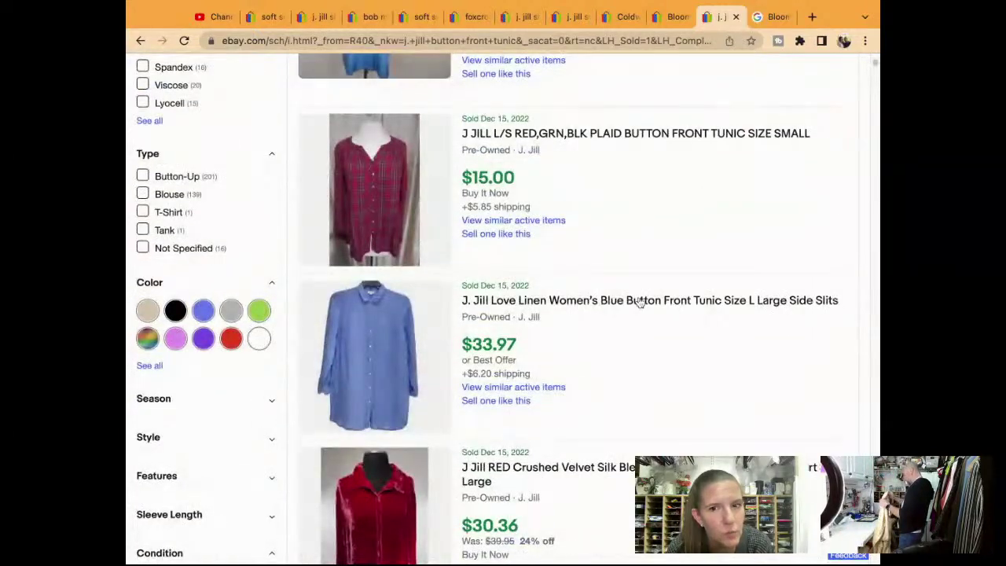
pyautogui.click(640, 304)
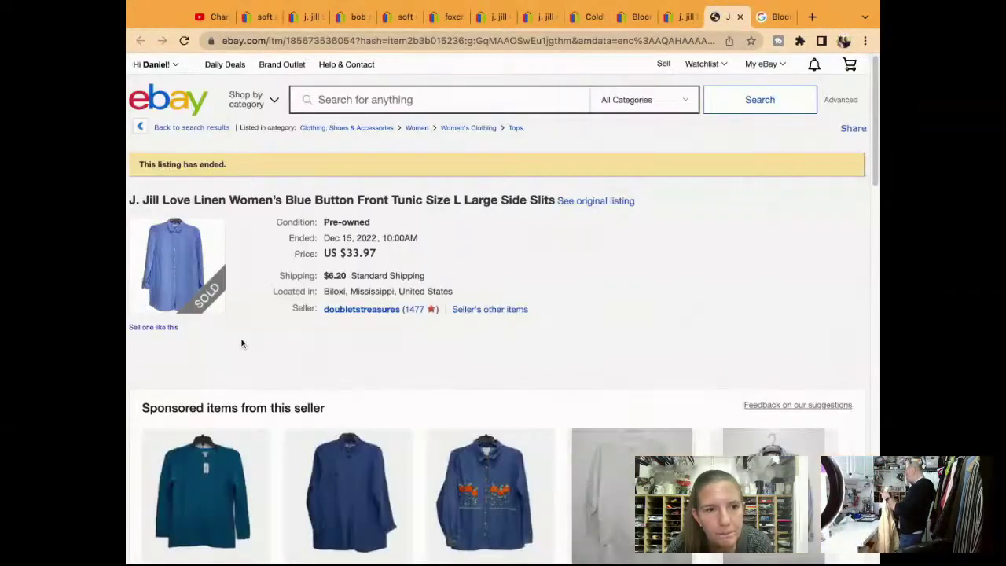
pyautogui.click(162, 328)
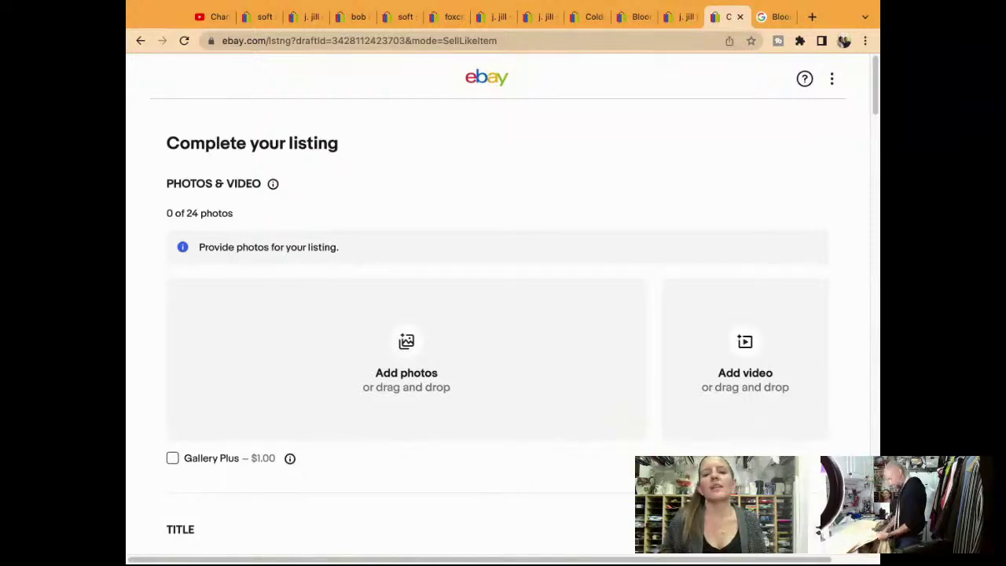
# Step: Replace "Love" with "Size XL" after the brand name in the item title
pyautogui.scroll(-5, 208, 353)
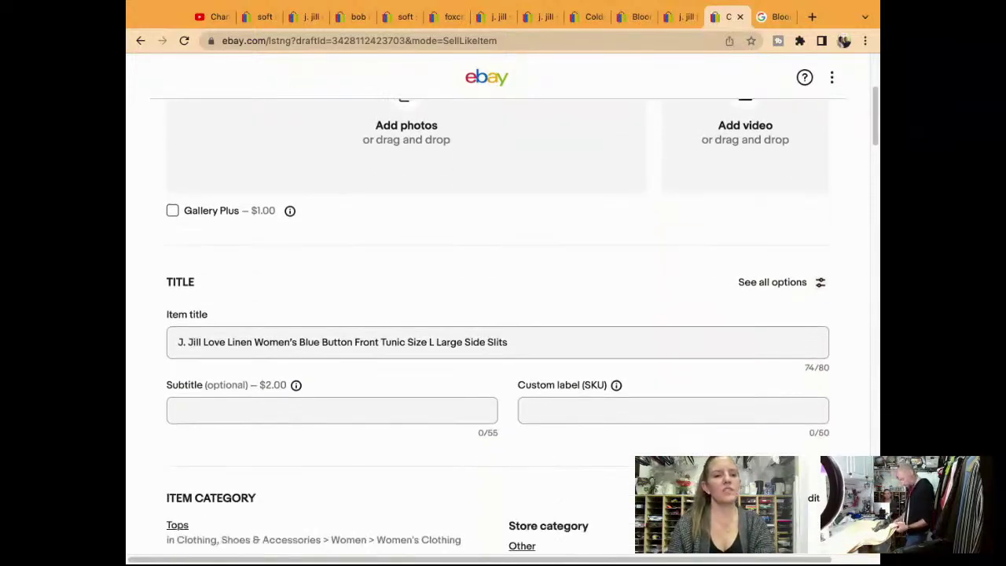
pyautogui.click(227, 343)
pyautogui.press('BackSpace')
pyautogui.press('BackSpace')
pyautogui.press('BackSpace')
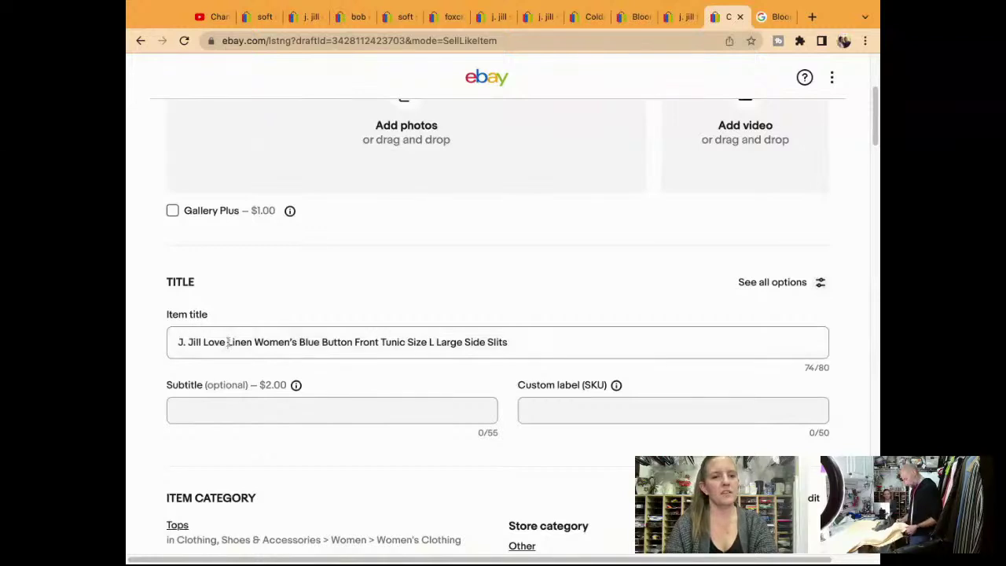
pyautogui.press('BackSpace')
pyautogui.press('BackSpace')
pyautogui.write('Size ')
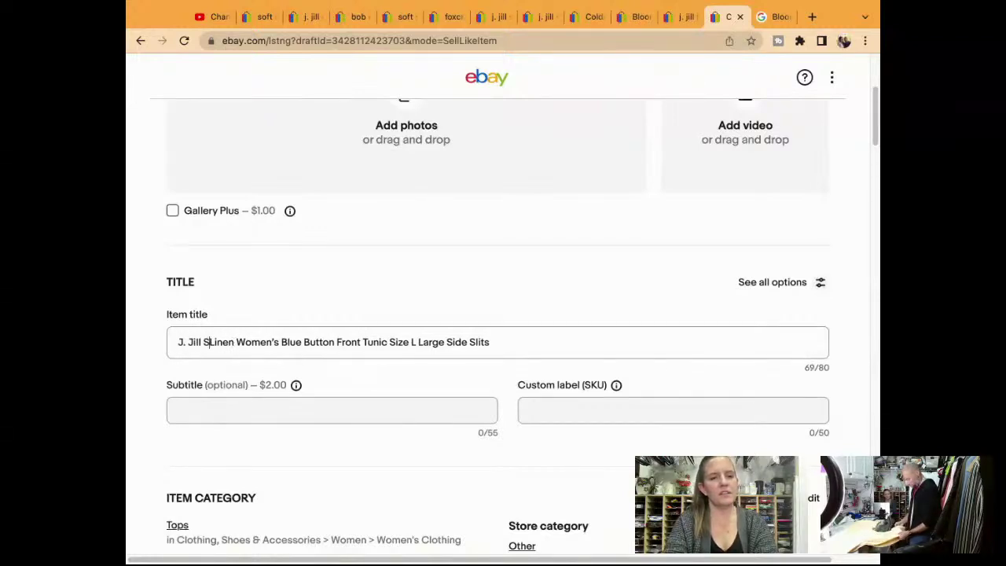
pyautogui.write('XL')
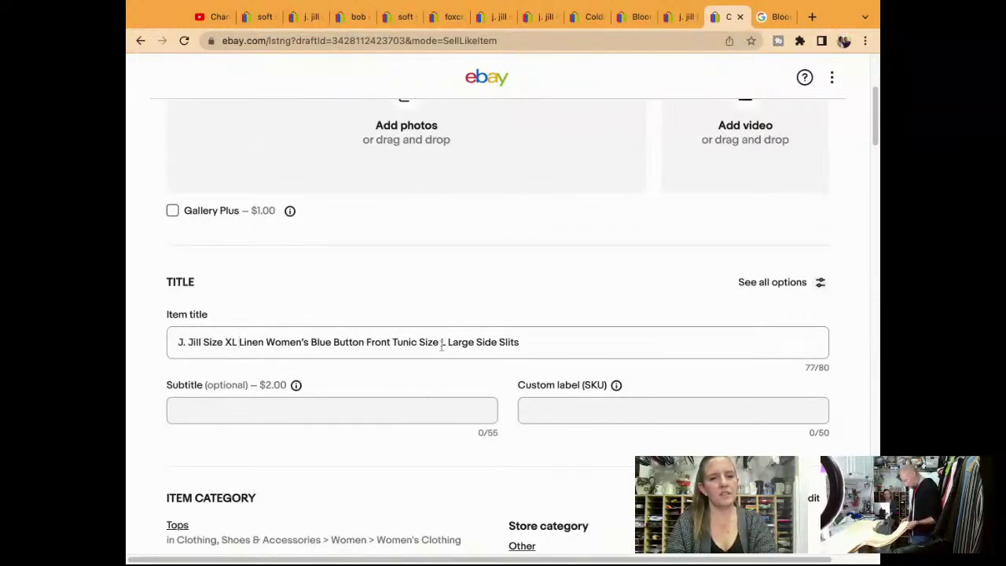
# Step: Replace "Size L Large" with "Top" after "Tunic" in the item title
pyautogui.click(474, 342)
pyautogui.press('BackSpace')
pyautogui.press('BackSpace')
pyautogui.press('BackSpace')
pyautogui.press('BackSpace')
pyautogui.press('BackSpace')
pyautogui.press('BackSpace')
pyautogui.press('BackSpace')
pyautogui.press('BackSpace')
pyautogui.press('BackSpace')
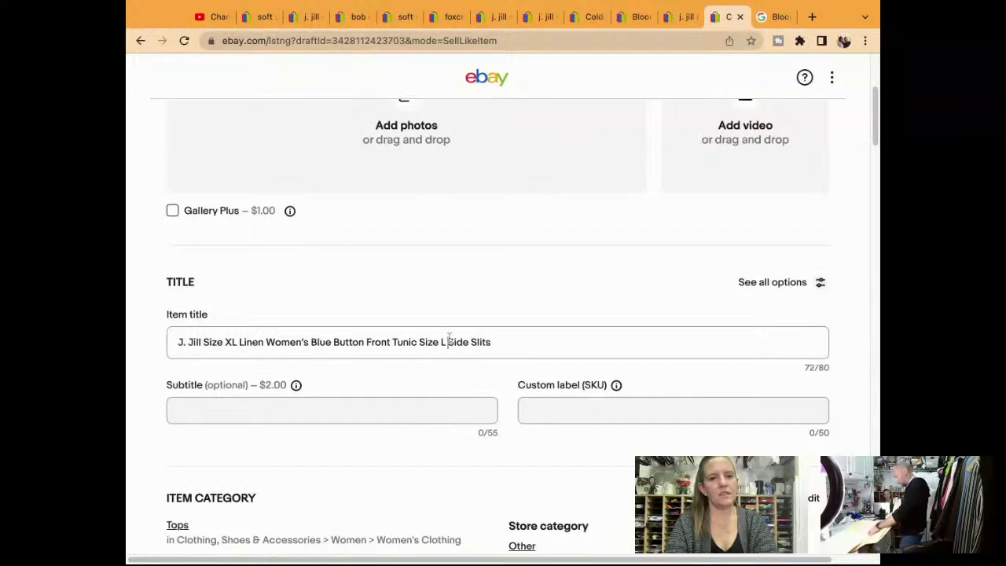
pyautogui.press('BackSpace')
pyautogui.press('BackSpace')
pyautogui.press('BackSpace')
pyautogui.press('BackSpace')
pyautogui.write('Top')
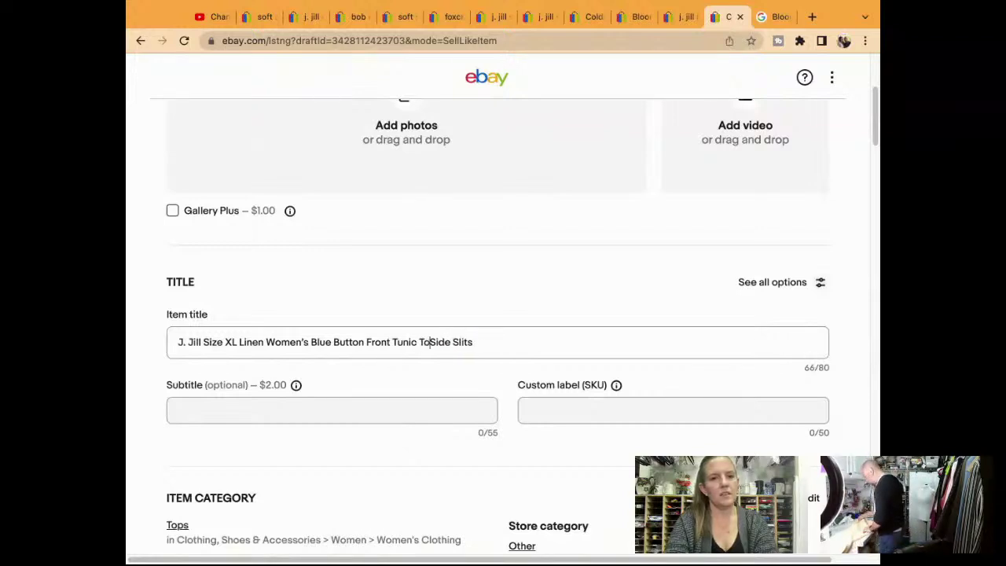
# Step: Change "Women's Blue" to "Womens Yellow" in the item title and append "Collar" at its end
pyautogui.click(310, 342)
pyautogui.press('BackSpace')
pyautogui.press('BackSpace')
pyautogui.write('s')
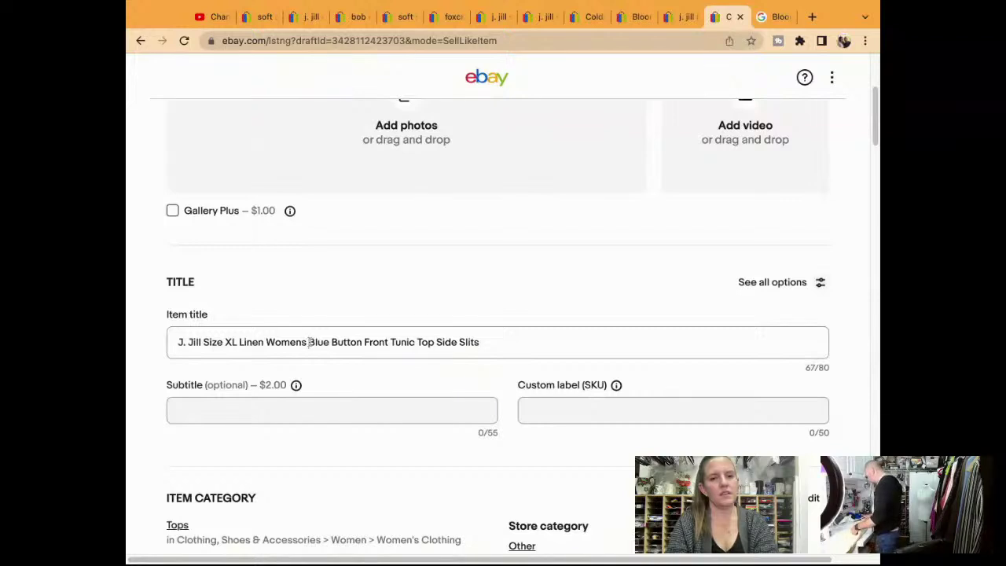
pyautogui.click(330, 342)
pyautogui.press('BackSpace')
pyautogui.press('BackSpace')
pyautogui.press('BackSpace')
pyautogui.press('BackSpace')
pyautogui.write('Yellow')
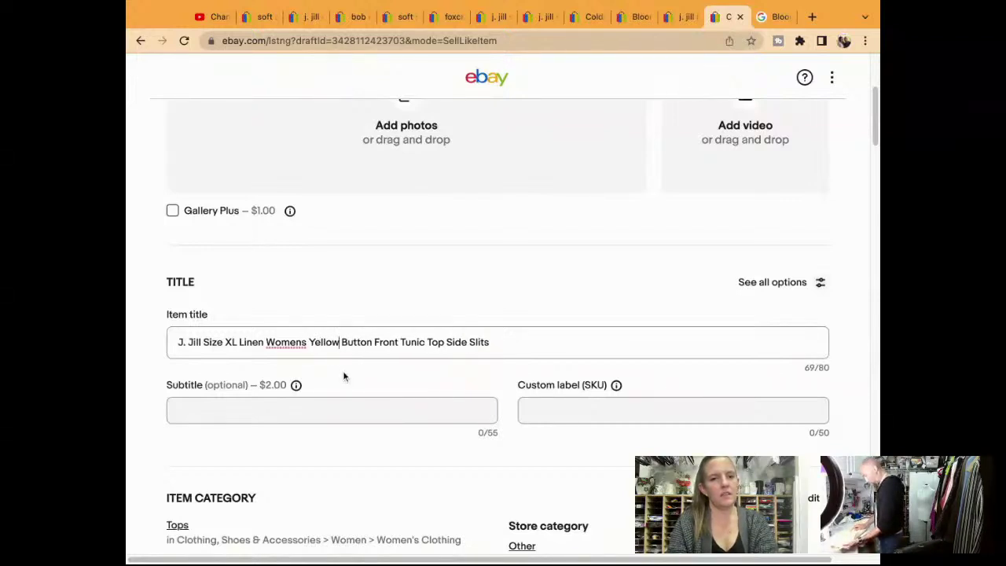
pyautogui.click(556, 340)
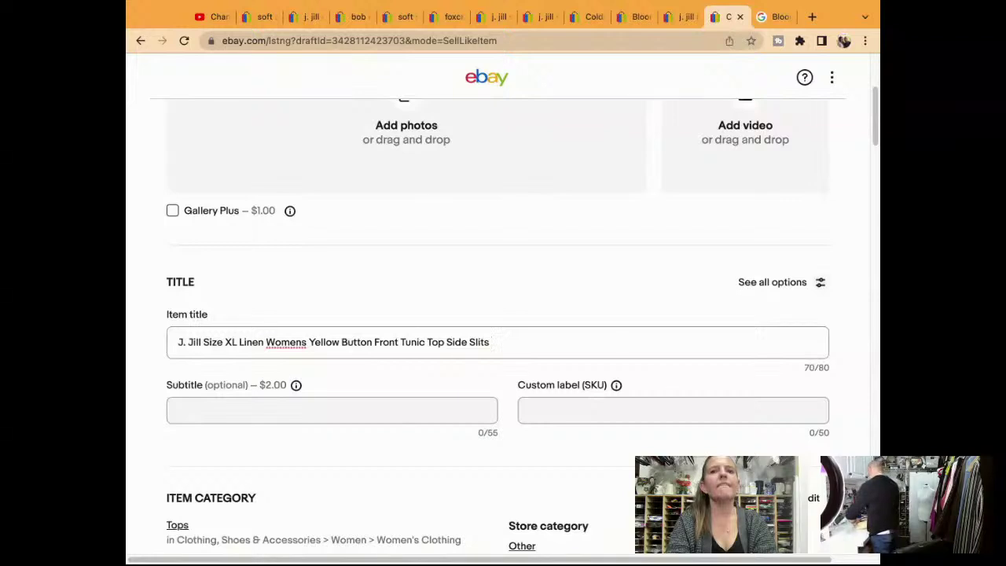
pyautogui.write('Collar ')
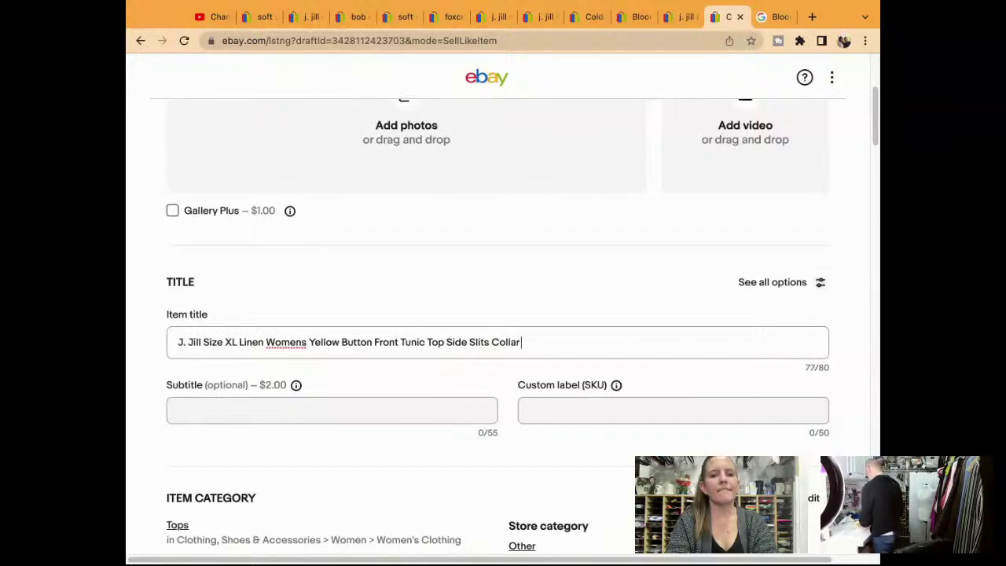
pyautogui.write('Lon')
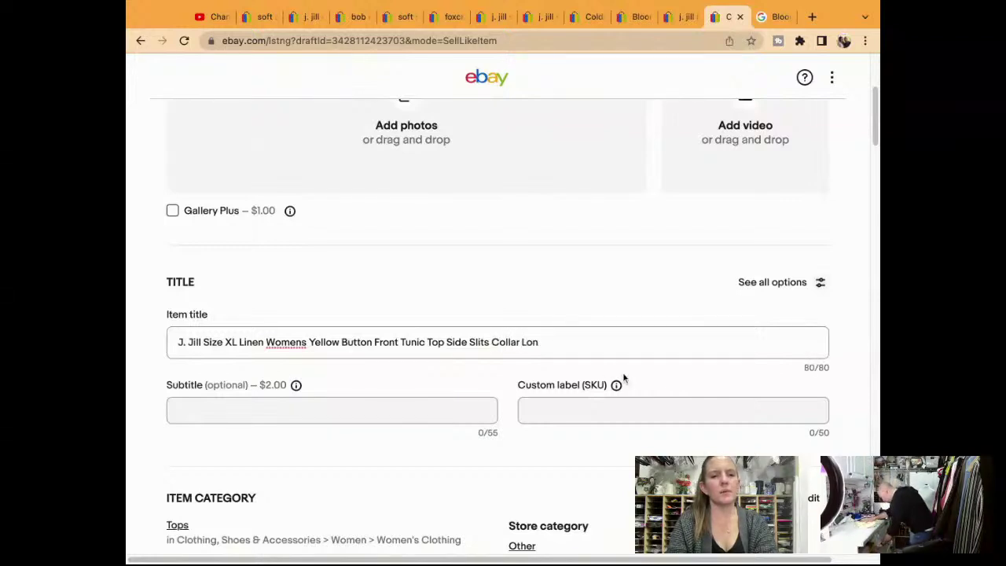
pyautogui.click(306, 346)
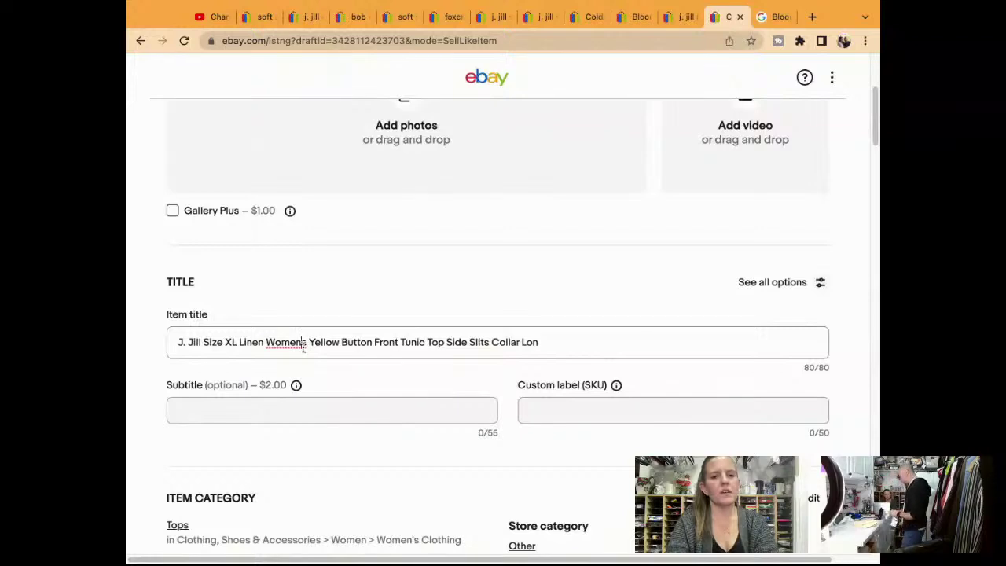
pyautogui.press('BackSpace')
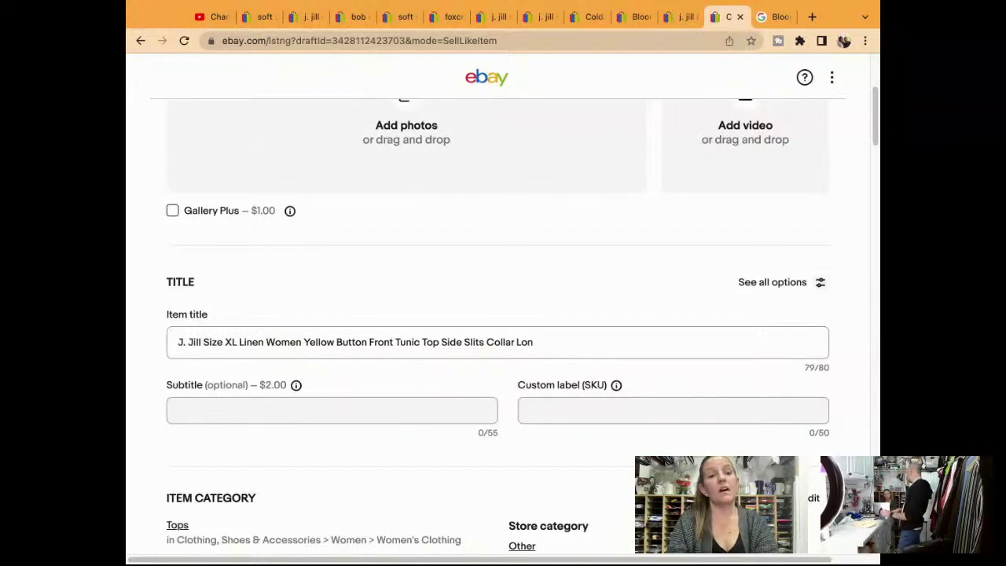
pyautogui.write('s')
pyautogui.click(554, 355)
pyautogui.press('BackSpace')
pyautogui.press('BackSpace')
pyautogui.press('BackSpace')
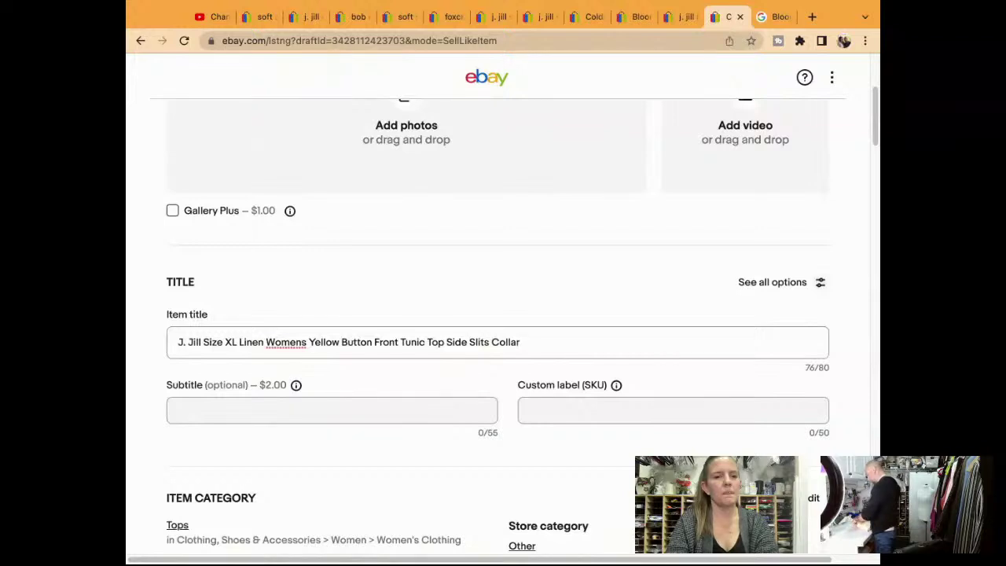
# Step: Enter 7026 as the custom label (SKU) and copy the complete item title
pyautogui.tripleClick(541, 346)
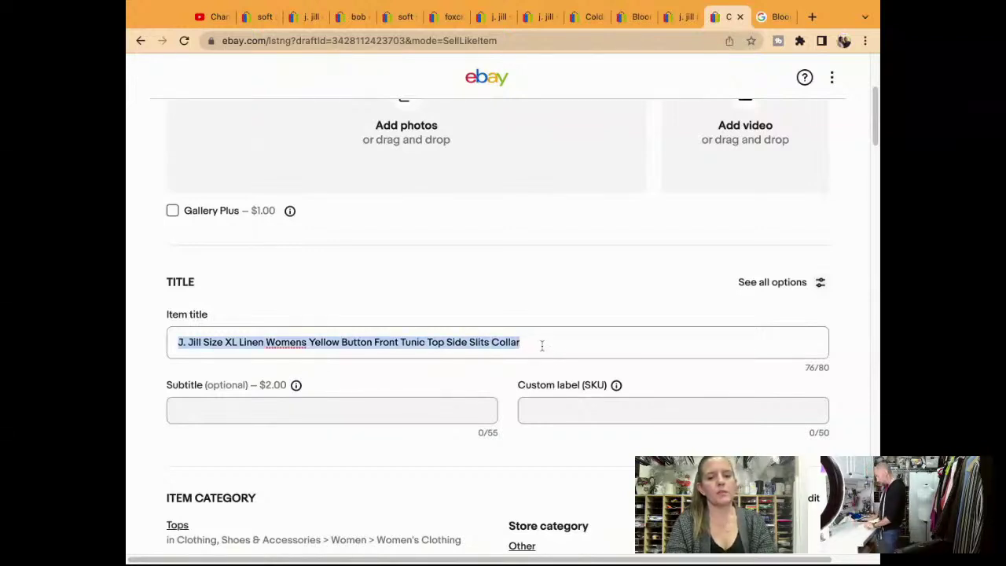
pyautogui.click(600, 409)
pyautogui.write('7')
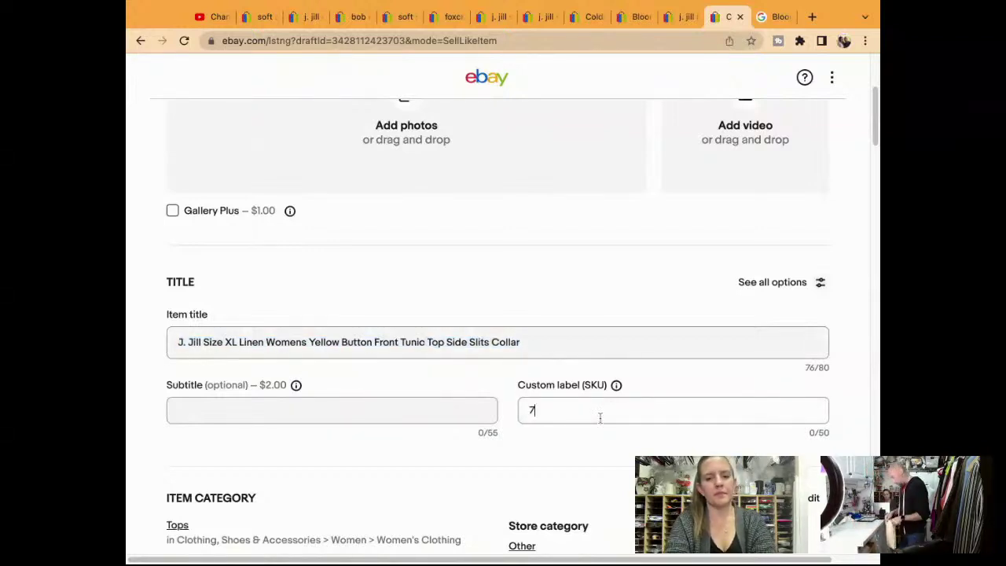
pyautogui.write('026')
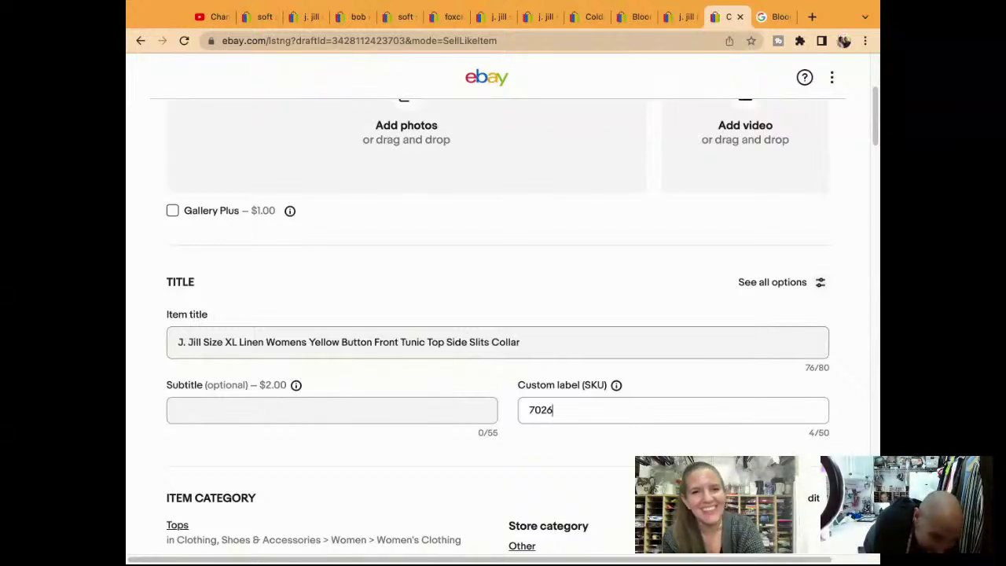
pyautogui.click(666, 333)
pyautogui.press('super+a')
pyautogui.press('super+c')
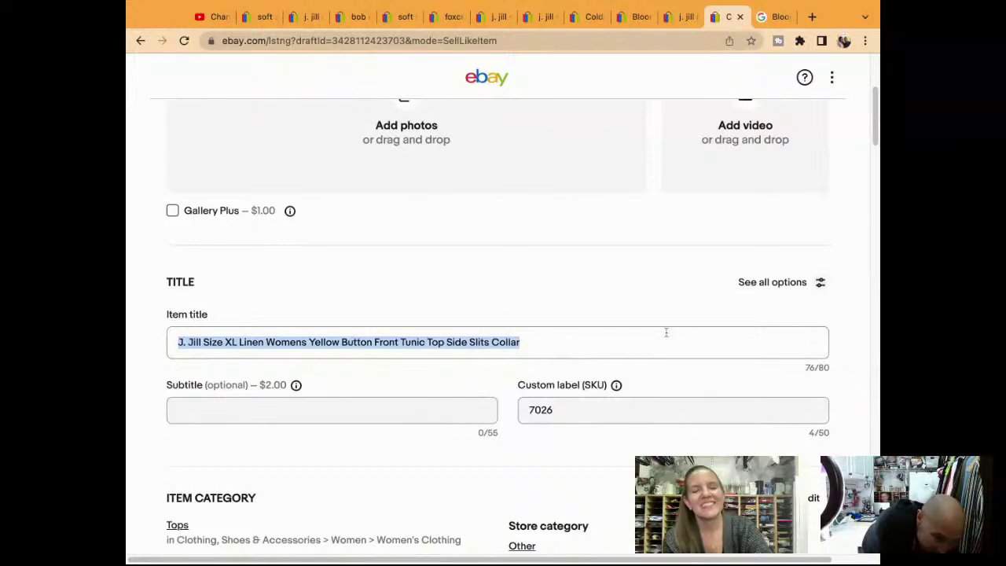
# Step: Set the Size item specific to XL
pyautogui.scroll(-1, 666, 333)
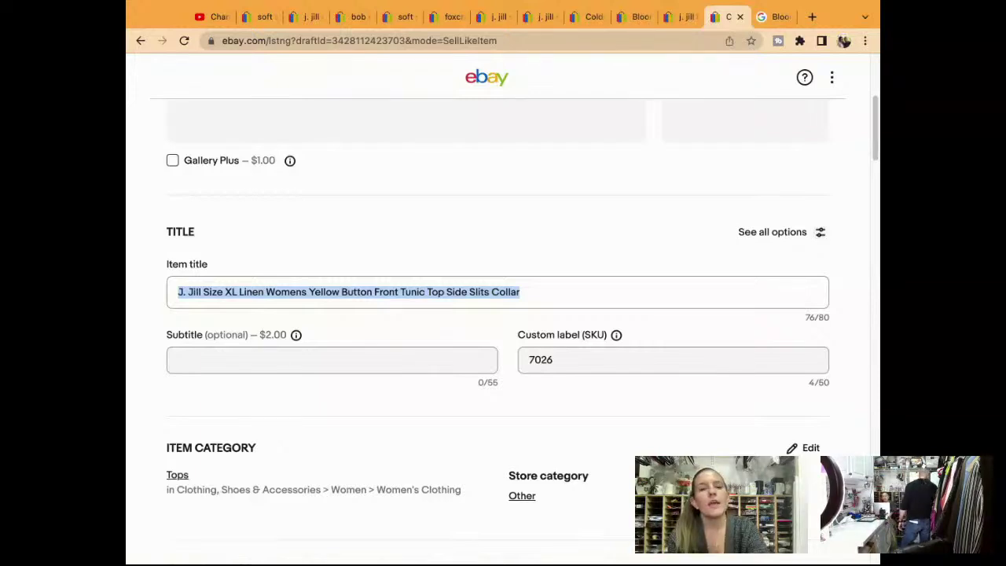
pyautogui.scroll(-5, 497, 330)
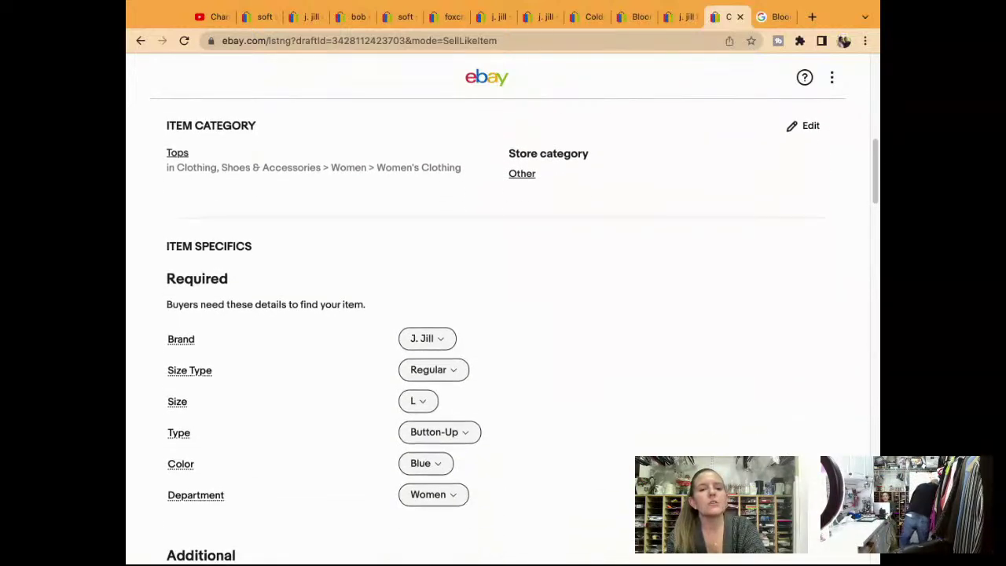
pyautogui.scroll(4, 497, 330)
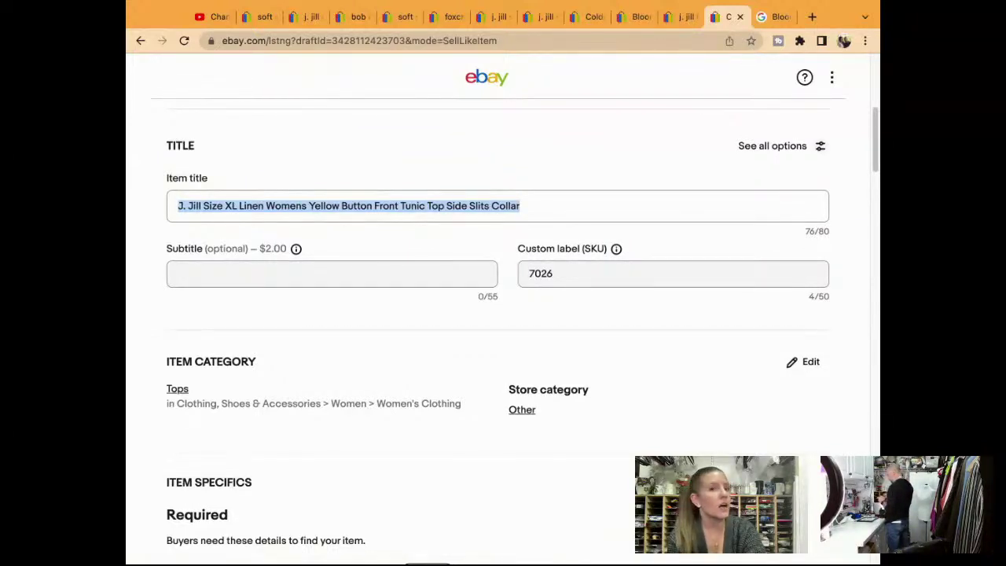
pyautogui.scroll(-5, 417, 314)
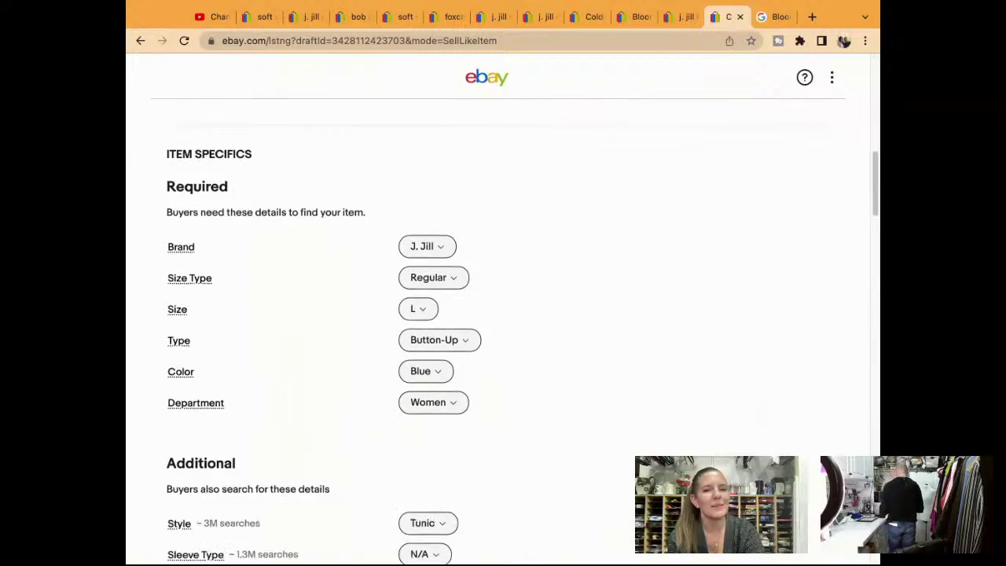
pyautogui.click(413, 310)
pyautogui.scroll(-4, 478, 432)
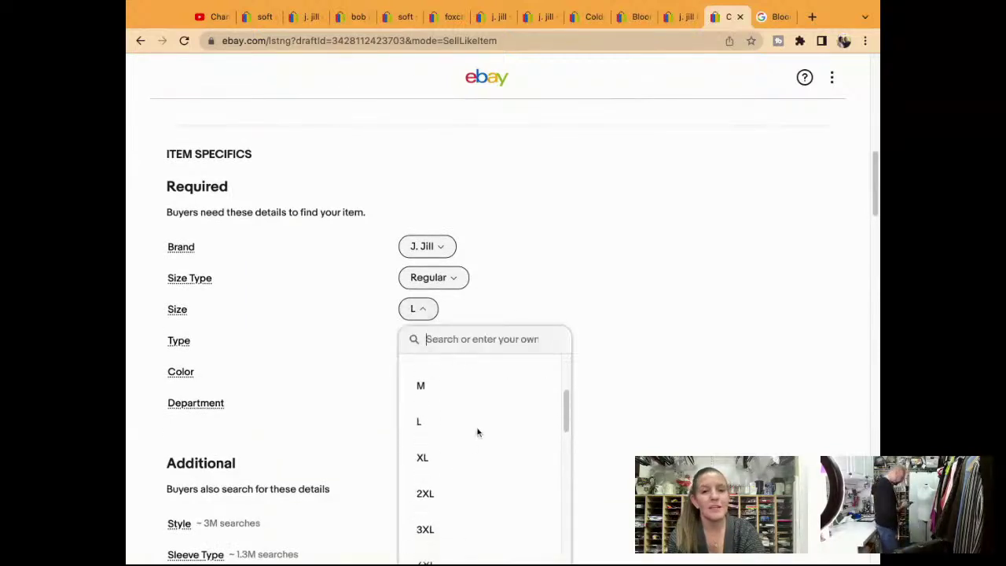
pyautogui.click(645, 420)
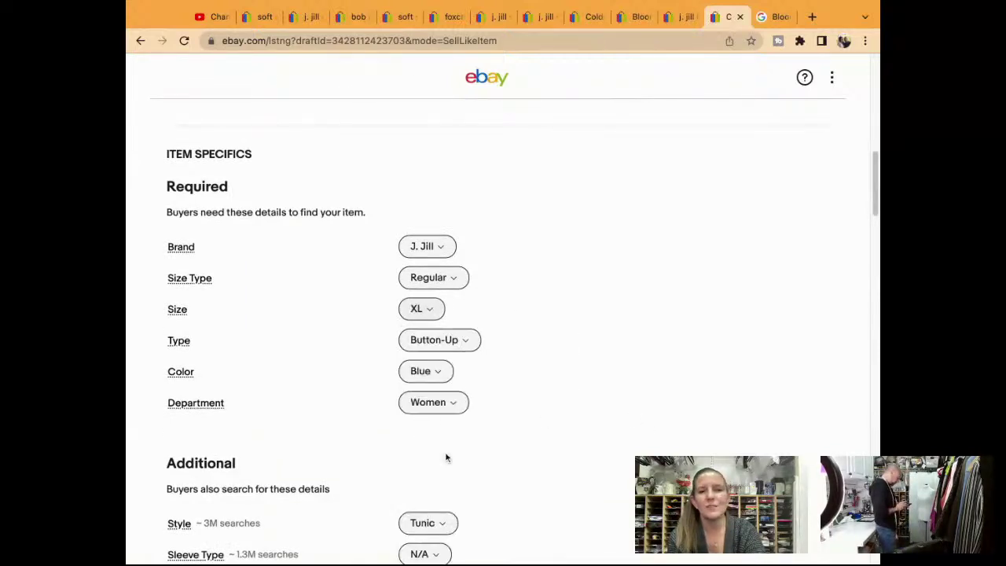
# Step: Set the Color item specific to Yellow
pyautogui.scroll(-1, 447, 459)
pyautogui.click(434, 341)
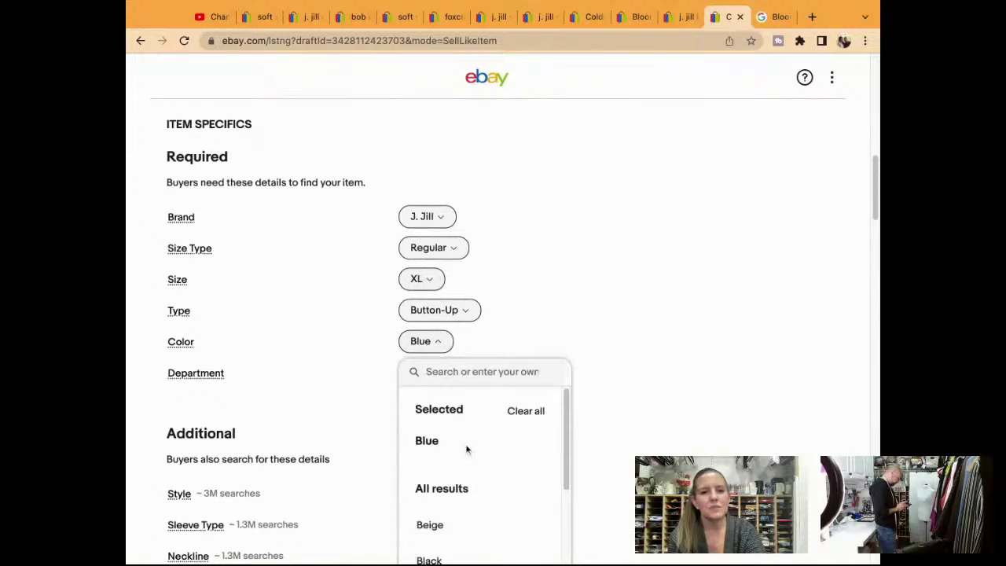
pyautogui.scroll(-2, 467, 449)
pyautogui.scroll(-2, 582, 431)
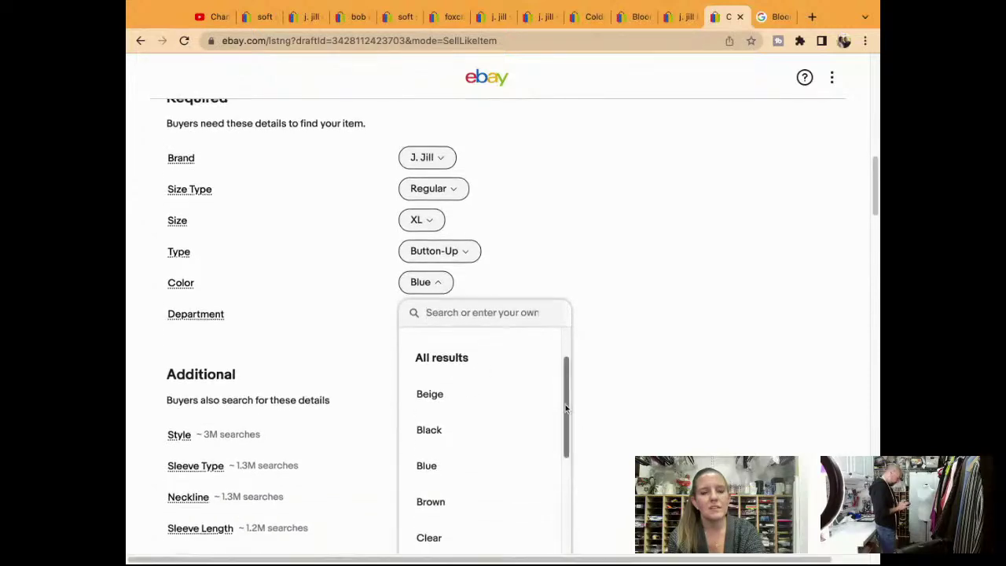
pyautogui.moveTo(565, 405); pyautogui.dragTo(566, 531)
pyautogui.scroll(-3, 629, 504)
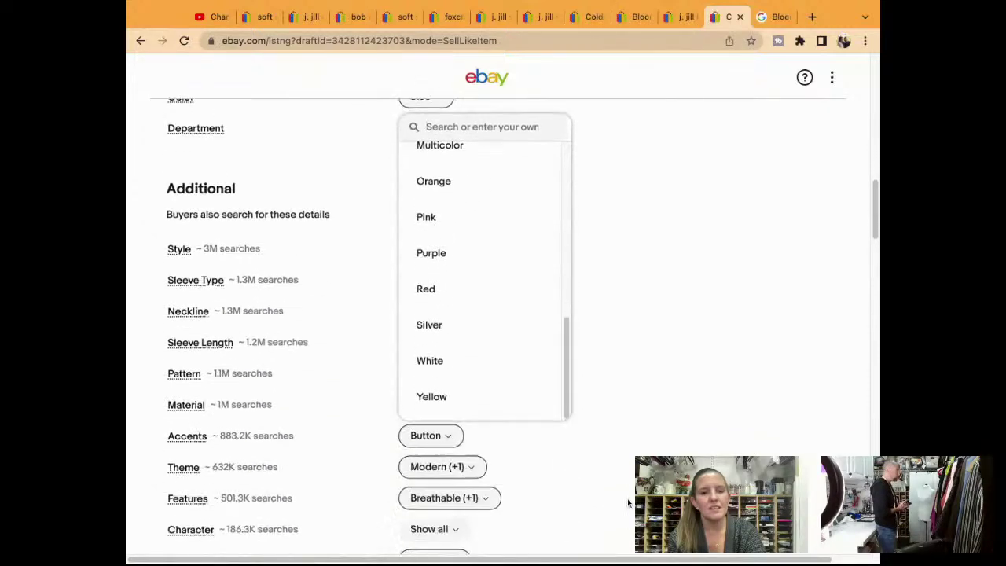
pyautogui.click(468, 397)
pyautogui.scroll(4, 468, 398)
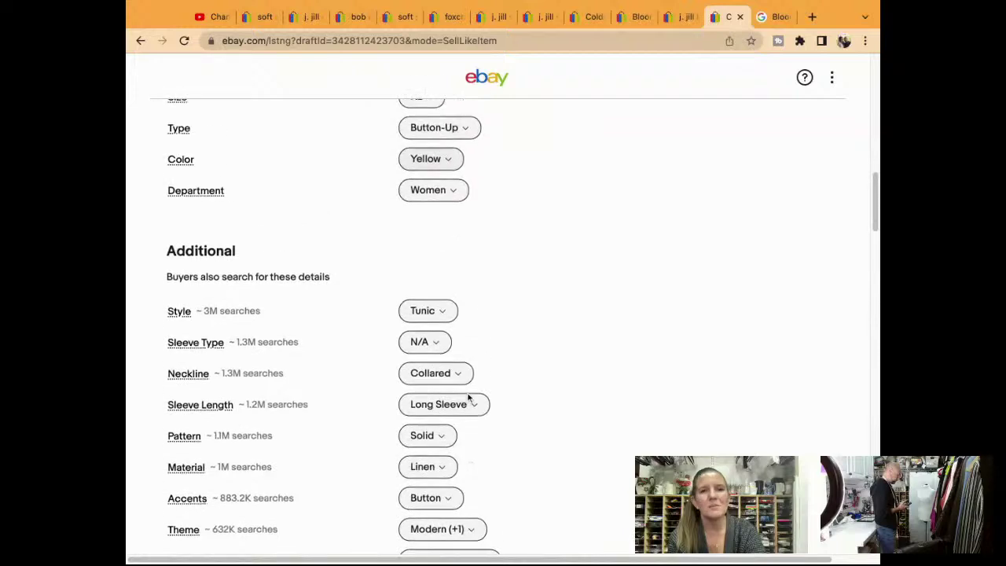
# Step: Set the item condition to Pre-owned and describe it as "Excellent Pre-Owned Condition. No Rips, Stains, or Tears. Please See Detailed Measurements in the Photos."
pyautogui.scroll(-4, 503, 331)
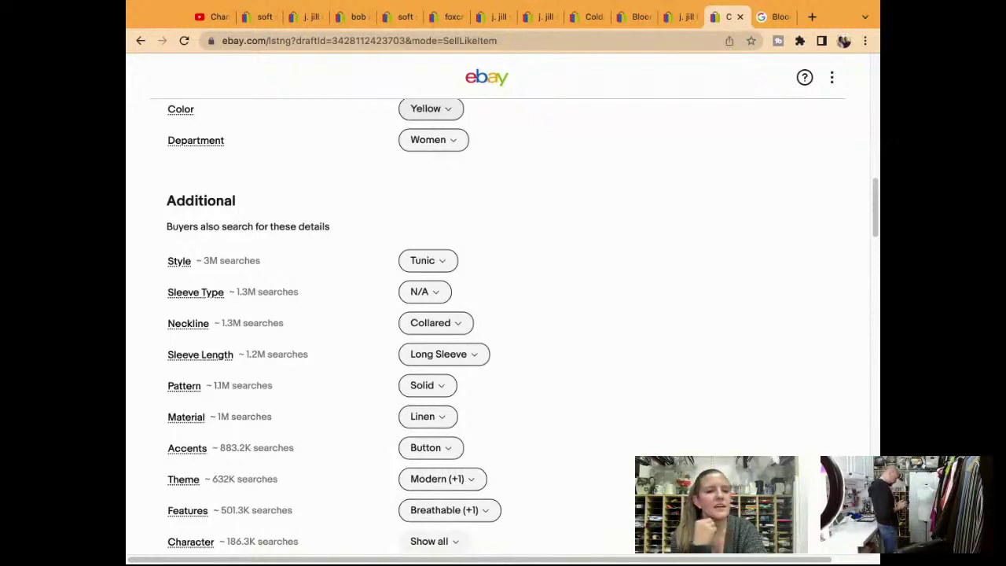
pyautogui.scroll(-4, 504, 314)
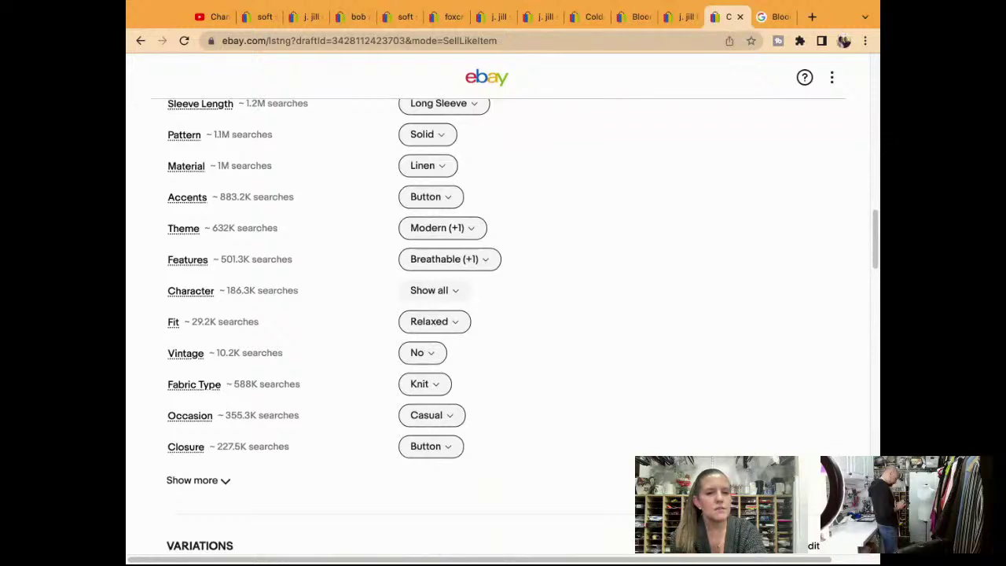
pyautogui.scroll(-7, 503, 315)
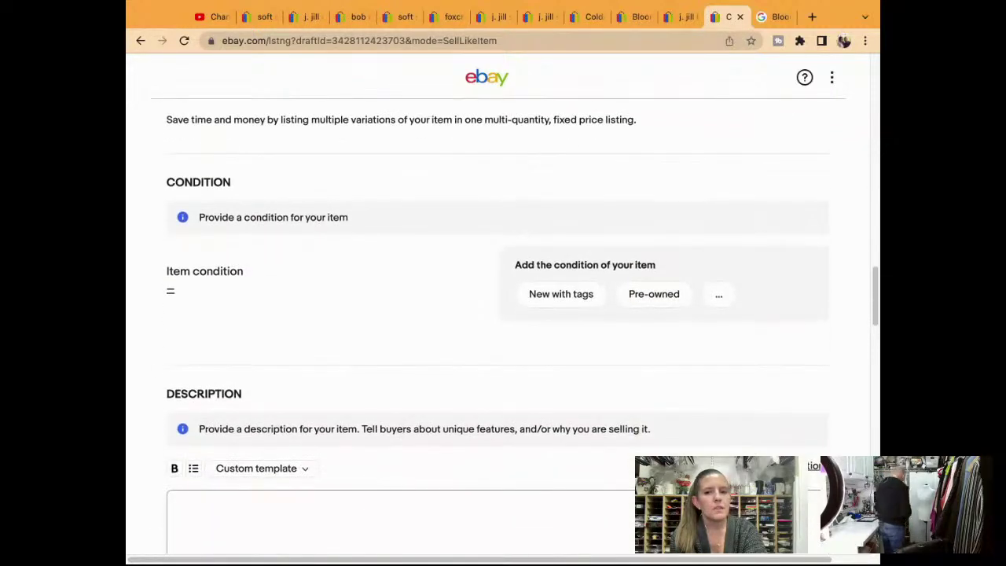
pyautogui.click(662, 289)
pyautogui.write('e$')
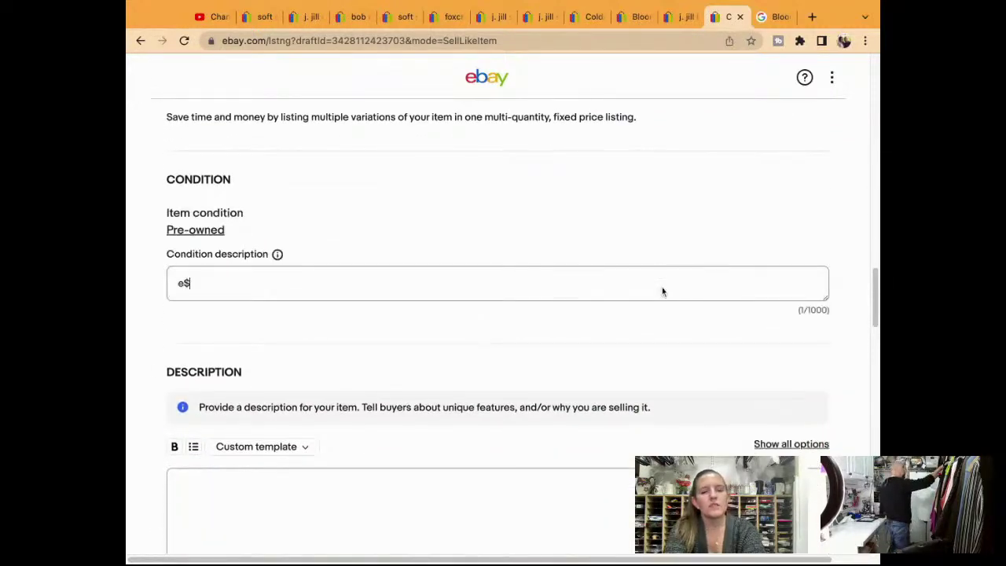
pyautogui.write('n$p$')
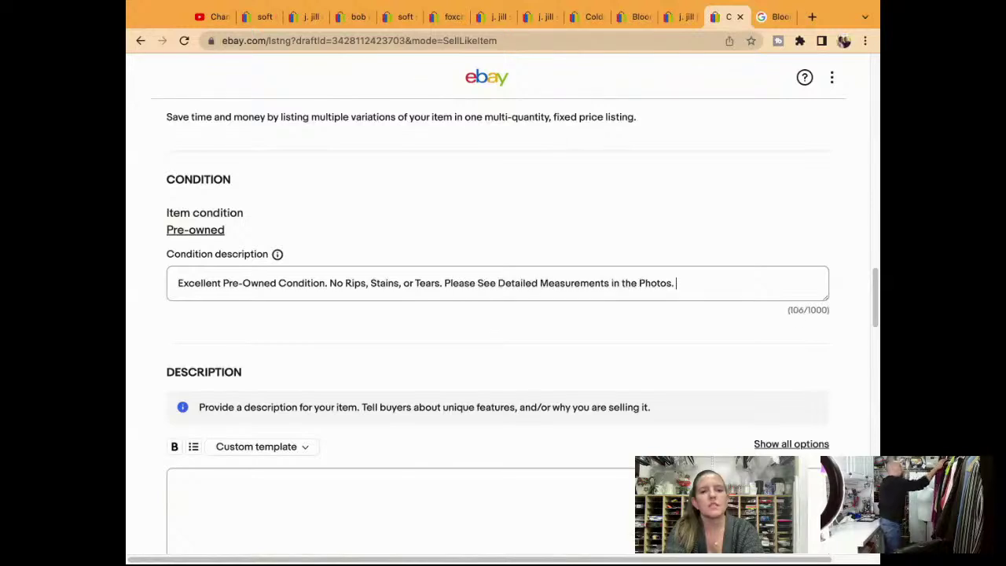
# Step: Paste the copied item title as the first line of the listing description
pyautogui.scroll(-2, 660, 351)
pyautogui.click(665, 396)
pyautogui.press('super+v')
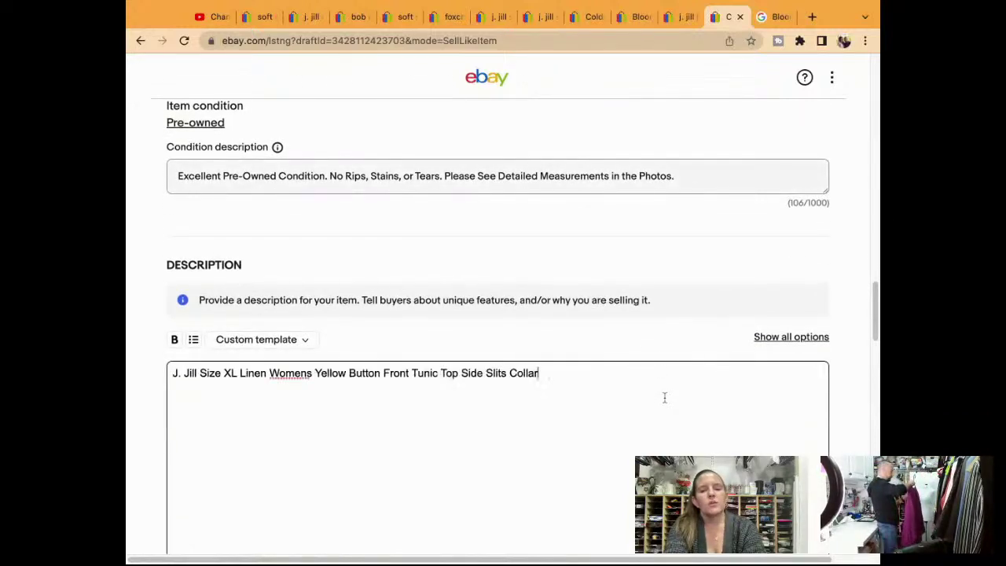
# Step: Add the description lines "Excellent Pre-Owned Condition", "No Rips, Stains, or Tears" and "Please See Detailed Measurements in the Photos." below the title
pyautogui.press('Return')
pyautogui.write('e$')
pyautogui.press('Return')
pyautogui.write('n$')
pyautogui.press('Return')
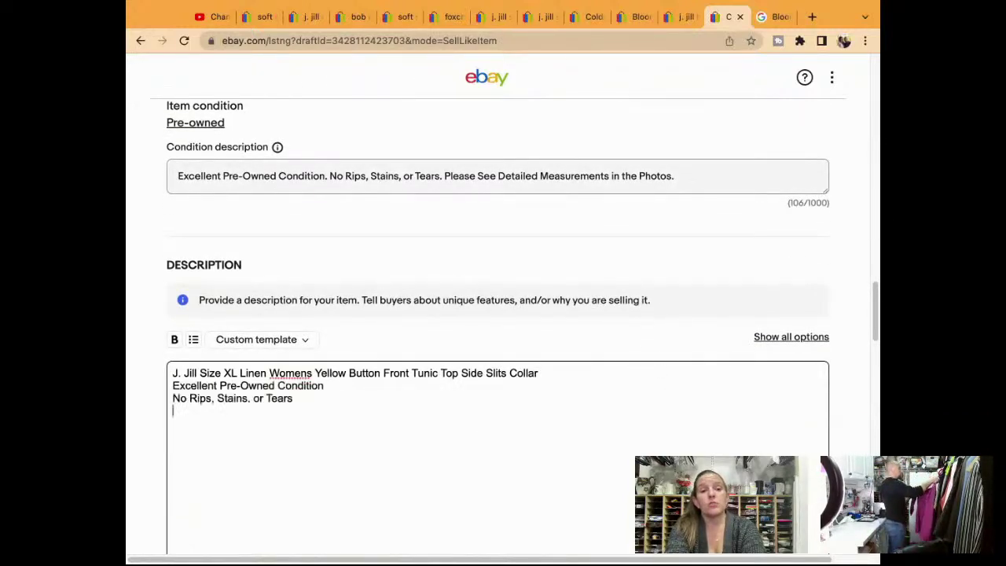
pyautogui.write('p$')
pyautogui.scroll(-3, 504, 330)
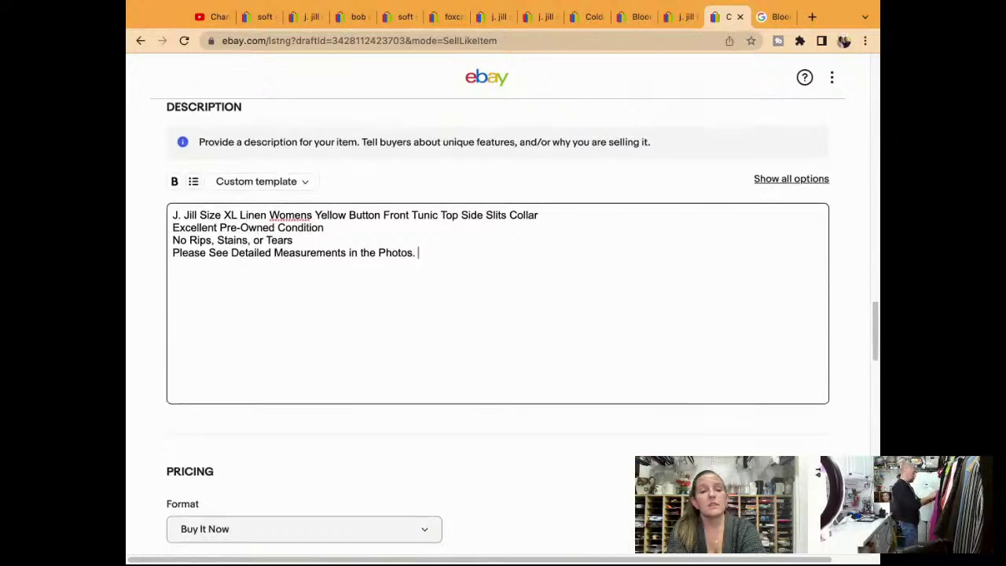
pyautogui.scroll(-3, 503, 315)
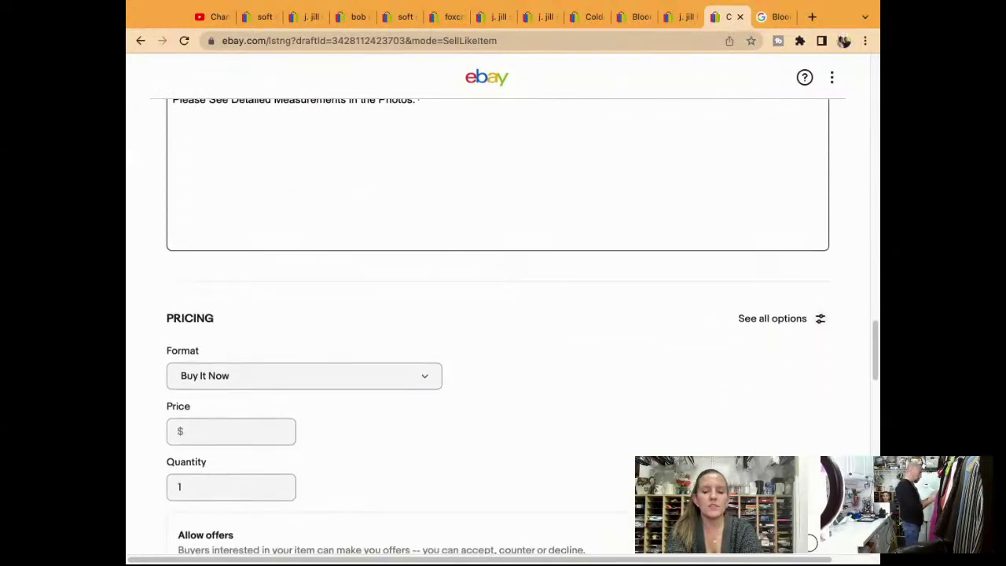